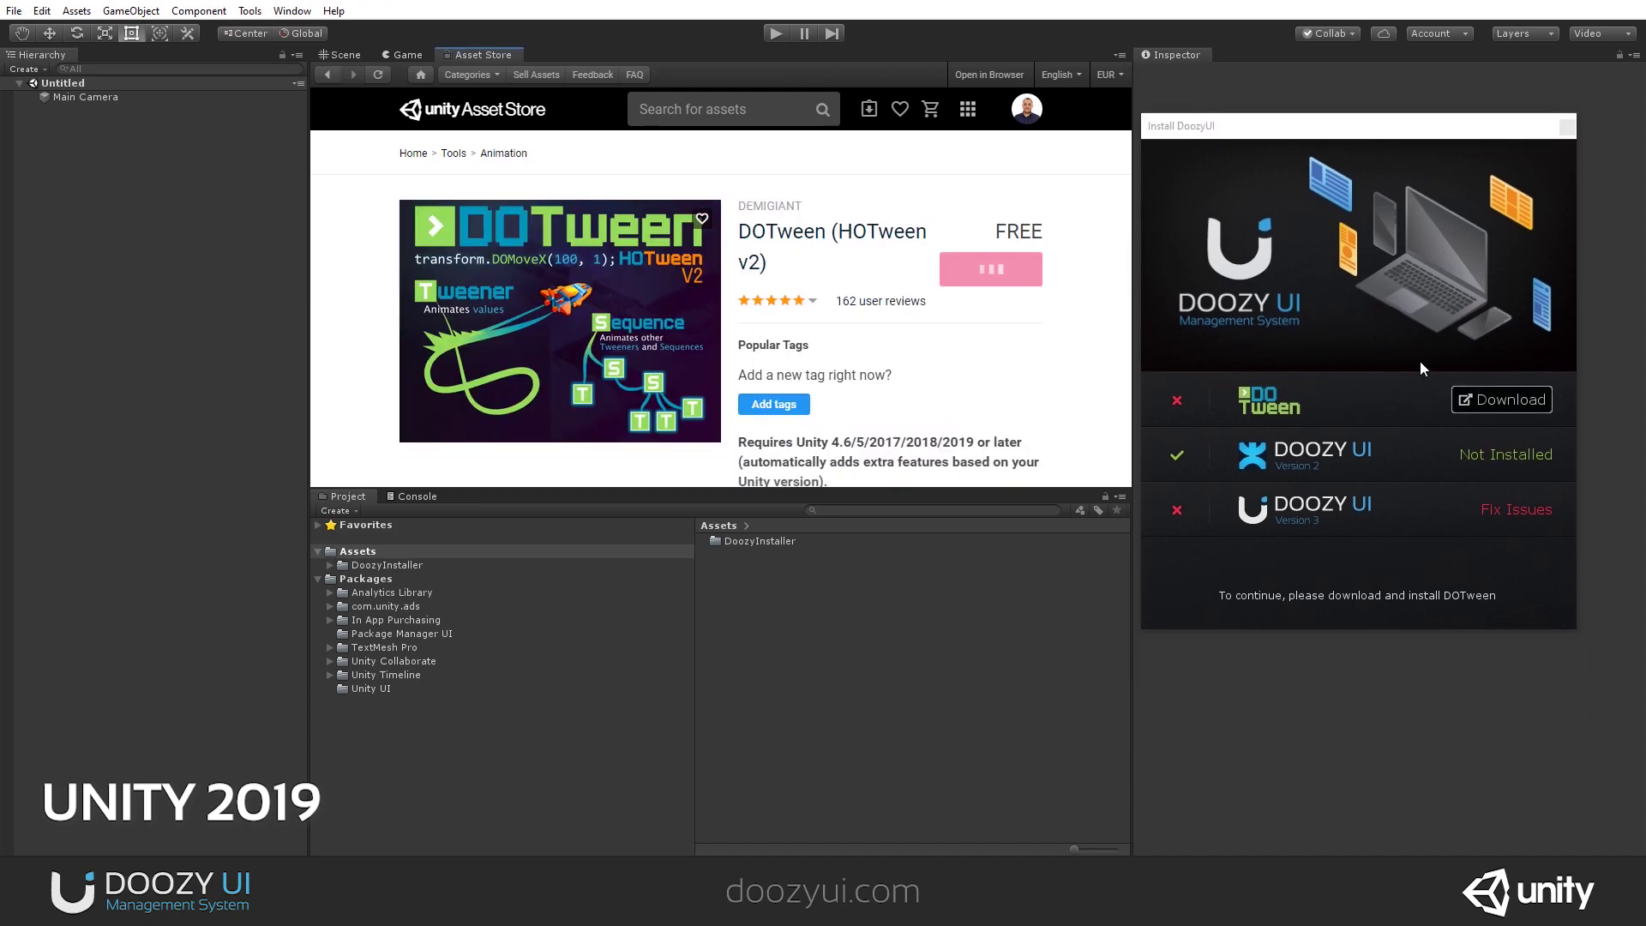
Import the DOTween (HOTween v2) package from the Asset Store into the project.
{"action": "left_click", "coordinate": [988, 324]}
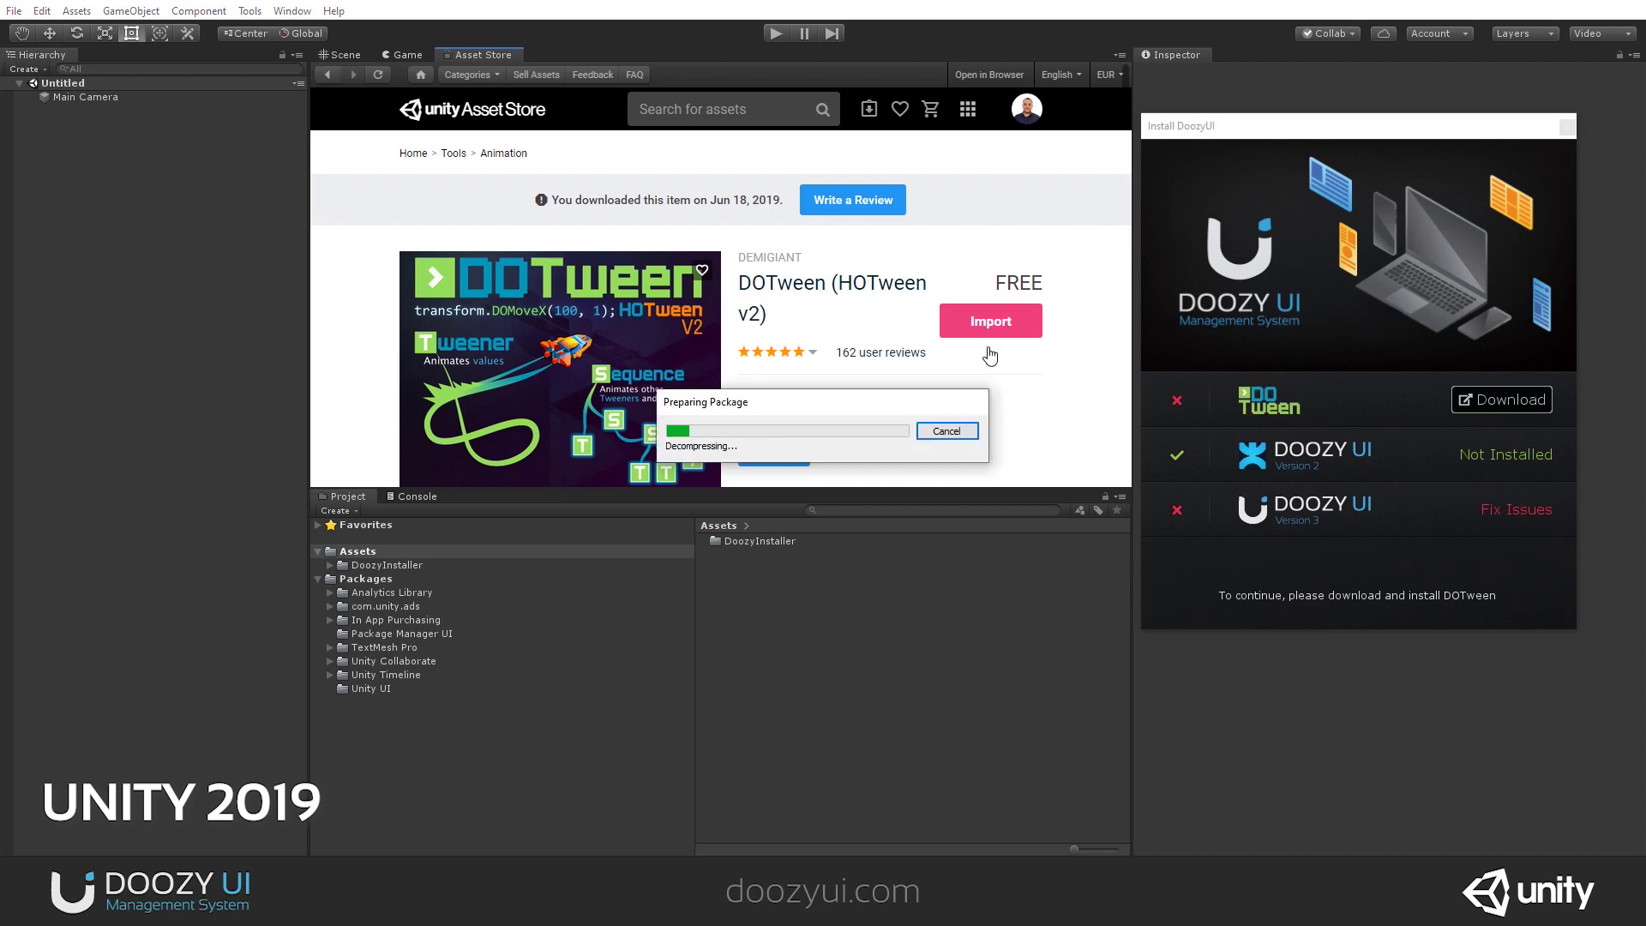
{"action": "left_click", "coordinate": [1157, 823]}
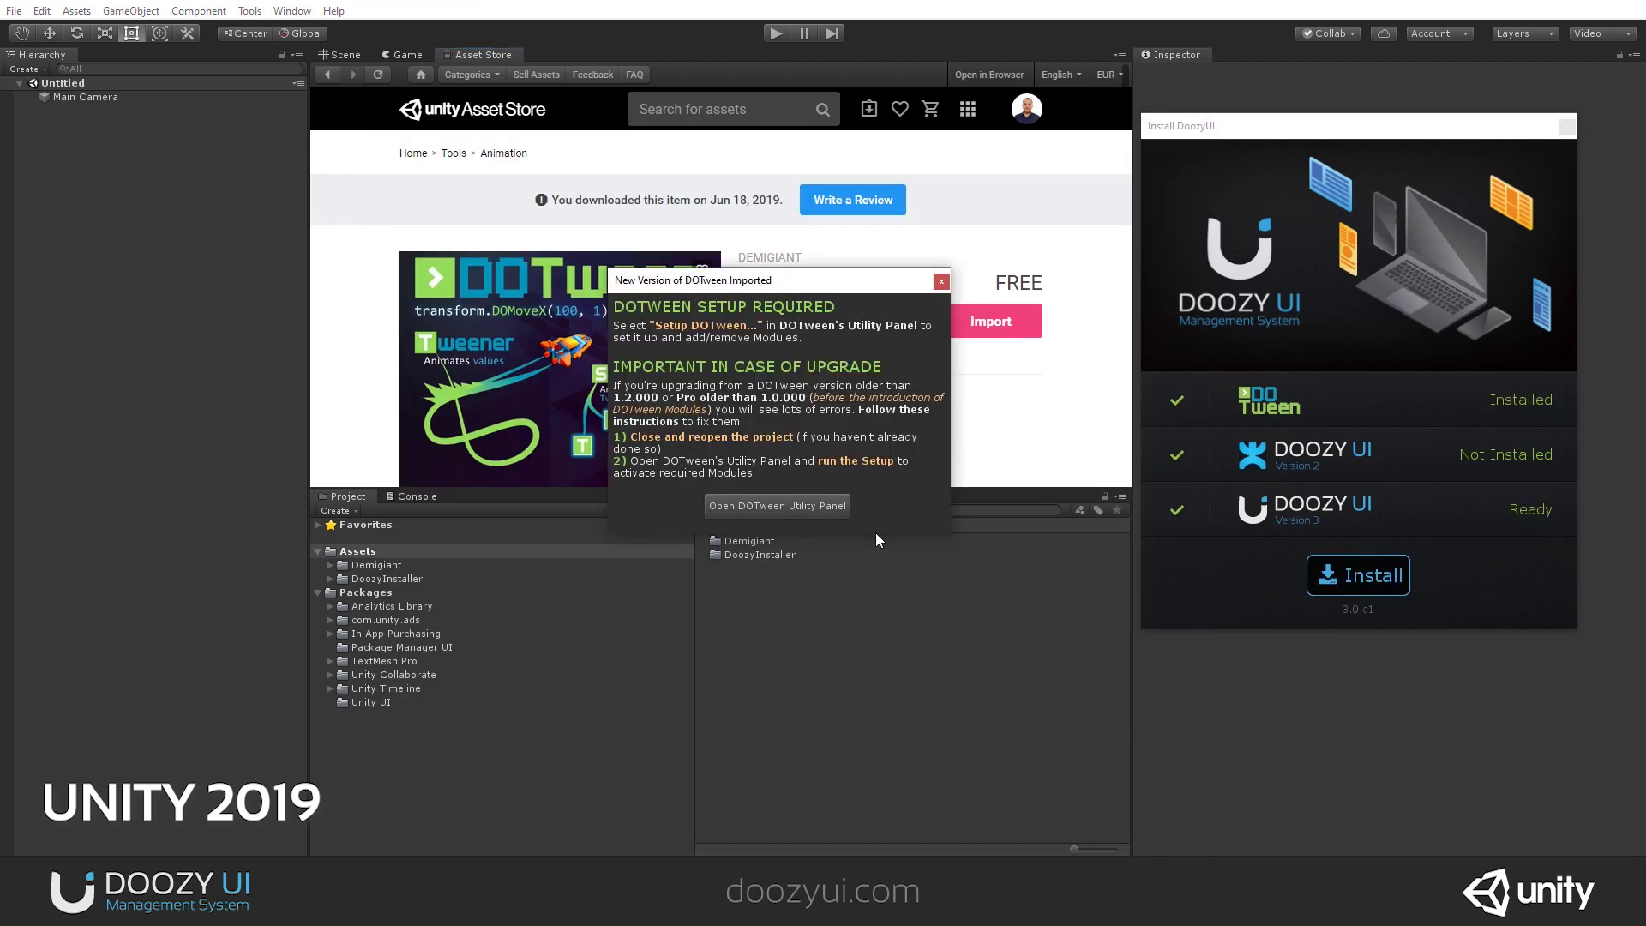
Set up DOTween through its Utility Panel with the Audio, Physics, Physics2D, Sprites and UI modules enabled.
{"action": "left_click", "coordinate": [801, 507]}
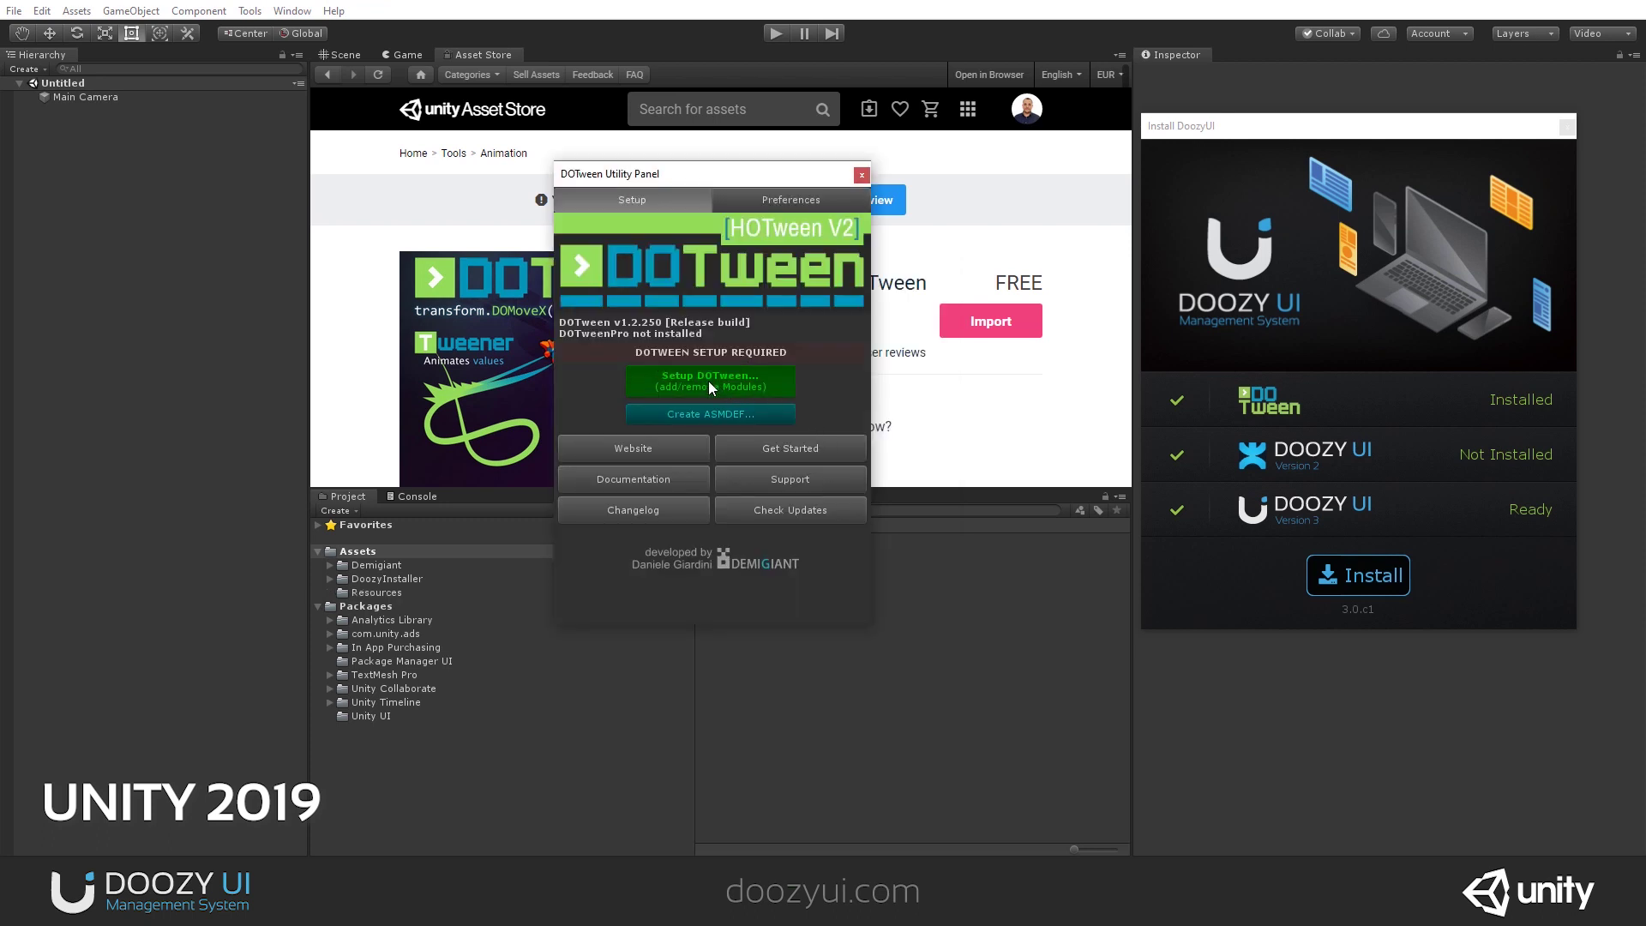
{"action": "left_click", "coordinate": [774, 385]}
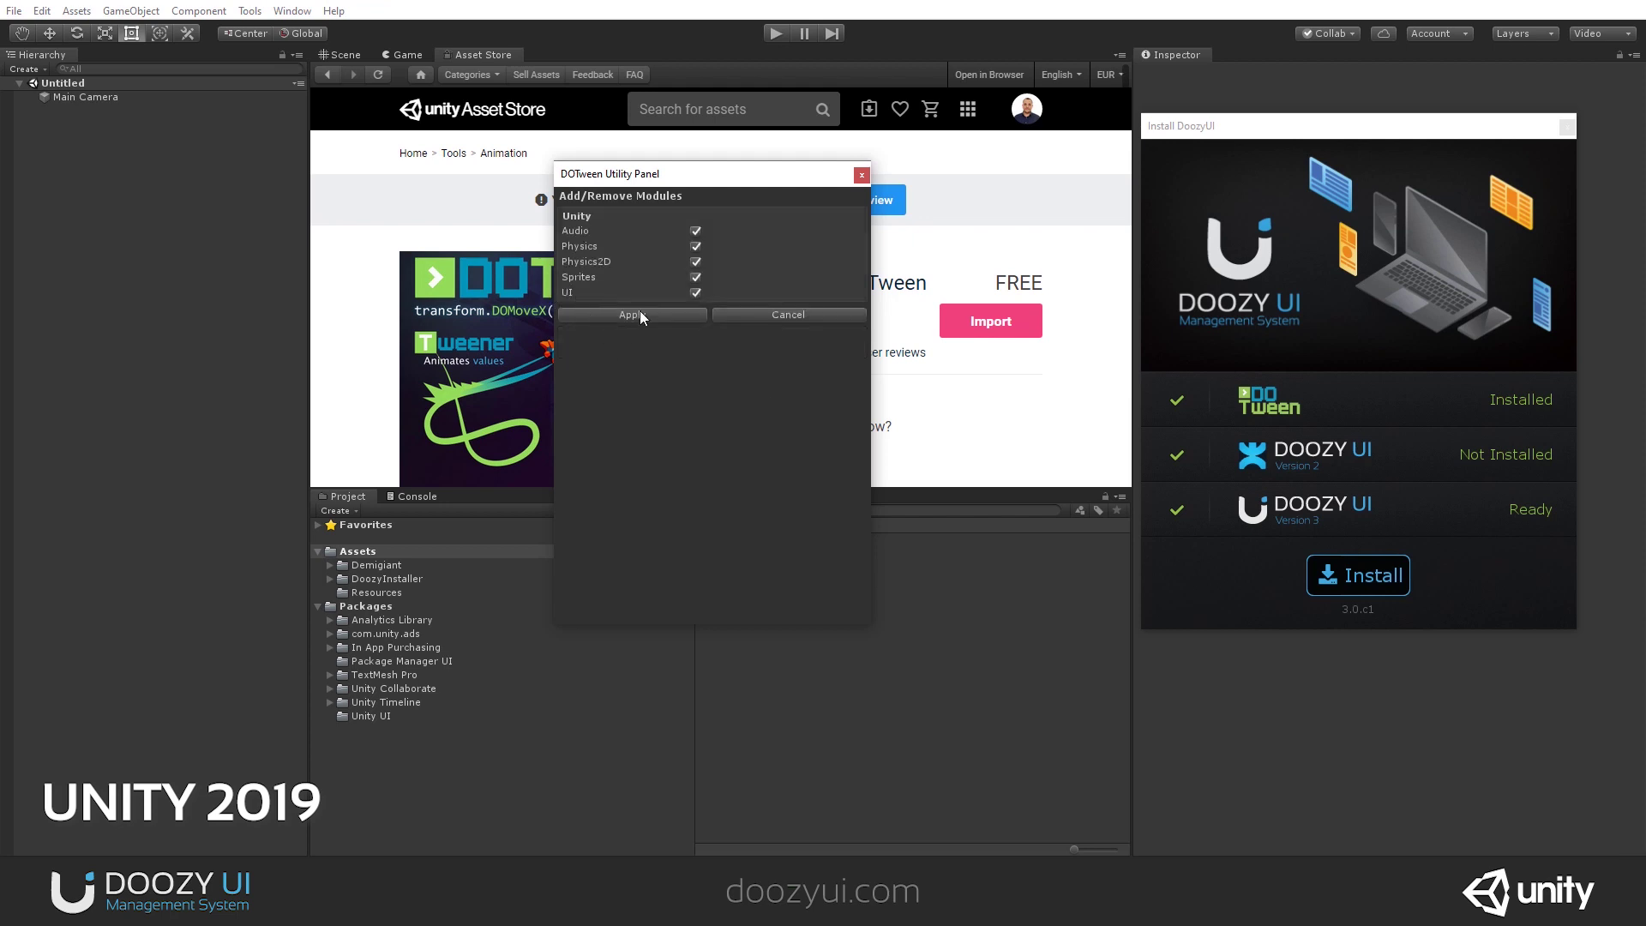
{"action": "left_click", "coordinate": [638, 314]}
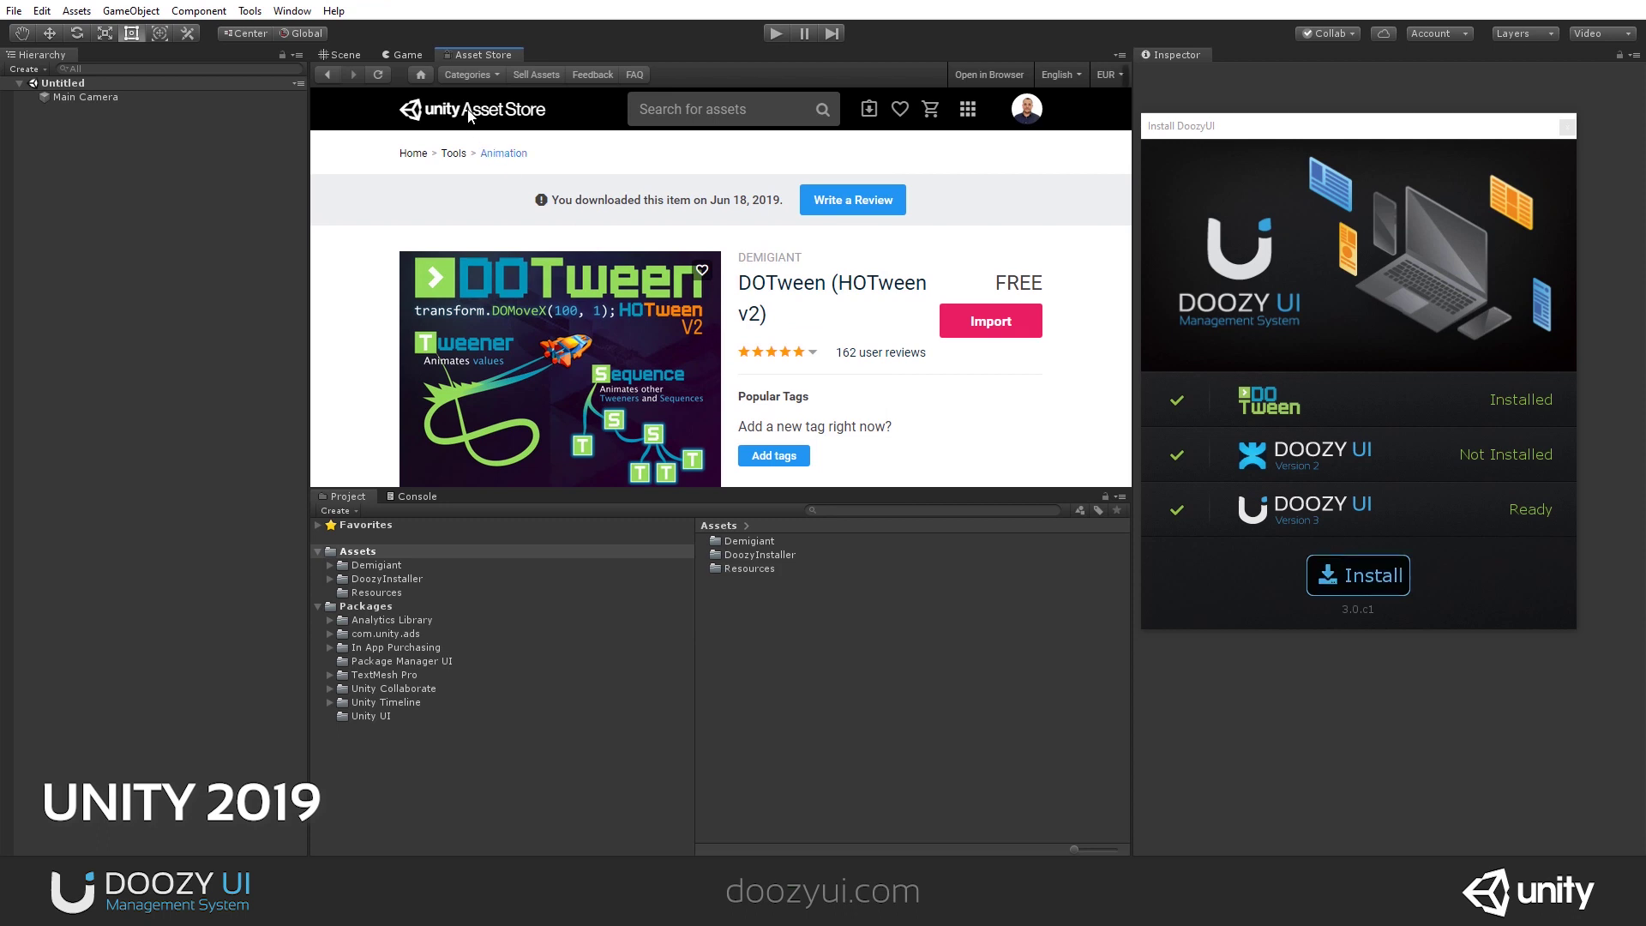
Switch from the Asset Store to the Game view and start the DoozyUI version 3 installation.
{"action": "right_click", "coordinate": [462, 58]}
{"action": "left_click", "coordinate": [381, 62]}
{"action": "left_click", "coordinate": [410, 57]}
{"action": "left_click", "coordinate": [1345, 583]}
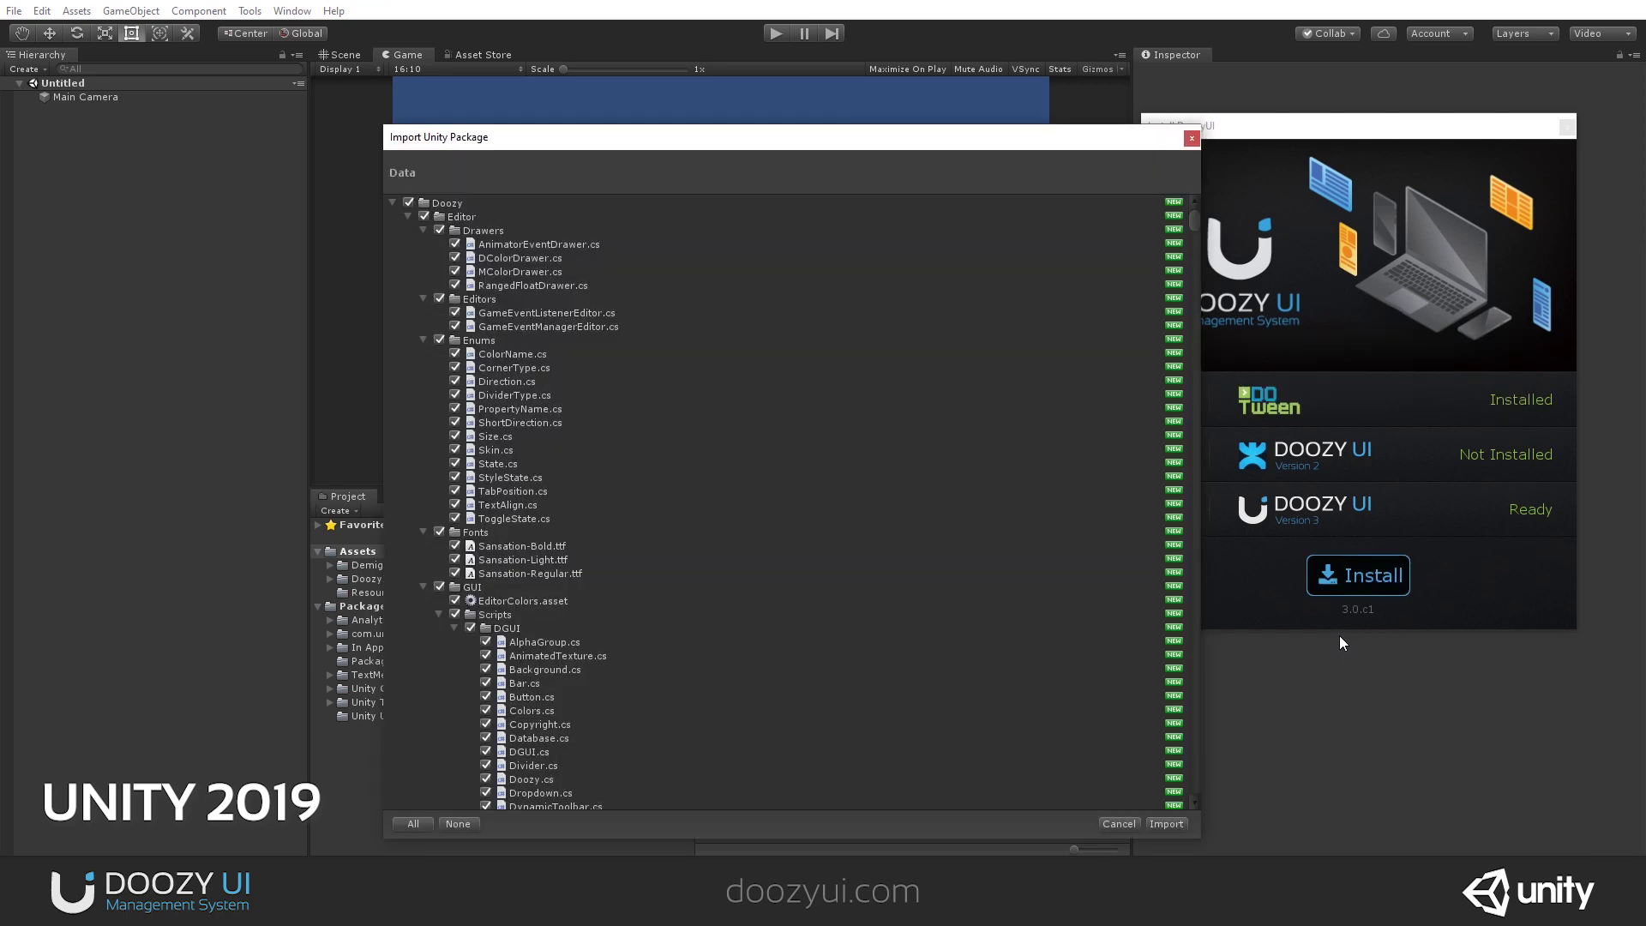
Collapse the Editor and Engine folders in the Doozy package and exclude the Examples folder from the import.
{"action": "left_click", "coordinate": [409, 216]}
{"action": "left_click", "coordinate": [460, 220]}
{"action": "left_click", "coordinate": [463, 232]}
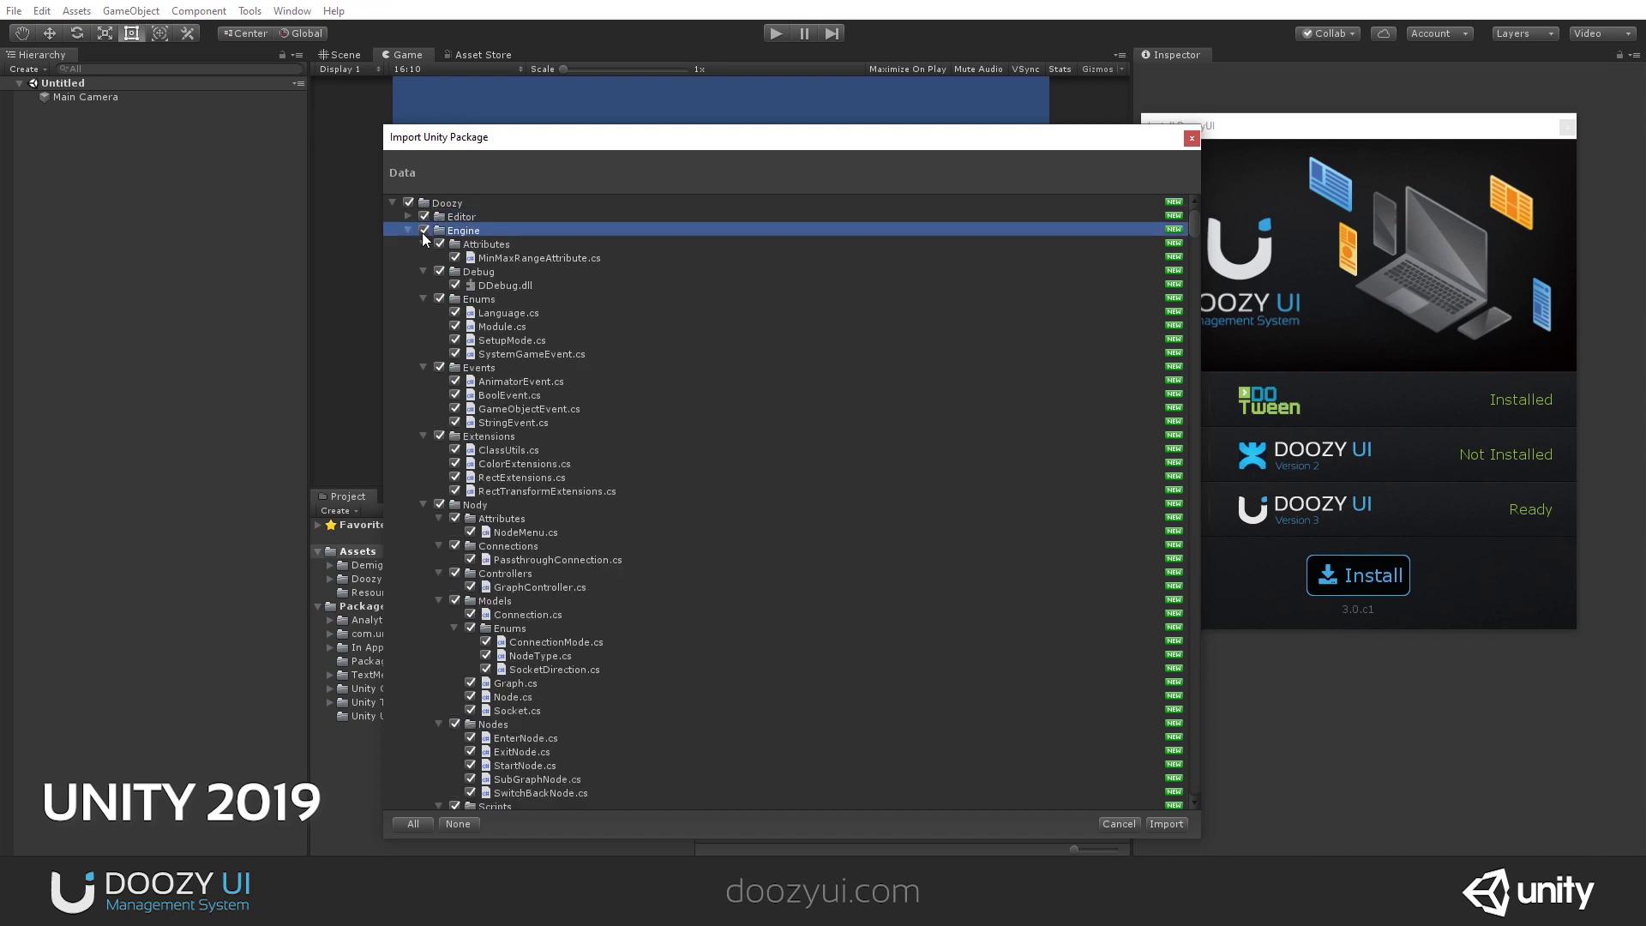
{"action": "left_click", "coordinate": [408, 230]}
{"action": "left_click", "coordinate": [470, 244]}
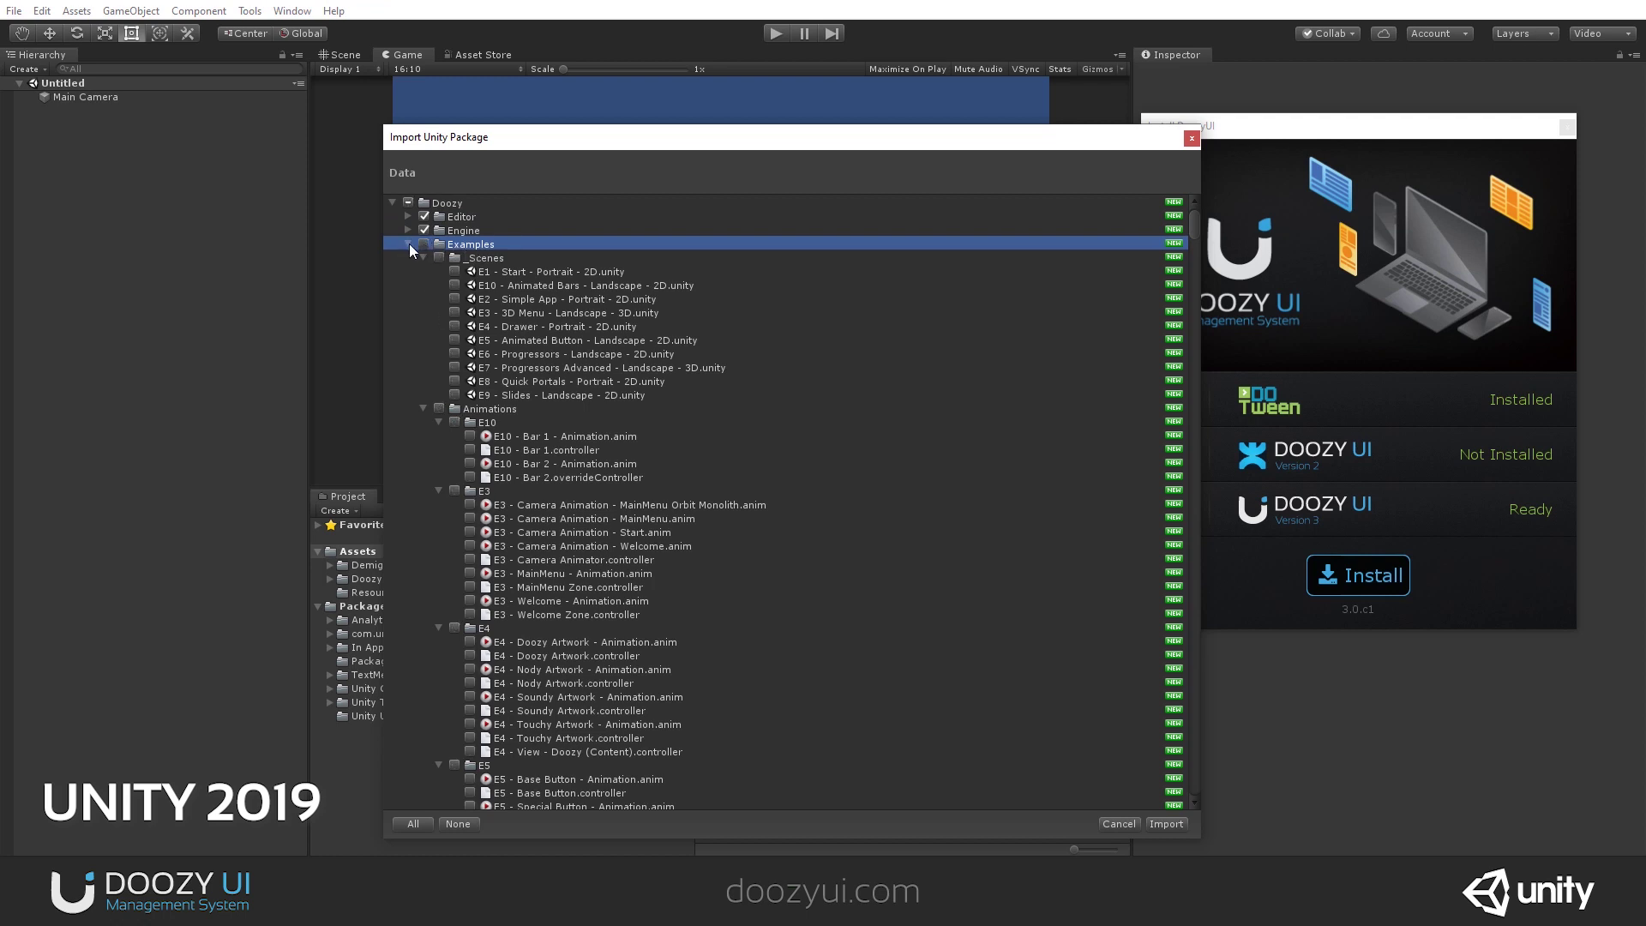
{"action": "left_click", "coordinate": [408, 244]}
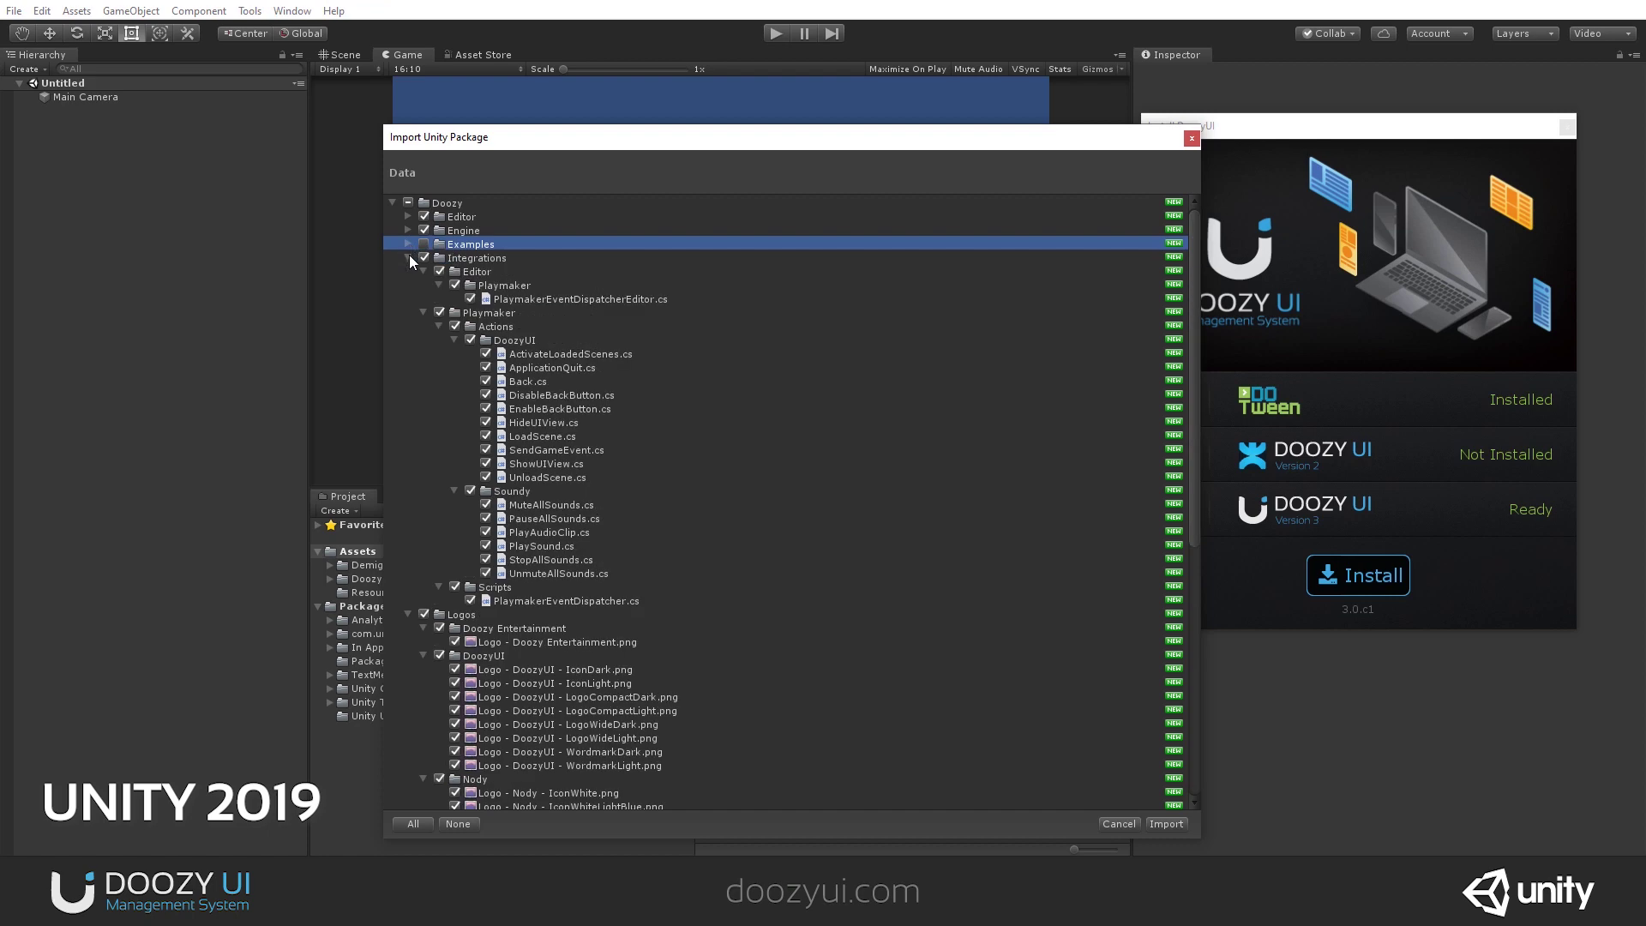
Exclude the Logos folder and import the Doozy package with Editor, Engine and Integrations included.
{"action": "left_click", "coordinate": [408, 258]}
{"action": "scroll", "coordinate": [605, 458], "scroll_direction": "down", "scroll_amount": 3}
{"action": "scroll", "coordinate": [605, 456], "scroll_direction": "up", "scroll_amount": 3}
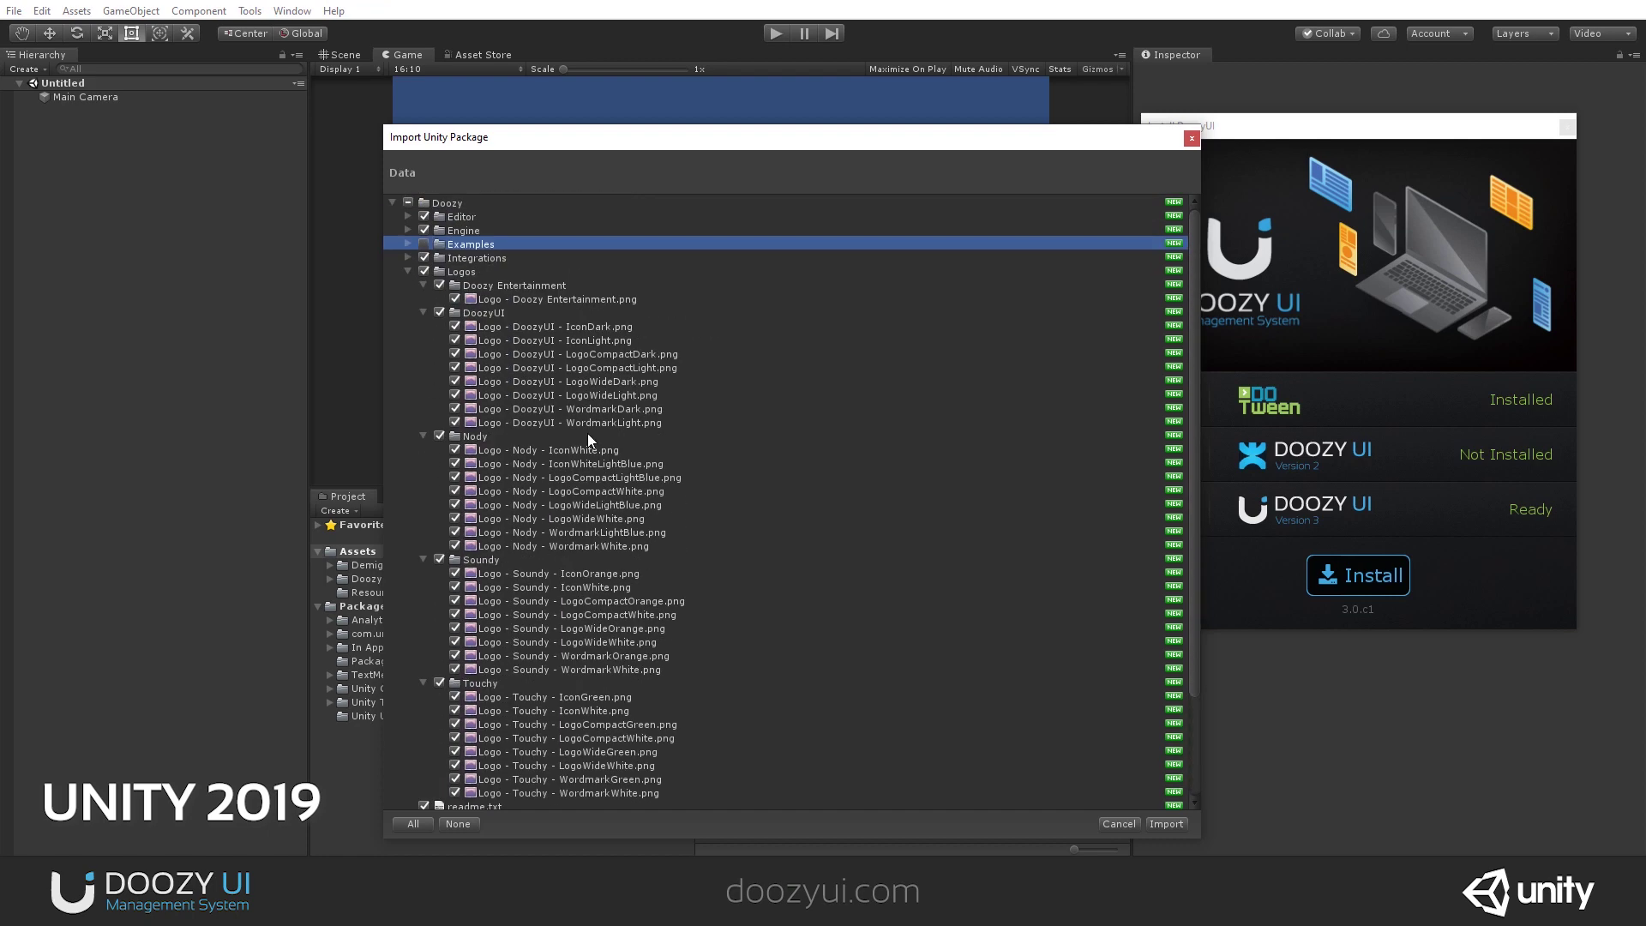
{"action": "left_click", "coordinate": [424, 271]}
{"action": "left_click", "coordinate": [480, 217]}
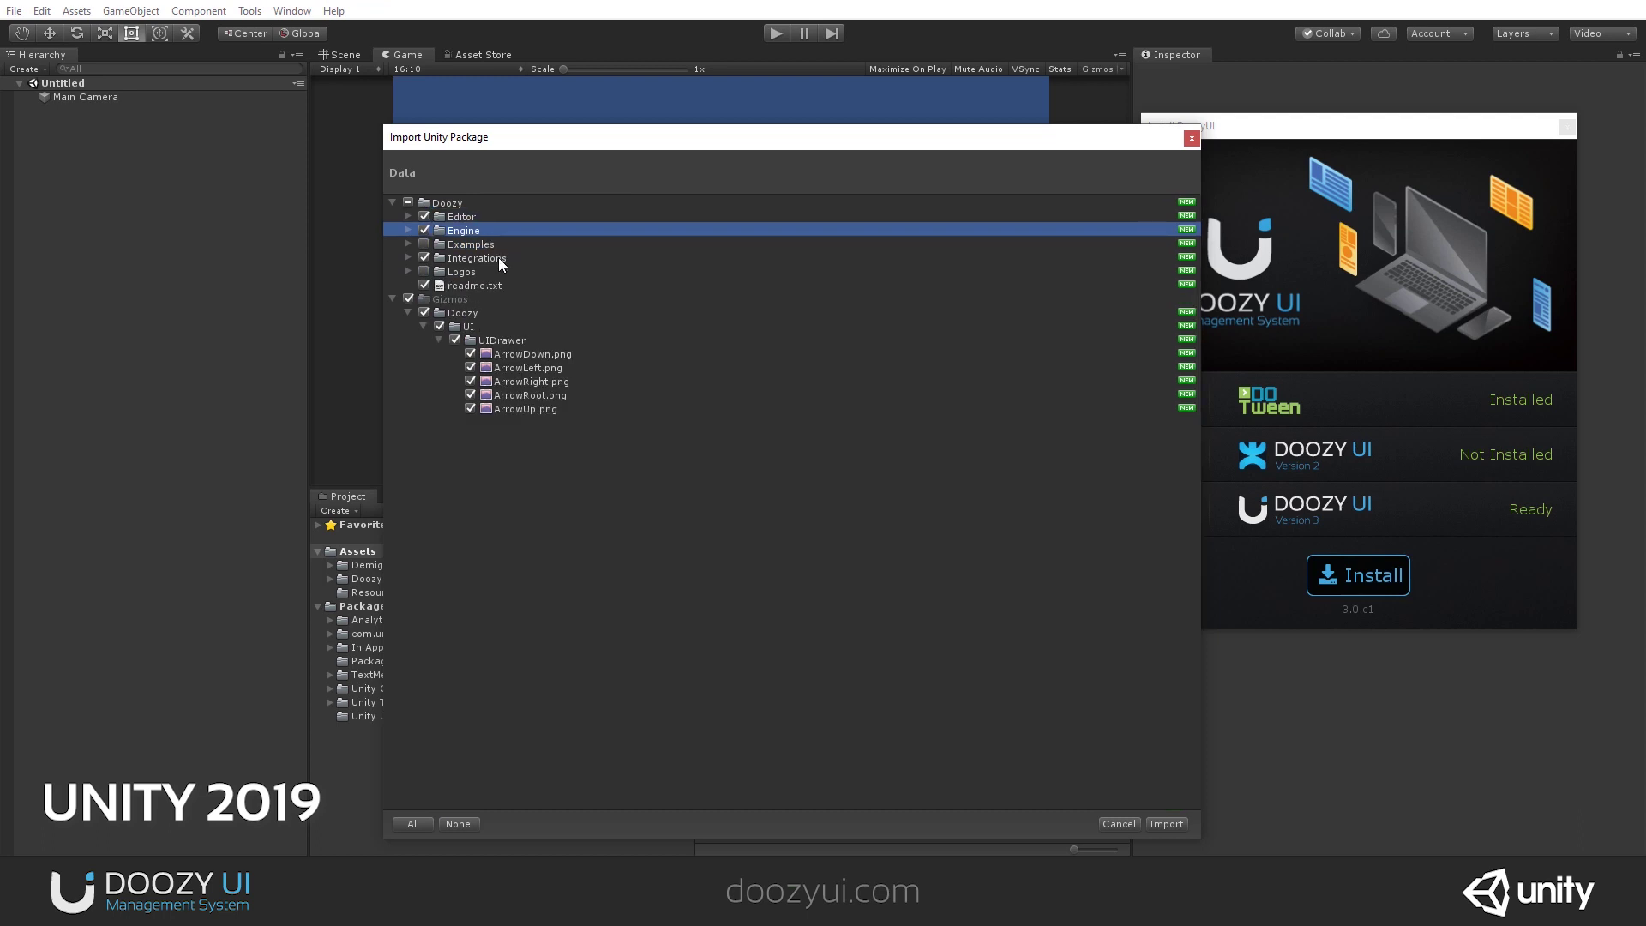
{"action": "left_click", "coordinate": [497, 257]}
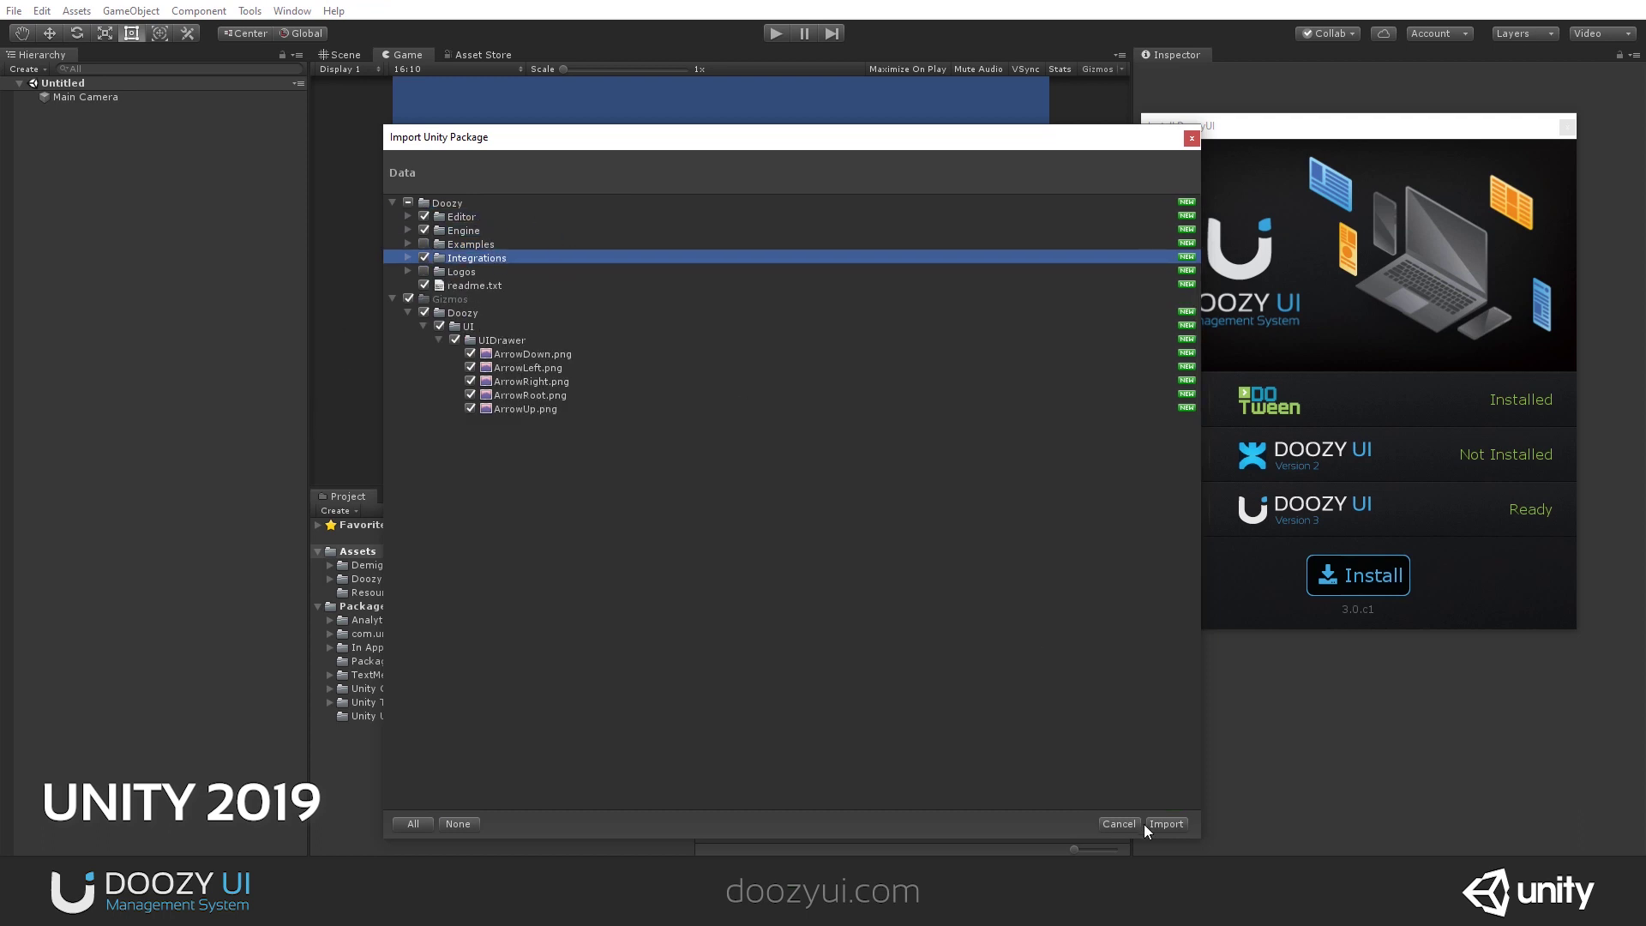
{"action": "left_click", "coordinate": [1179, 818]}
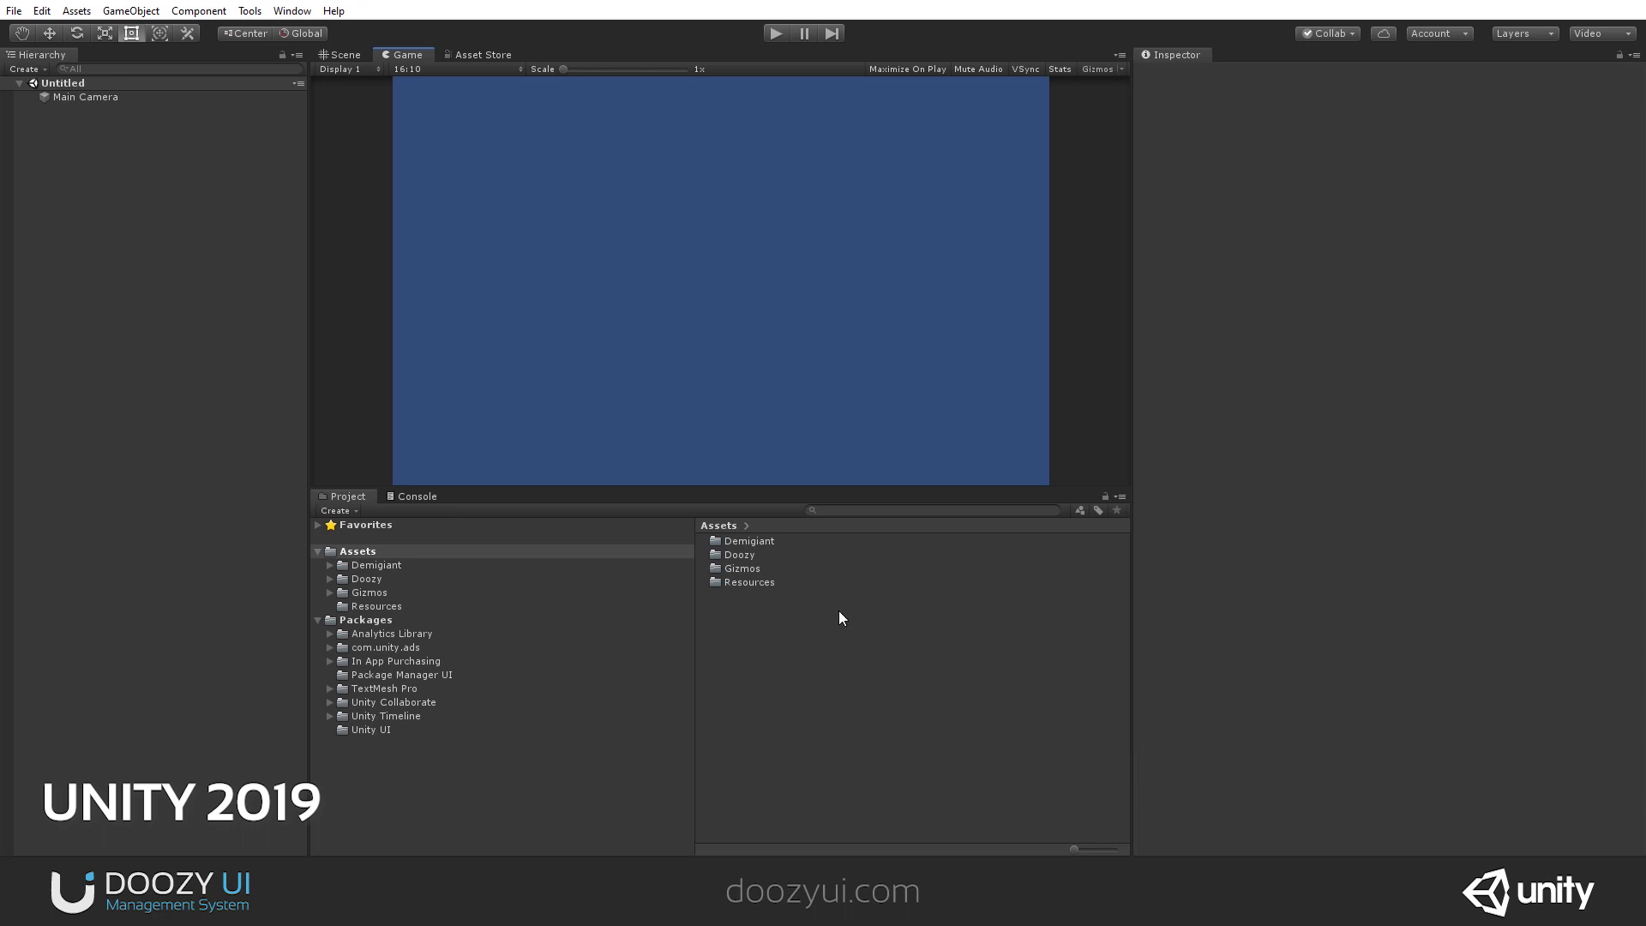
Clear the installation messages from the console and return to the project's assets.
{"action": "left_click", "coordinate": [417, 497]}
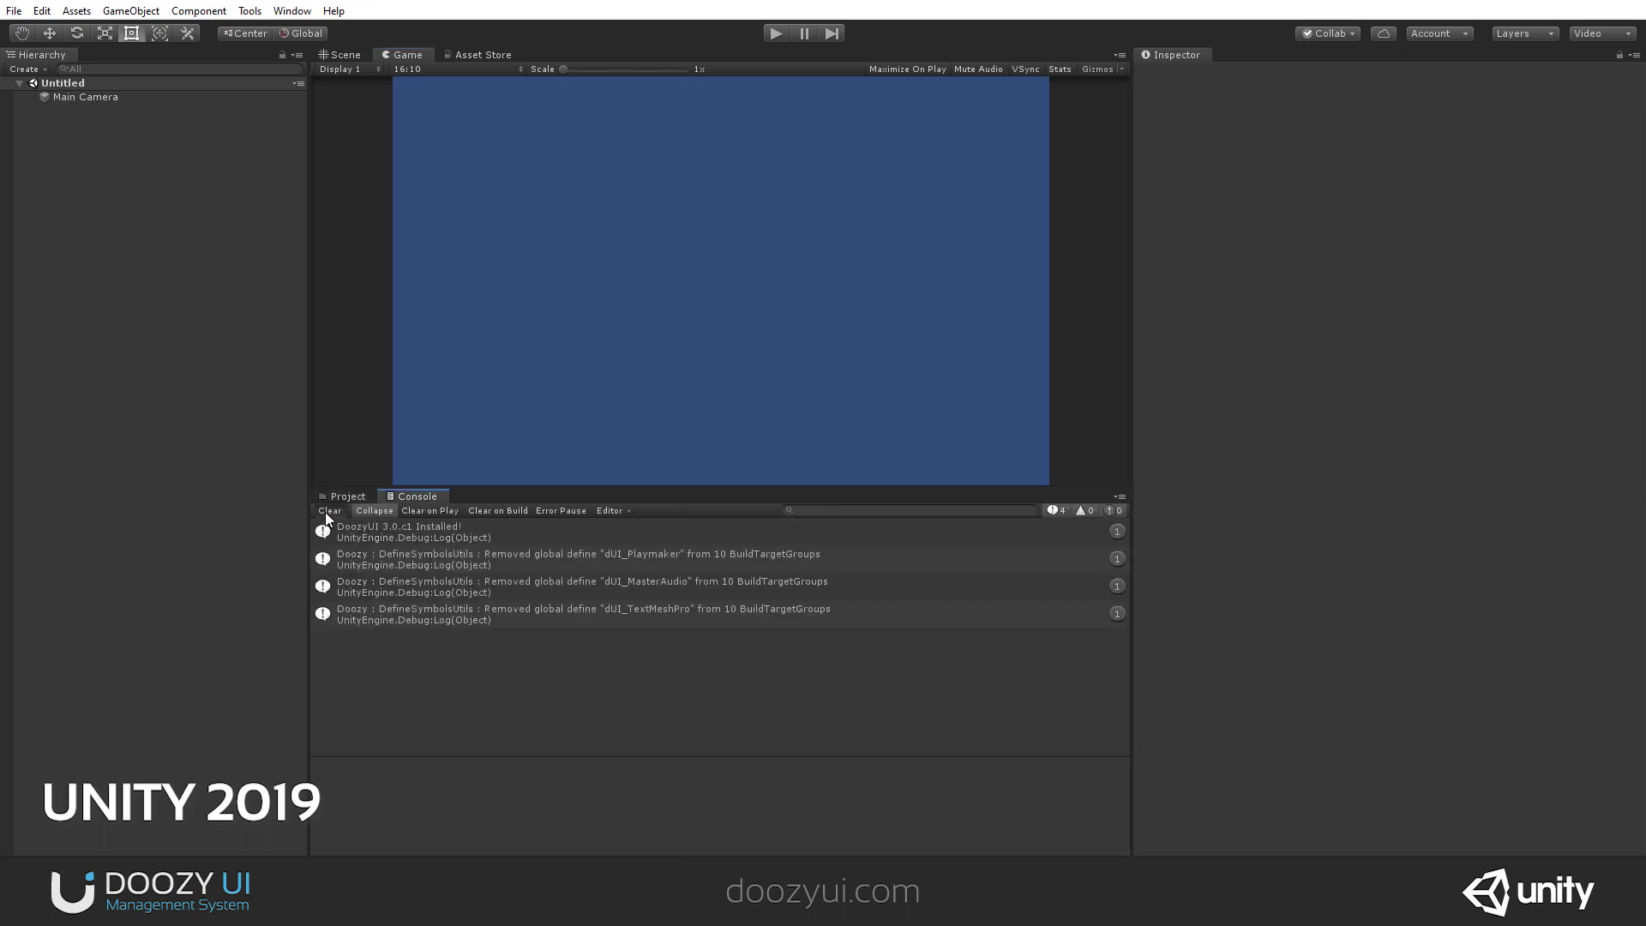
{"action": "left_click", "coordinate": [326, 512]}
{"action": "left_click", "coordinate": [331, 496]}
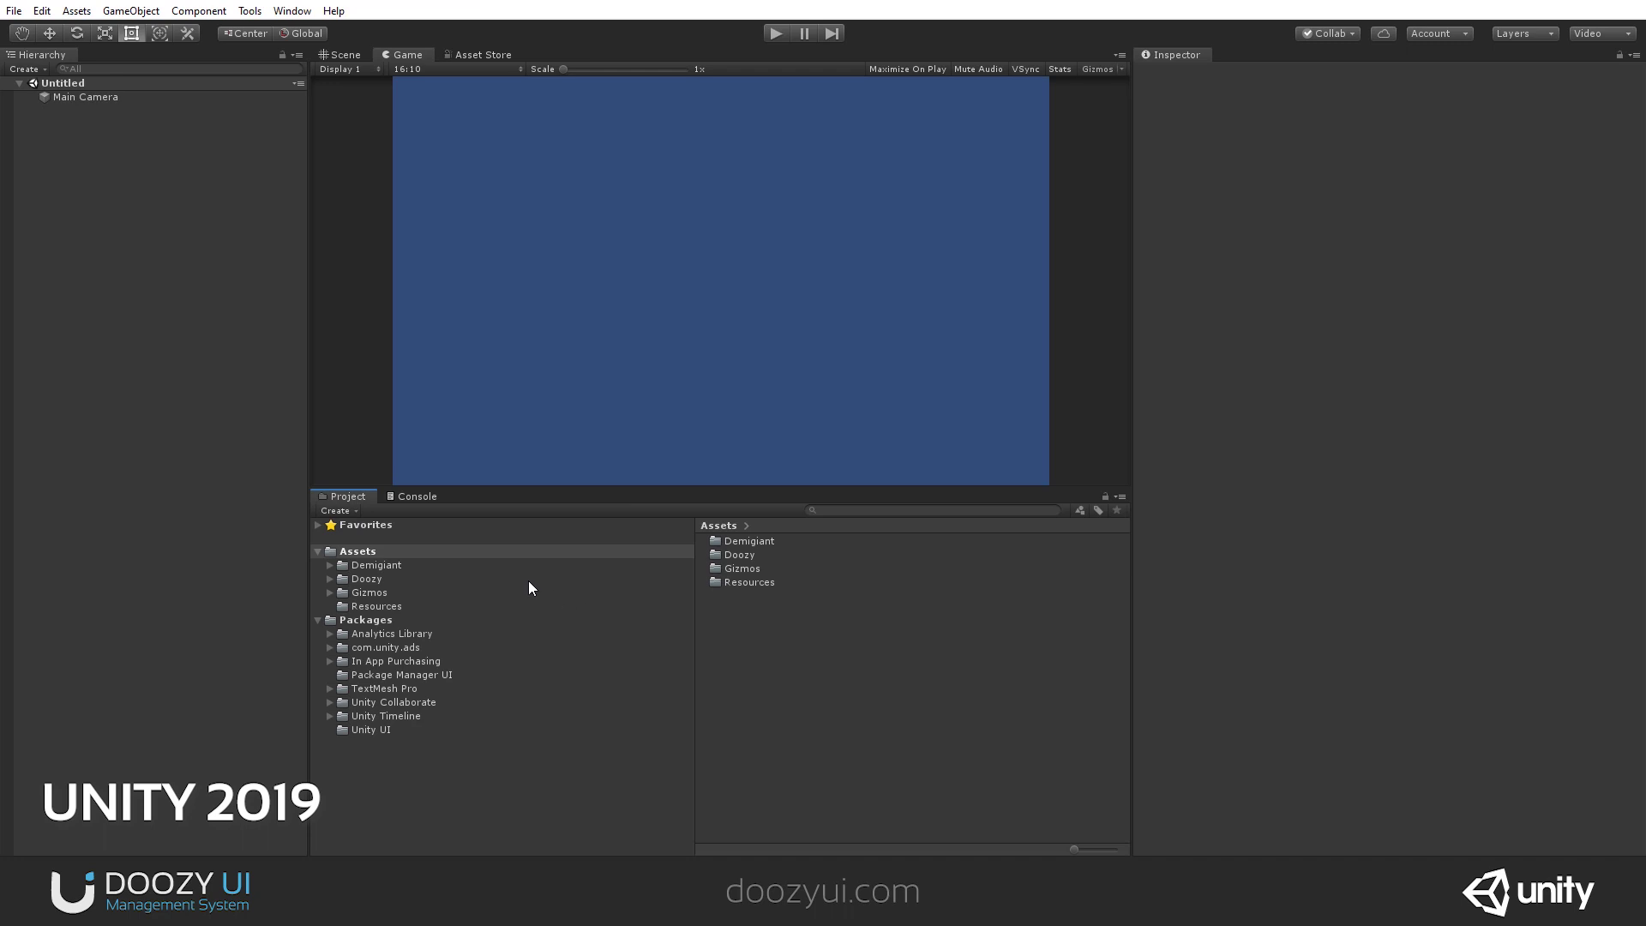
Create DOTween's ASMDEF file from the DOTween Utility Panel, then close the utility.
{"action": "left_click", "coordinate": [368, 580]}
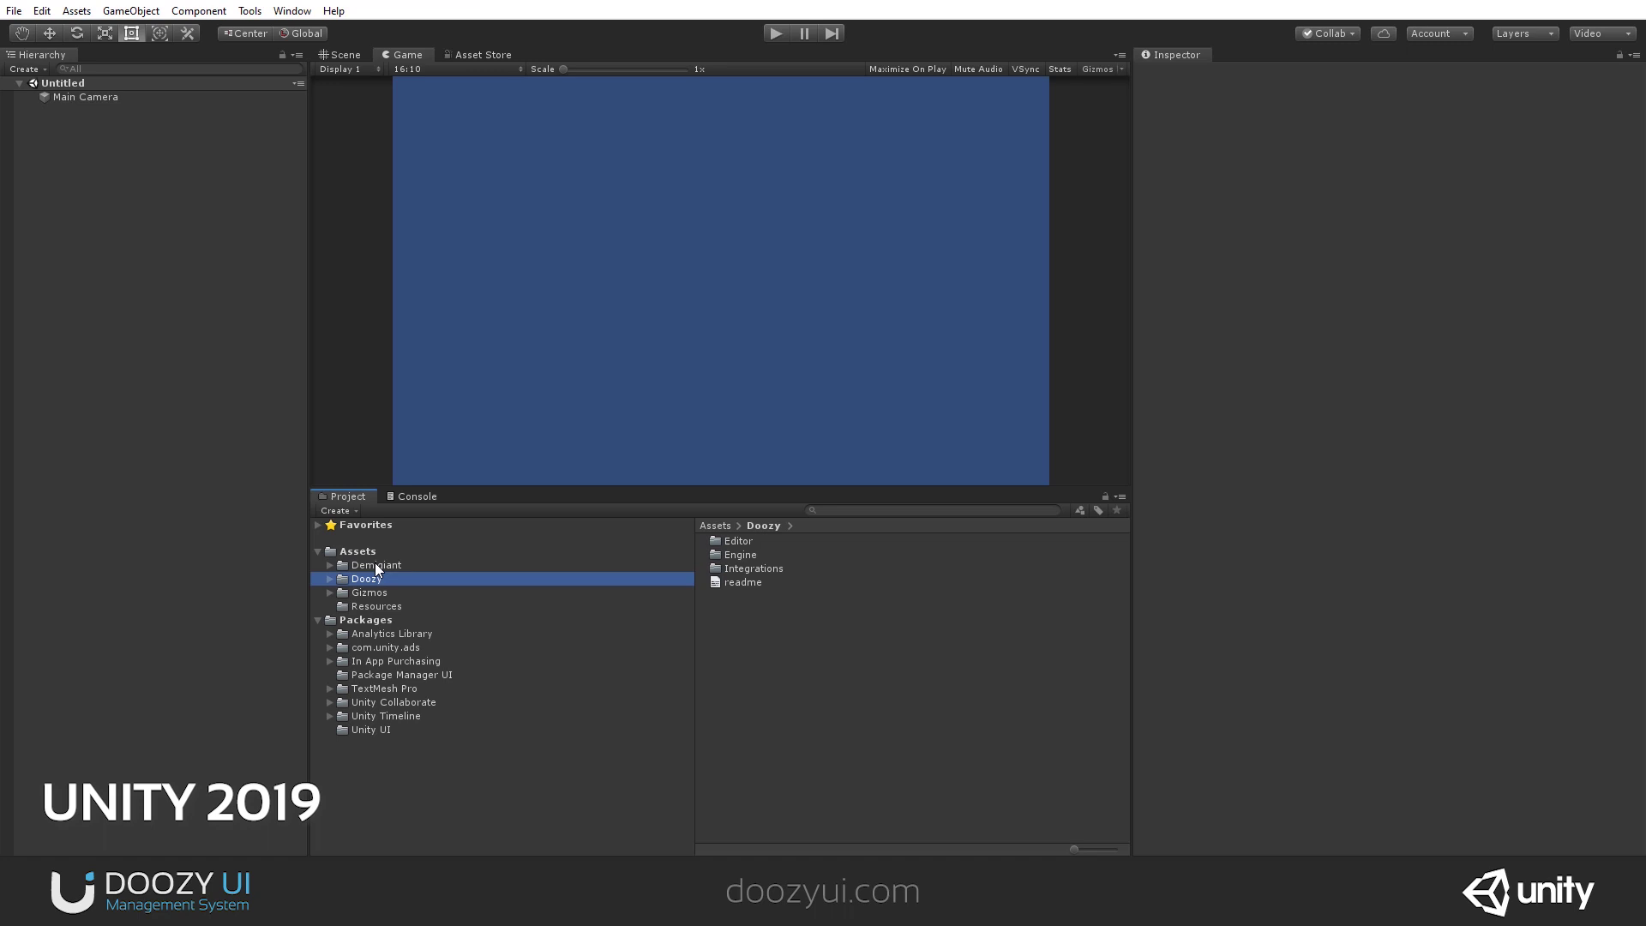
{"action": "left_click", "coordinate": [376, 567]}
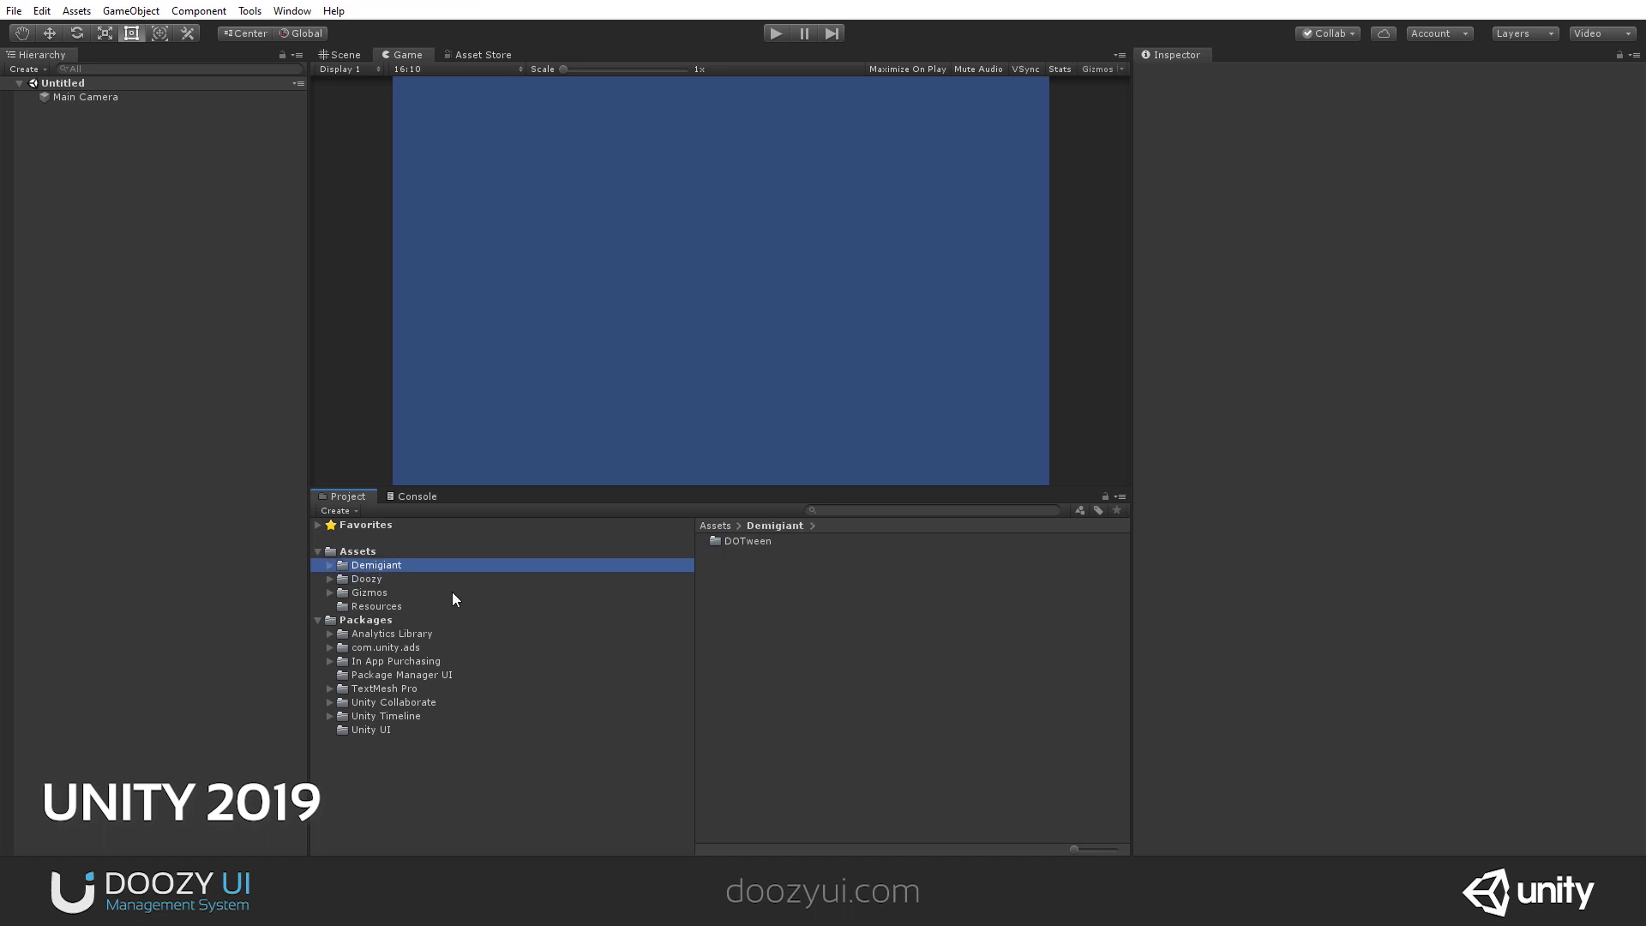
{"action": "left_click", "coordinate": [249, 11]}
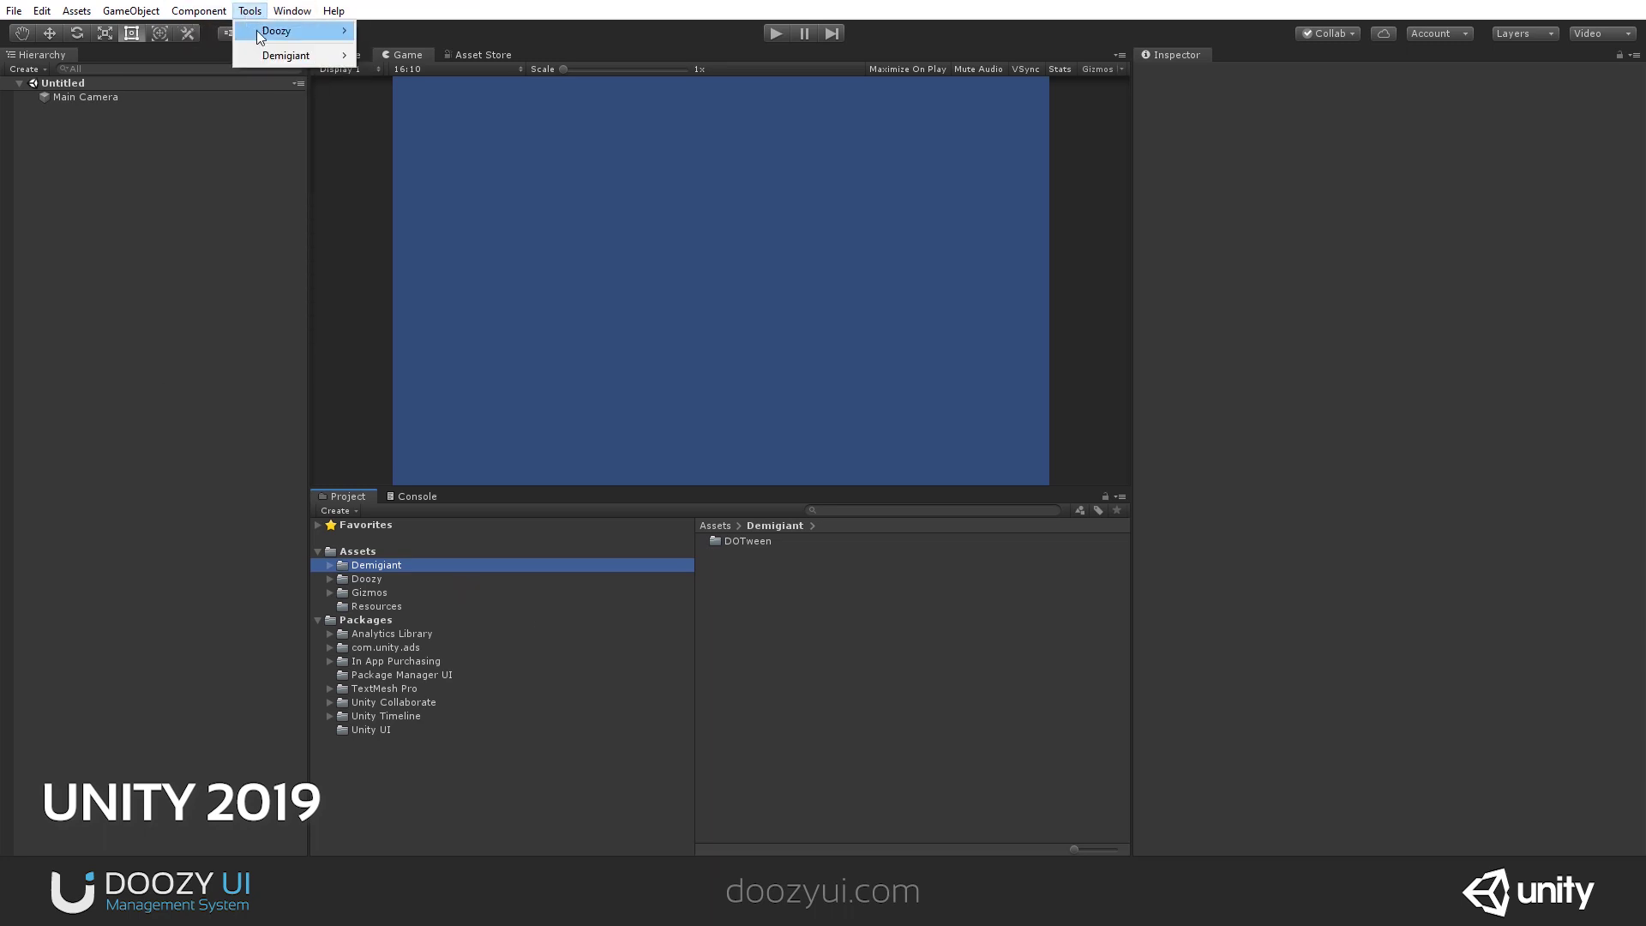
{"action": "mouse_move", "coordinate": [275, 55]}
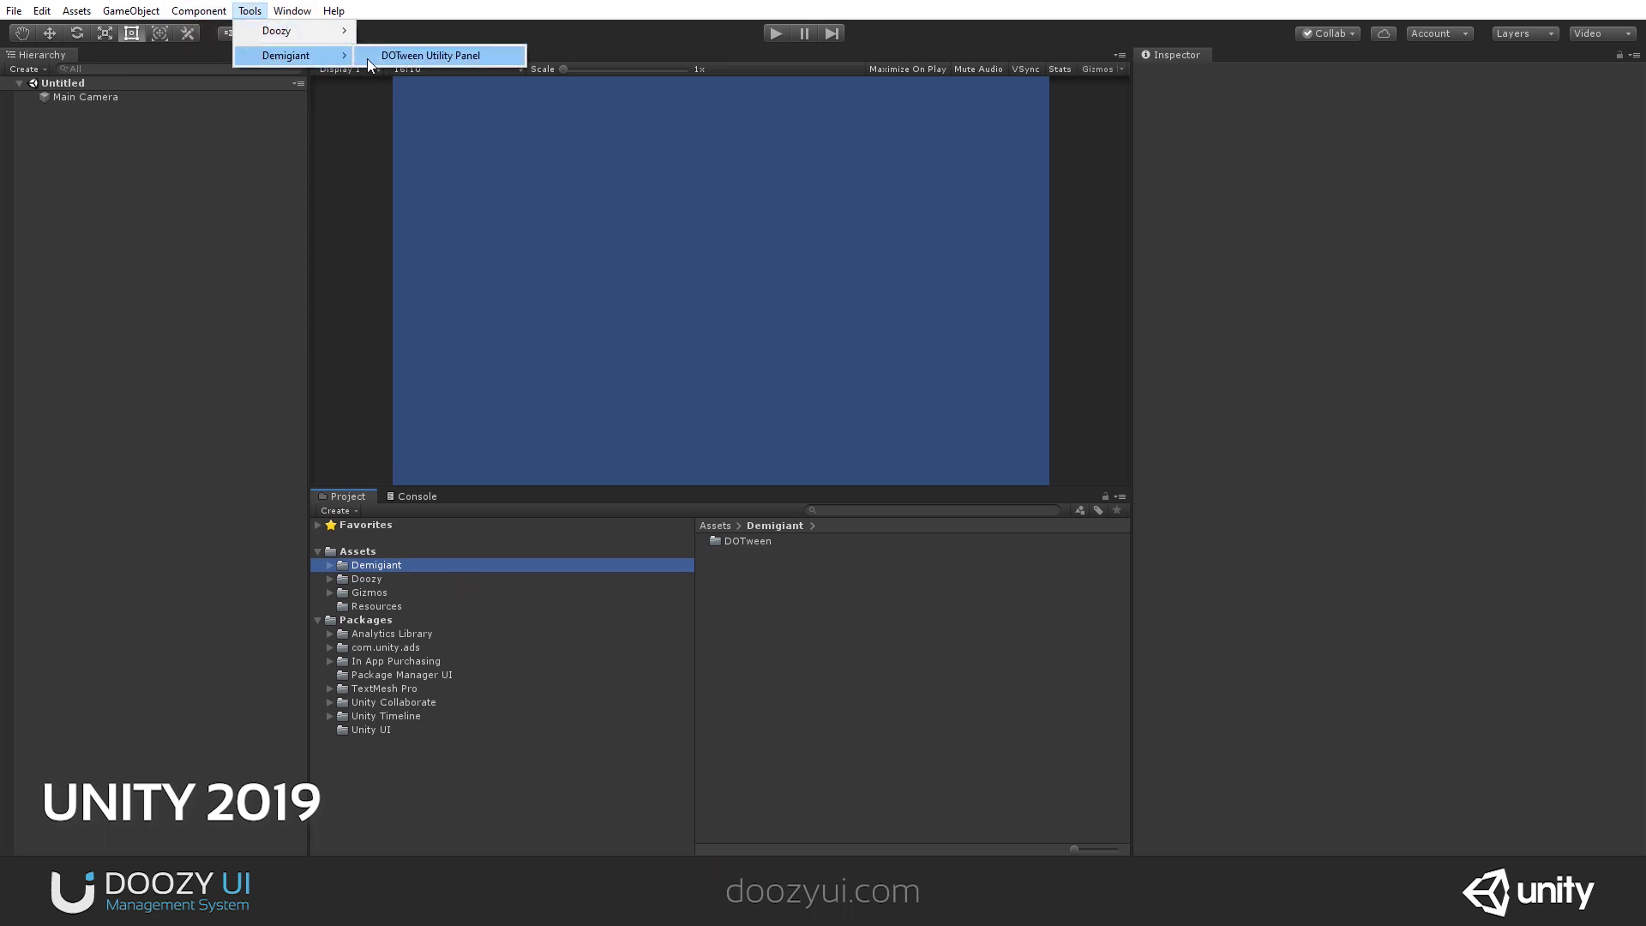
{"action": "left_click", "coordinate": [402, 54]}
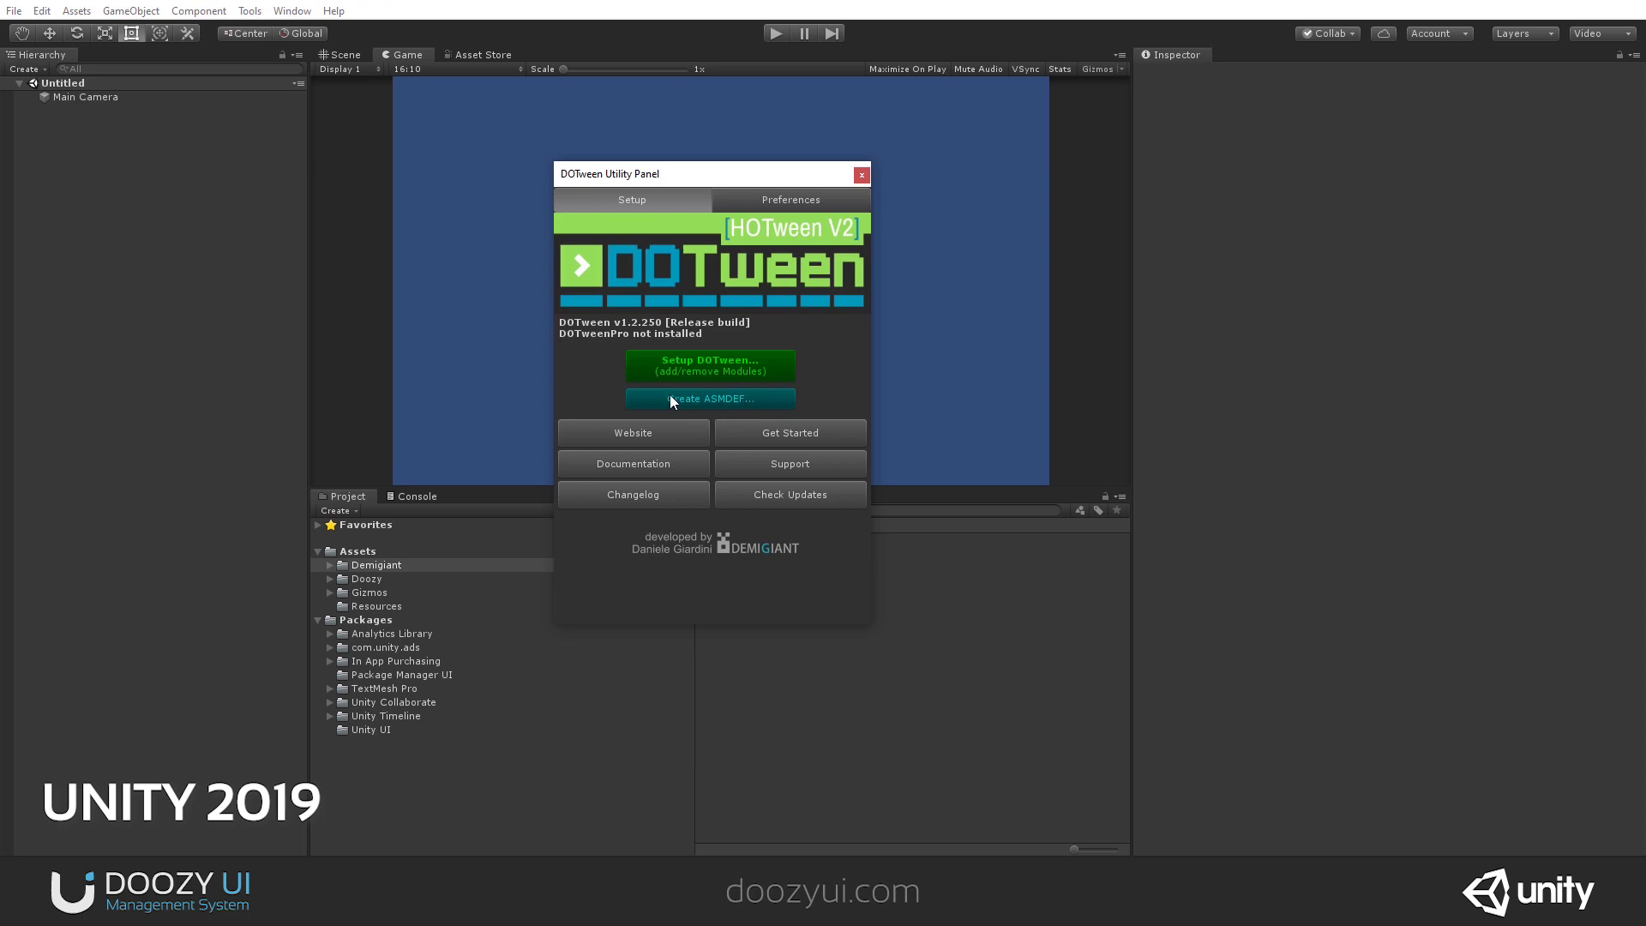
{"action": "left_click", "coordinate": [745, 399]}
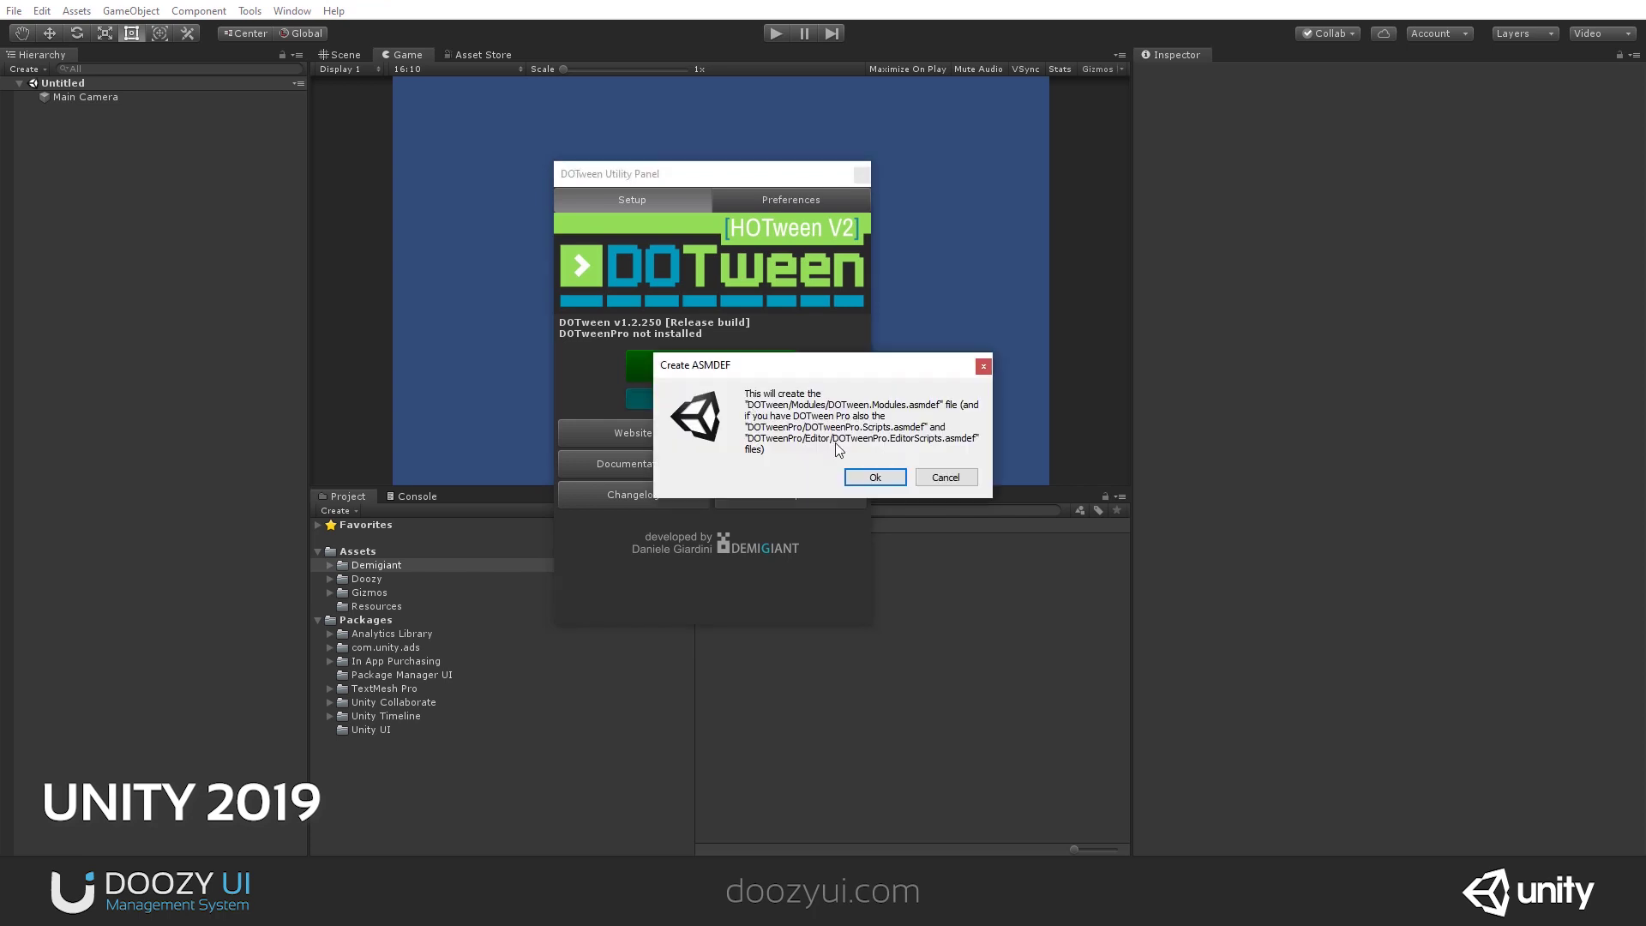
{"action": "left_click", "coordinate": [852, 474]}
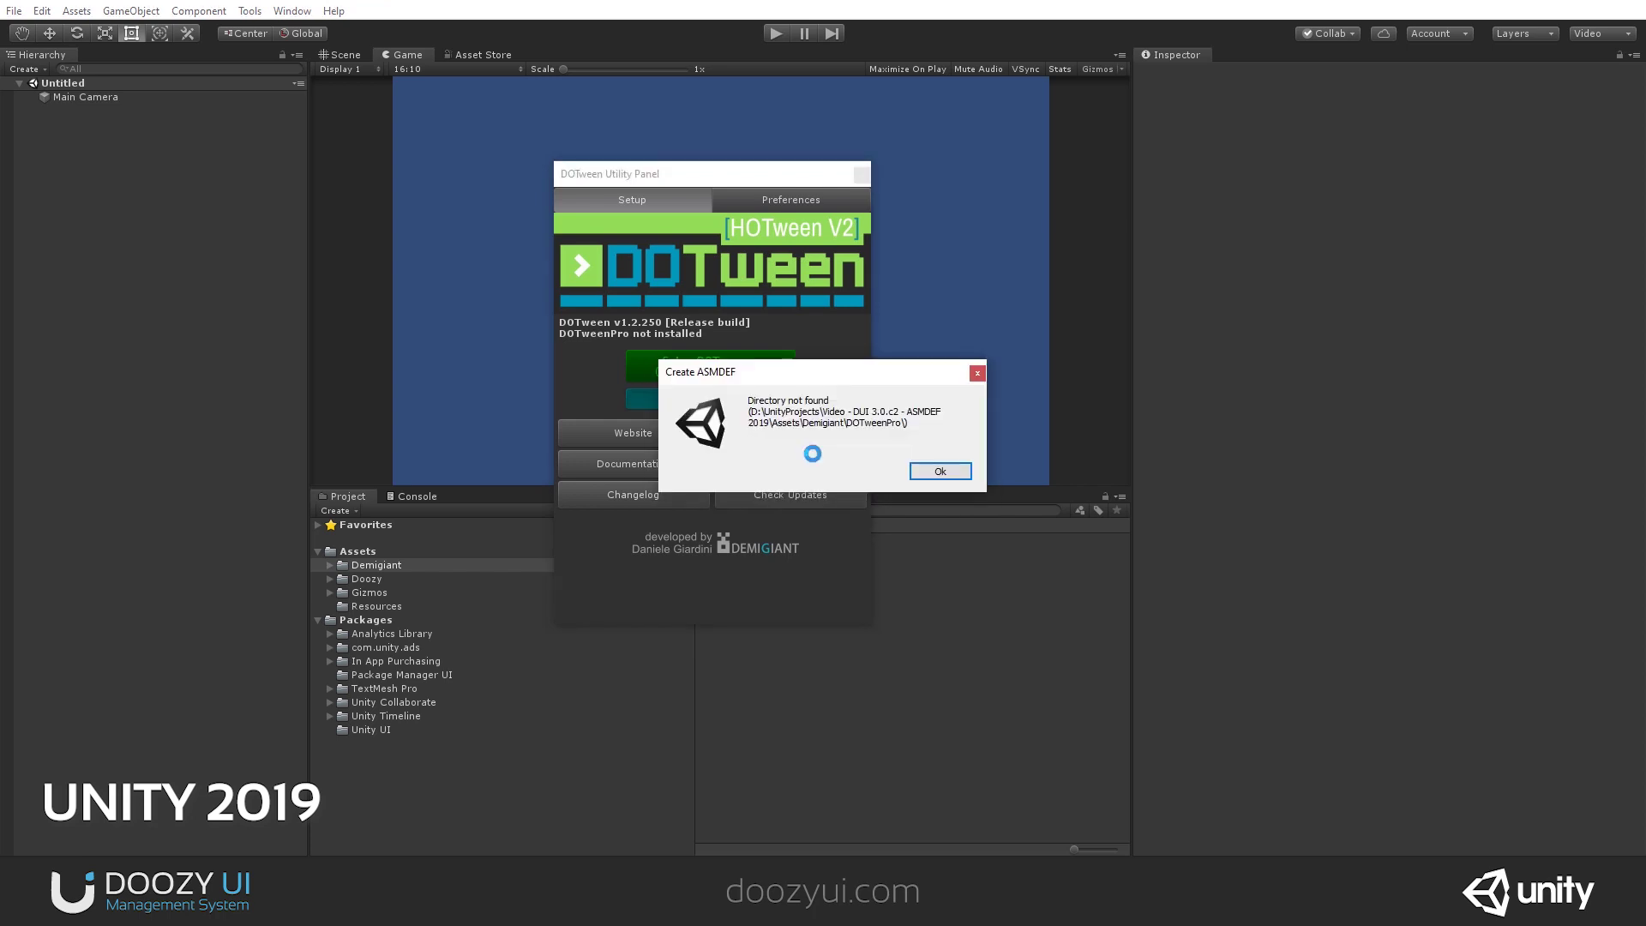
{"action": "left_click", "coordinate": [938, 471]}
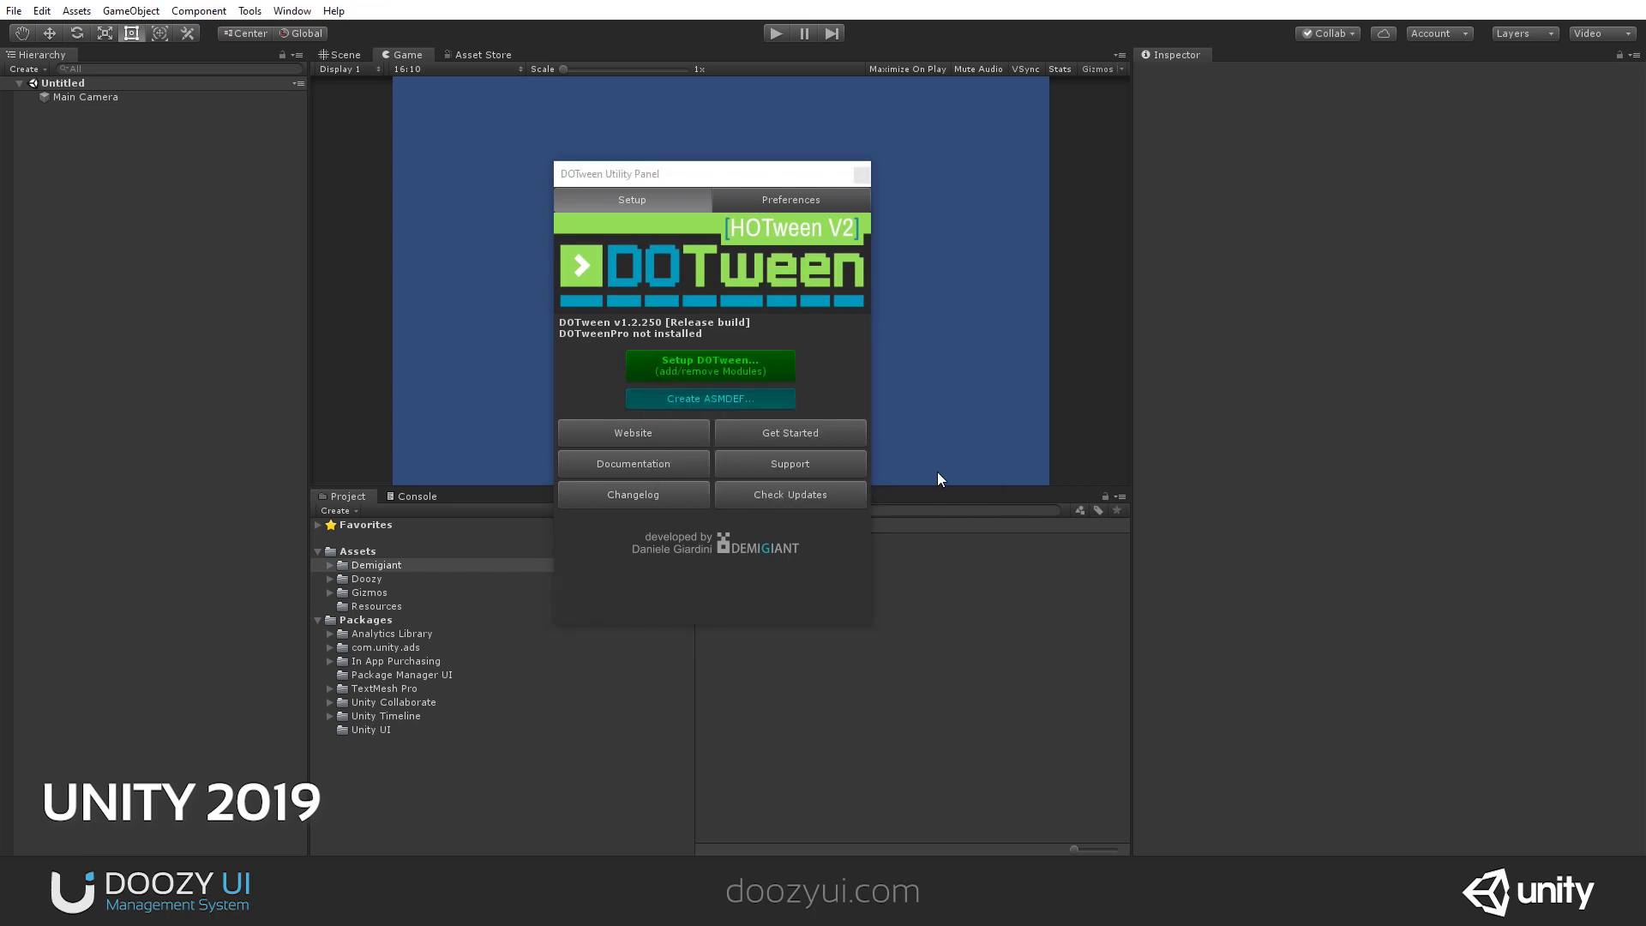
{"action": "left_click", "coordinate": [854, 178]}
Examine the DOTween.Modules assembly definition in the Demigiant/DOTween/Modules folder and its import settings.
{"action": "left_click", "coordinate": [329, 566]}
{"action": "left_click", "coordinate": [341, 578]}
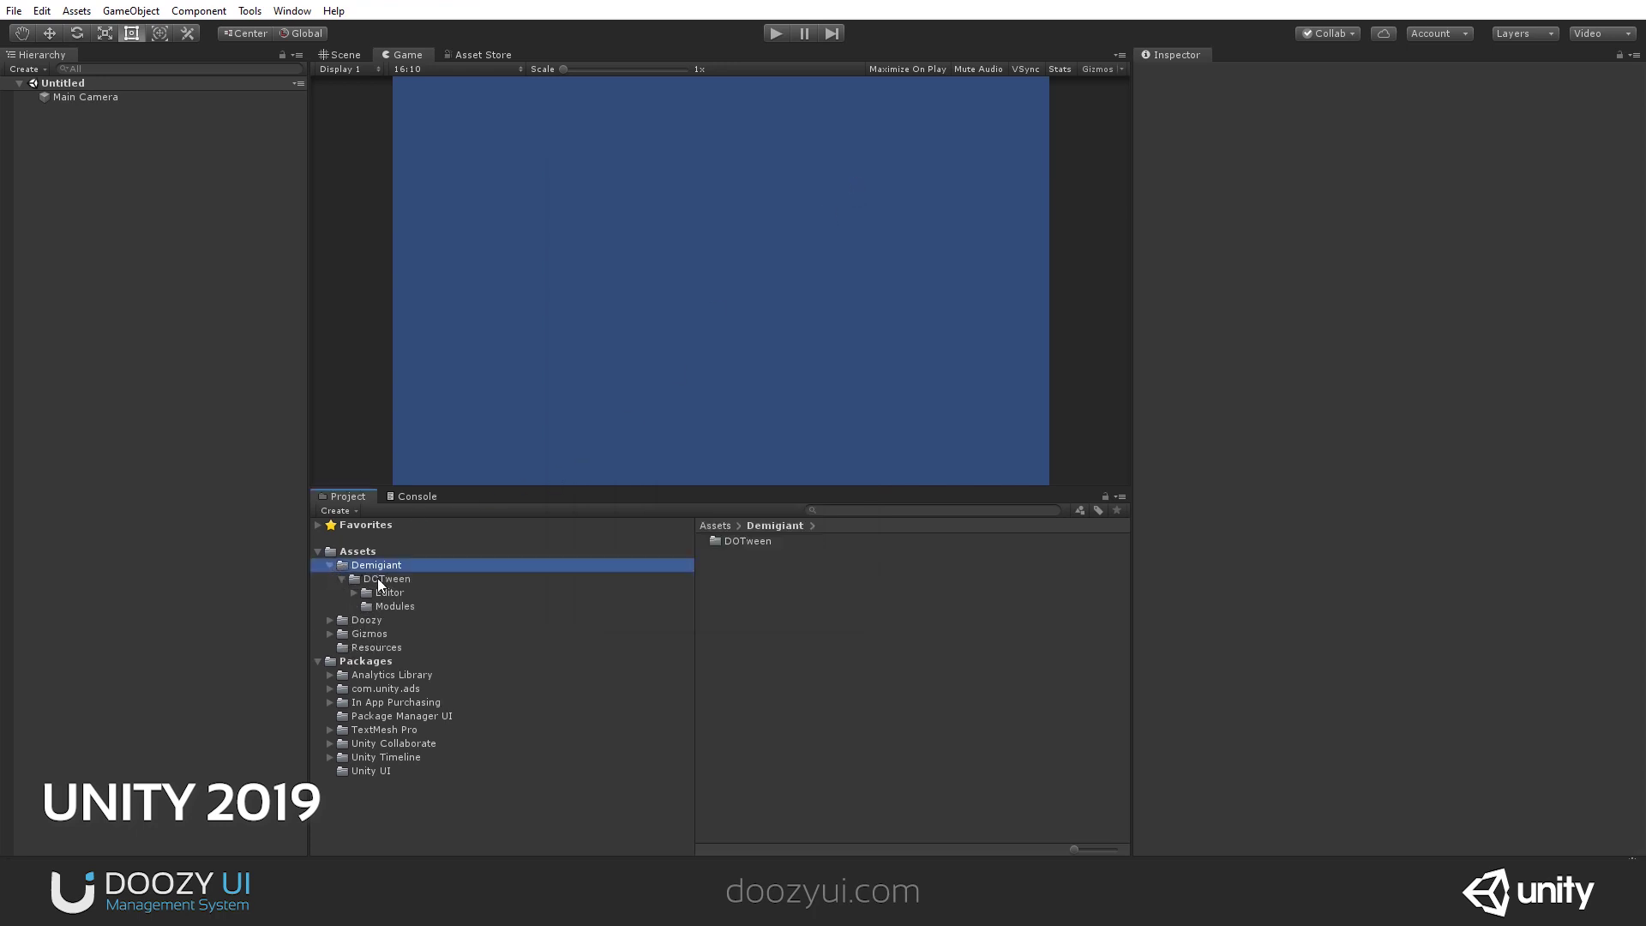
{"action": "left_click", "coordinate": [380, 580]}
{"action": "left_click", "coordinate": [401, 605]}
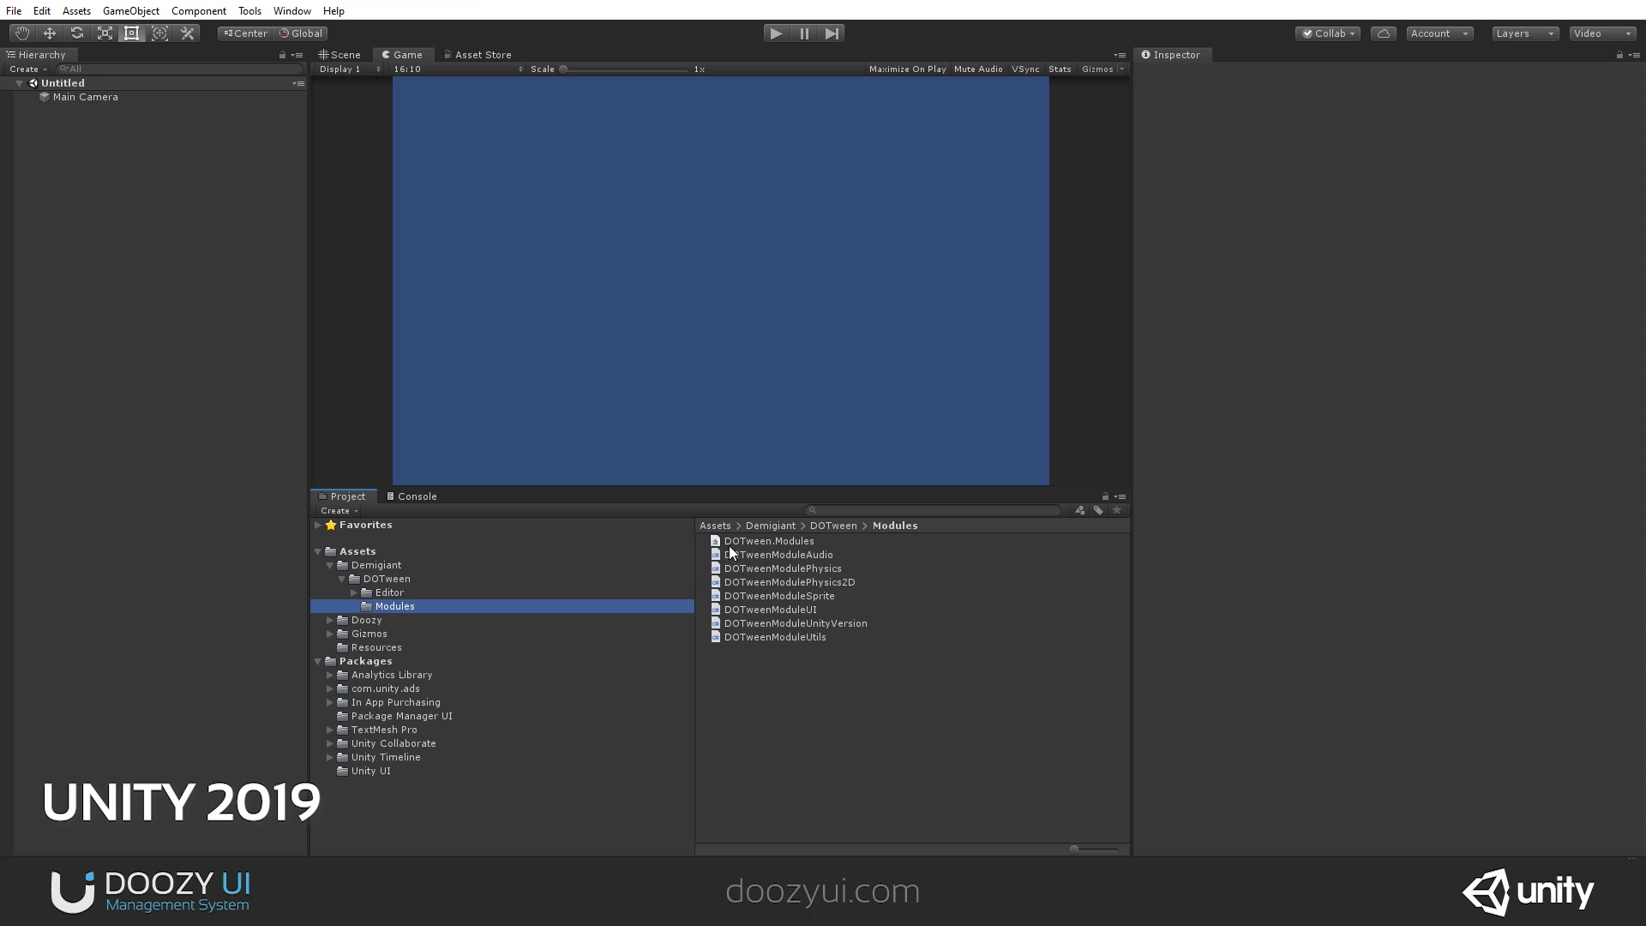
{"action": "left_click", "coordinate": [731, 545]}
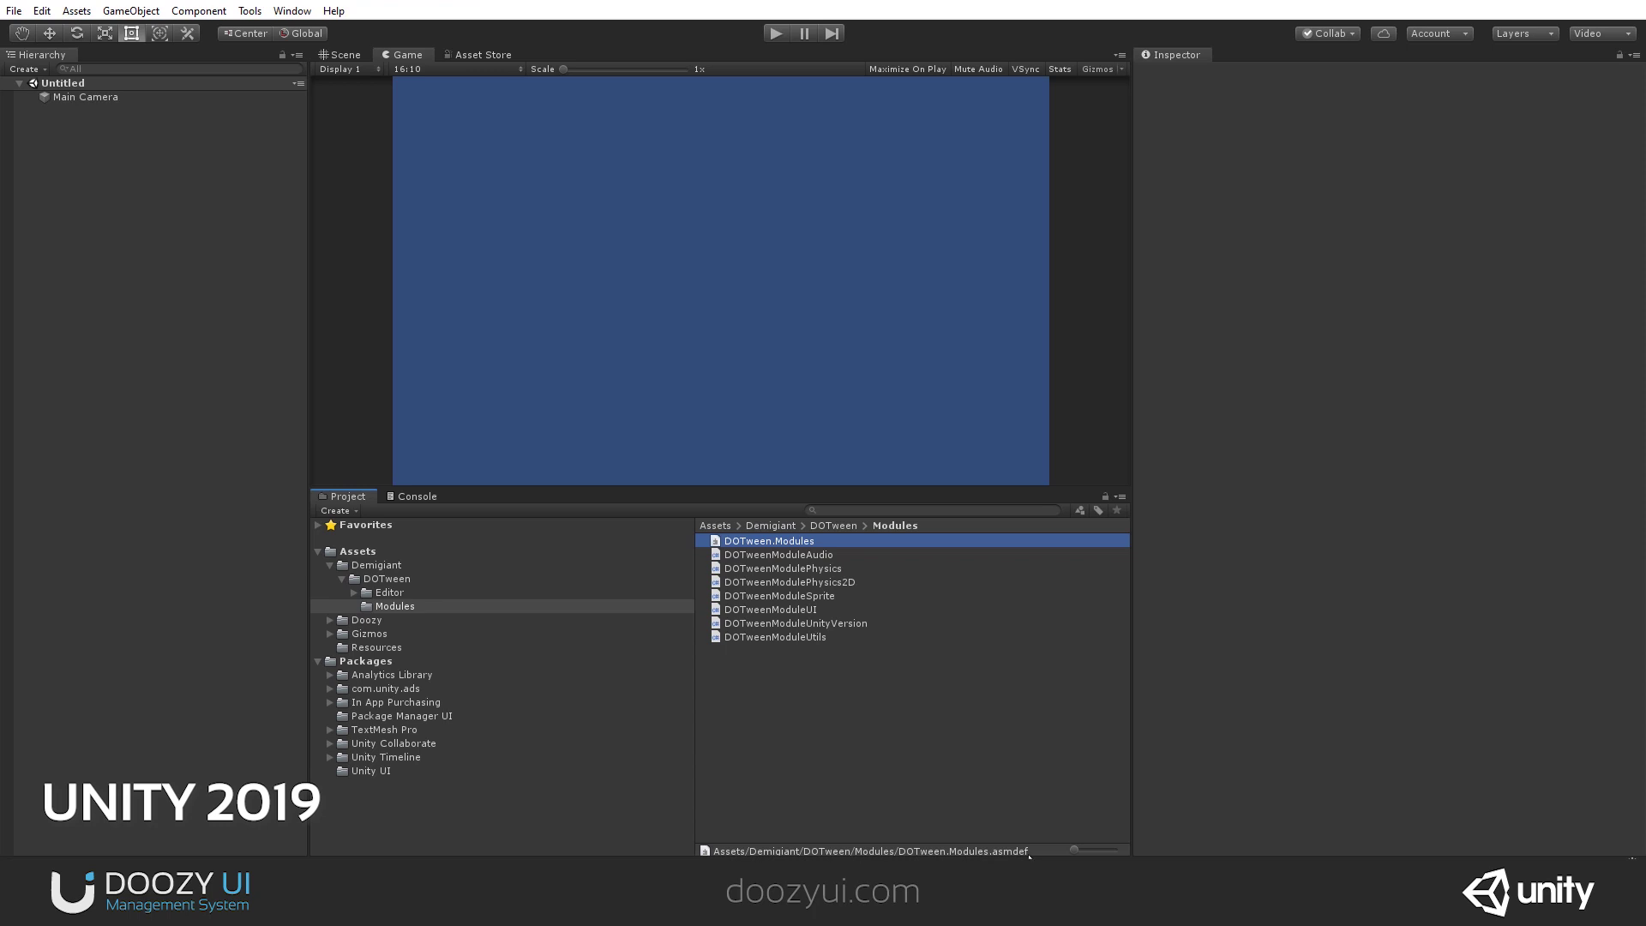
{"action": "left_click", "coordinate": [780, 544]}
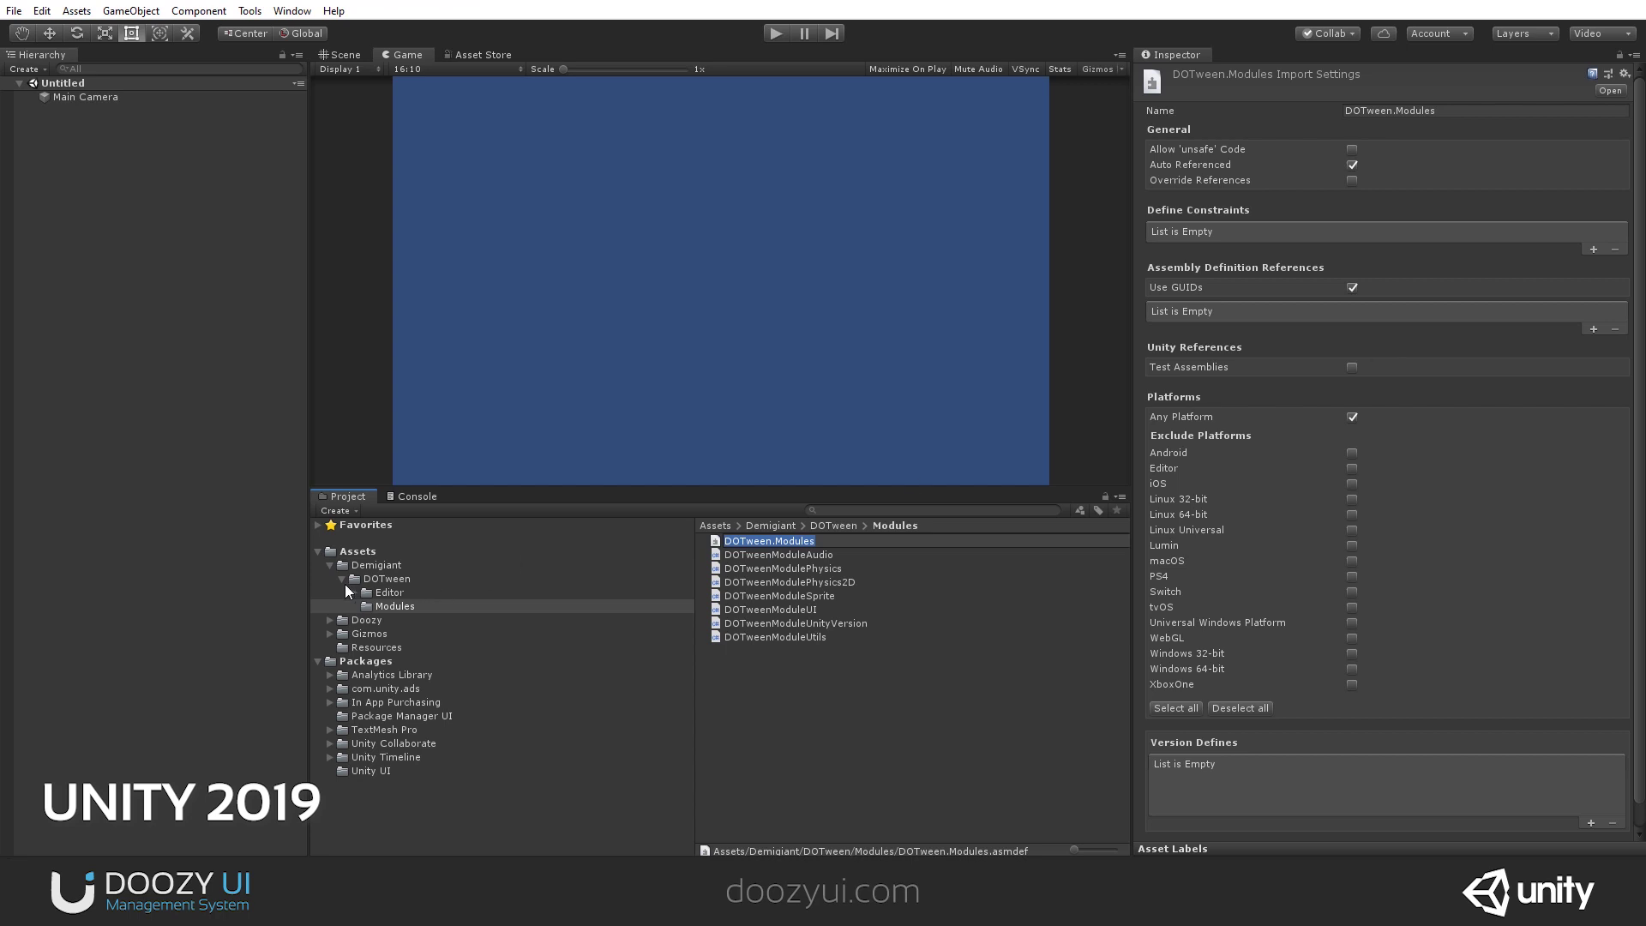
Collapse the Demigiant folder and look through the Engine and Editor folders inside Doozy.
{"action": "left_click", "coordinate": [330, 565]}
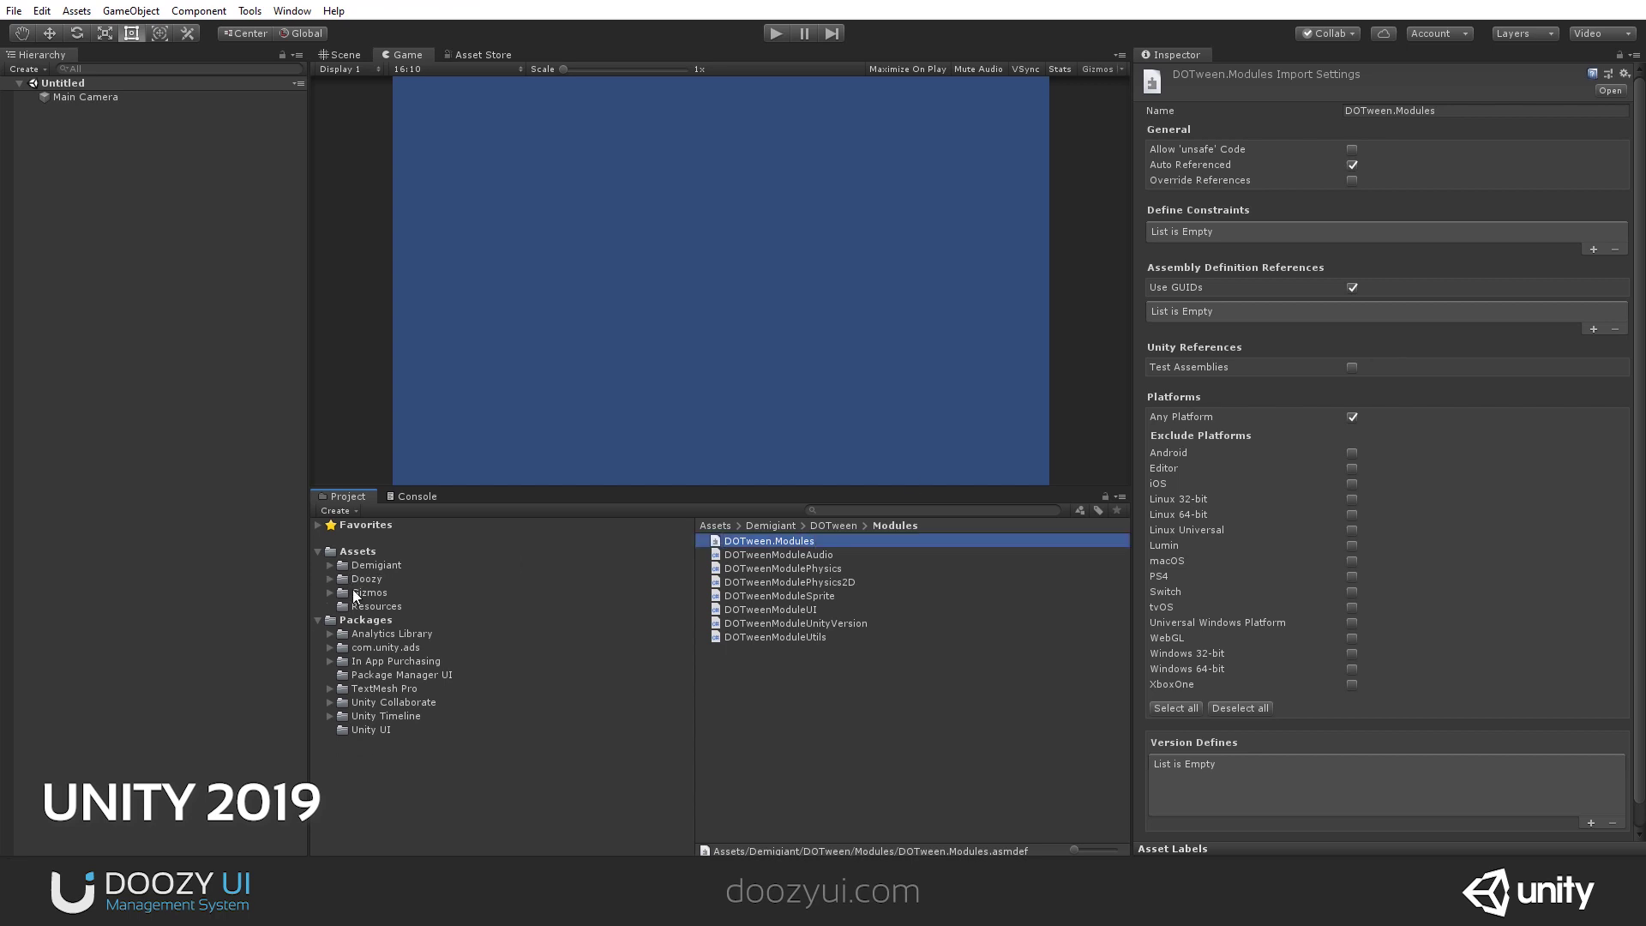
{"action": "left_click", "coordinate": [350, 580]}
{"action": "left_click", "coordinate": [329, 579]}
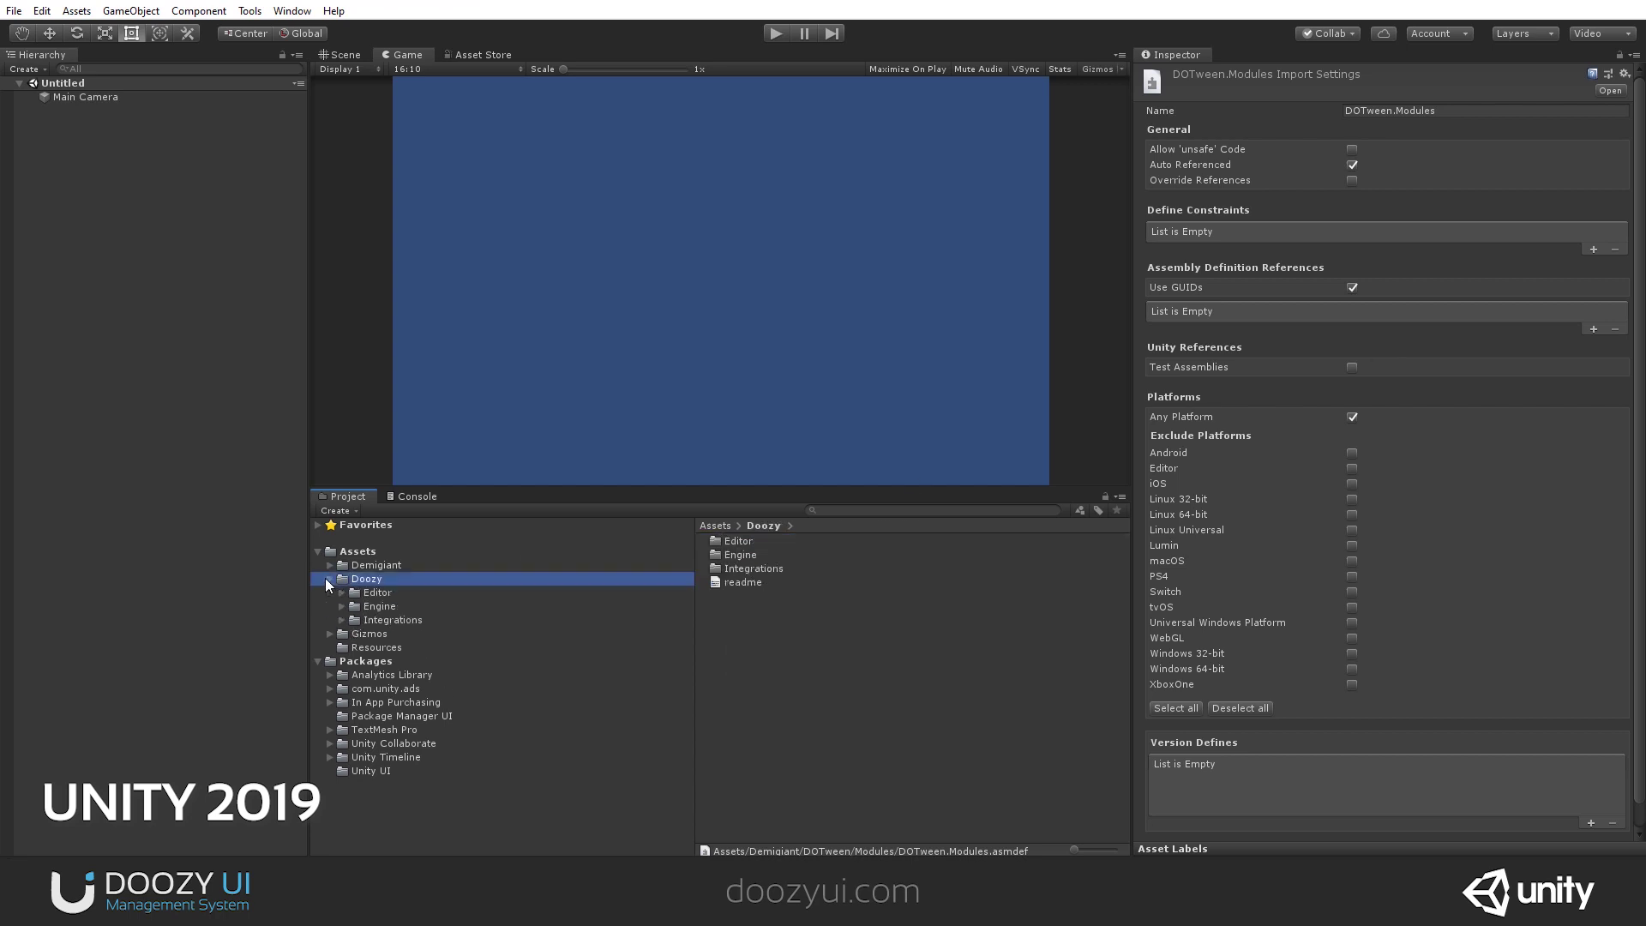
{"action": "left_click", "coordinate": [372, 605]}
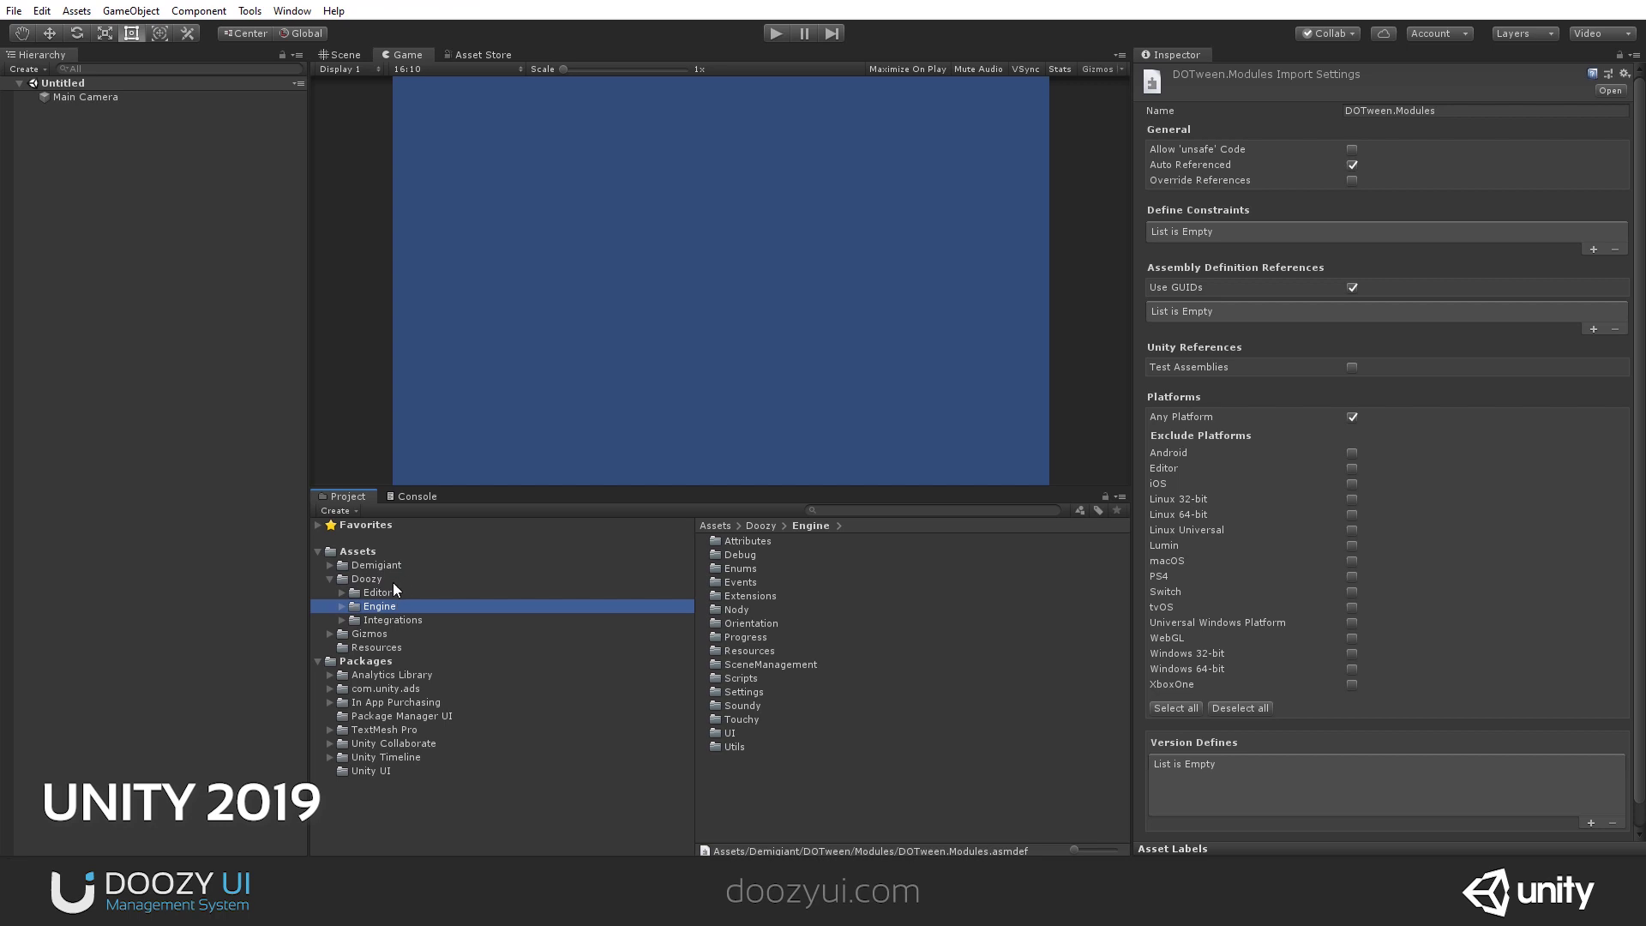
{"action": "left_click", "coordinate": [377, 592]}
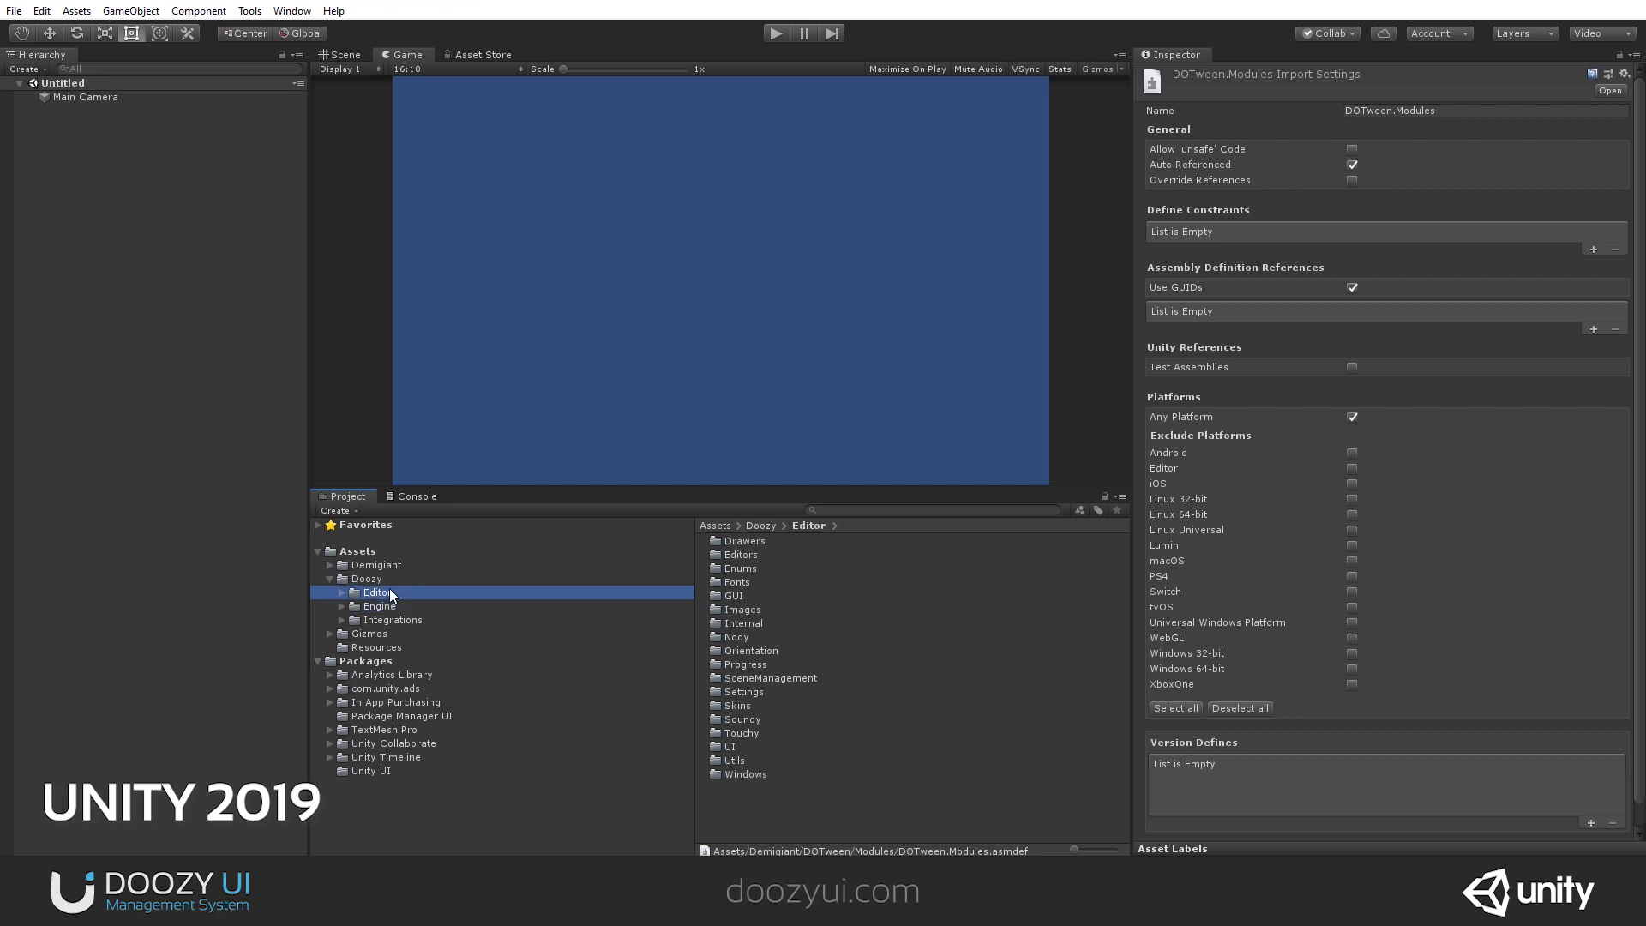
Create an assembly definition named DoozyEngineAssembly in the Doozy/Engine folder and select it.
{"action": "left_click", "coordinate": [379, 606]}
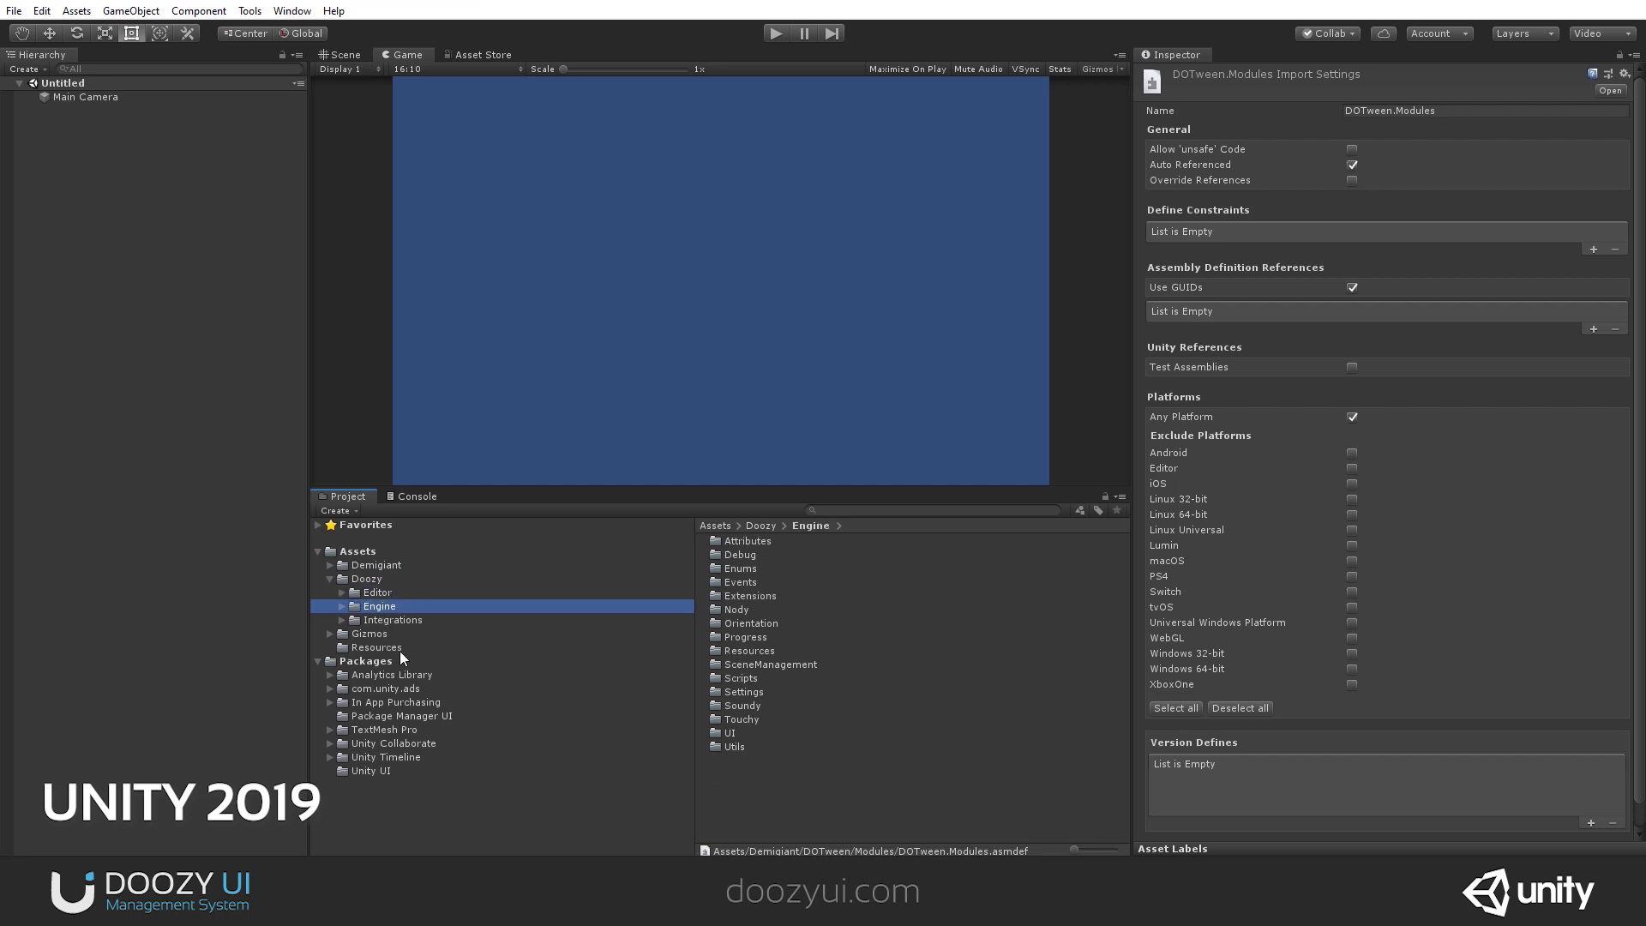
{"action": "right_click", "coordinate": [794, 804]}
{"action": "left_click", "coordinate": [363, 604]}
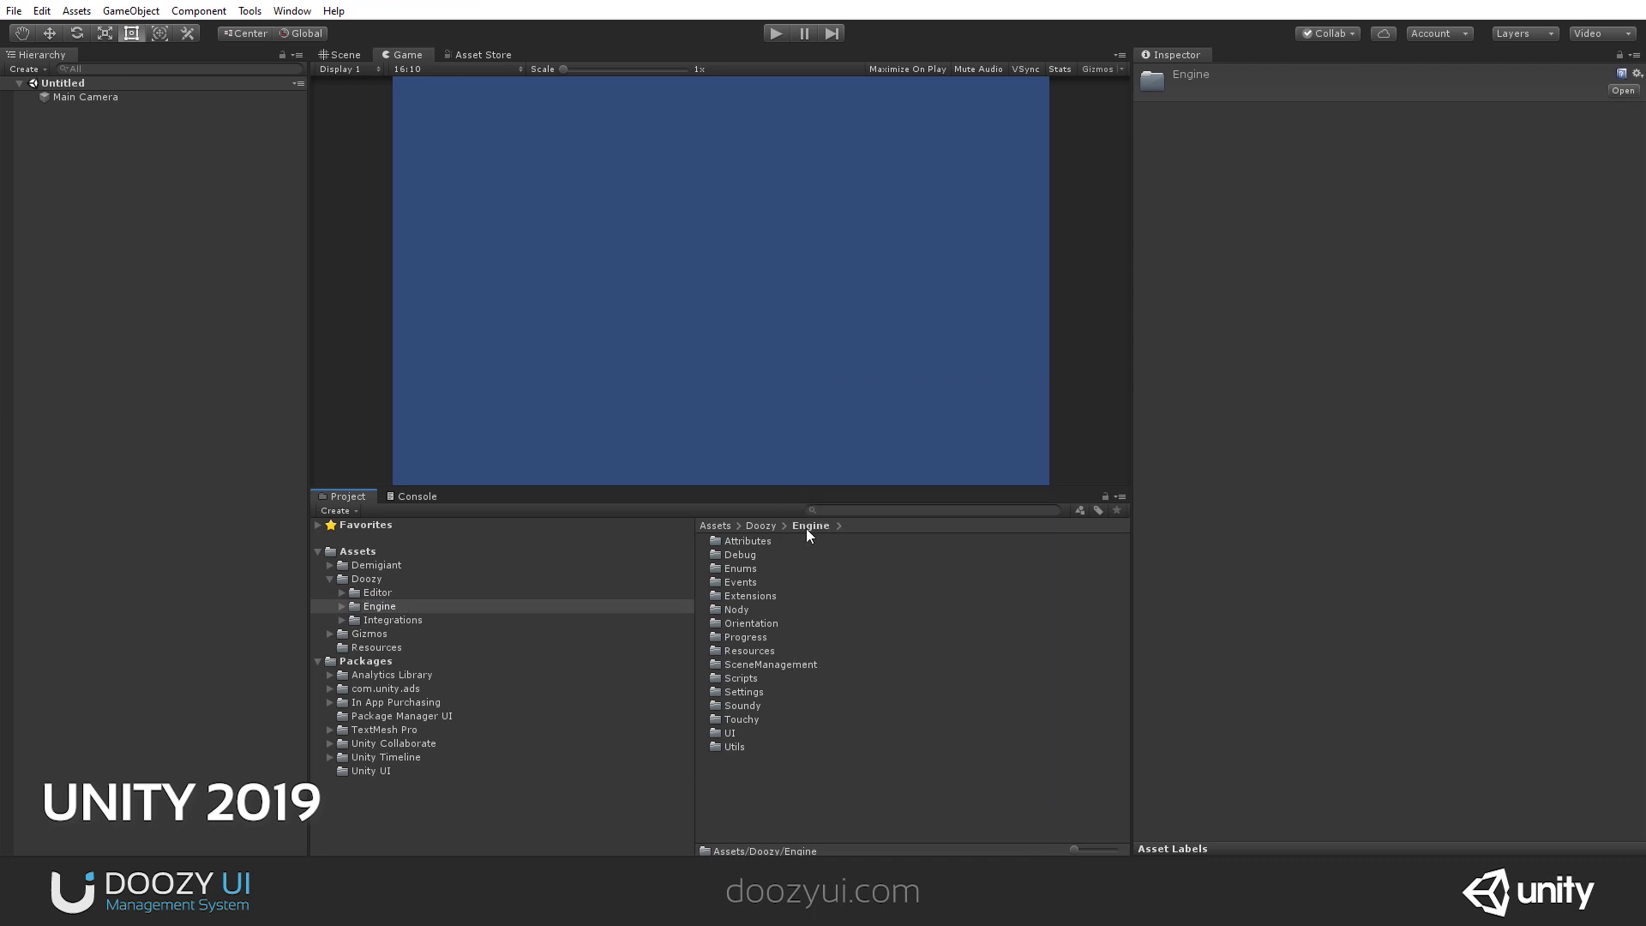
{"action": "right_click", "coordinate": [755, 776]}
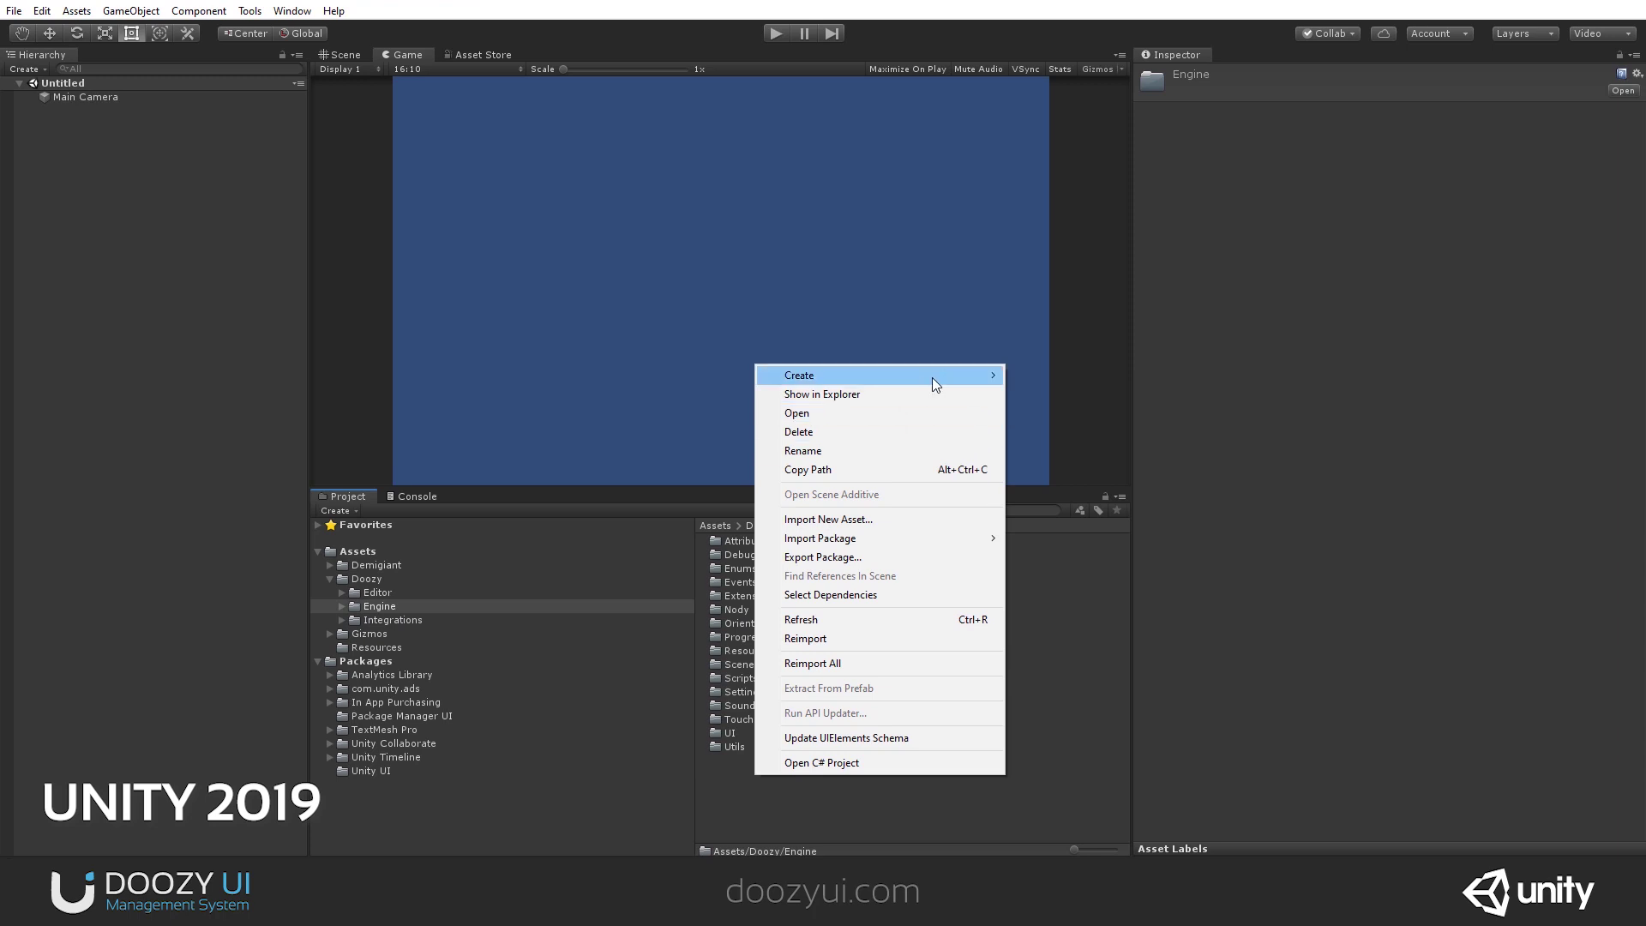
{"action": "mouse_move", "coordinate": [932, 377]}
{"action": "left_click", "coordinate": [1068, 344]}
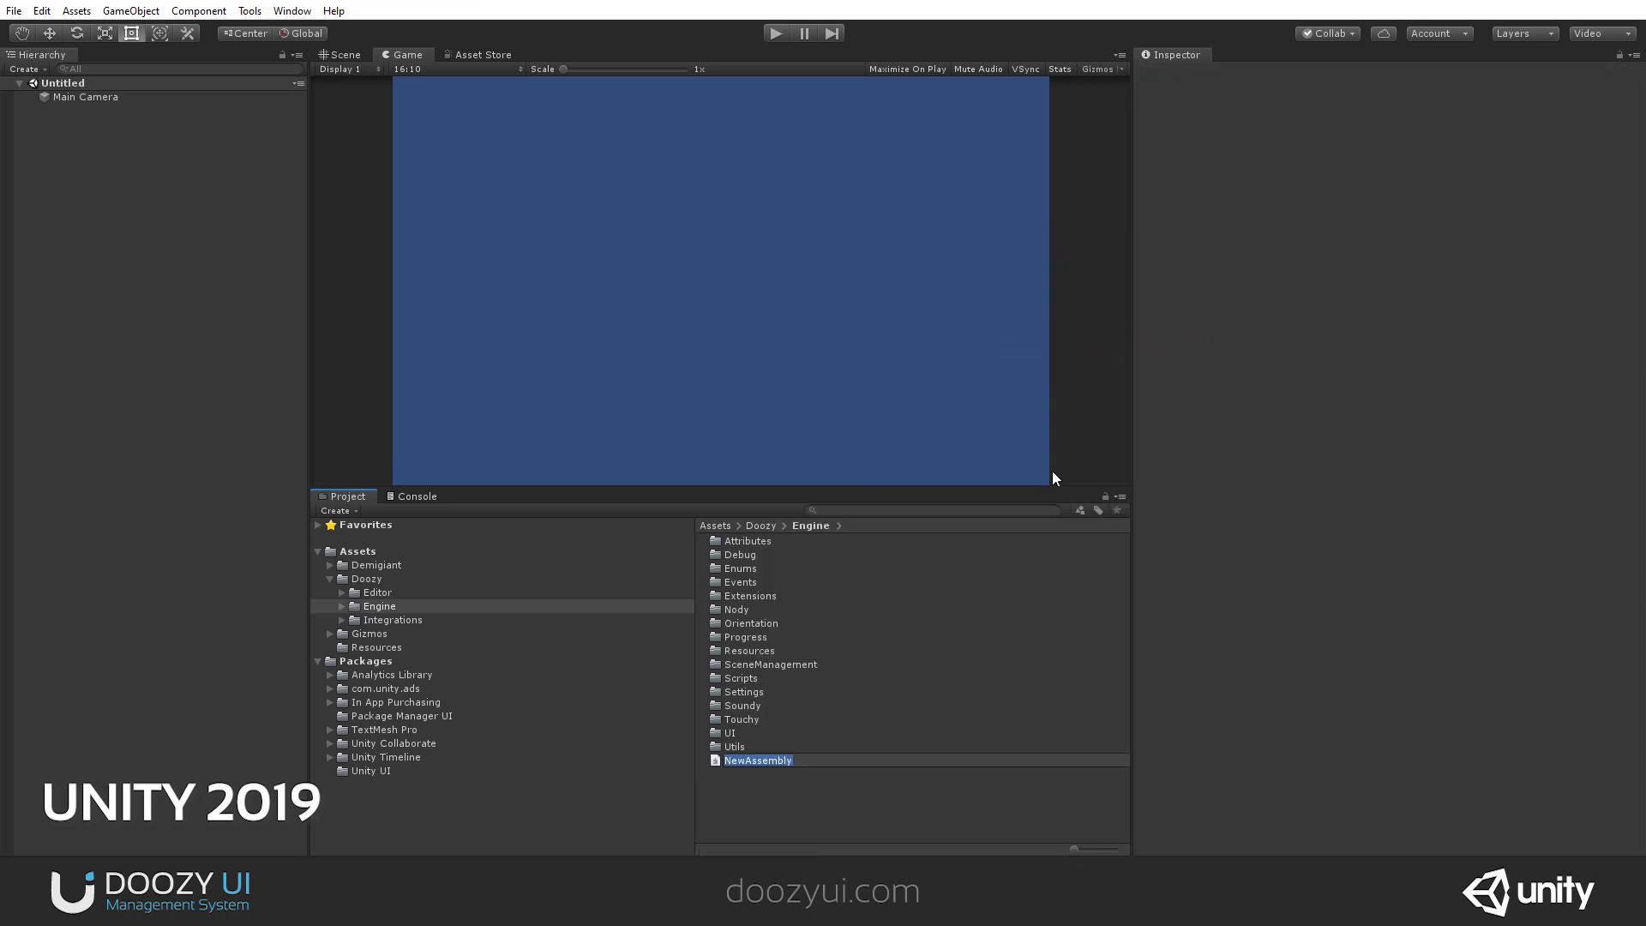
{"action": "key", "text": "Home"}
{"action": "key", "text": "Delete"}
{"action": "key", "text": "Delete"}
{"action": "key", "text": "Delete"}
{"action": "type", "text": "DoozyEngine"}
{"action": "key", "text": "Return"}
{"action": "left_click", "coordinate": [823, 760]}
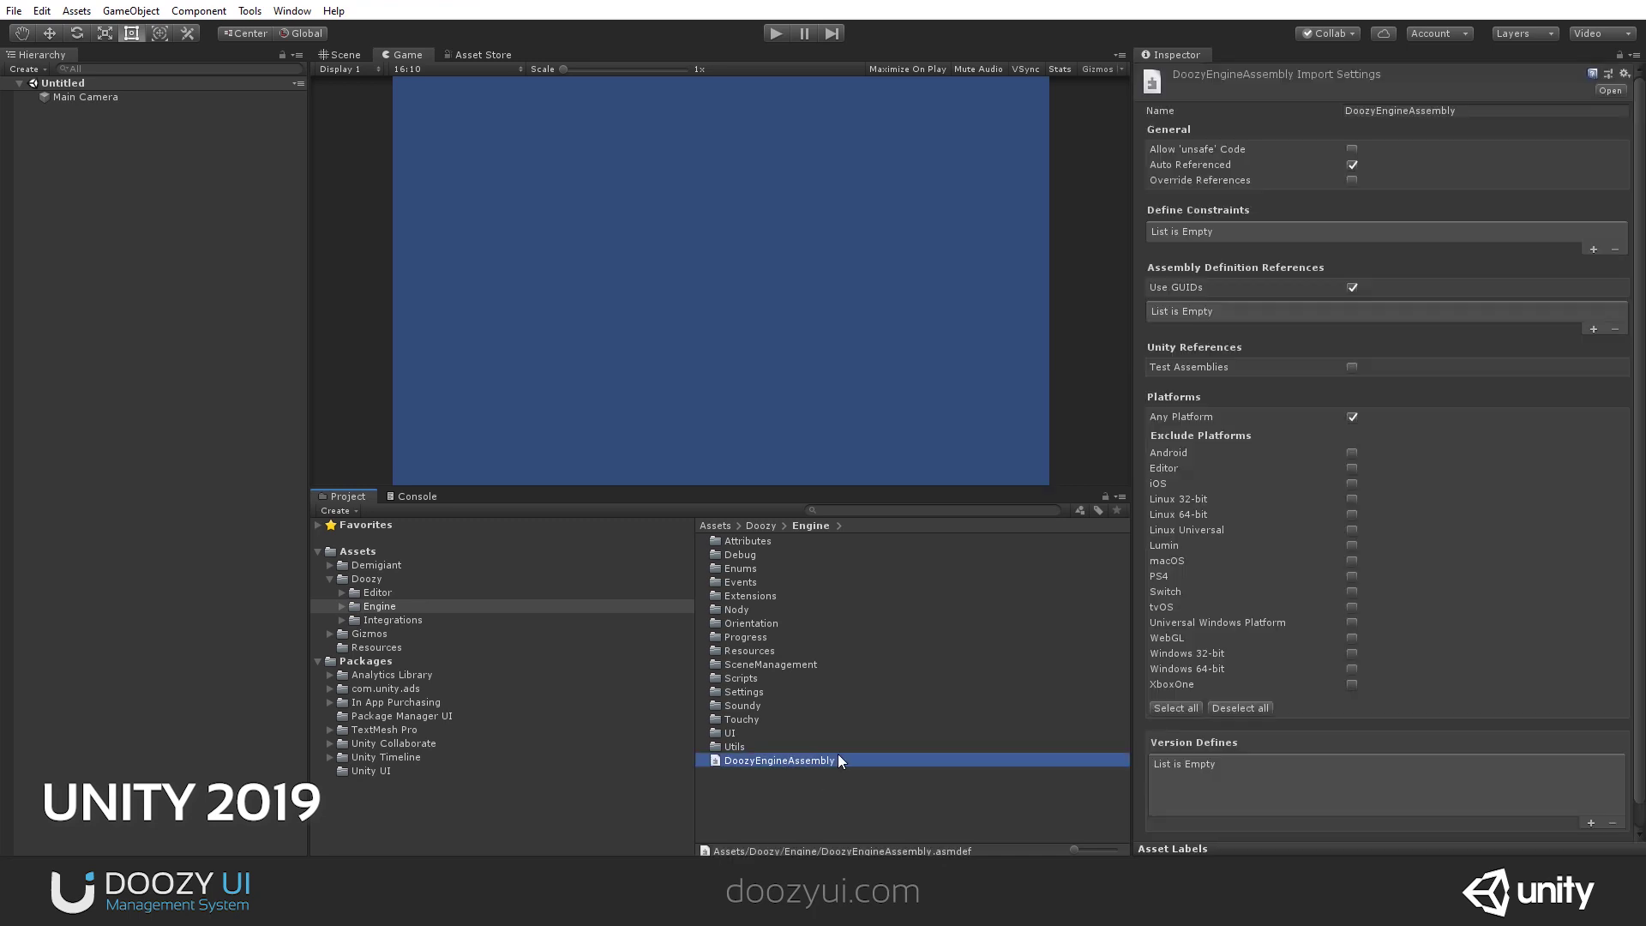
Look through the console's compile errors and inspect the UIAnimator.cs entry at line 79.
{"action": "left_click", "coordinate": [411, 497]}
{"action": "scroll", "coordinate": [760, 686], "scroll_direction": "down", "scroll_amount": 3}
{"action": "scroll", "coordinate": [708, 720], "scroll_direction": "up", "scroll_amount": 3}
{"action": "left_click", "coordinate": [749, 637]}
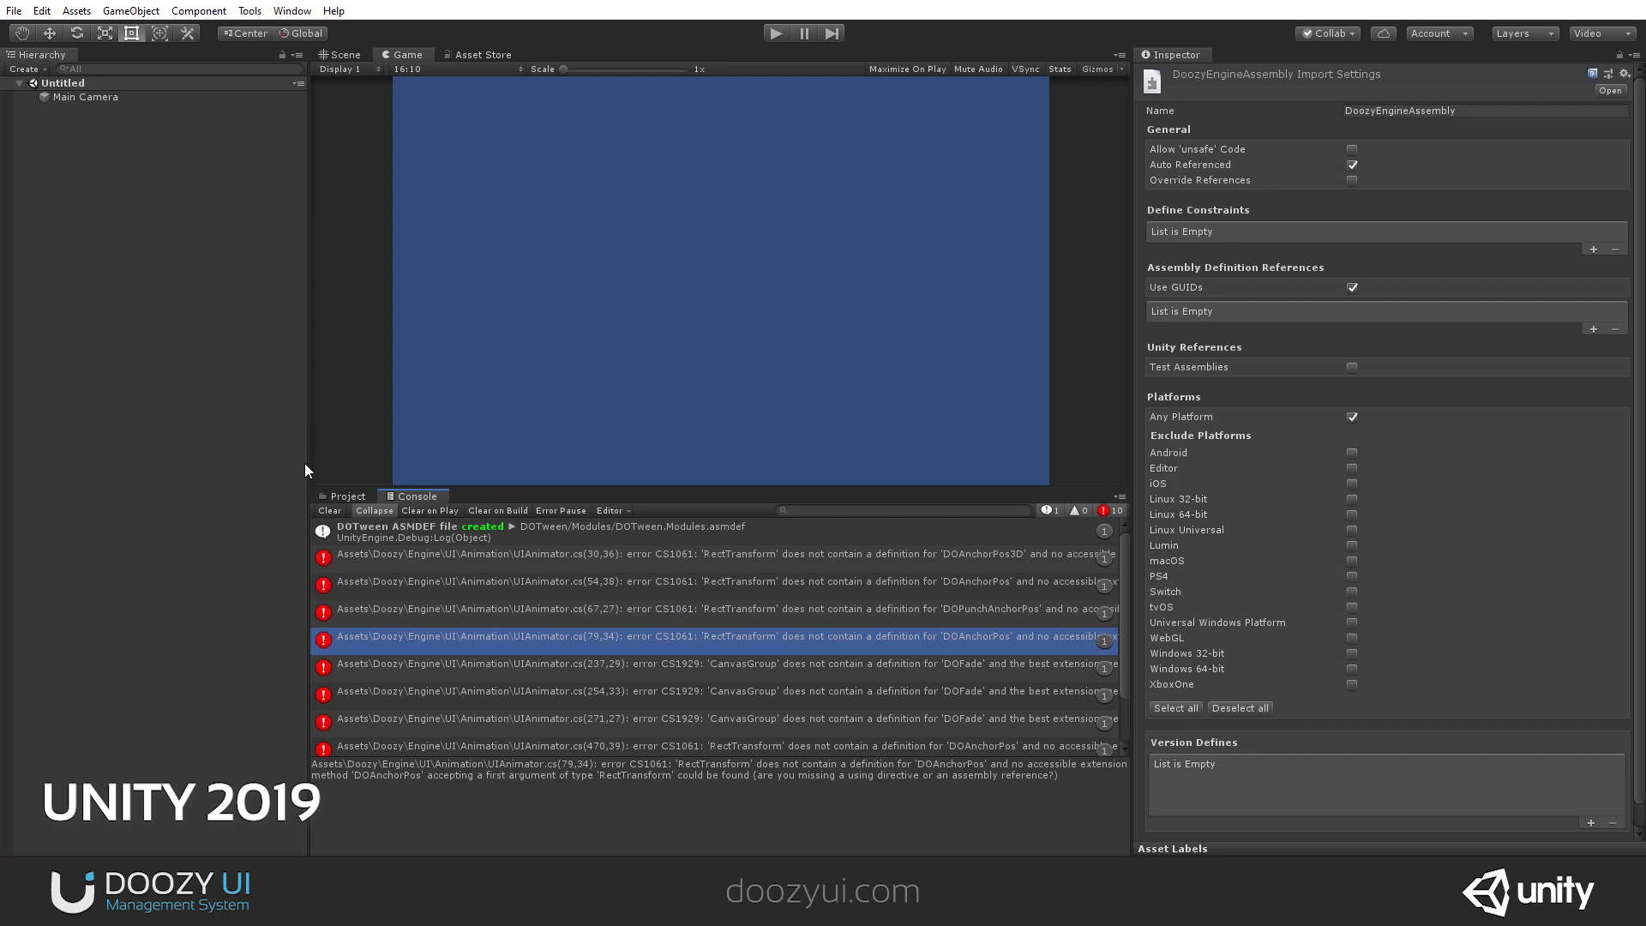
Add DOTween.Modules to DoozyEngineAssembly's assembly definition references, apply the change, and check the console.
{"action": "left_click", "coordinate": [345, 497]}
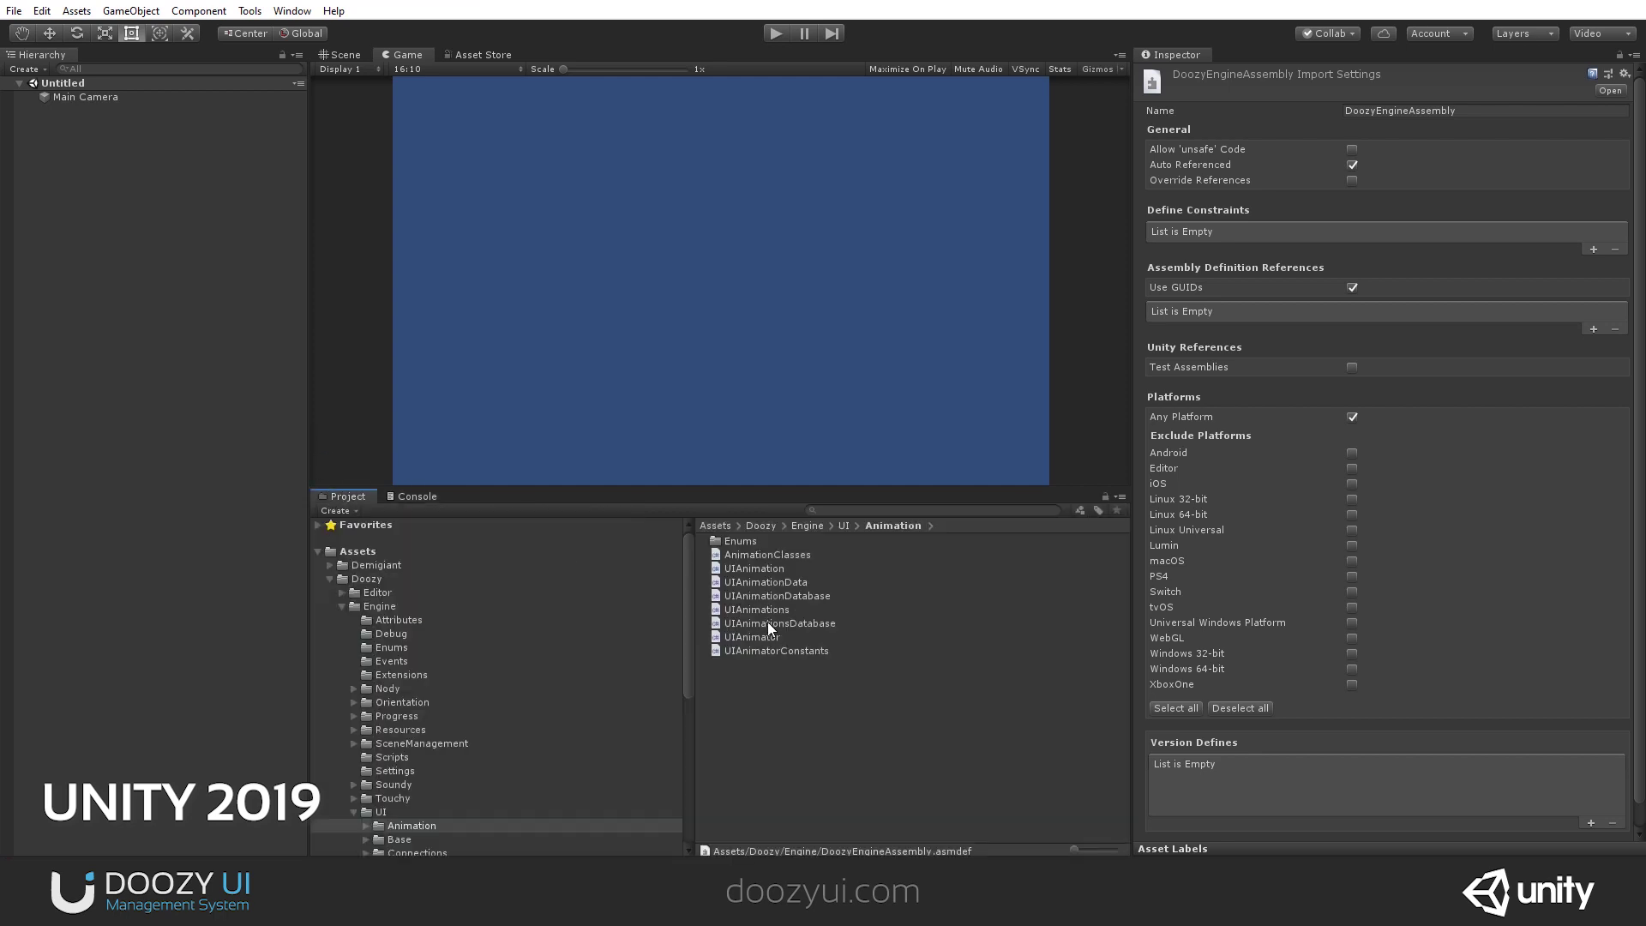
{"action": "left_click", "coordinate": [343, 605]}
{"action": "left_click", "coordinate": [773, 762]}
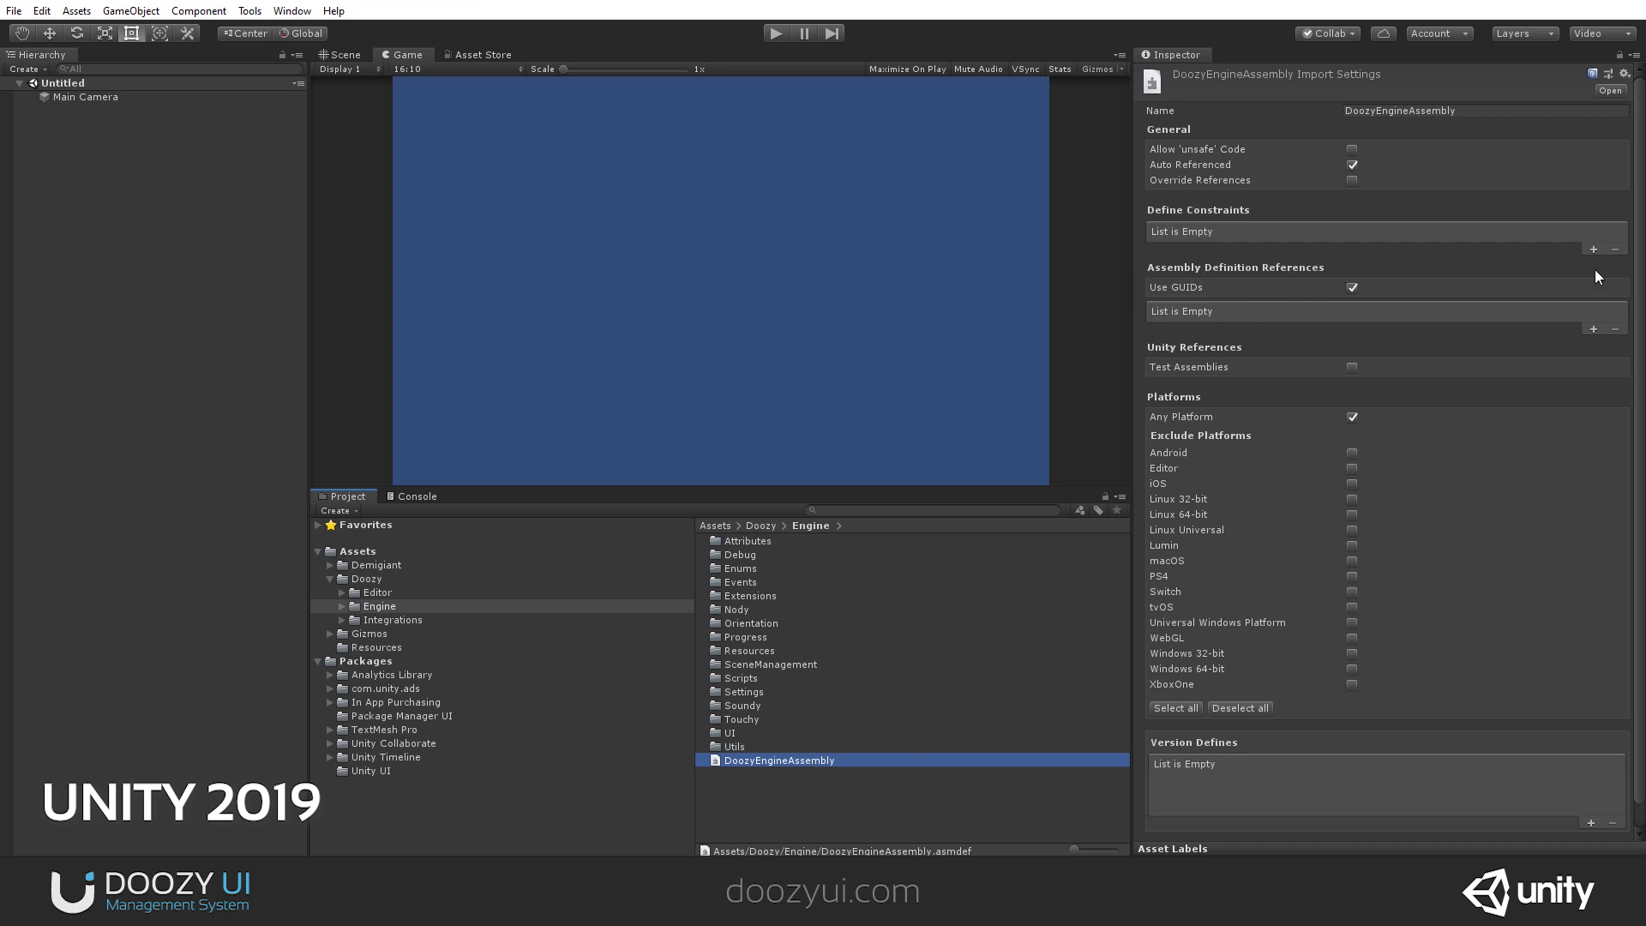
{"action": "left_click", "coordinate": [1592, 329]}
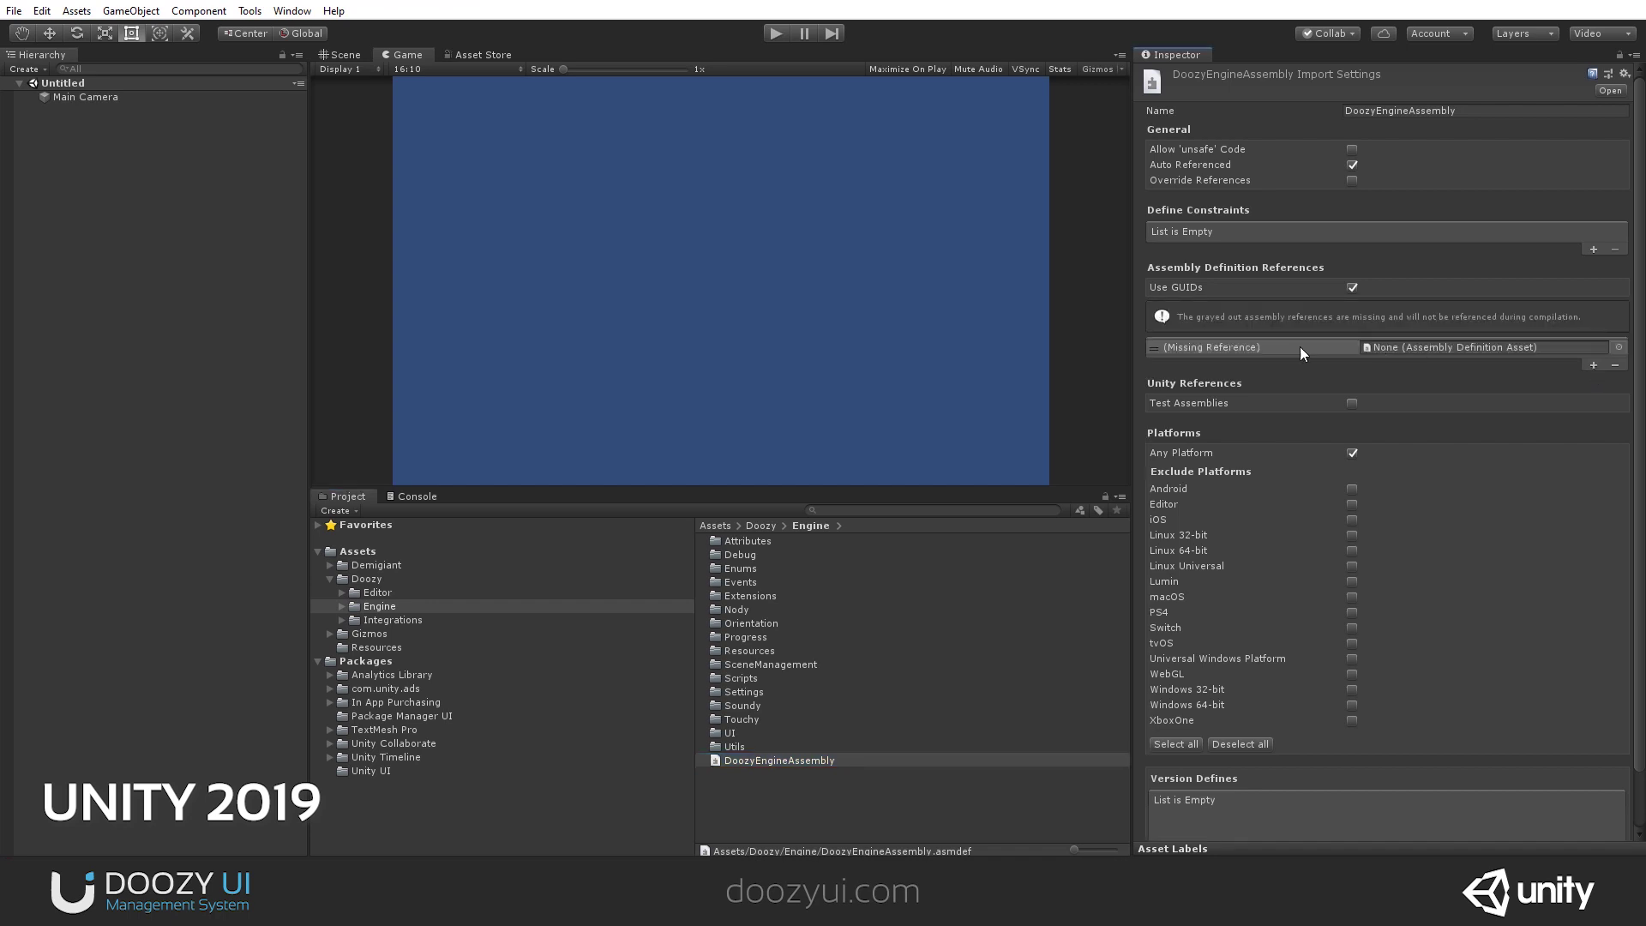
{"action": "left_click", "coordinate": [1618, 347]}
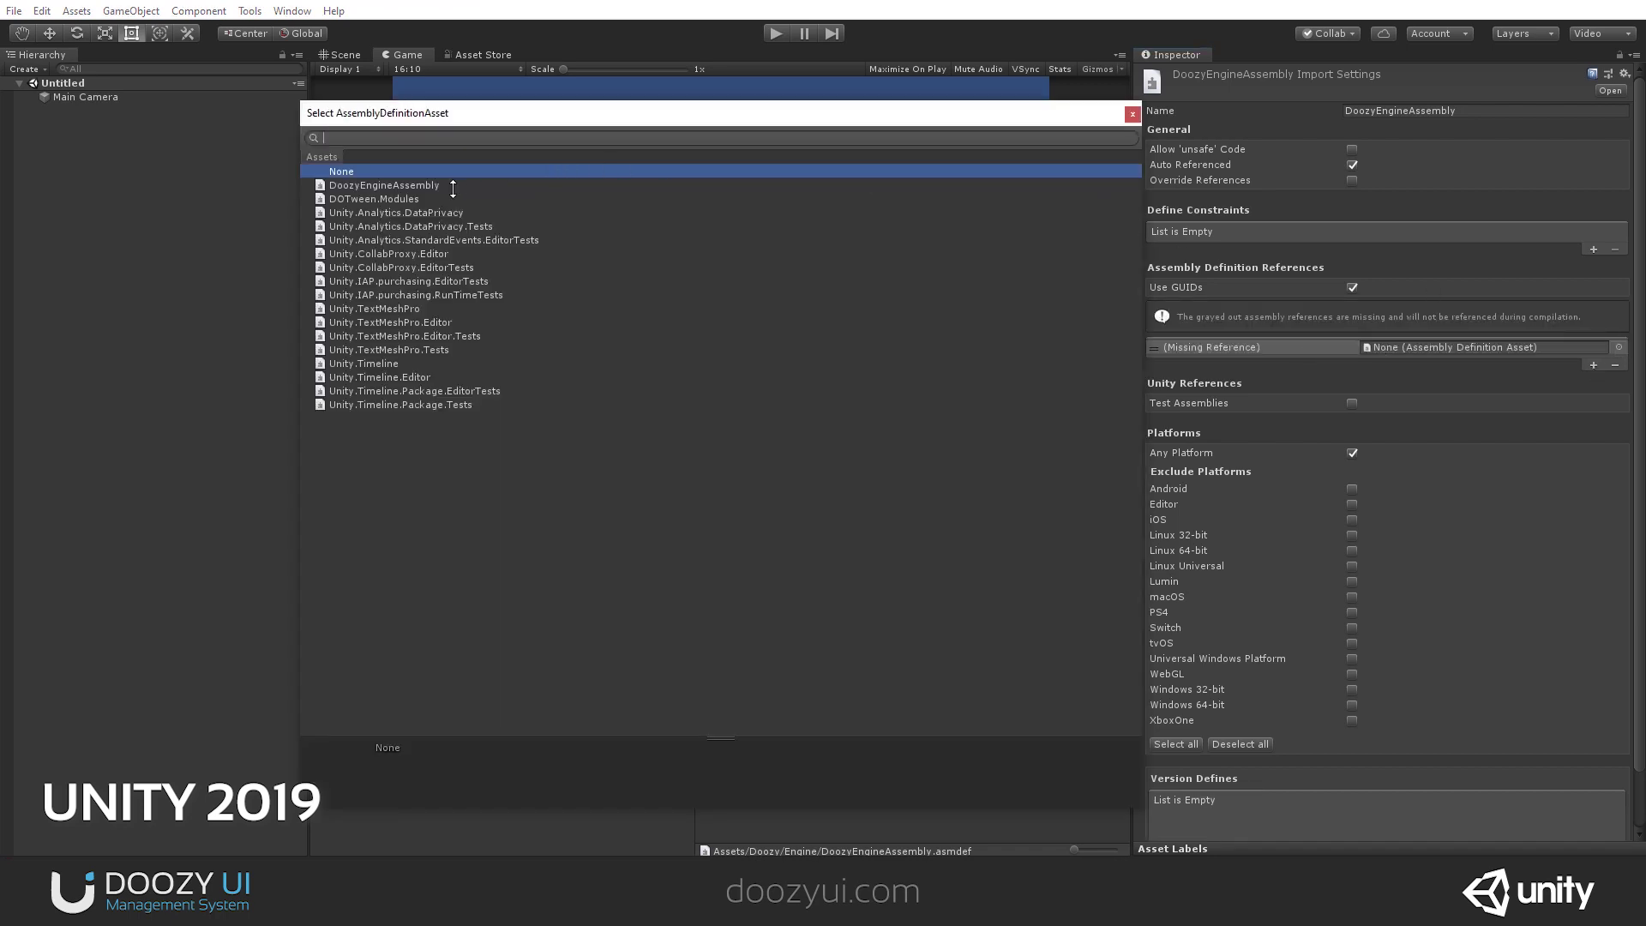
{"action": "left_click", "coordinate": [377, 213]}
{"action": "left_click", "coordinate": [377, 199]}
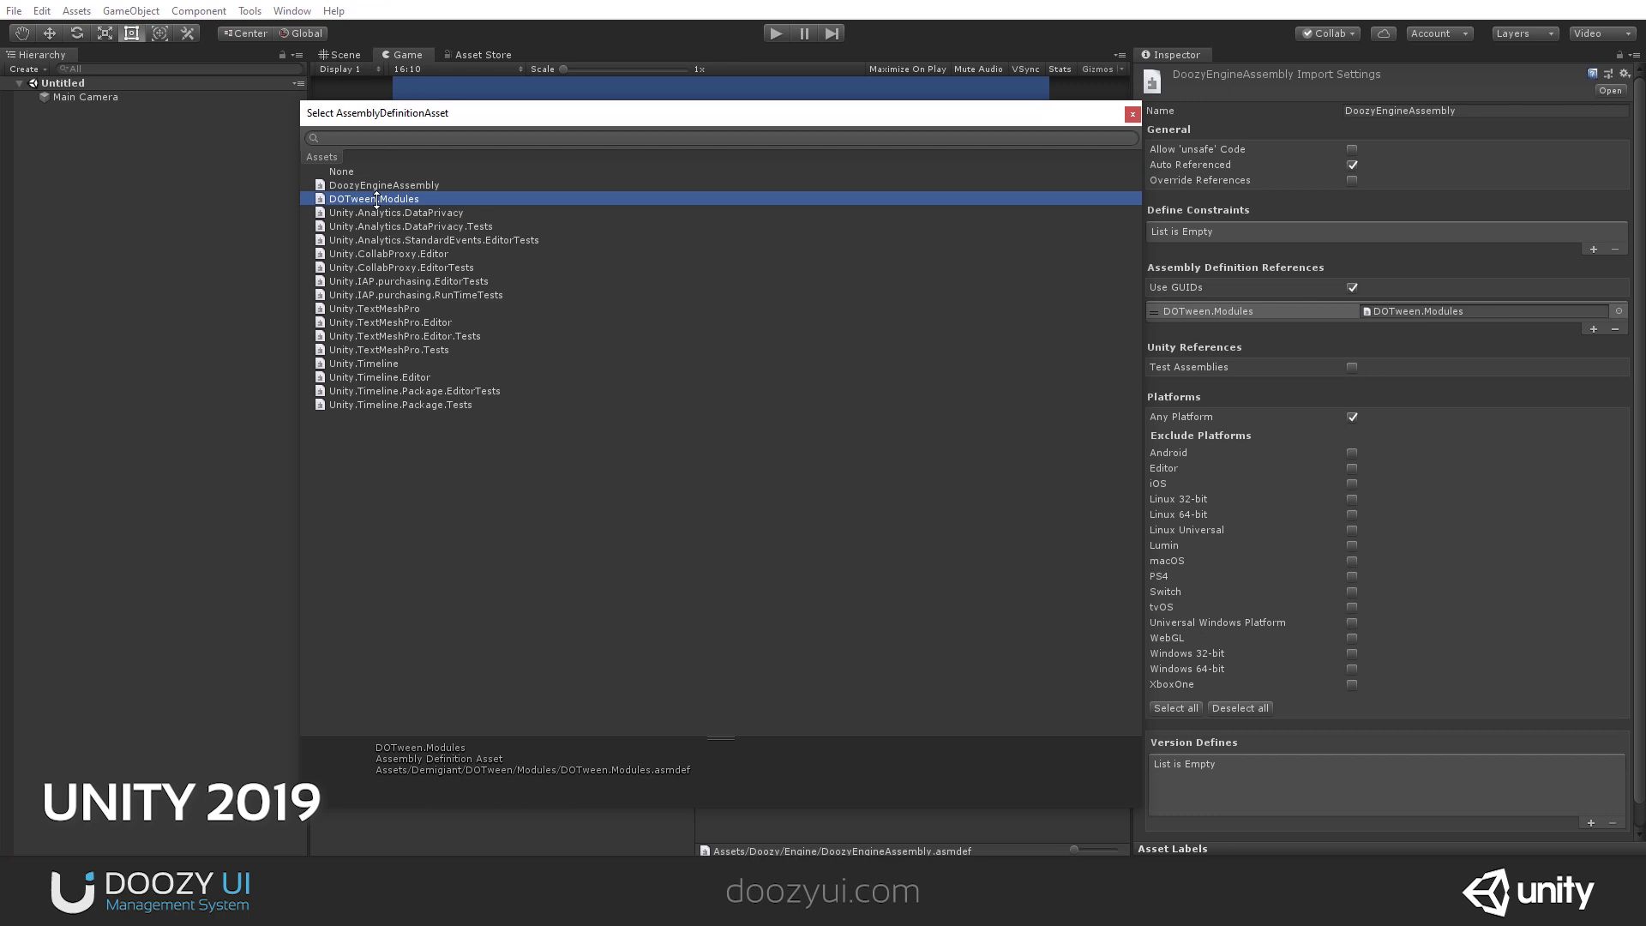
{"action": "double_click", "coordinate": [377, 199]}
{"action": "scroll", "coordinate": [1483, 681], "scroll_direction": "down", "scroll_amount": 1}
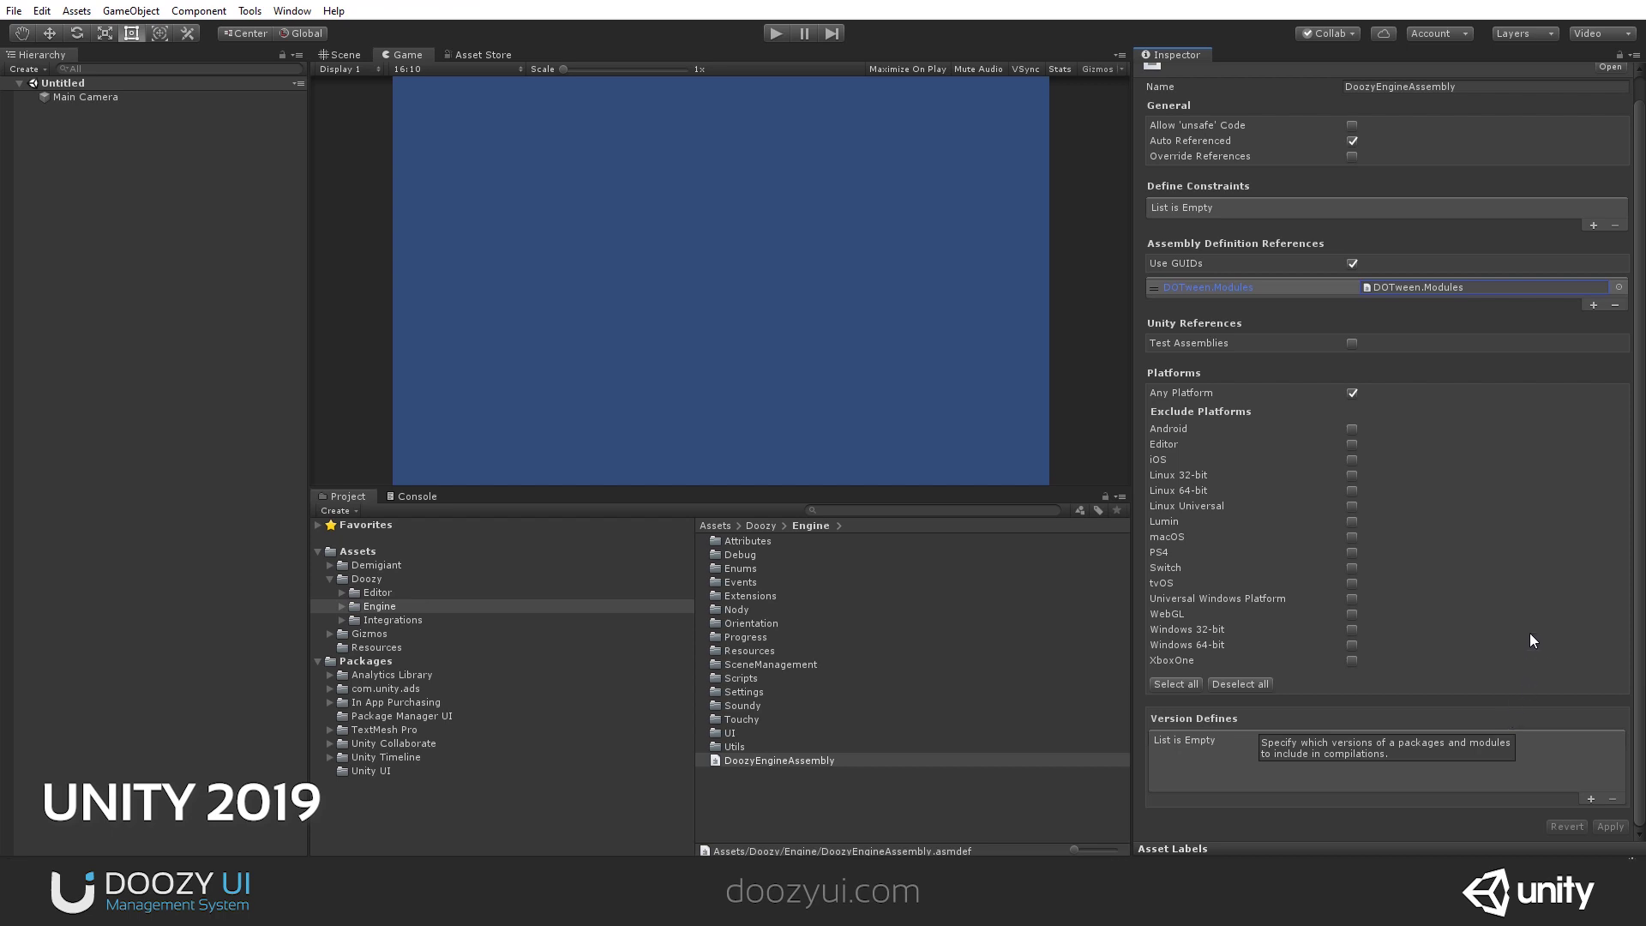
{"action": "left_click", "coordinate": [413, 496]}
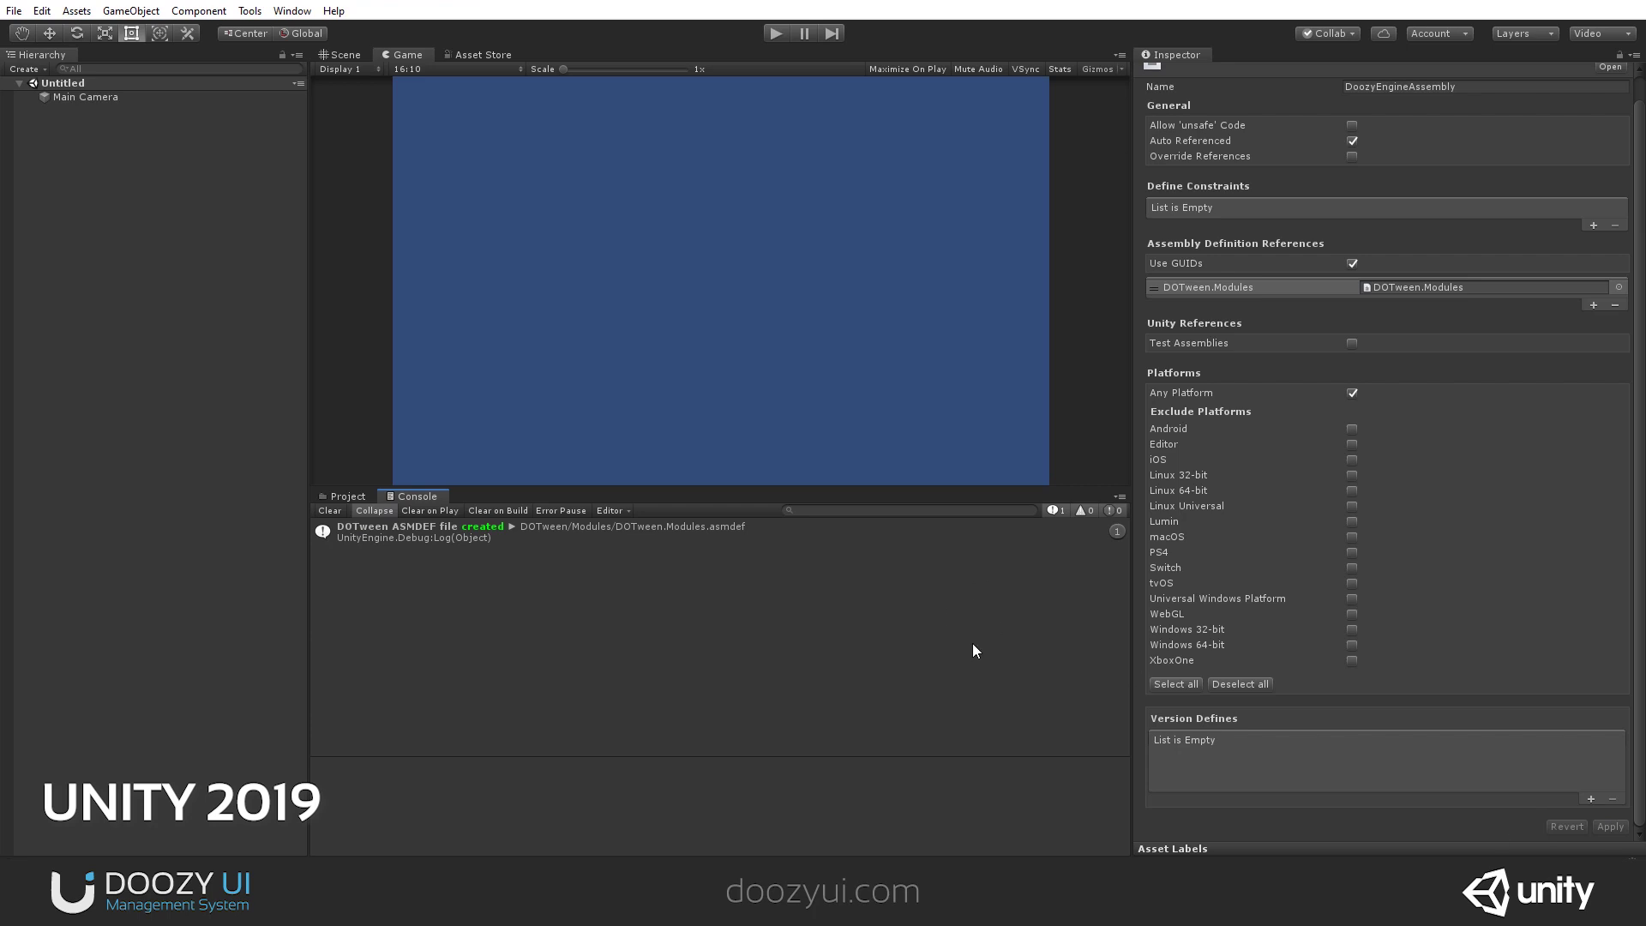
Create an assembly definition named DoozyEditorAssembly in the Doozy/Editor folder and check the console.
{"action": "left_click", "coordinate": [335, 496]}
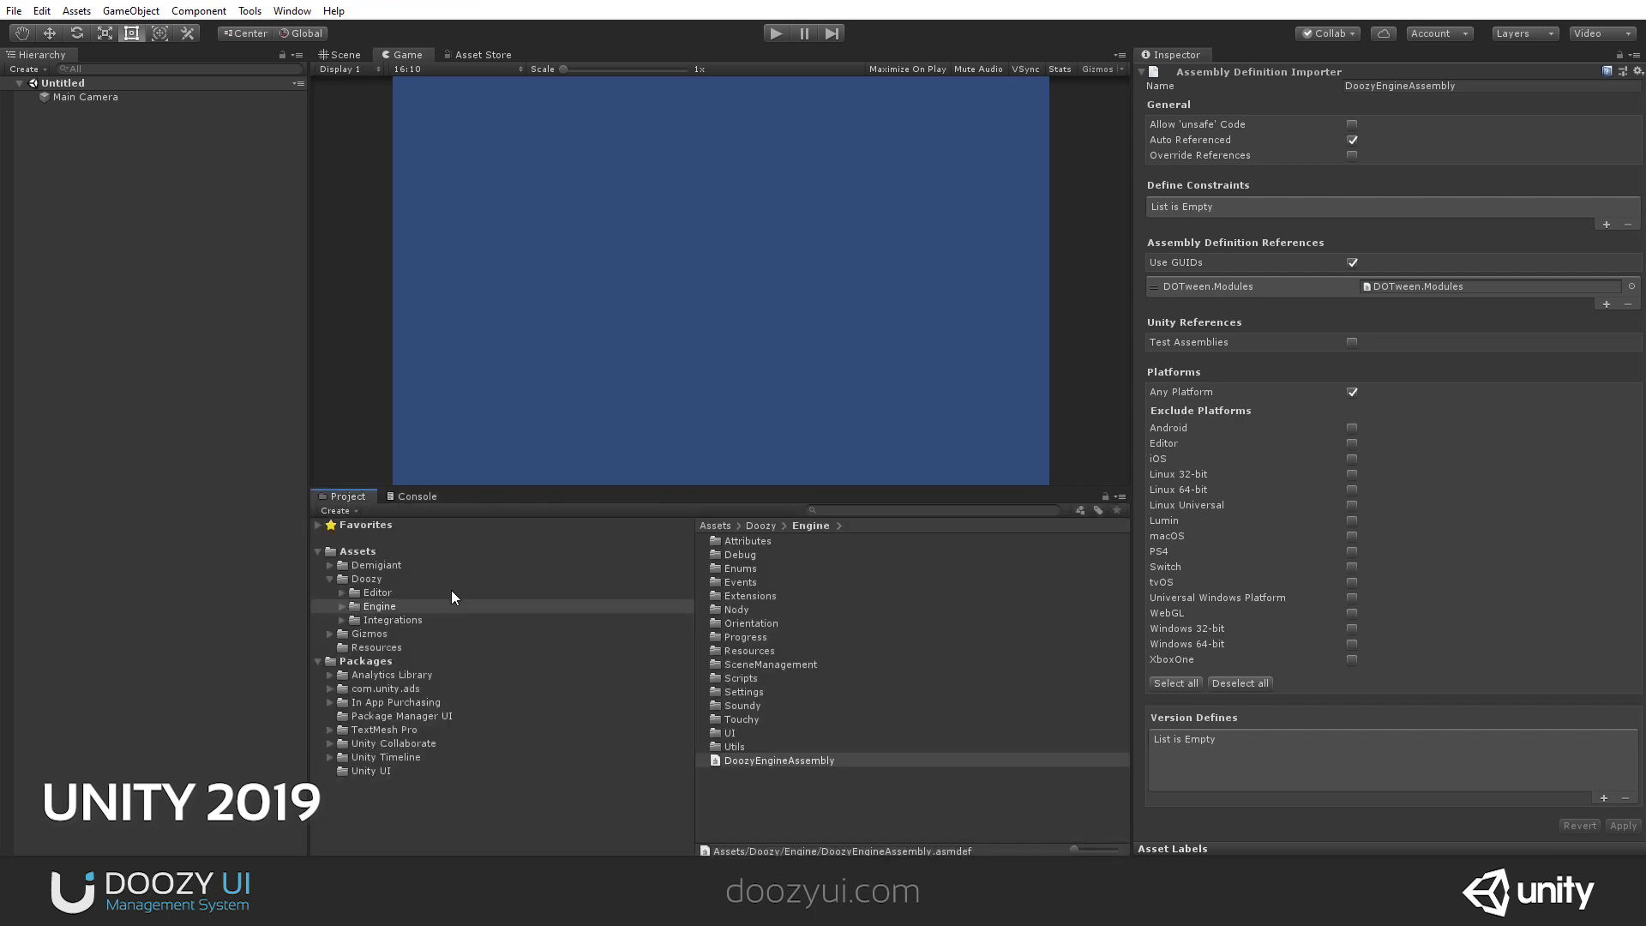
{"action": "left_click", "coordinate": [377, 592]}
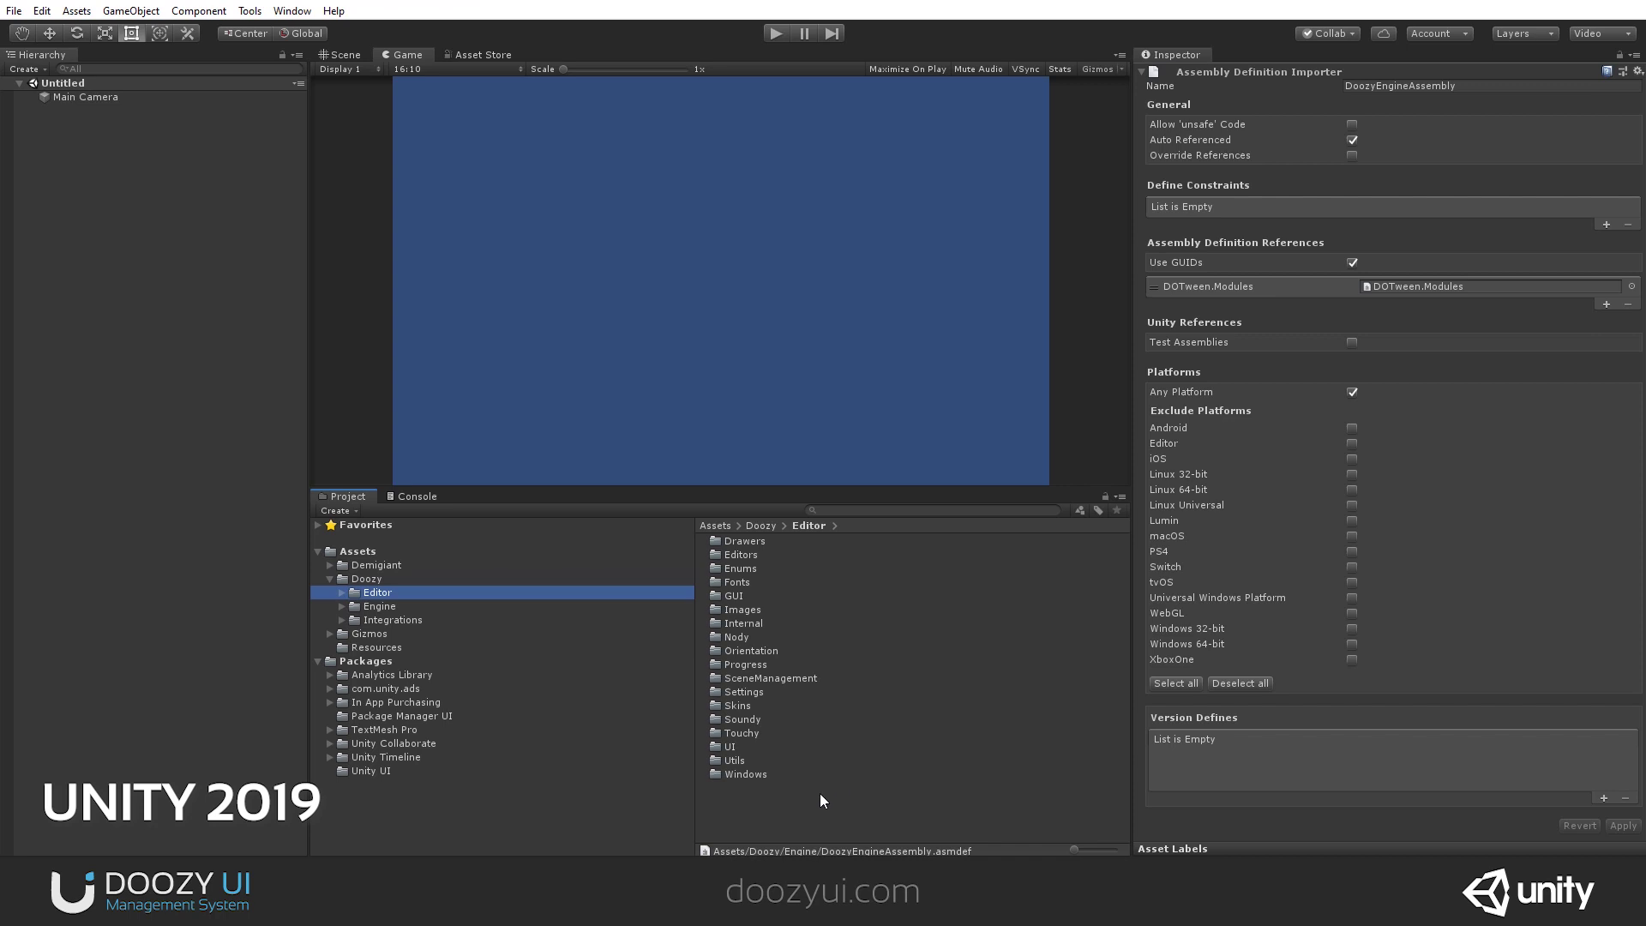
{"action": "right_click", "coordinate": [763, 808]}
{"action": "left_click", "coordinate": [393, 592]}
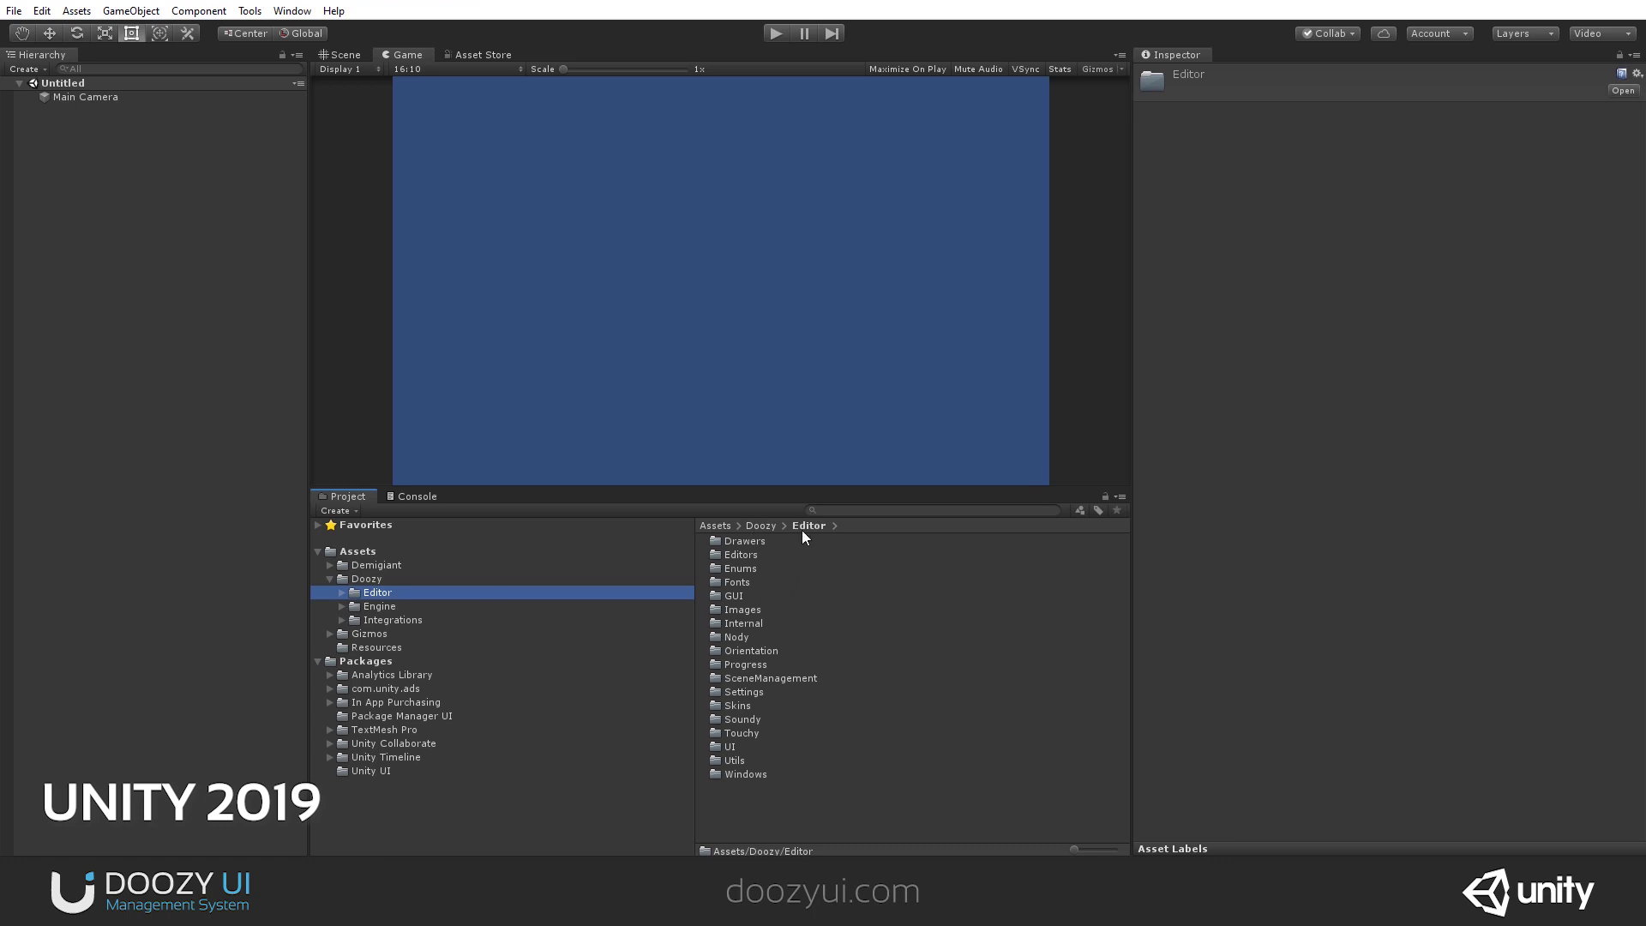
{"action": "right_click", "coordinate": [751, 799]}
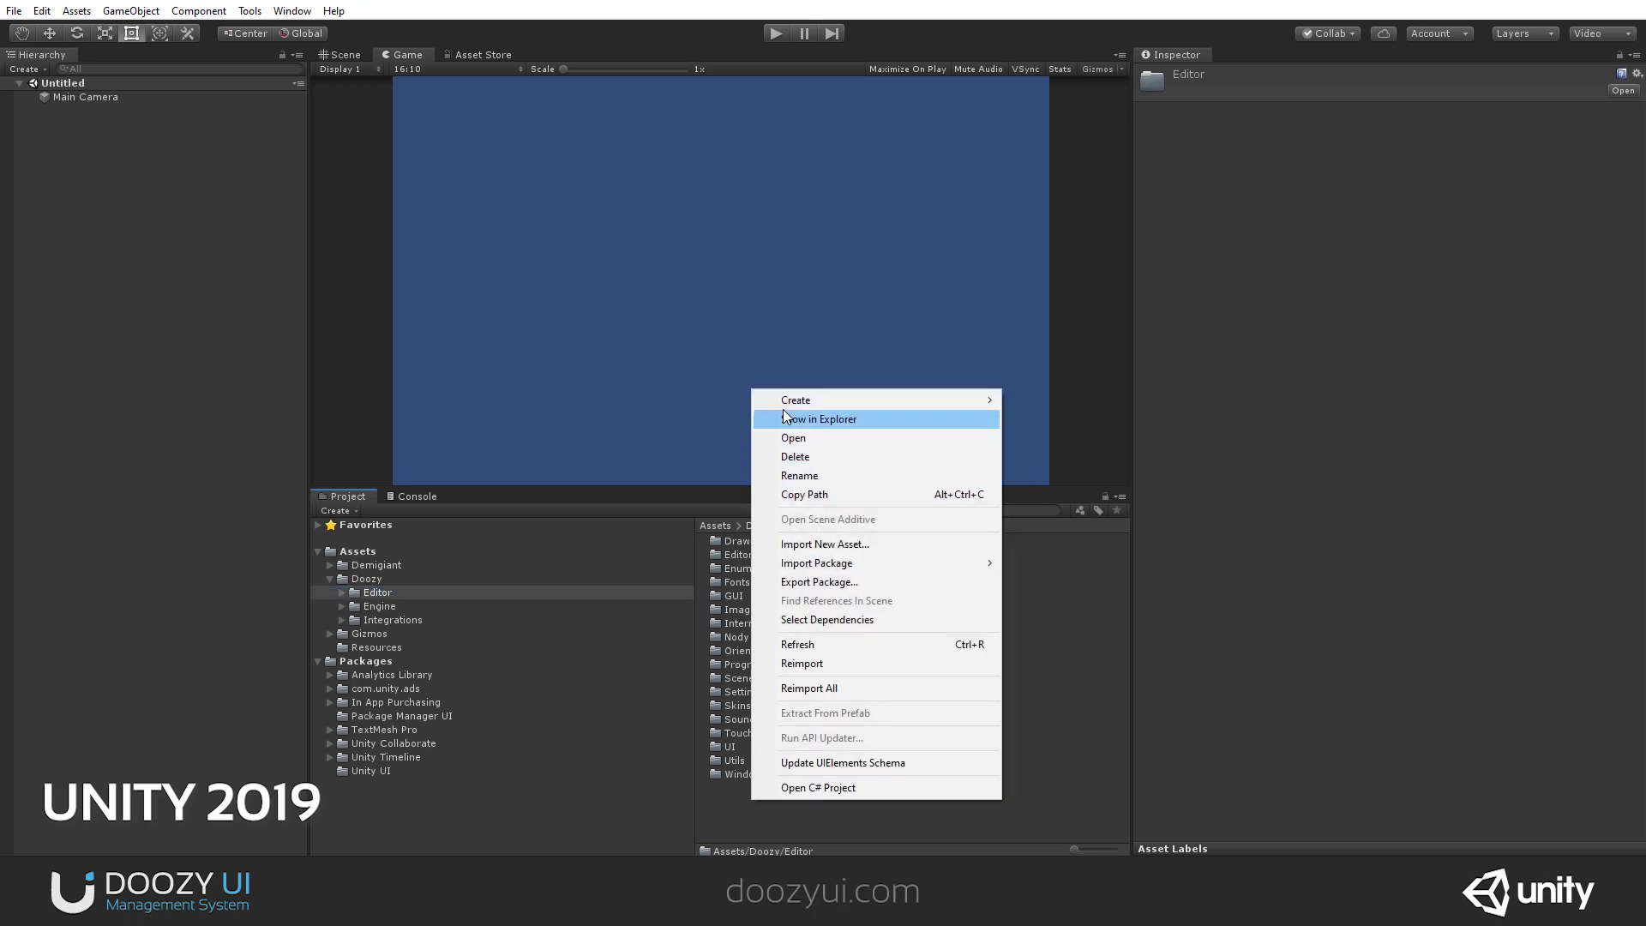
{"action": "mouse_move", "coordinate": [793, 399]}
{"action": "left_click", "coordinate": [1118, 353]}
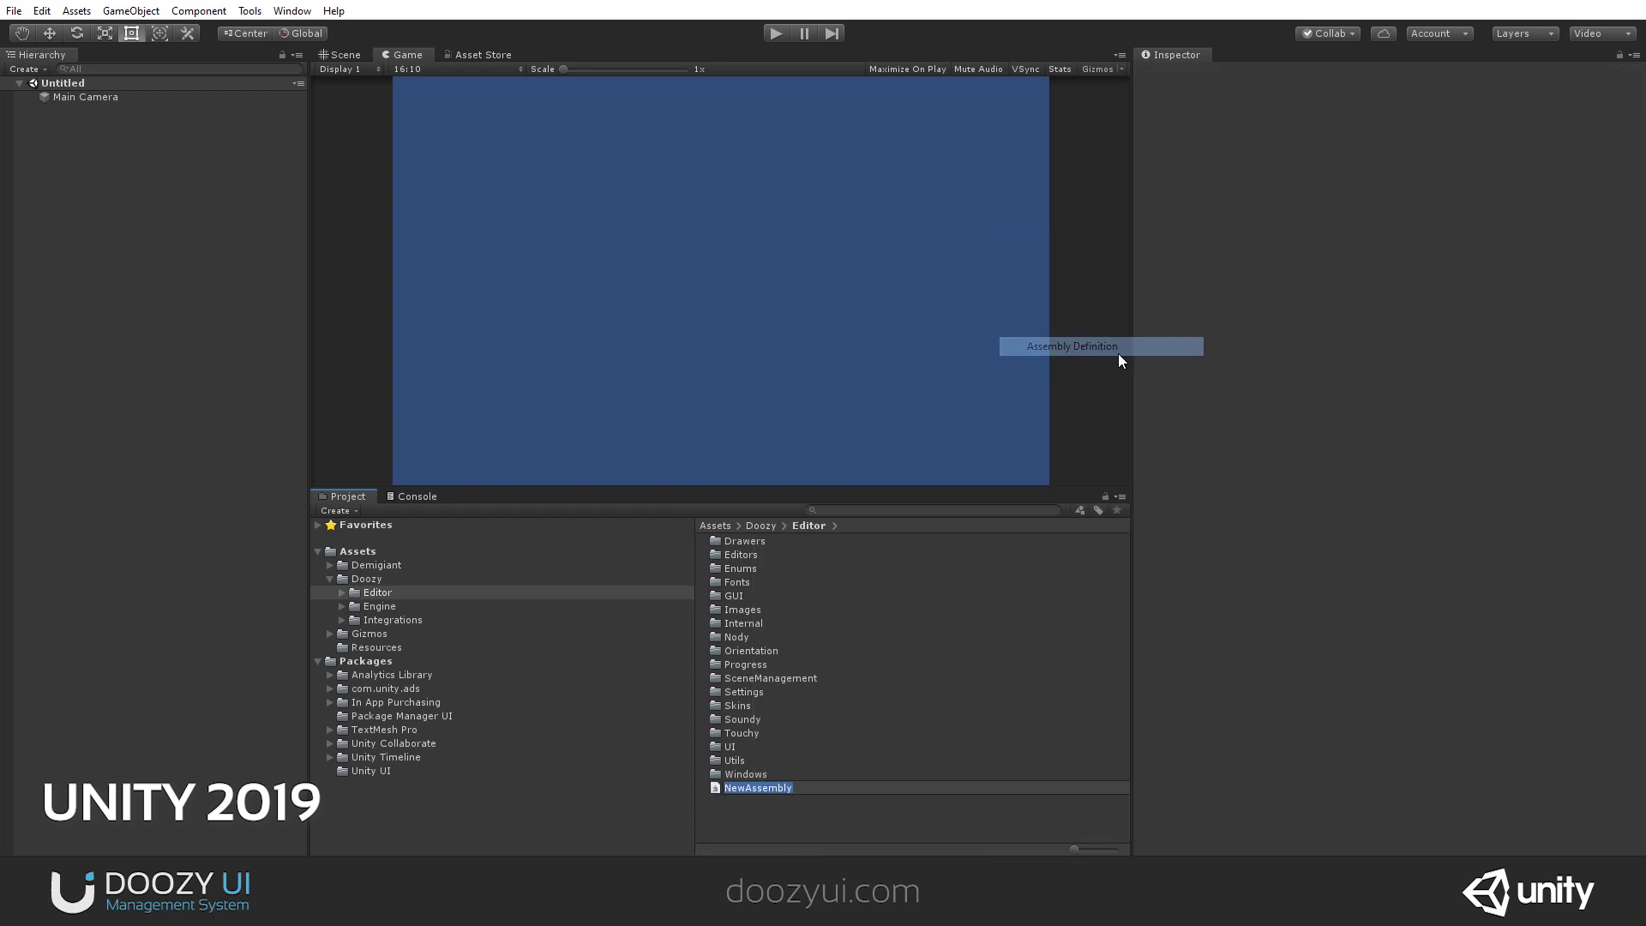
{"action": "key", "text": "Home"}
{"action": "key", "text": "Delete"}
{"action": "key", "text": "Delete"}
{"action": "key", "text": "Delete"}
{"action": "key", "text": "Delete"}
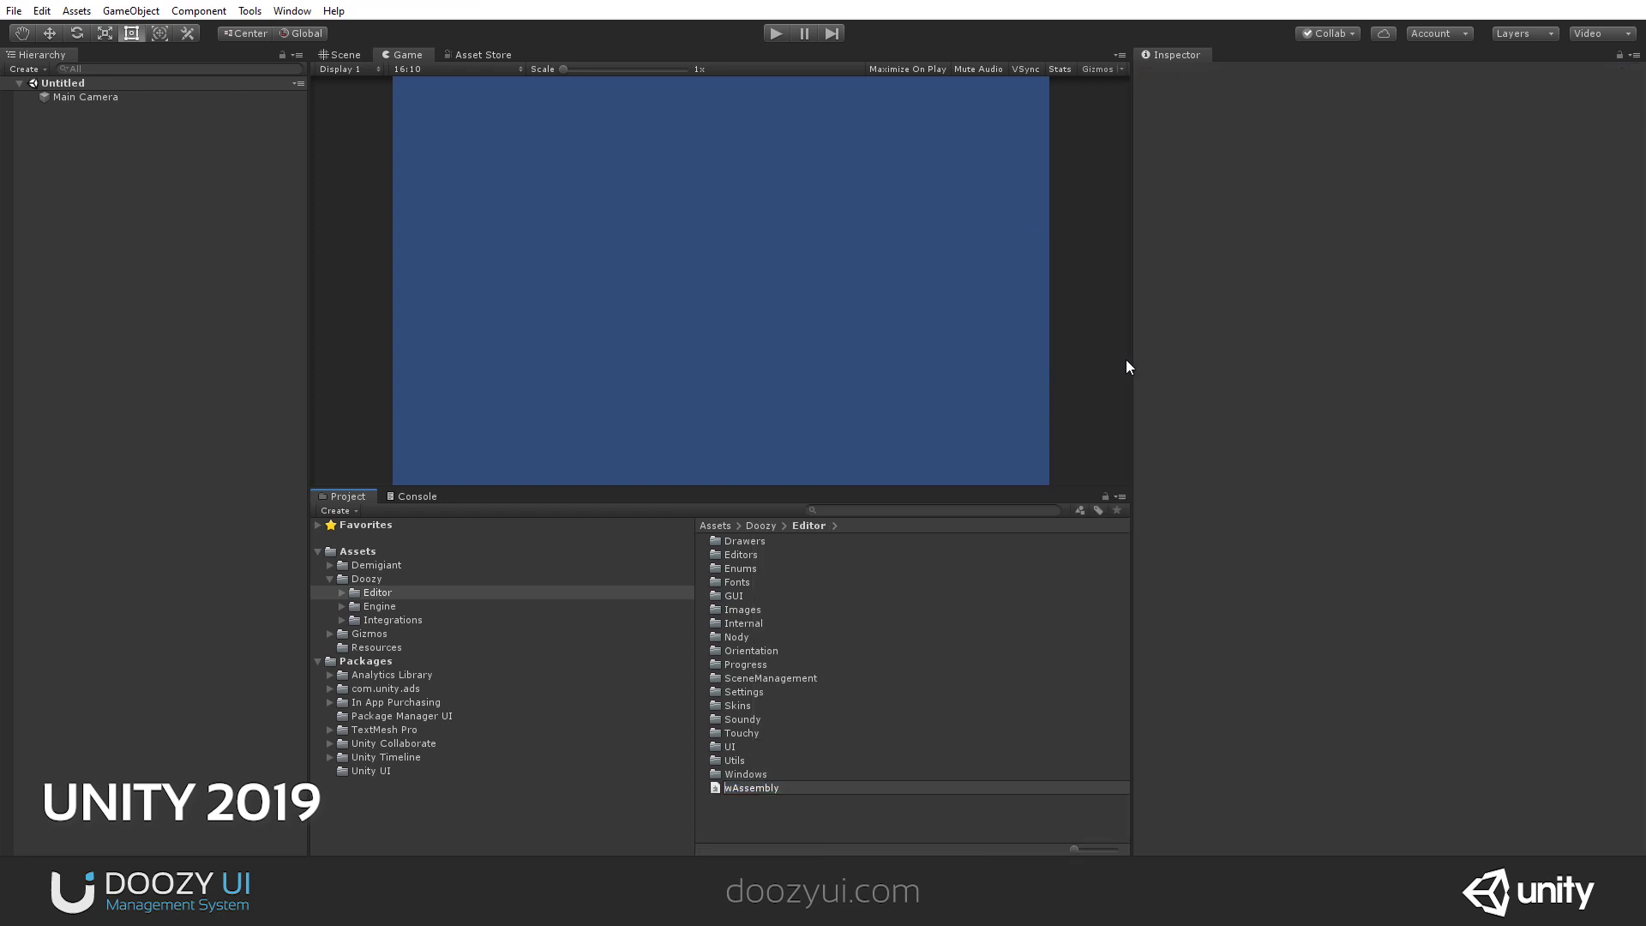
{"action": "type", "text": "DoozyEditorA"}
{"action": "key", "text": "Return"}
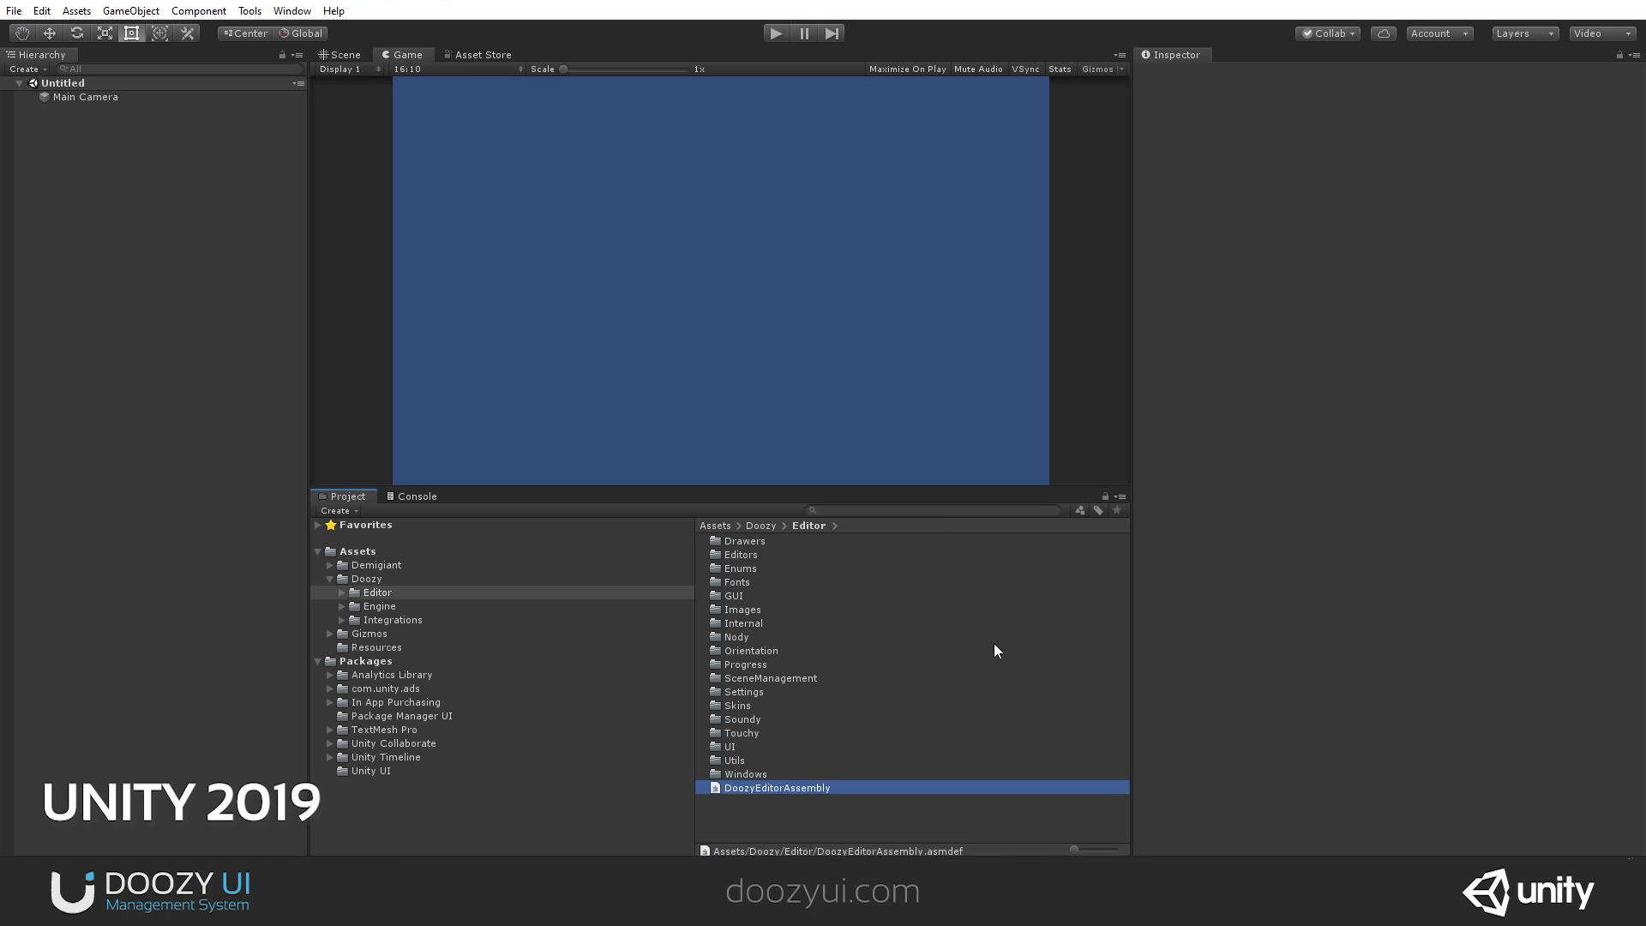
{"action": "left_click", "coordinate": [404, 497]}
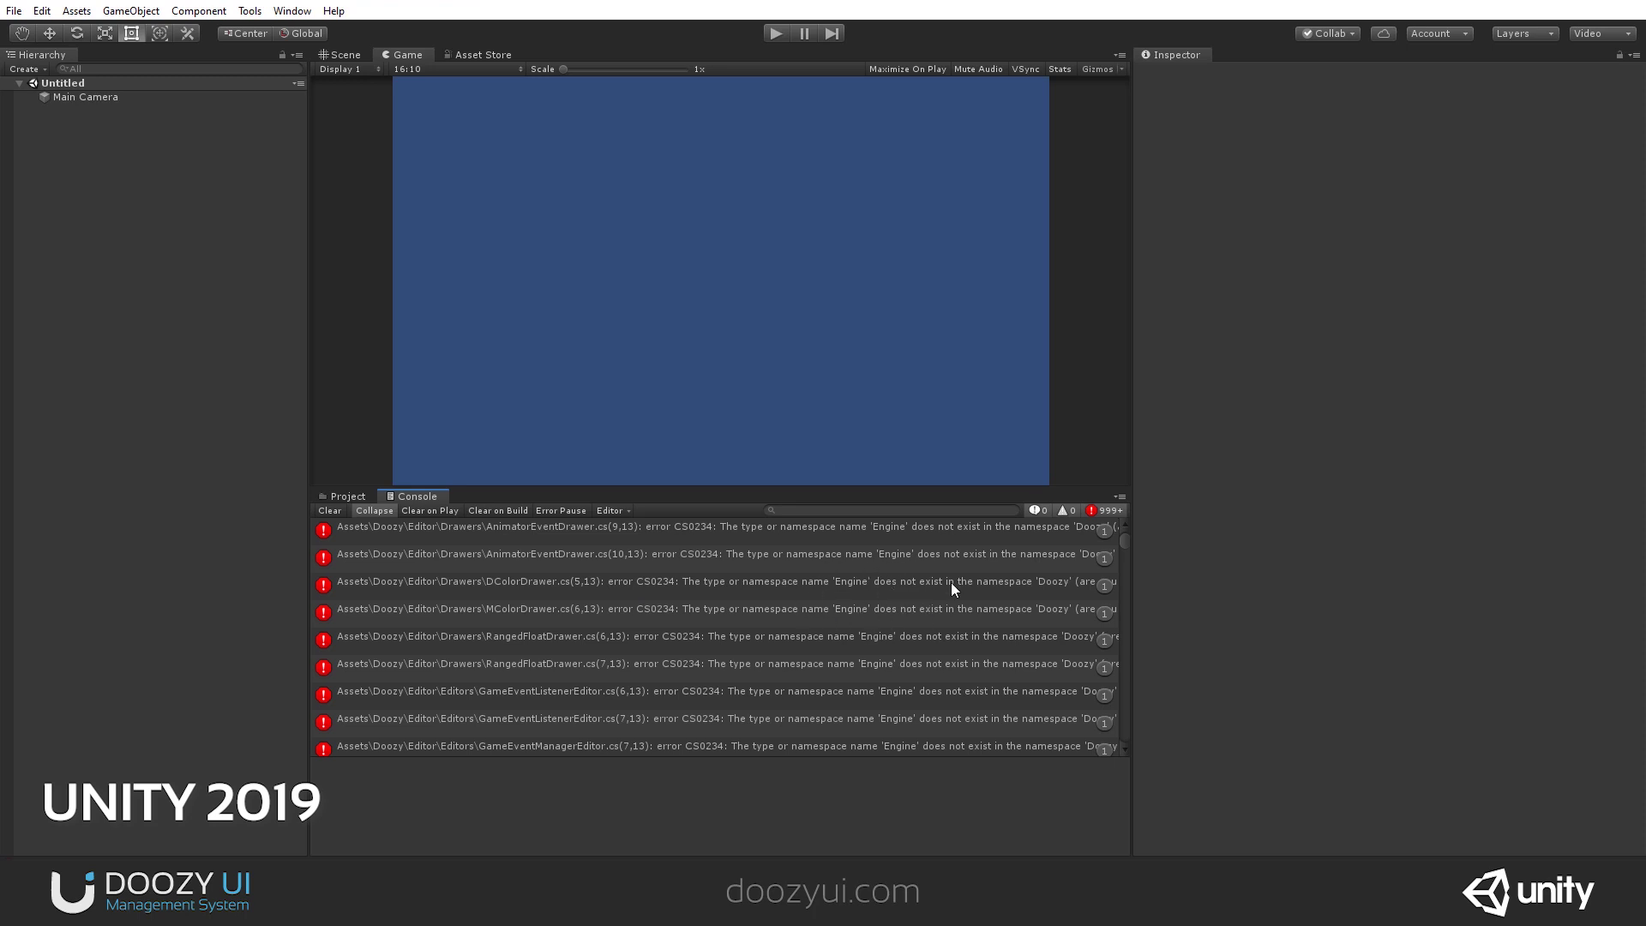
Add DoozyEngineAssembly to DoozyEditorAssembly's assembly definition references and apply the change.
{"action": "left_click", "coordinate": [338, 496]}
{"action": "left_click", "coordinate": [804, 787]}
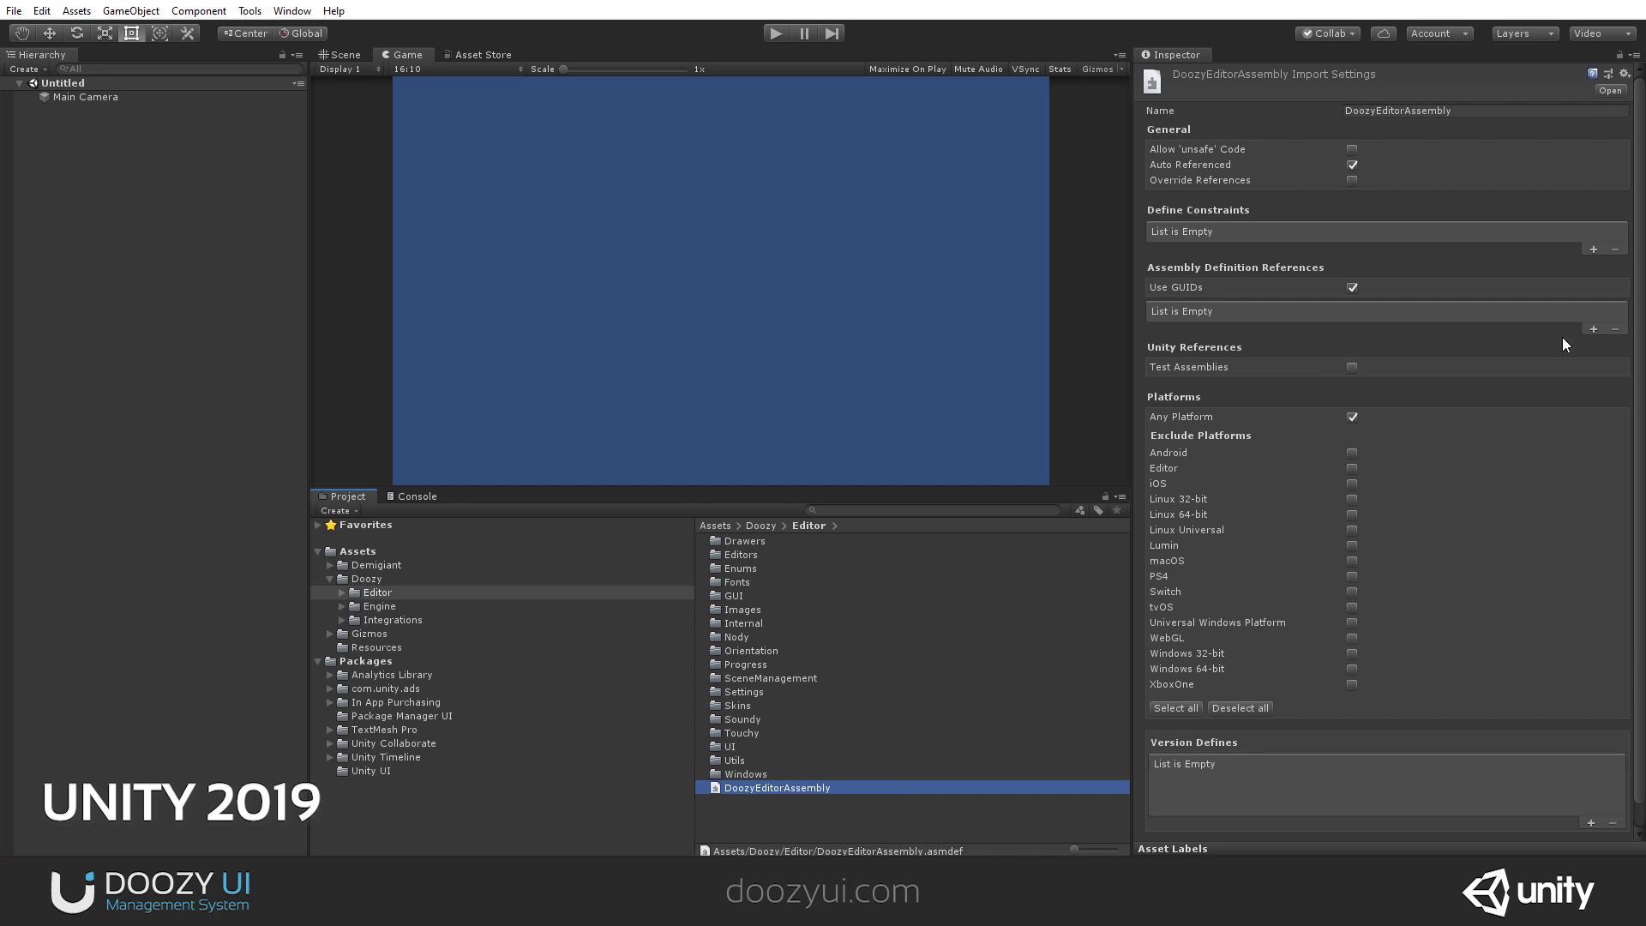
{"action": "left_click", "coordinate": [1594, 329]}
{"action": "left_click", "coordinate": [1618, 347]}
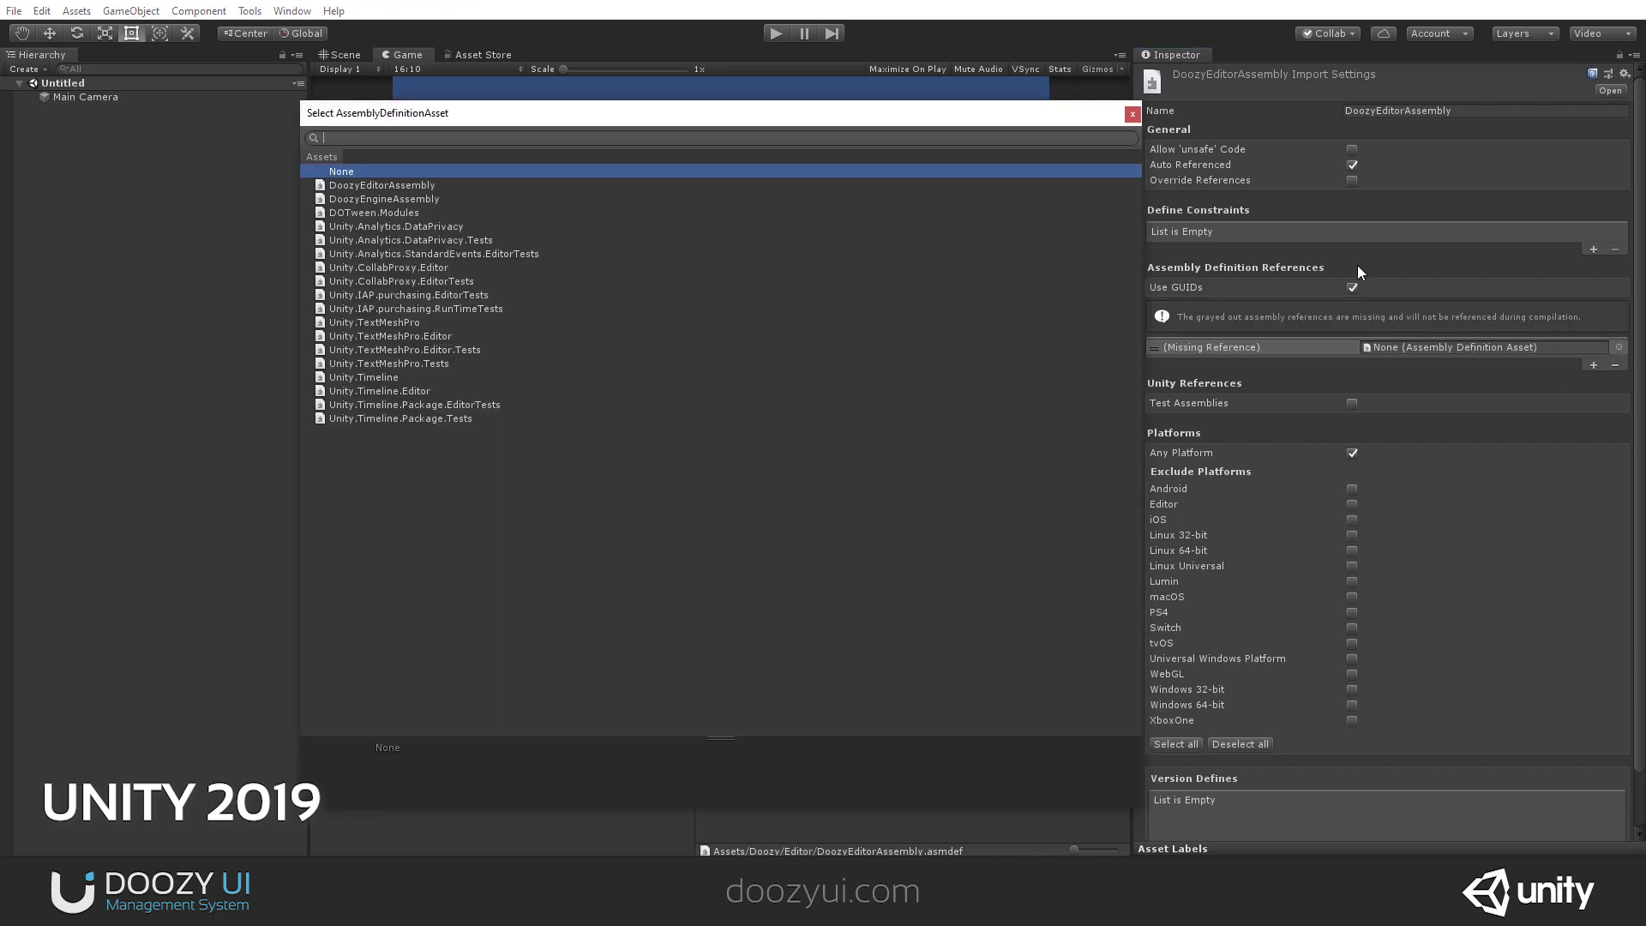
{"action": "left_click", "coordinate": [412, 196]}
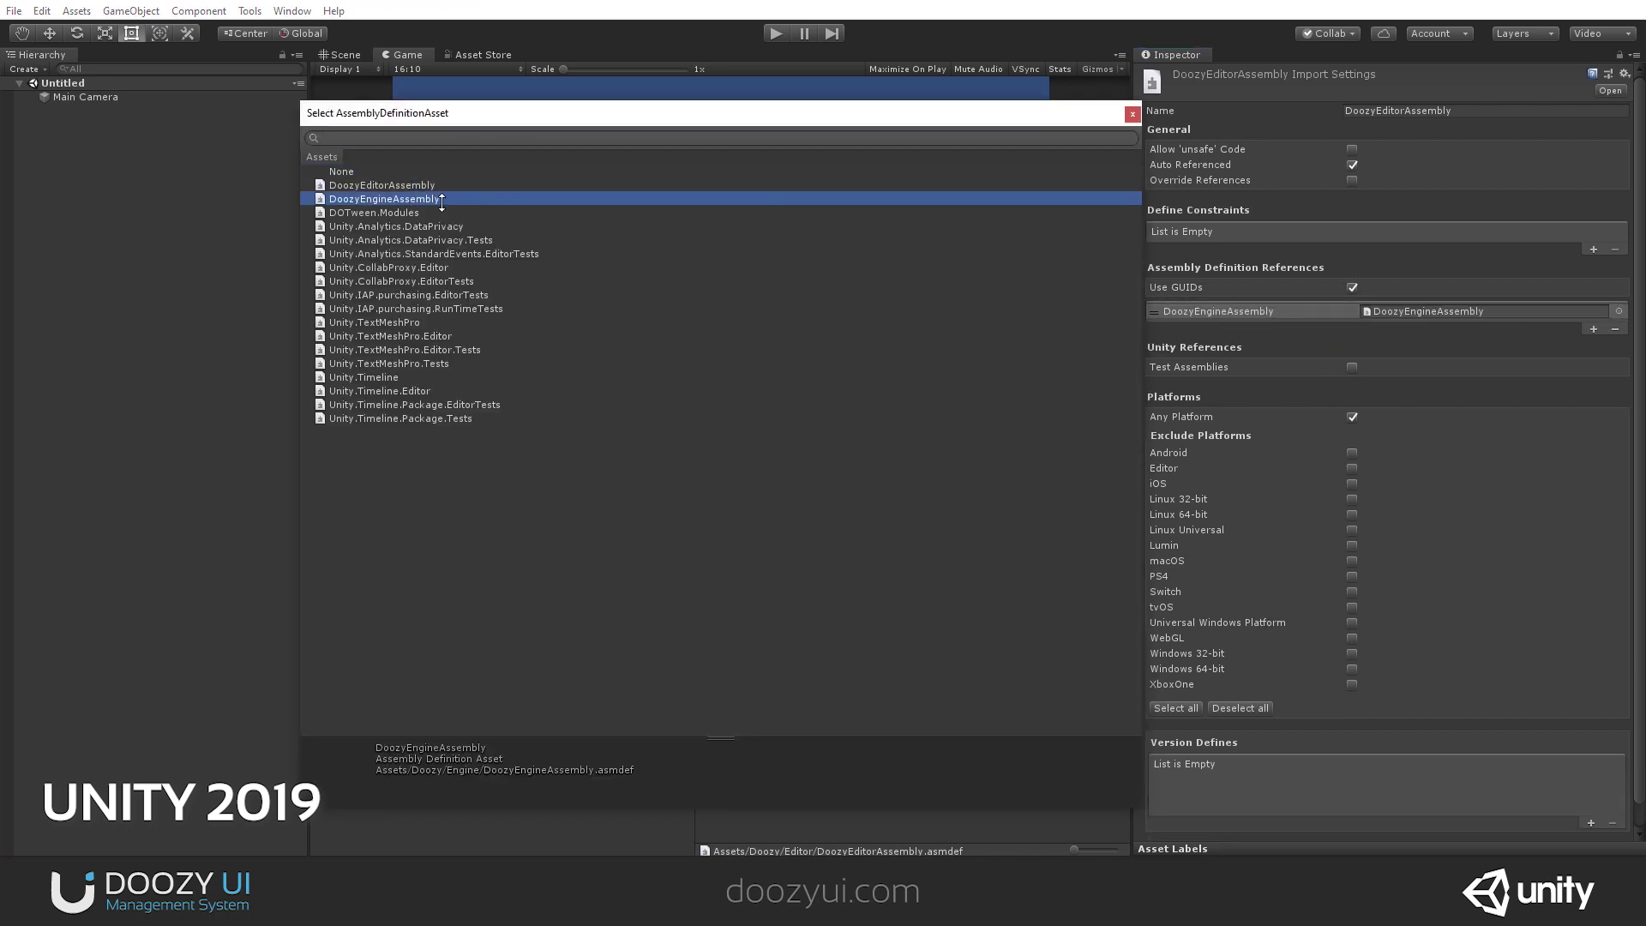
{"action": "double_click", "coordinate": [450, 198]}
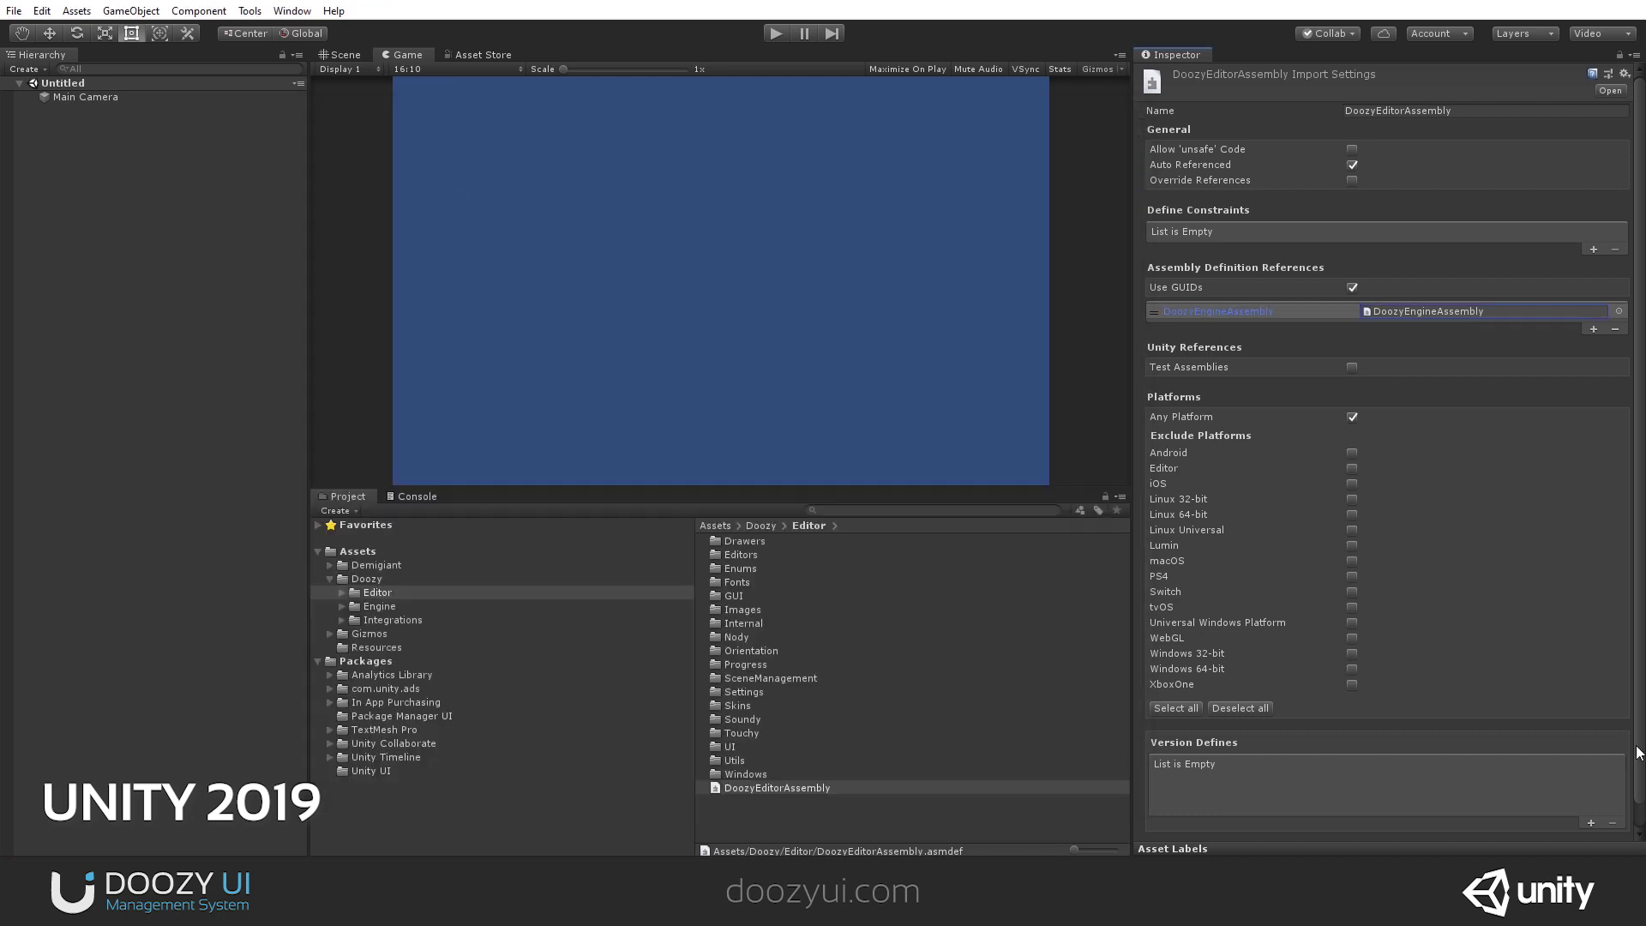
{"action": "scroll", "coordinate": [1620, 806], "scroll_direction": "down", "scroll_amount": 1}
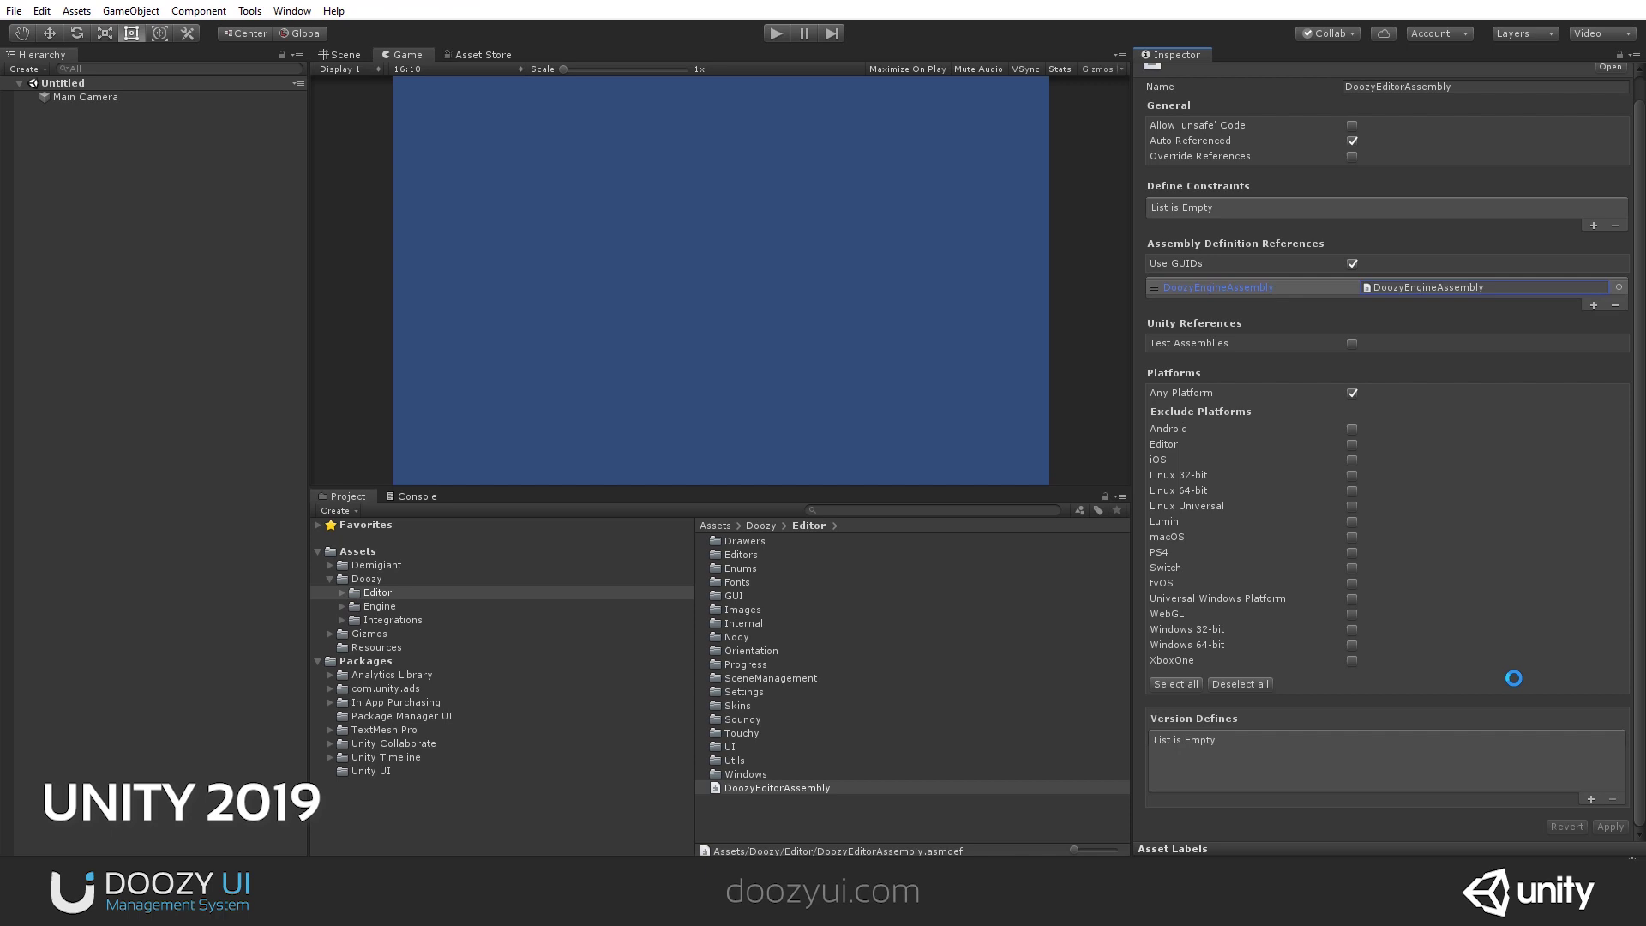
Inspect the UIAnimatorUtils.cs error in the console, then return to the Doozy/Editor folder in the project.
{"action": "left_click", "coordinate": [413, 497]}
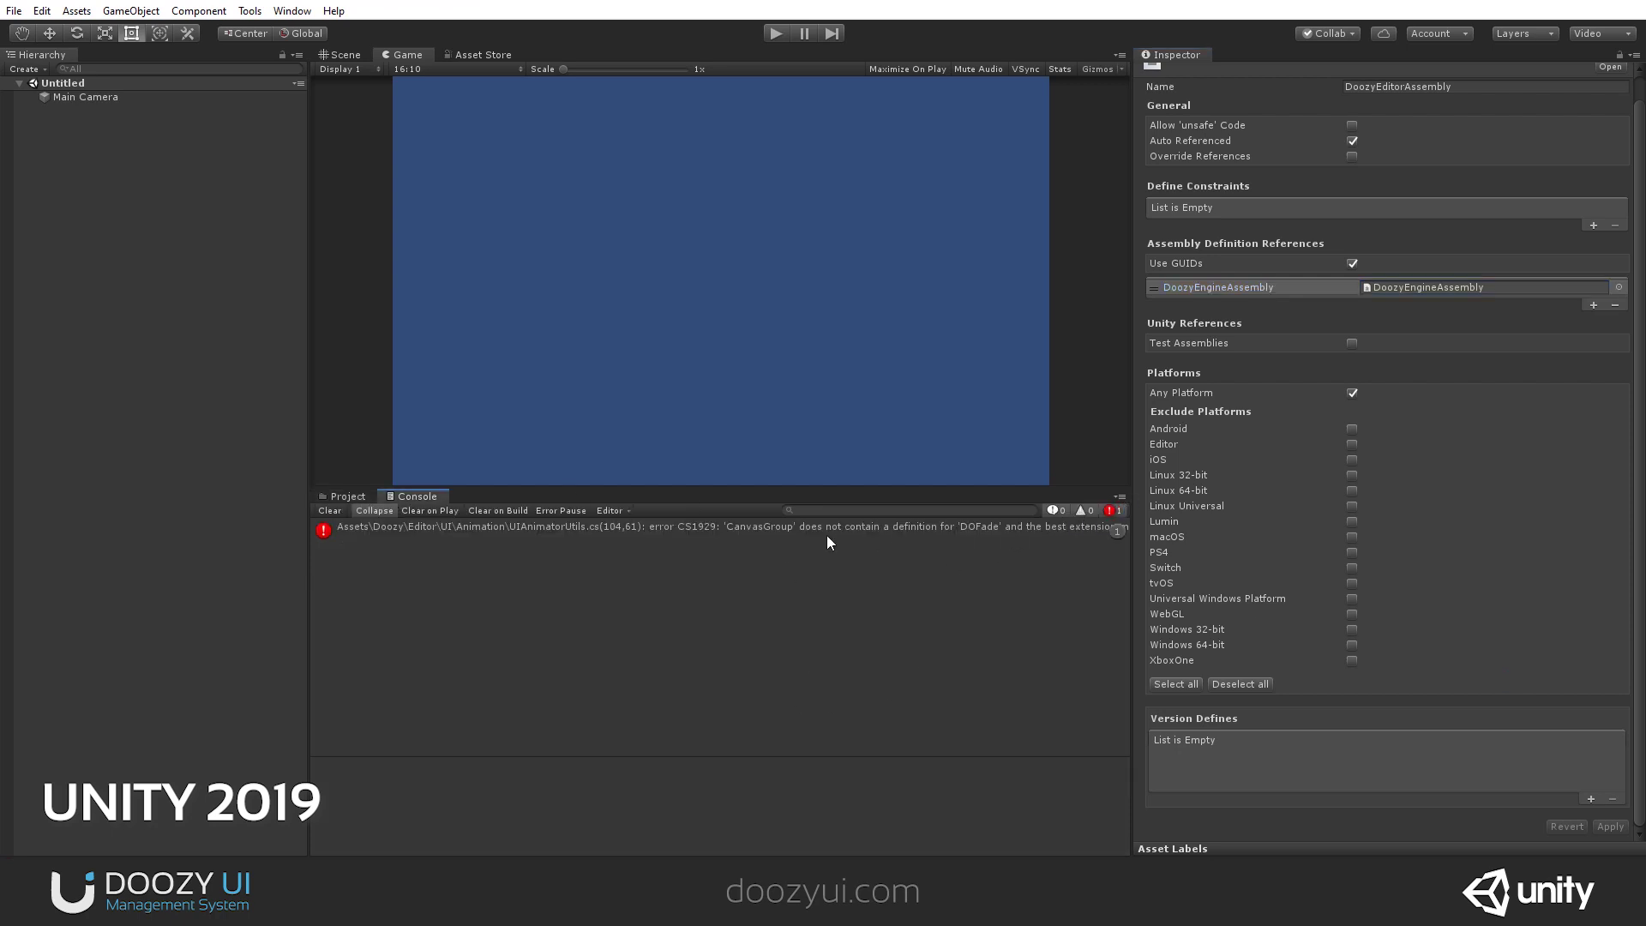
{"action": "left_click", "coordinate": [768, 529]}
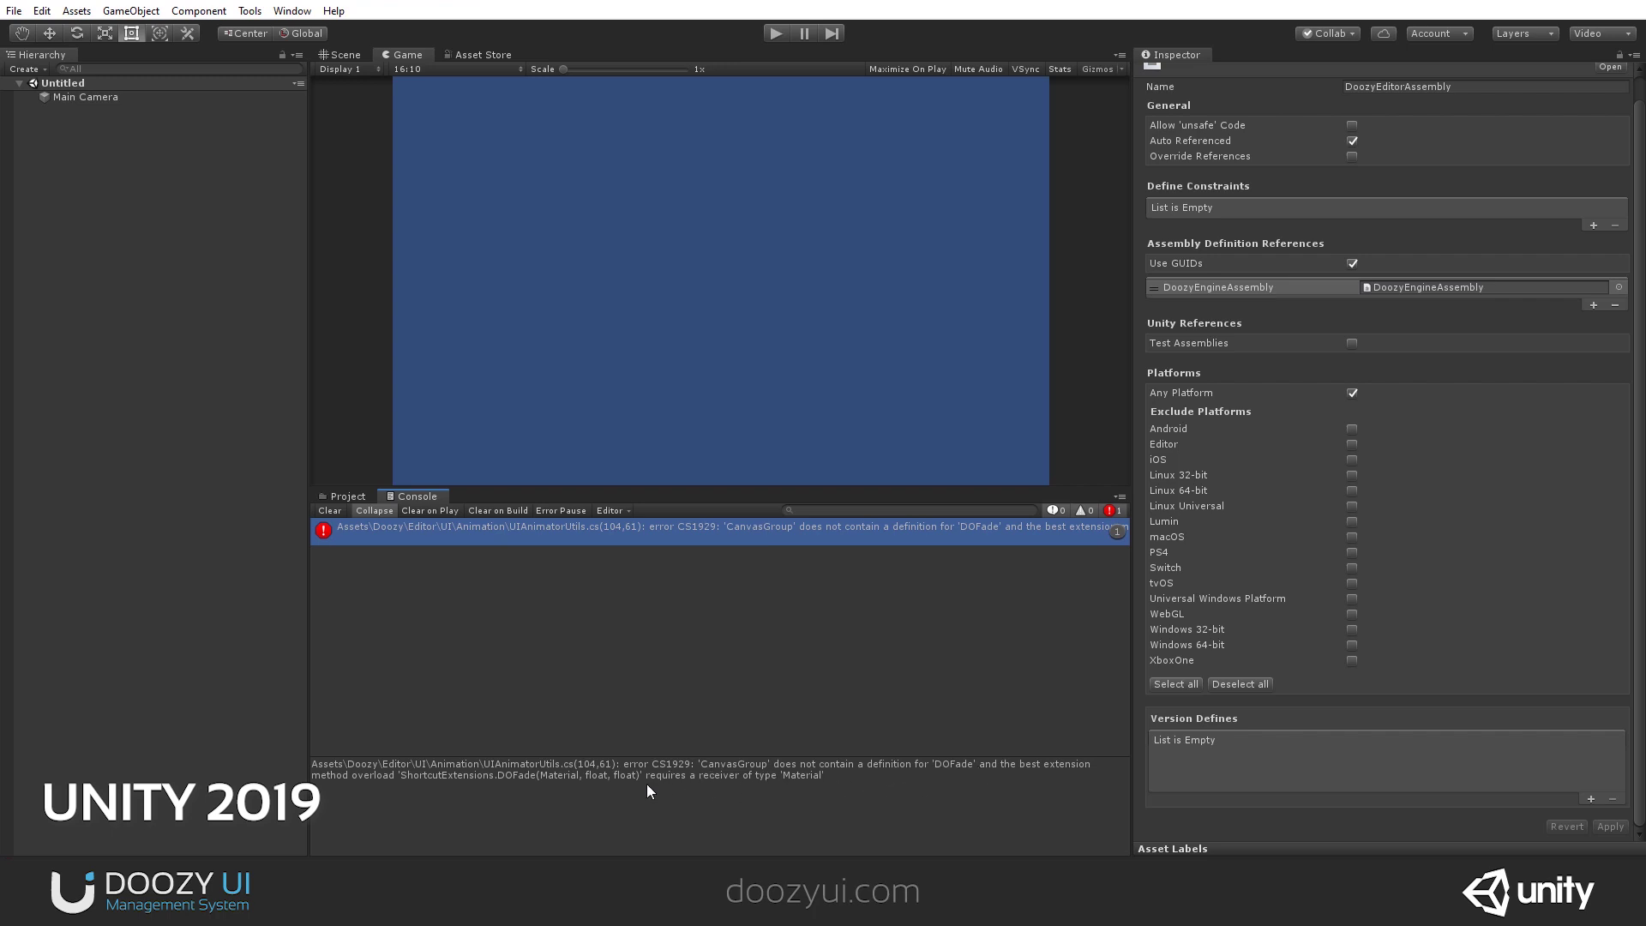
{"action": "left_click", "coordinate": [348, 496]}
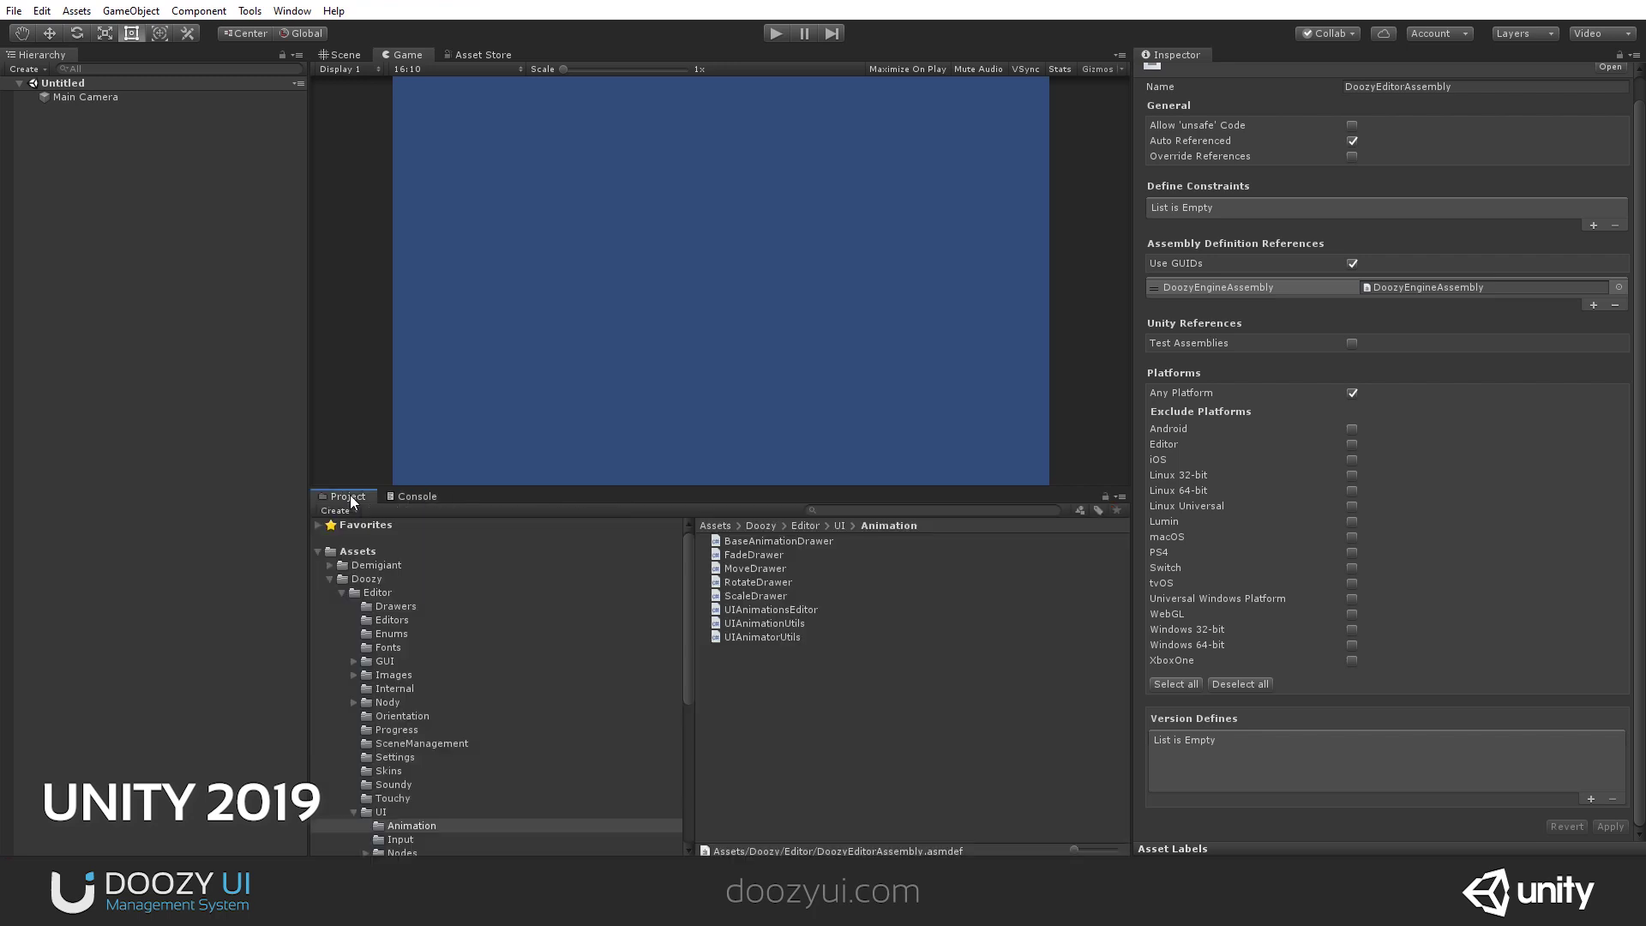
{"action": "left_click", "coordinate": [352, 813]}
{"action": "left_click", "coordinate": [341, 592]}
{"action": "left_click", "coordinate": [372, 592]}
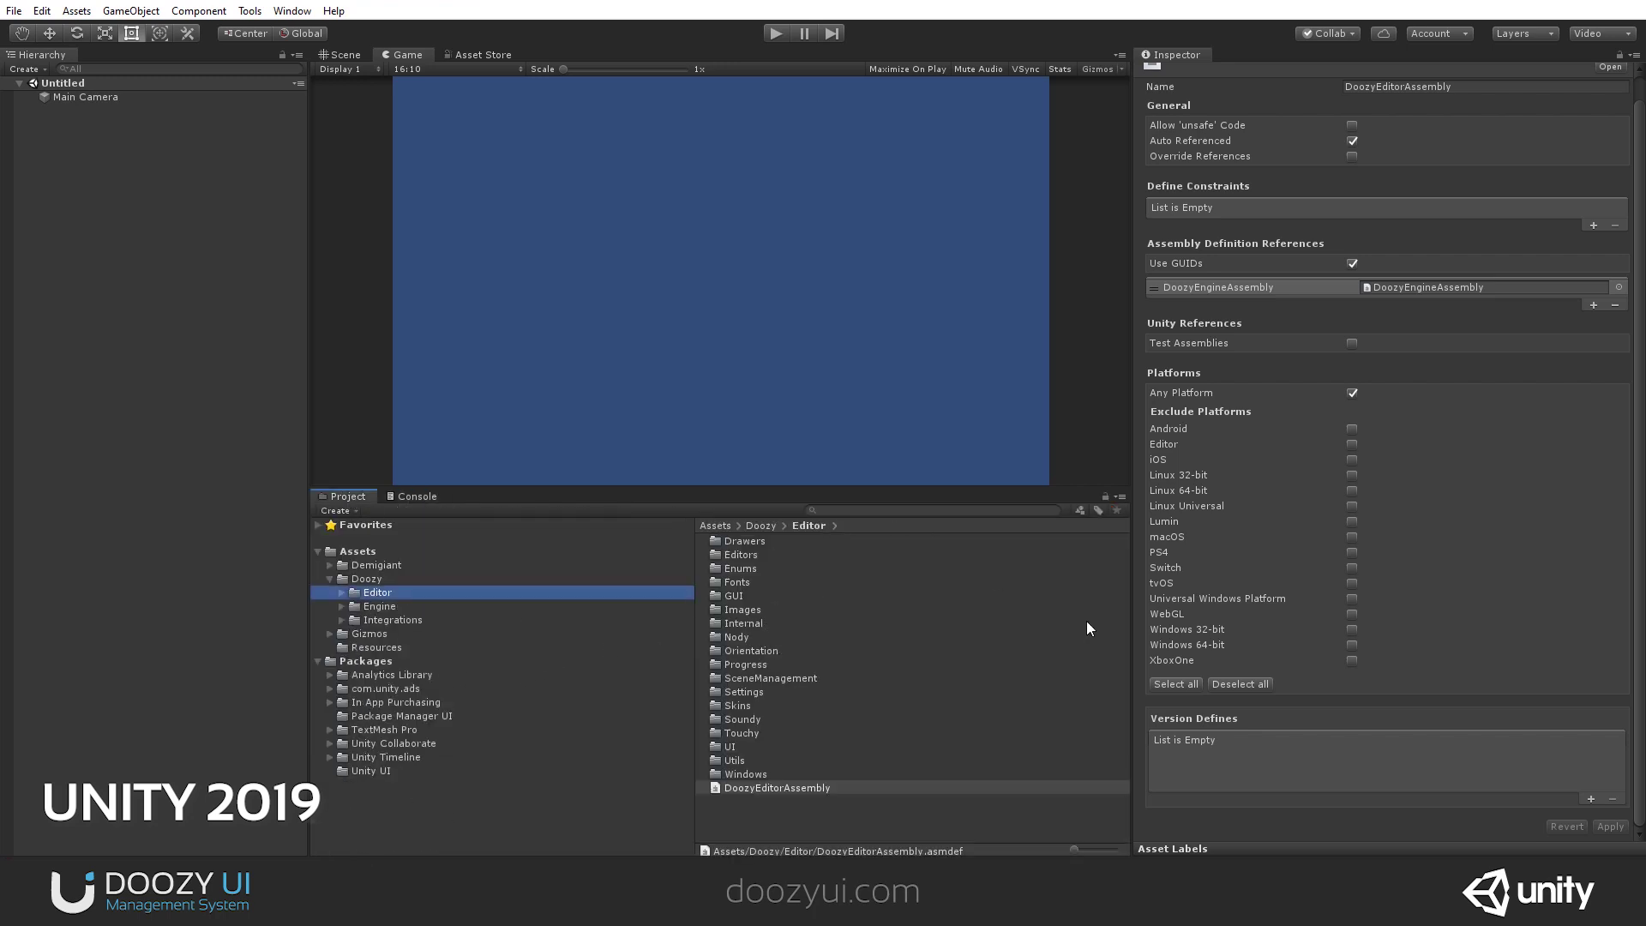
Add DOTween.Modules as a second assembly definition reference of DoozyEditorAssembly, apply it, and check the console.
{"action": "left_click", "coordinate": [793, 787]}
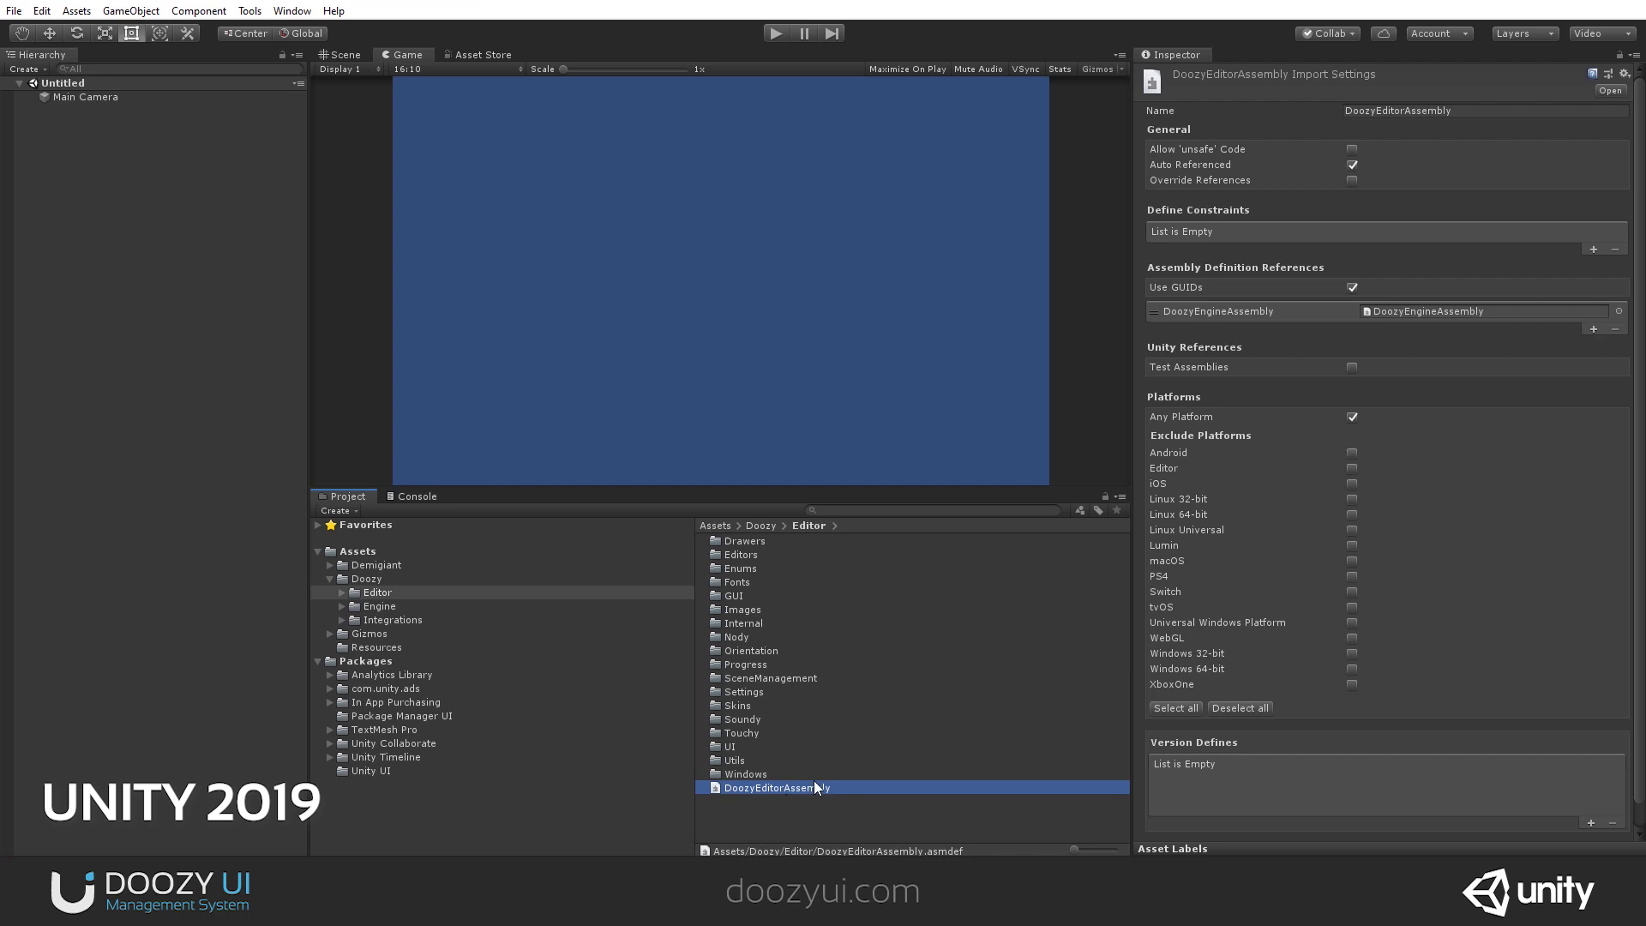
{"action": "left_click", "coordinate": [1593, 329]}
{"action": "left_click", "coordinate": [1617, 364]}
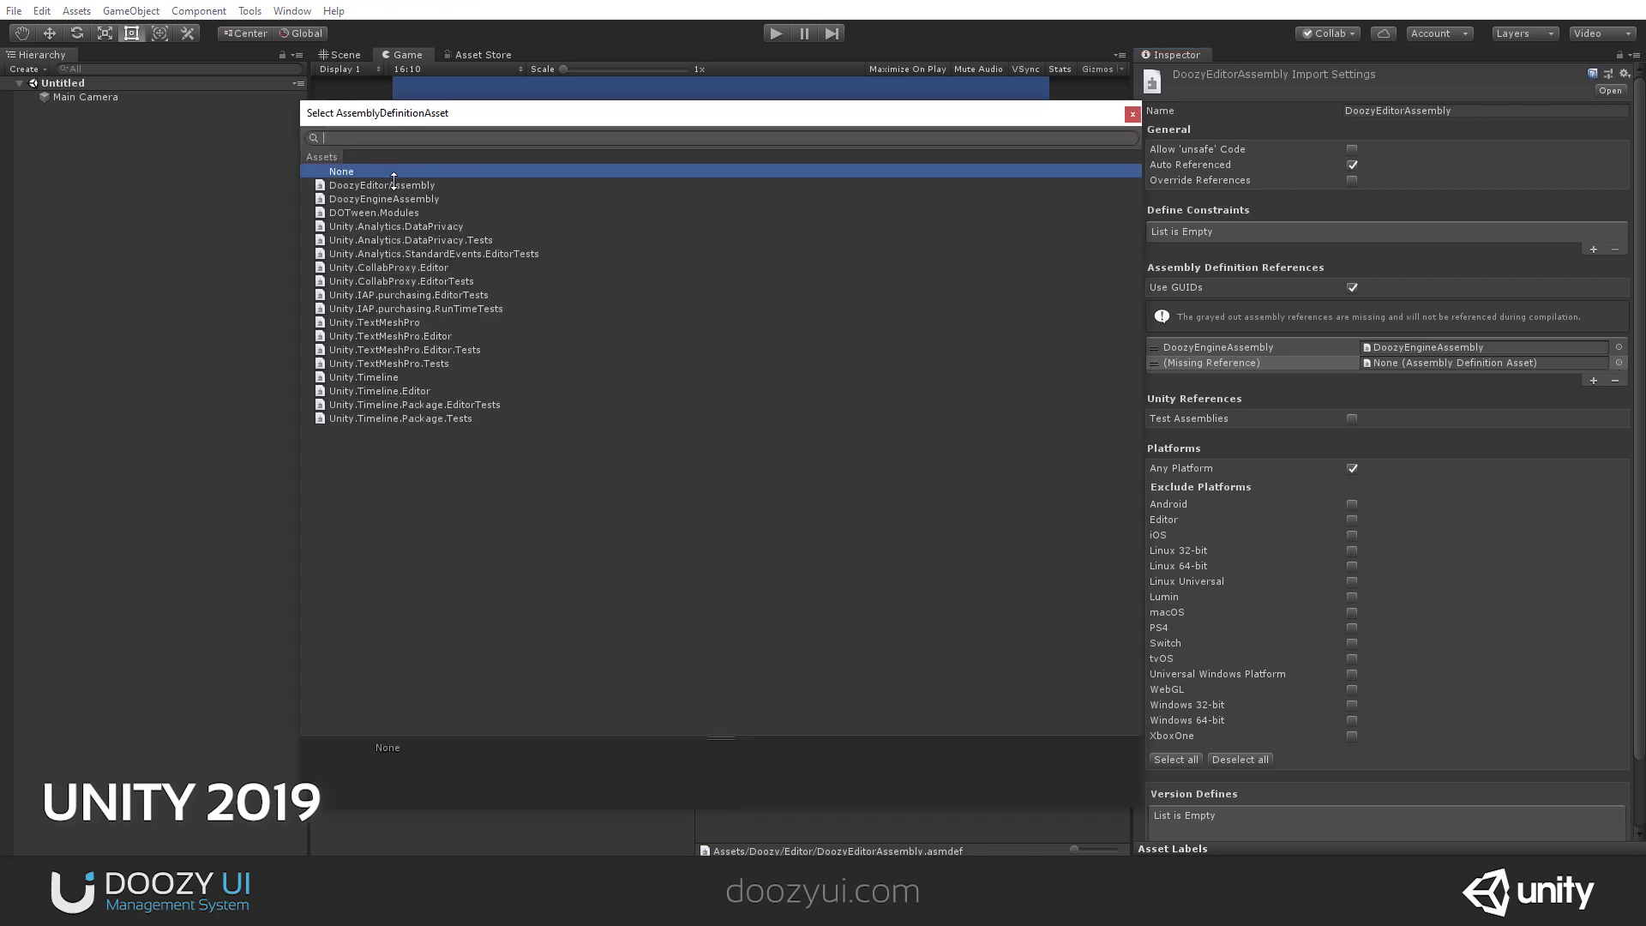
{"action": "left_click", "coordinate": [366, 216]}
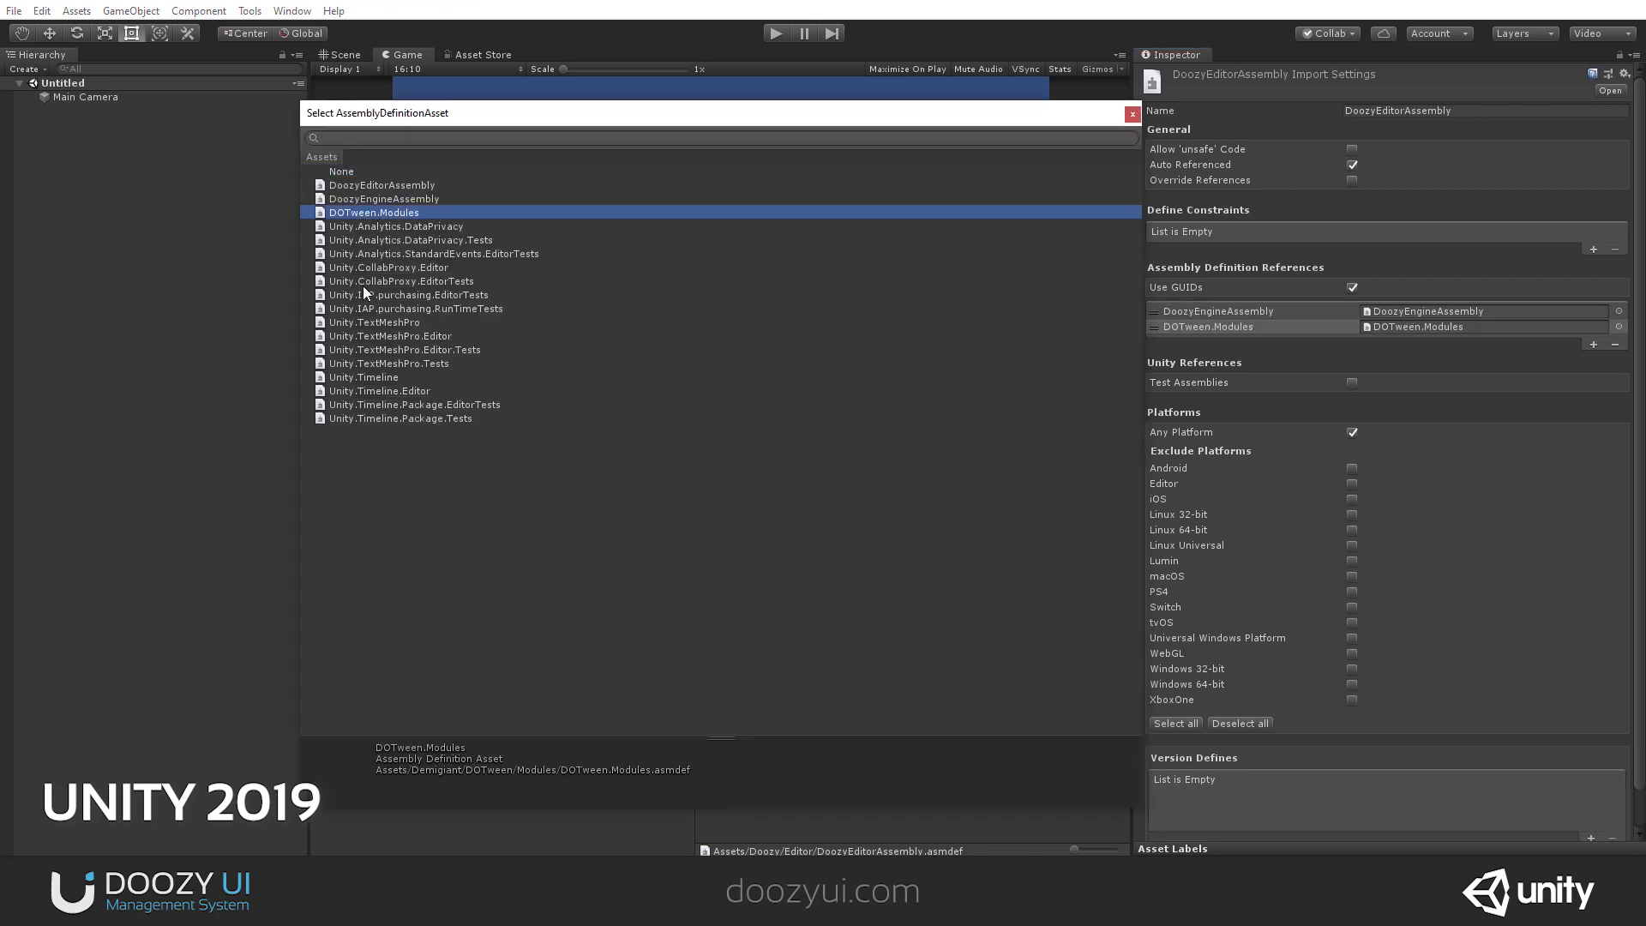
{"action": "double_click", "coordinate": [357, 215]}
{"action": "scroll", "coordinate": [1597, 754], "scroll_direction": "down", "scroll_amount": 1}
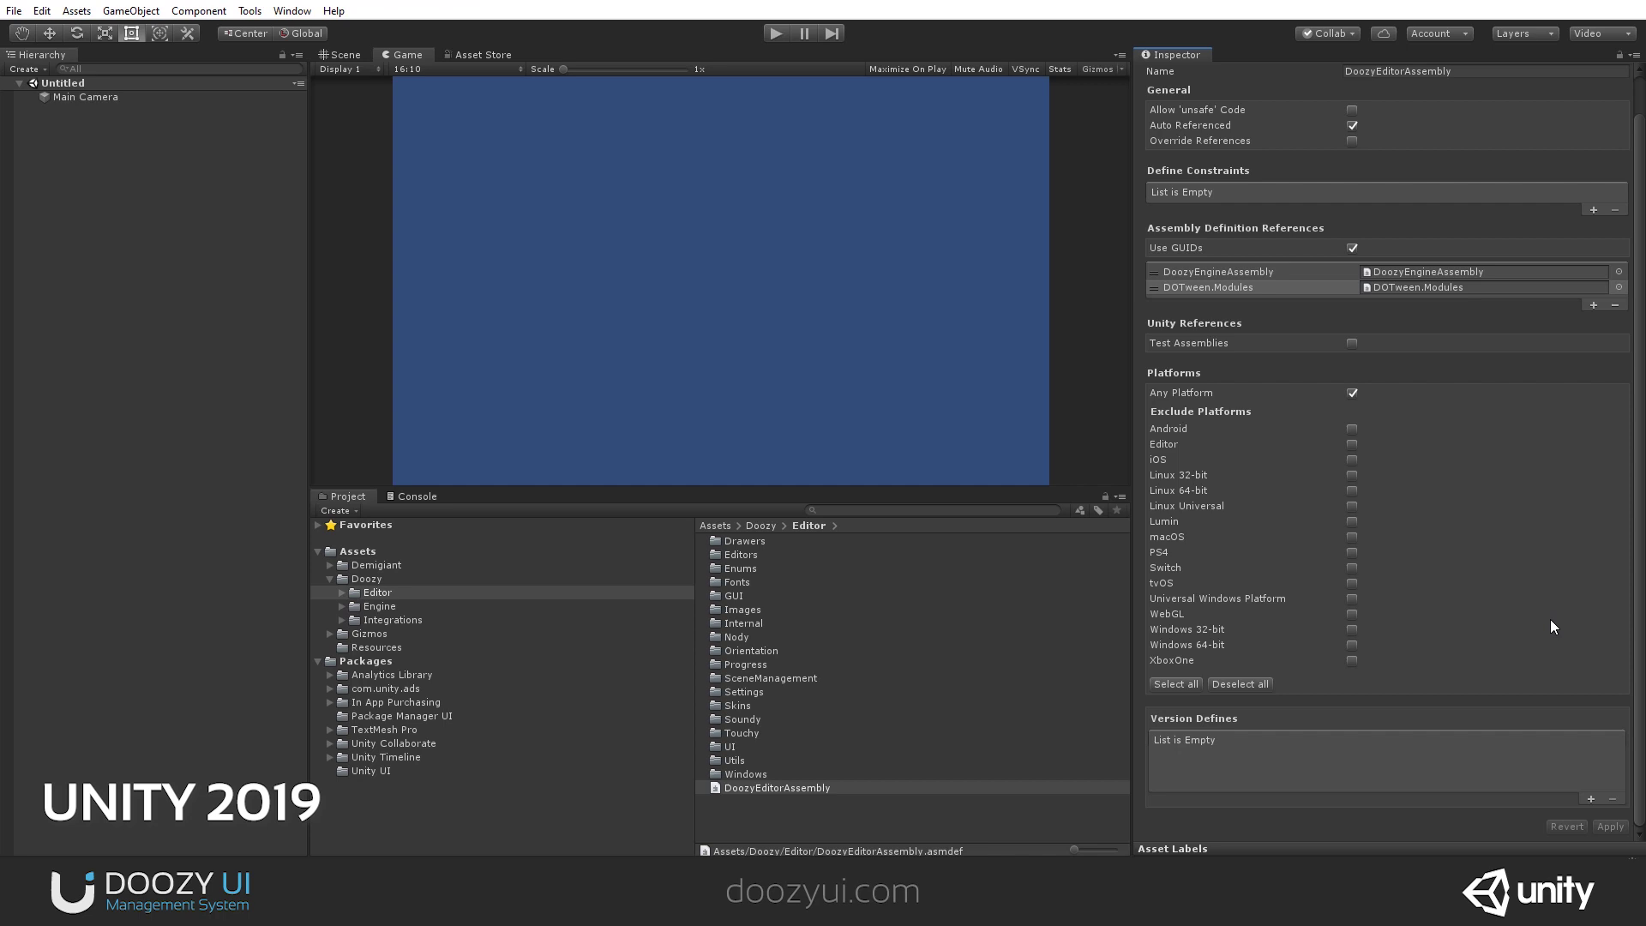
{"action": "left_click", "coordinate": [403, 497]}
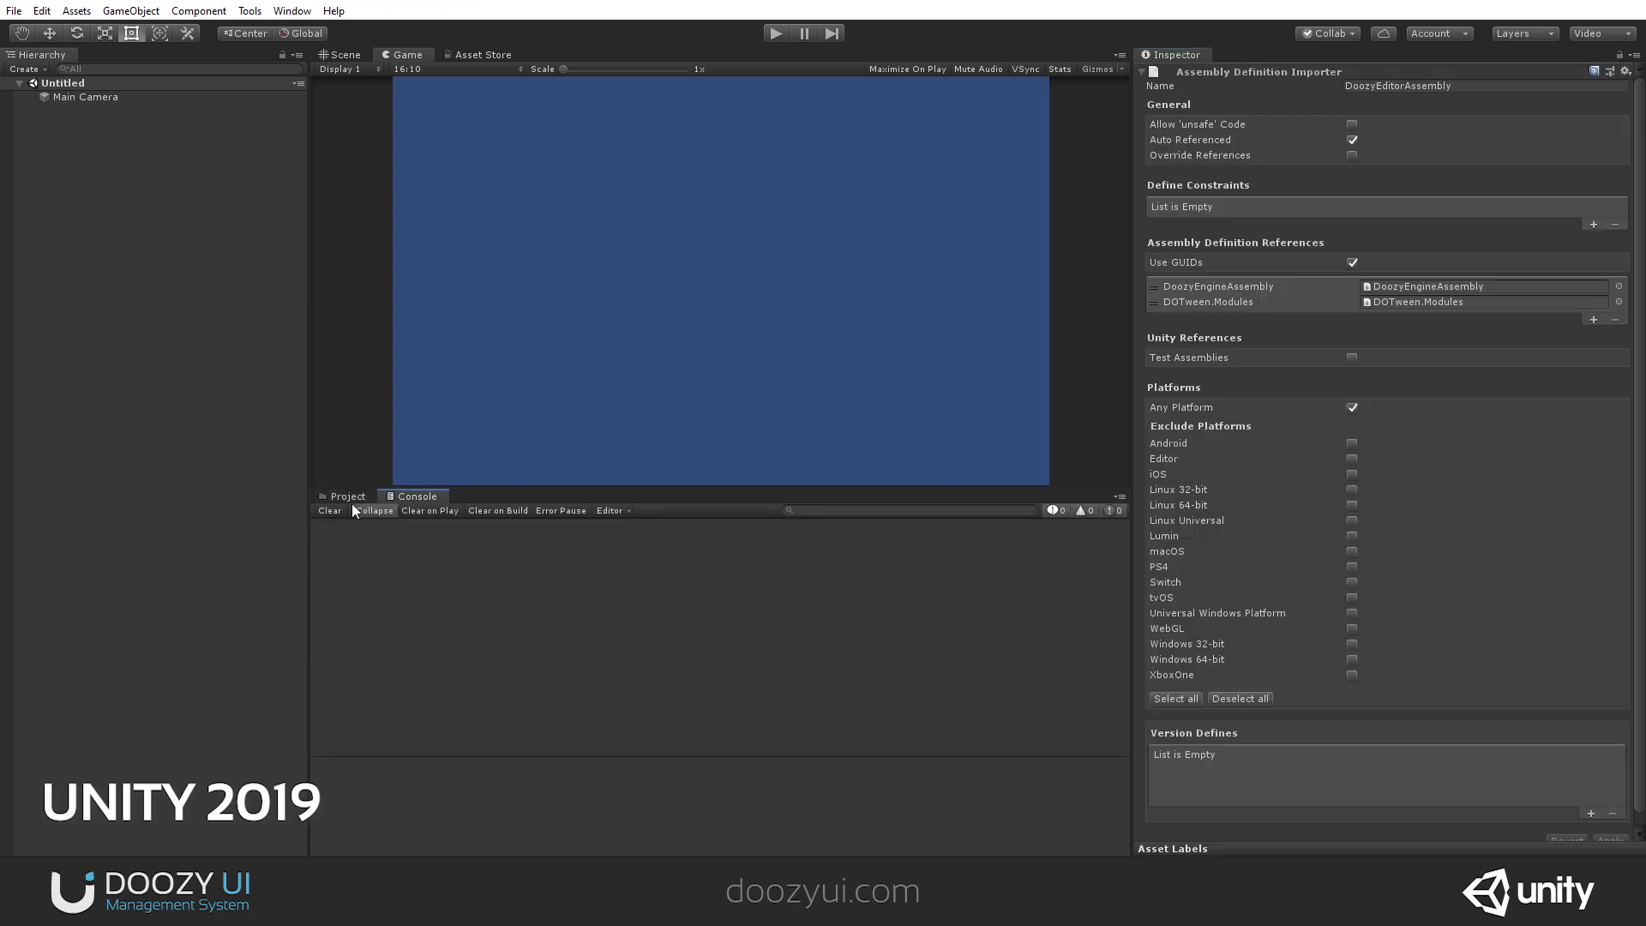
Check that the DoozyUI control panel opens, close it, and briefly run the scene in play mode.
{"action": "left_click", "coordinate": [347, 496]}
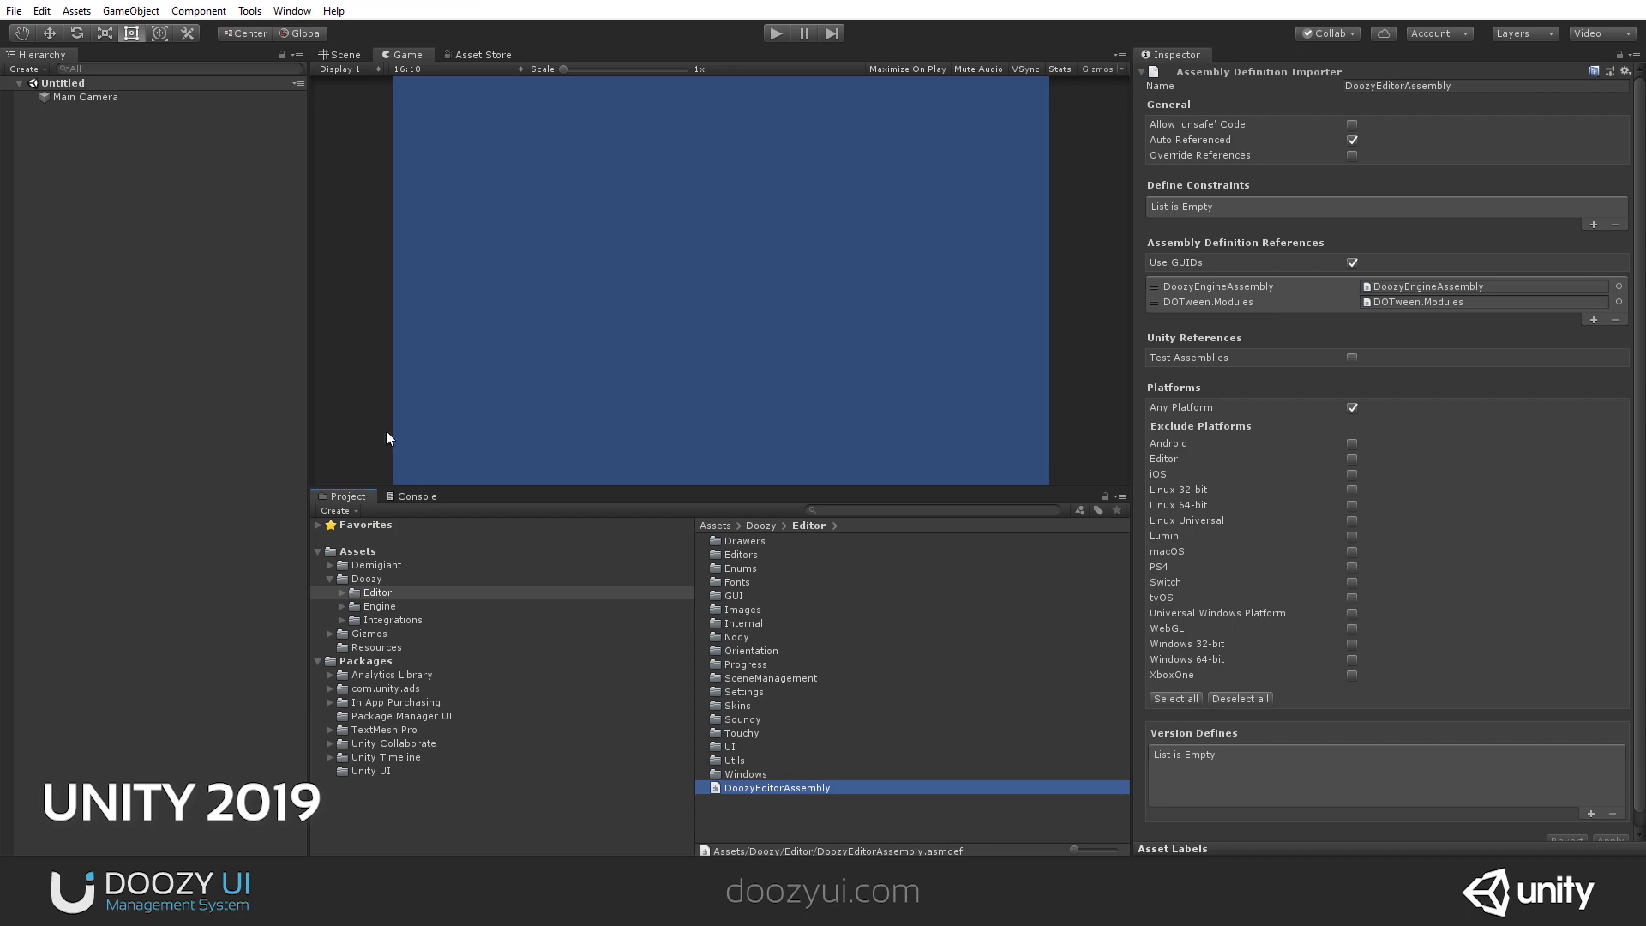
{"action": "left_click", "coordinate": [293, 11]}
{"action": "mouse_move", "coordinate": [282, 29]}
{"action": "left_click", "coordinate": [446, 30]}
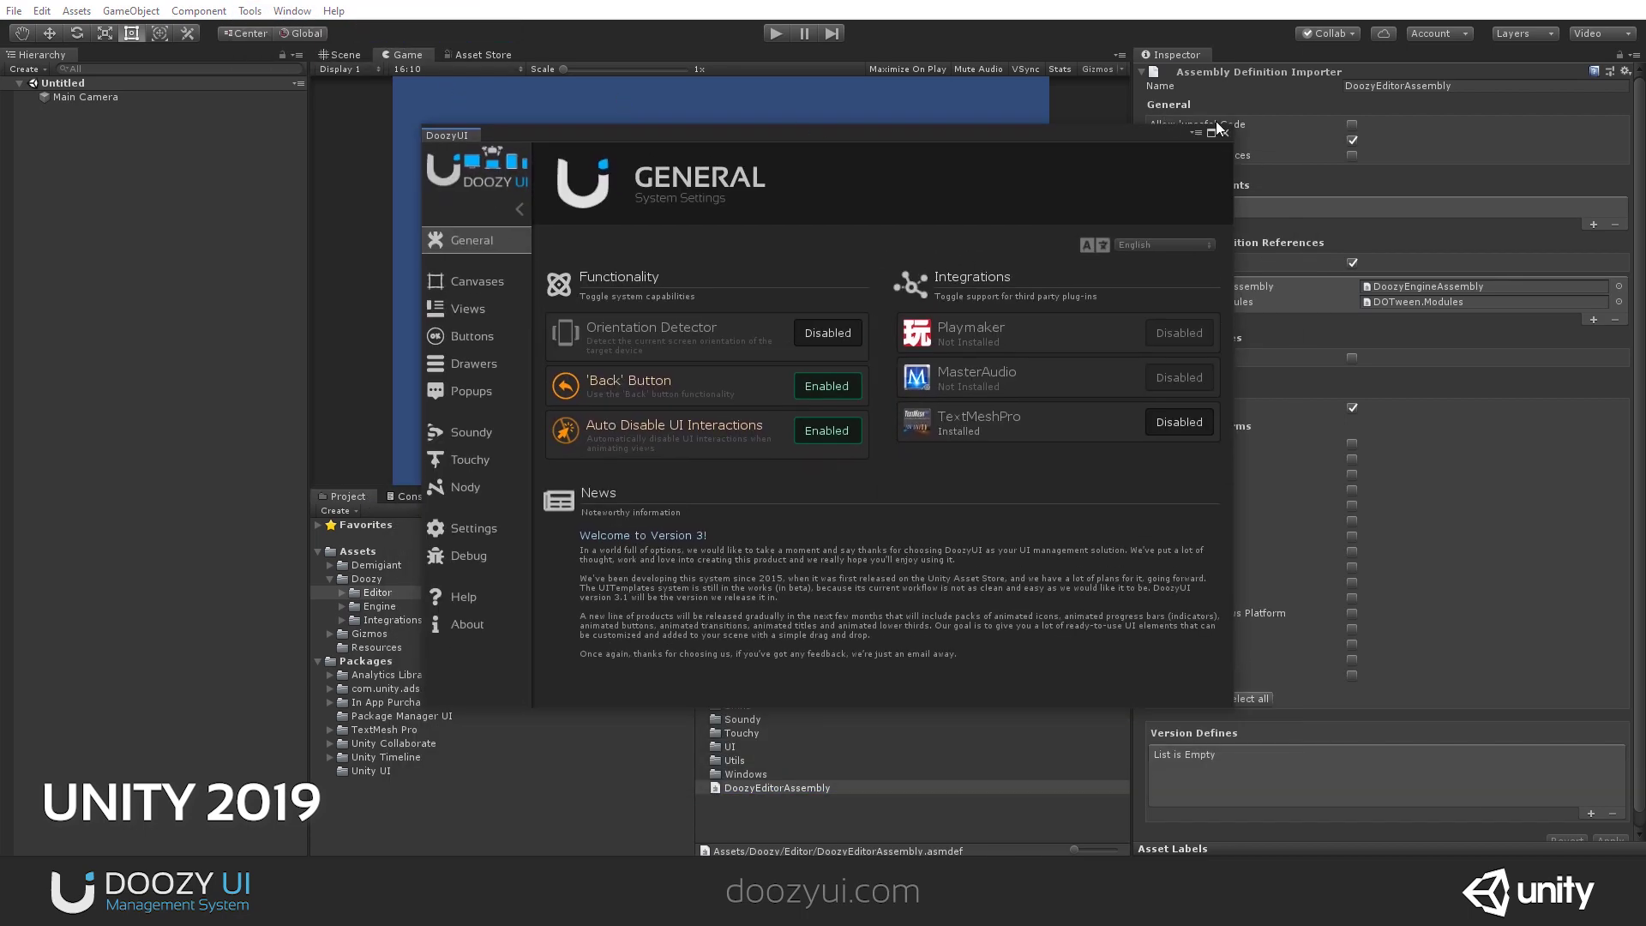
{"action": "left_click", "coordinate": [1222, 132]}
{"action": "left_click", "coordinate": [780, 36]}
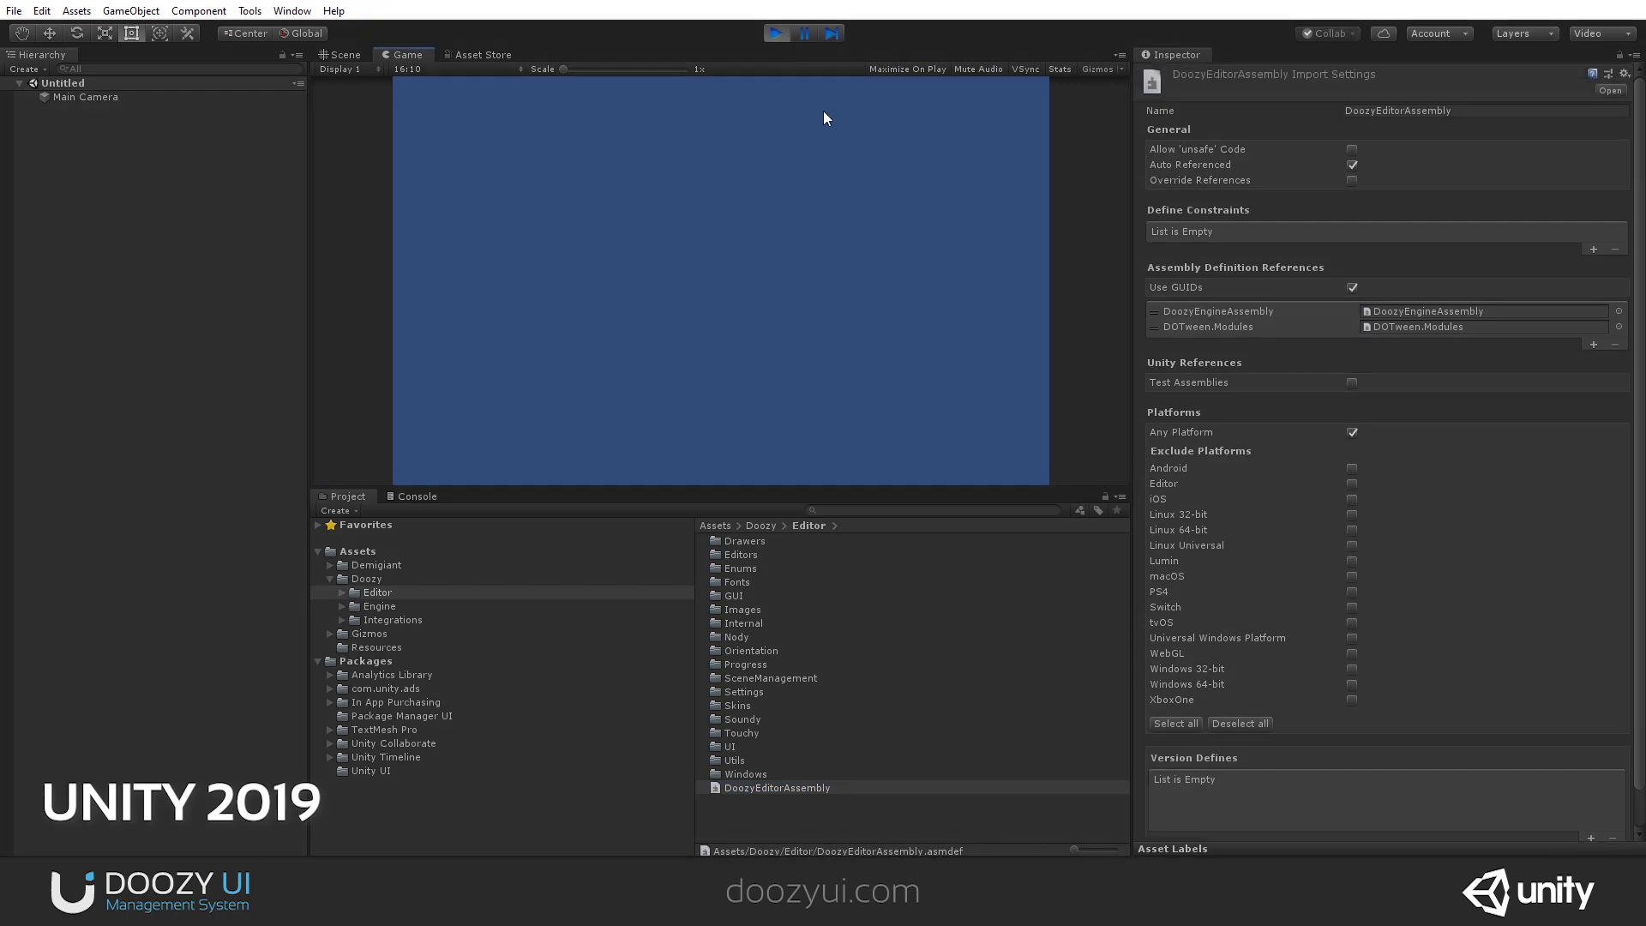
{"action": "left_click", "coordinate": [780, 36]}
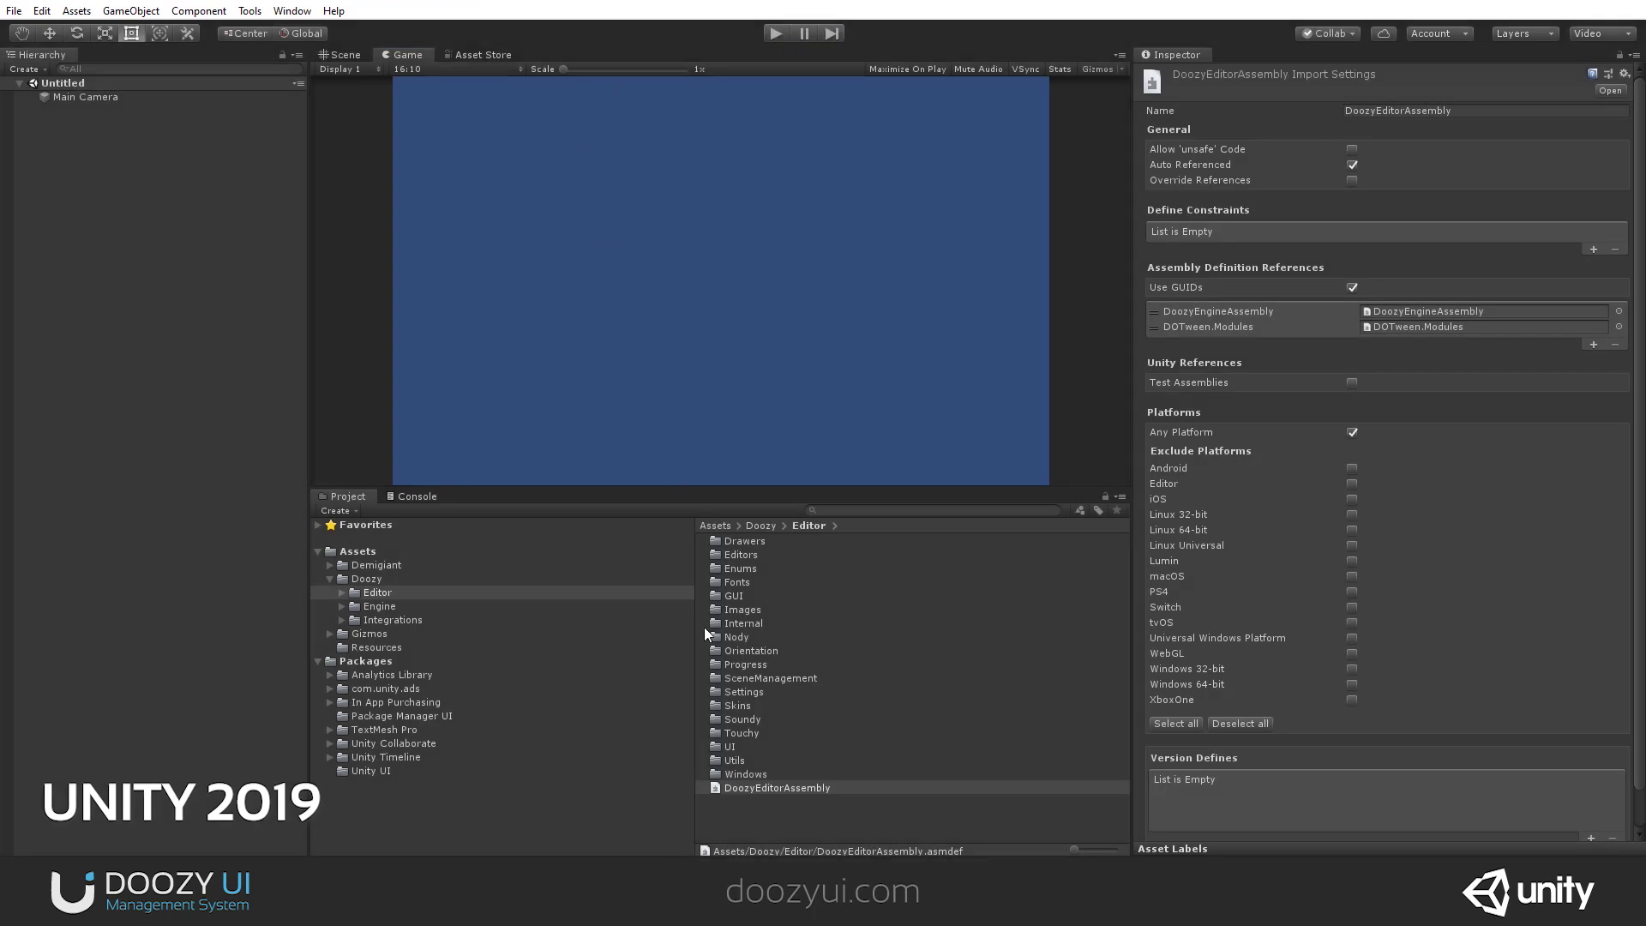
Open DoozyUI's general settings and inspect the TextMesh Pro folder under the project's Packages.
{"action": "left_click", "coordinate": [326, 582]}
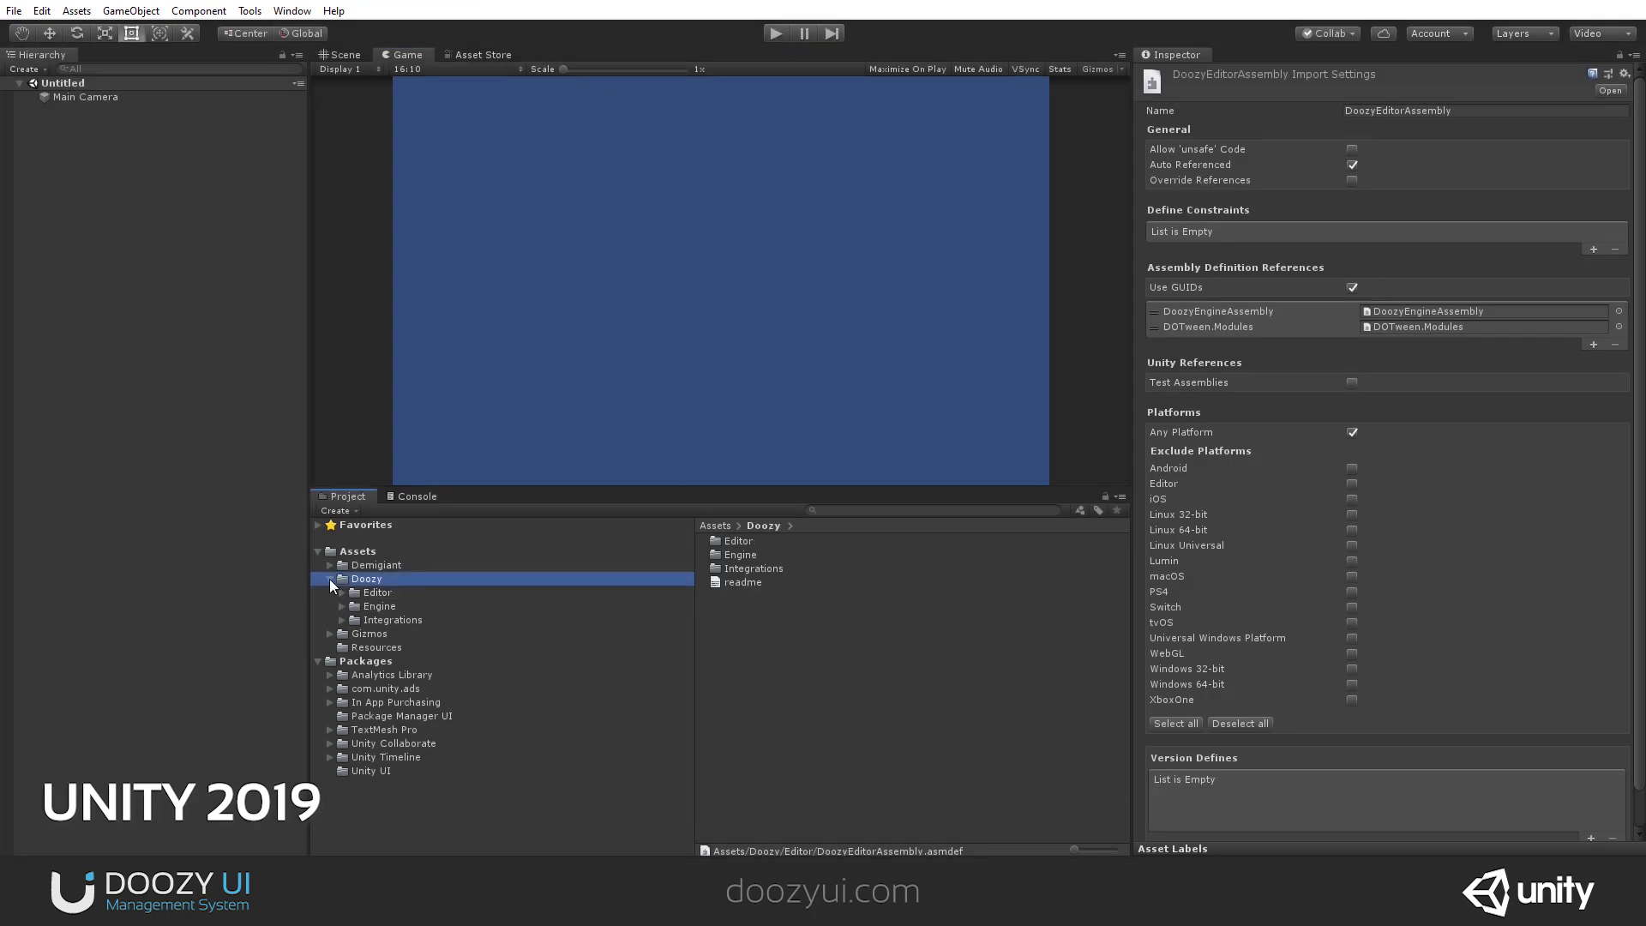
{"action": "left_click", "coordinate": [330, 578]}
{"action": "left_click", "coordinate": [249, 10]}
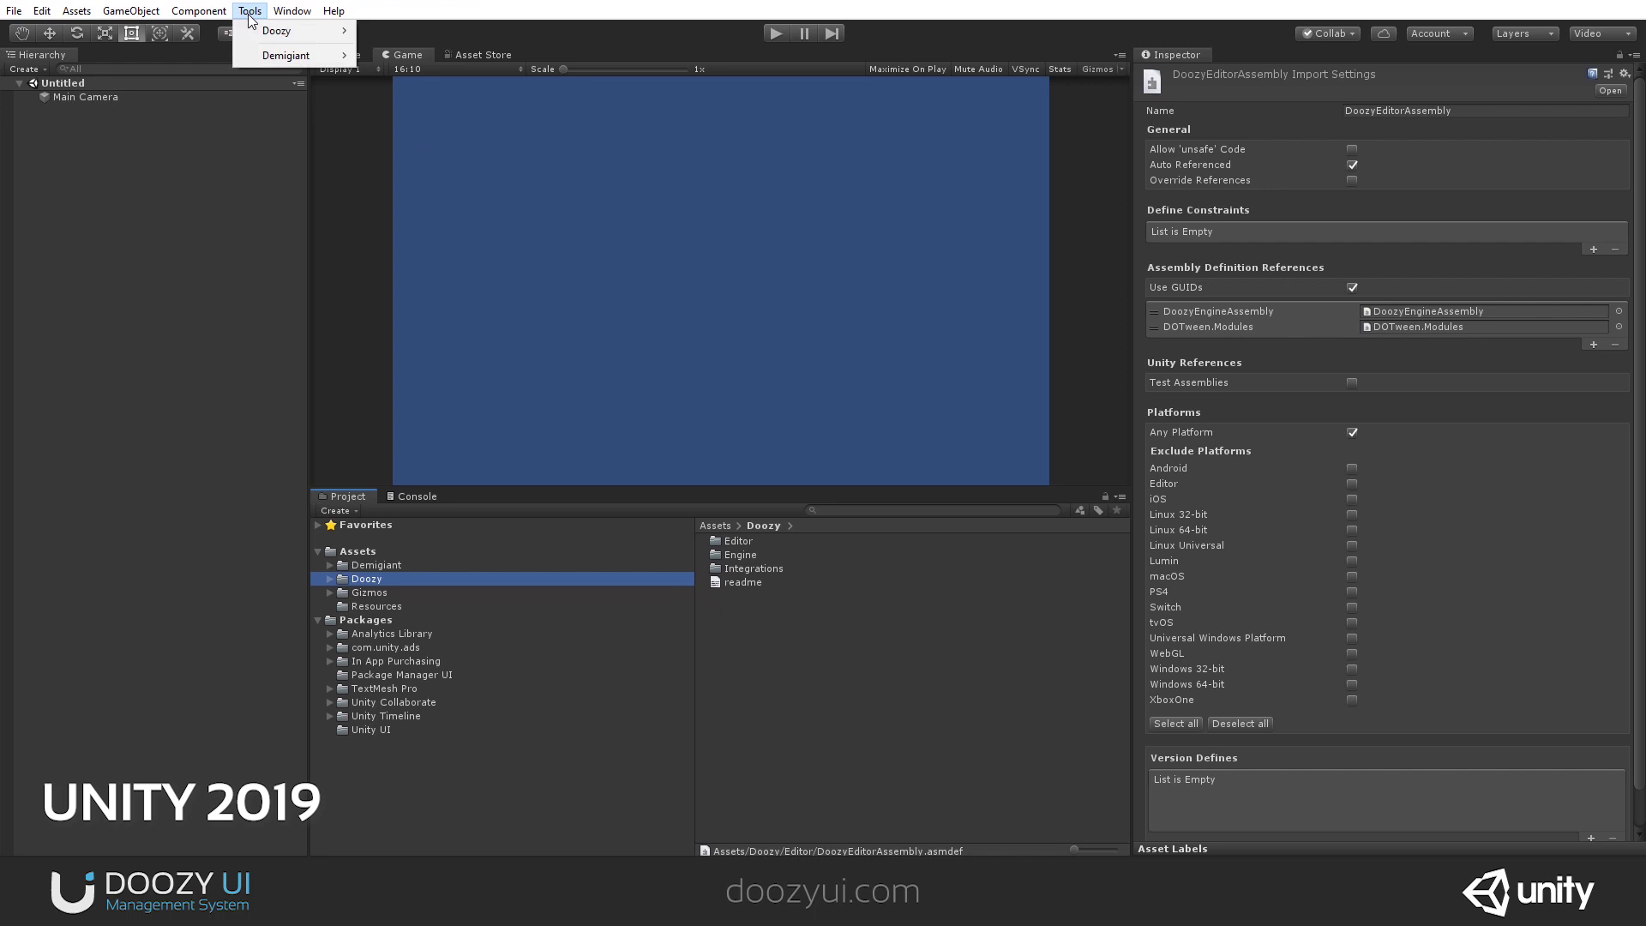
{"action": "mouse_move", "coordinate": [259, 31]}
{"action": "left_click", "coordinate": [377, 31]}
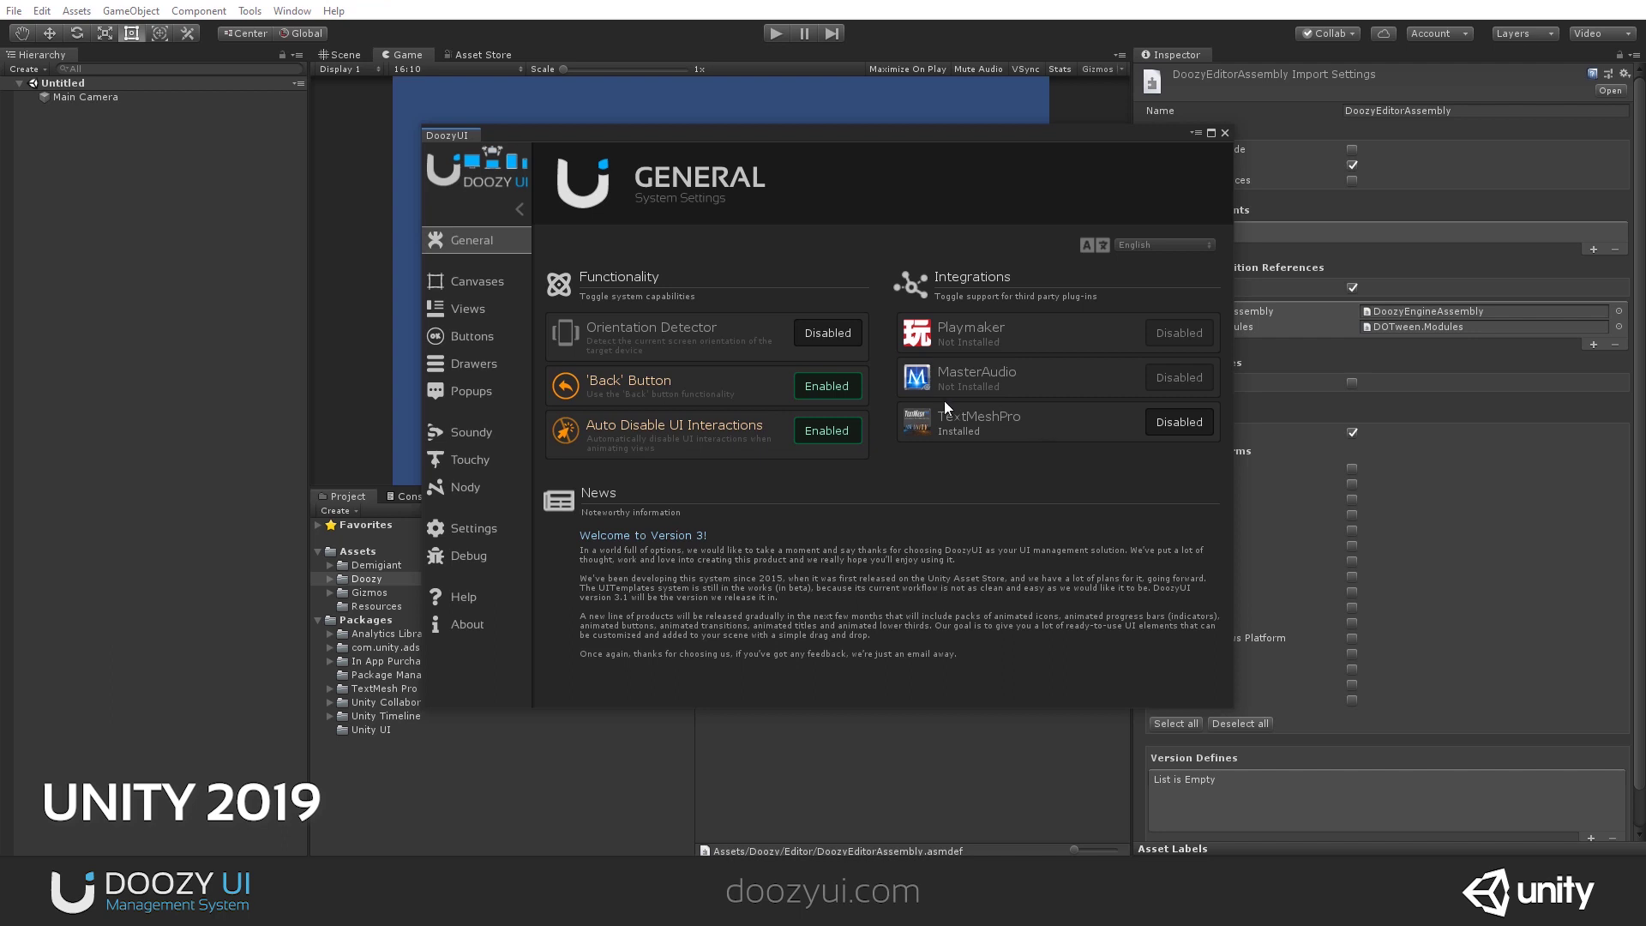
{"action": "left_click_drag", "start_coordinate": [990, 136], "coordinate": [1291, 135]}
{"action": "left_click", "coordinate": [381, 689]}
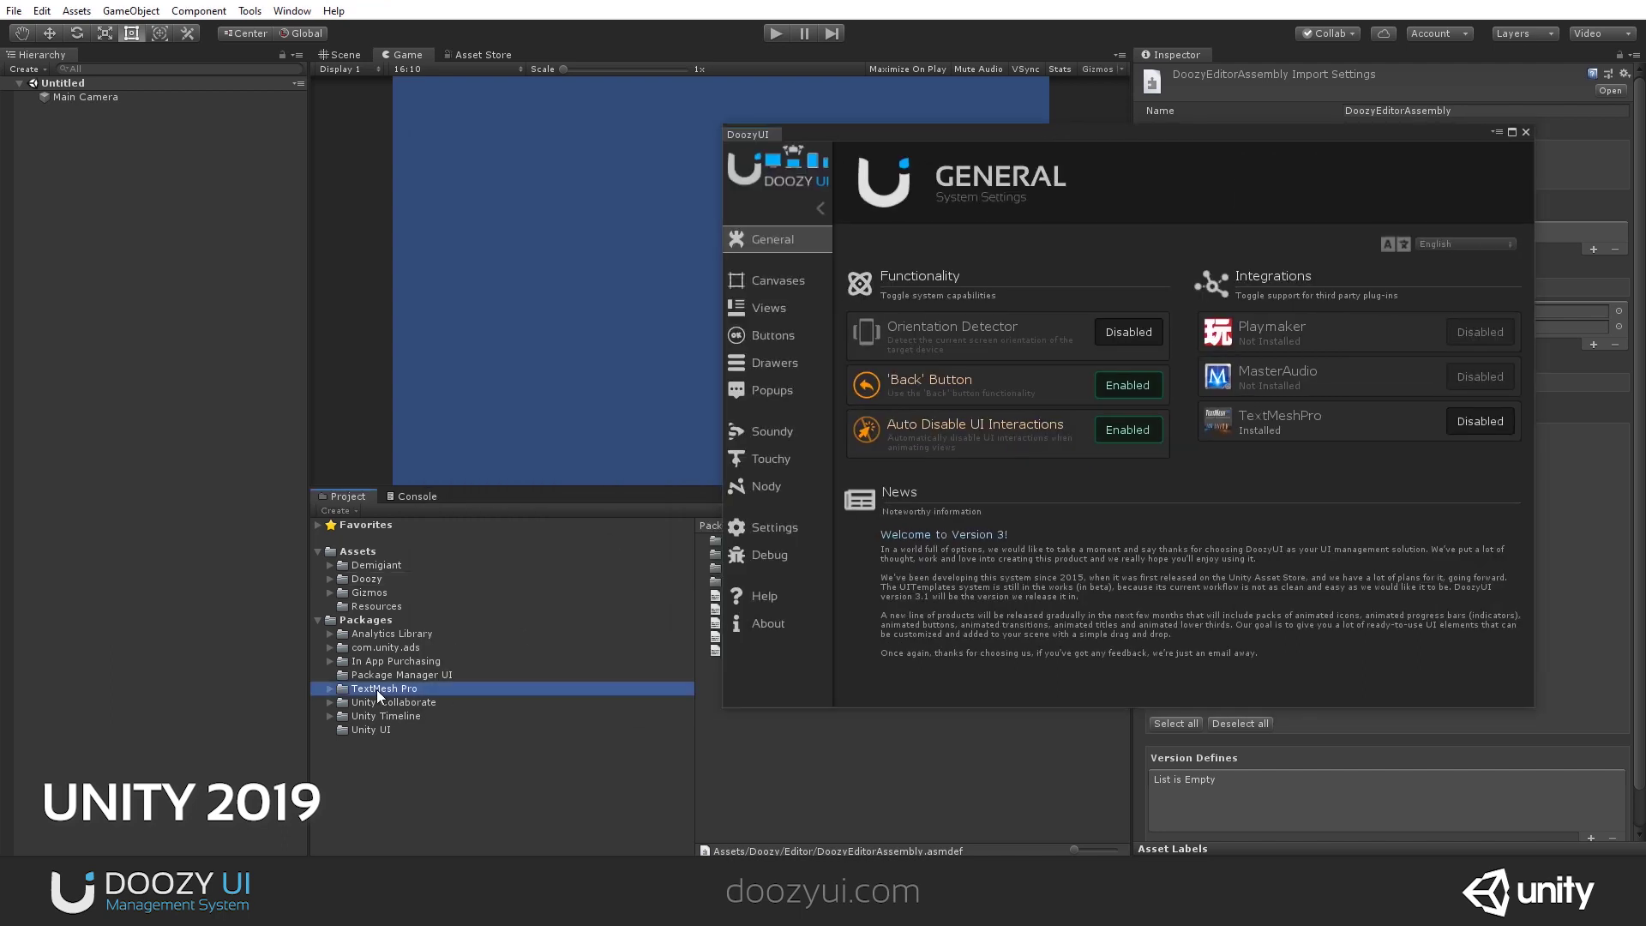
{"action": "left_click_drag", "start_coordinate": [1073, 137], "coordinate": [781, 125]}
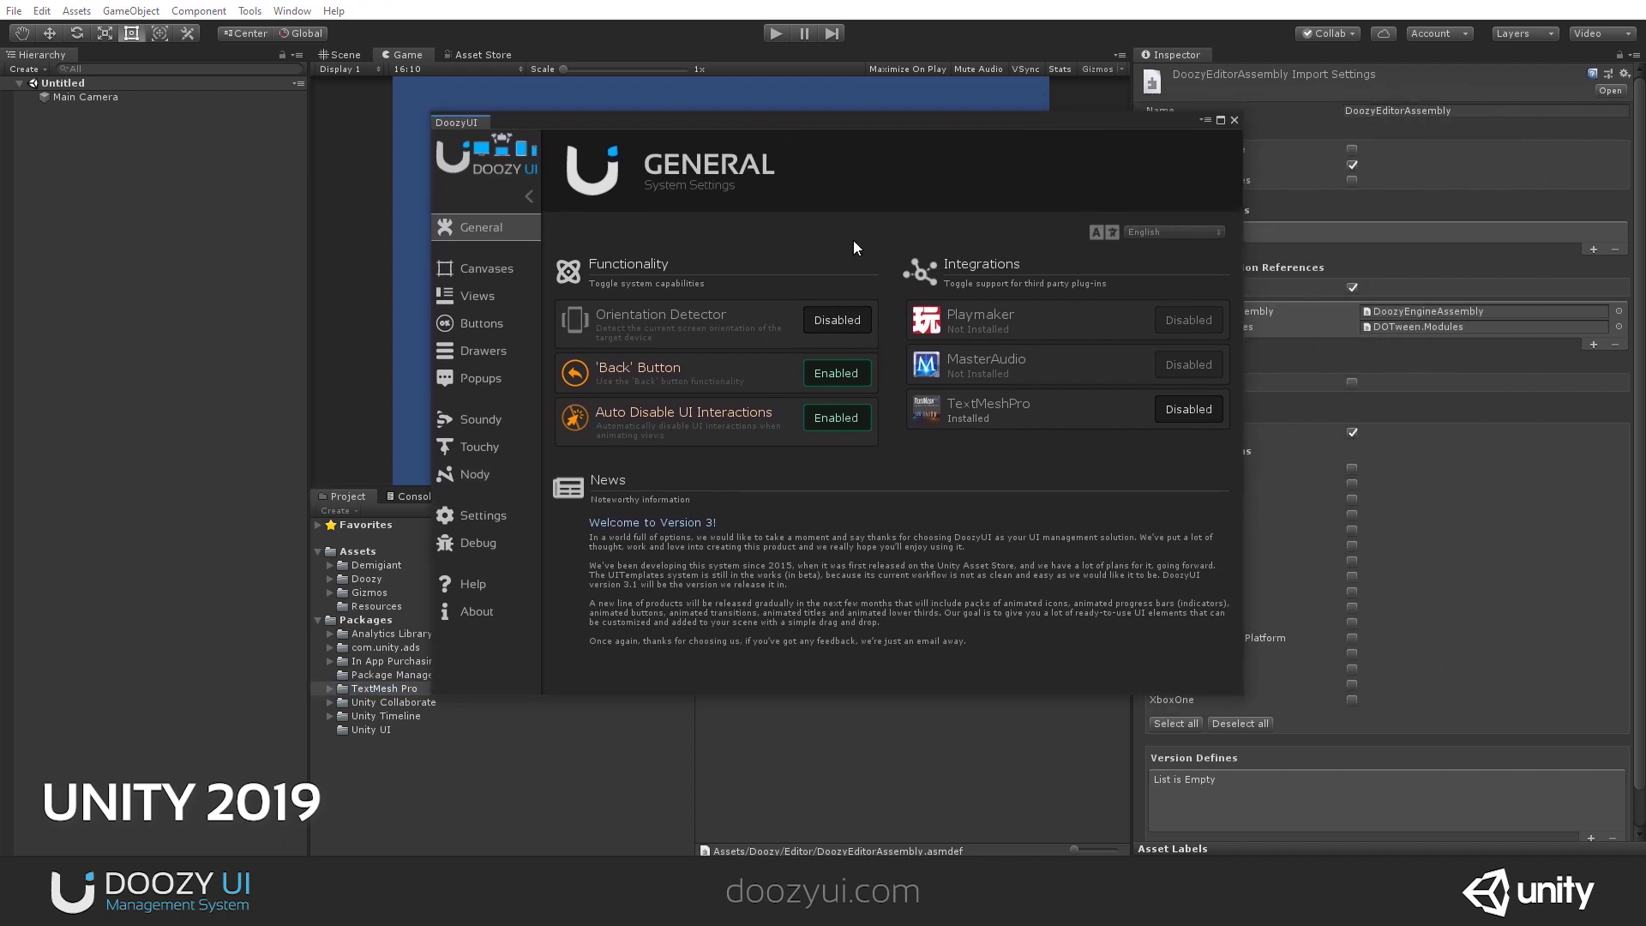
Enable the TextMeshPro integration in DoozyUI's general settings, close the window, and check the console.
{"action": "left_click", "coordinate": [1164, 415]}
{"action": "left_click", "coordinate": [862, 474]}
{"action": "left_click", "coordinate": [1234, 120]}
{"action": "left_click", "coordinate": [416, 497]}
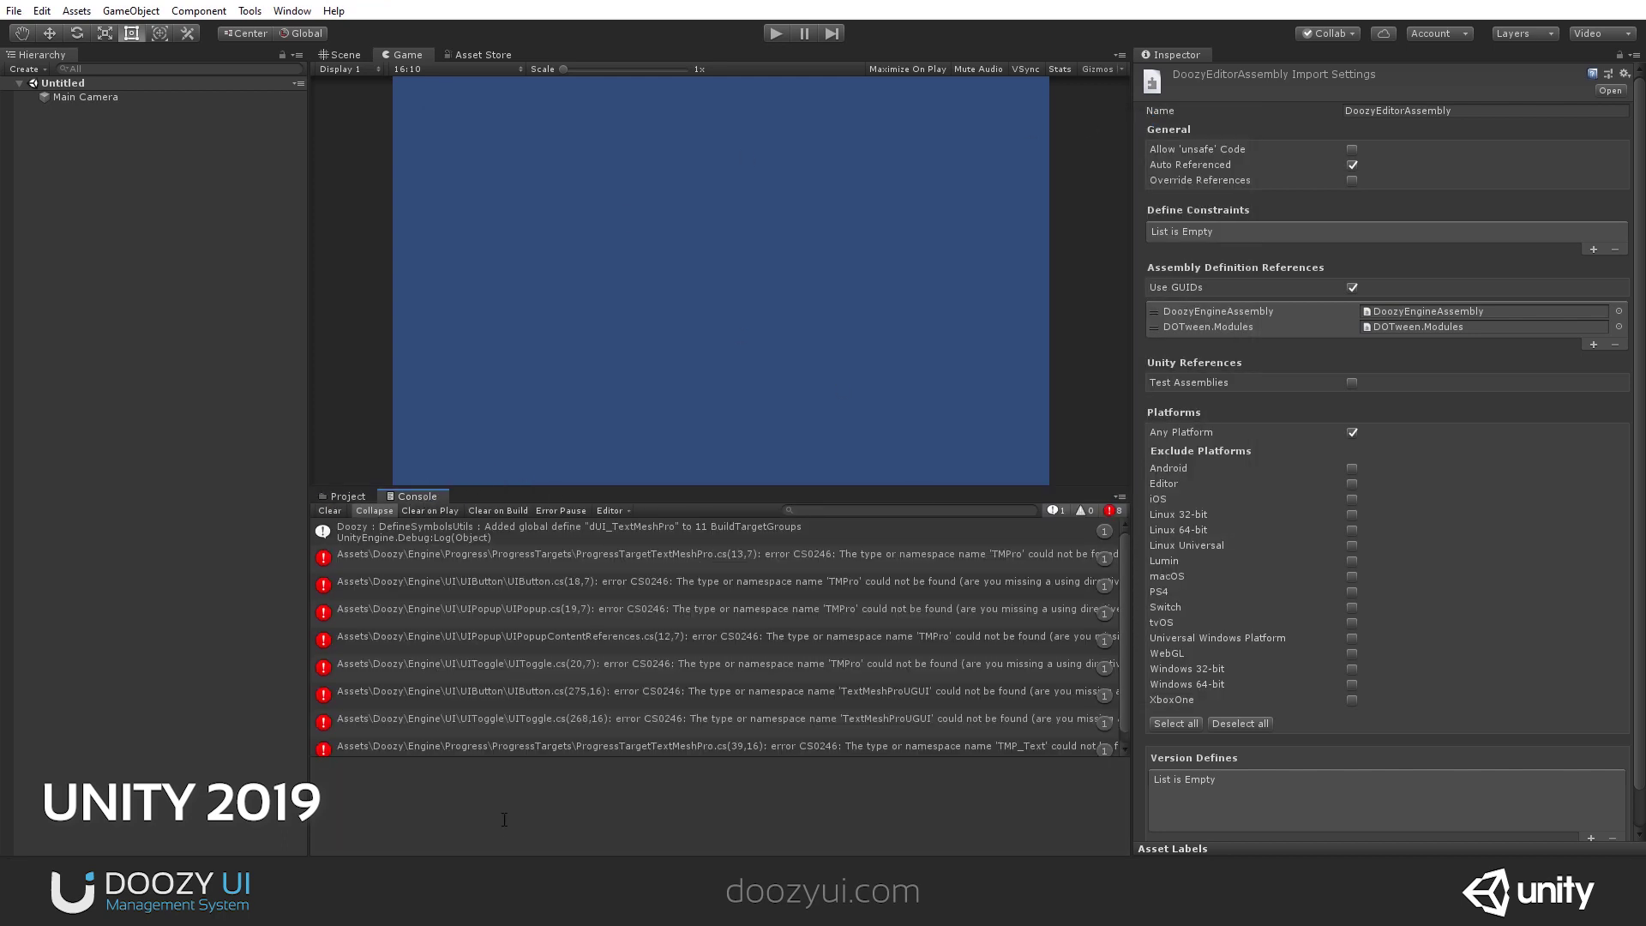
Add Unity.TextMeshPro to the assembly definition references of DoozyEngineAssembly in the Doozy/Engine folder and apply the change.
{"action": "left_click", "coordinate": [348, 497]}
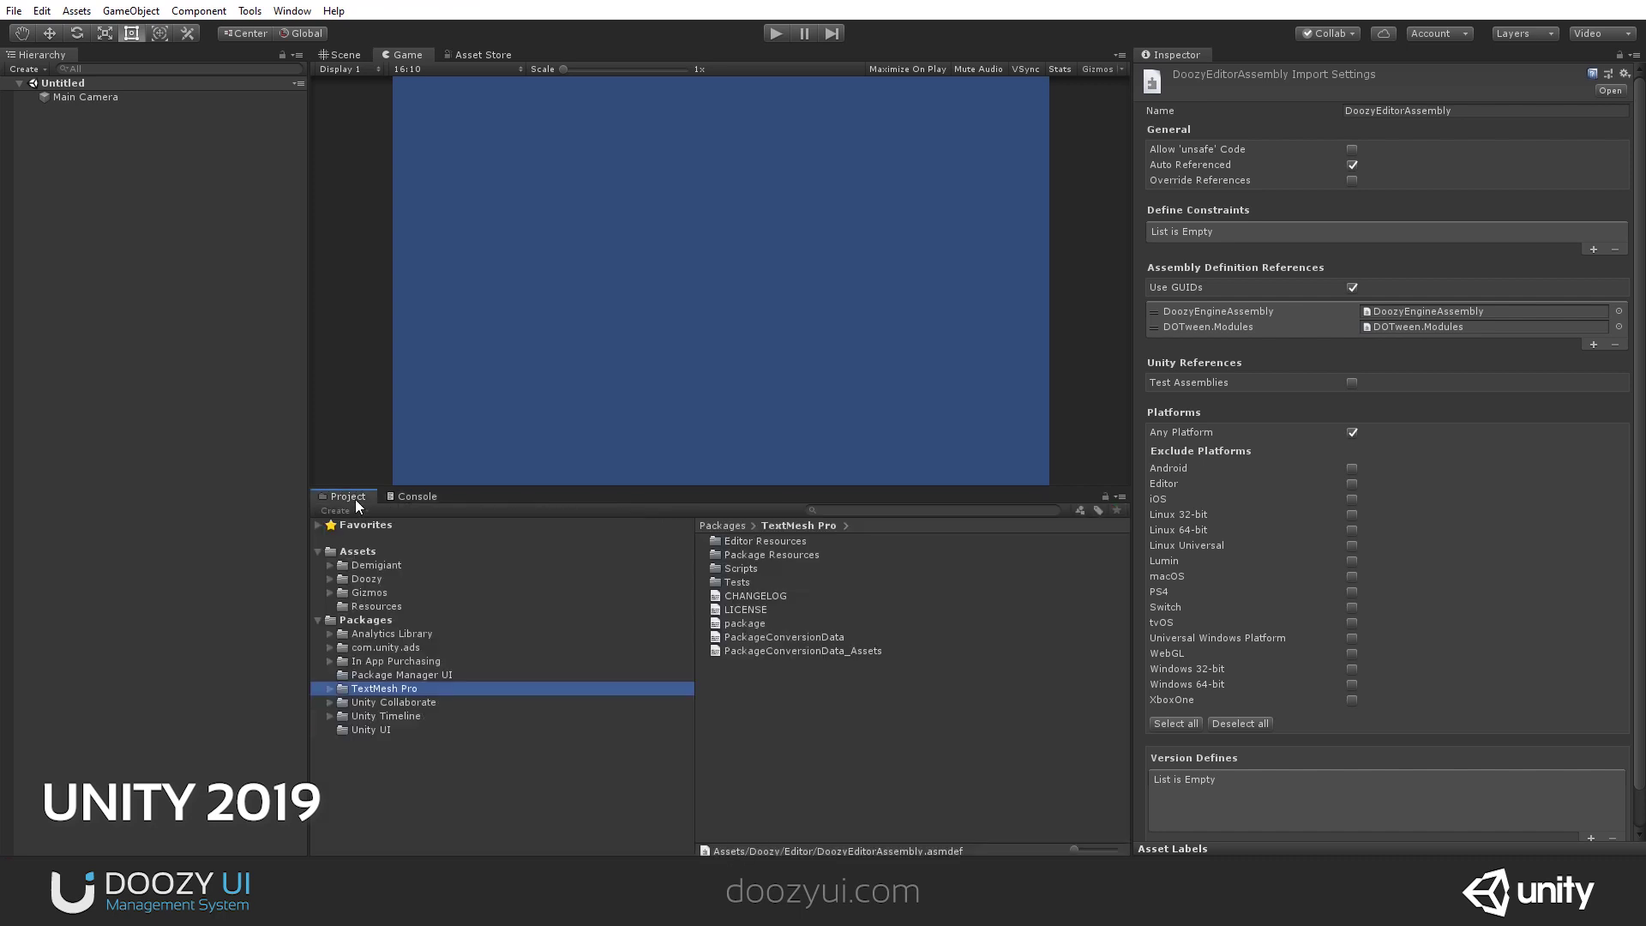
{"action": "left_click", "coordinate": [366, 579]}
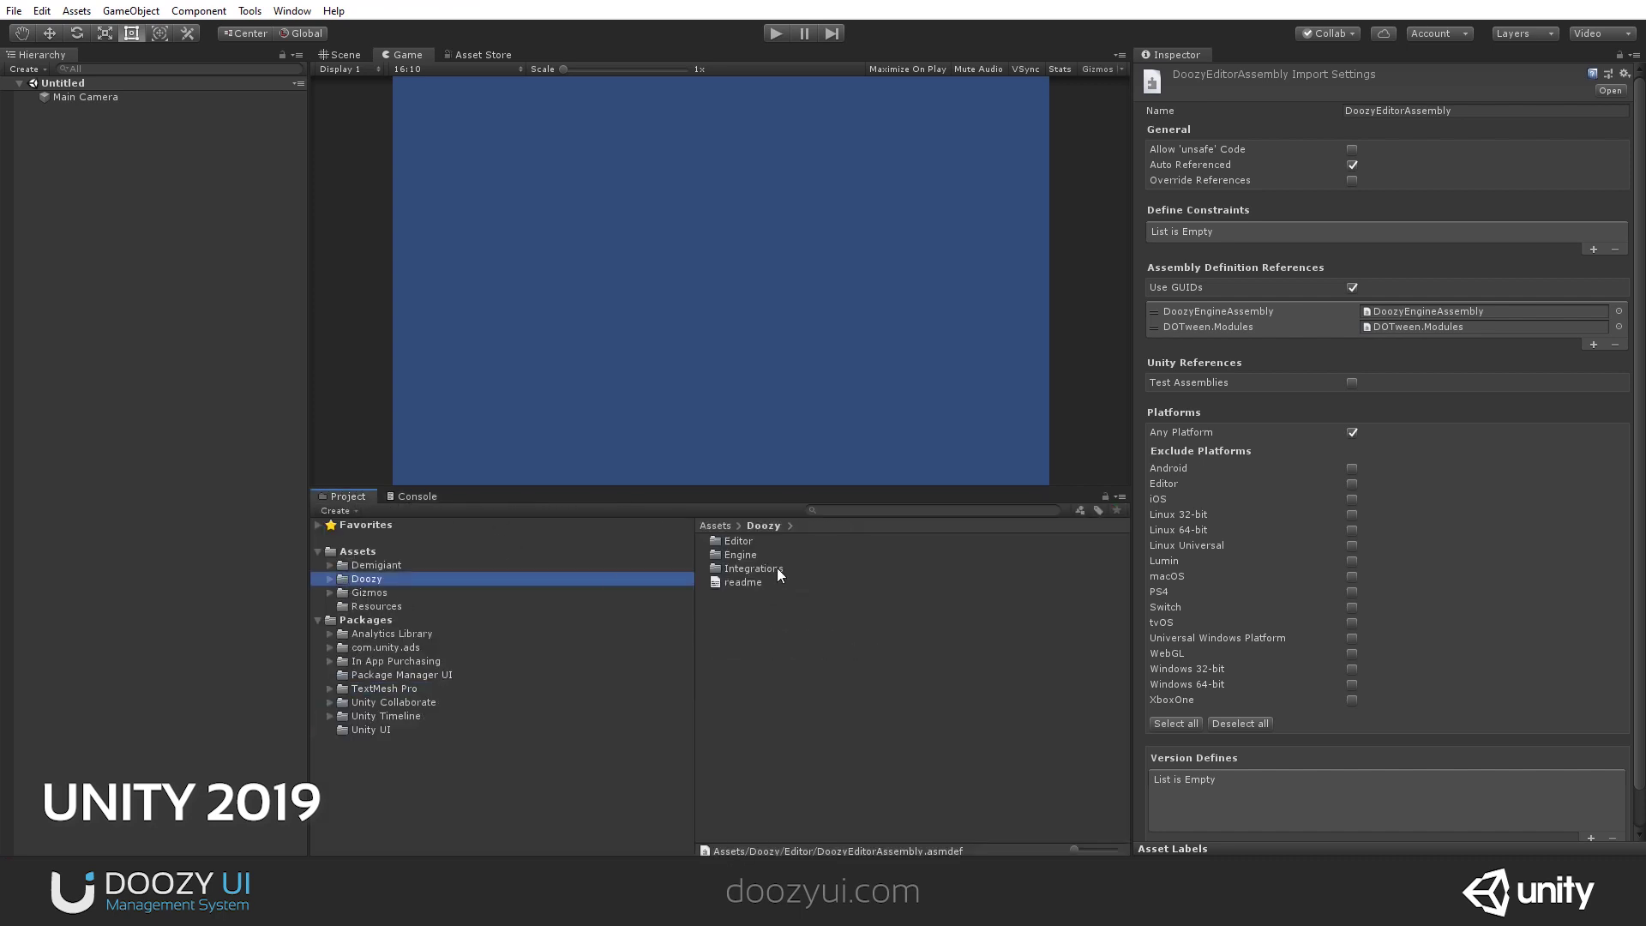
{"action": "double_click", "coordinate": [740, 555]}
{"action": "left_click", "coordinate": [818, 759]}
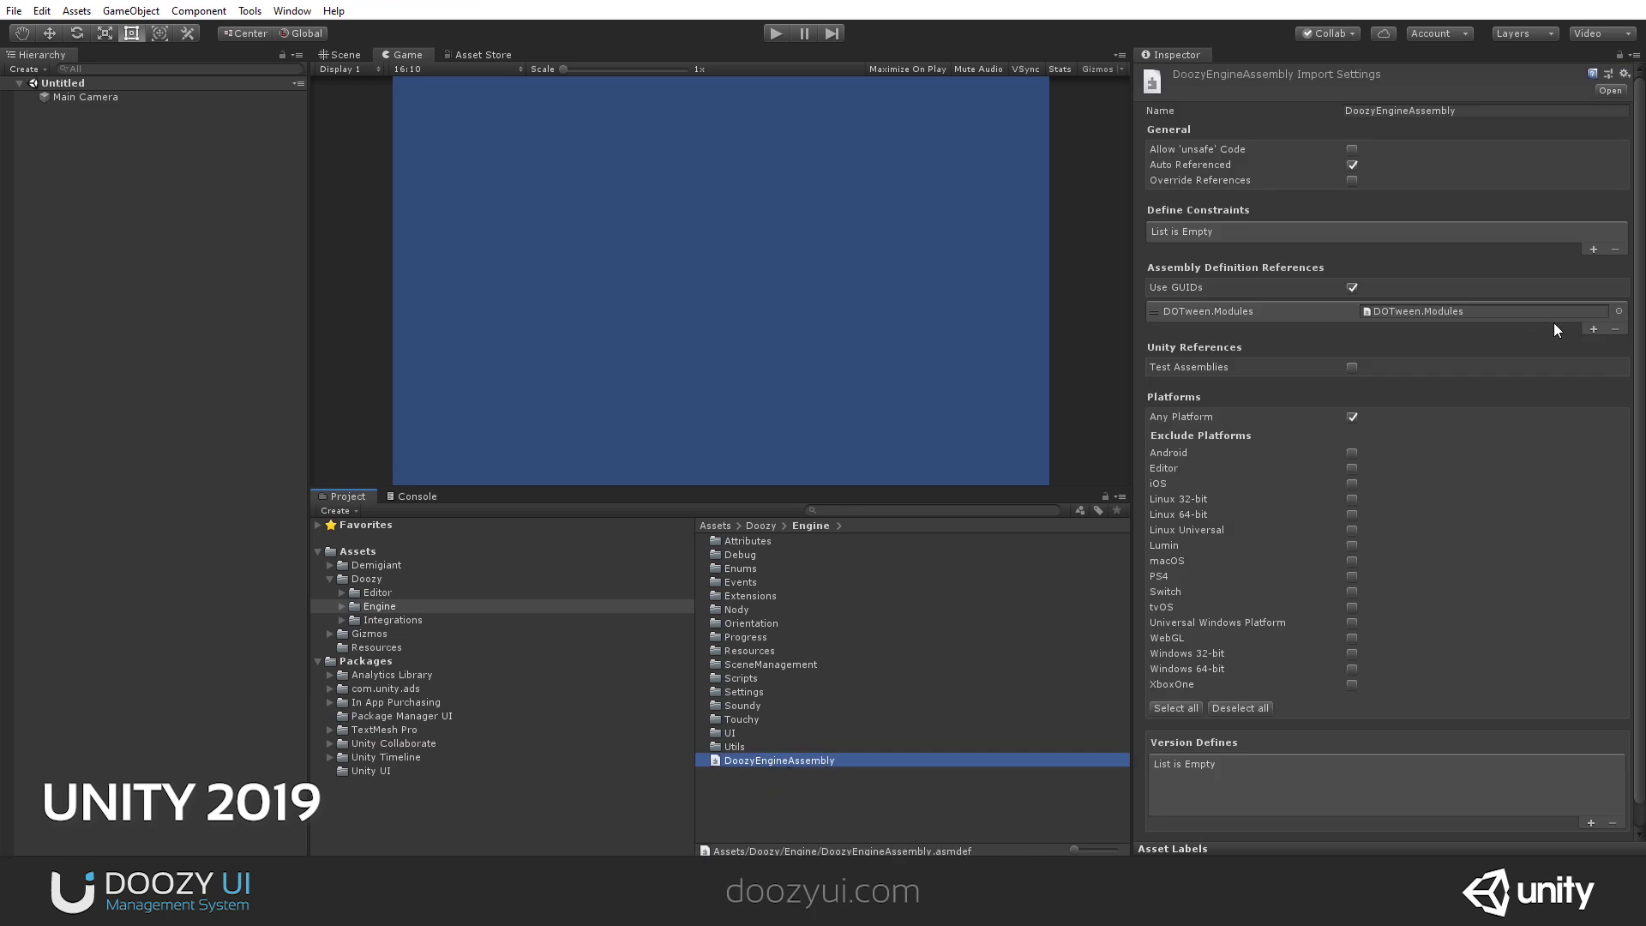
{"action": "left_click", "coordinate": [1593, 329]}
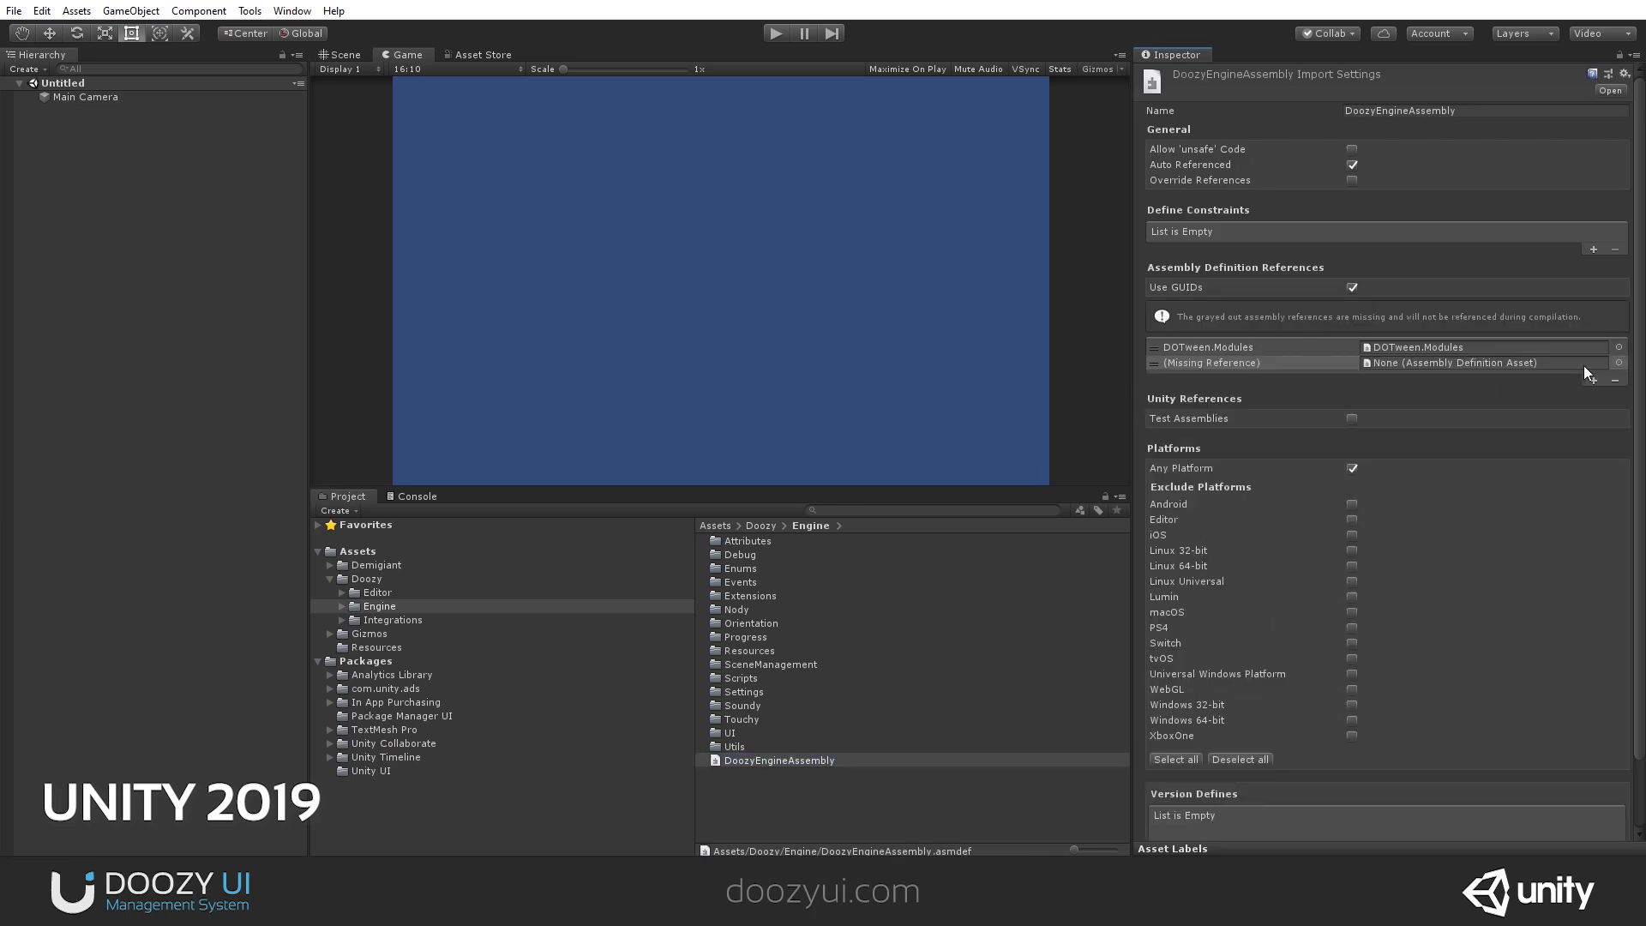
{"action": "left_click", "coordinate": [1618, 363]}
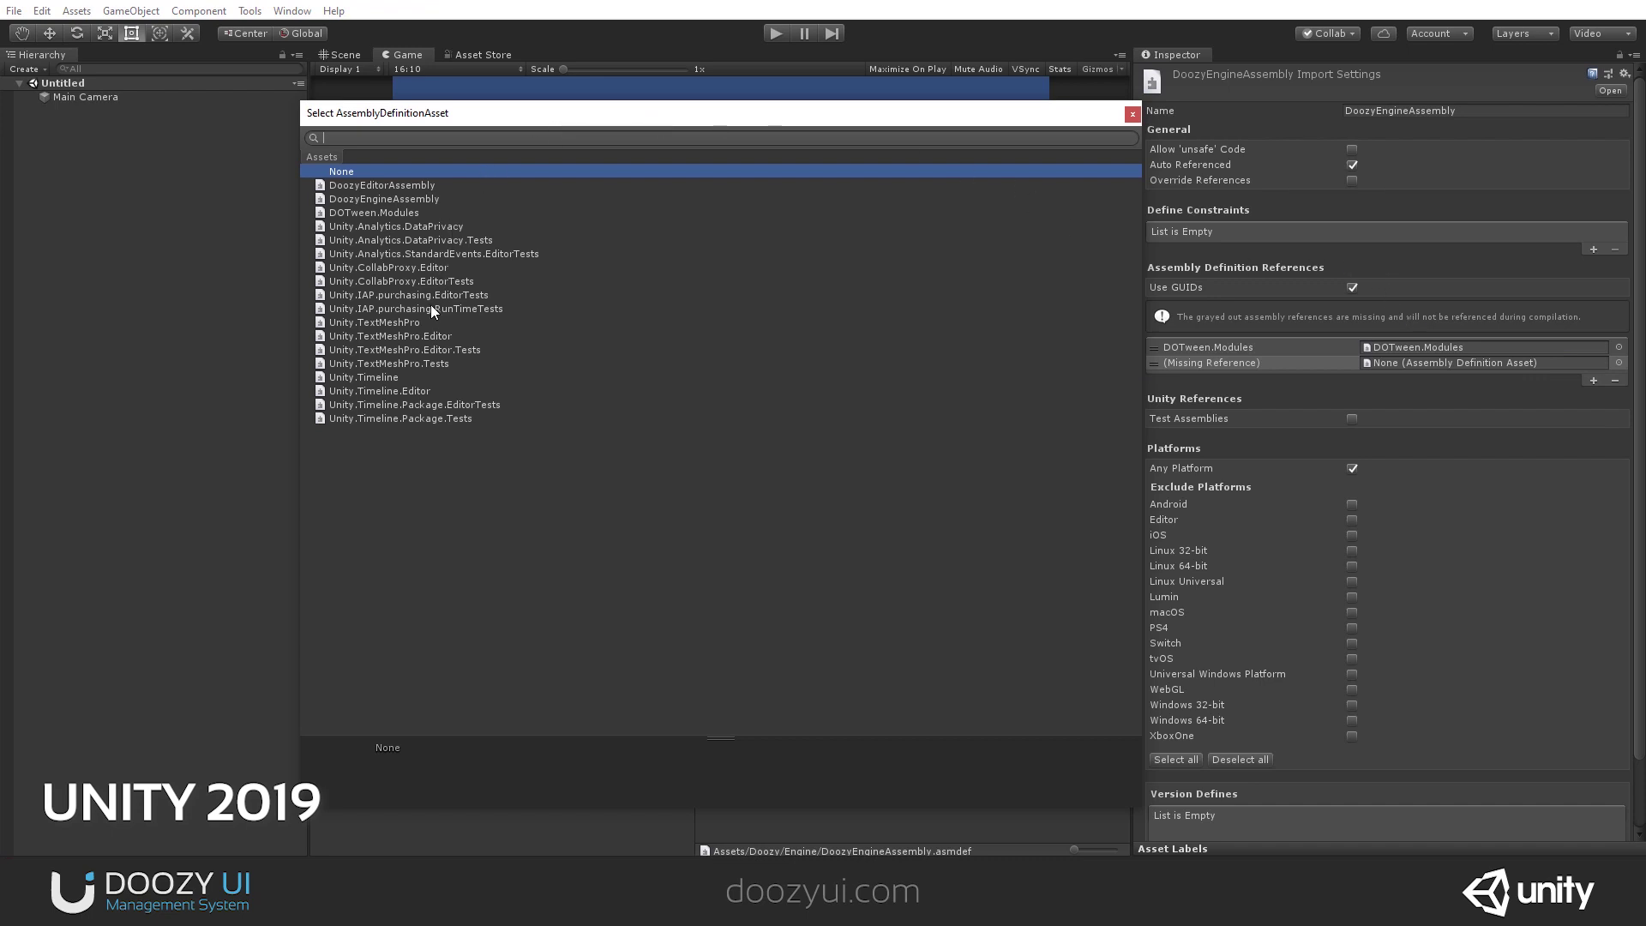
{"action": "left_click", "coordinate": [410, 322]}
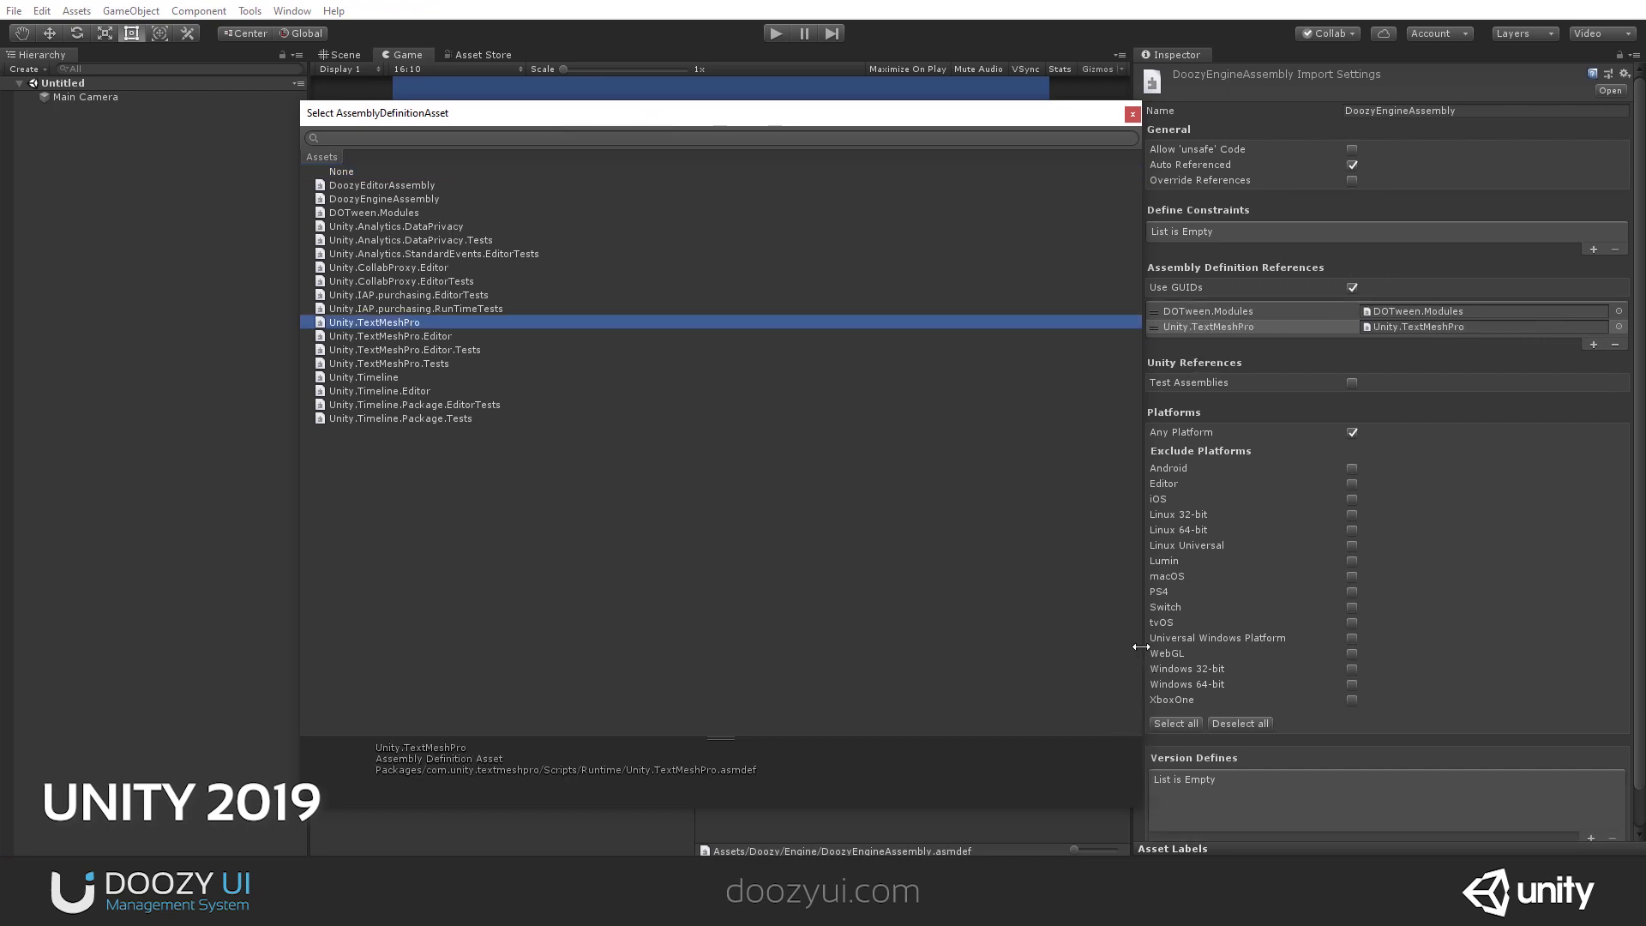
{"action": "key", "text": "Return"}
{"action": "scroll", "coordinate": [1422, 454], "scroll_direction": "down", "scroll_amount": 1}
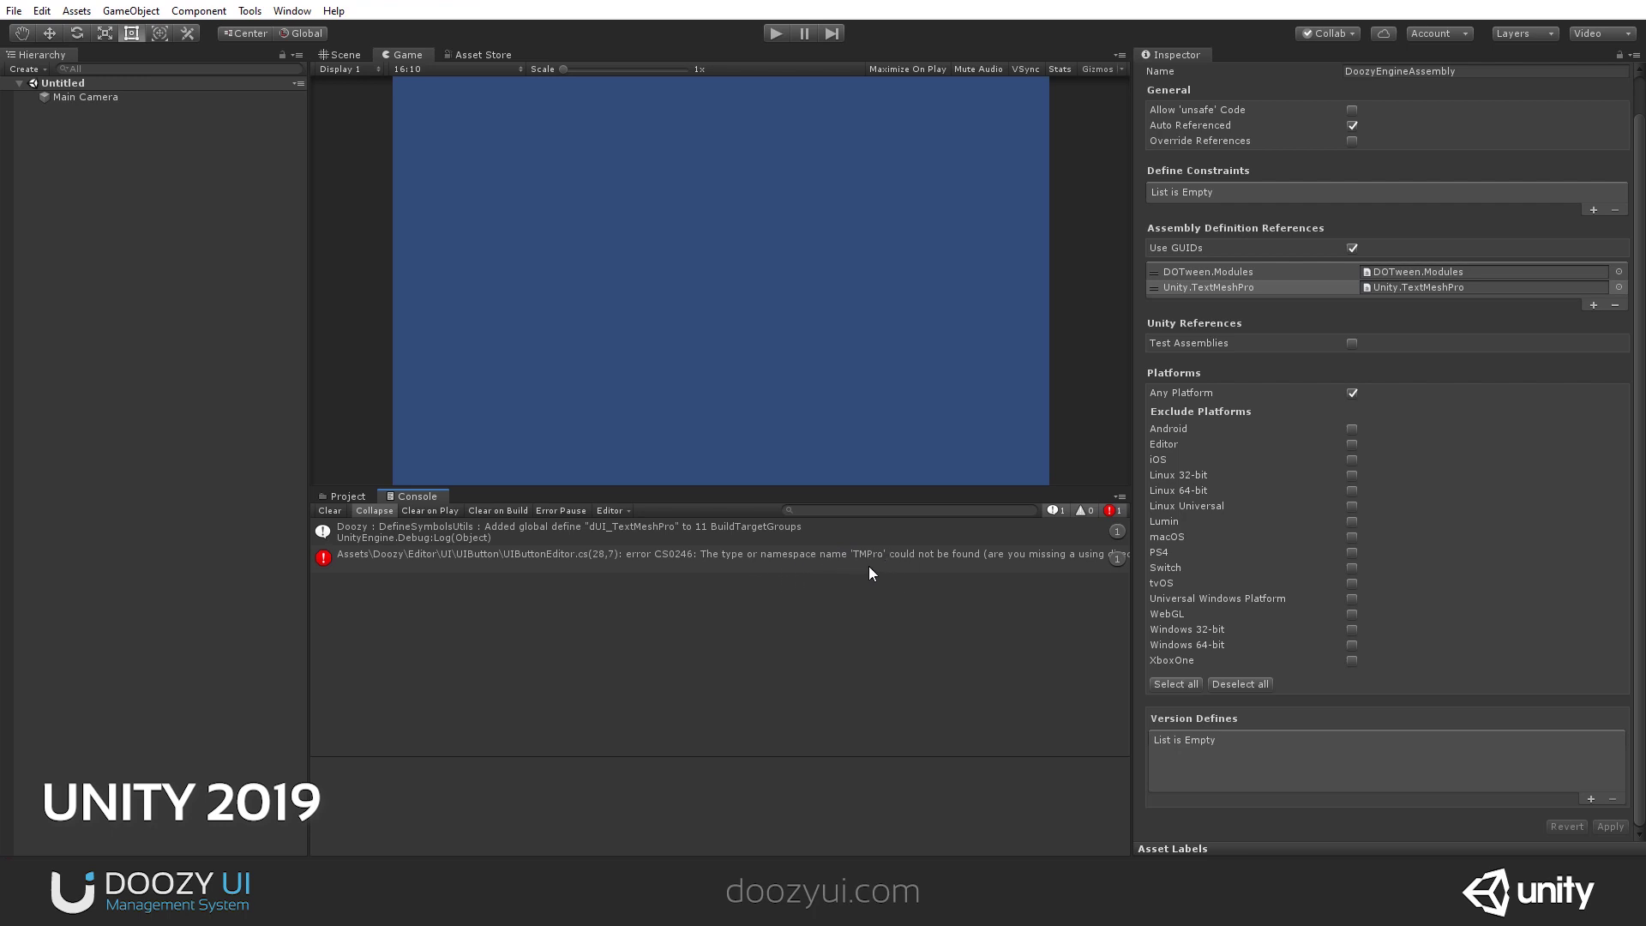
Add Unity.TextMeshPro as the third assembly definition reference of DoozyEditorAssembly, apply it, and clear the console.
{"action": "left_click", "coordinate": [350, 497]}
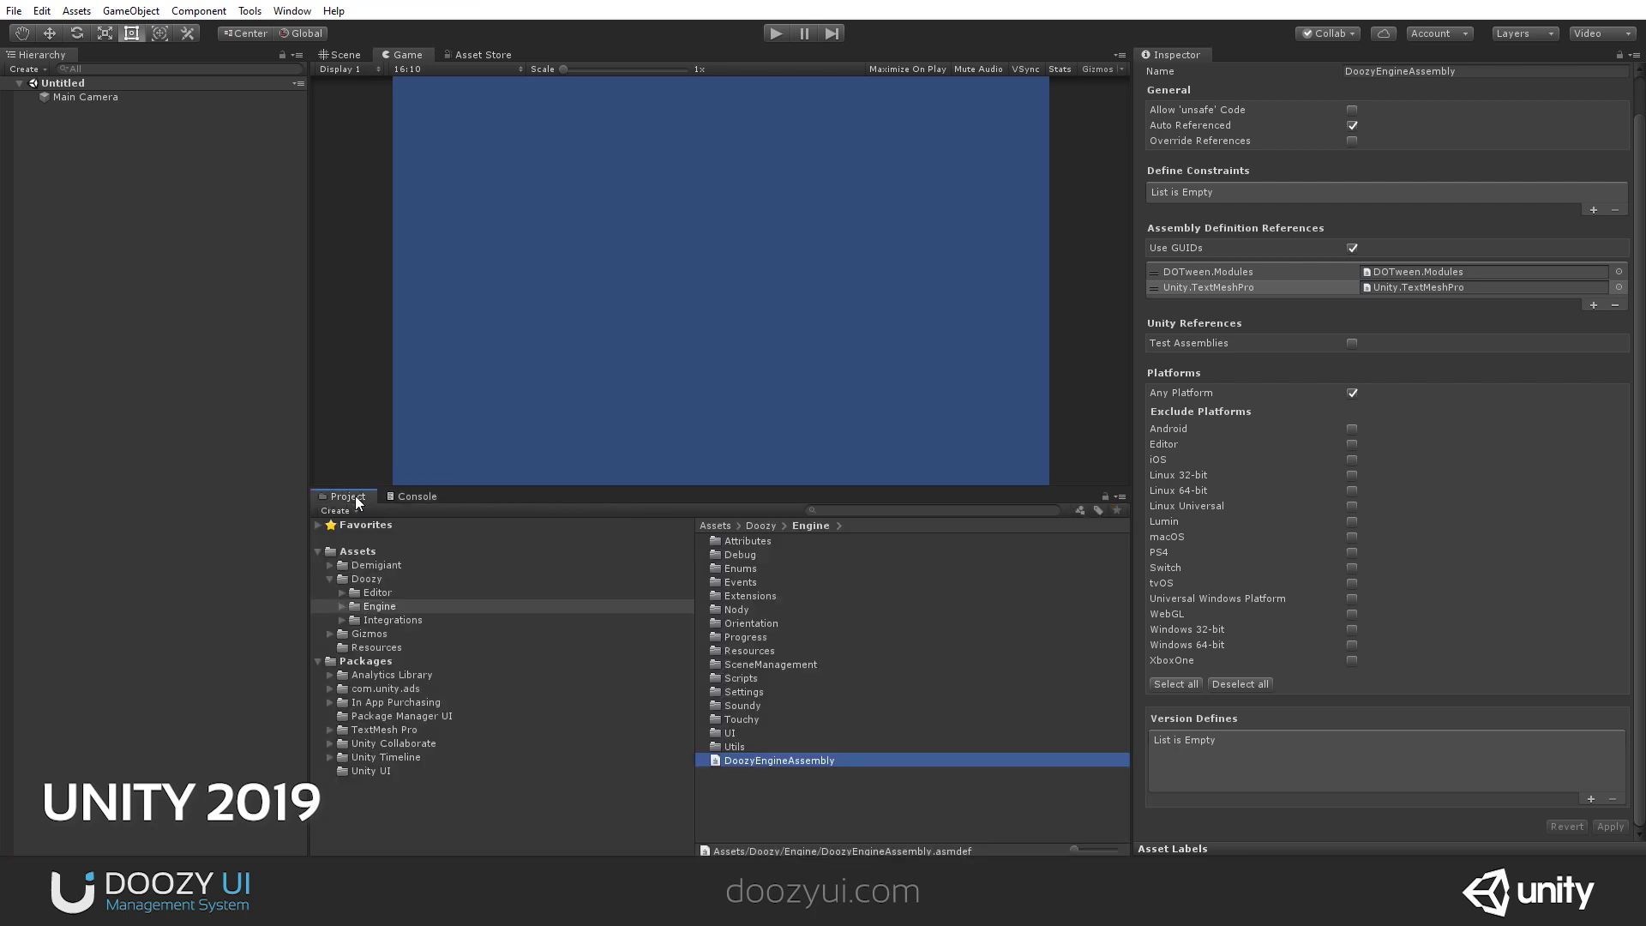
{"action": "left_click", "coordinate": [378, 593]}
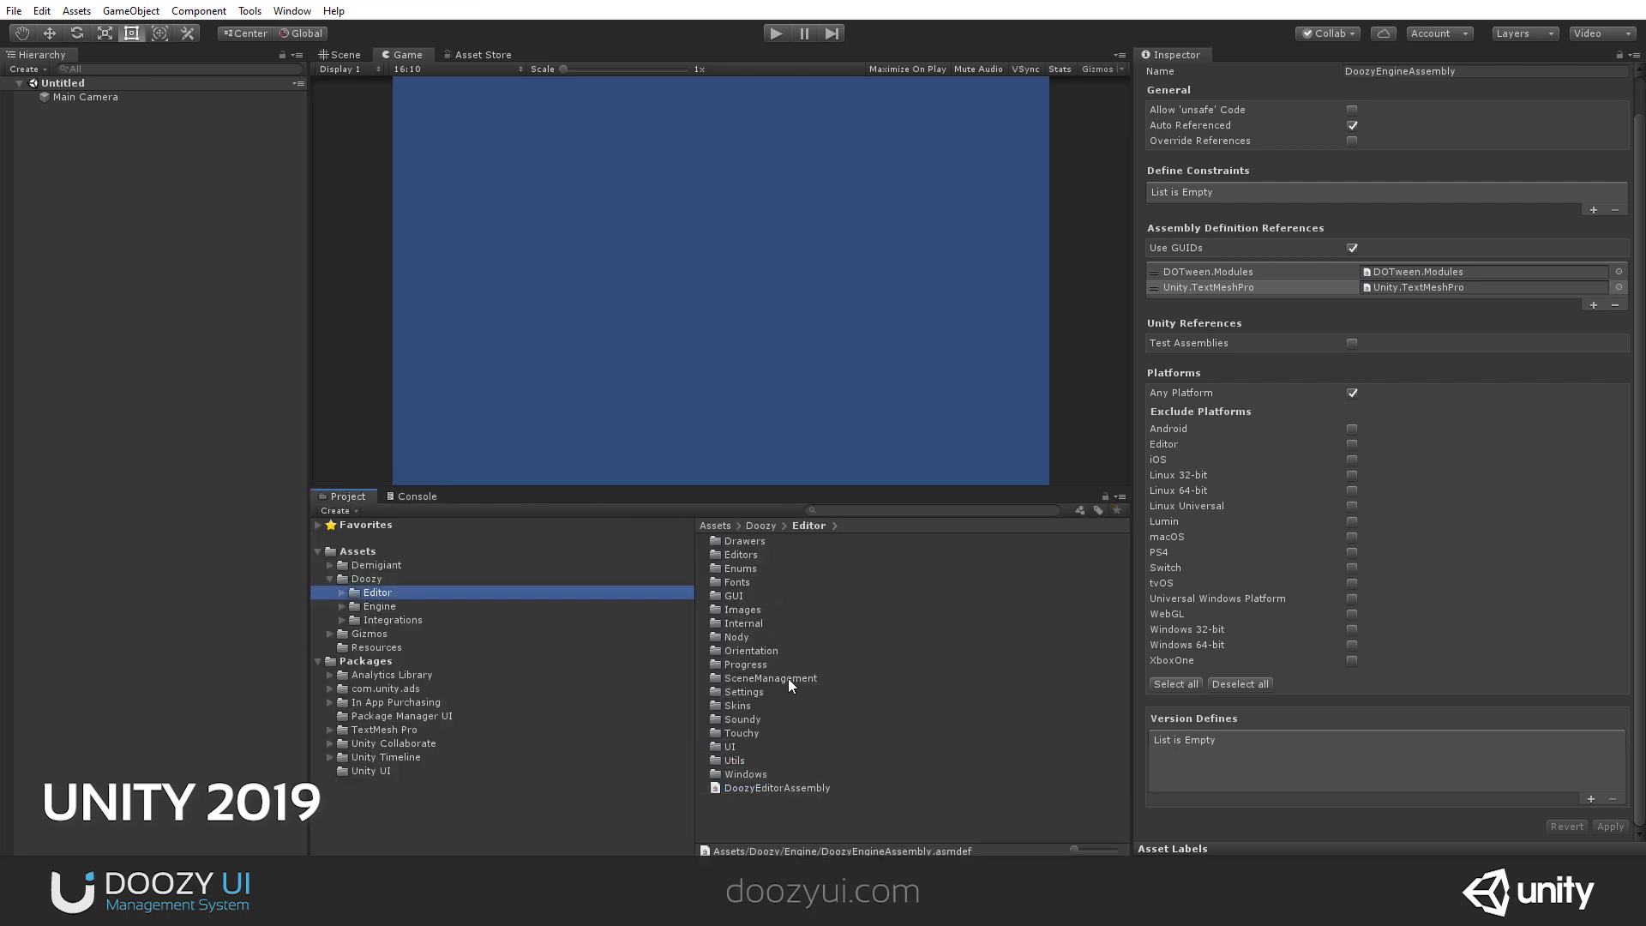
{"action": "left_click", "coordinate": [827, 787]}
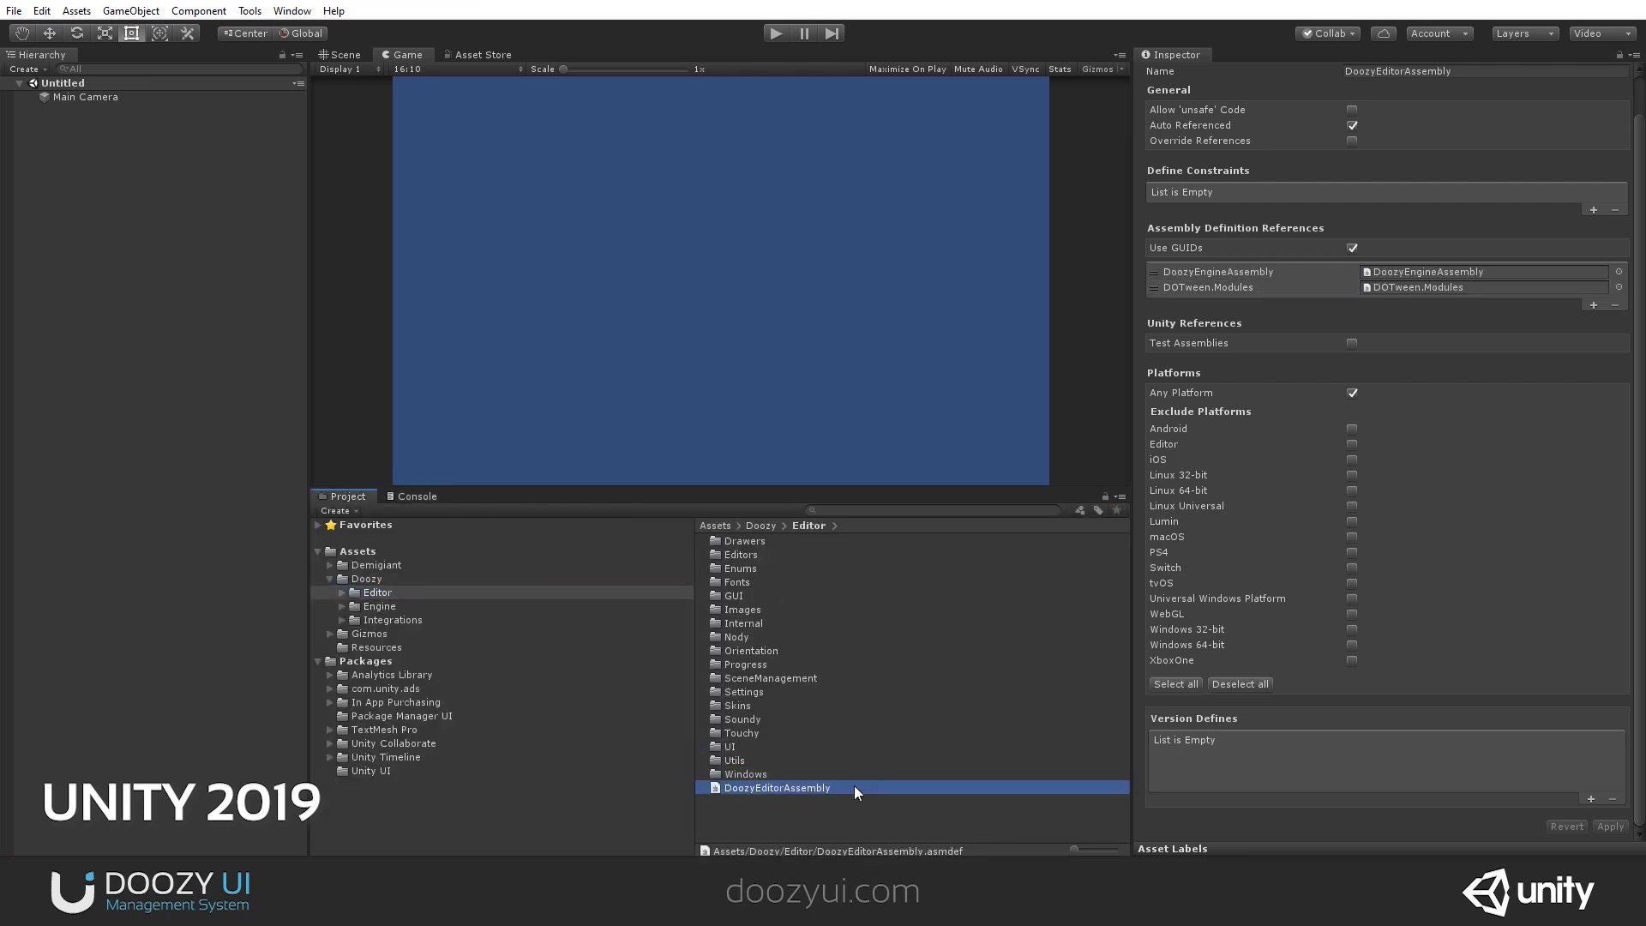
{"action": "left_click", "coordinate": [1591, 305]}
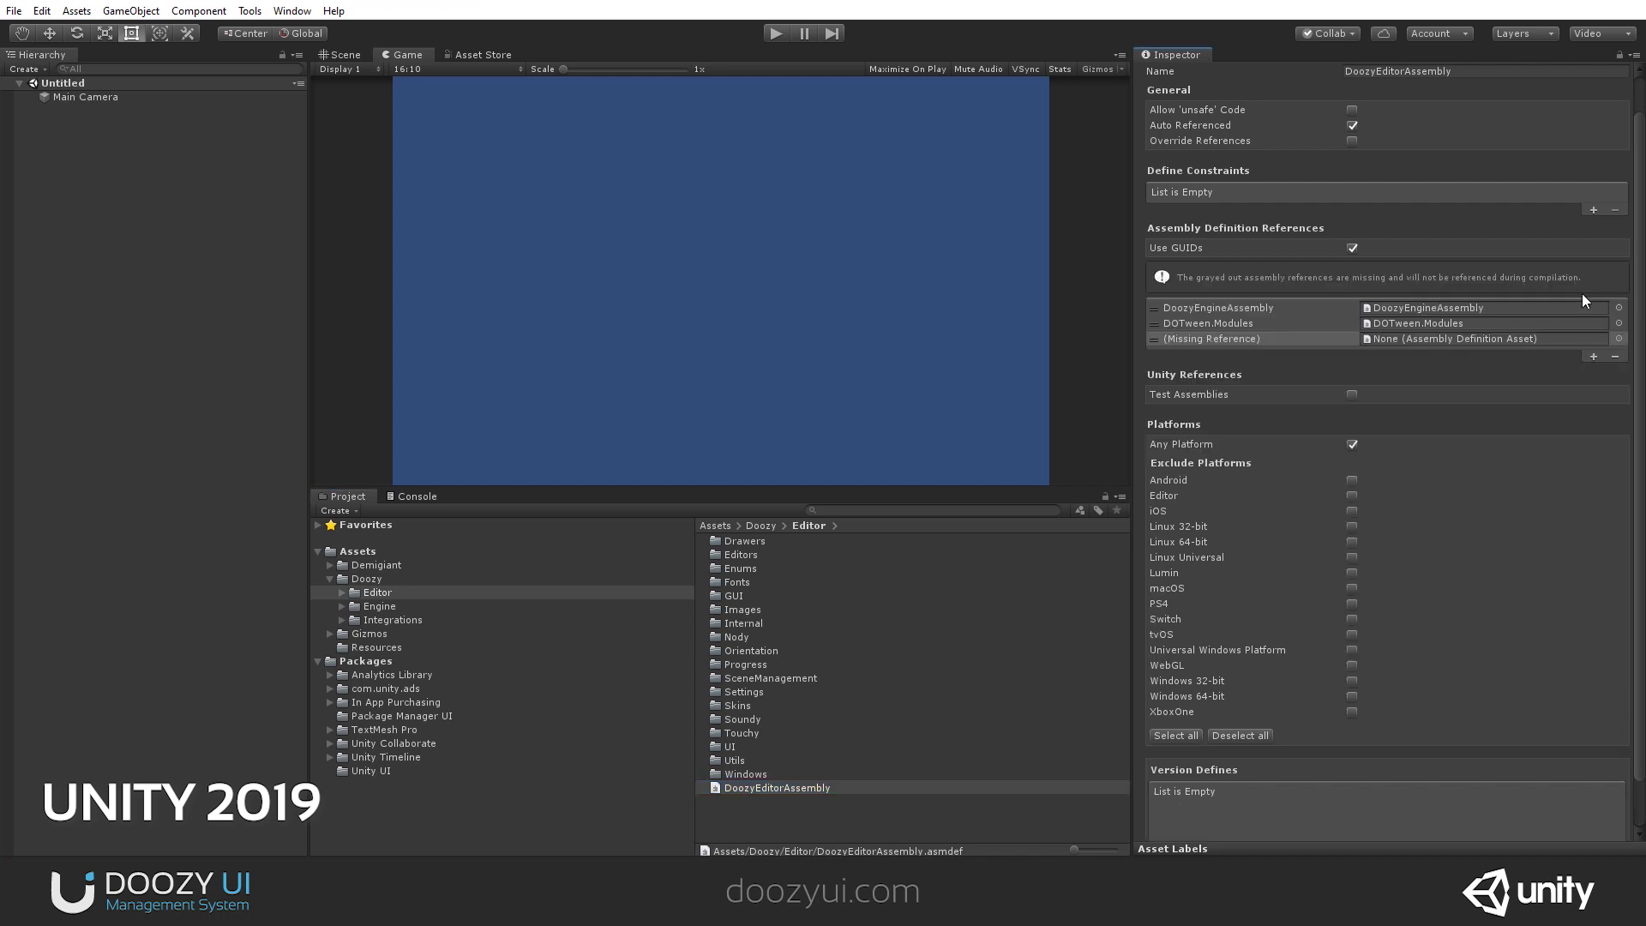
{"action": "left_click", "coordinate": [1617, 338]}
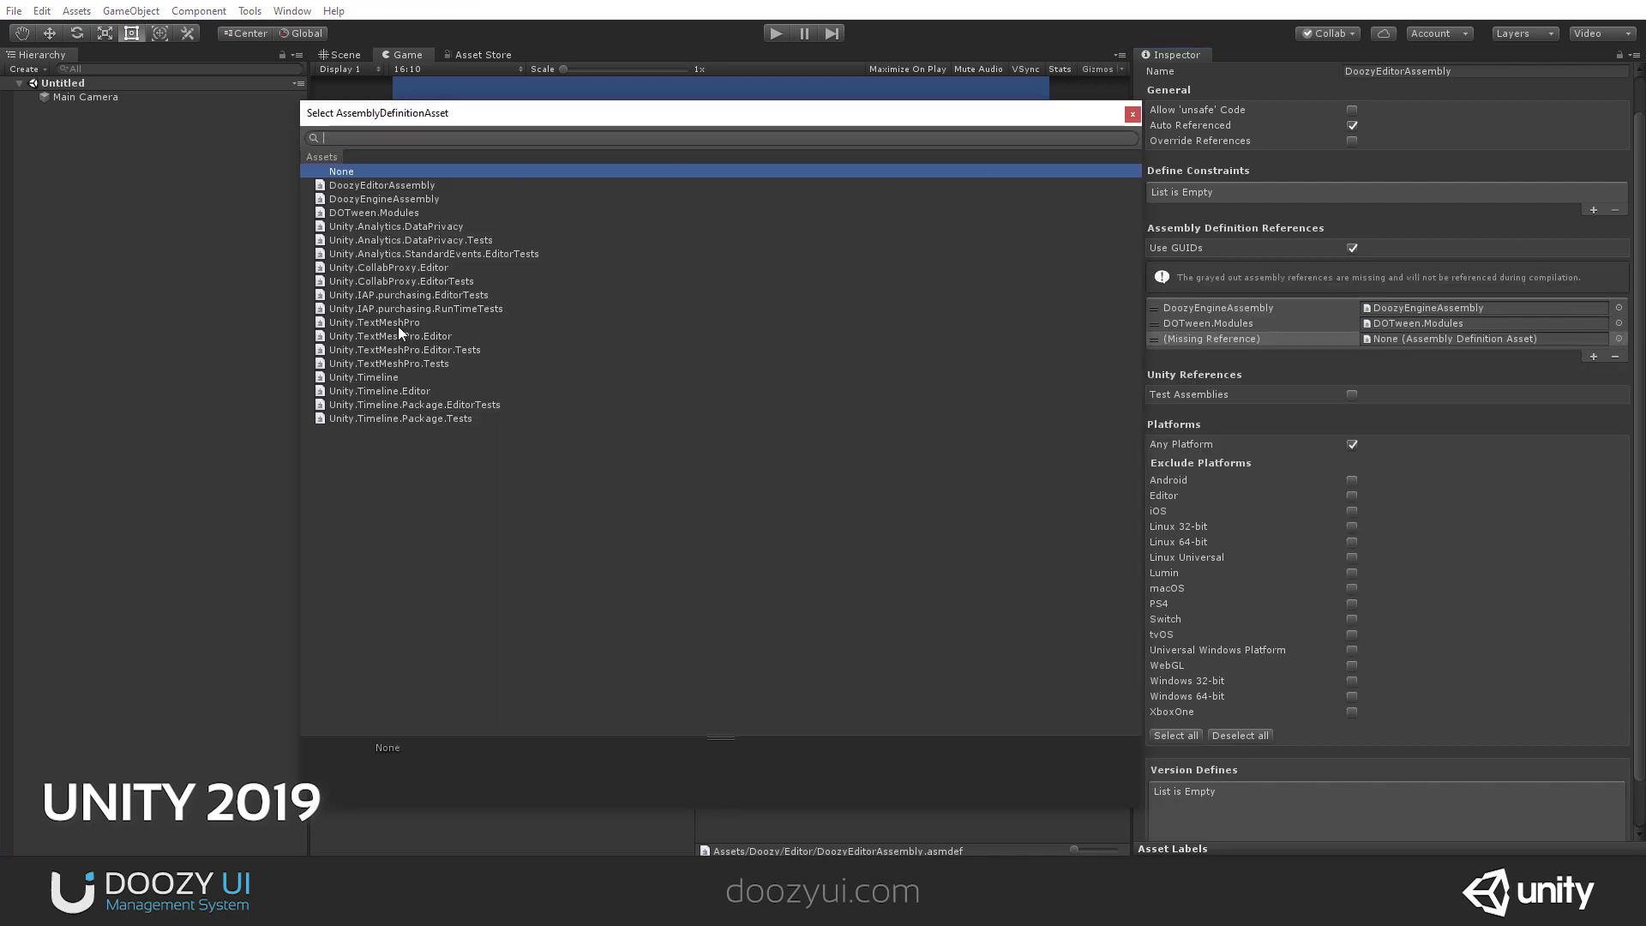
{"action": "double_click", "coordinate": [398, 324]}
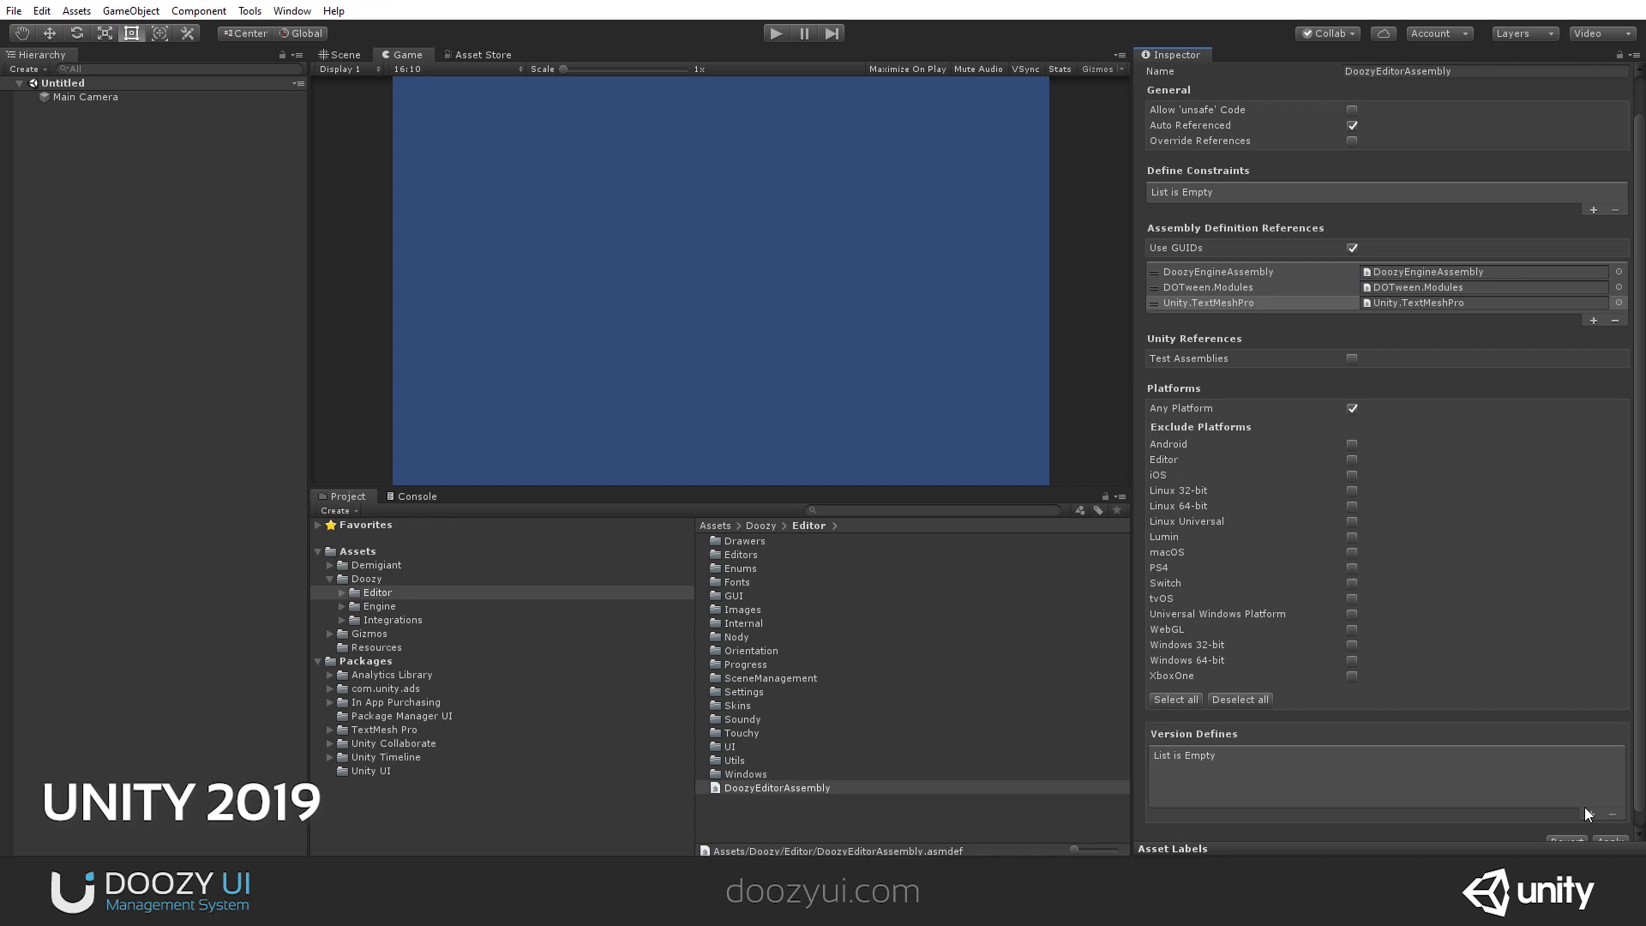
{"action": "scroll", "coordinate": [1591, 768], "scroll_direction": "down", "scroll_amount": 1}
{"action": "left_click", "coordinate": [1609, 827]}
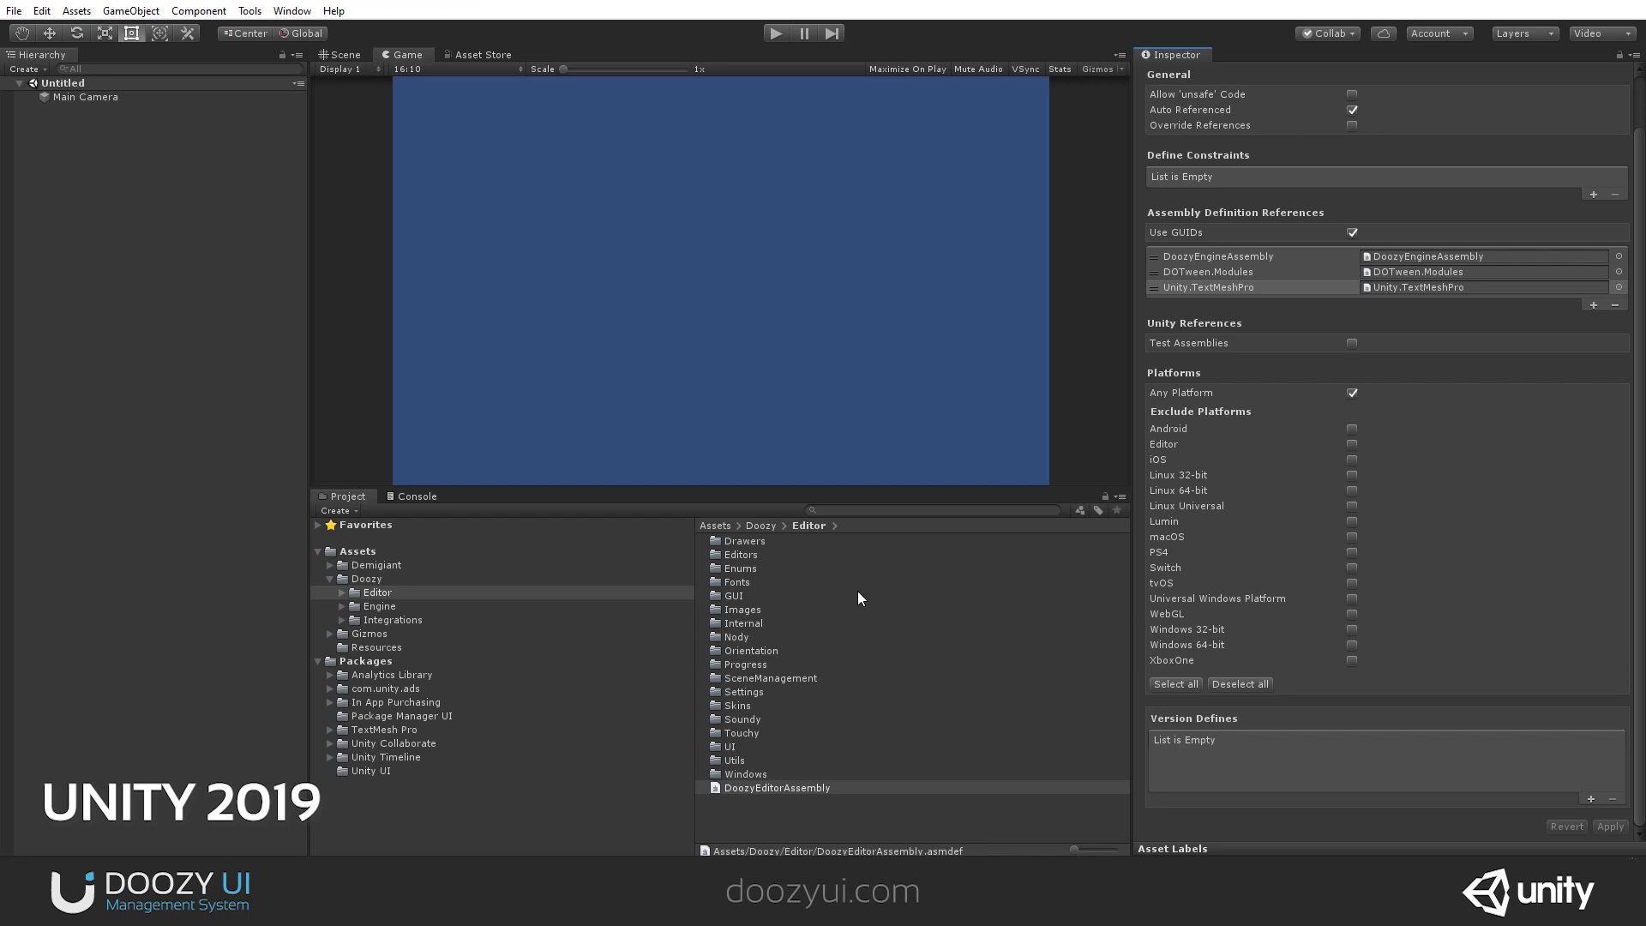
{"action": "left_click", "coordinate": [427, 499]}
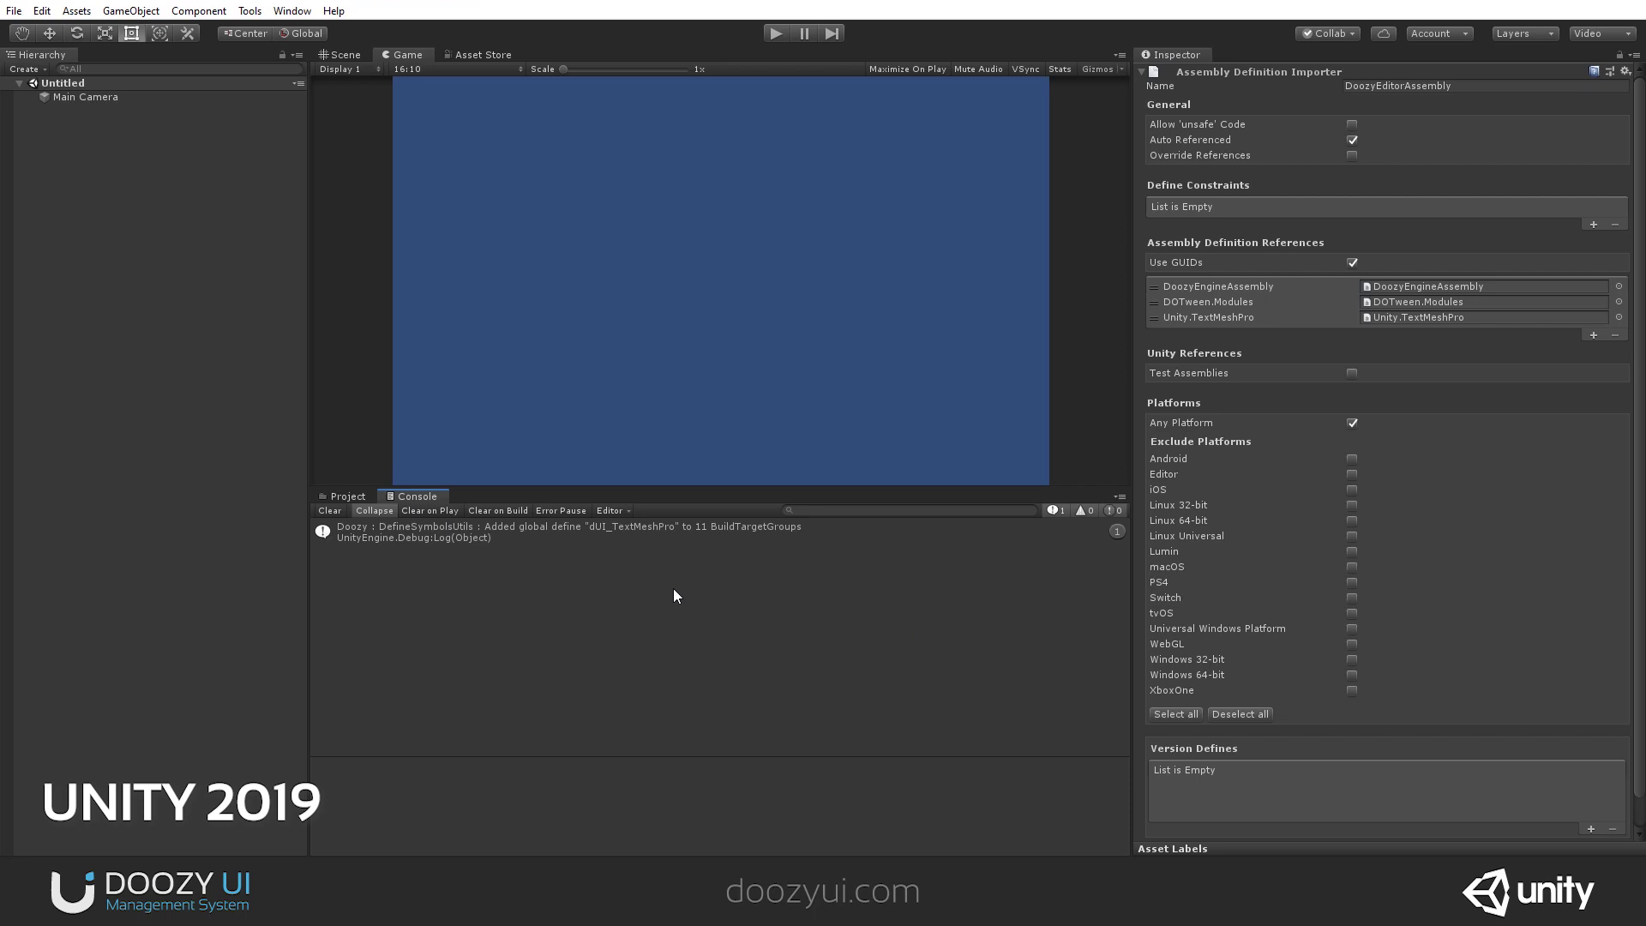
{"action": "left_click", "coordinate": [329, 510]}
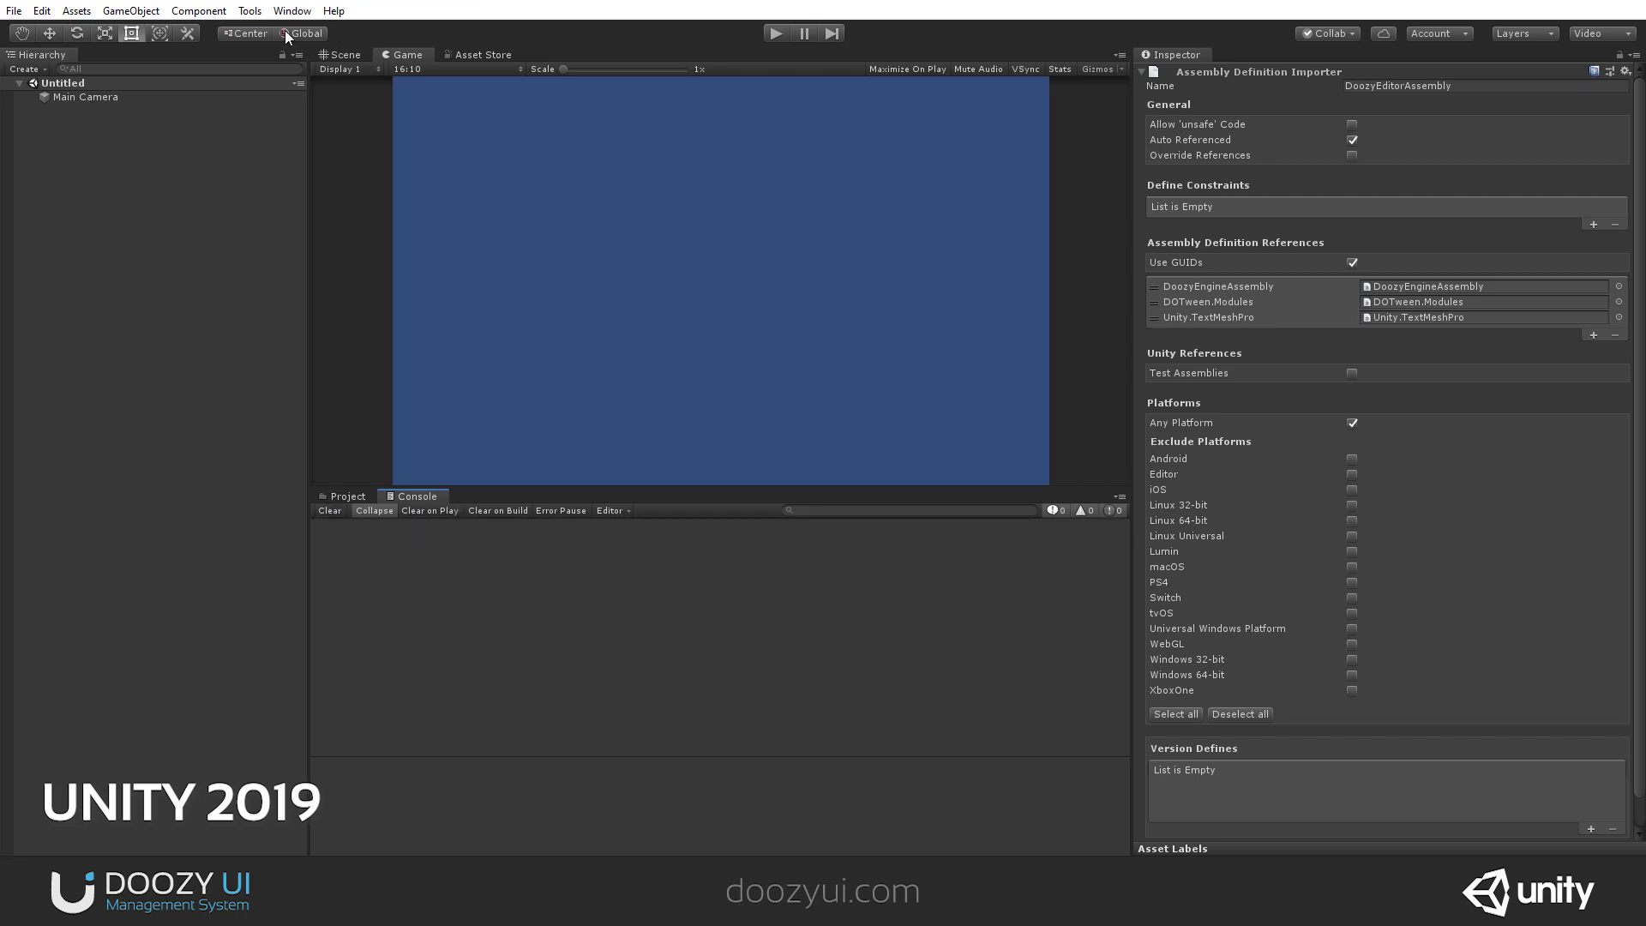
Review the TextMeshPro integration in DoozyUI's general settings, close the window, and briefly run the scene in play mode.
{"action": "left_click", "coordinate": [250, 10]}
{"action": "mouse_move", "coordinate": [291, 31]}
{"action": "left_click", "coordinate": [428, 33]}
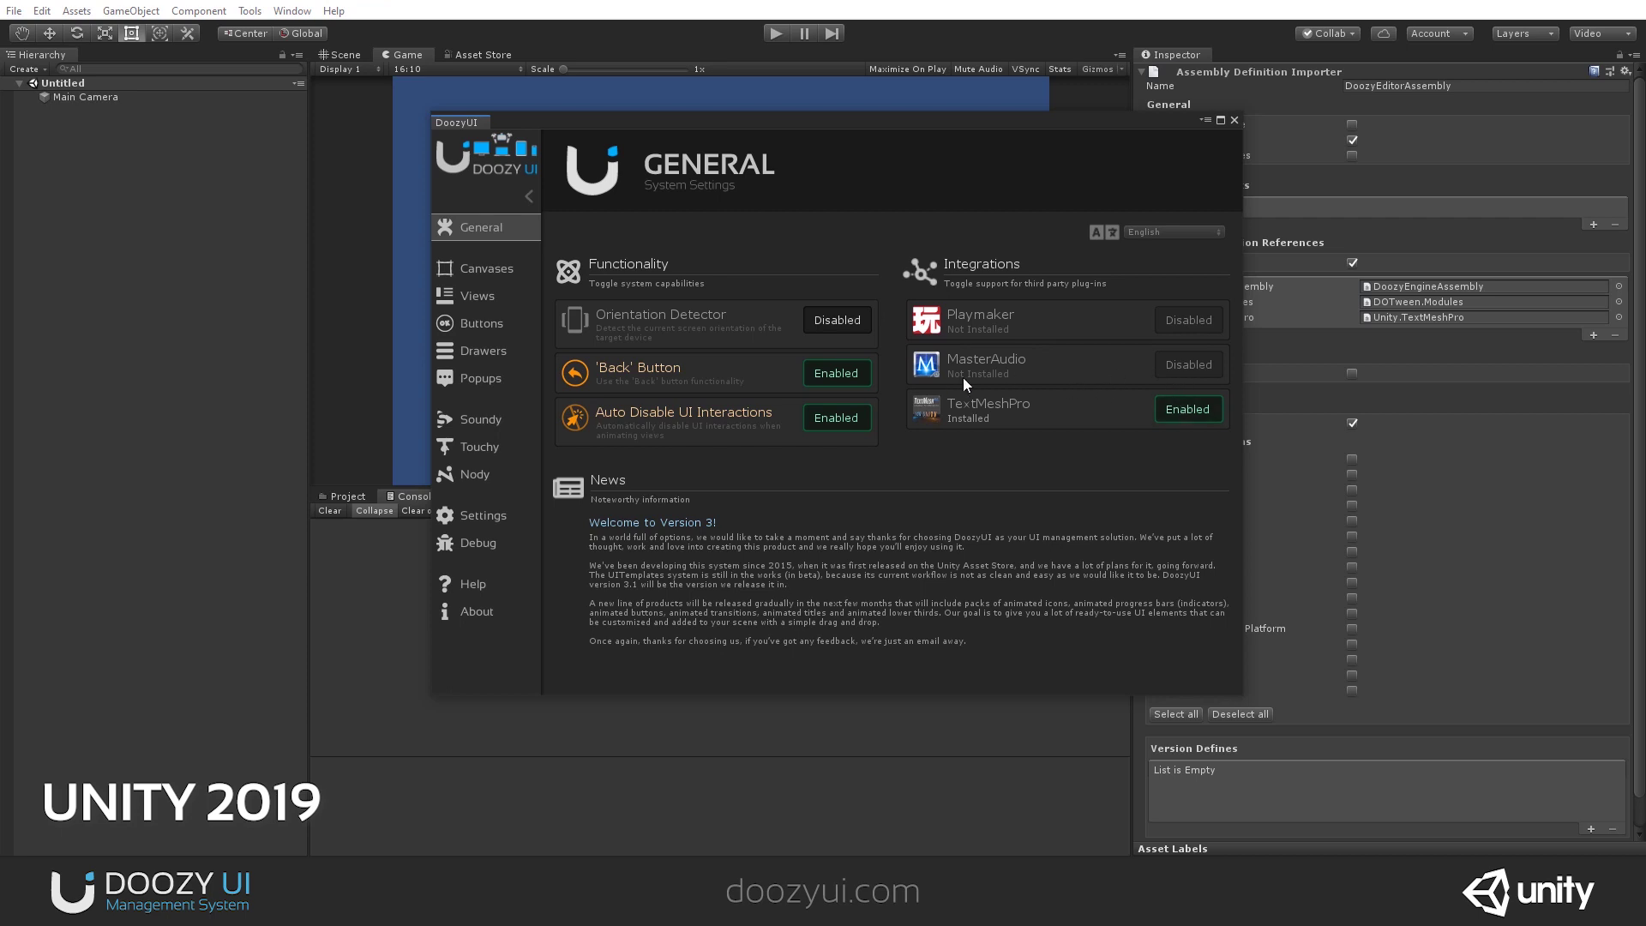
{"action": "left_click", "coordinate": [1234, 120]}
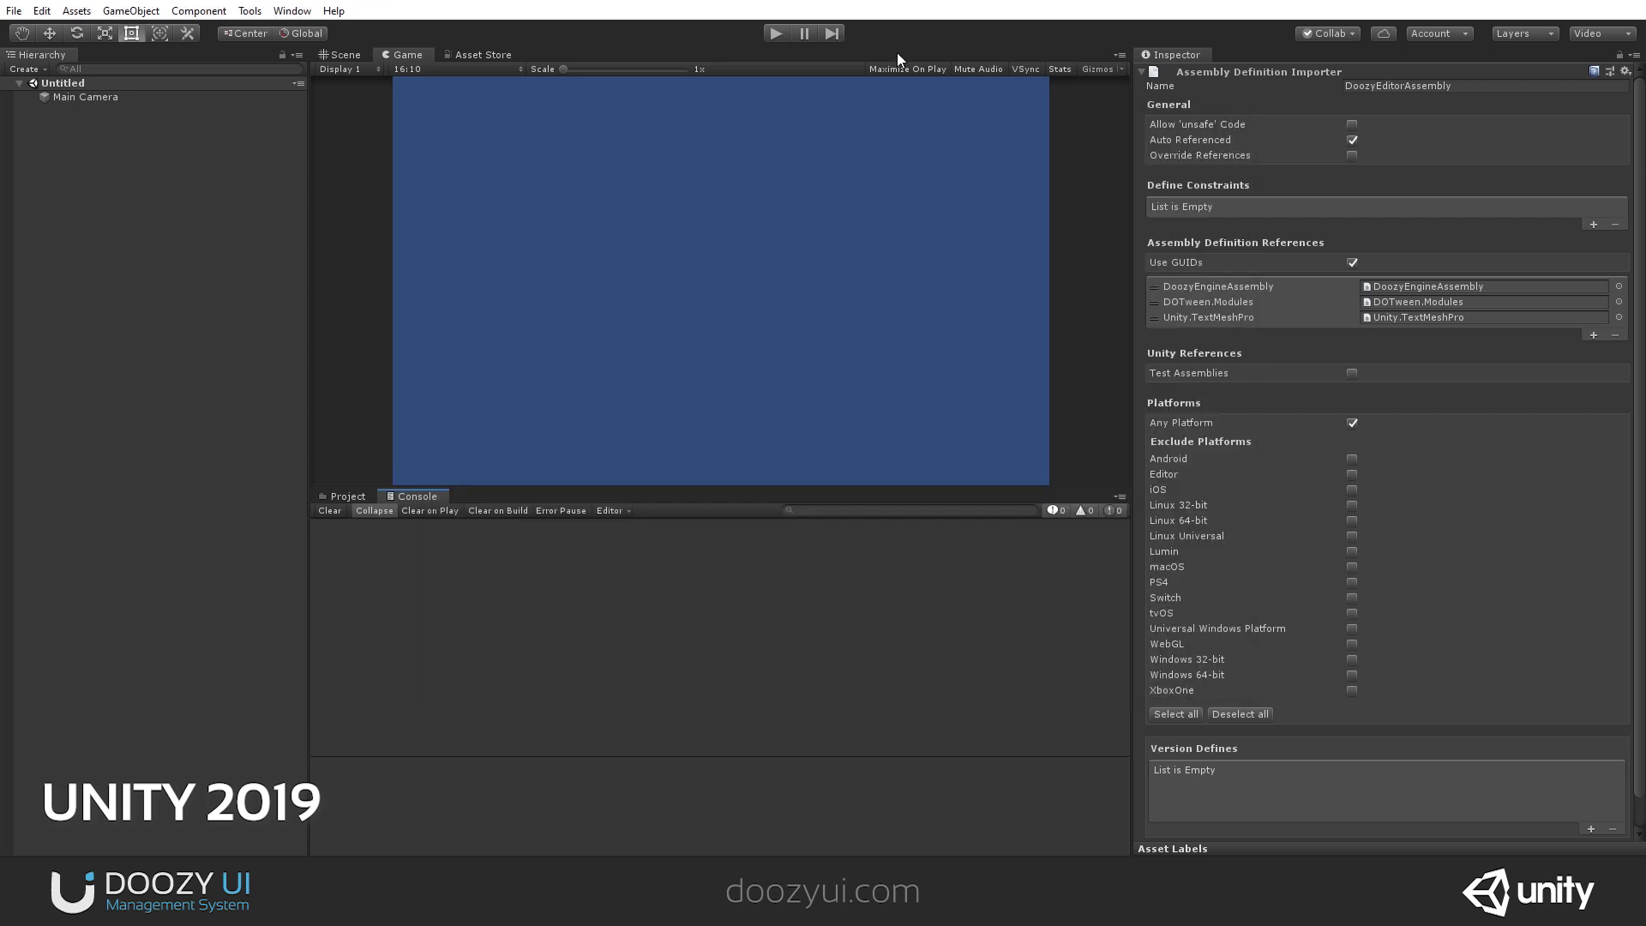
{"action": "left_click", "coordinate": [769, 37]}
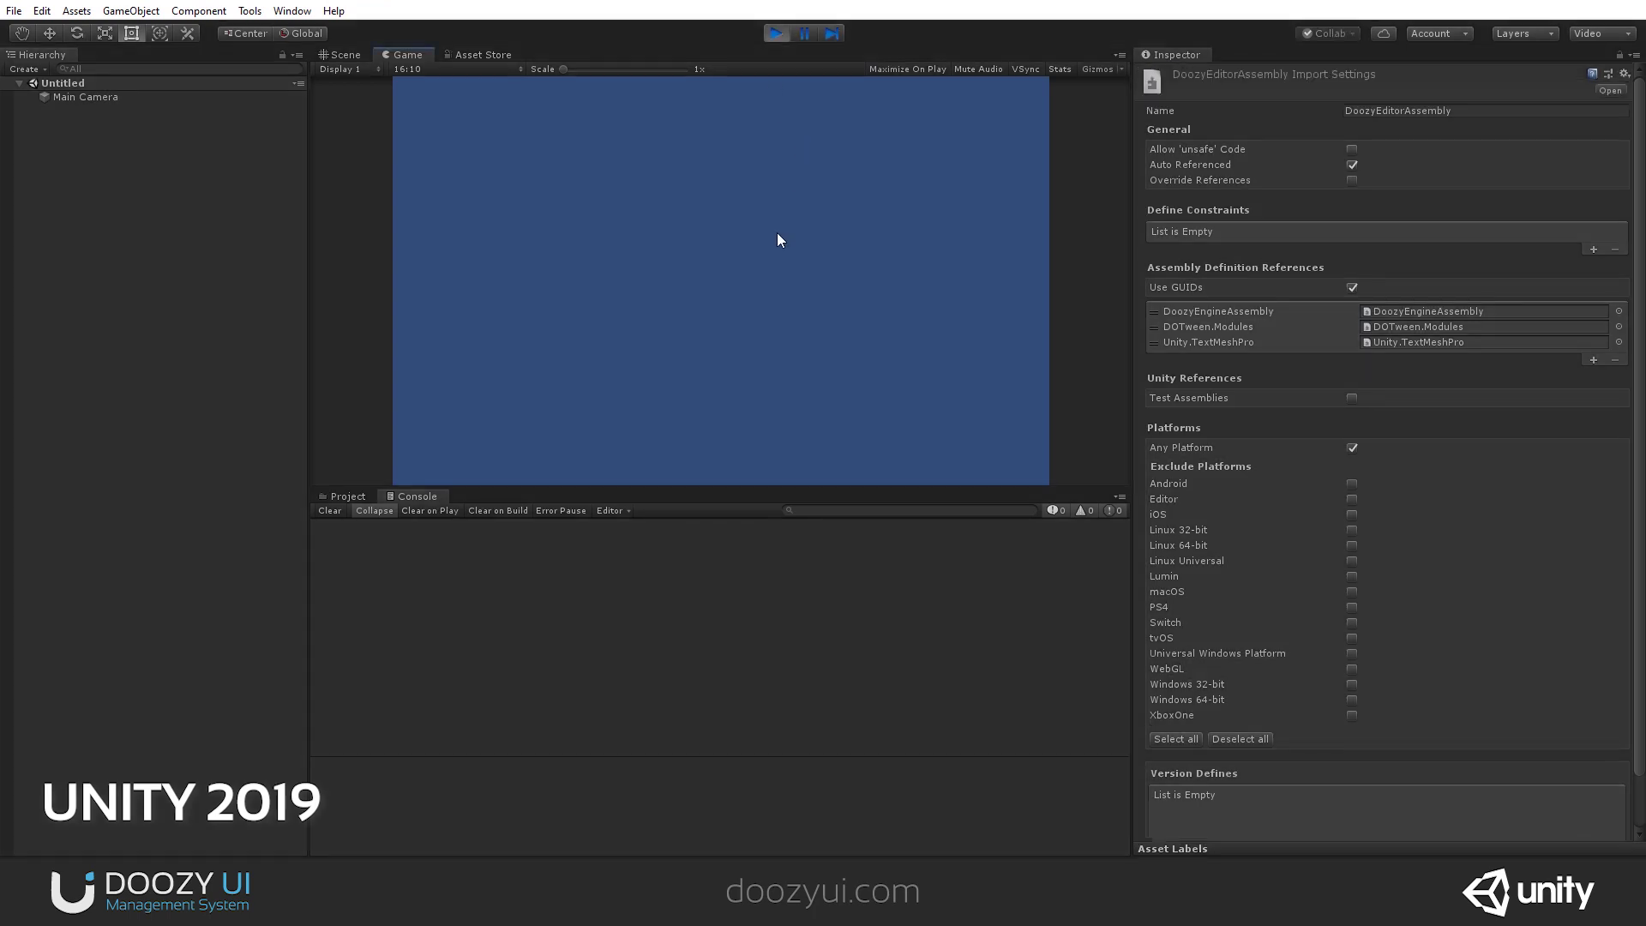
{"action": "left_click", "coordinate": [768, 33]}
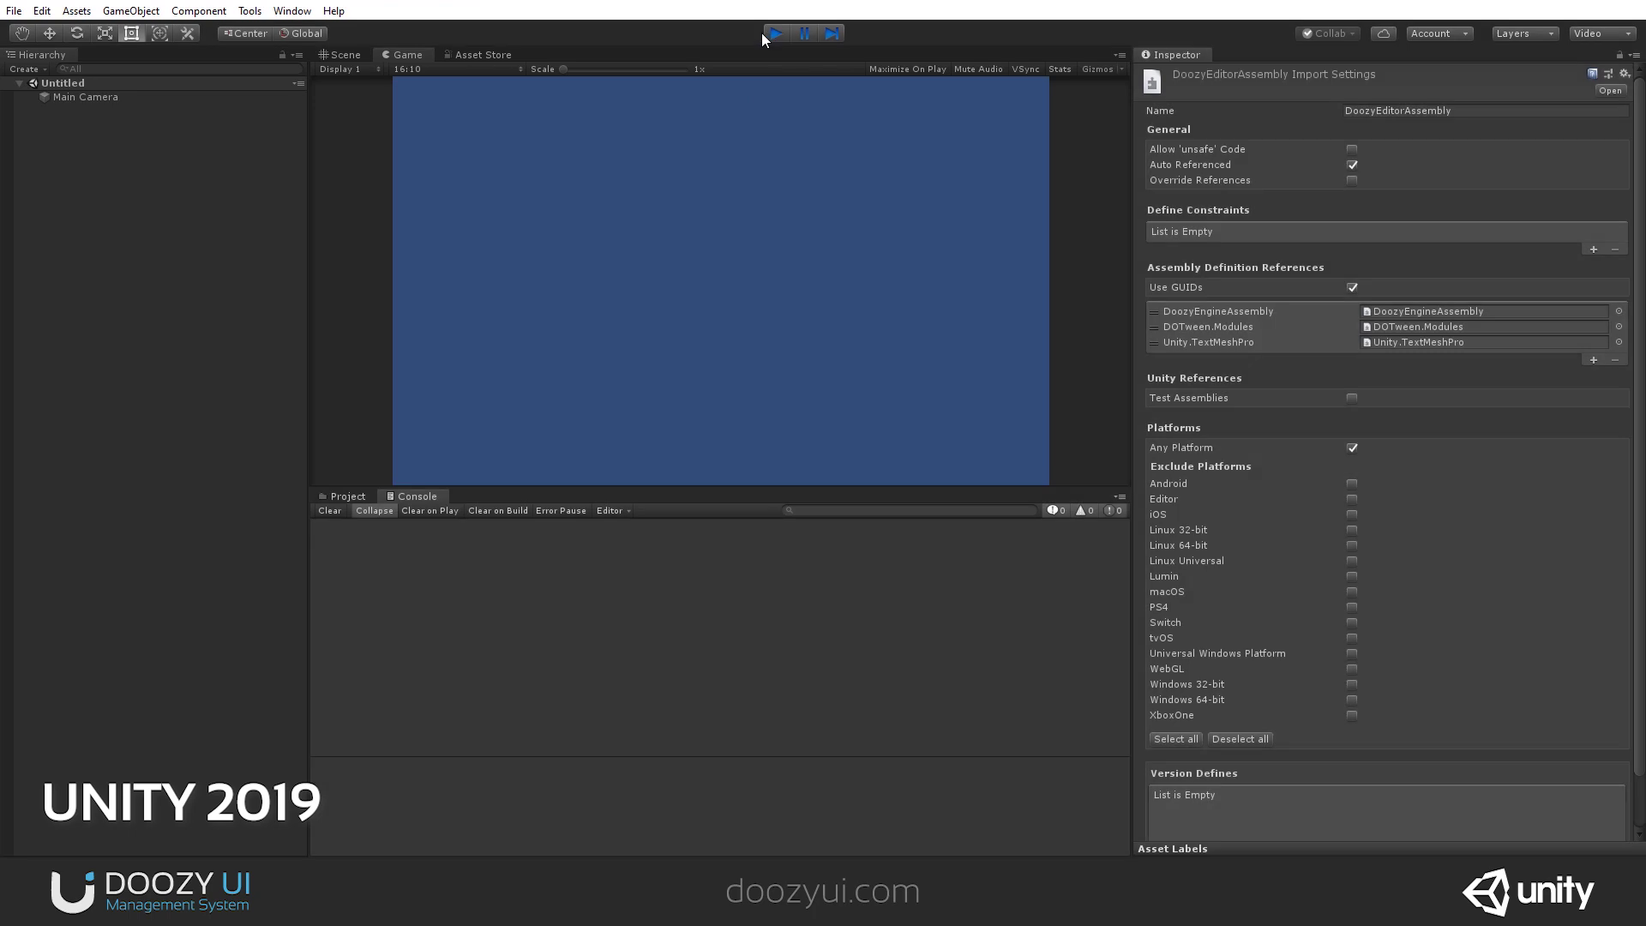
Find Master Audio: AAA Sound in the Asset Store through the recent search "master audio" and start importing it.
{"action": "left_click", "coordinate": [463, 55]}
{"action": "left_click", "coordinate": [736, 106]}
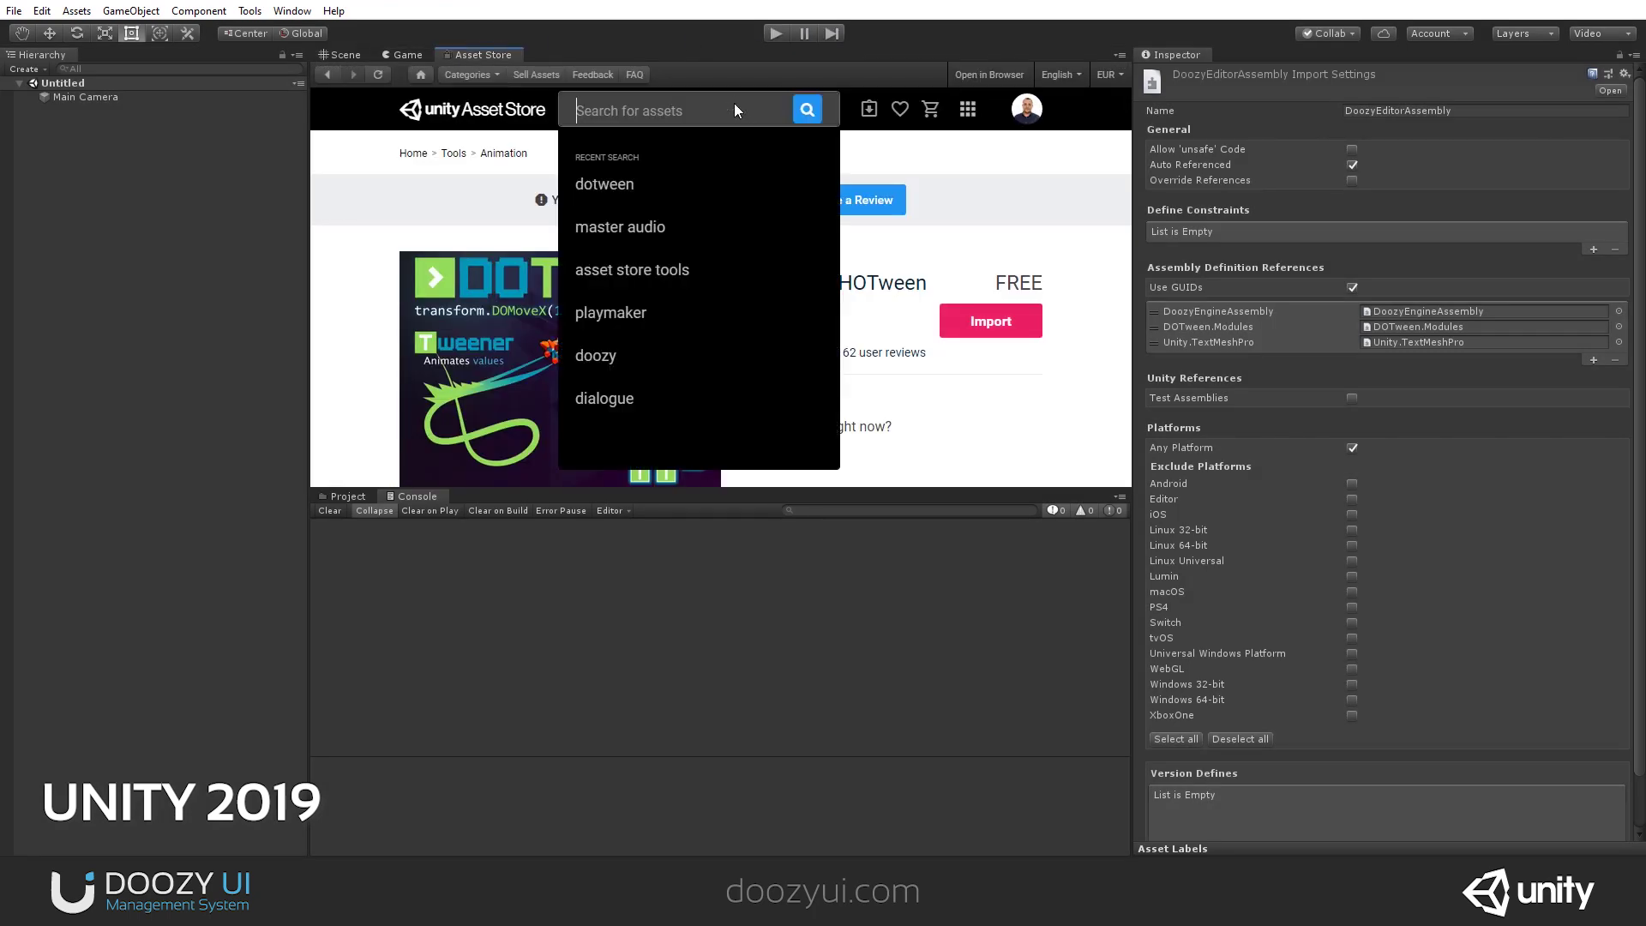
{"action": "left_click", "coordinate": [600, 226]}
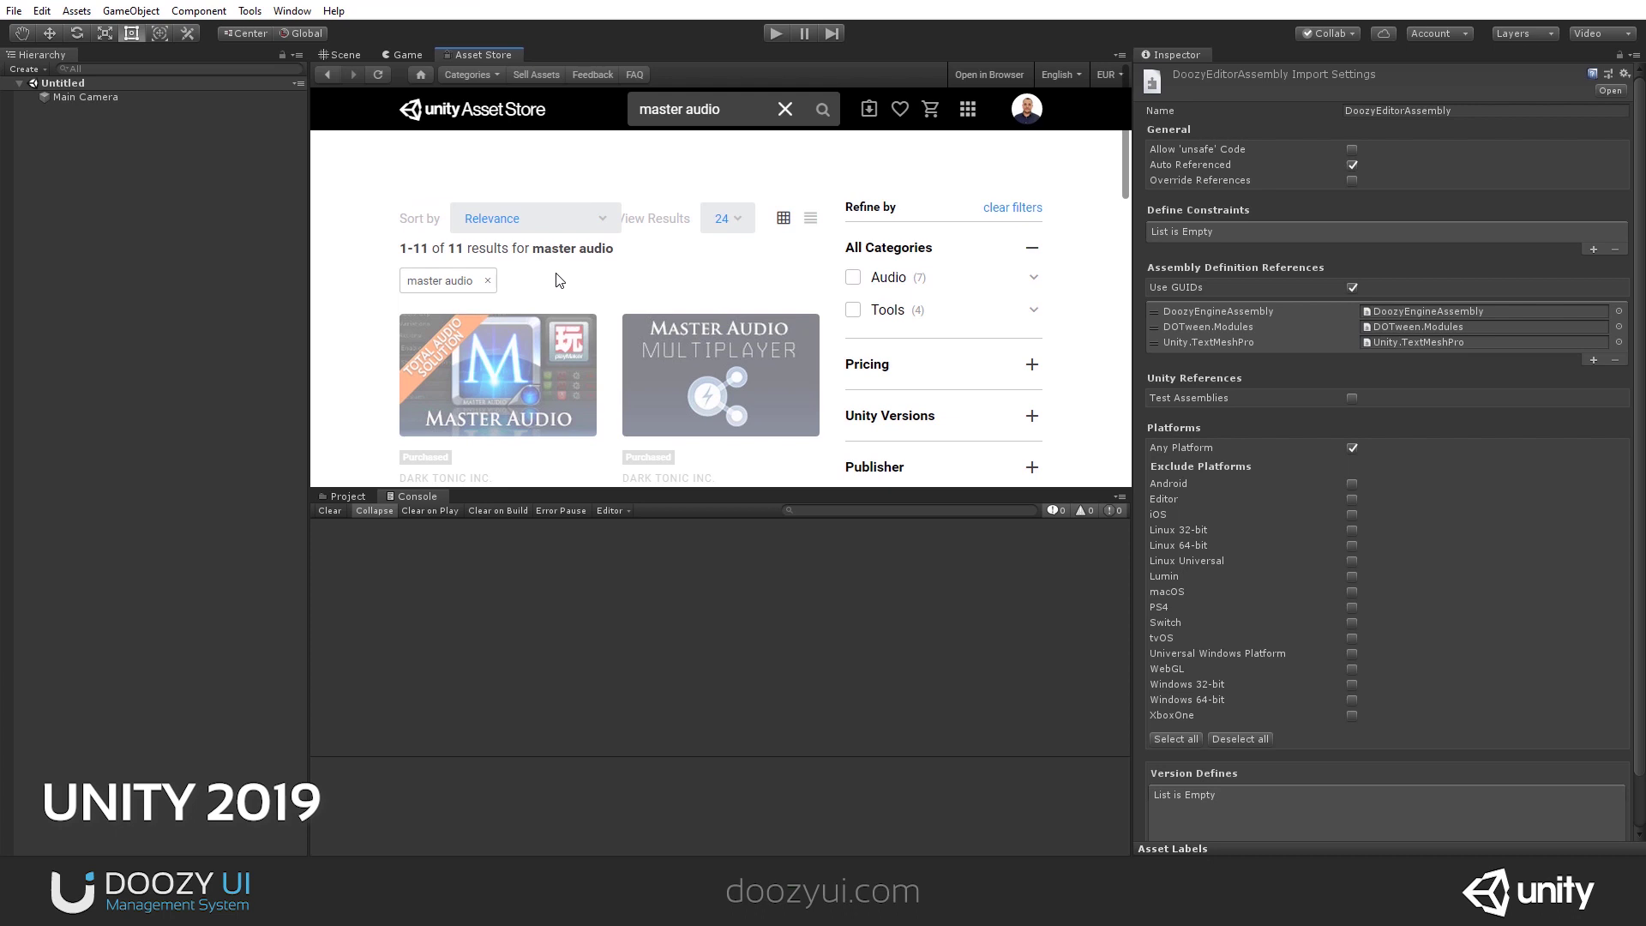
{"action": "scroll", "coordinate": [346, 261], "scroll_direction": "down", "scroll_amount": 2}
{"action": "scroll", "coordinate": [355, 274], "scroll_direction": "up", "scroll_amount": 2}
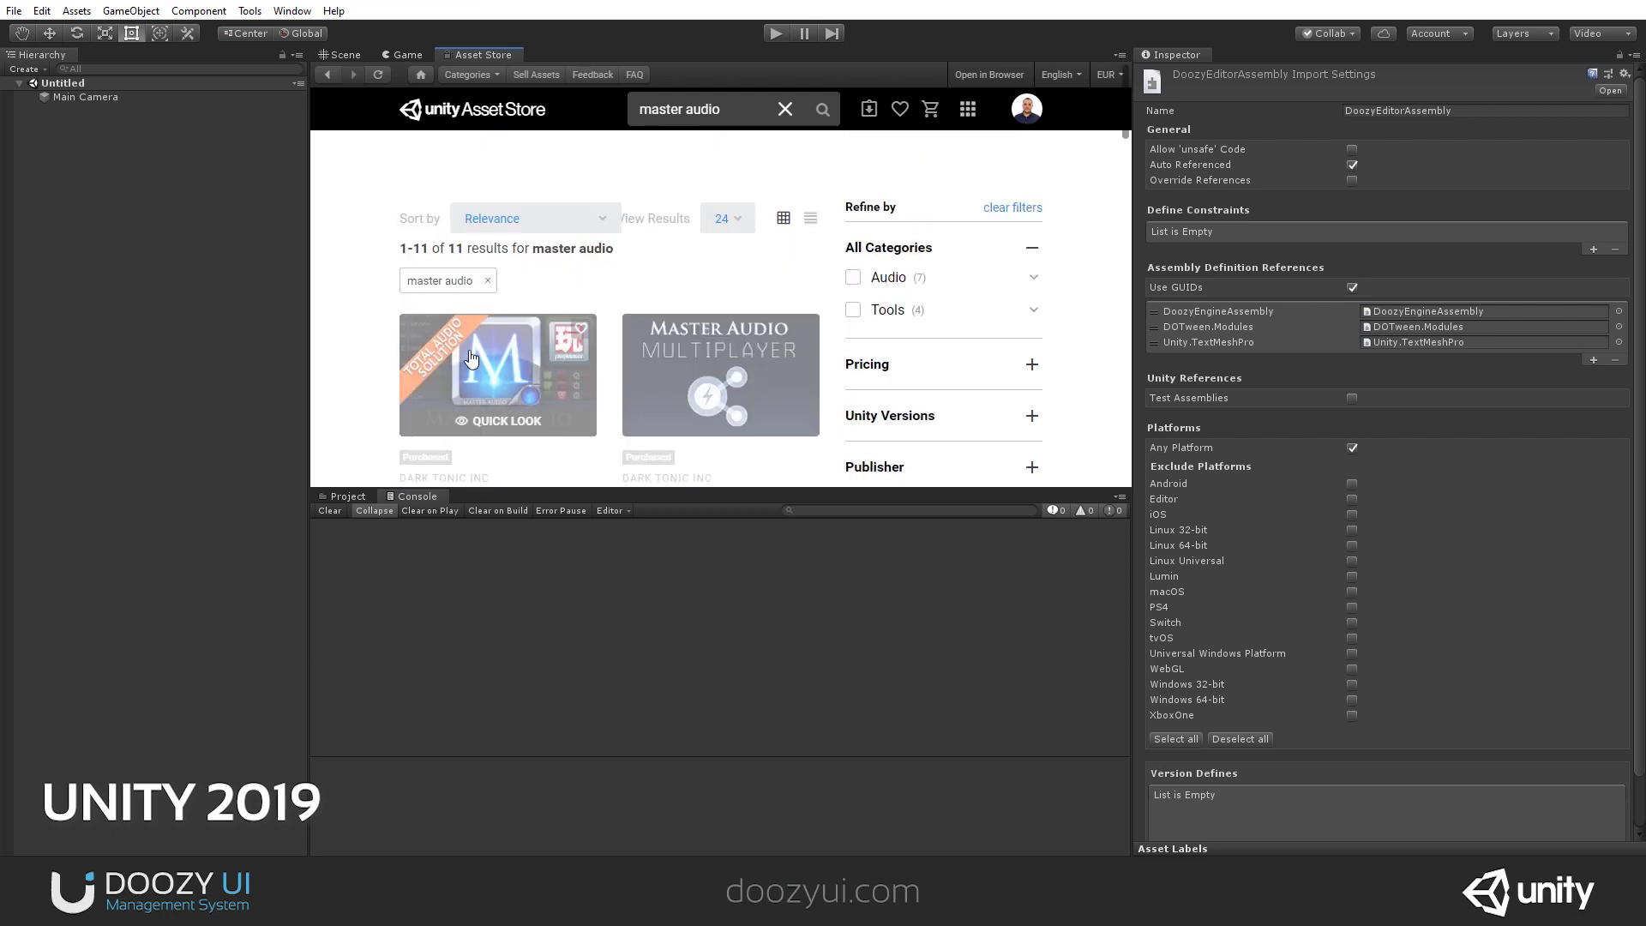
{"action": "left_click", "coordinate": [964, 273]}
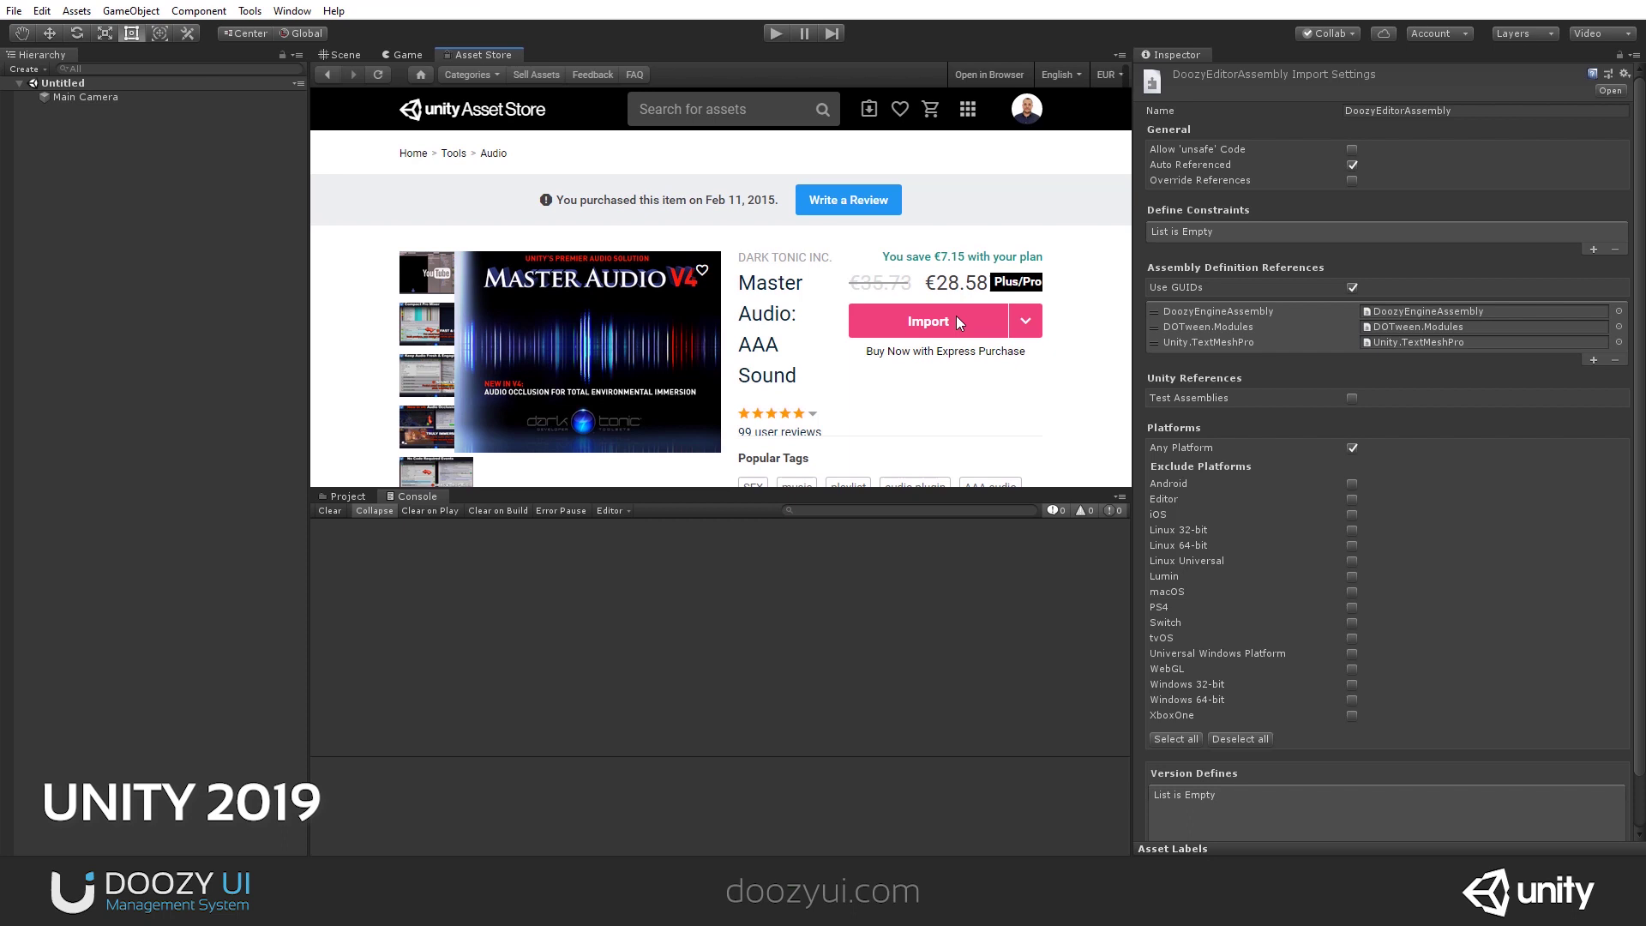
{"action": "left_click", "coordinate": [955, 315]}
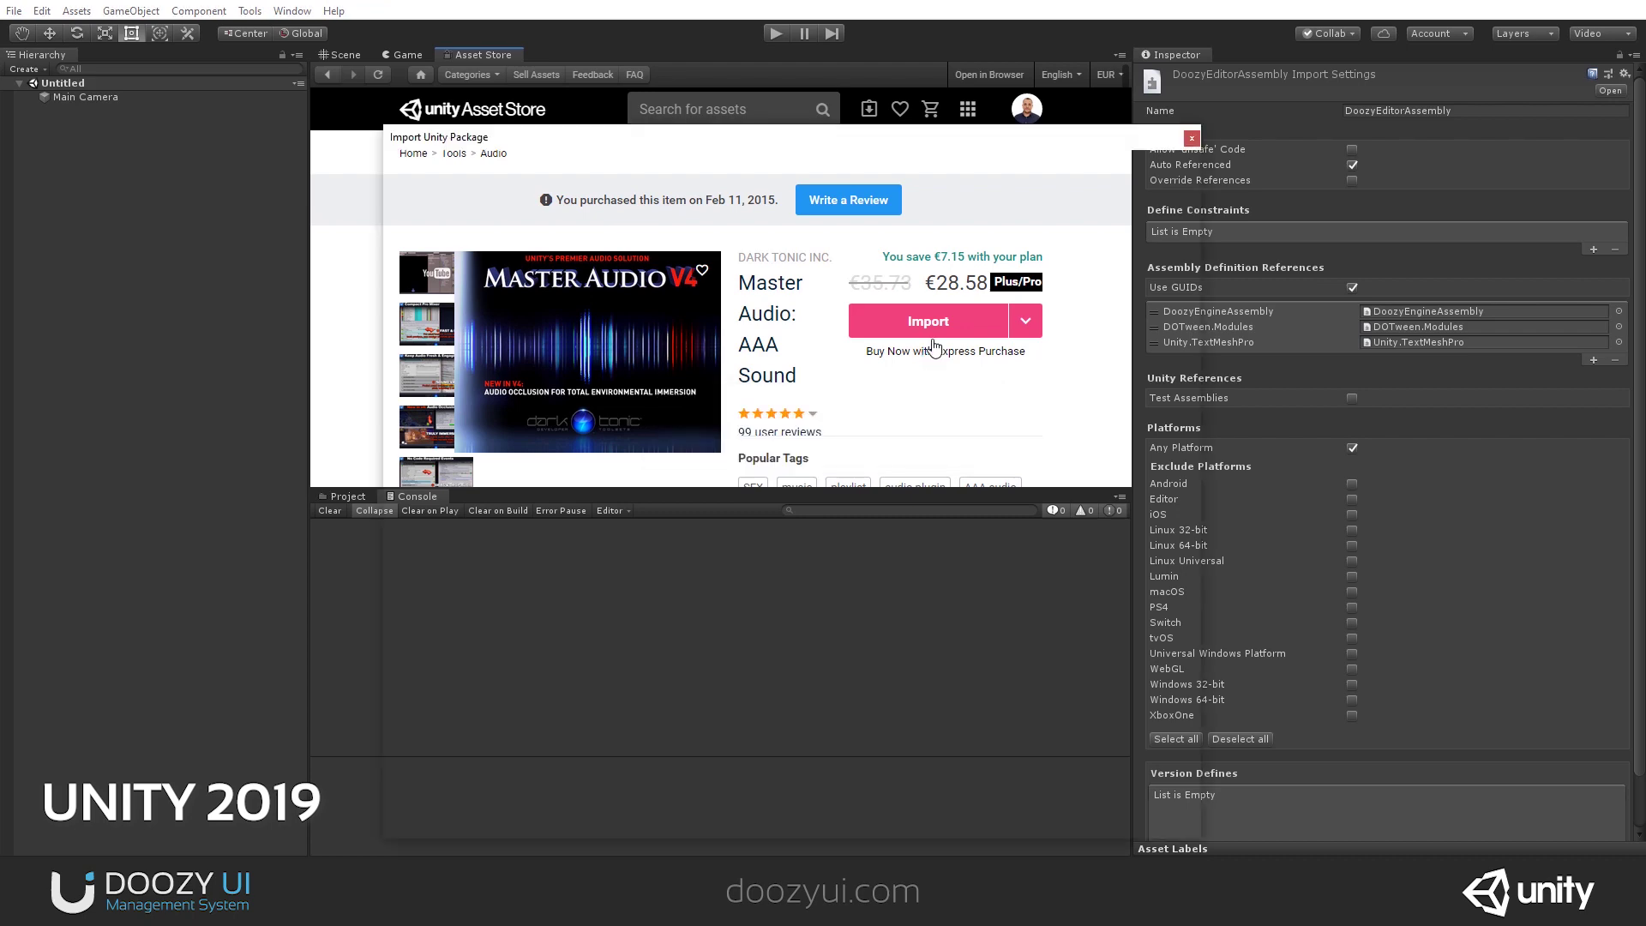
Exclude the ExampleScenes folder from the Master Audio AAA Sound package and import the remaining contents.
{"action": "scroll", "coordinate": [840, 456], "scroll_direction": "down", "scroll_amount": 5}
{"action": "scroll", "coordinate": [758, 439], "scroll_direction": "up", "scroll_amount": 5}
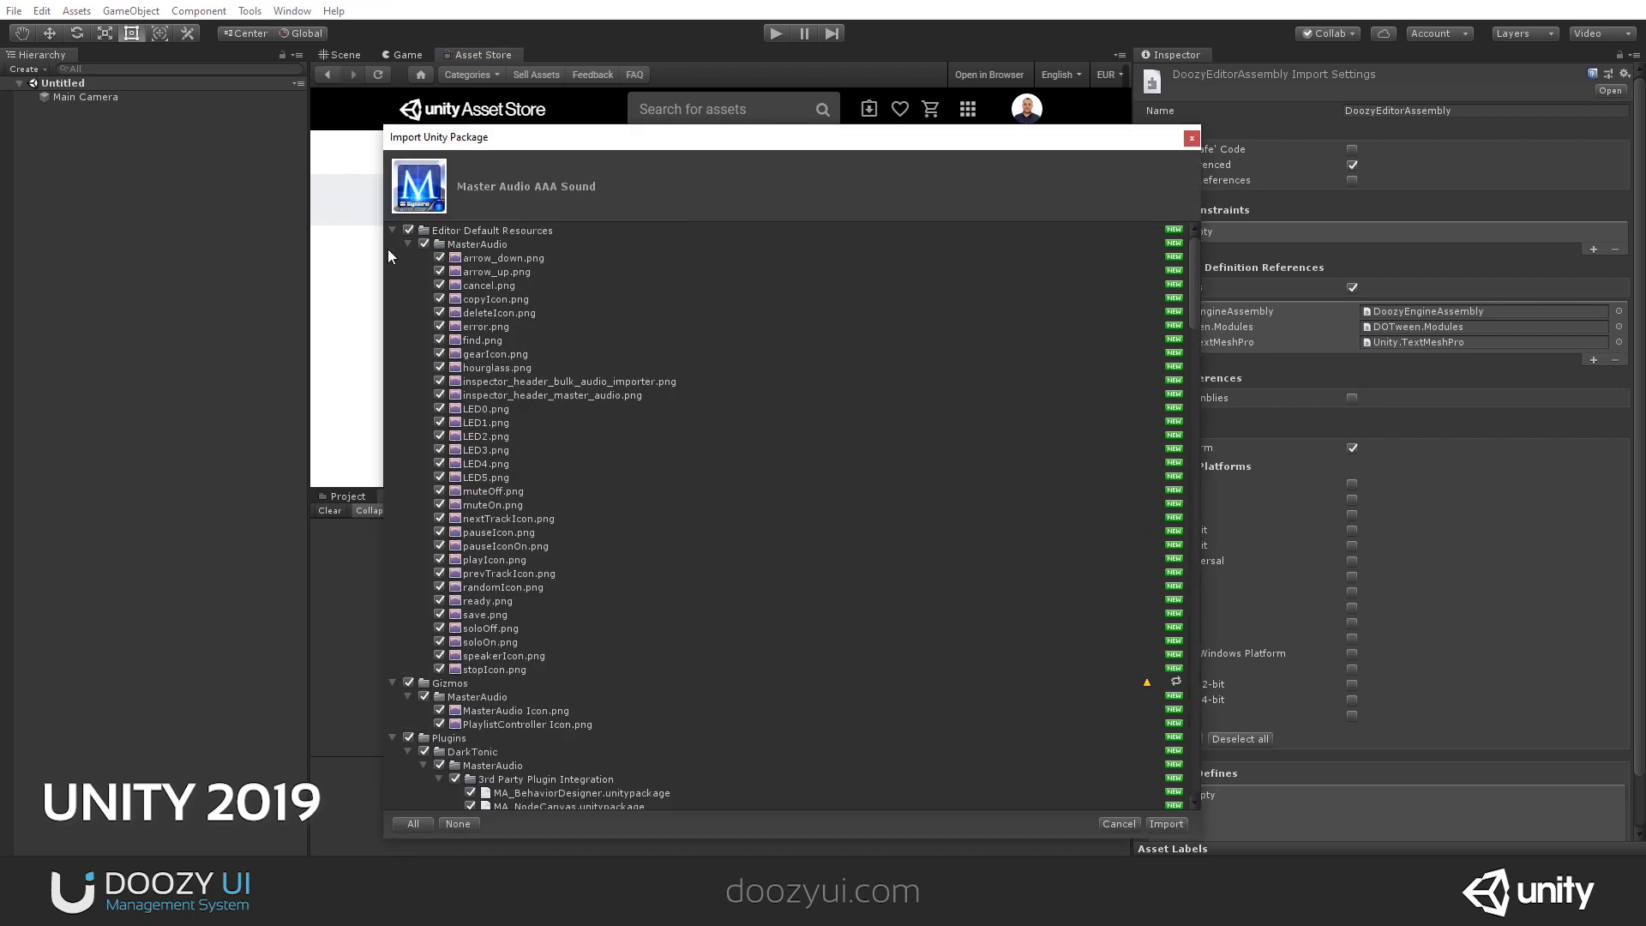
{"action": "left_click", "coordinate": [408, 244]}
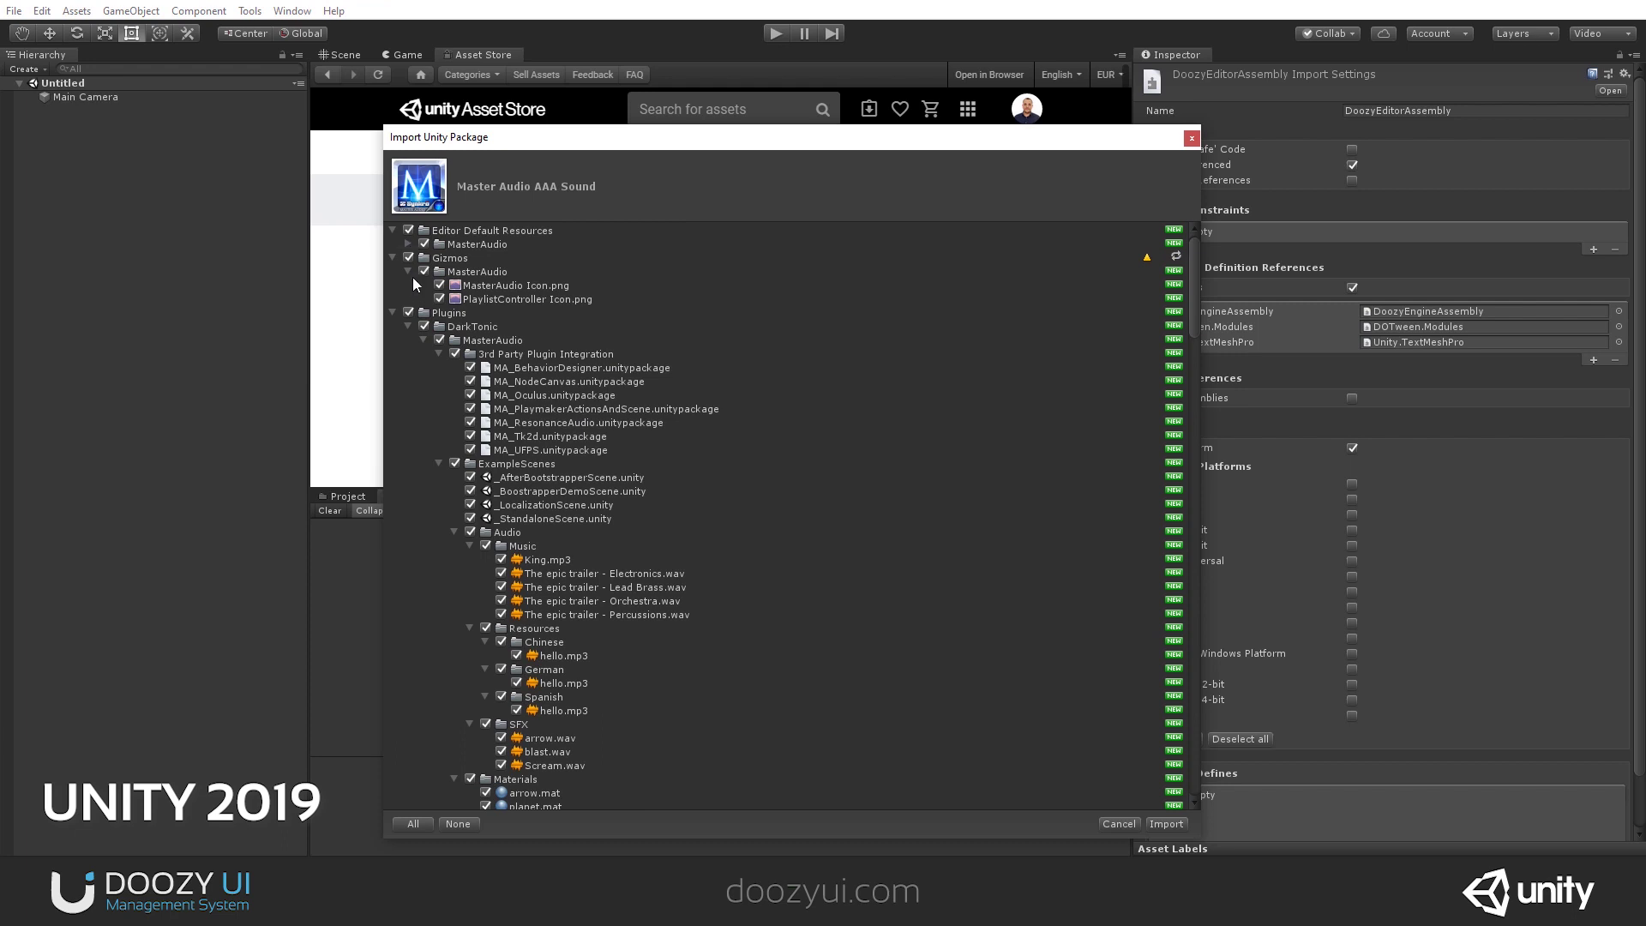
{"action": "left_click", "coordinate": [424, 340]}
{"action": "left_click", "coordinate": [424, 340]}
{"action": "left_click", "coordinate": [439, 354]}
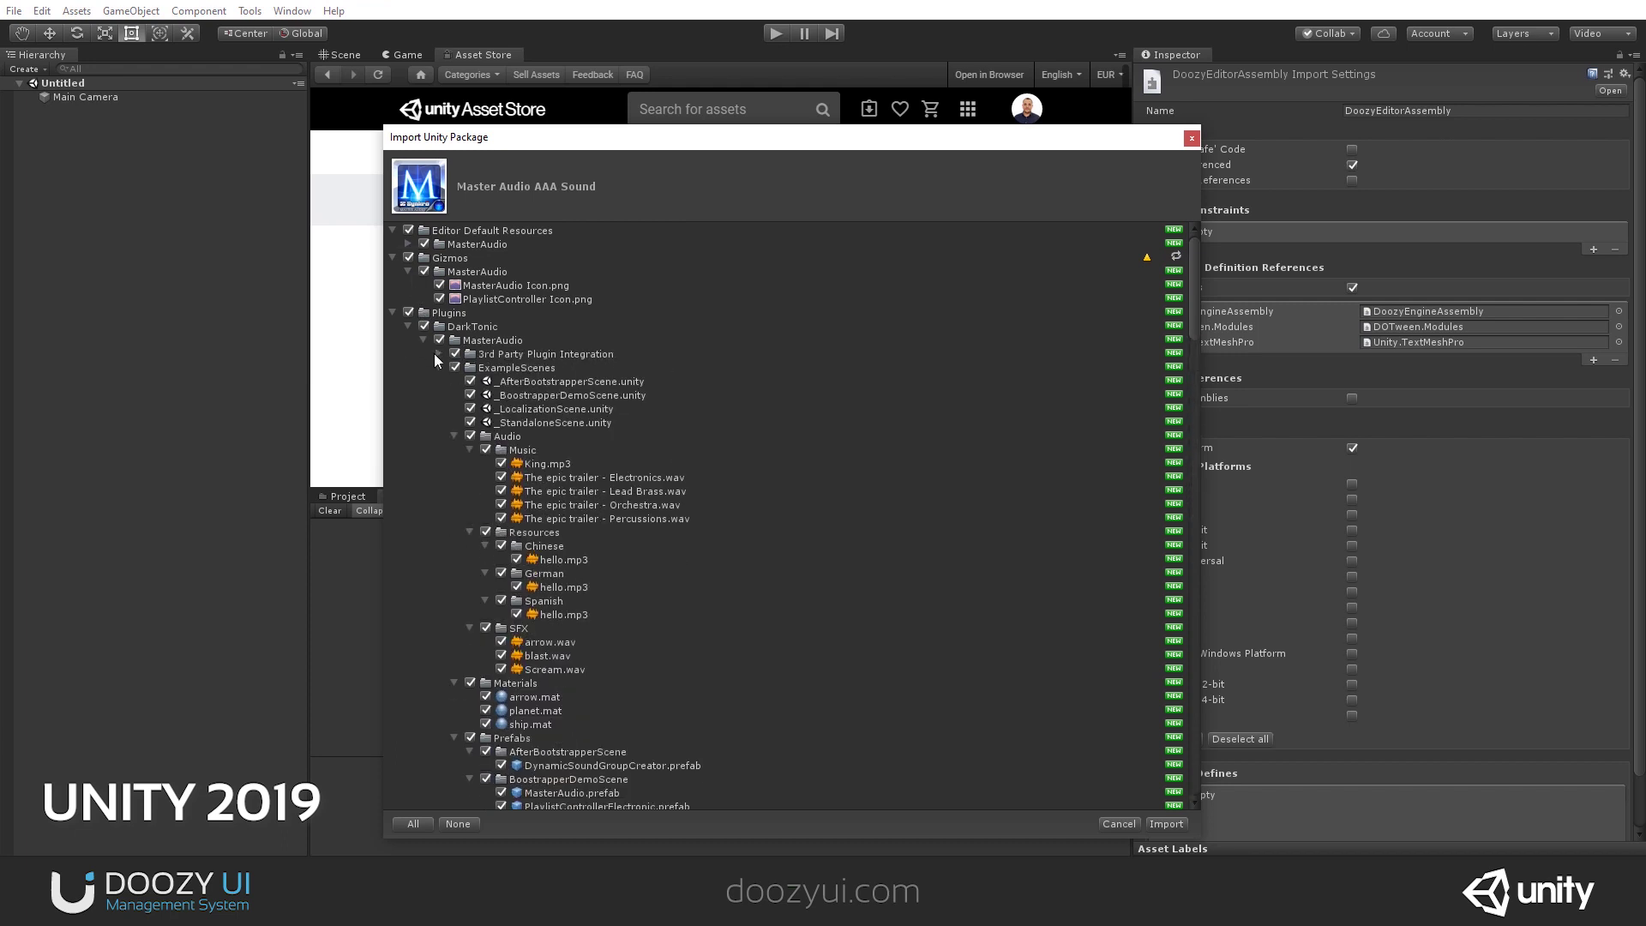
{"action": "left_click", "coordinate": [455, 368]}
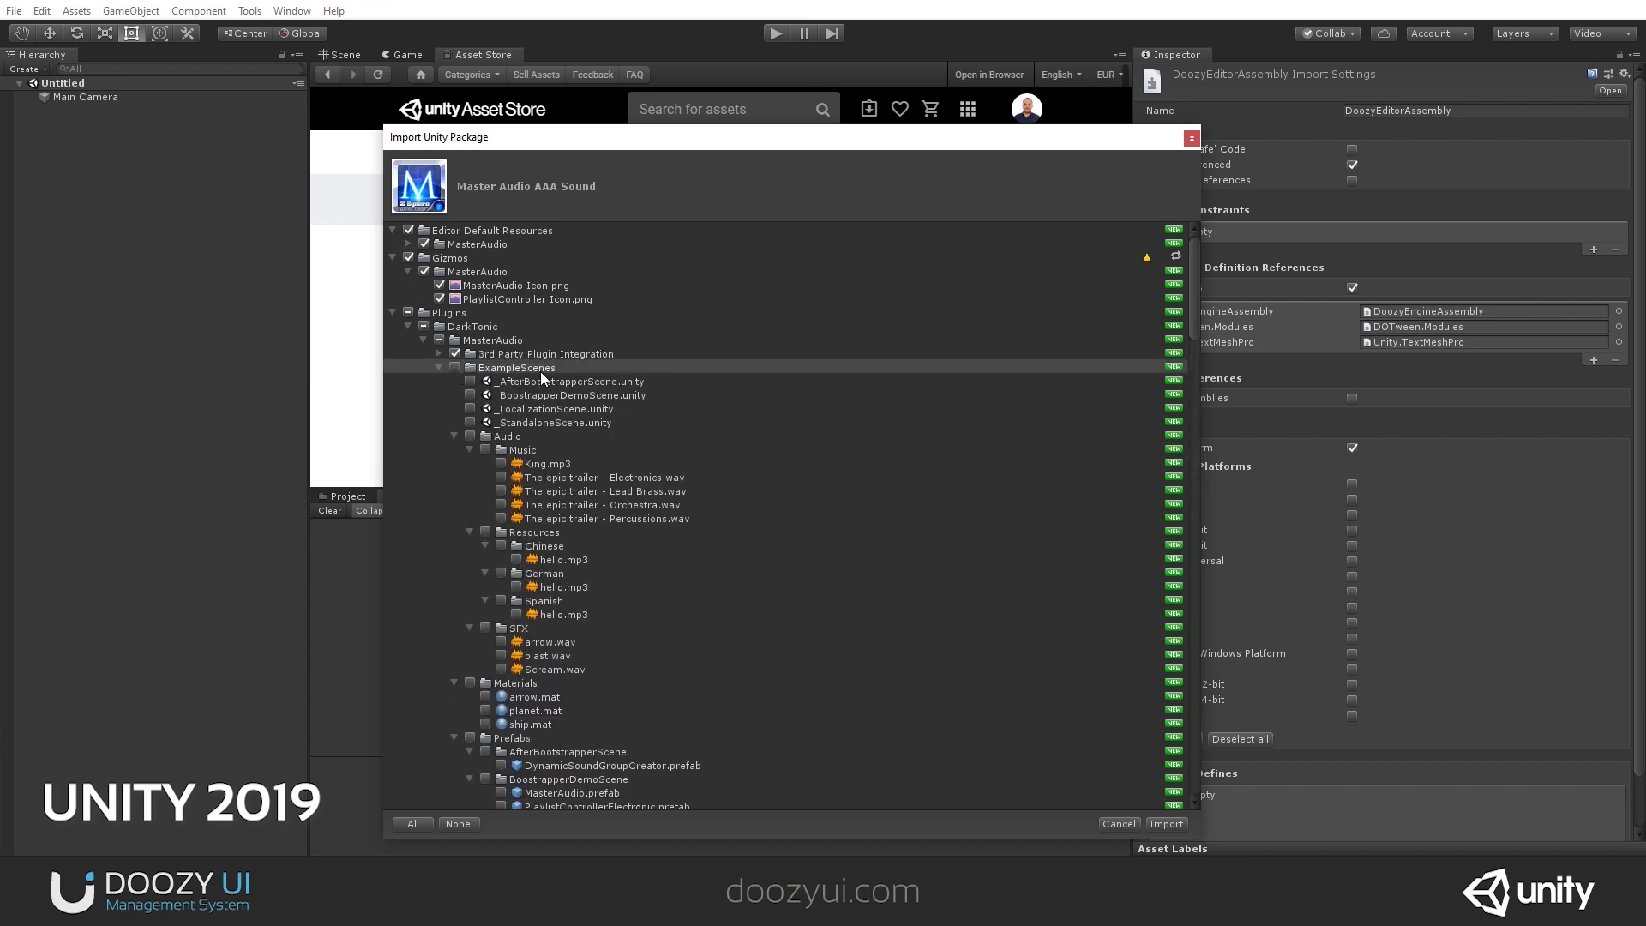
{"action": "left_click", "coordinate": [439, 367]}
{"action": "left_click", "coordinate": [1164, 823]}
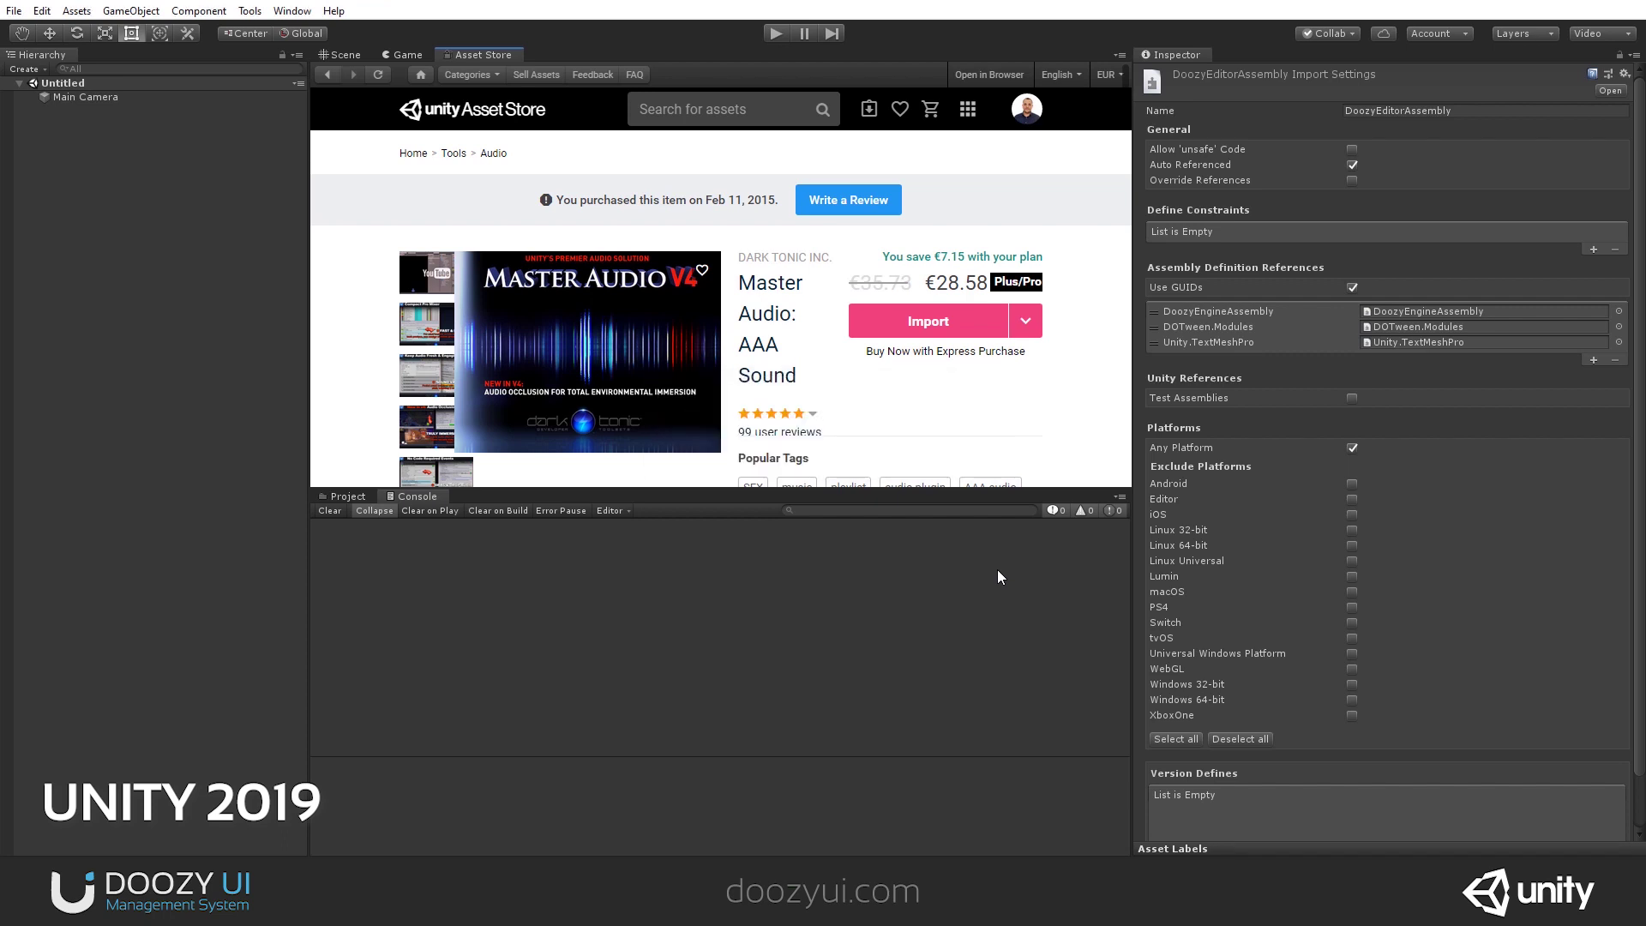
Enable the MasterAudio integration in DoozyUI's general settings for all build target groups, close the window, and inspect a console error.
{"action": "left_click", "coordinate": [401, 57]}
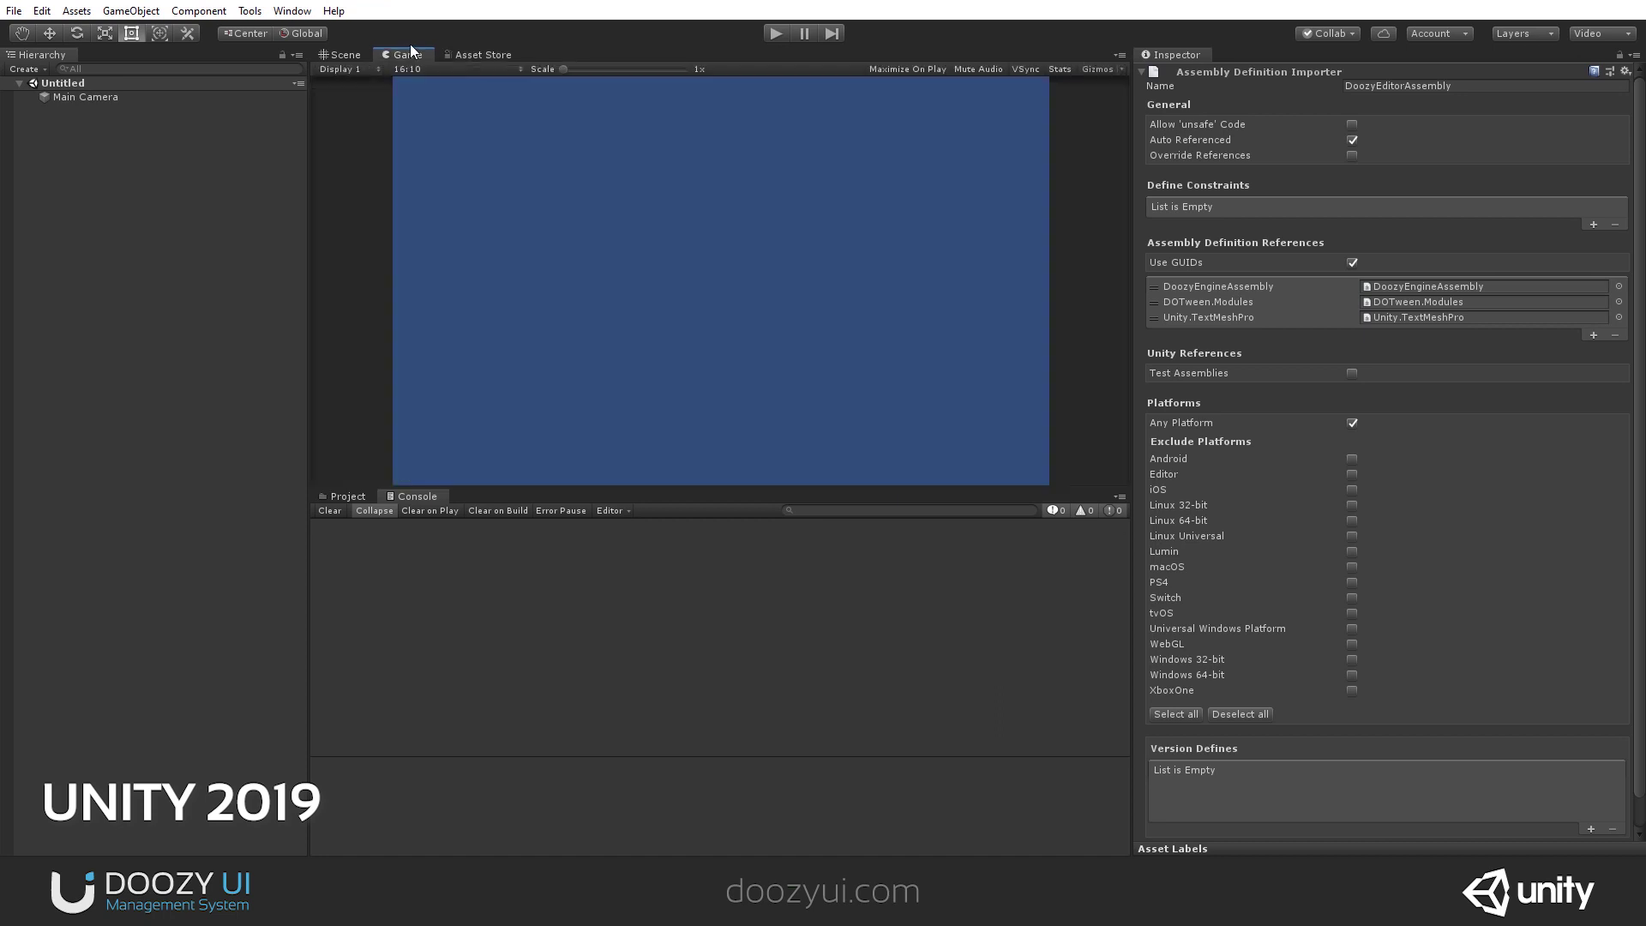
{"action": "left_click", "coordinate": [250, 10]}
{"action": "mouse_move", "coordinate": [292, 30]}
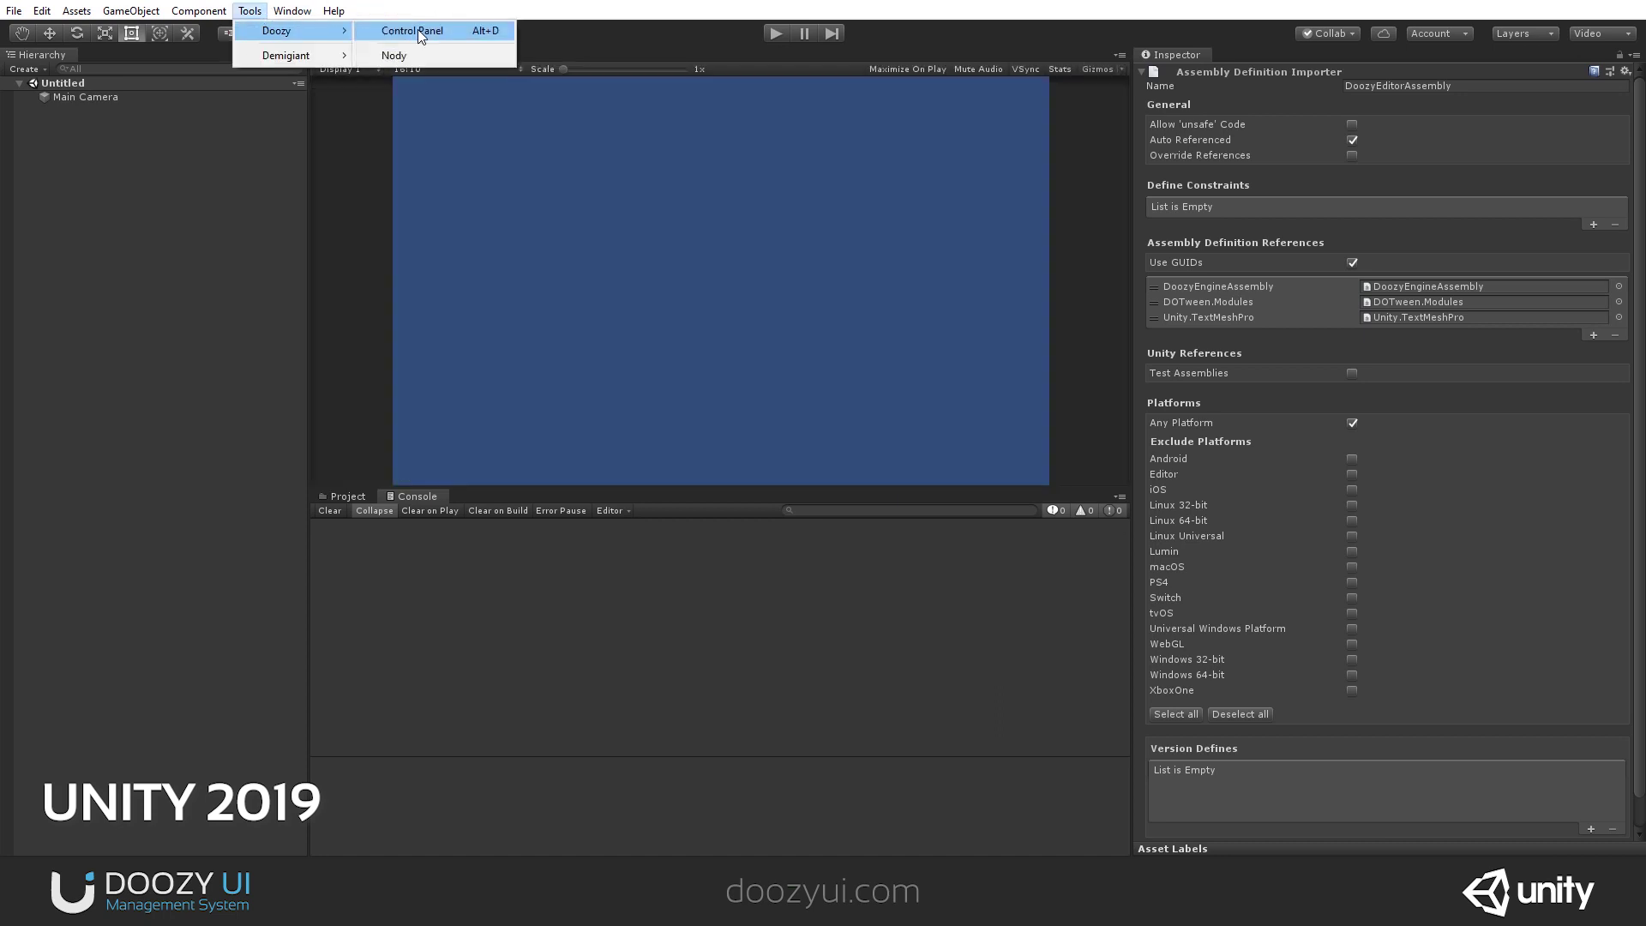
{"action": "left_click", "coordinate": [418, 30]}
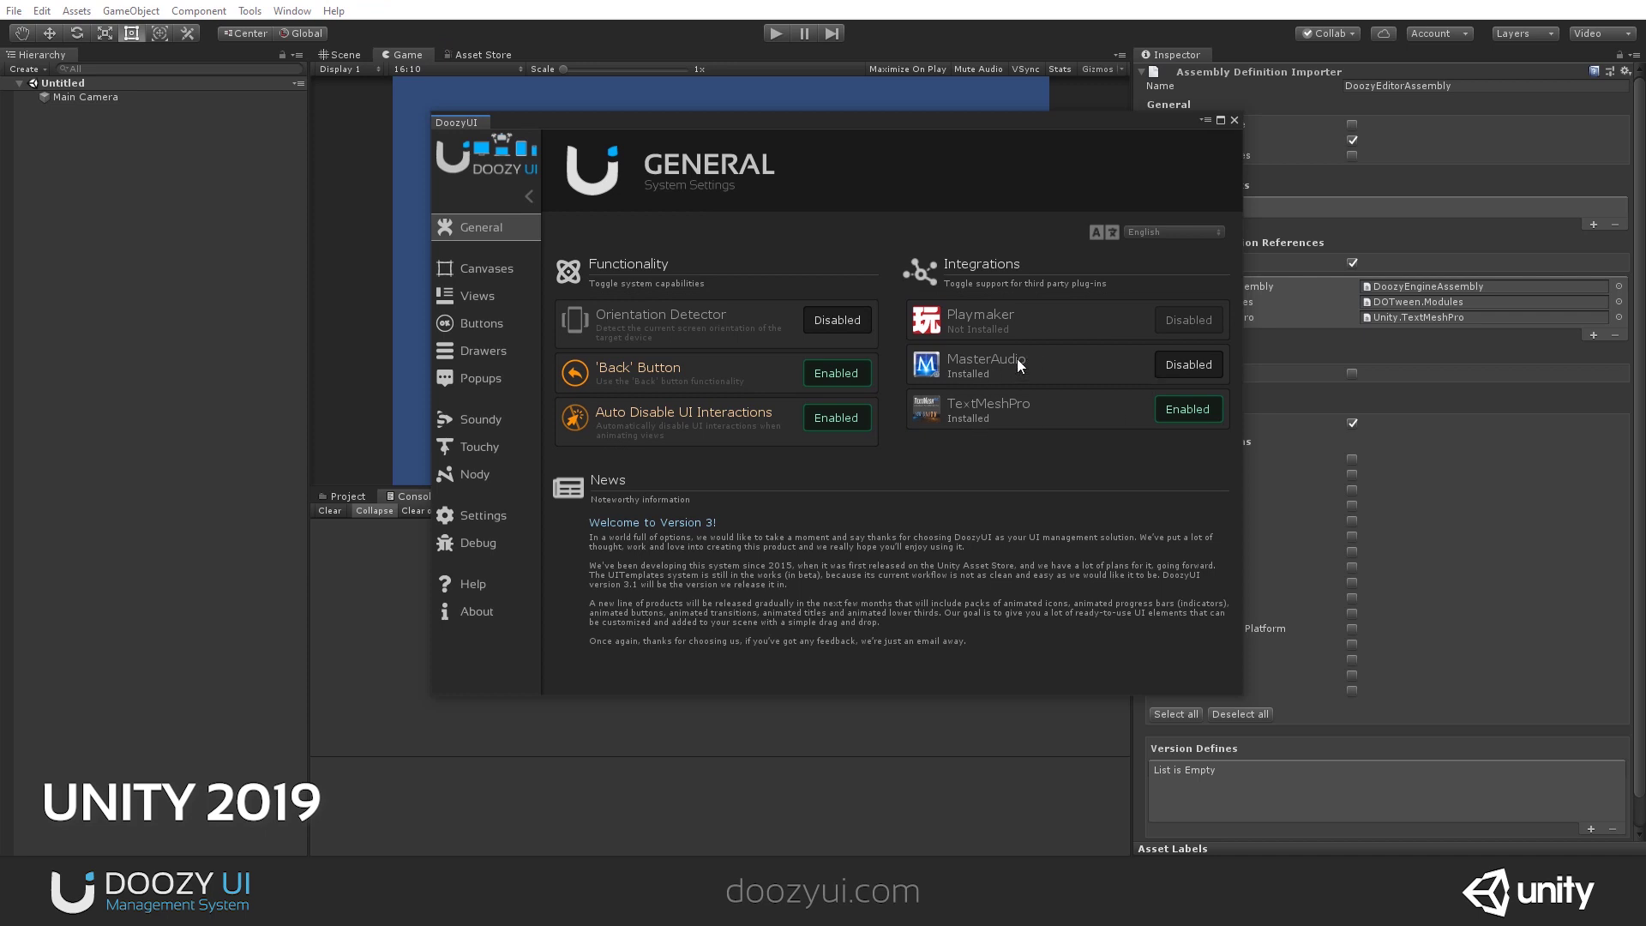
{"action": "left_click", "coordinate": [1162, 365]}
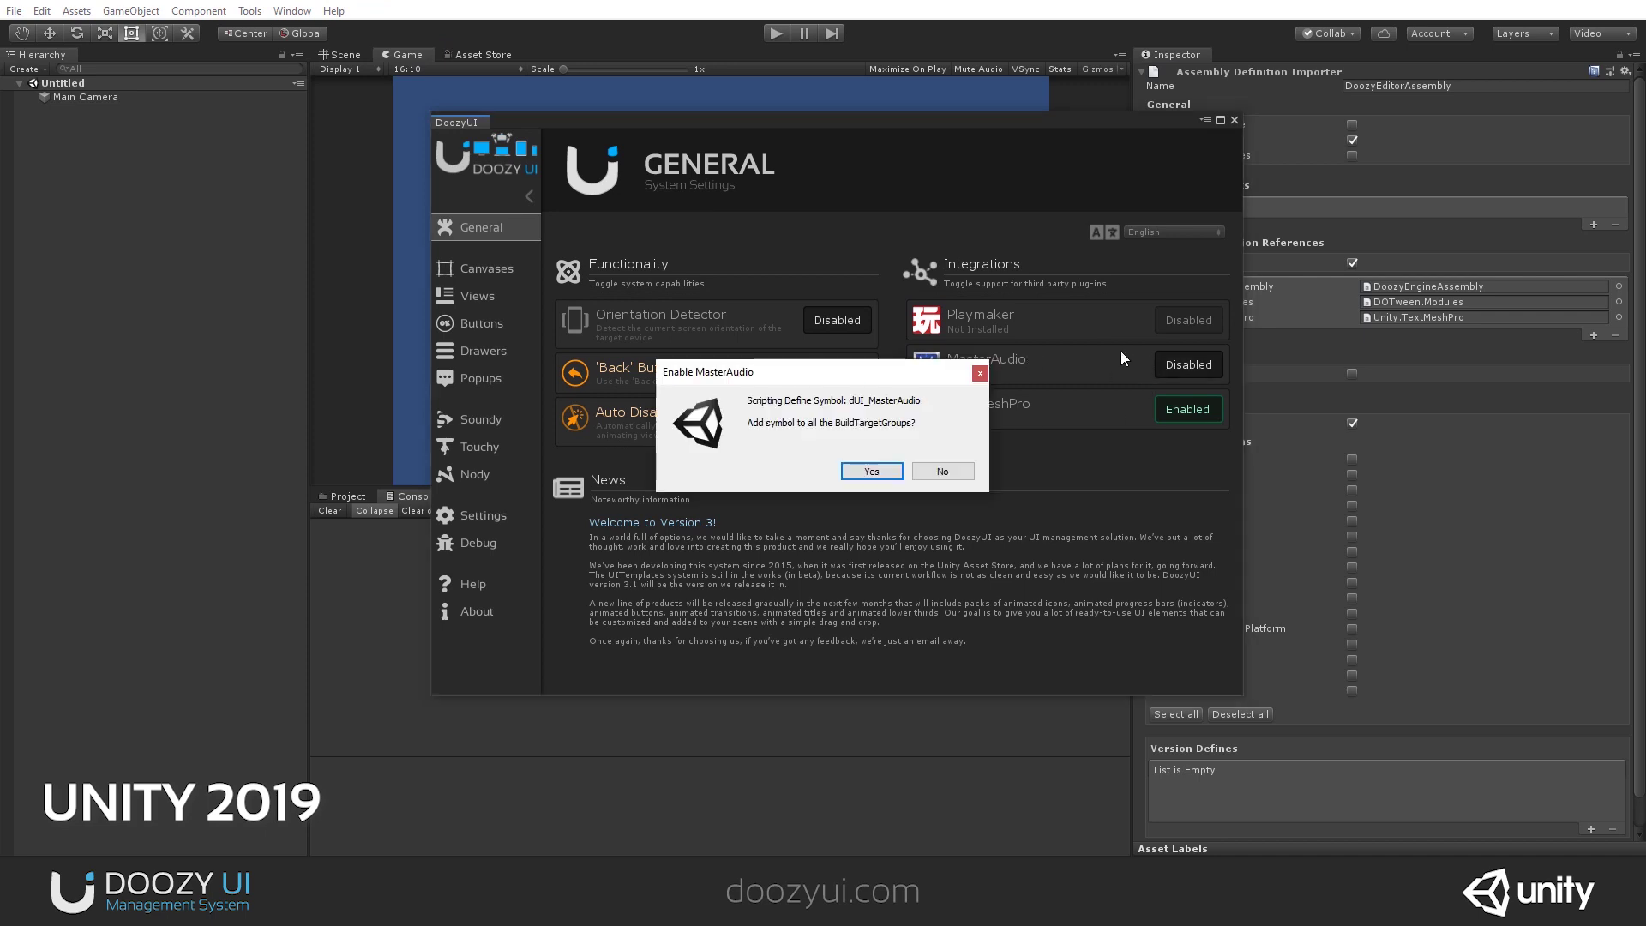
{"action": "left_click", "coordinate": [855, 471]}
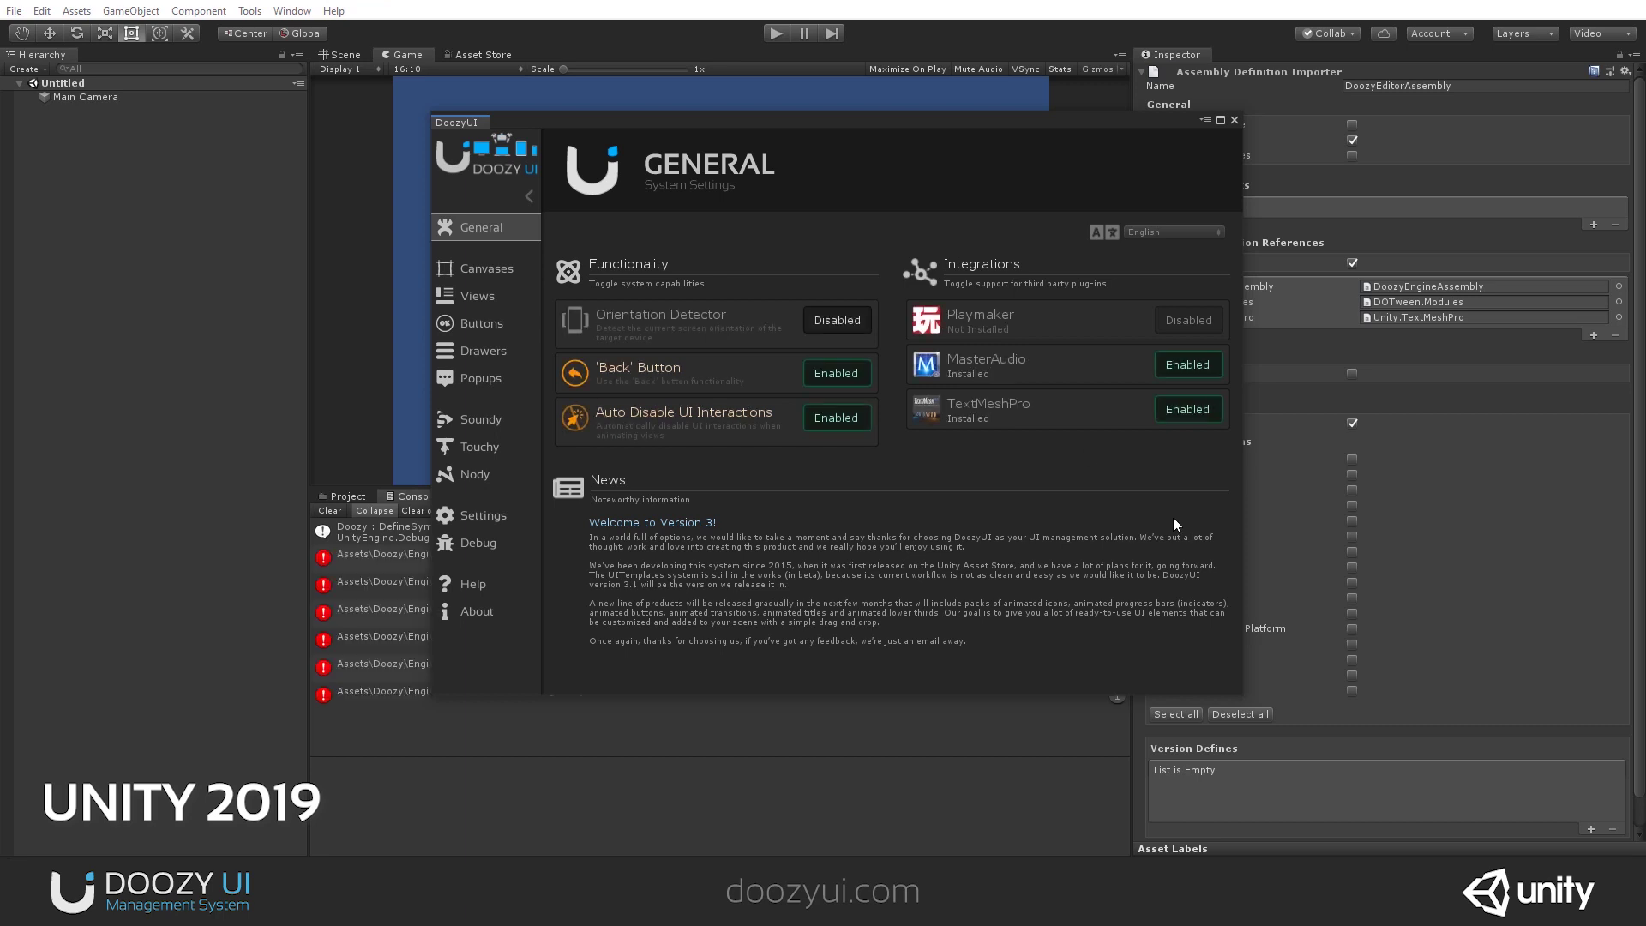
{"action": "left_click", "coordinate": [1234, 121]}
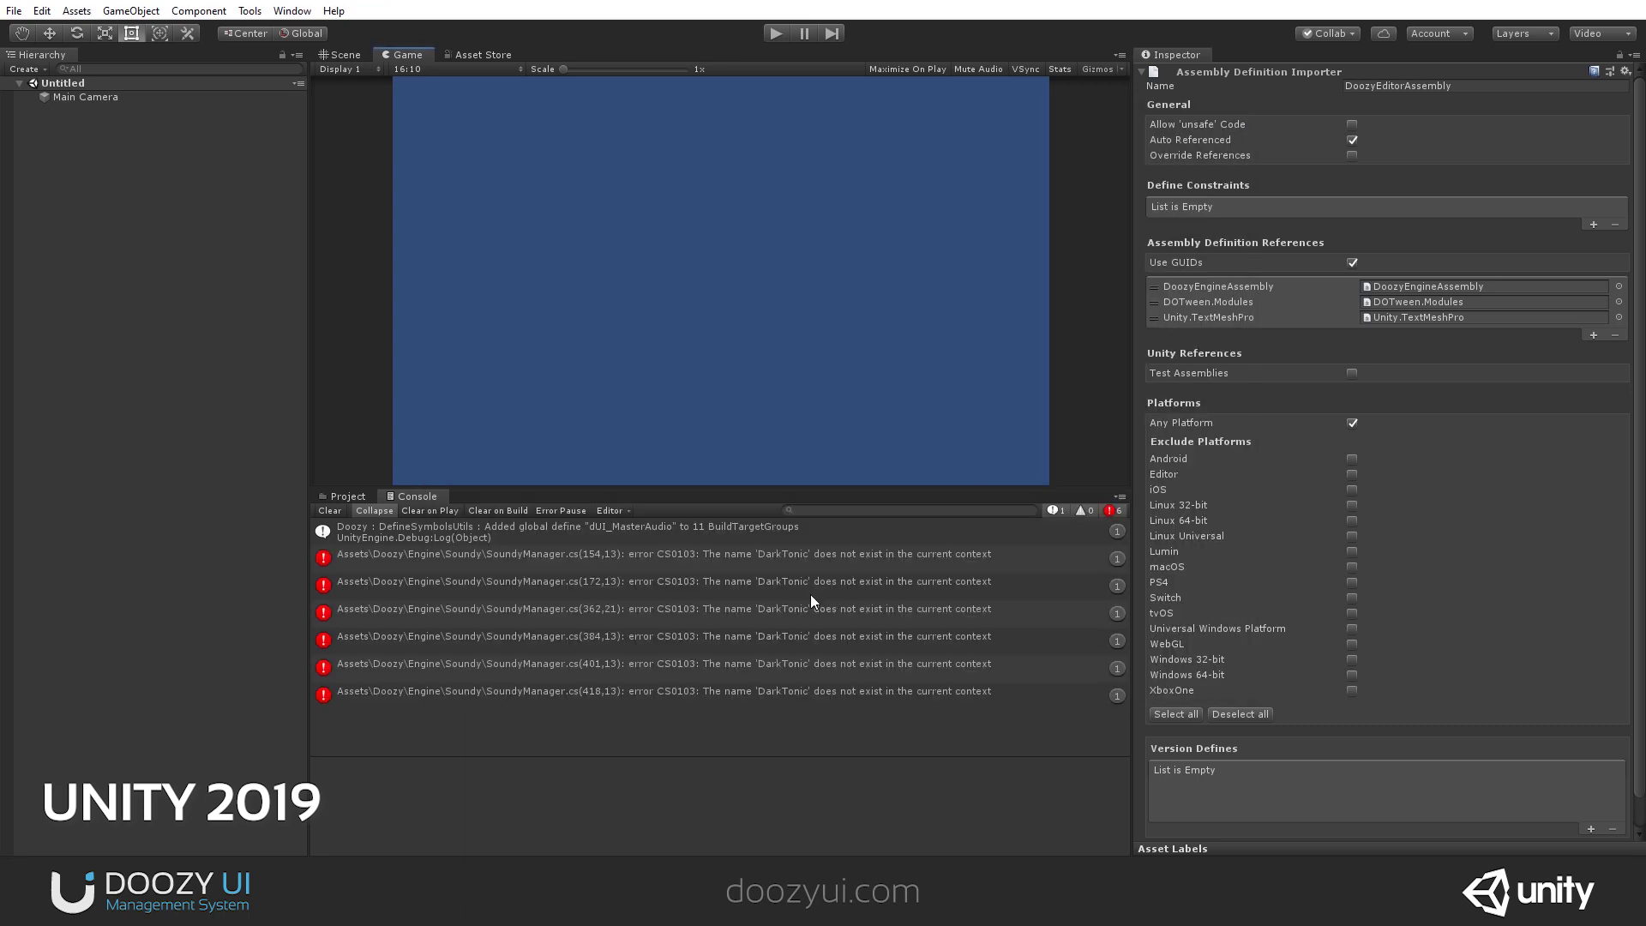
{"action": "left_click", "coordinate": [761, 581]}
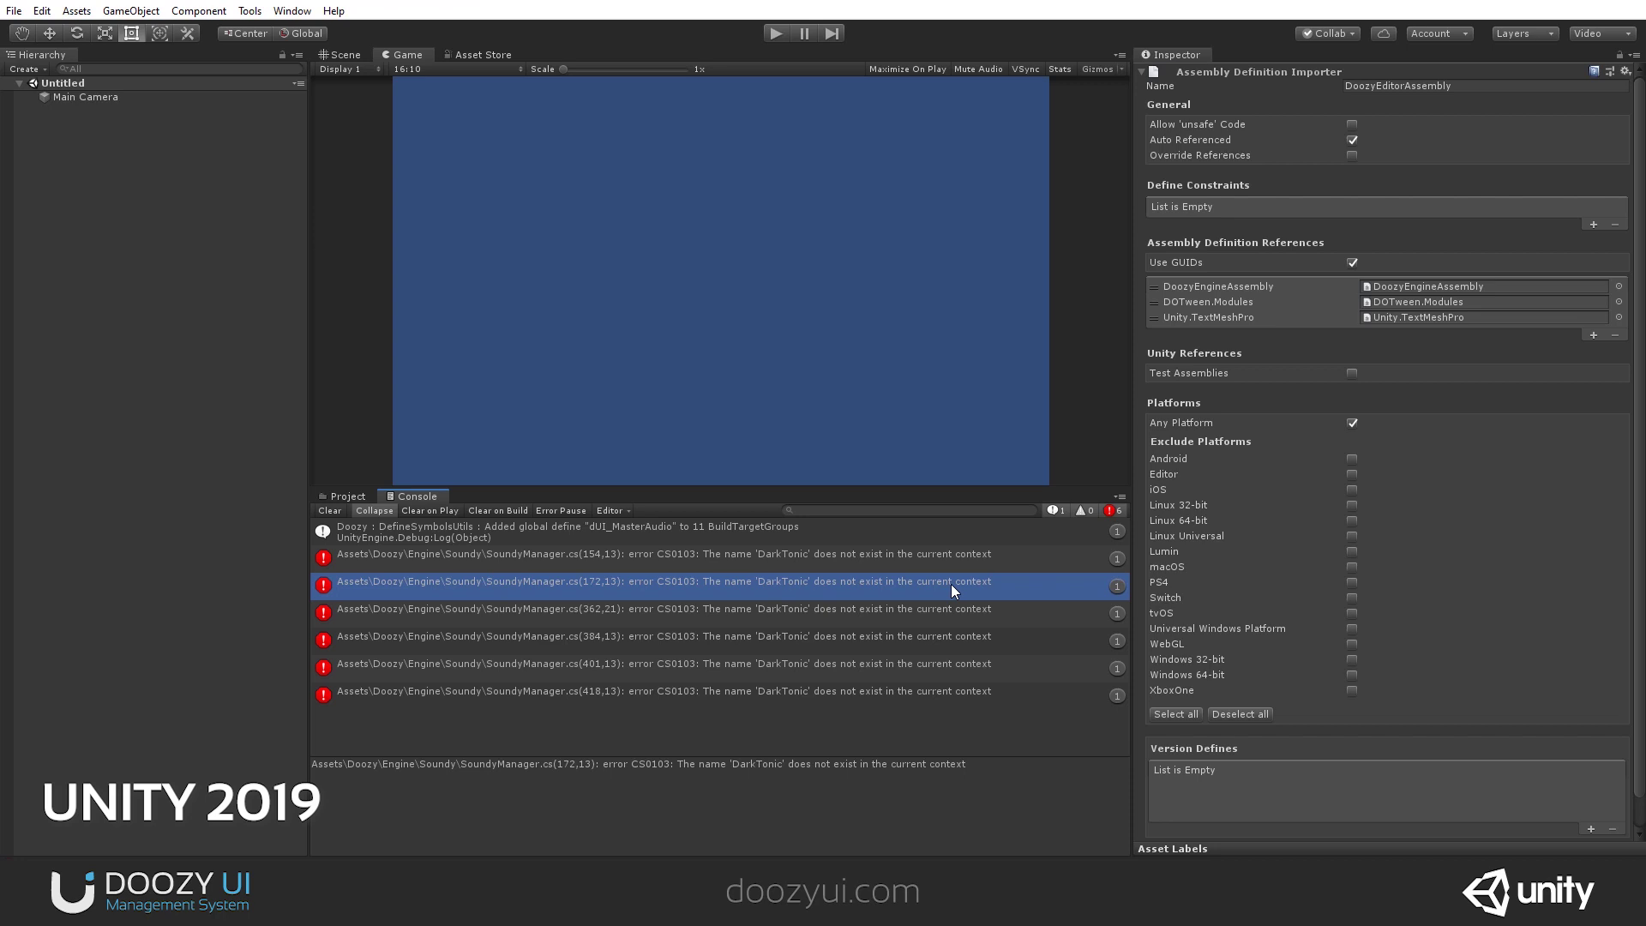
Open the Plugins/DarkTonic/MasterAudio folder in the project assets.
{"action": "left_click", "coordinate": [339, 496]}
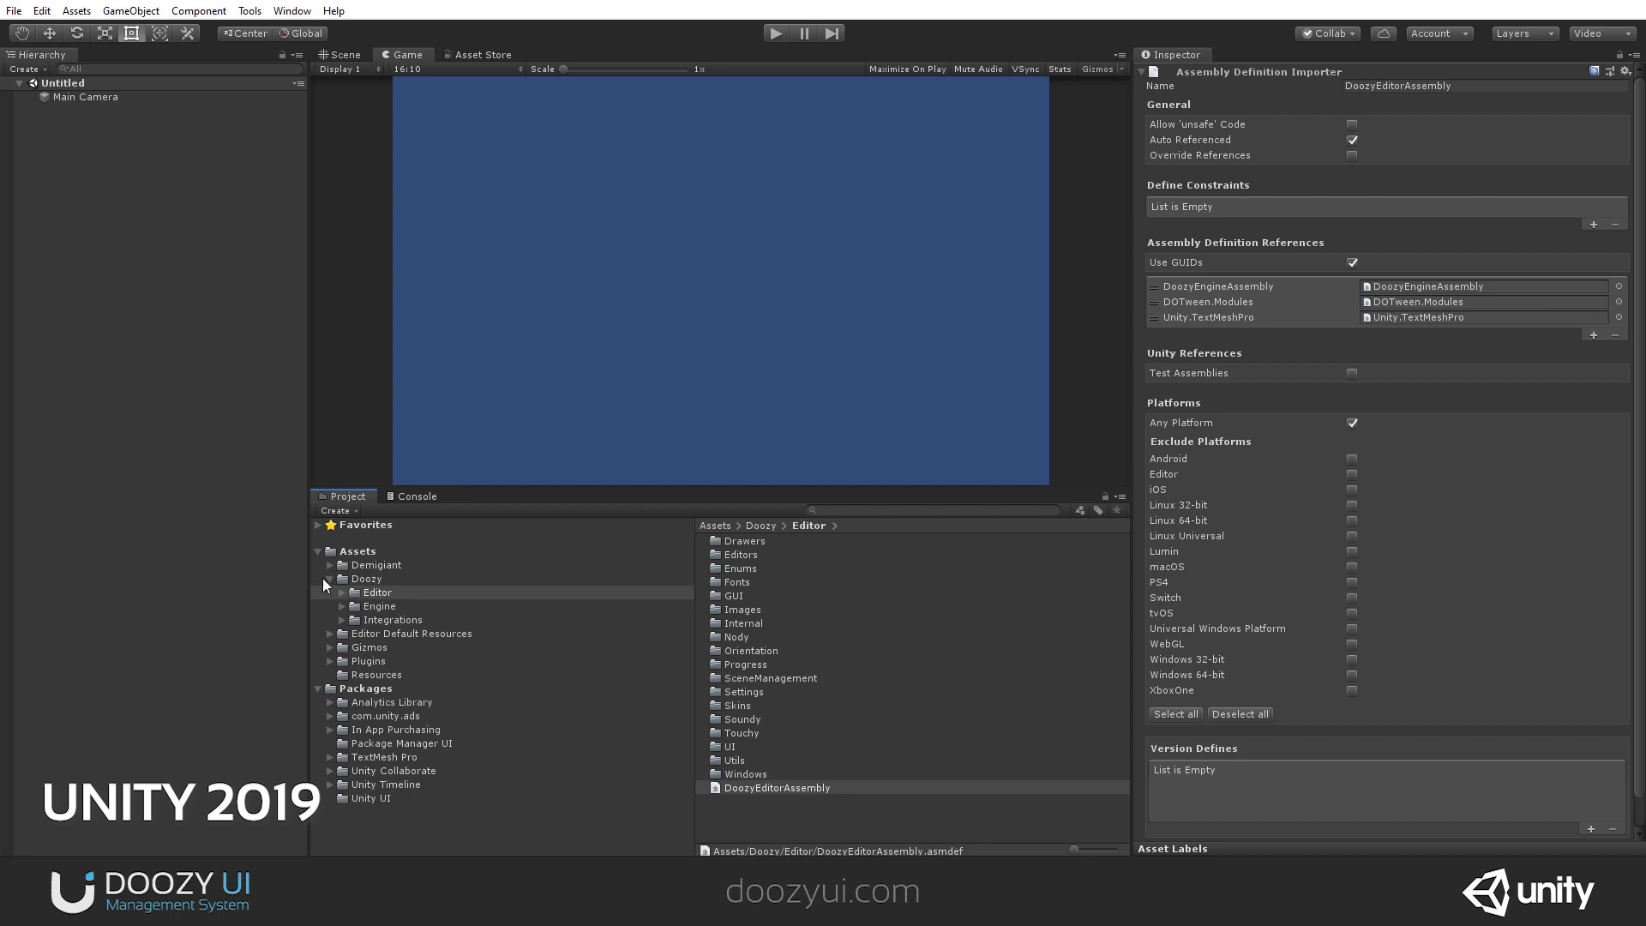
{"action": "left_click", "coordinate": [383, 606]}
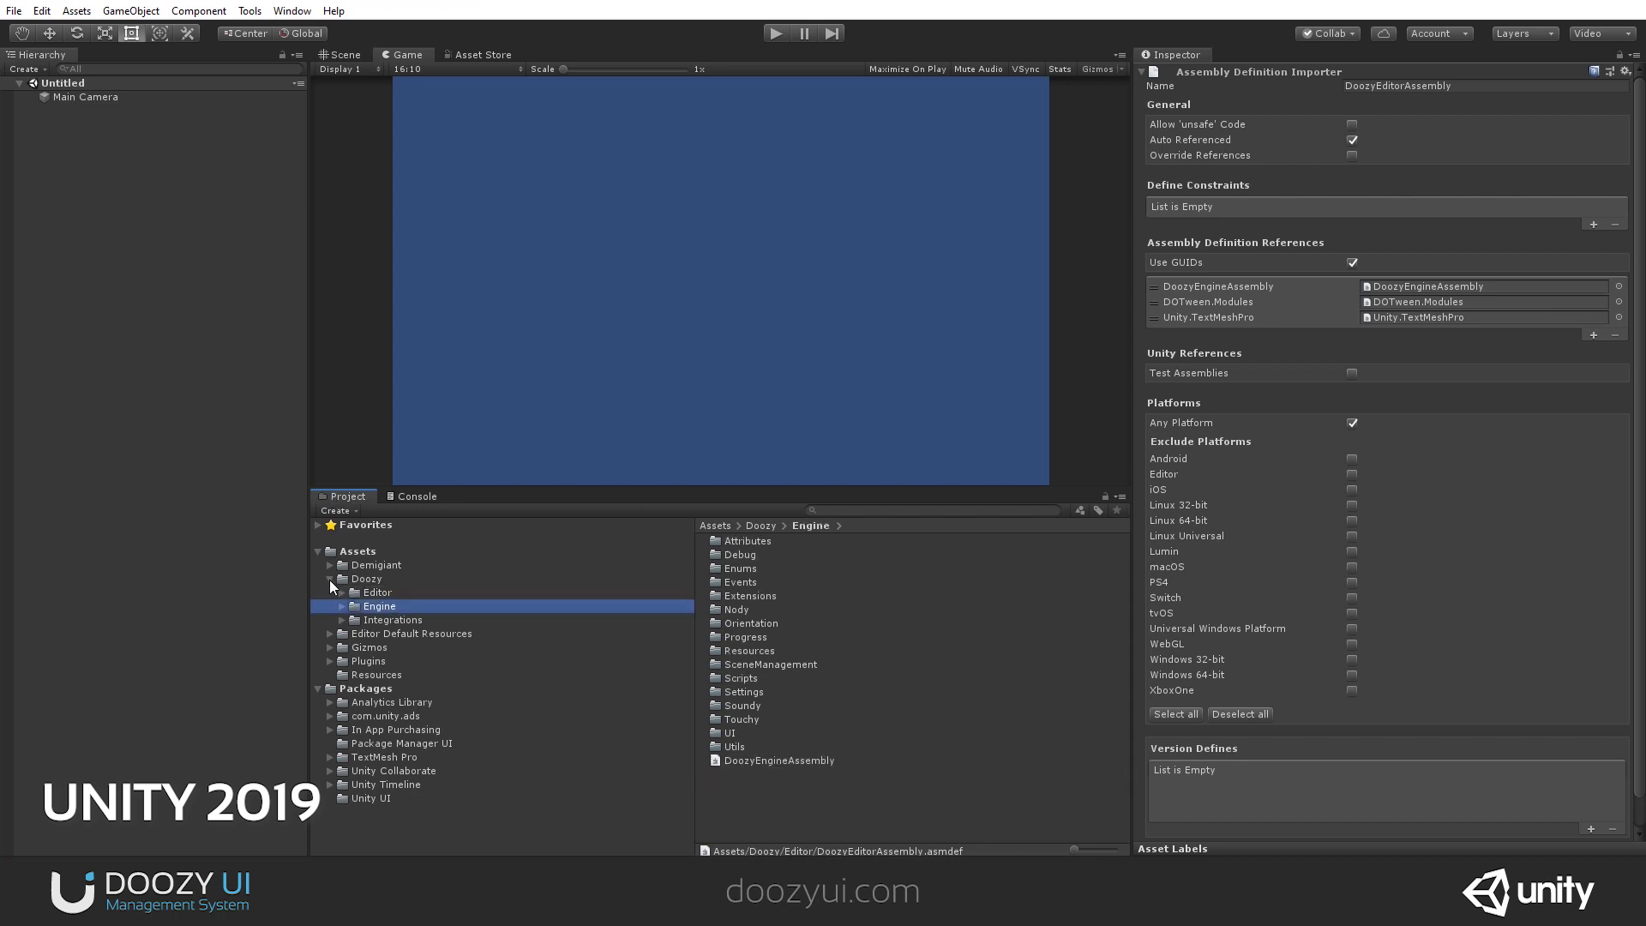
{"action": "left_click", "coordinate": [330, 579]}
{"action": "left_click", "coordinate": [369, 620]}
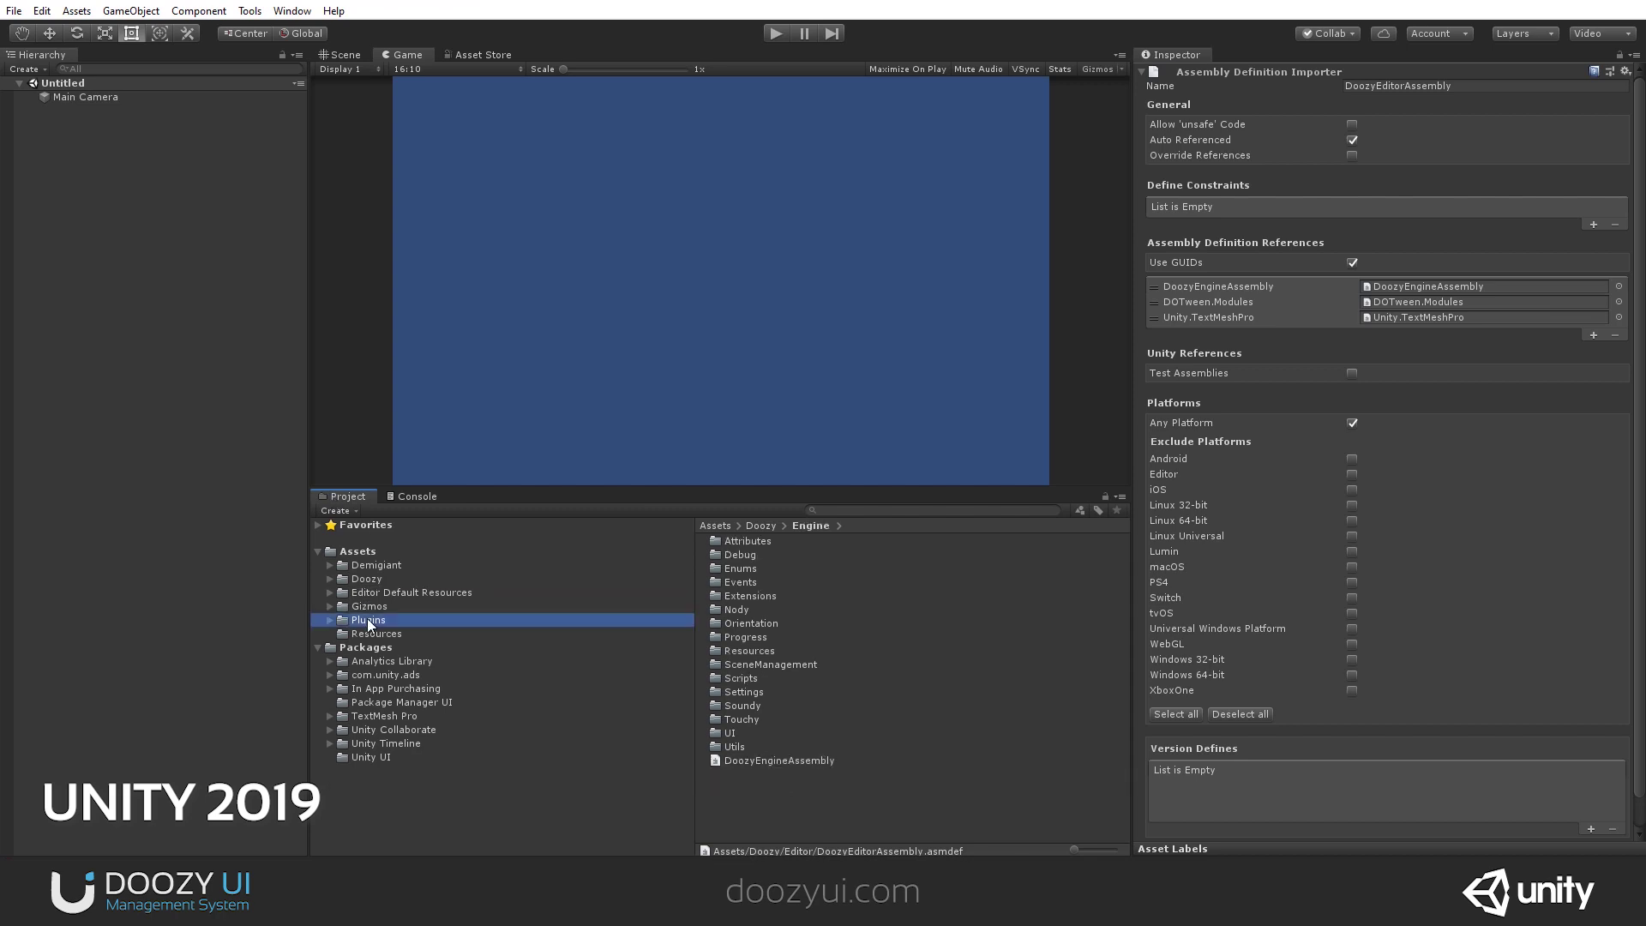
{"action": "double_click", "coordinate": [370, 620]}
{"action": "left_click", "coordinate": [338, 634]}
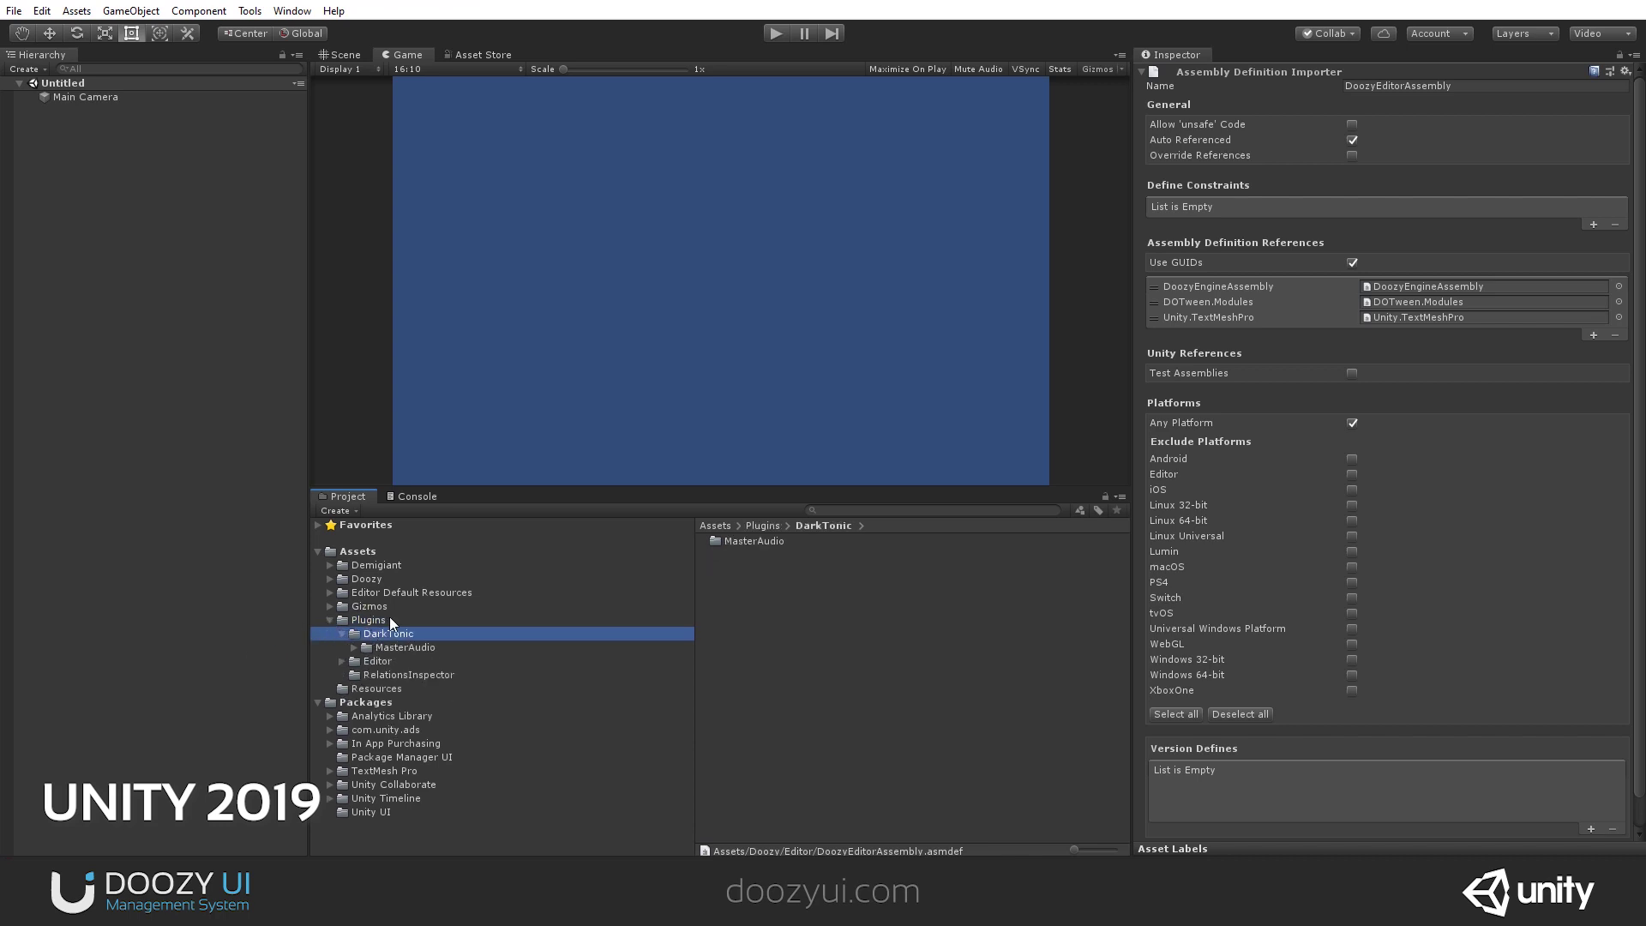
{"action": "left_click", "coordinate": [422, 648]}
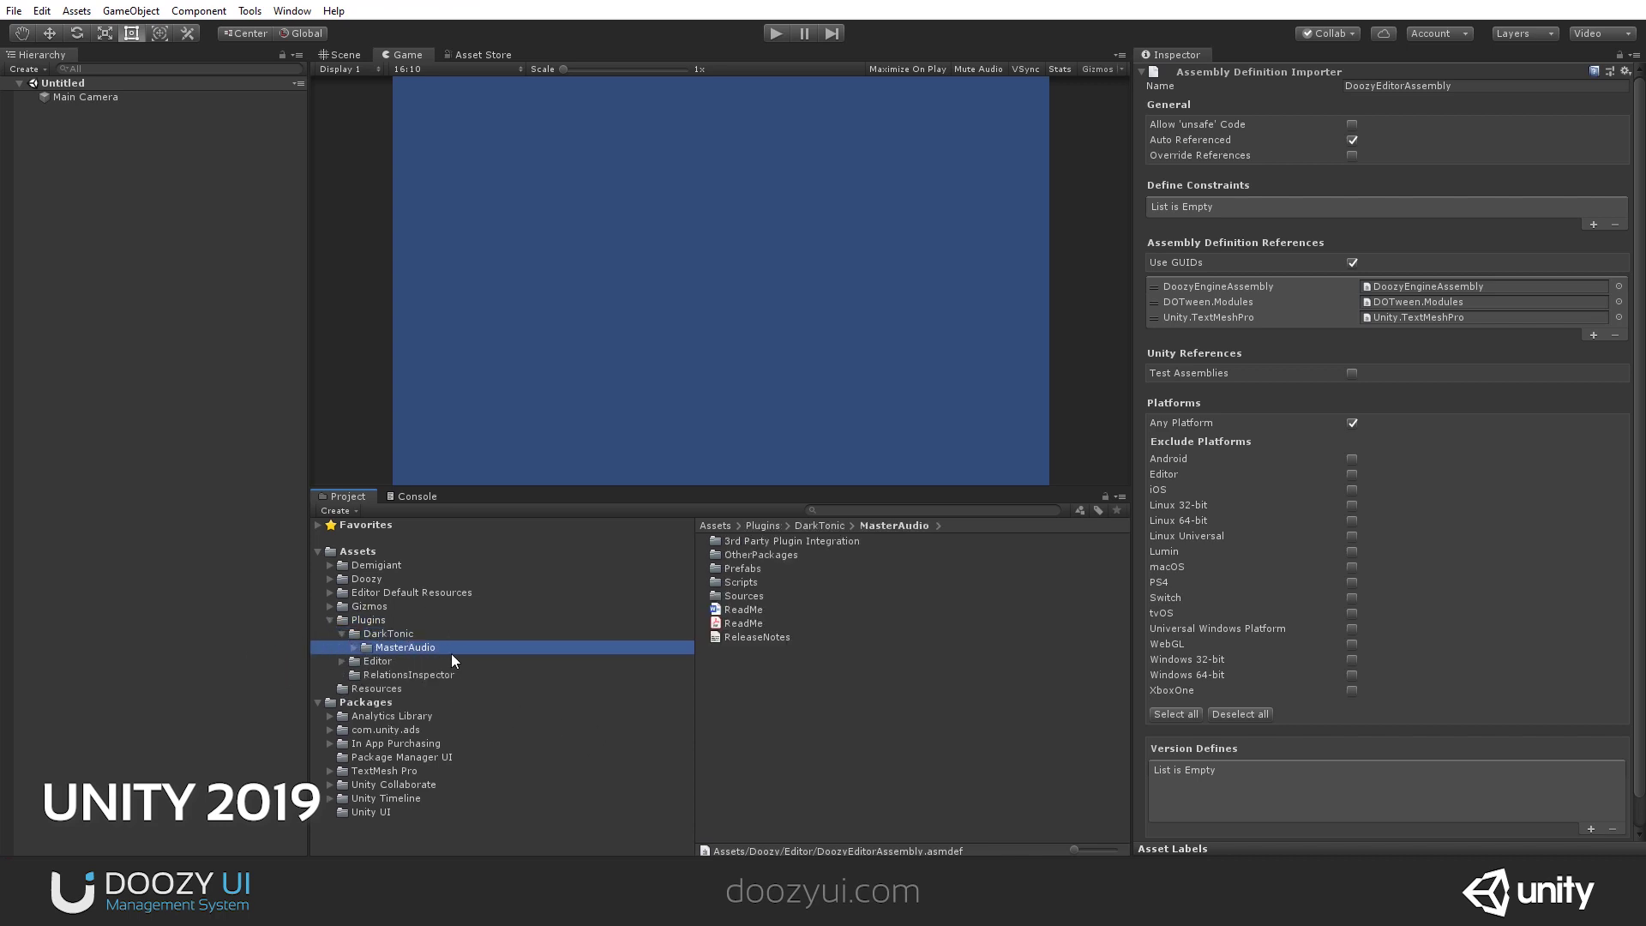
Create an assembly definition named MasterAudioAssembly in the MasterAudio folder.
{"action": "right_click", "coordinate": [831, 712]}
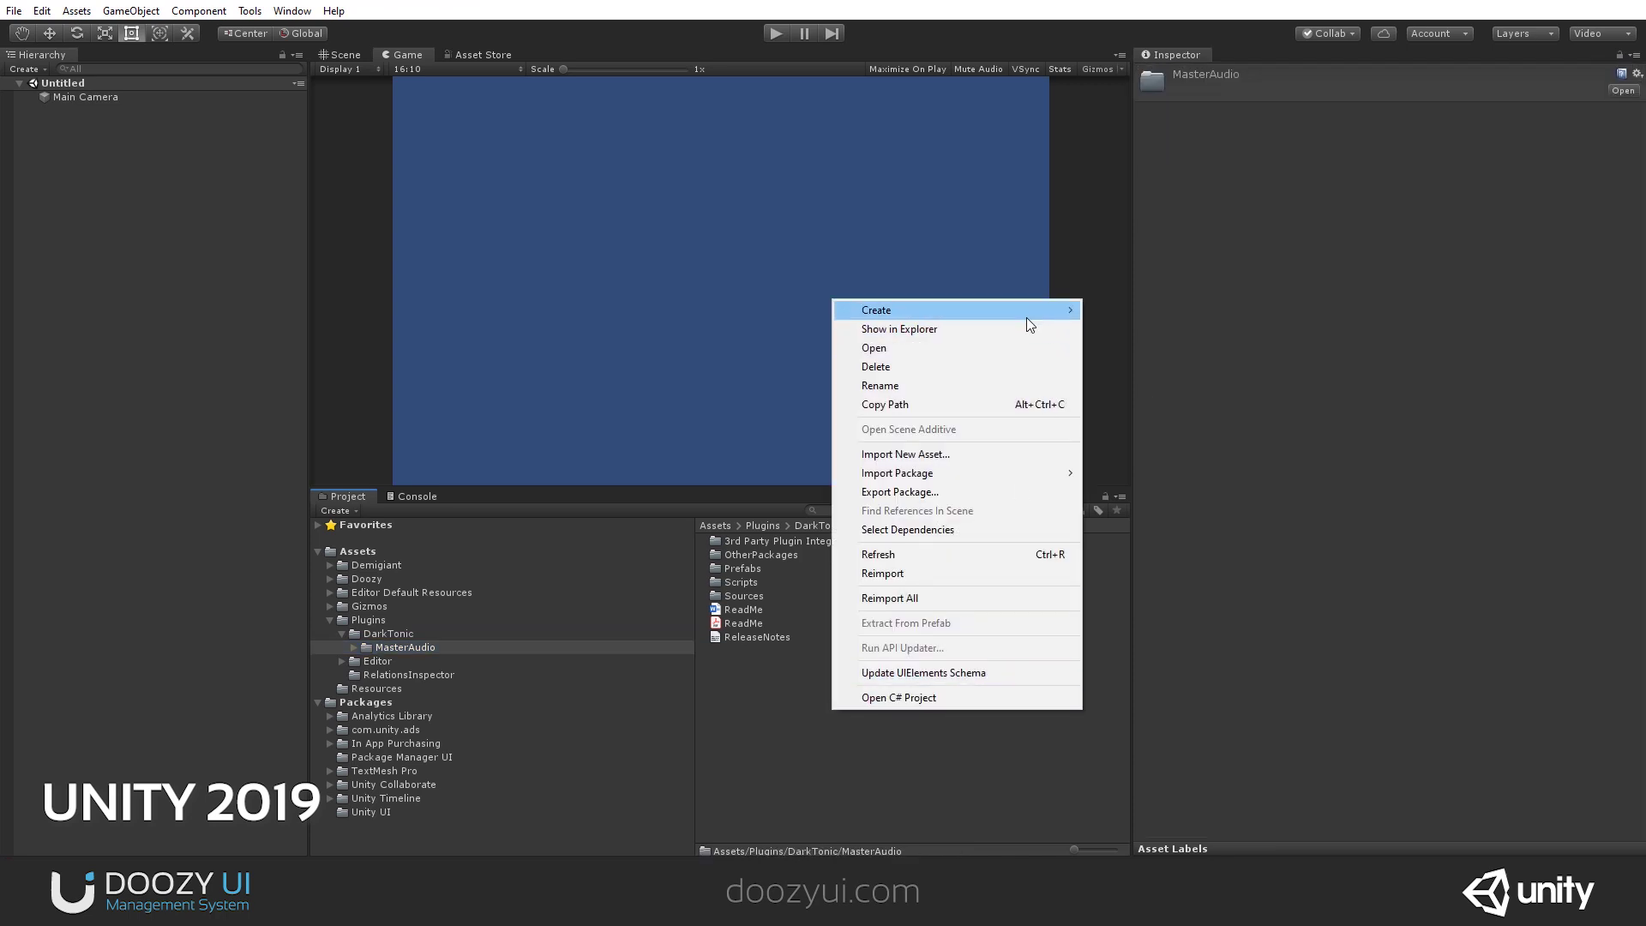
{"action": "mouse_move", "coordinate": [1026, 310]}
{"action": "left_click", "coordinate": [1198, 347]}
{"action": "key", "text": "Home"}
{"action": "key", "text": "Delete"}
{"action": "key", "text": "Delete"}
{"action": "key", "text": "Delete"}
{"action": "type", "text": "MasterAudio"}
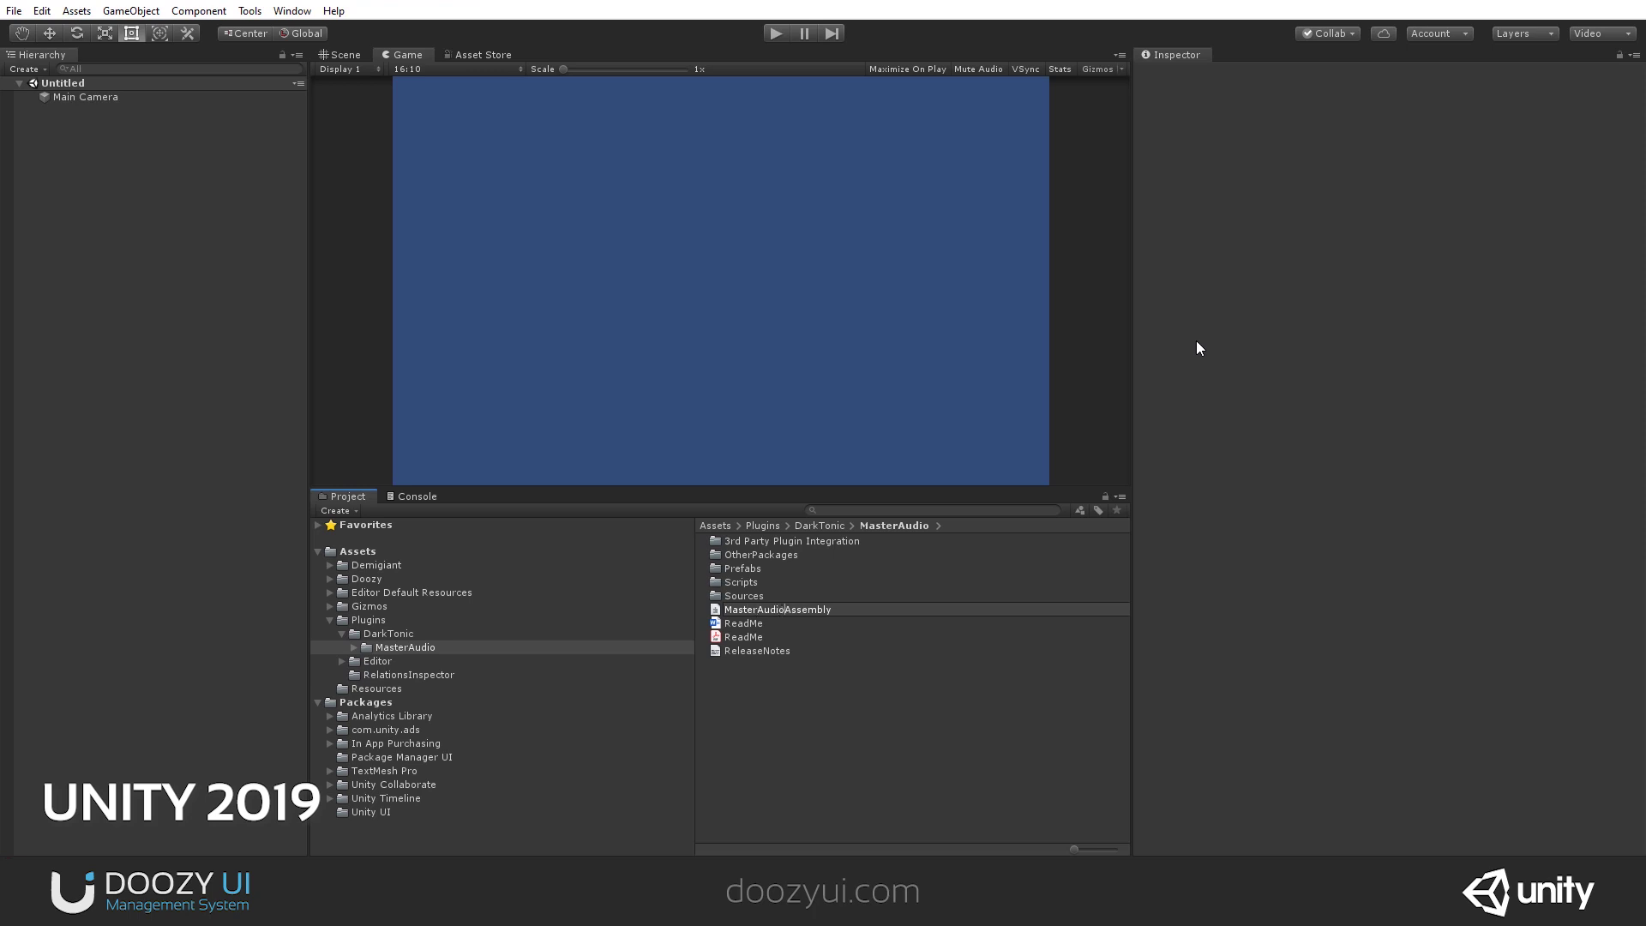
{"action": "key", "text": "Return"}
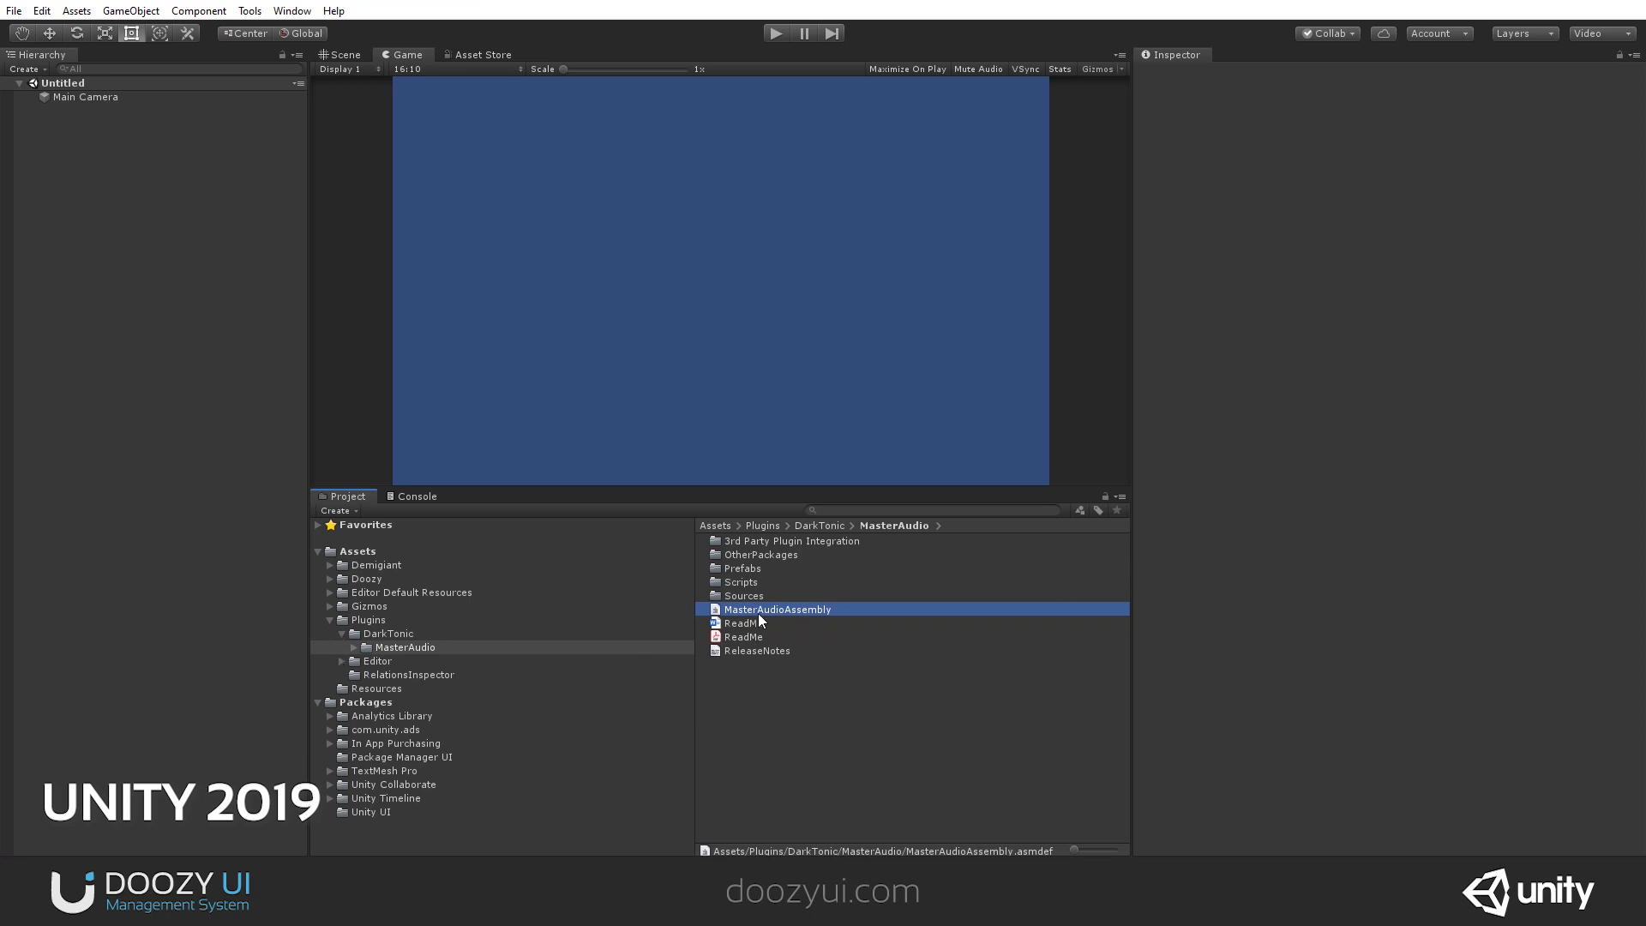
Add MasterAudioAssembly as the third assembly definition reference of DoozyEngineAssembly in the Doozy/Engine folder.
{"action": "left_click", "coordinate": [331, 619]}
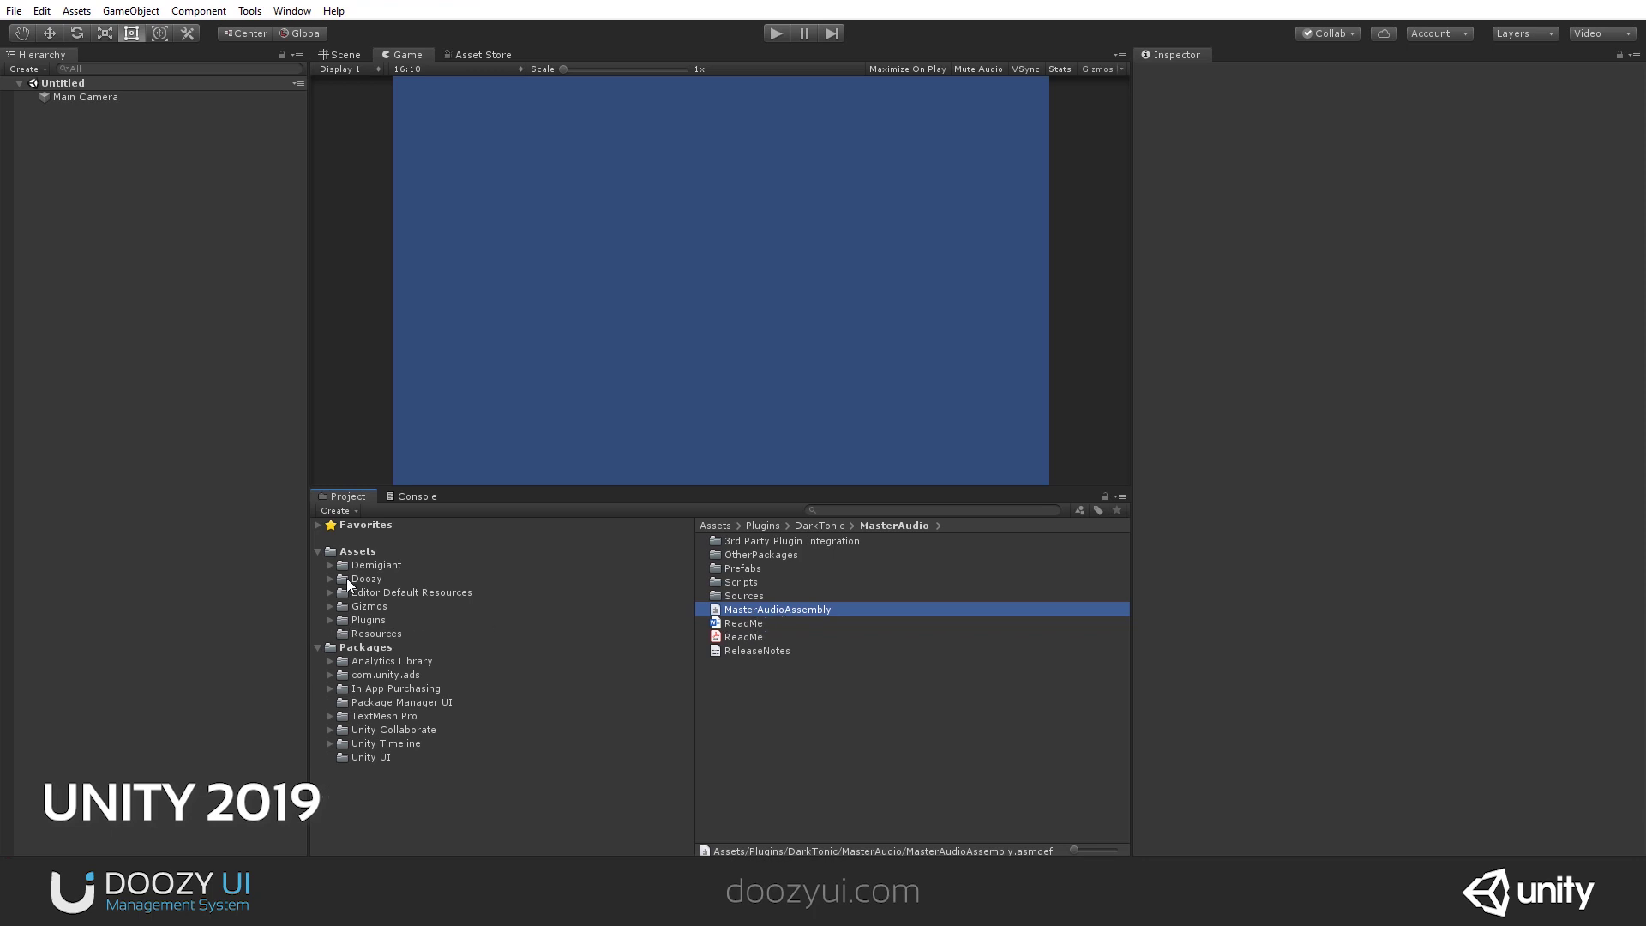
{"action": "left_click", "coordinate": [350, 579]}
{"action": "left_click", "coordinate": [741, 556]}
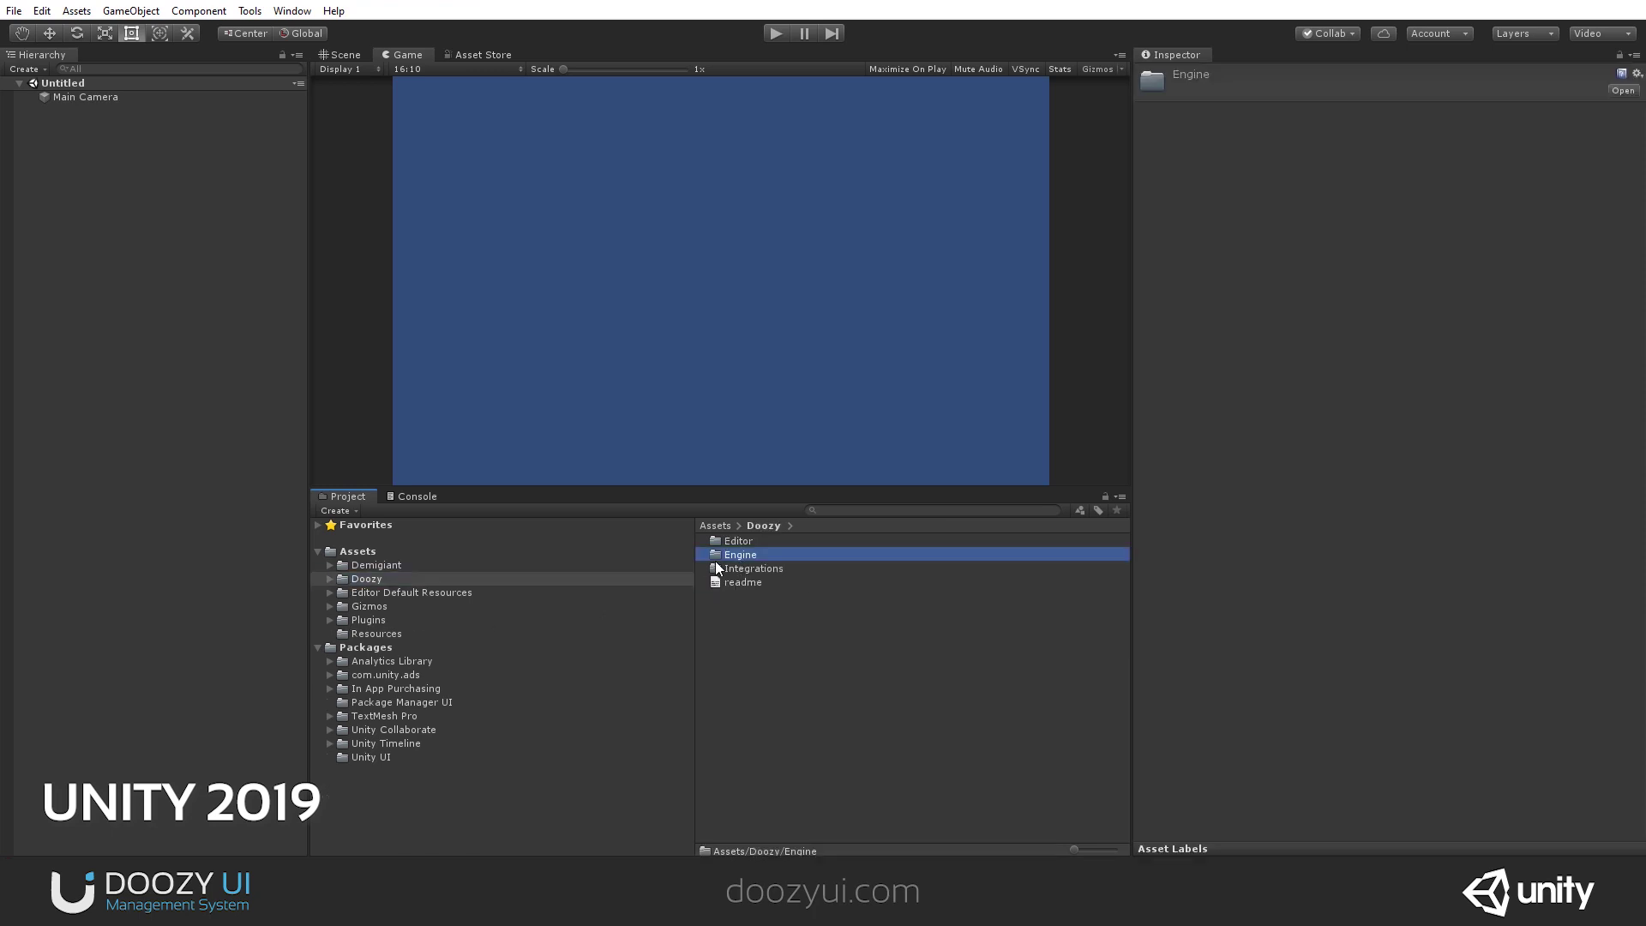
{"action": "double_click", "coordinate": [717, 558]}
{"action": "left_click", "coordinate": [780, 760]}
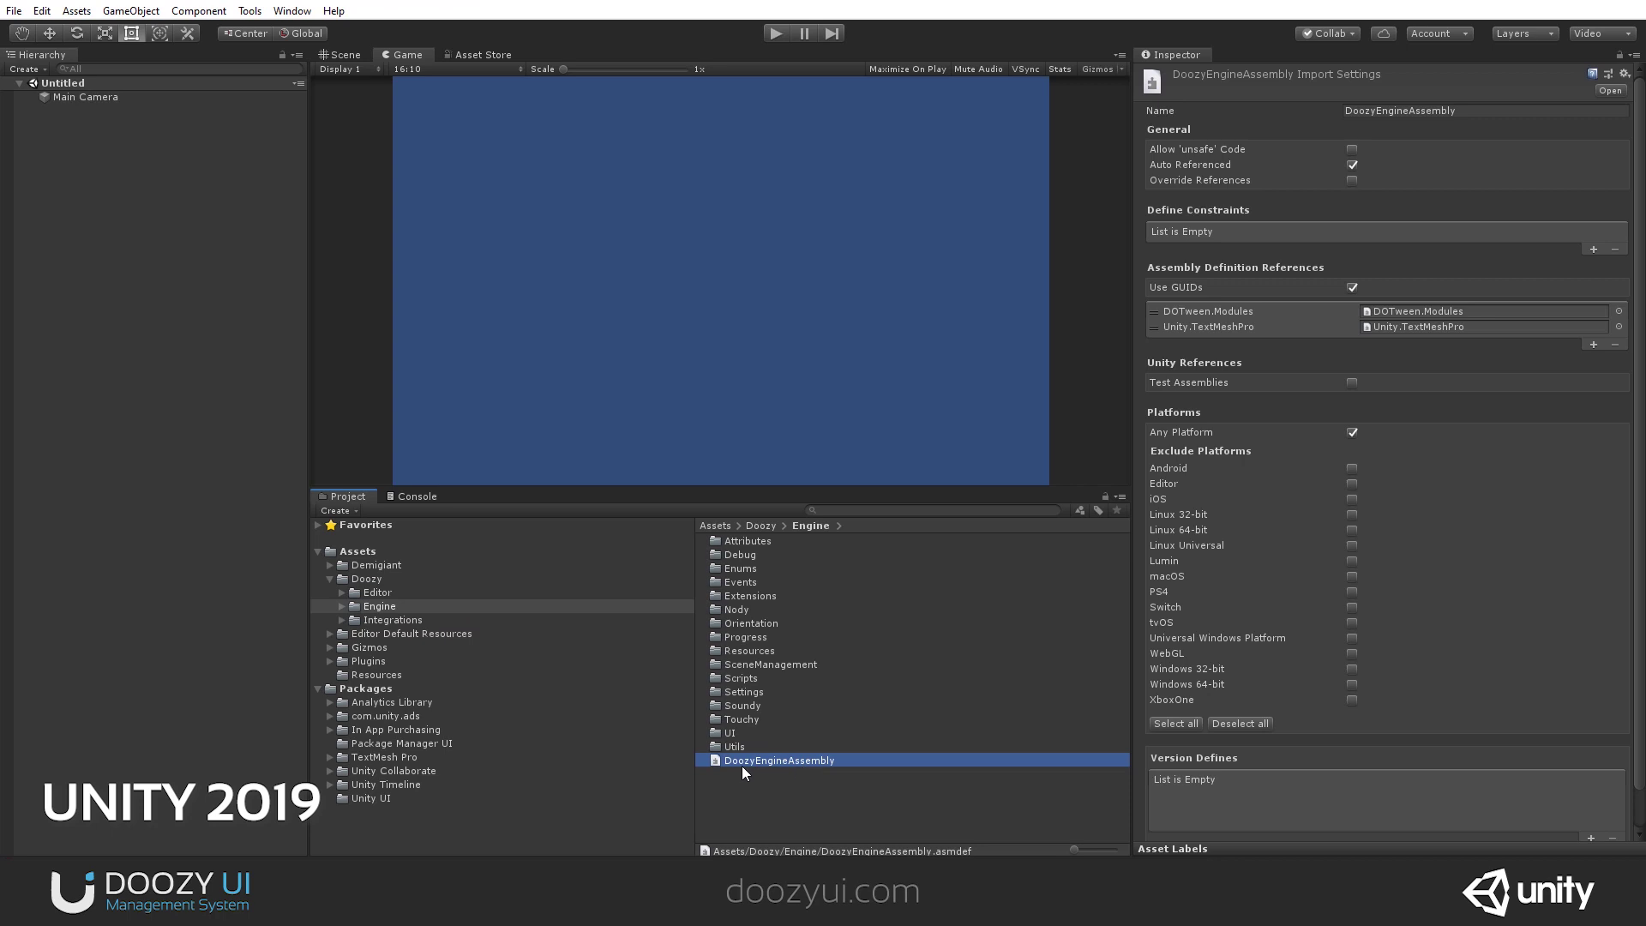
{"action": "left_click", "coordinate": [1593, 345]}
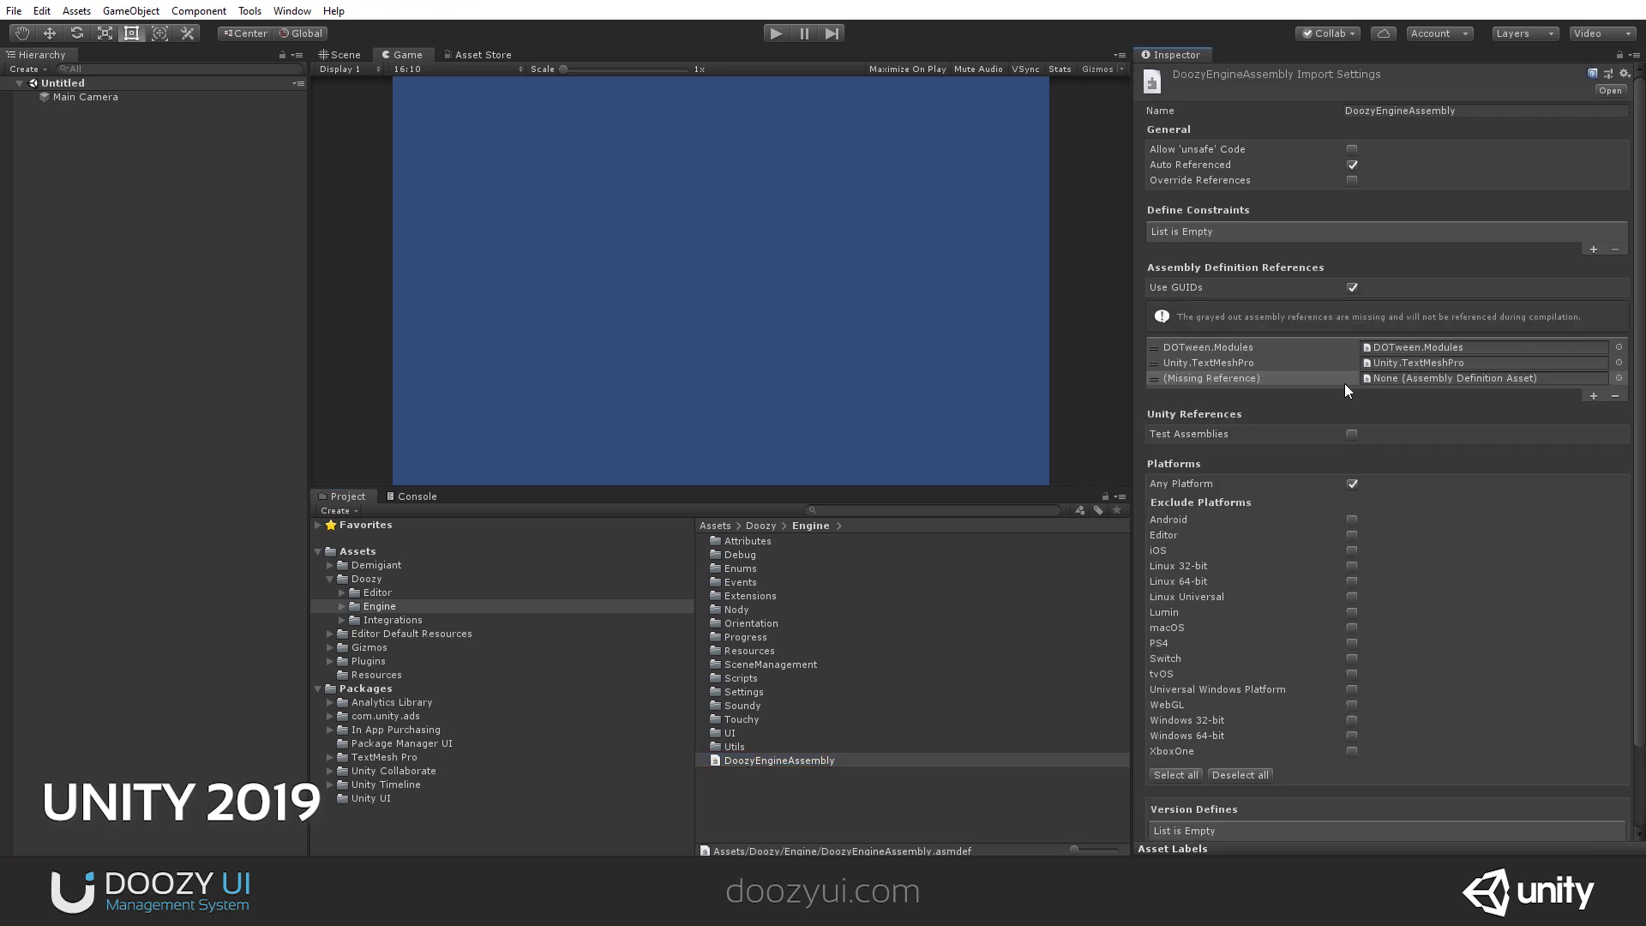
{"action": "left_click", "coordinate": [1618, 378]}
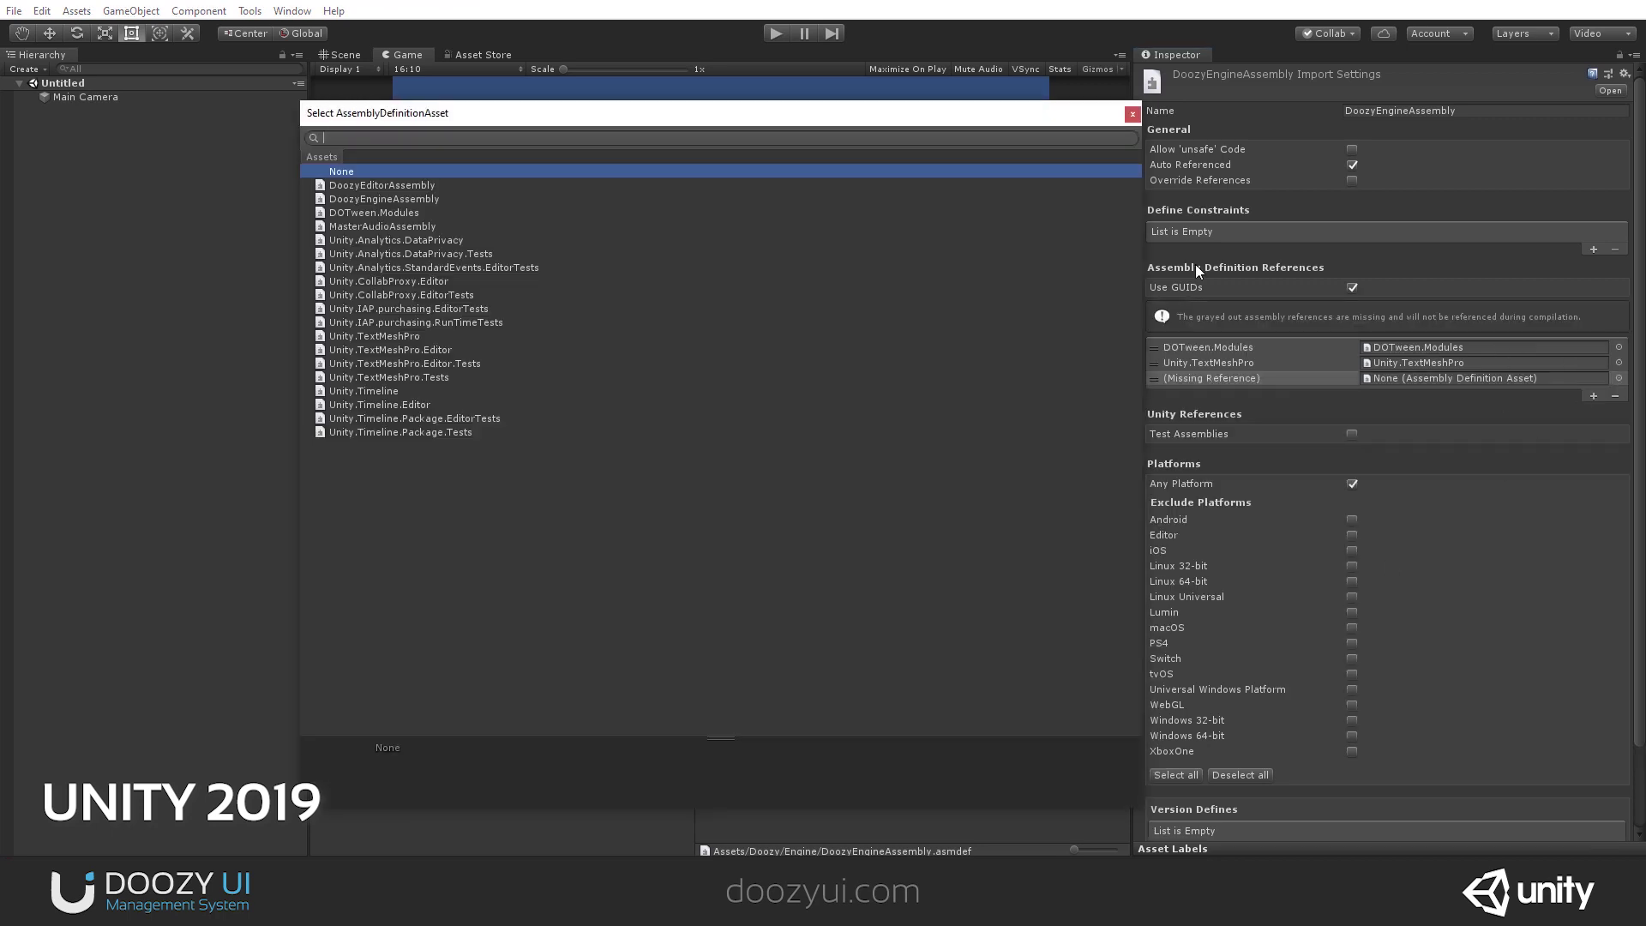
{"action": "left_click", "coordinate": [400, 228]}
{"action": "double_click", "coordinate": [400, 228]}
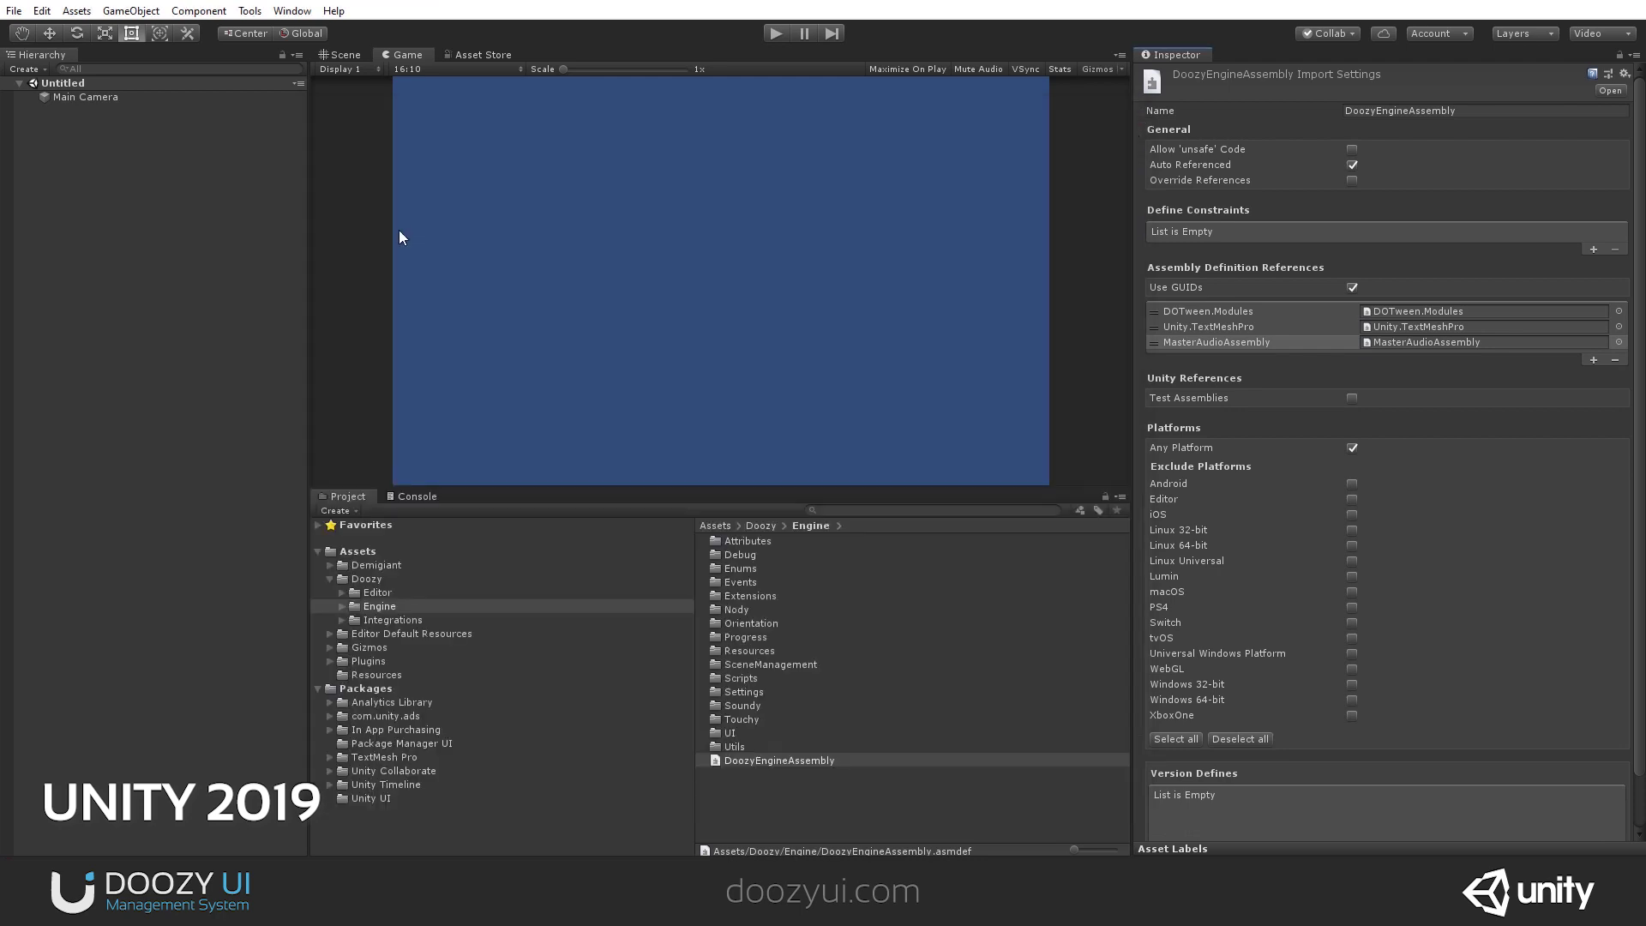
Apply the DoozyEngineAssembly reference change, check the console, and clear its messages.
{"action": "scroll", "coordinate": [1581, 805], "scroll_direction": "down", "scroll_amount": 2}
{"action": "left_click", "coordinate": [1609, 828]}
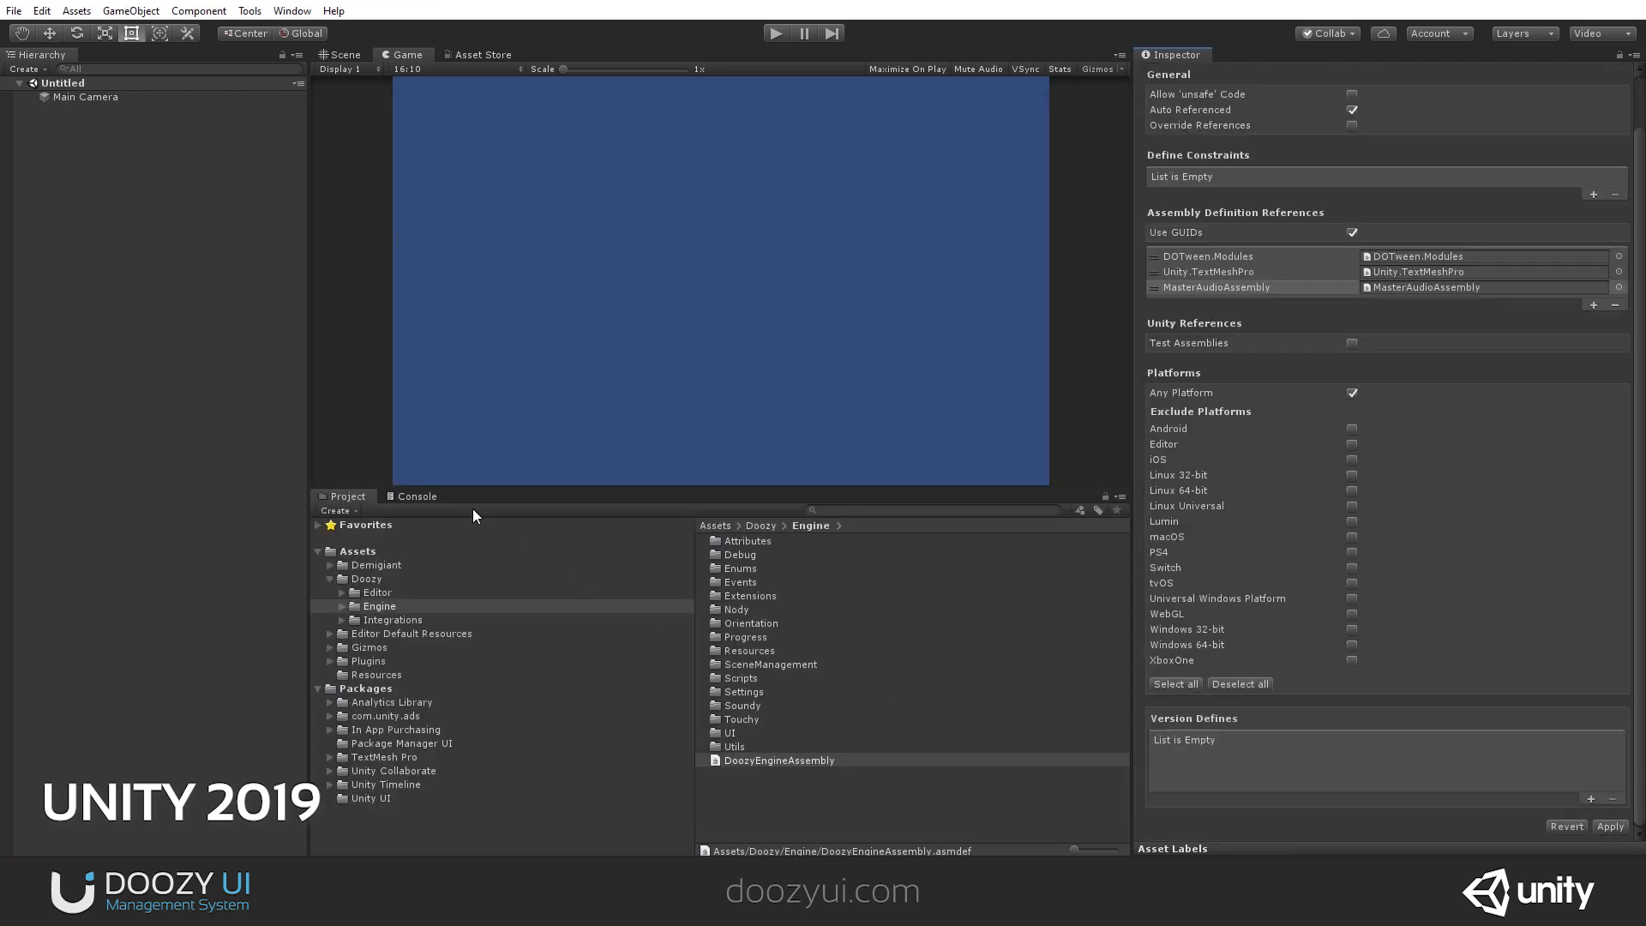
{"action": "left_click", "coordinate": [430, 500]}
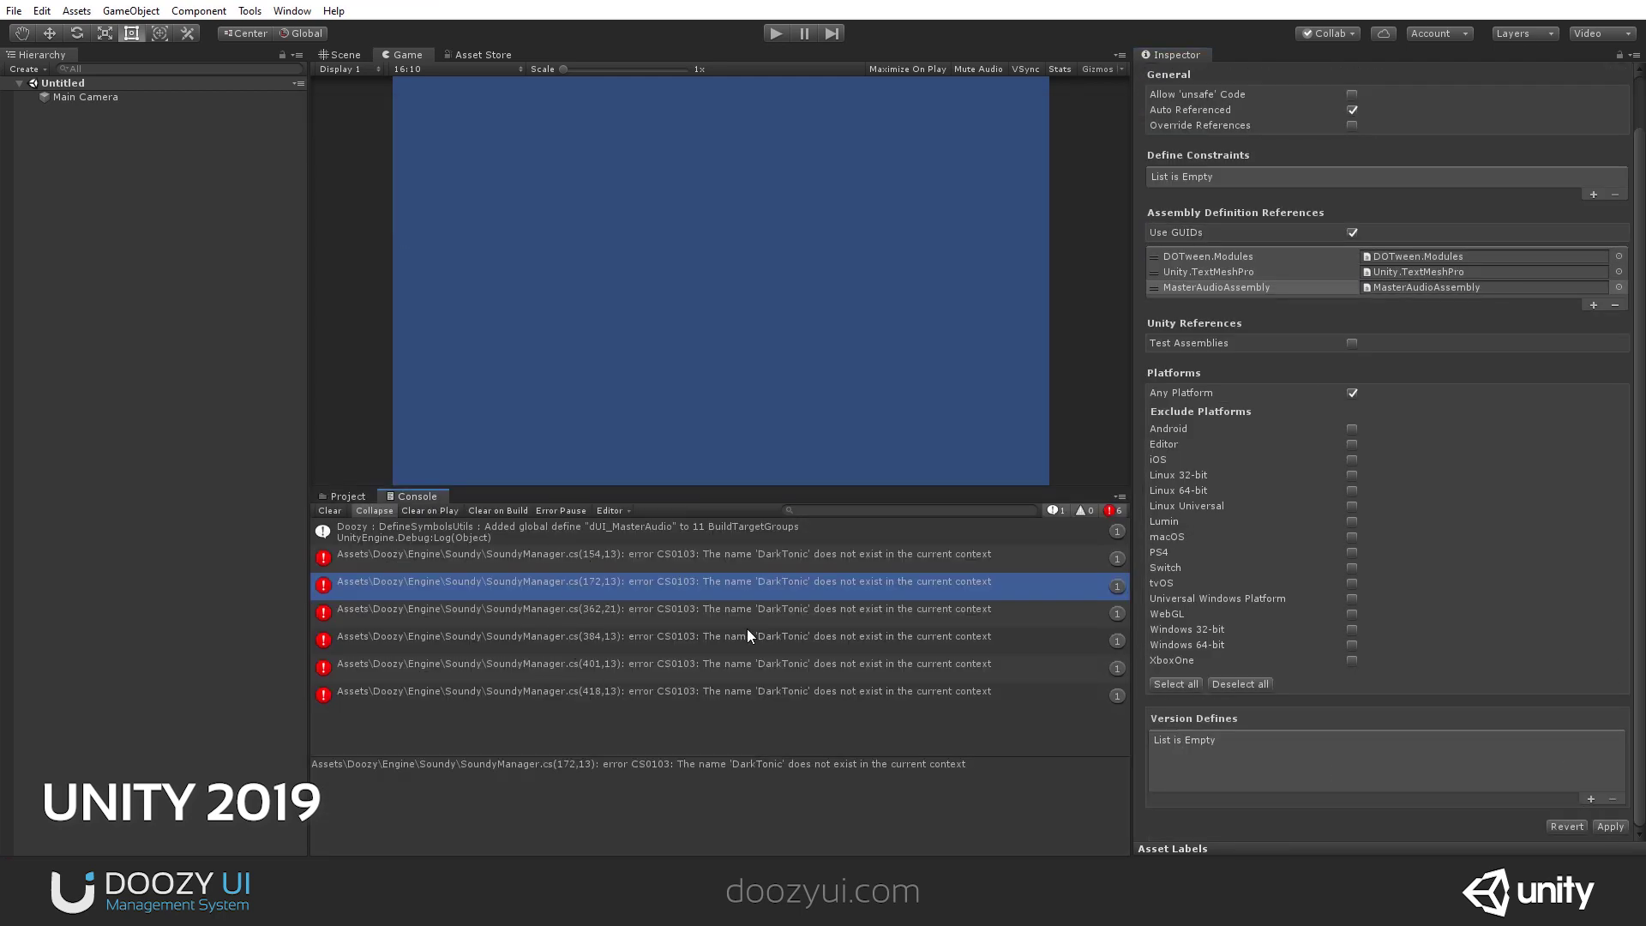
{"action": "left_click", "coordinate": [1601, 829]}
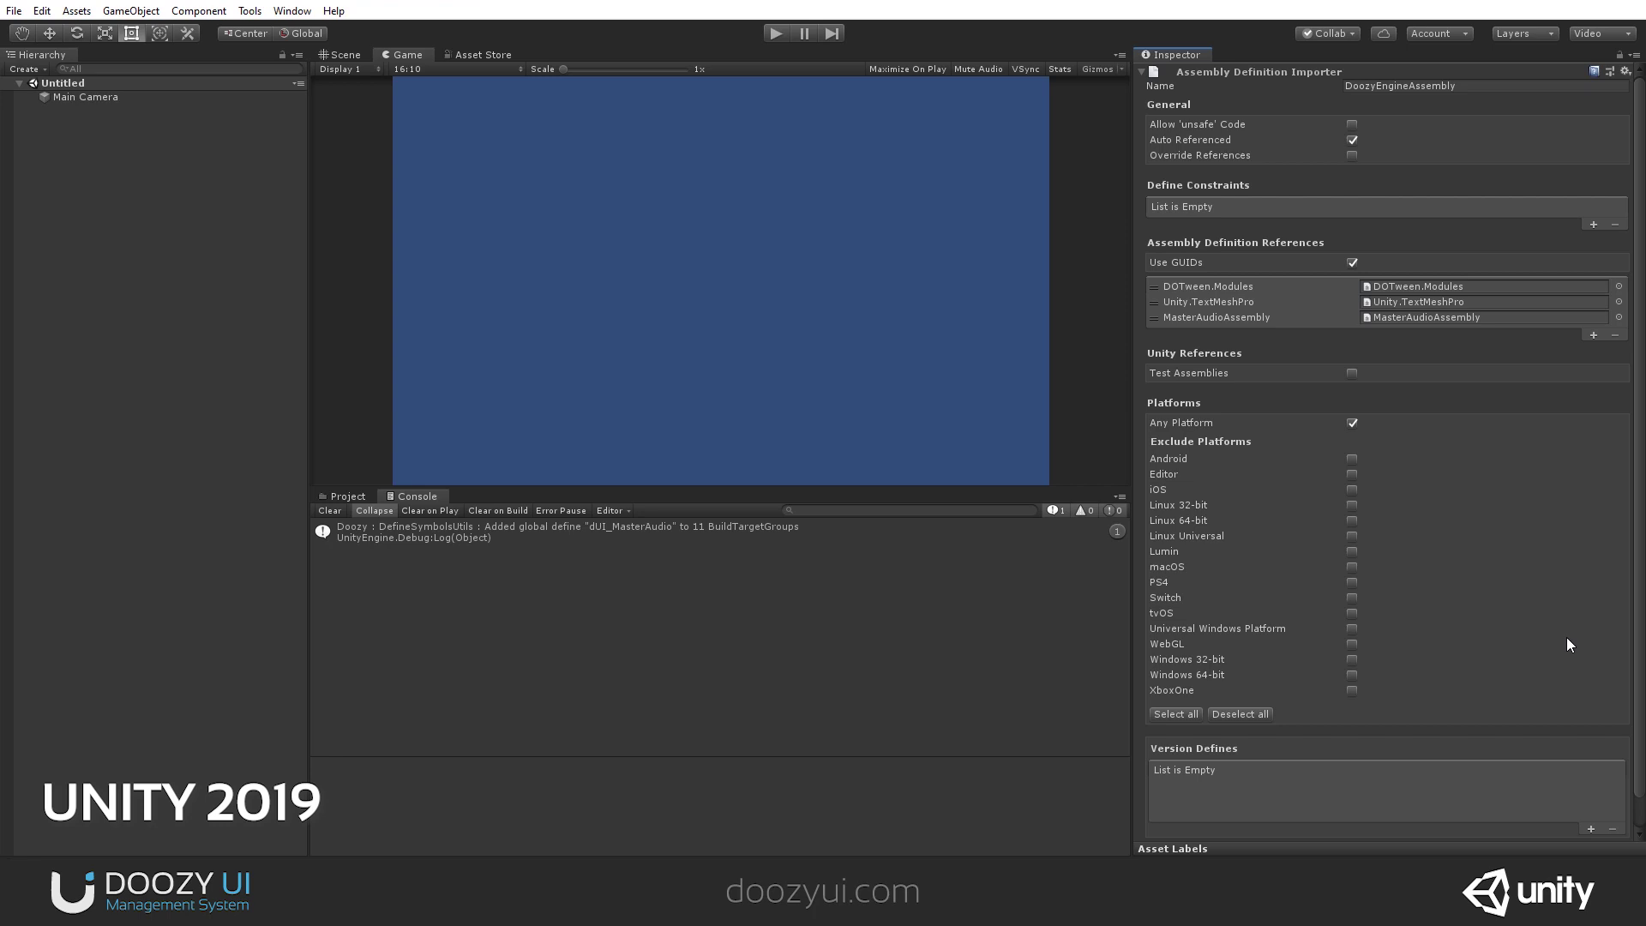
{"action": "left_click", "coordinate": [332, 511]}
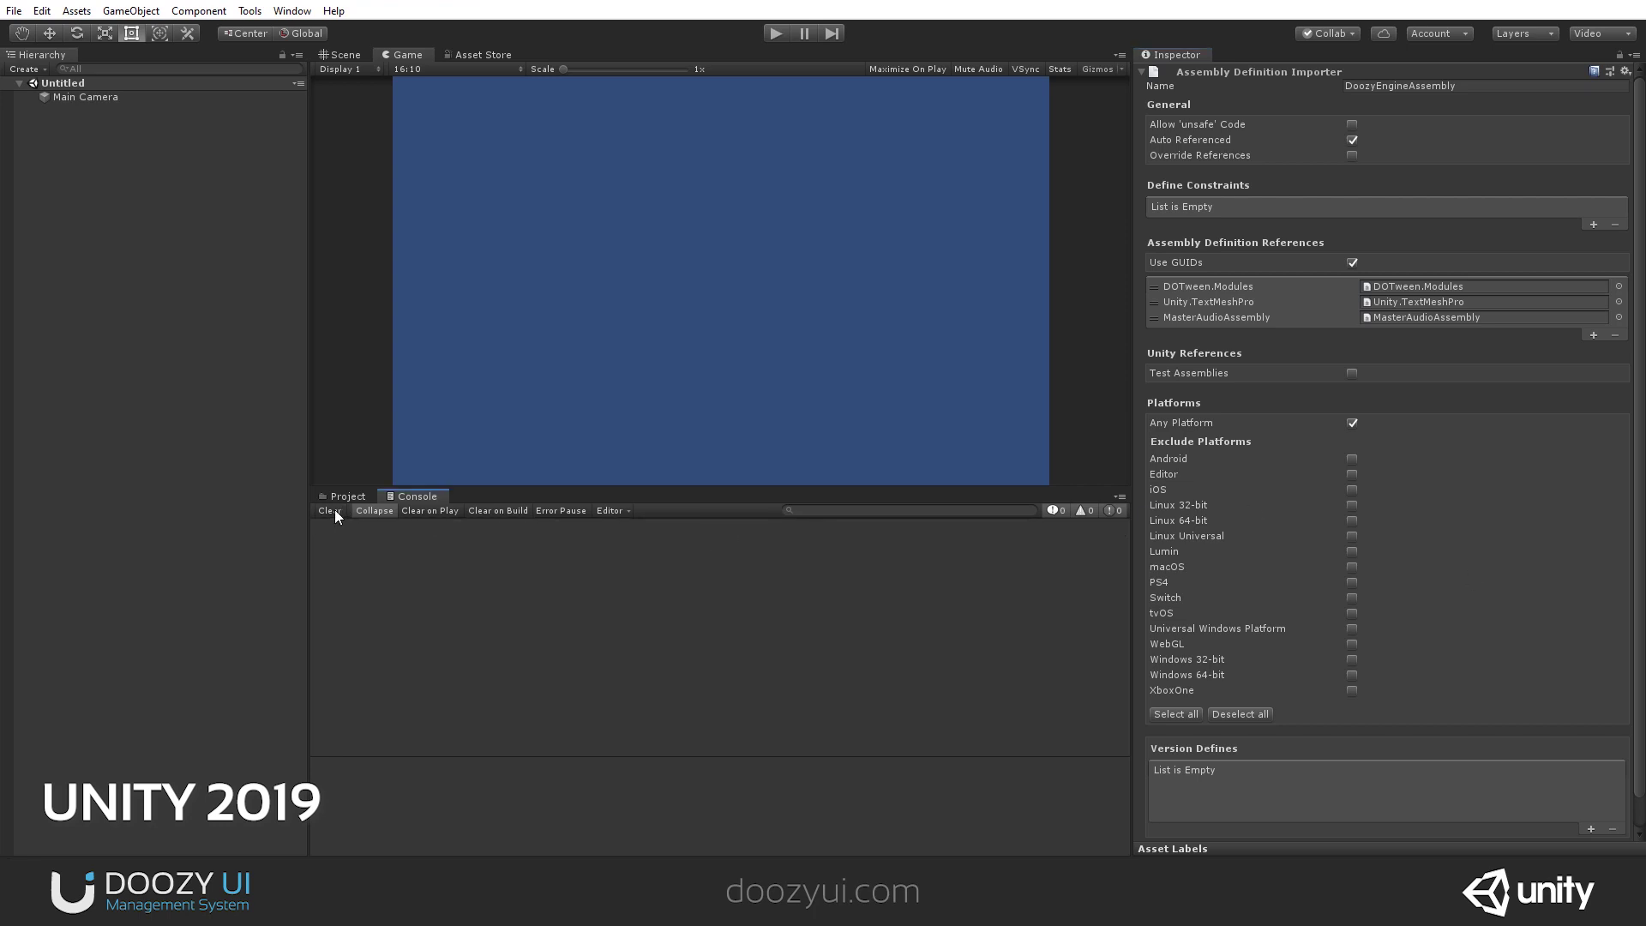
Review the assembly definition references of DoozyEditorAssembly and DoozyEngineAssembly in the Doozy Editor and Engine folders.
{"action": "left_click", "coordinate": [345, 496]}
{"action": "left_click", "coordinate": [334, 579]}
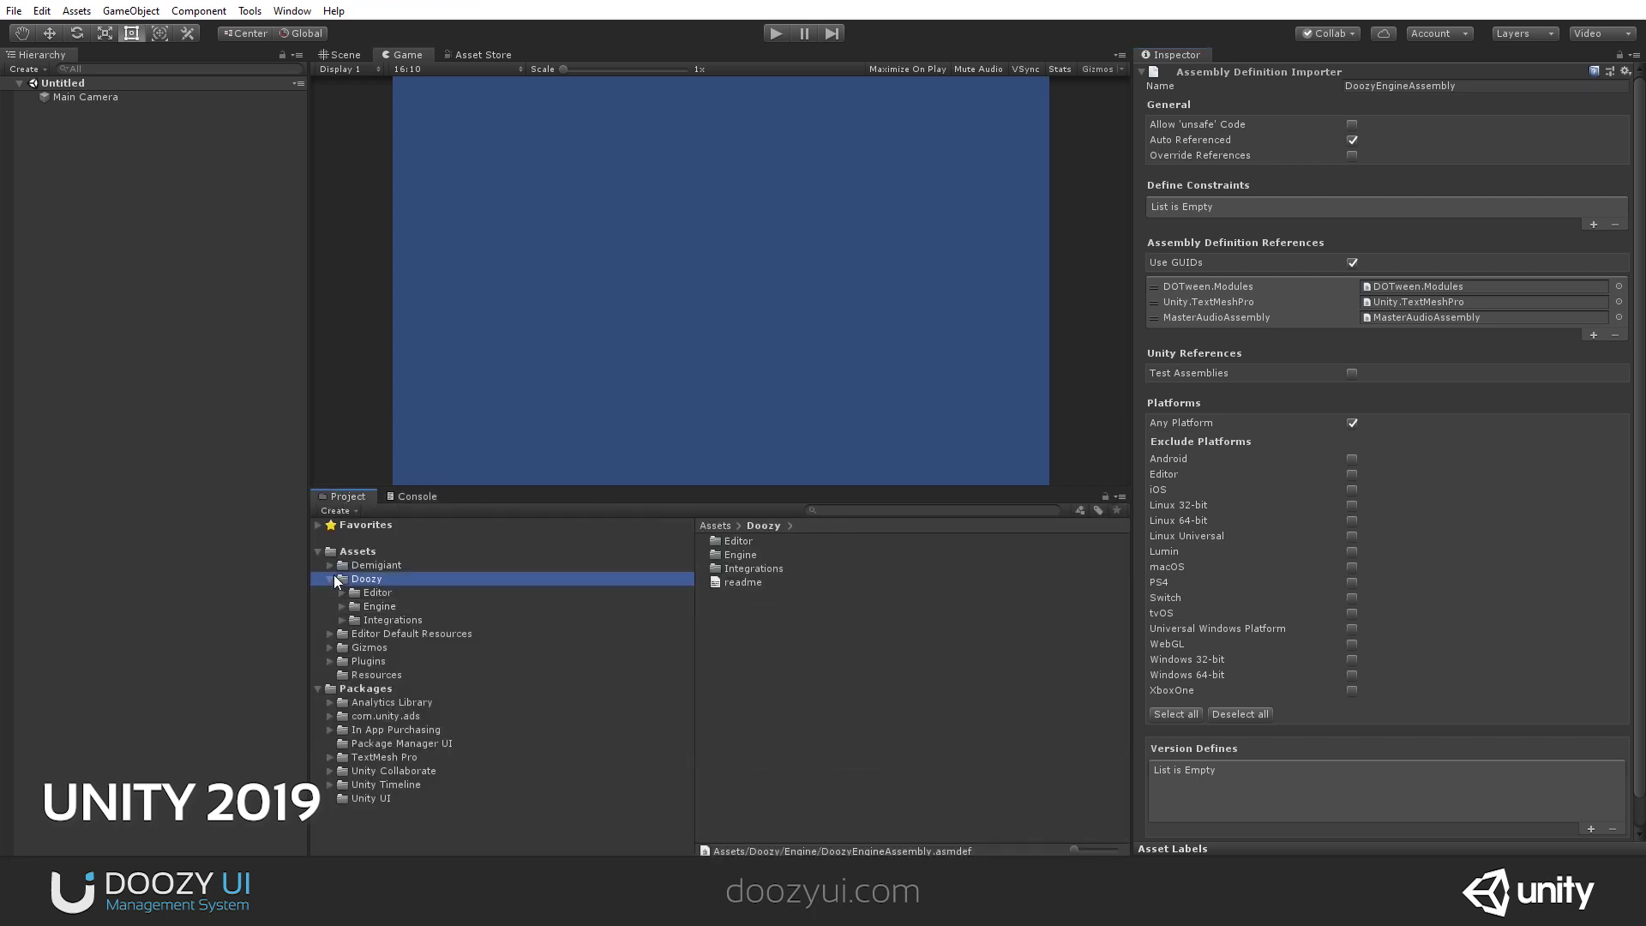
{"action": "left_click", "coordinate": [329, 579]}
{"action": "left_click", "coordinate": [329, 578]}
{"action": "left_click", "coordinate": [375, 592]}
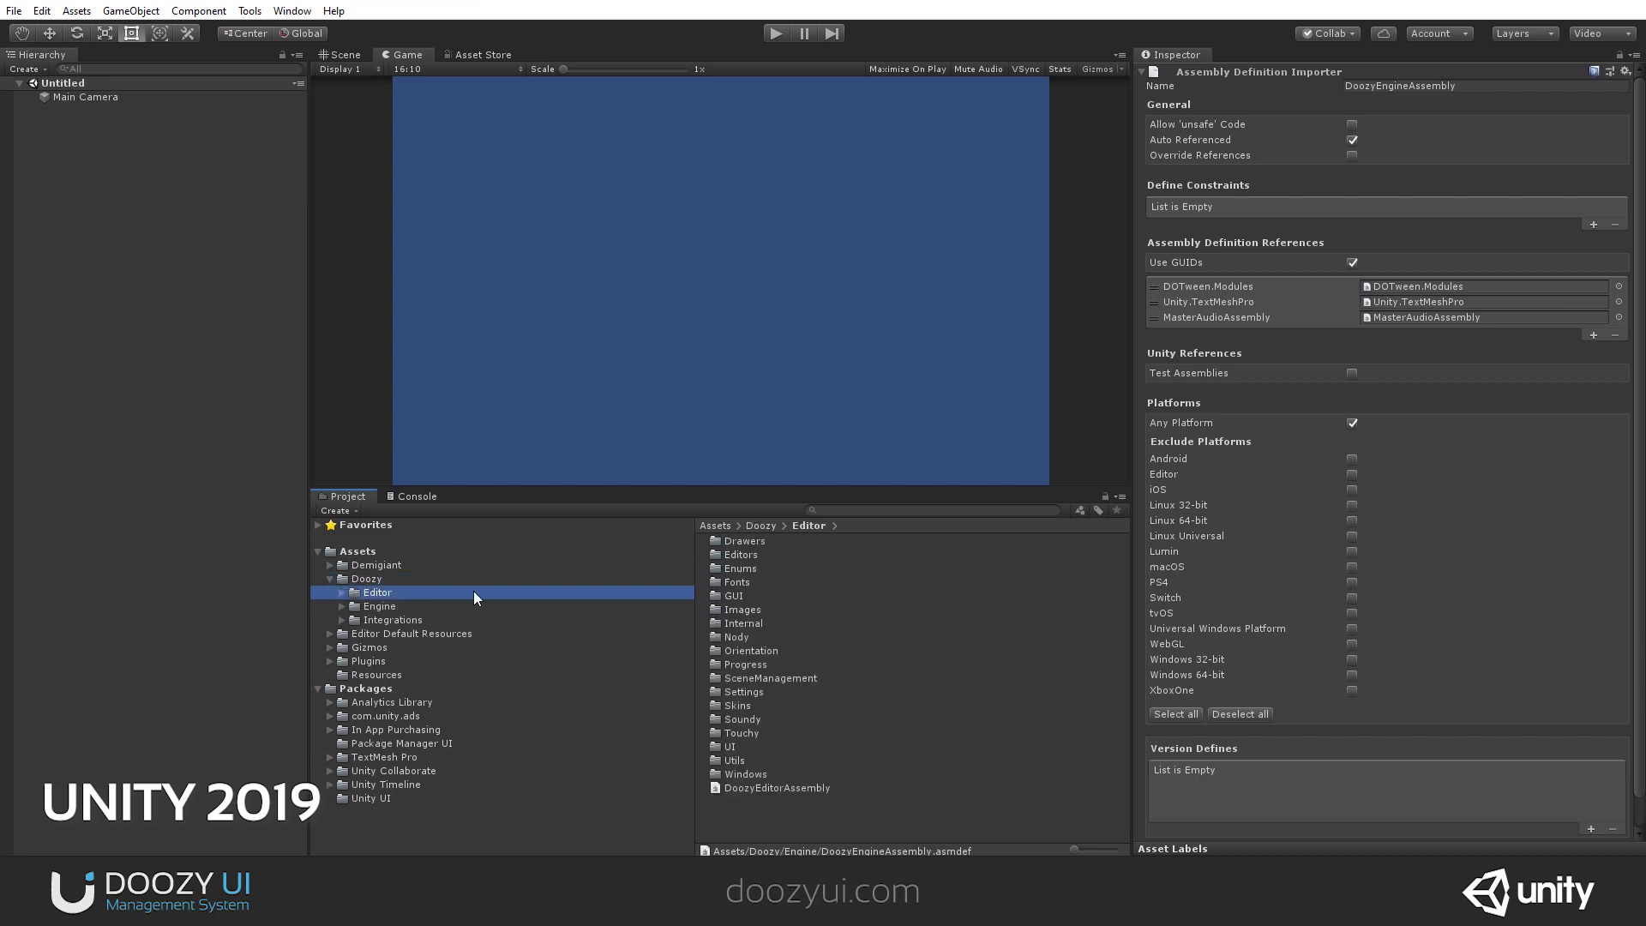
{"action": "left_click", "coordinate": [779, 789]}
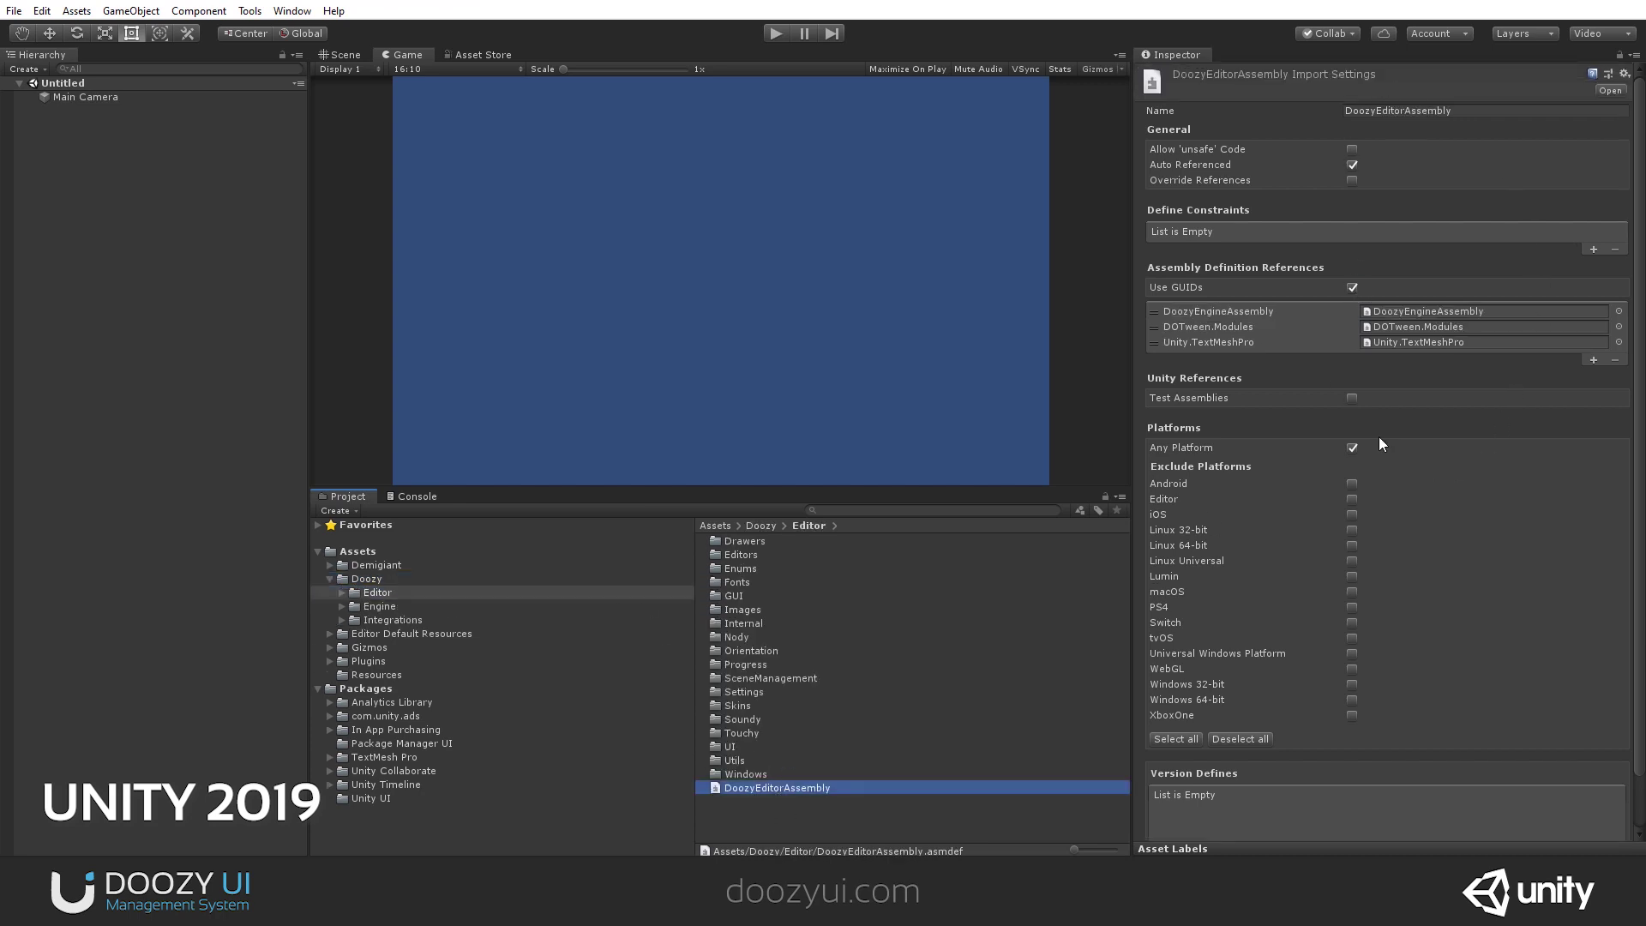
{"action": "left_click", "coordinate": [382, 607]}
{"action": "left_click", "coordinate": [779, 761]}
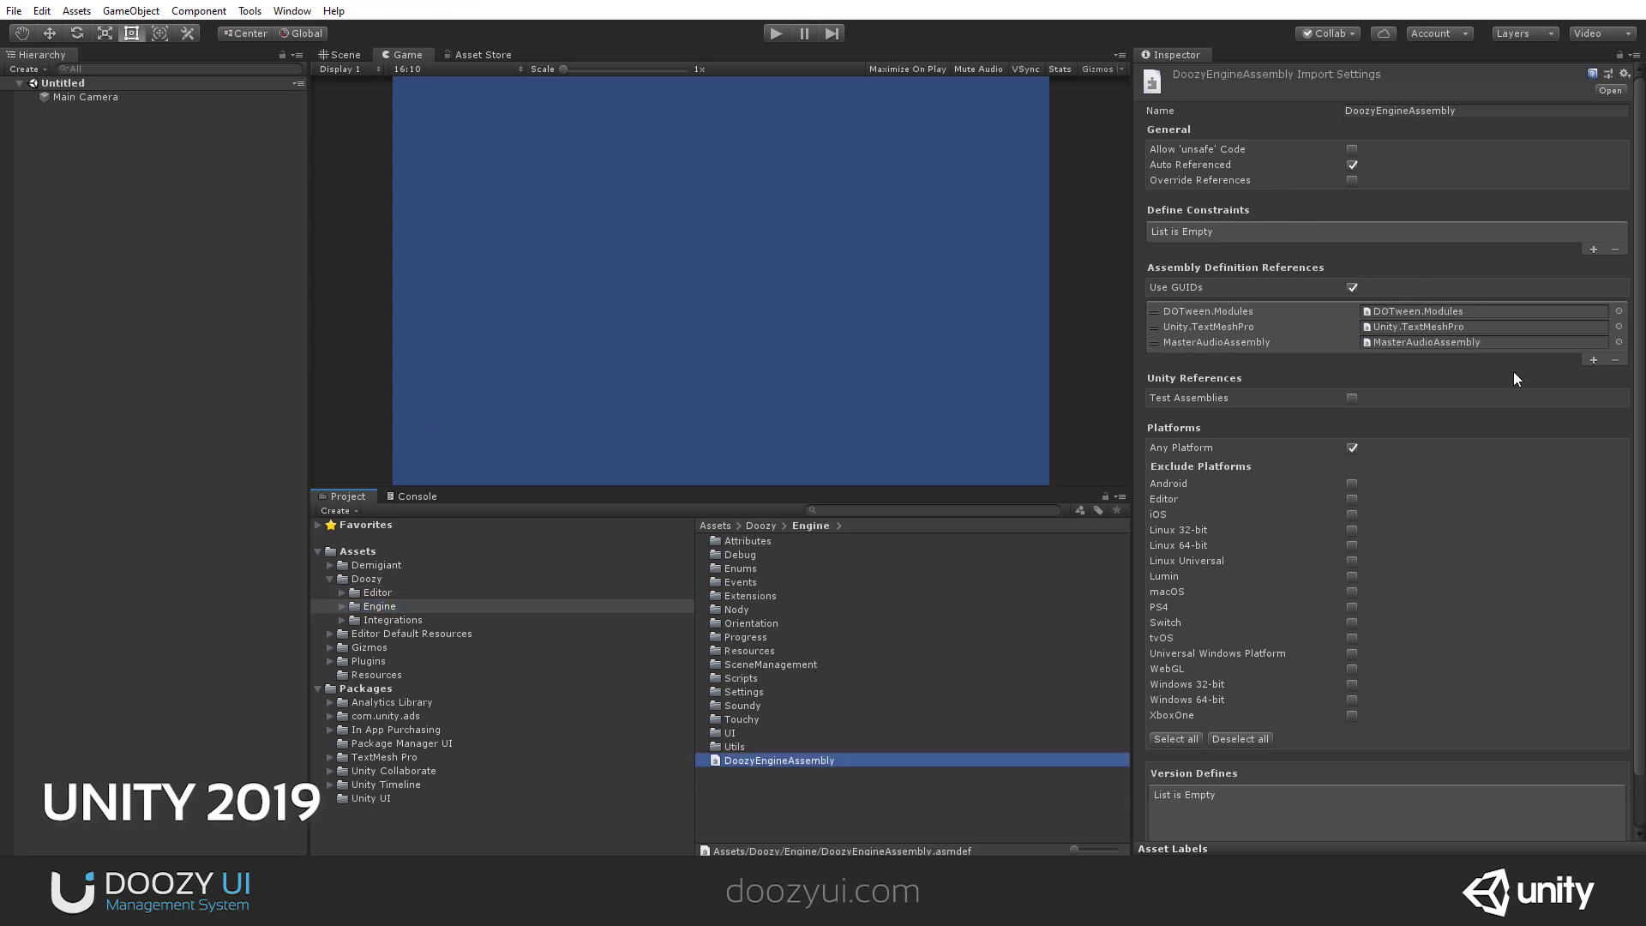
{"action": "left_click", "coordinate": [331, 580]}
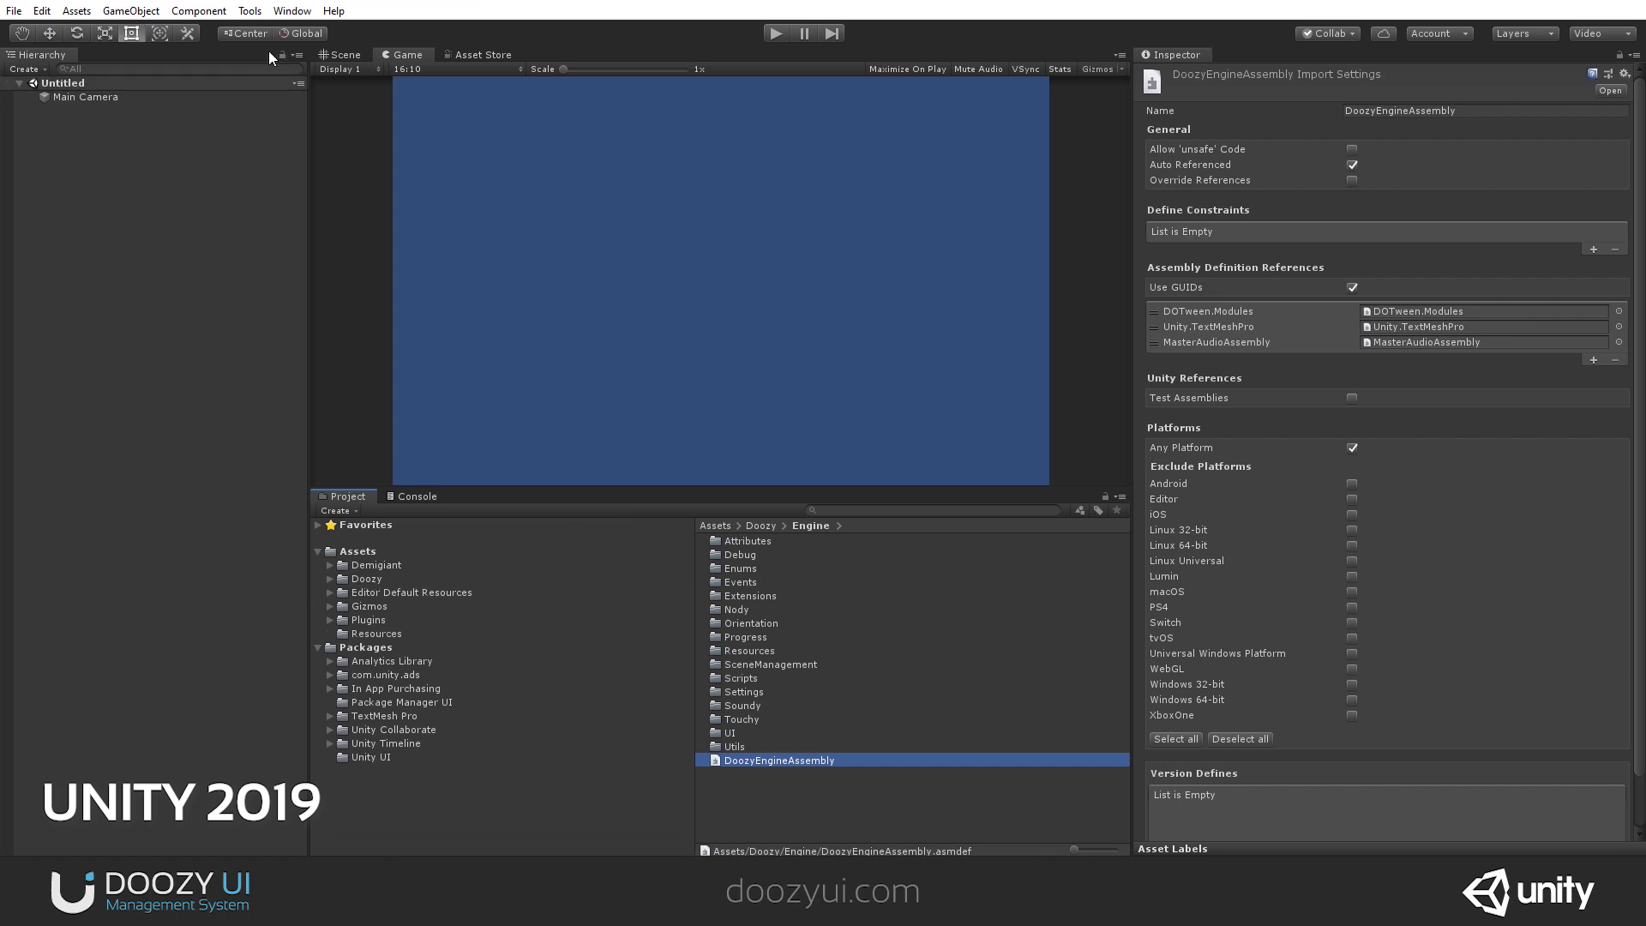
Search the Unity Asset Store for "playmaker".
{"action": "left_click", "coordinate": [251, 11]}
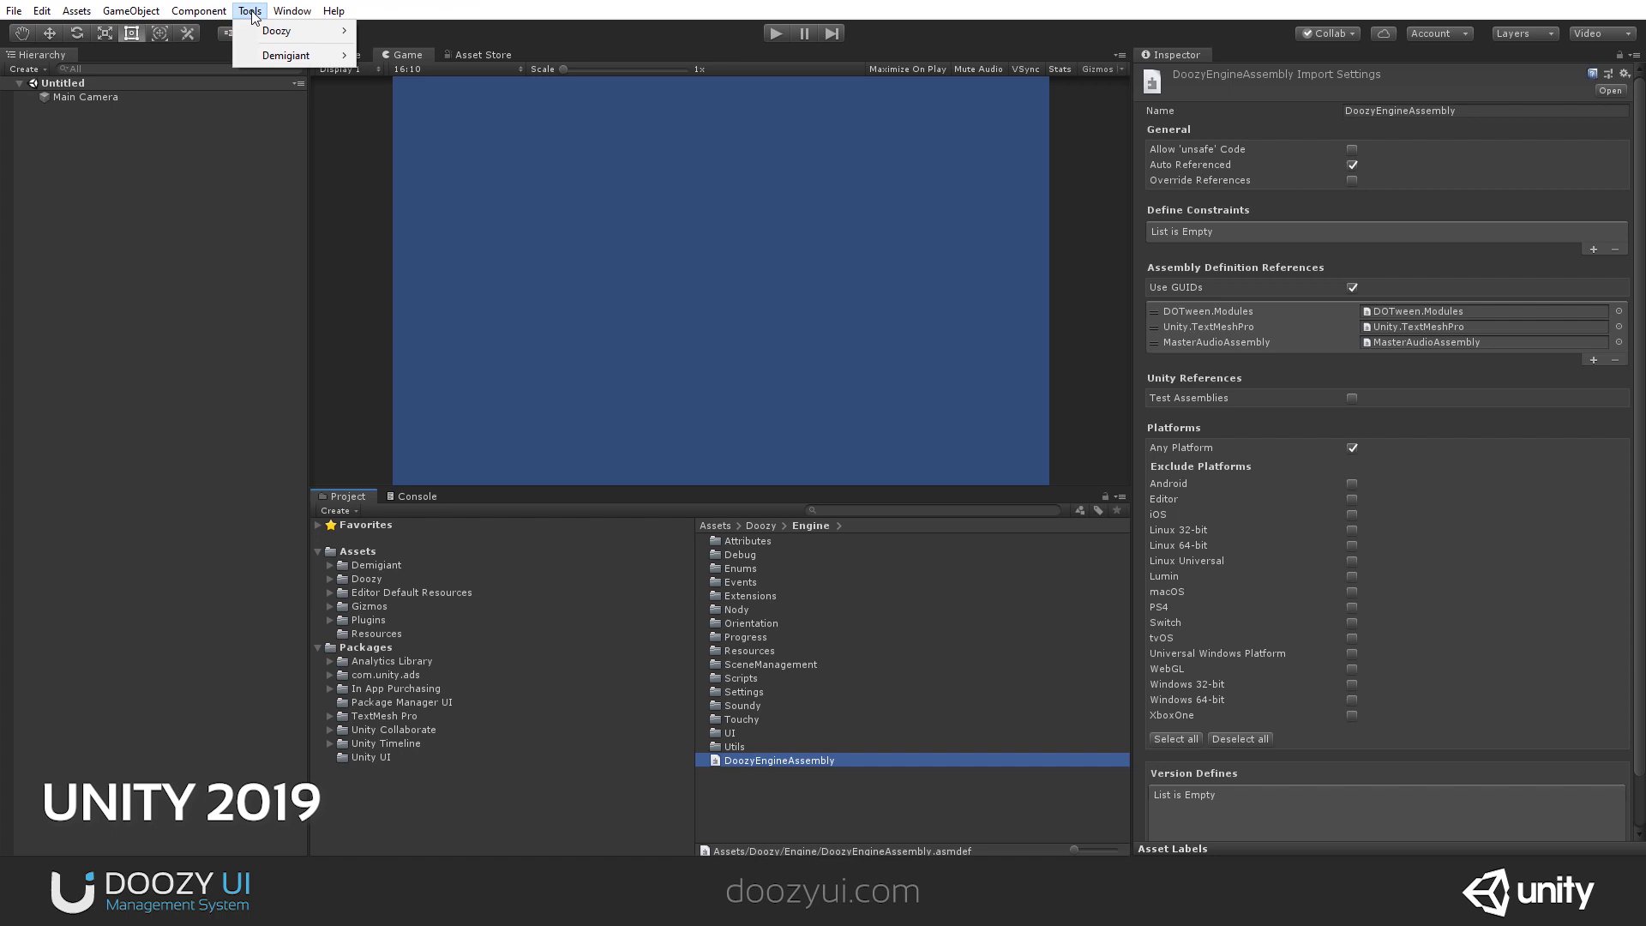
{"action": "left_click", "coordinate": [456, 53]}
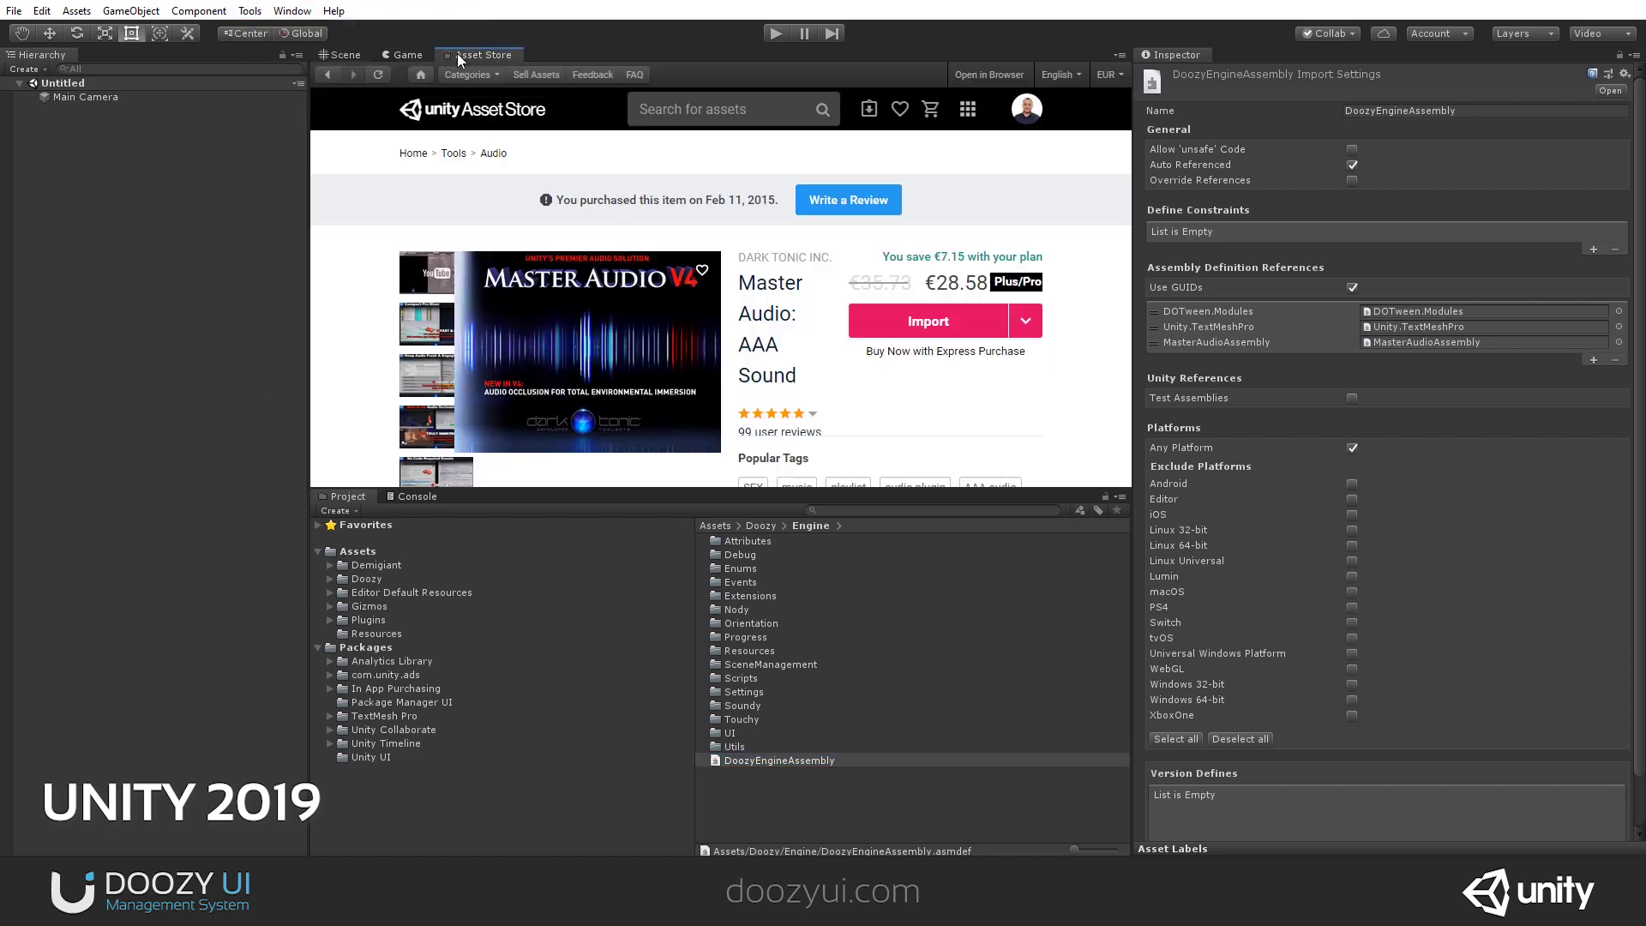
{"action": "left_click", "coordinate": [770, 108]}
{"action": "type", "text": "playmaker"}
{"action": "key", "text": "Return"}
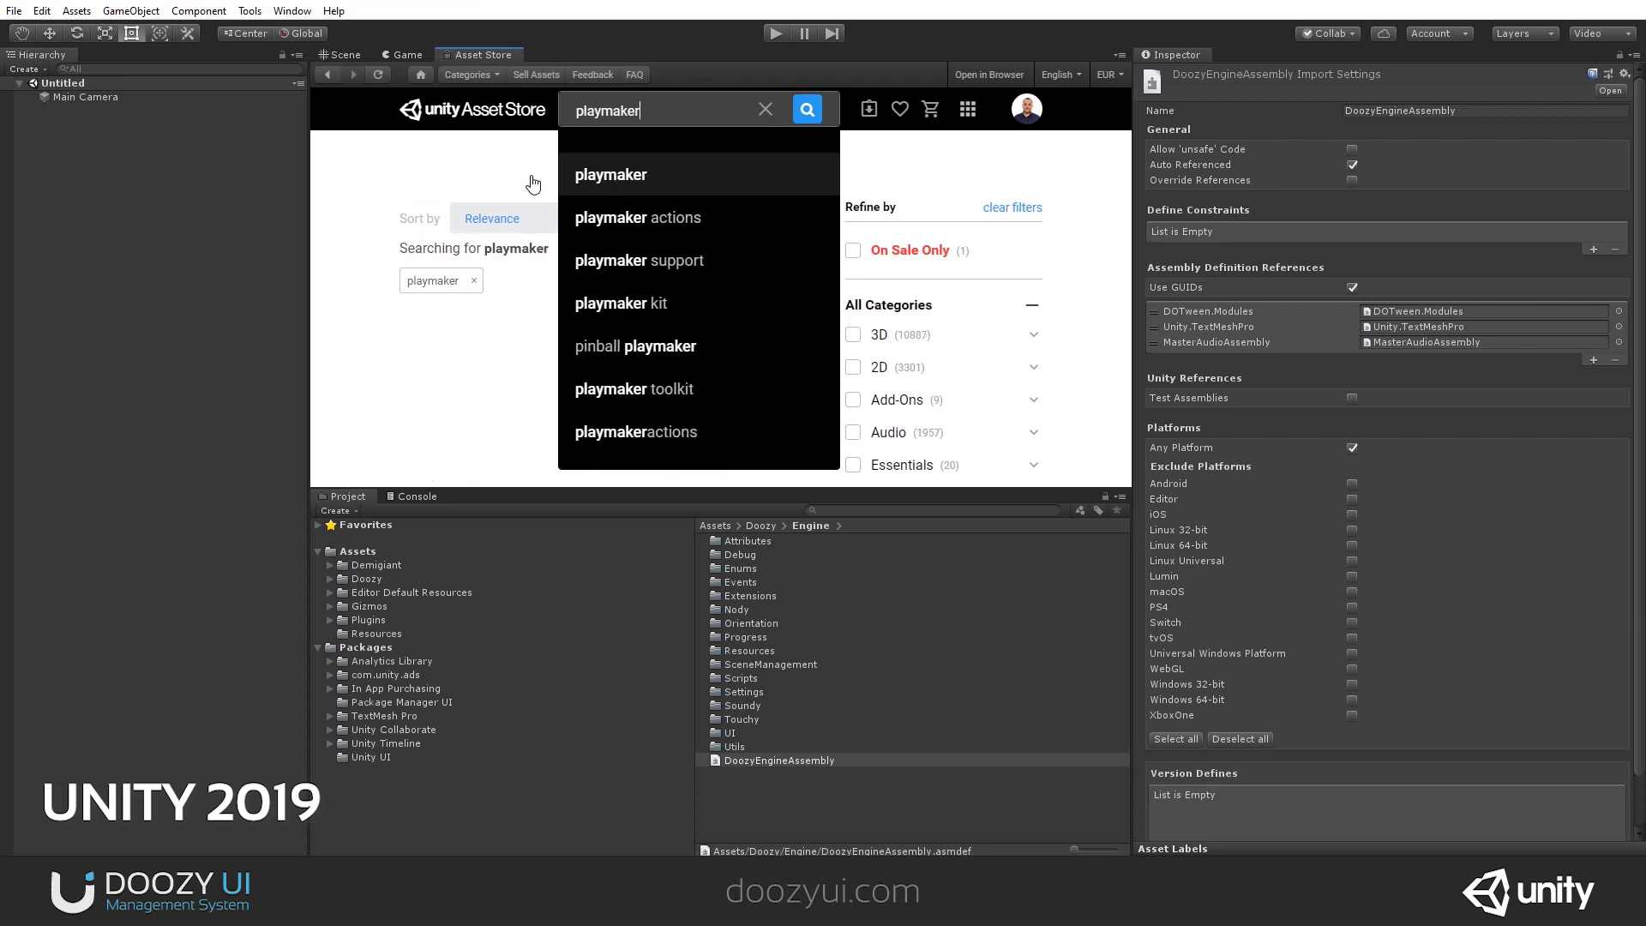
{"action": "left_click", "coordinate": [471, 181]}
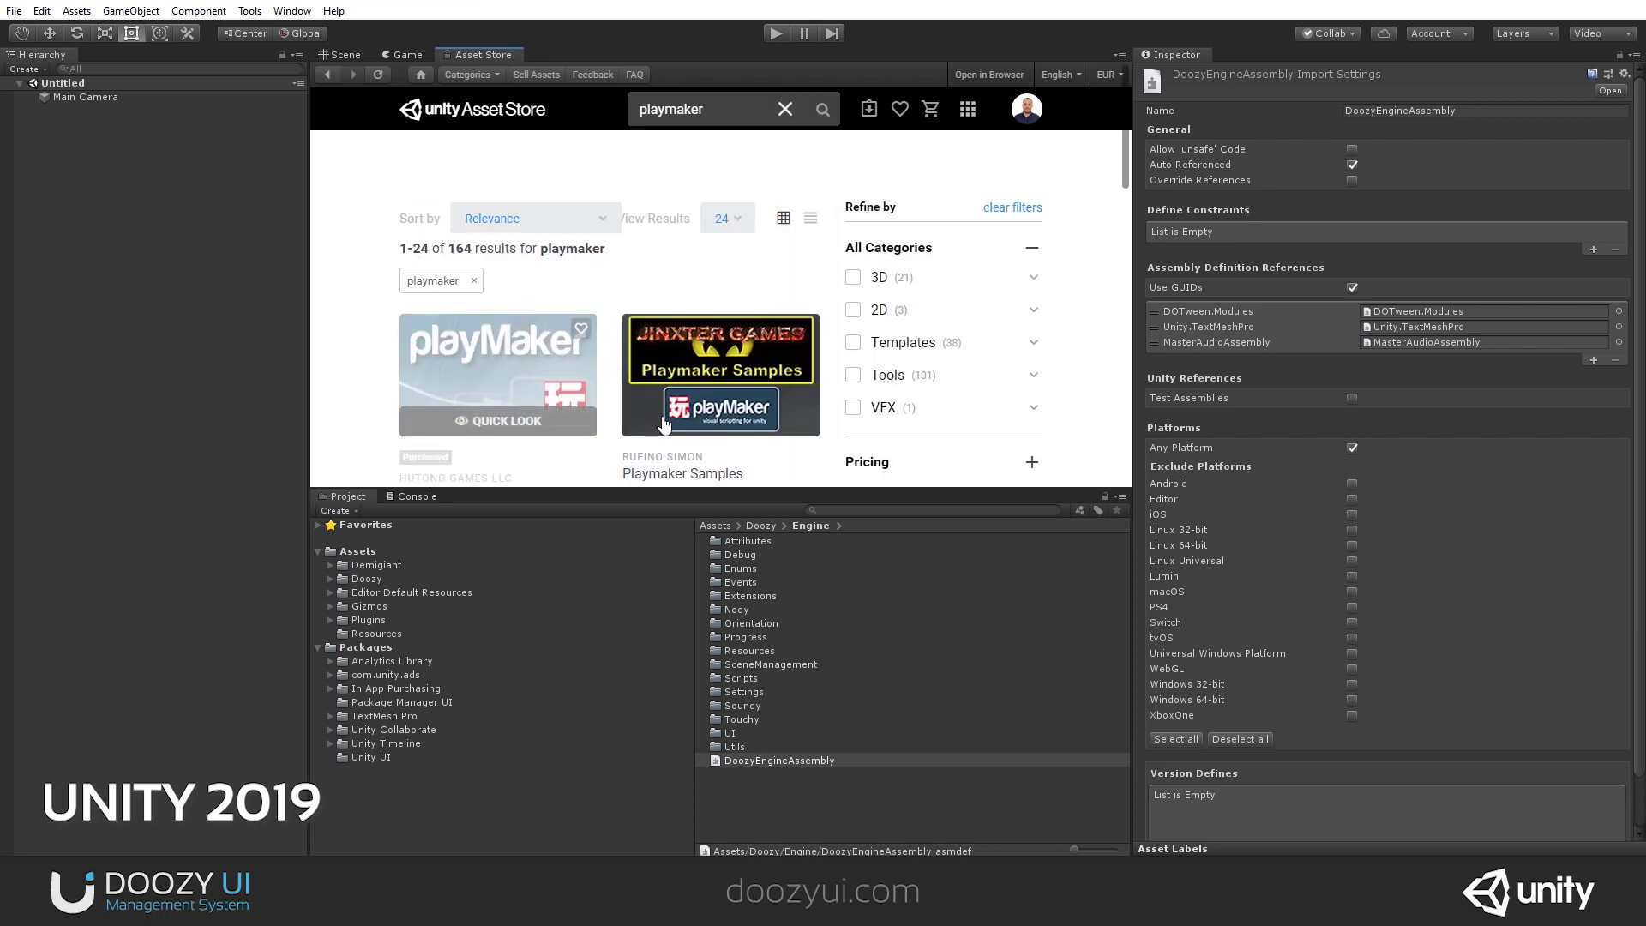
Open the Playmaker asset from the search results and import its complete package into the project.
{"action": "left_click", "coordinate": [497, 376]}
{"action": "left_click", "coordinate": [973, 320]}
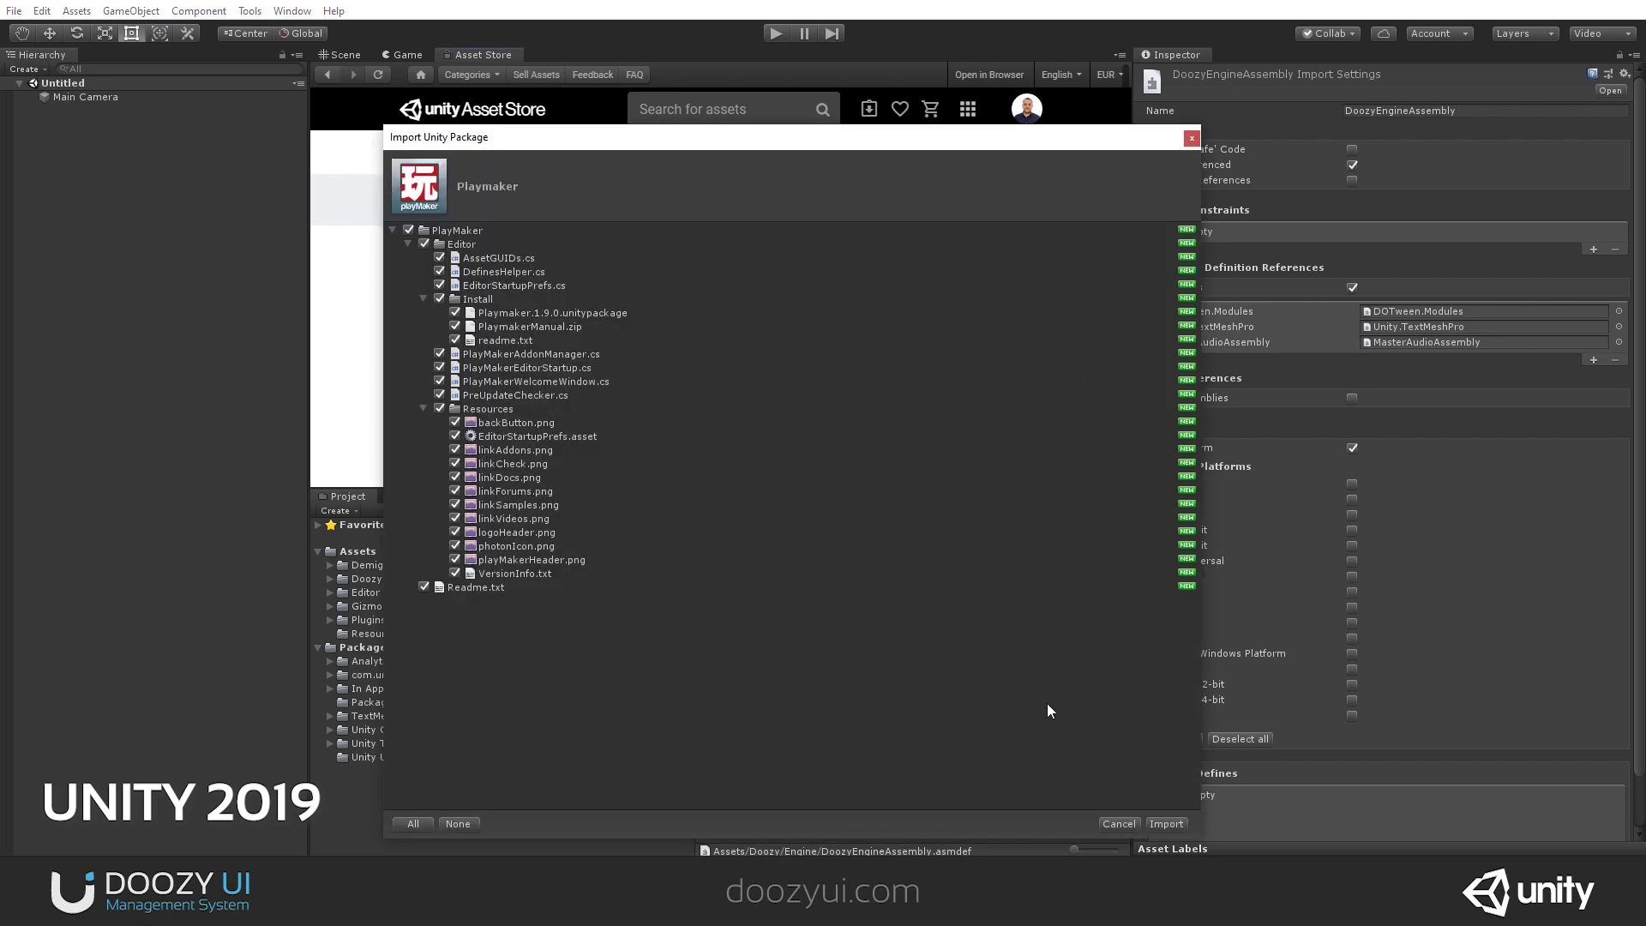
{"action": "left_click", "coordinate": [1165, 823]}
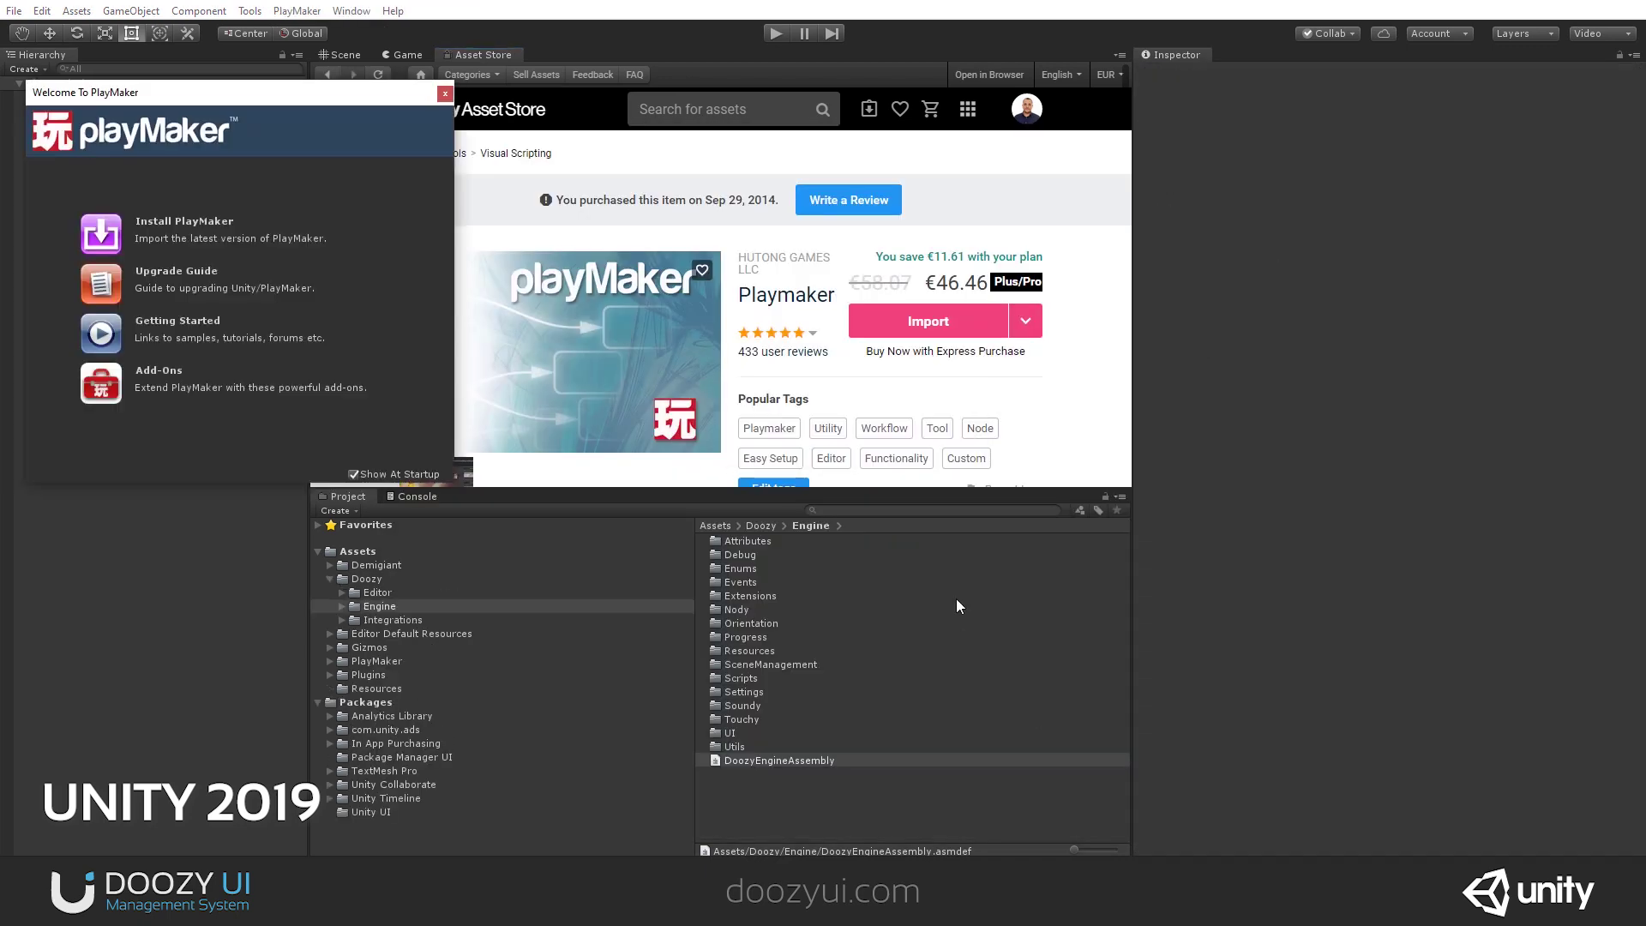
Install PlayMaker 1.9.0.p17 with all its package files, and close the PlayMaker welcome window and the Asset Store.
{"action": "left_click", "coordinate": [111, 245]}
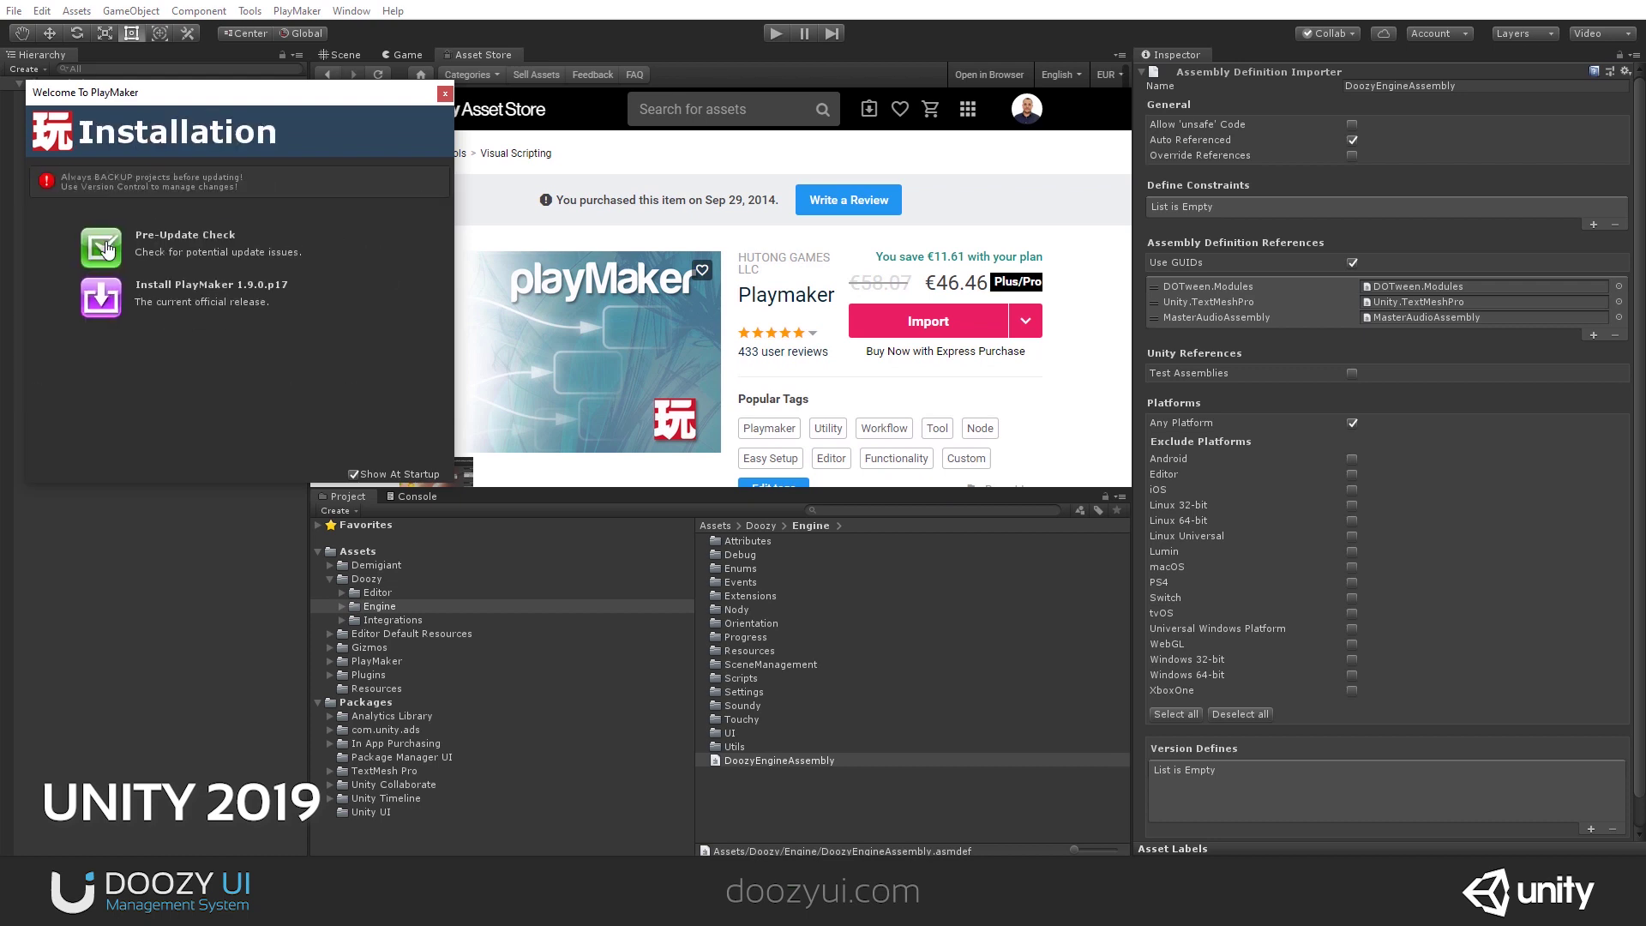
{"action": "left_click", "coordinate": [135, 300]}
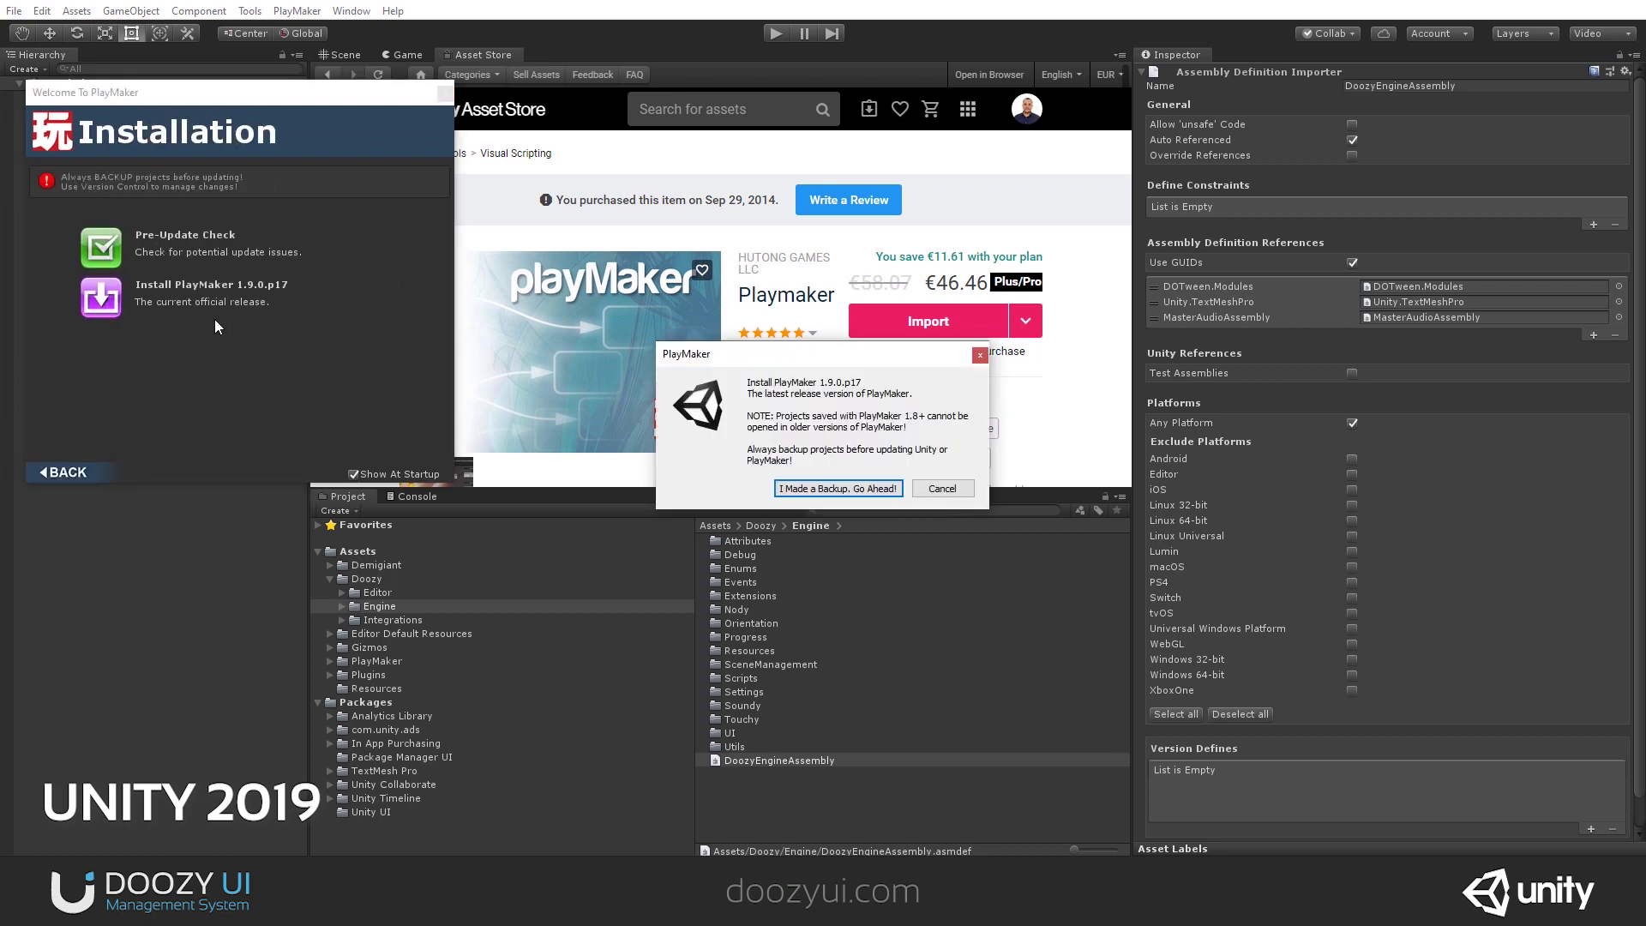
{"action": "left_click", "coordinate": [837, 489]}
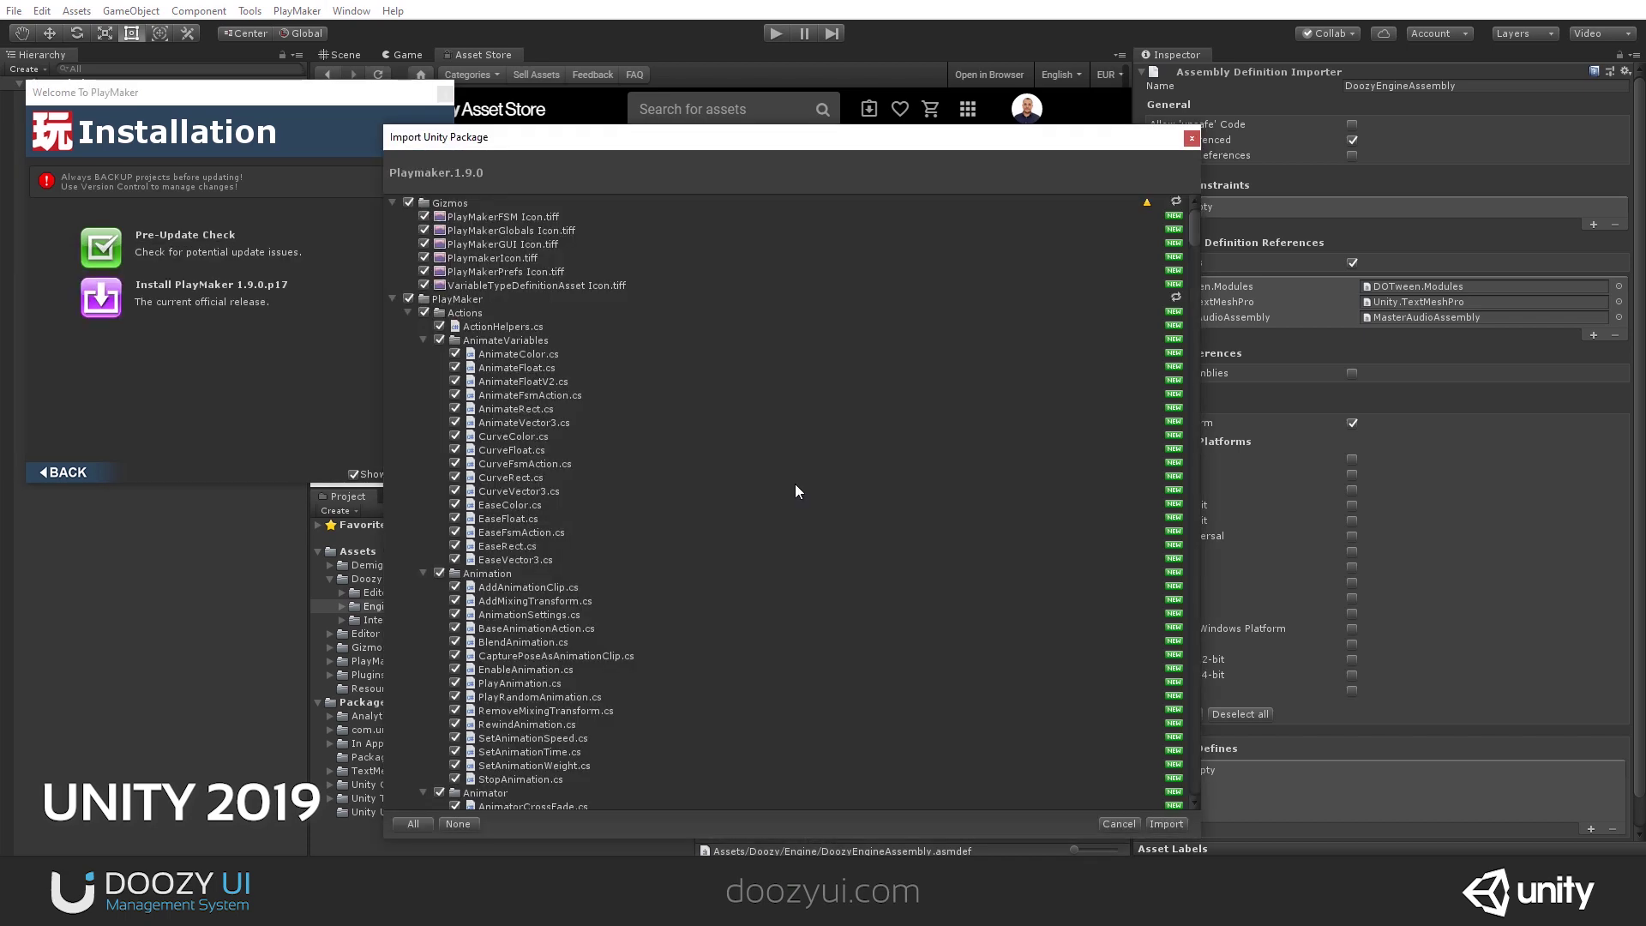
{"action": "left_click", "coordinate": [1164, 824]}
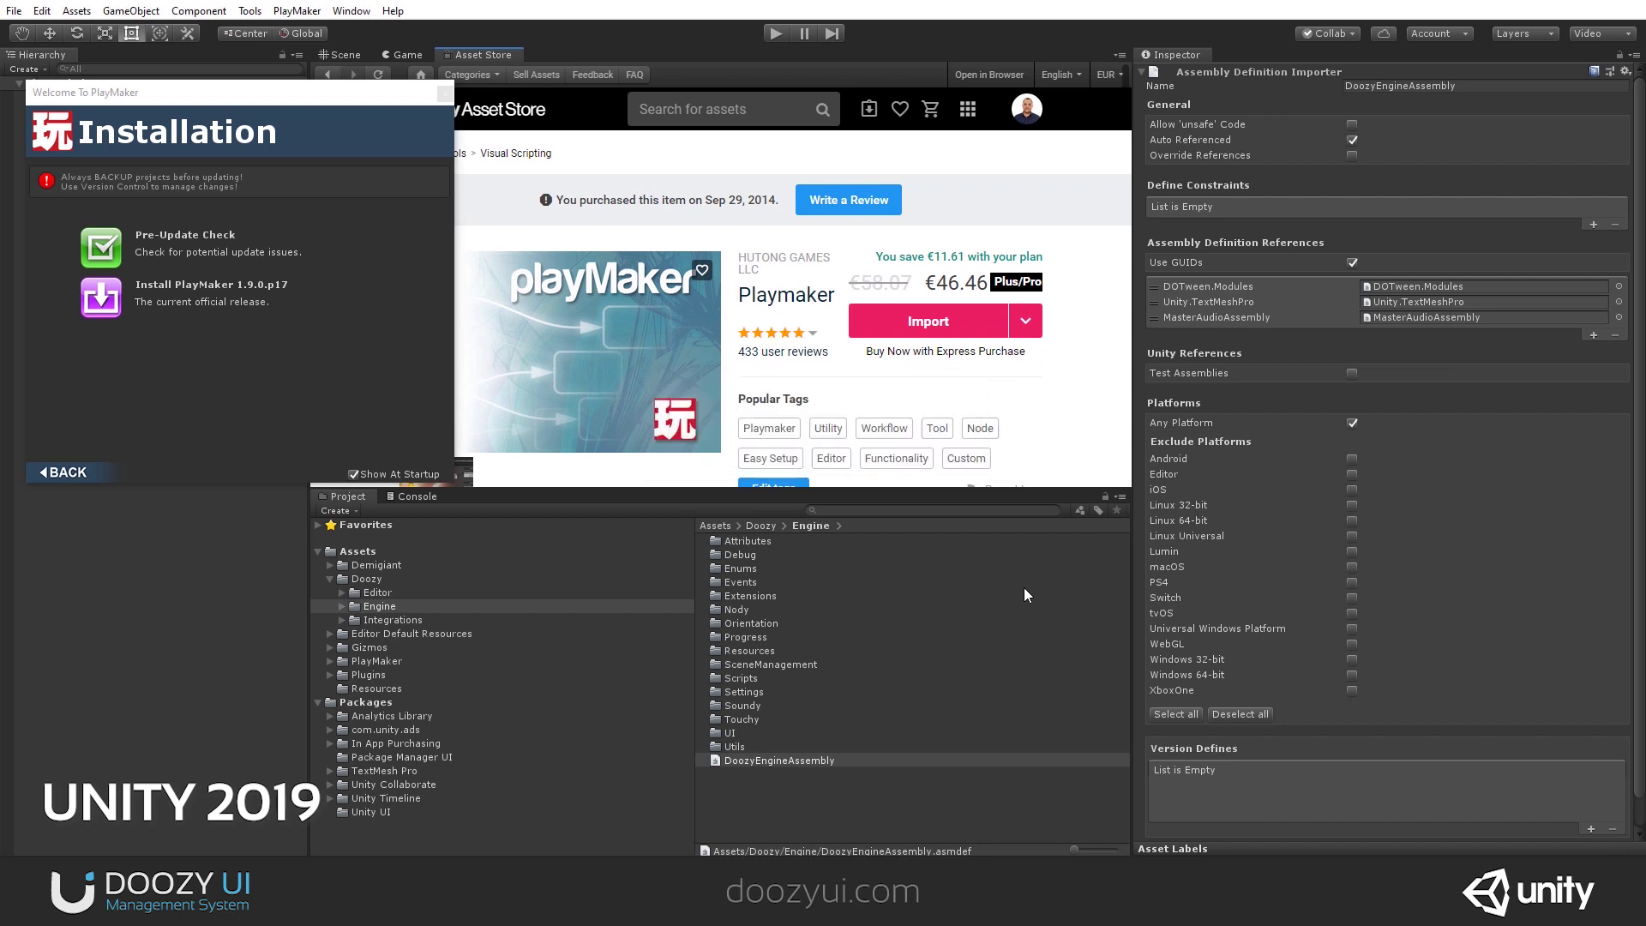
{"action": "left_click", "coordinate": [445, 94]}
{"action": "right_click", "coordinate": [484, 55]}
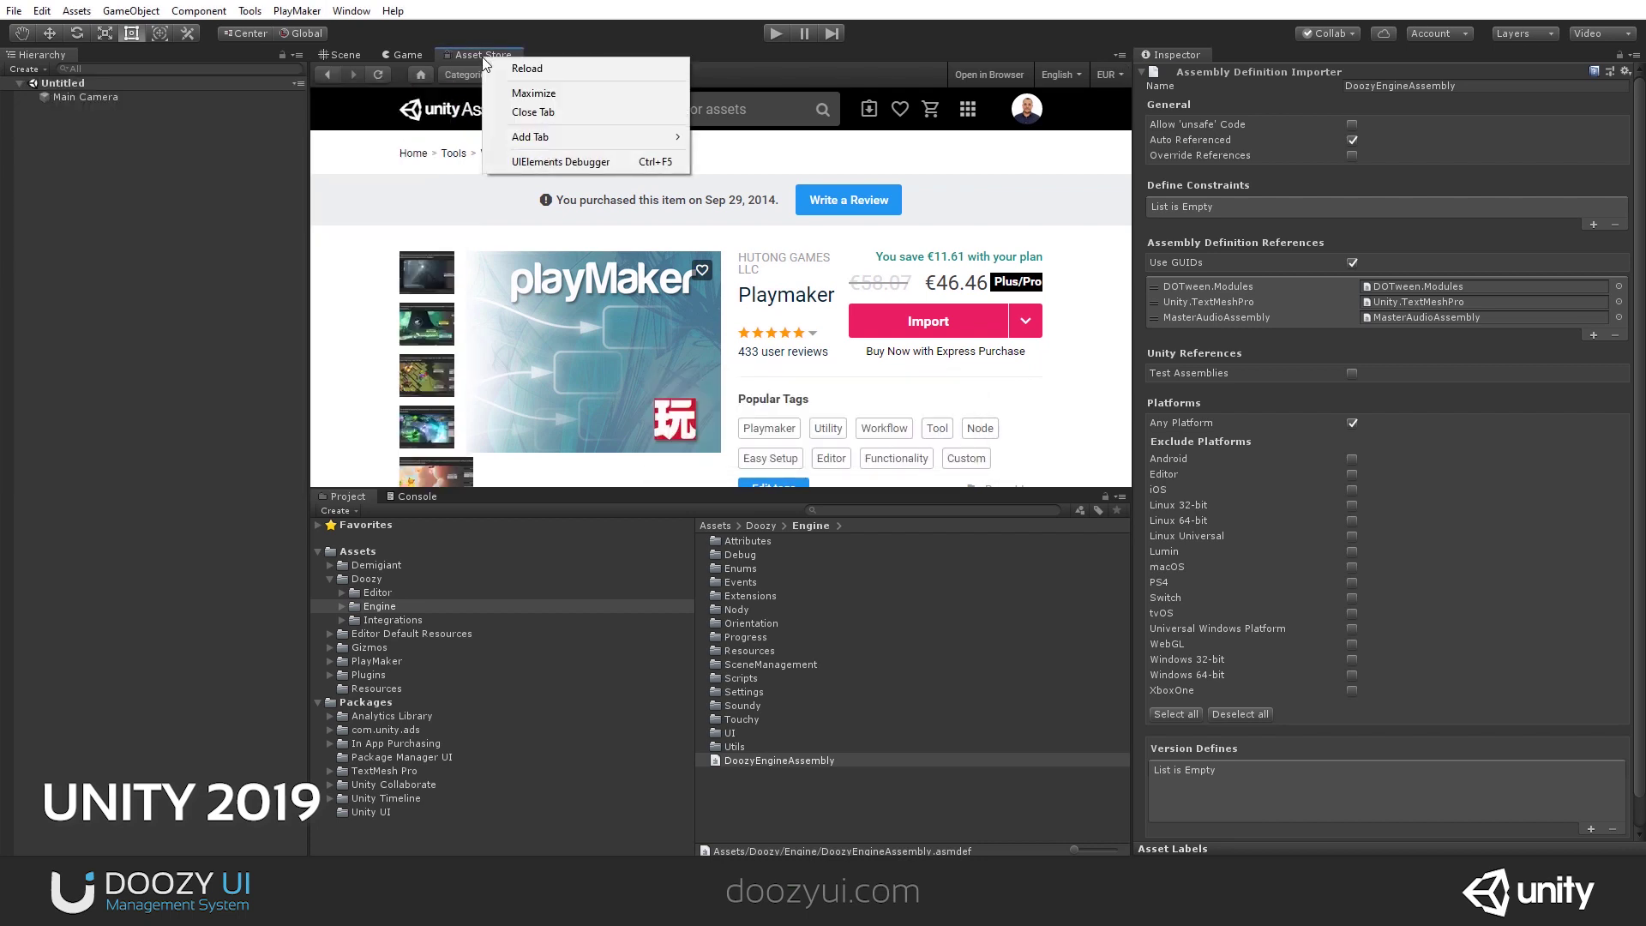
{"action": "left_click", "coordinate": [526, 112]}
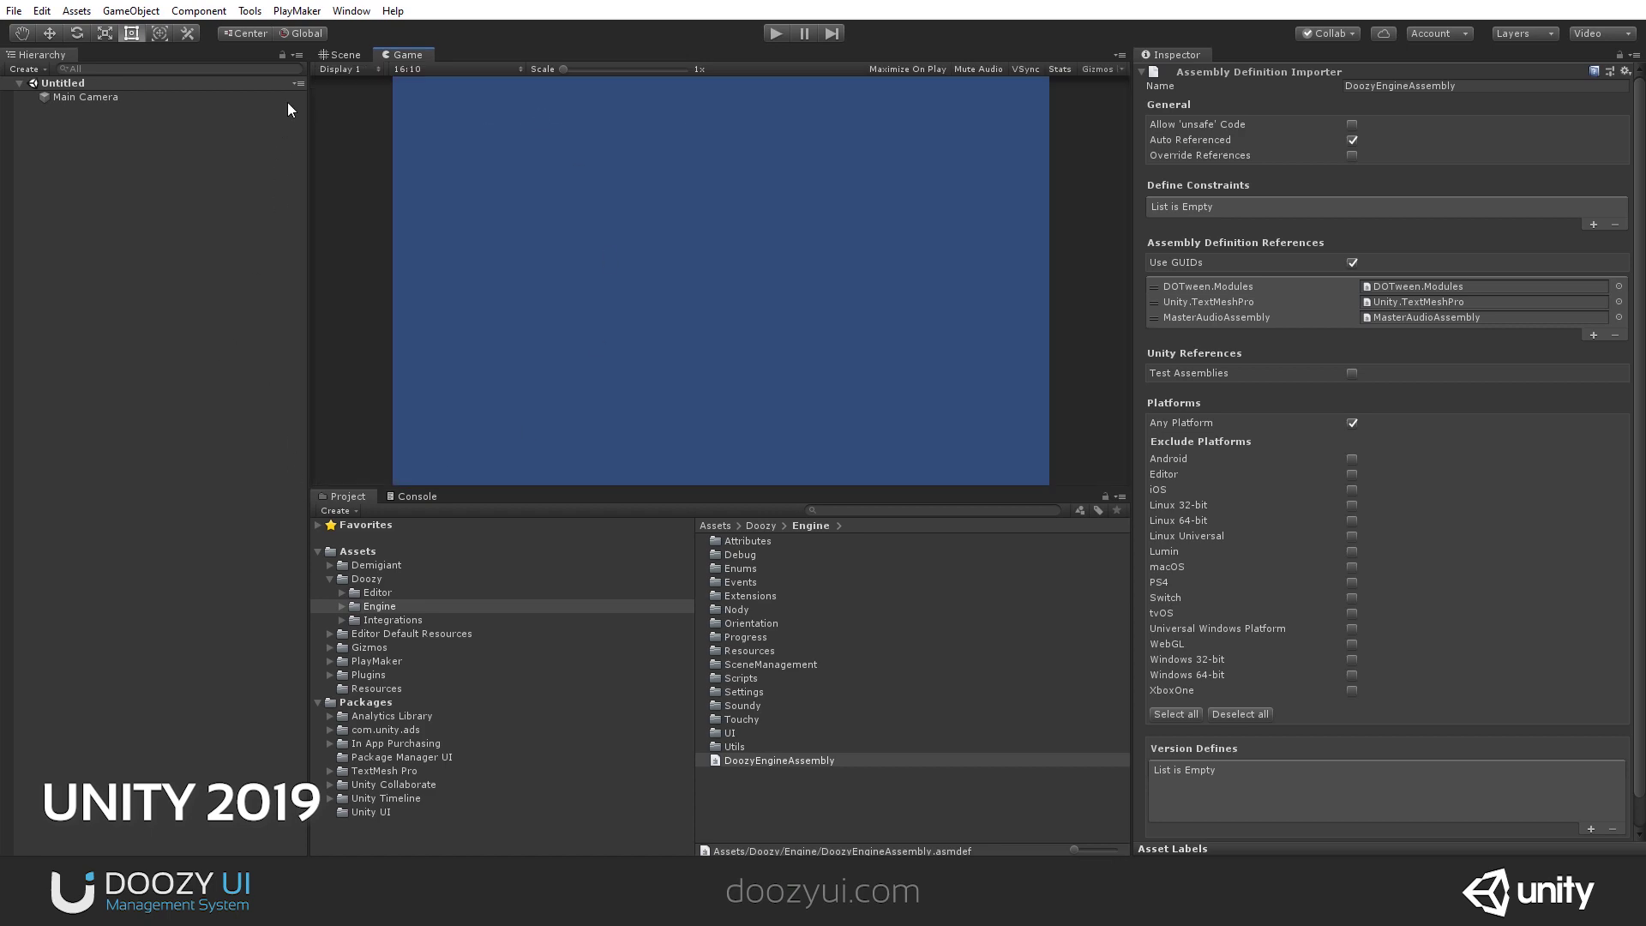
Enable the Playmaker integration in the Doozy Control Panel's general settings and close the panel.
{"action": "left_click", "coordinate": [250, 11]}
{"action": "mouse_move", "coordinate": [261, 30]}
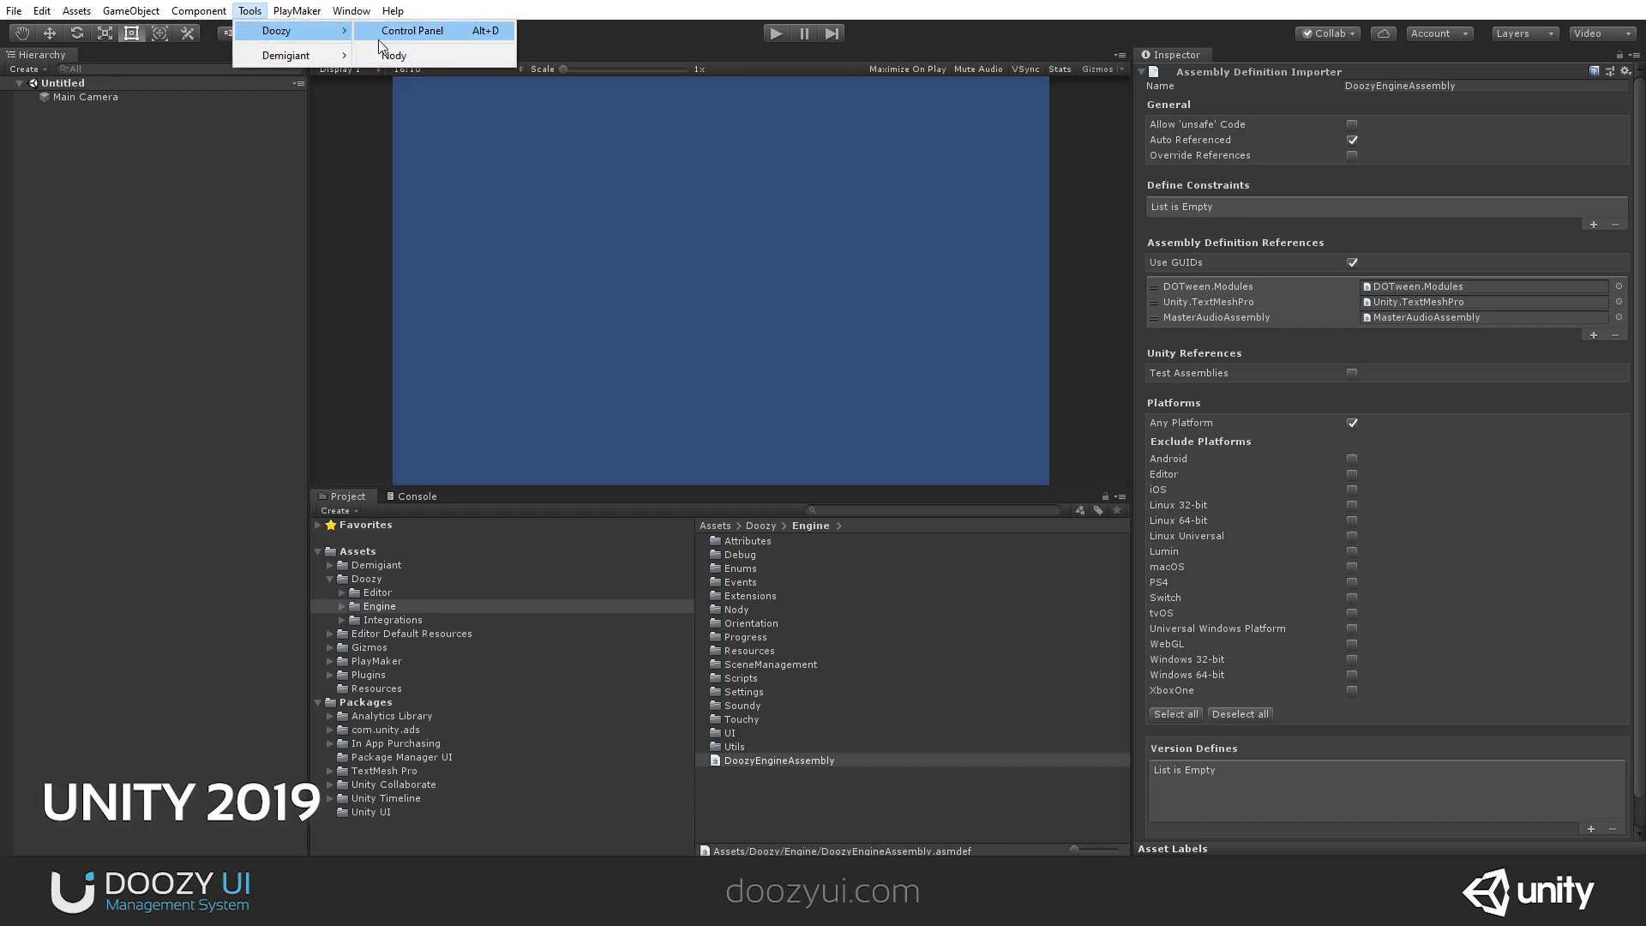
{"action": "left_click", "coordinate": [399, 30]}
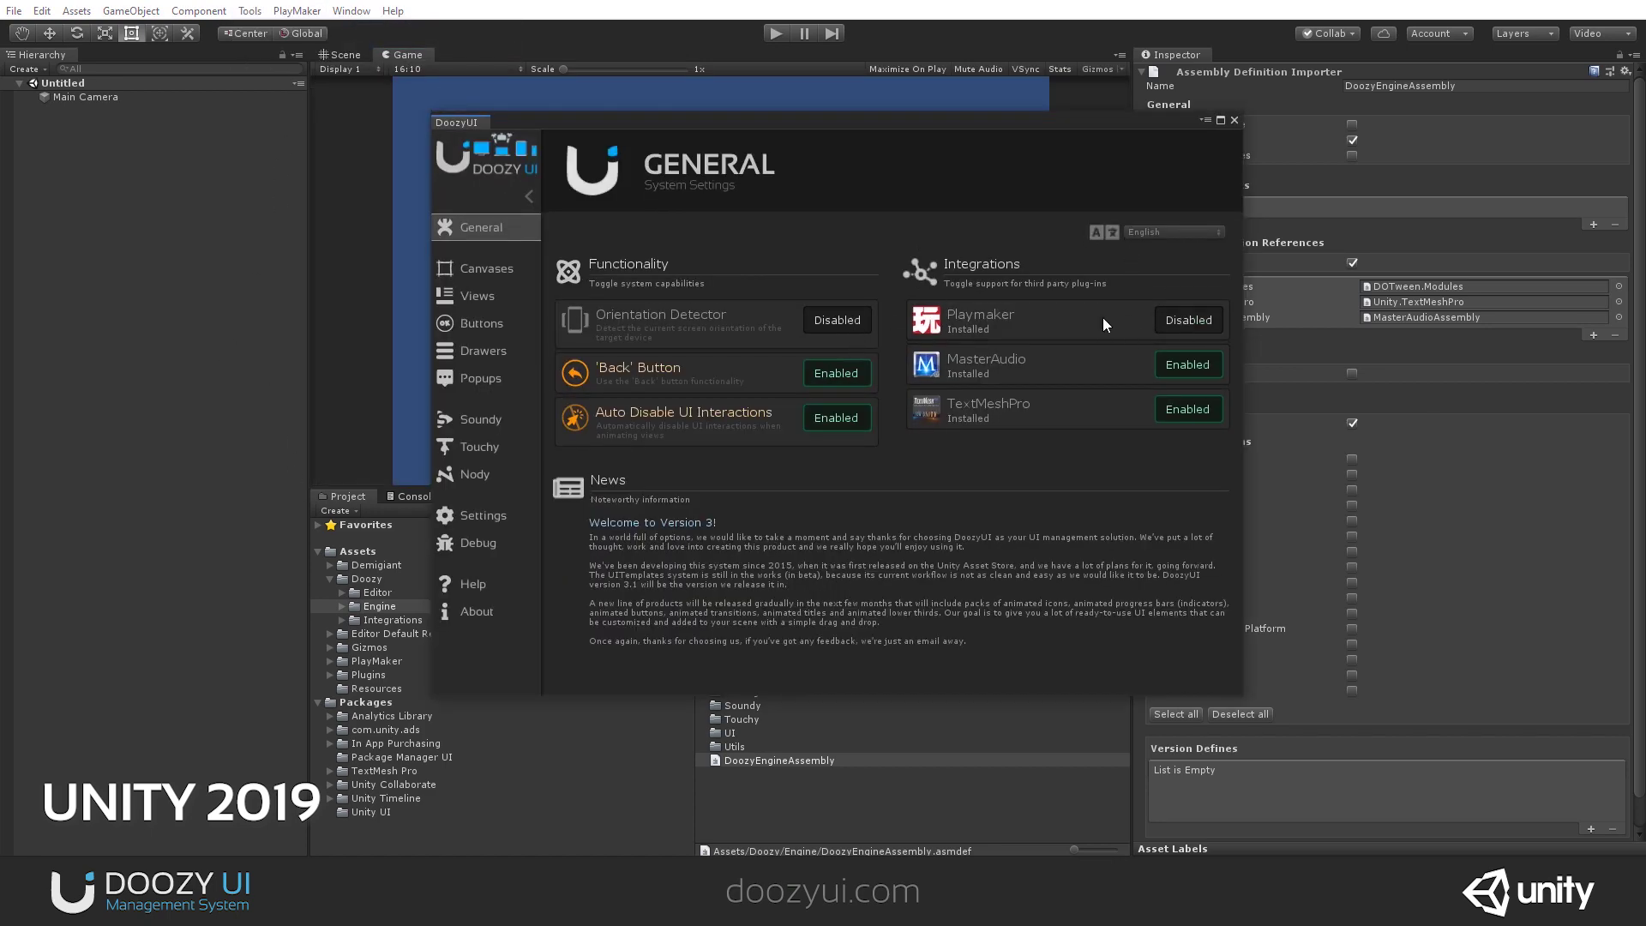
{"action": "left_click", "coordinate": [1178, 319]}
{"action": "left_click", "coordinate": [891, 478]}
{"action": "left_click", "coordinate": [1234, 120]}
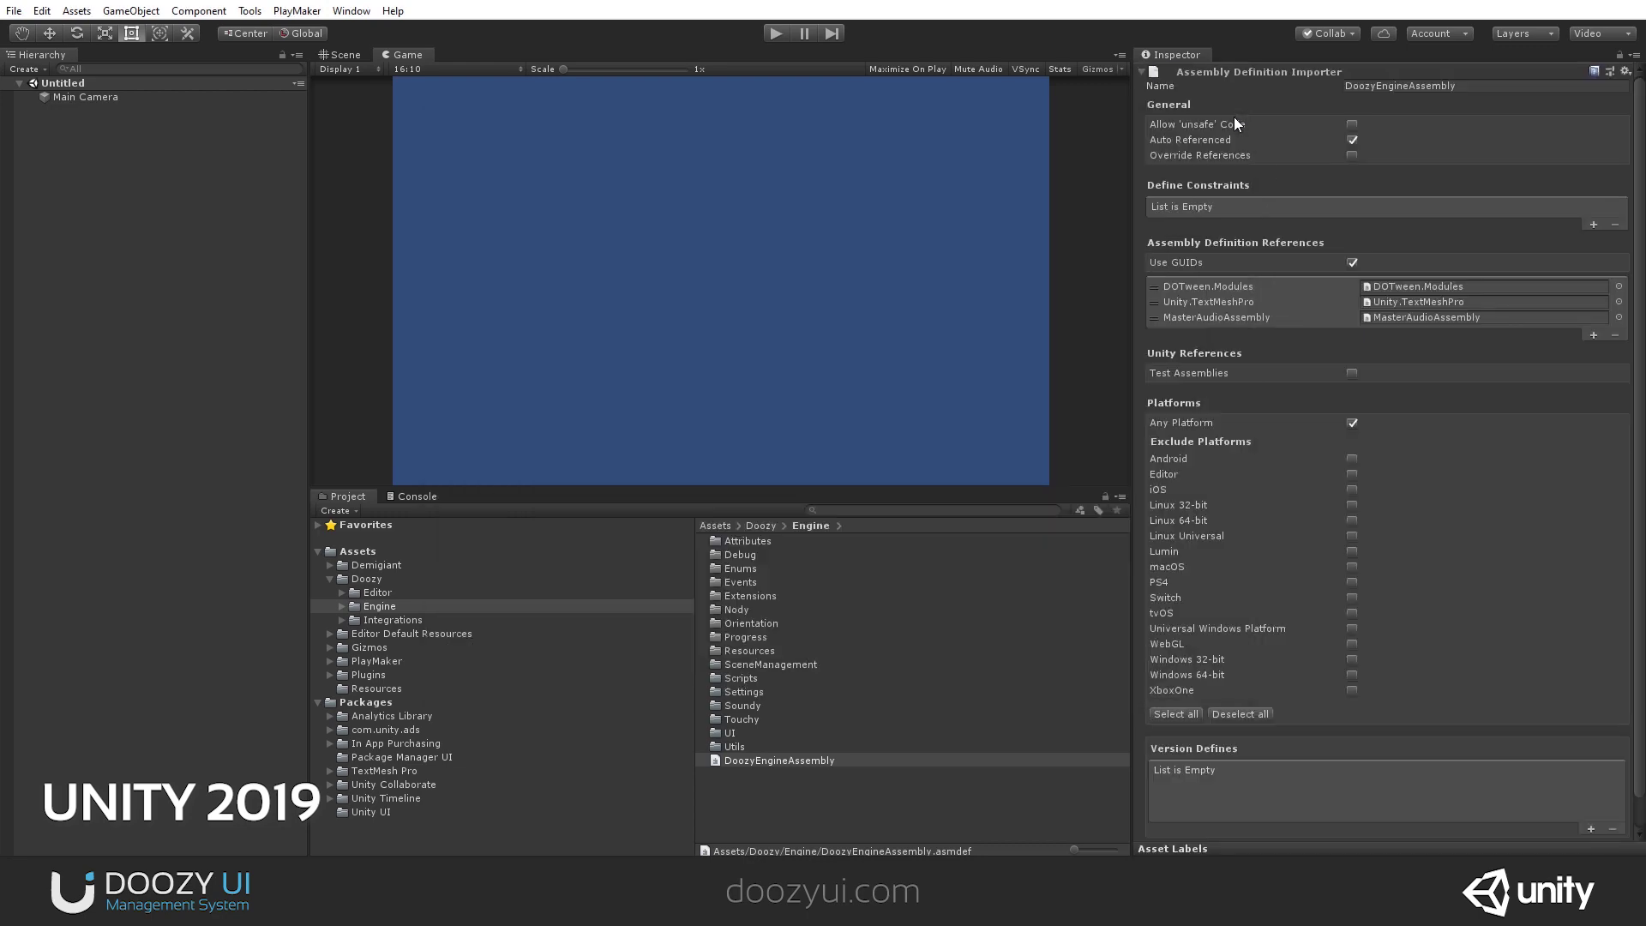
Check which assemblies DoozyEditorAssembly and DoozyEngineAssembly reference after enabling the Playmaker integration.
{"action": "left_click", "coordinate": [328, 579]}
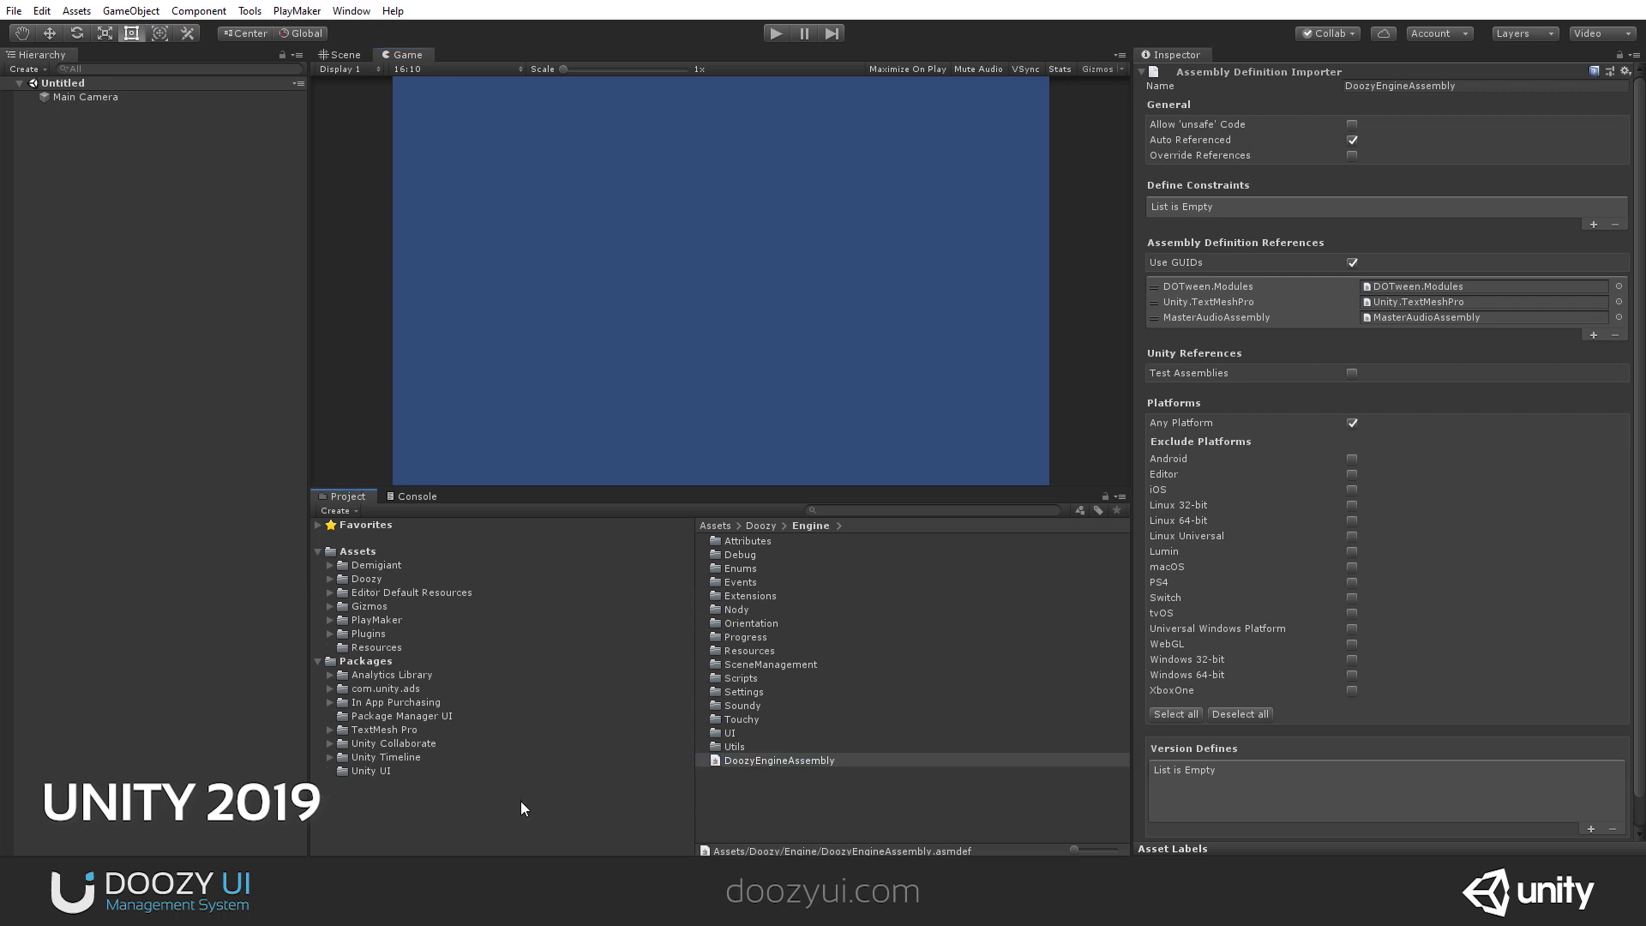
{"action": "left_click", "coordinate": [363, 579]}
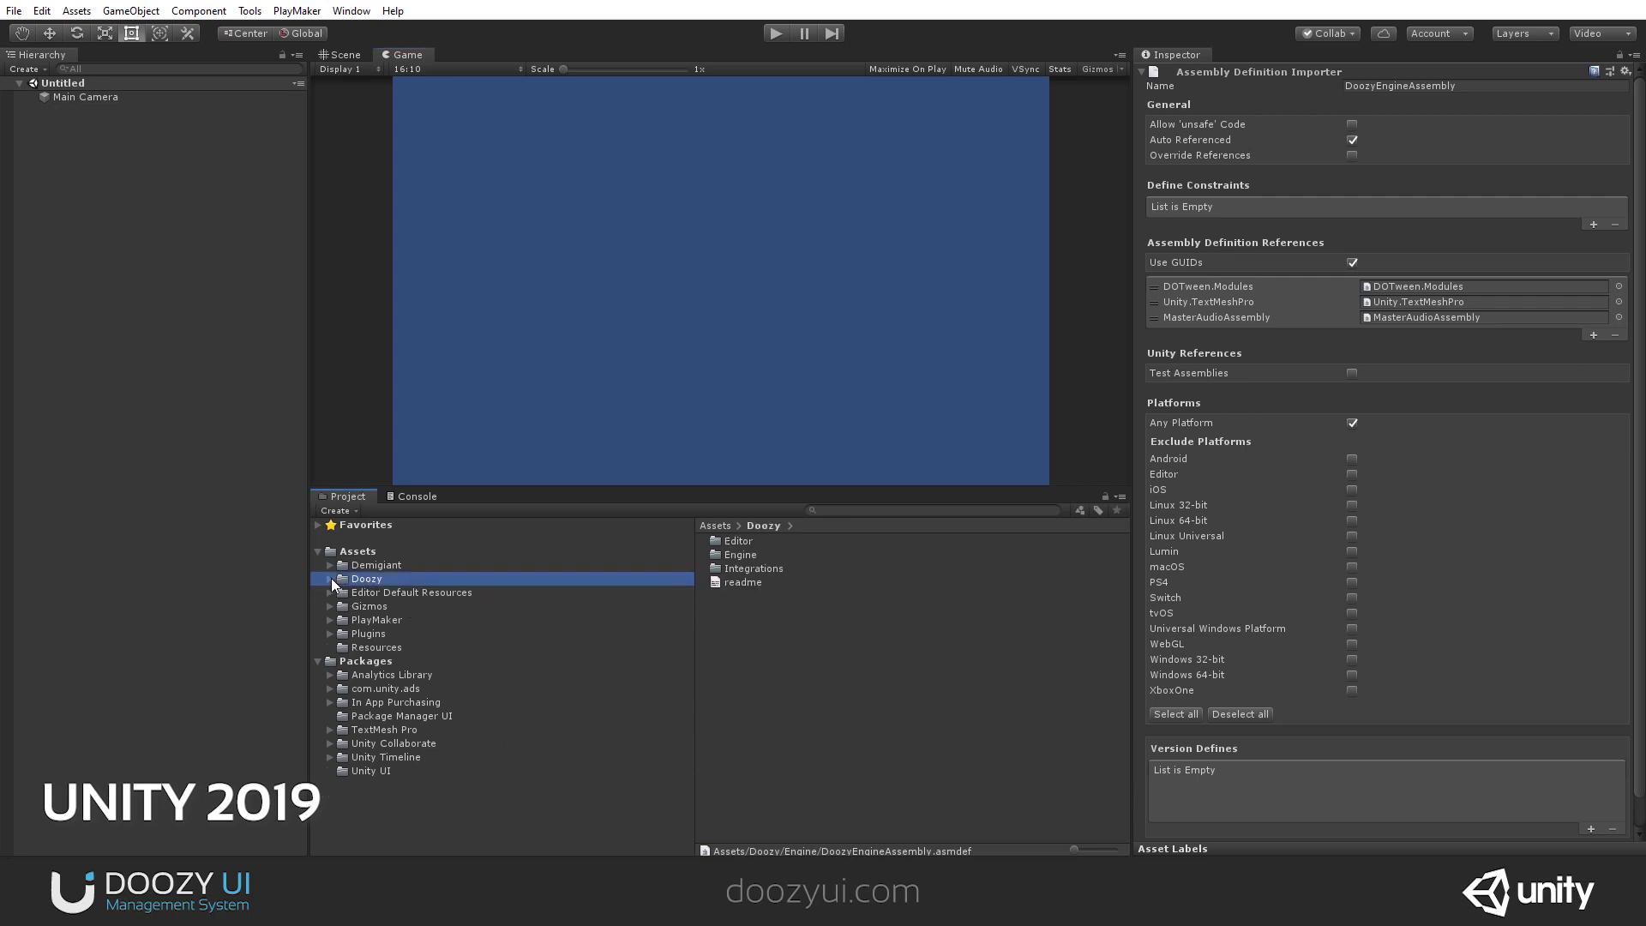
{"action": "left_click", "coordinate": [330, 579]}
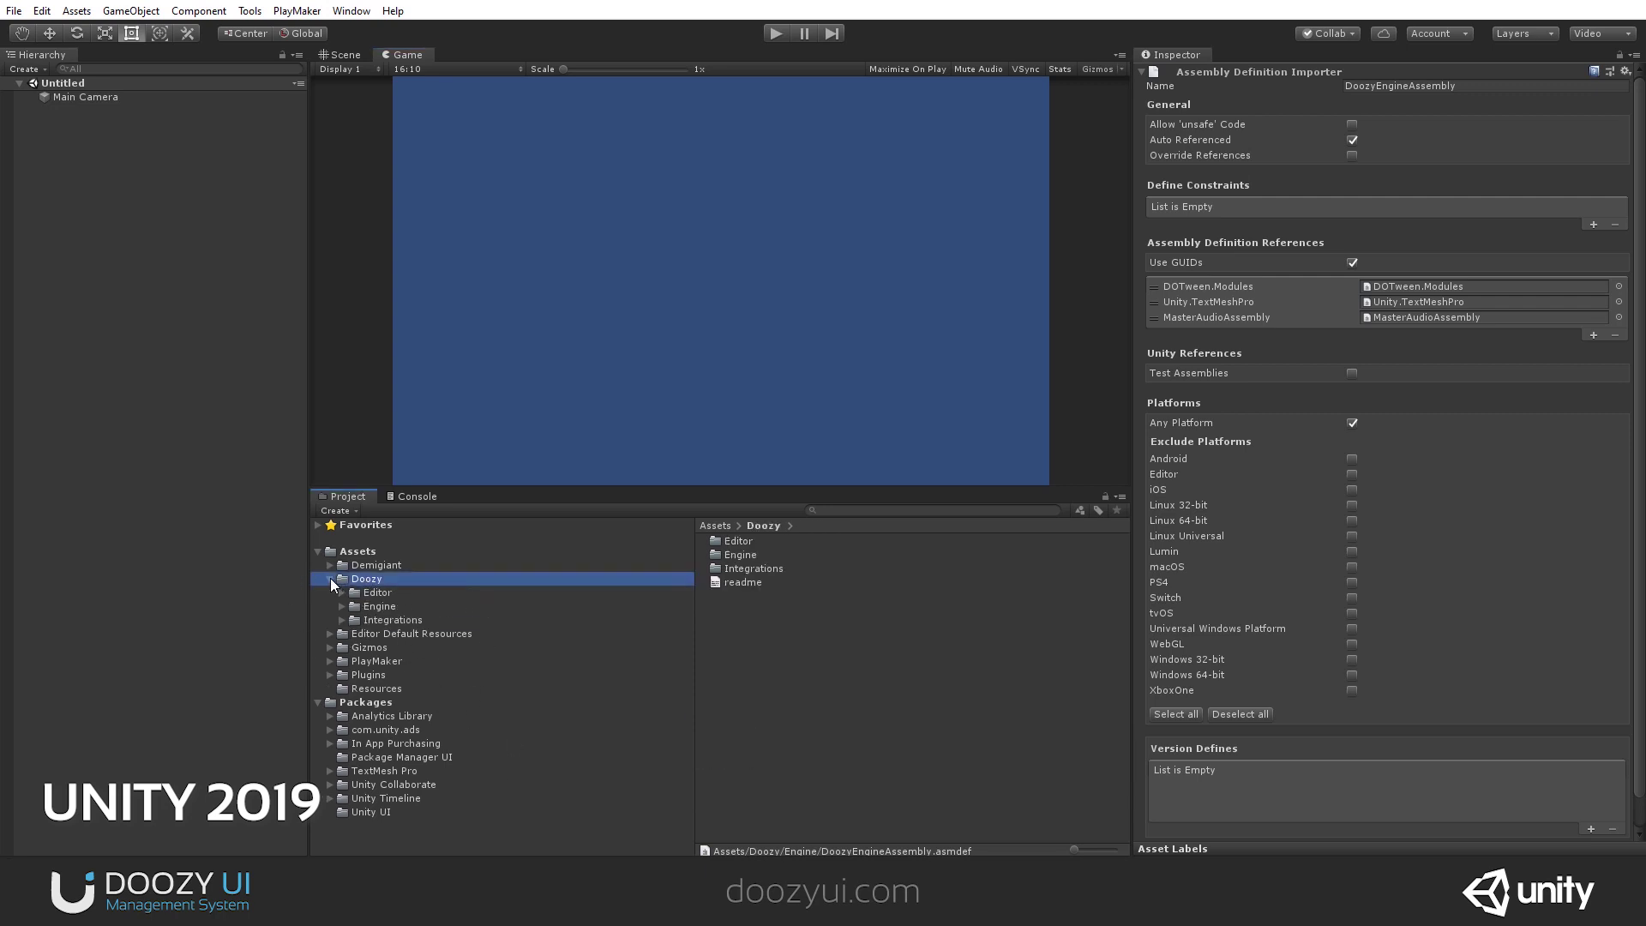
{"action": "left_click", "coordinate": [372, 594]}
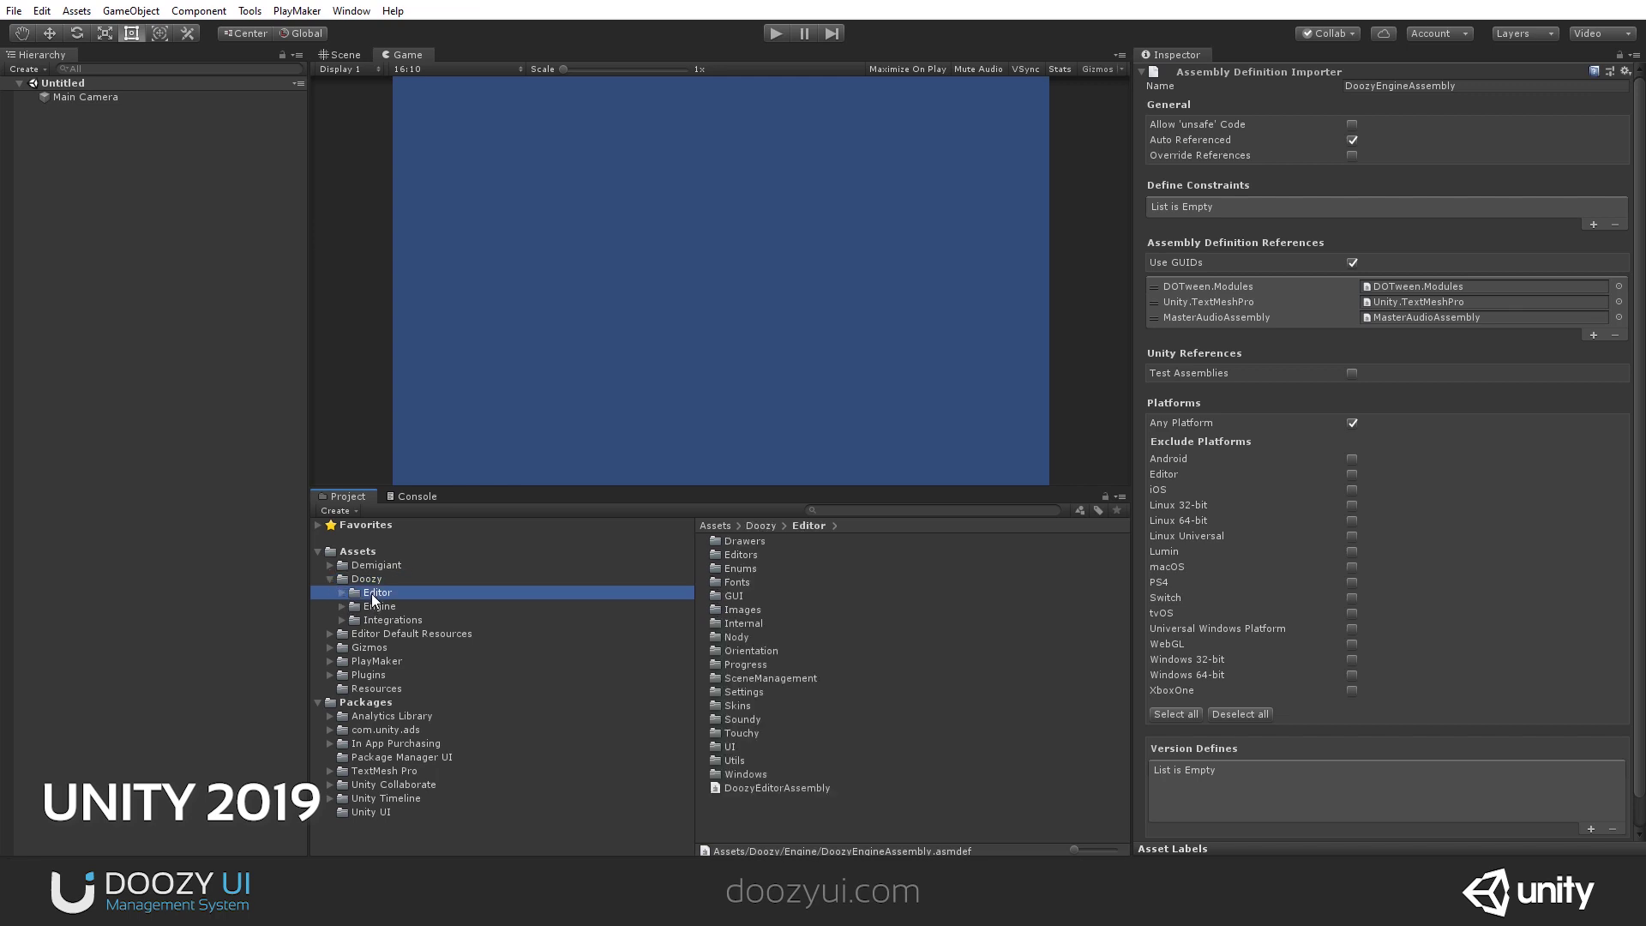
{"action": "left_click", "coordinate": [817, 789]}
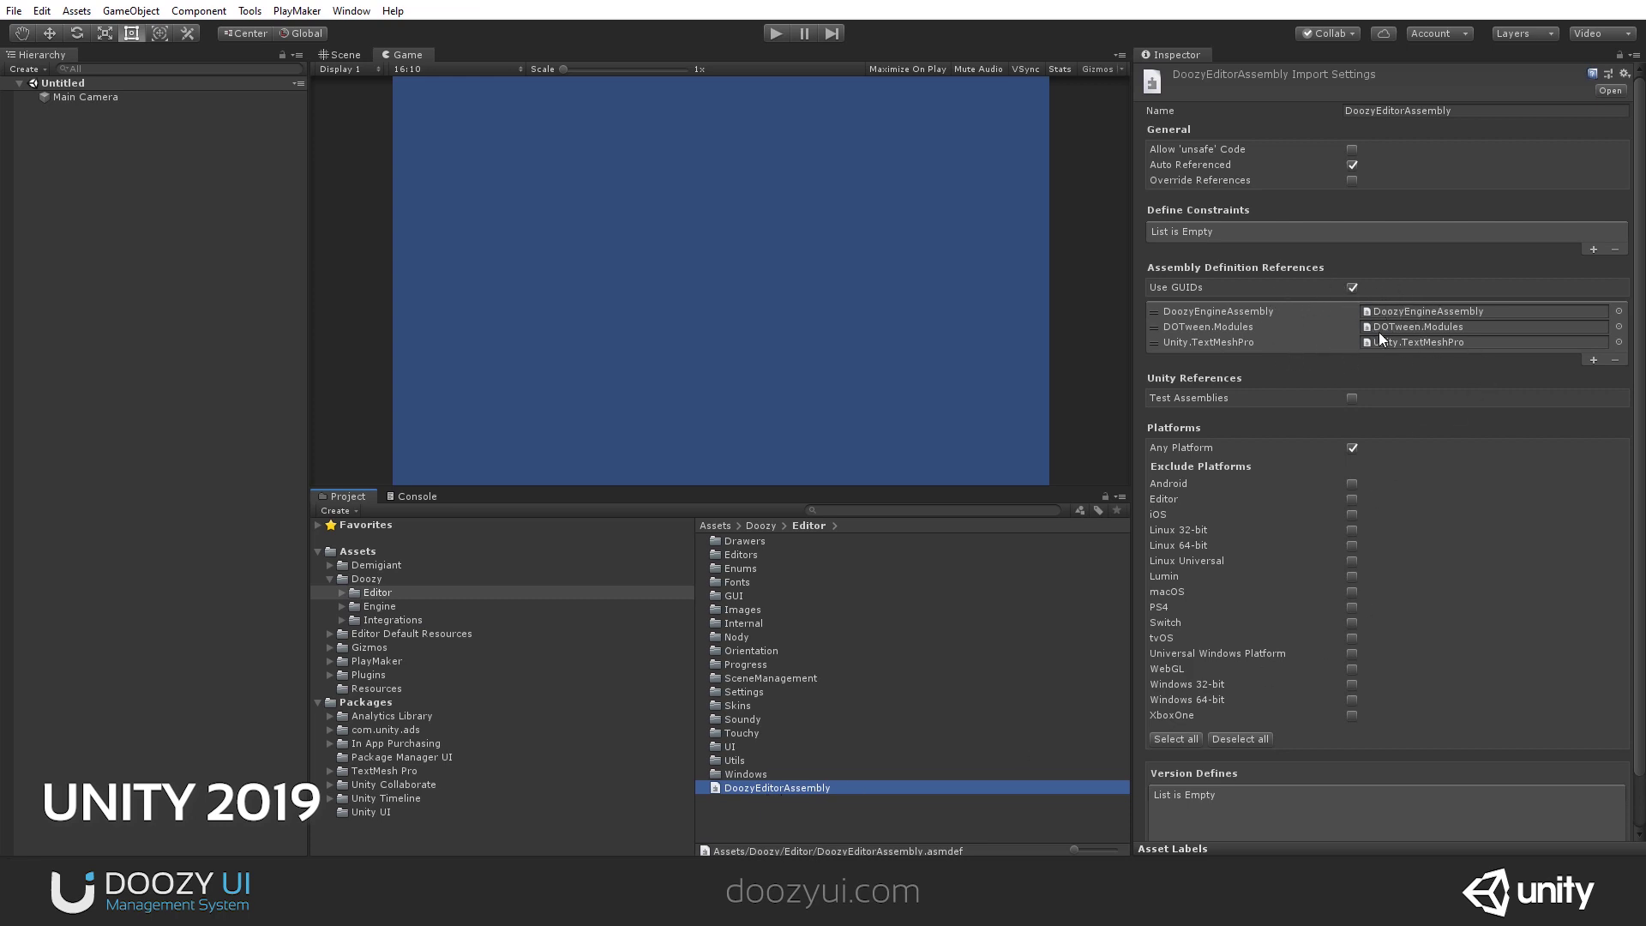
{"action": "left_click", "coordinate": [380, 605]}
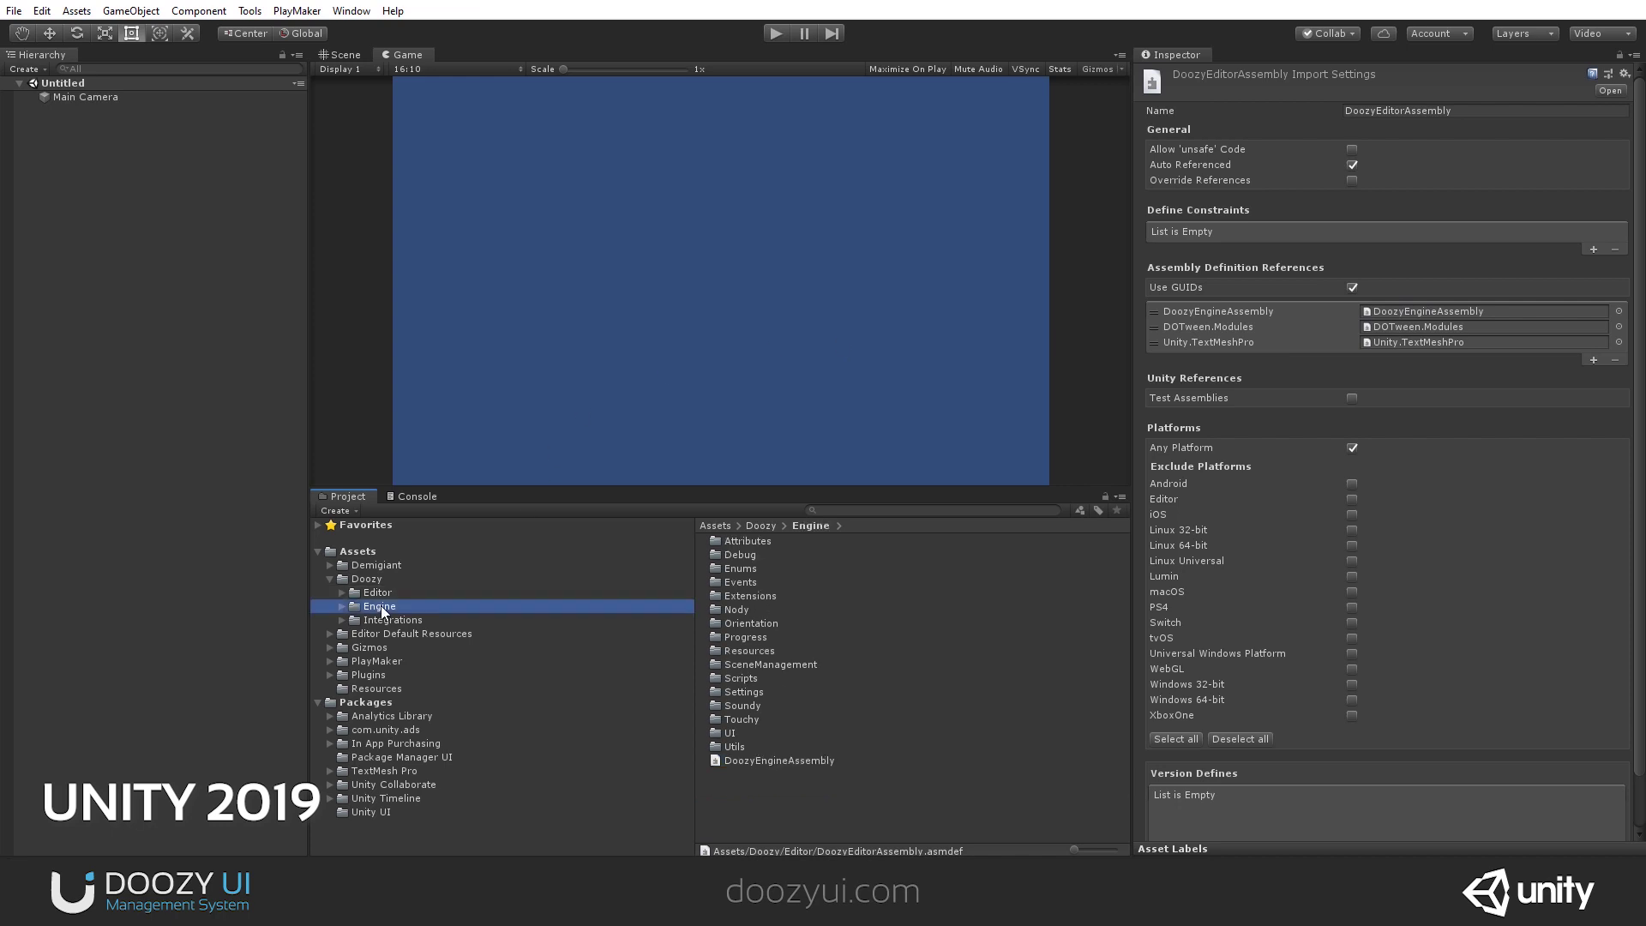
{"action": "left_click", "coordinate": [809, 761]}
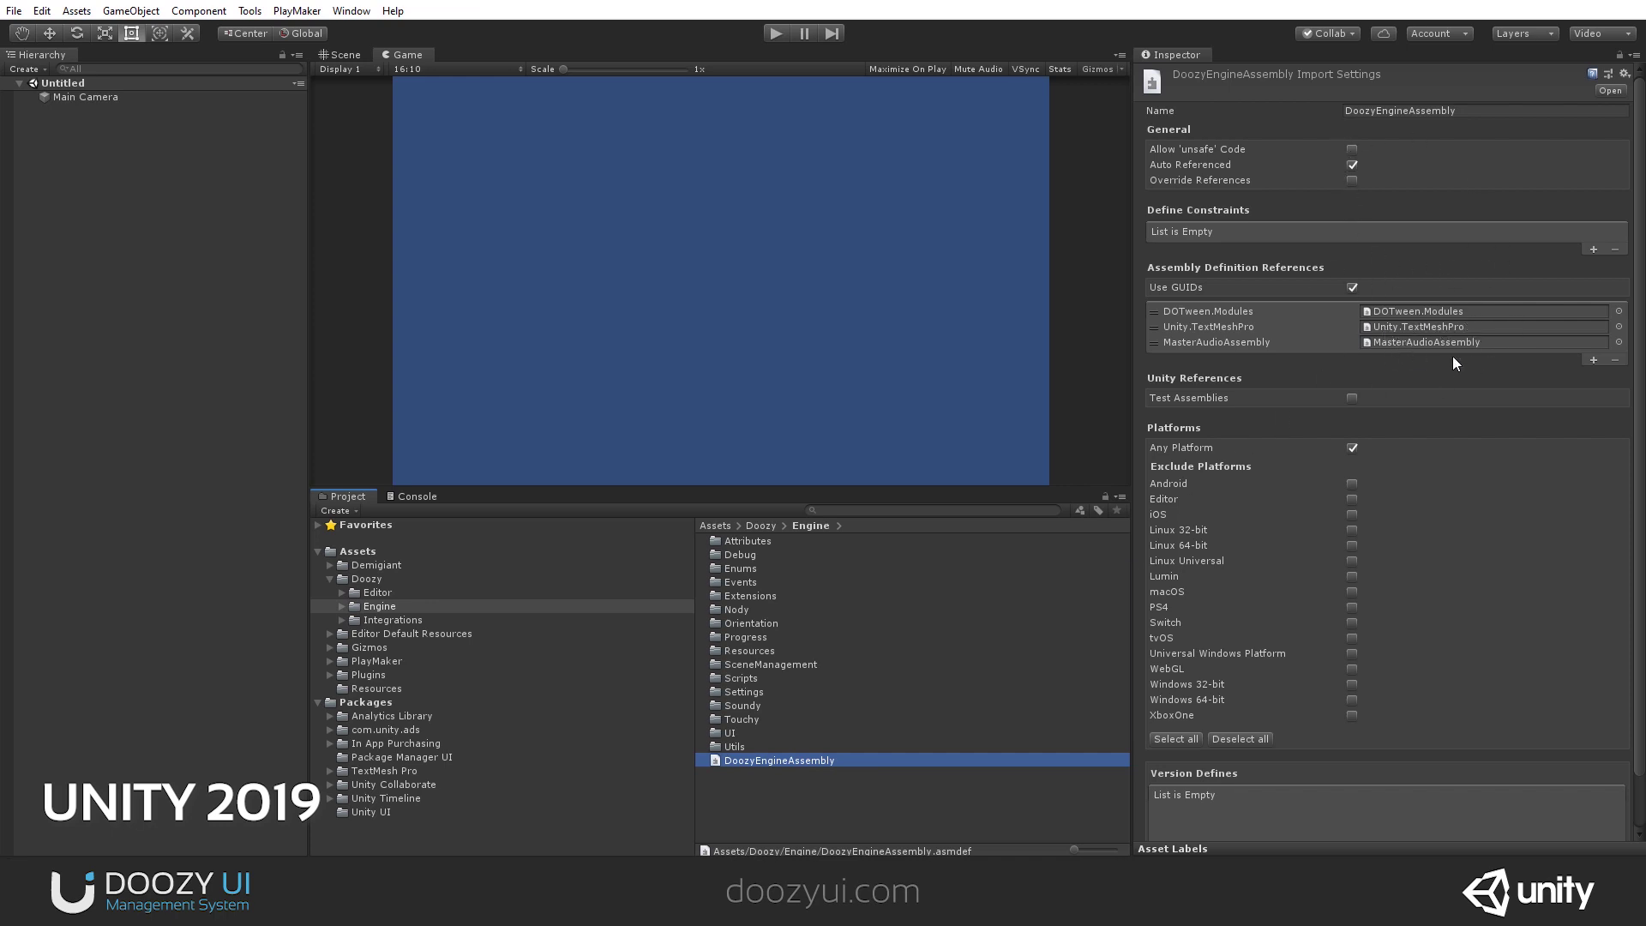
{"action": "left_click", "coordinate": [328, 579]}
Inspect the import settings of MasterAudioAssembly in the Plugins/DarkTonic/MasterAudio folder.
{"action": "left_click", "coordinate": [329, 634]}
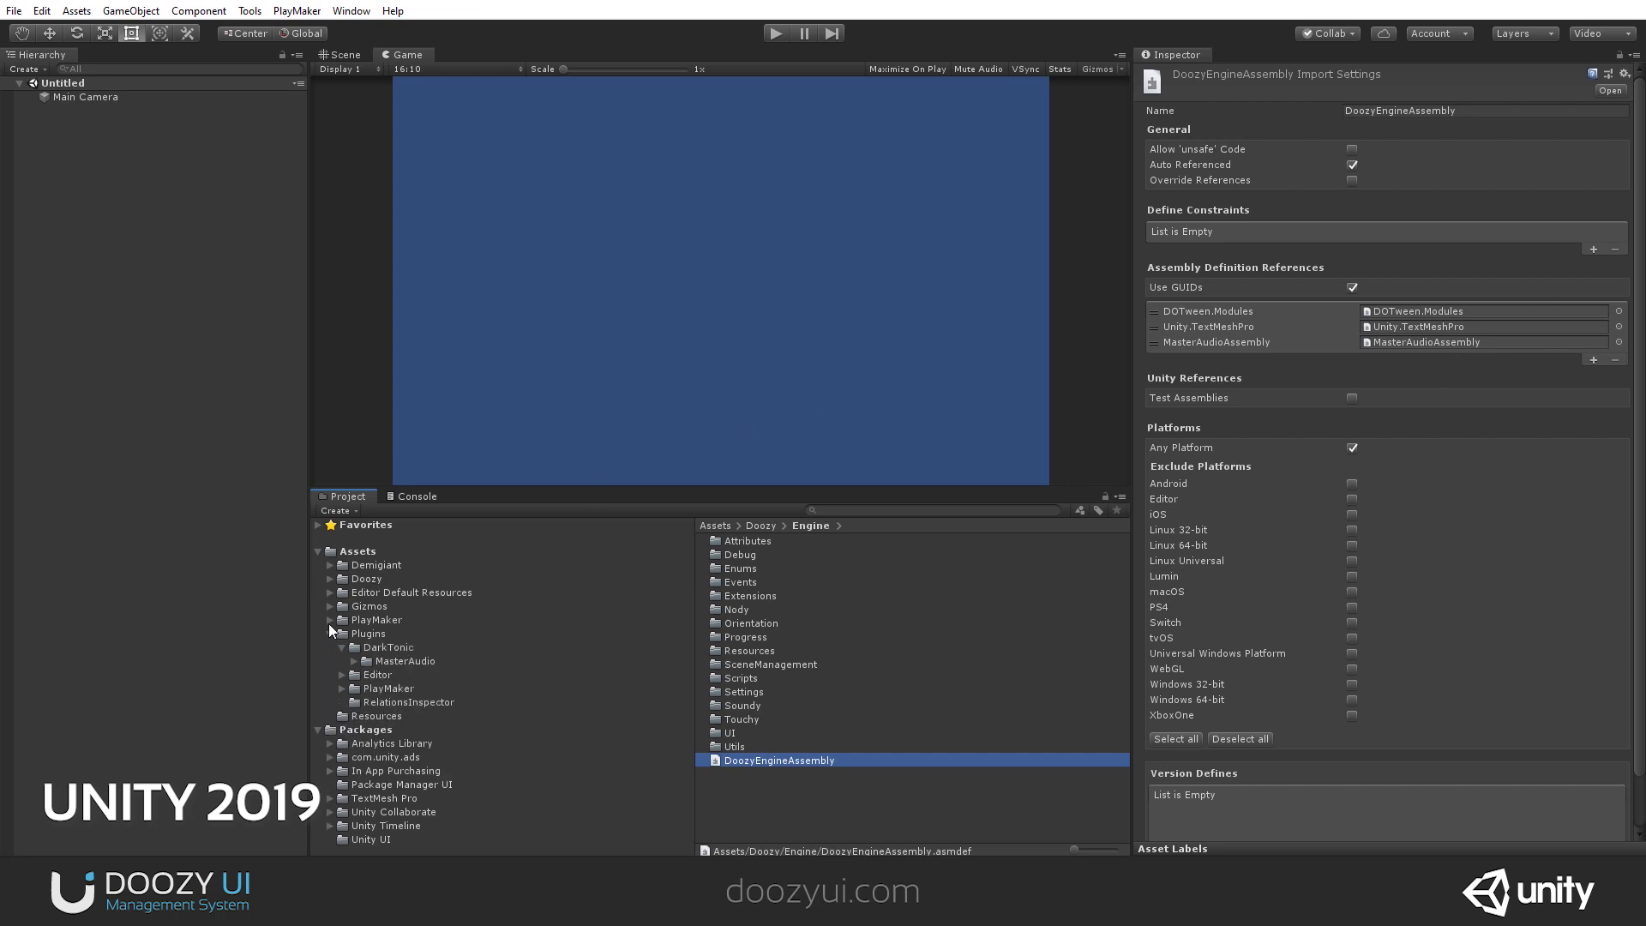
{"action": "left_click", "coordinate": [352, 647]}
{"action": "left_click", "coordinate": [405, 661]}
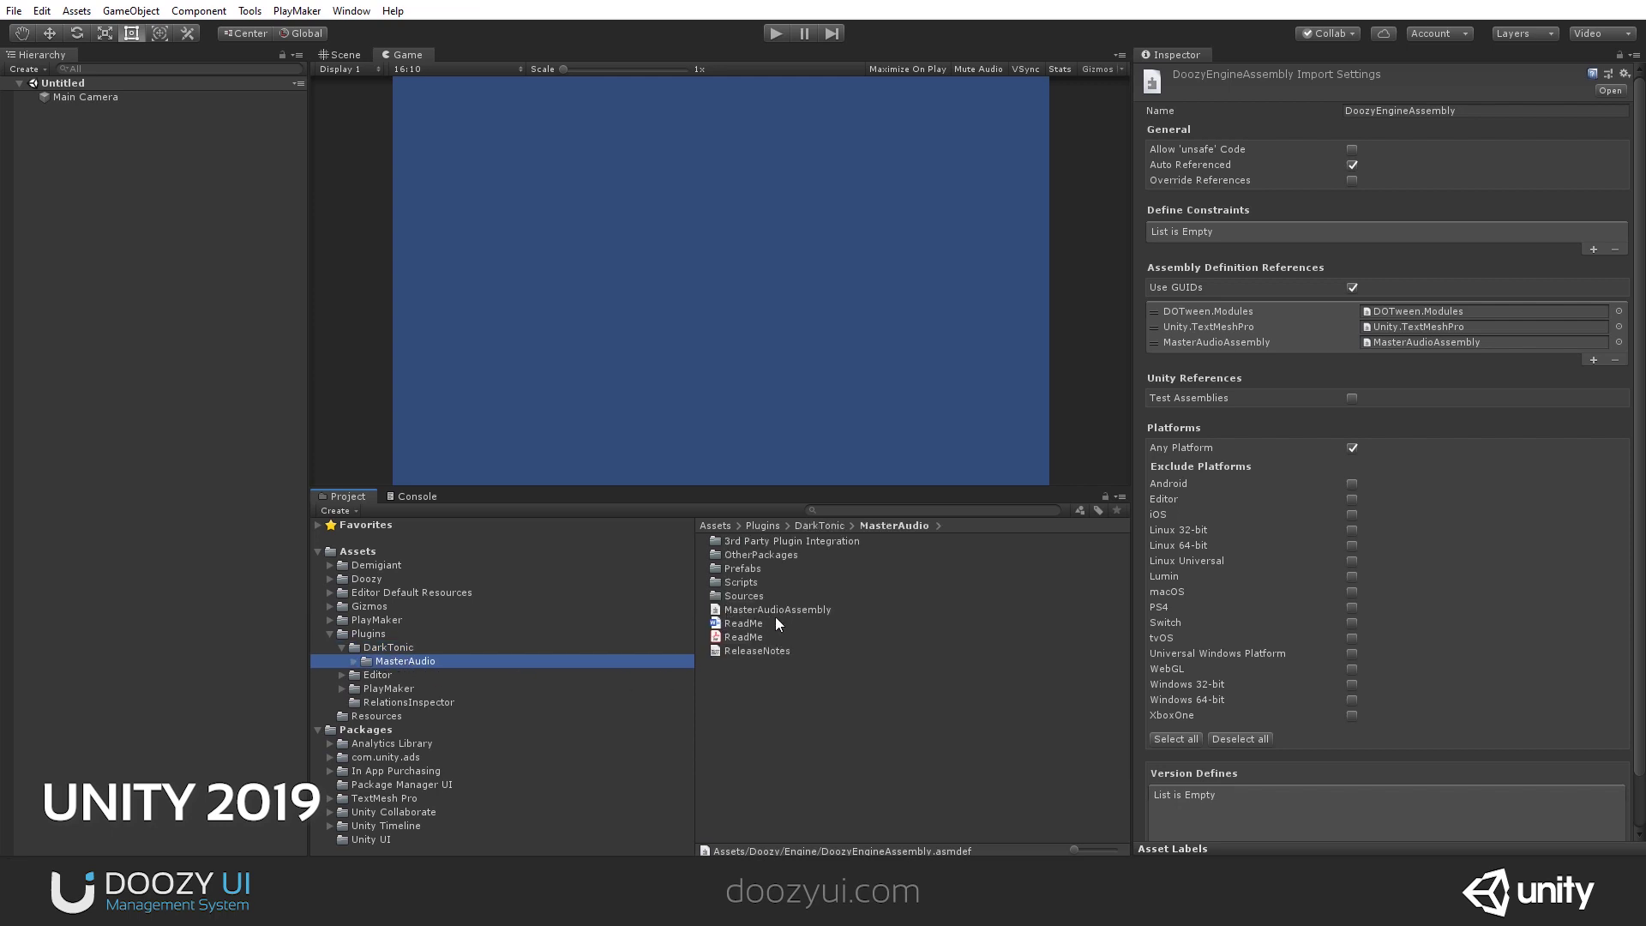
{"action": "left_click", "coordinate": [800, 611]}
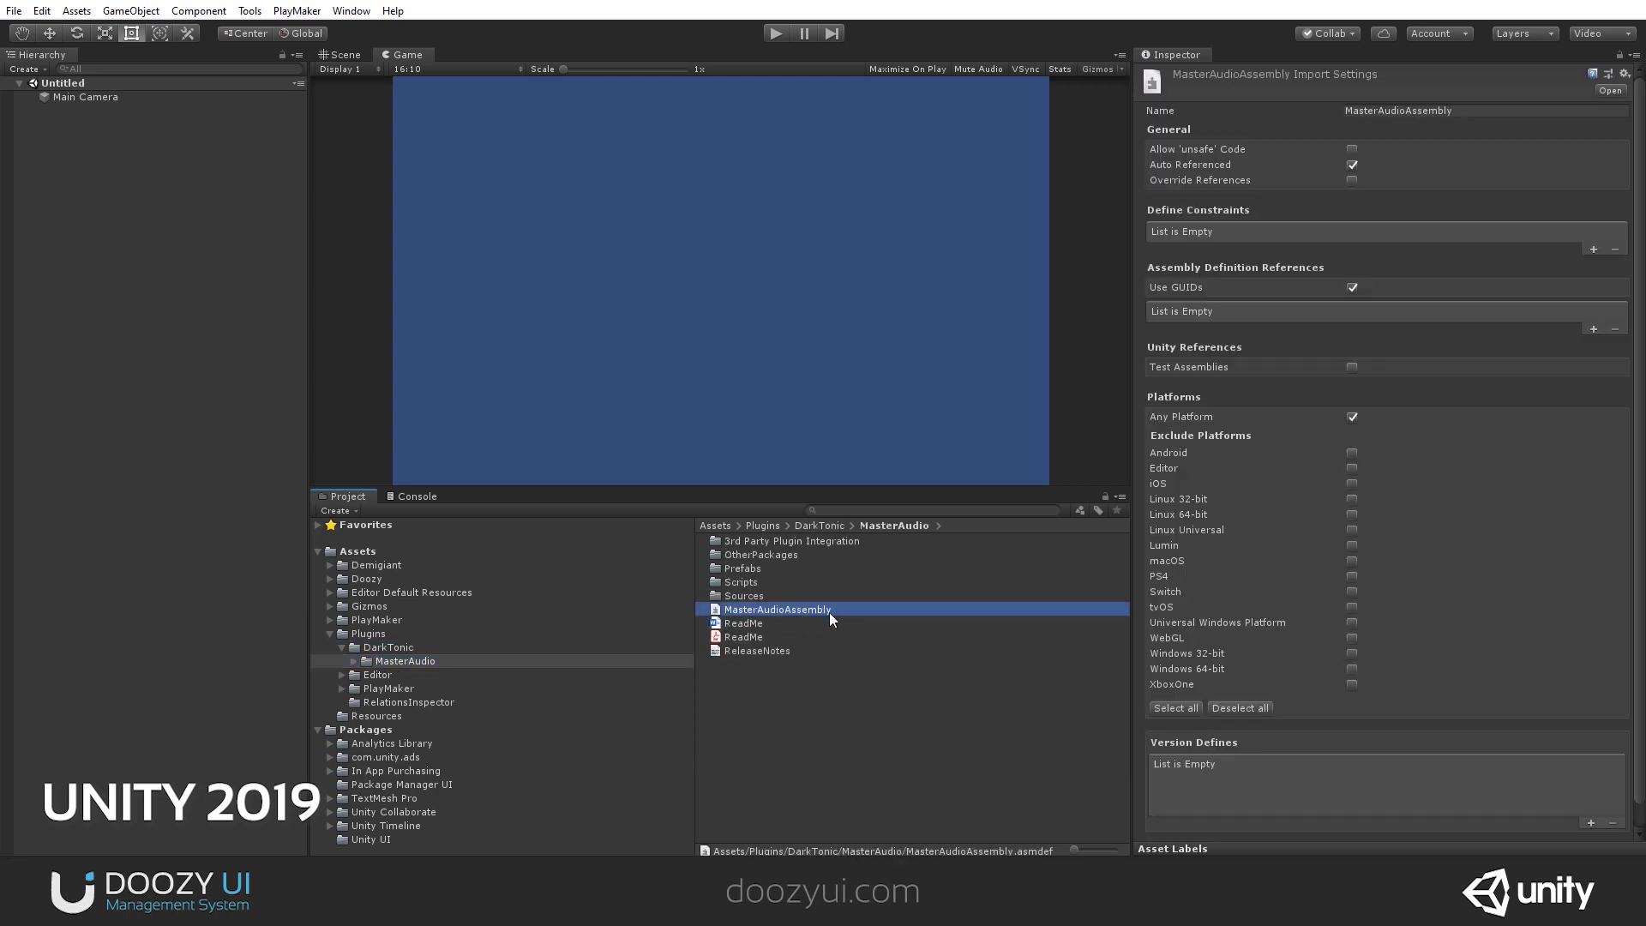
{"action": "mouse_move", "coordinate": [1339, 268]}
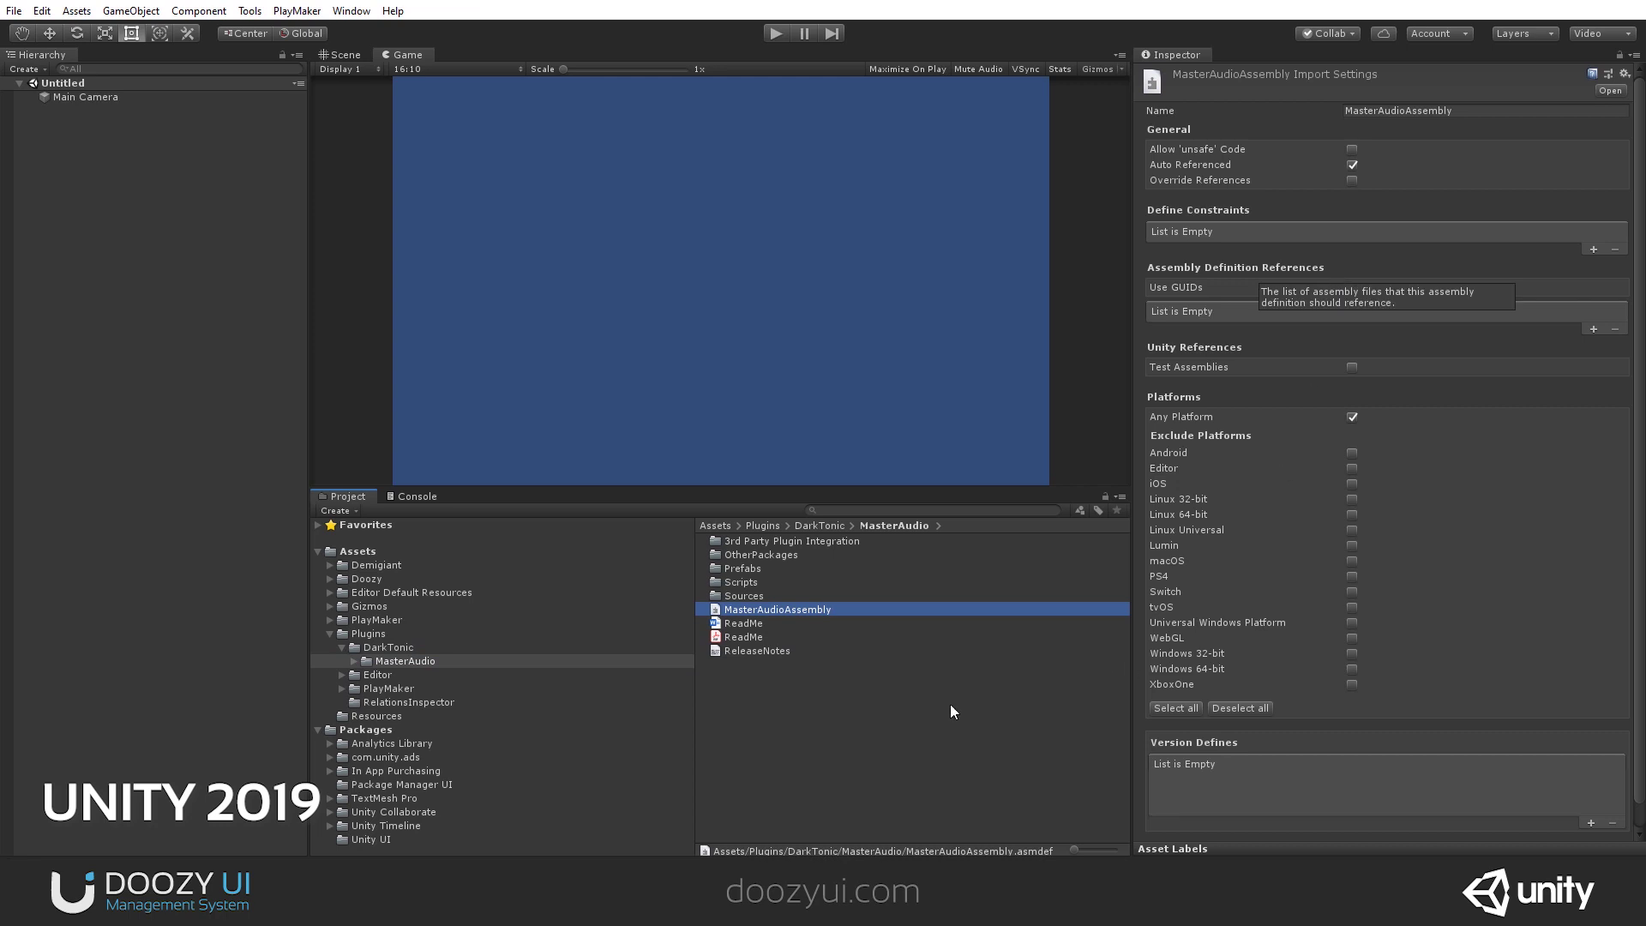
{"action": "right_click", "coordinate": [763, 698]}
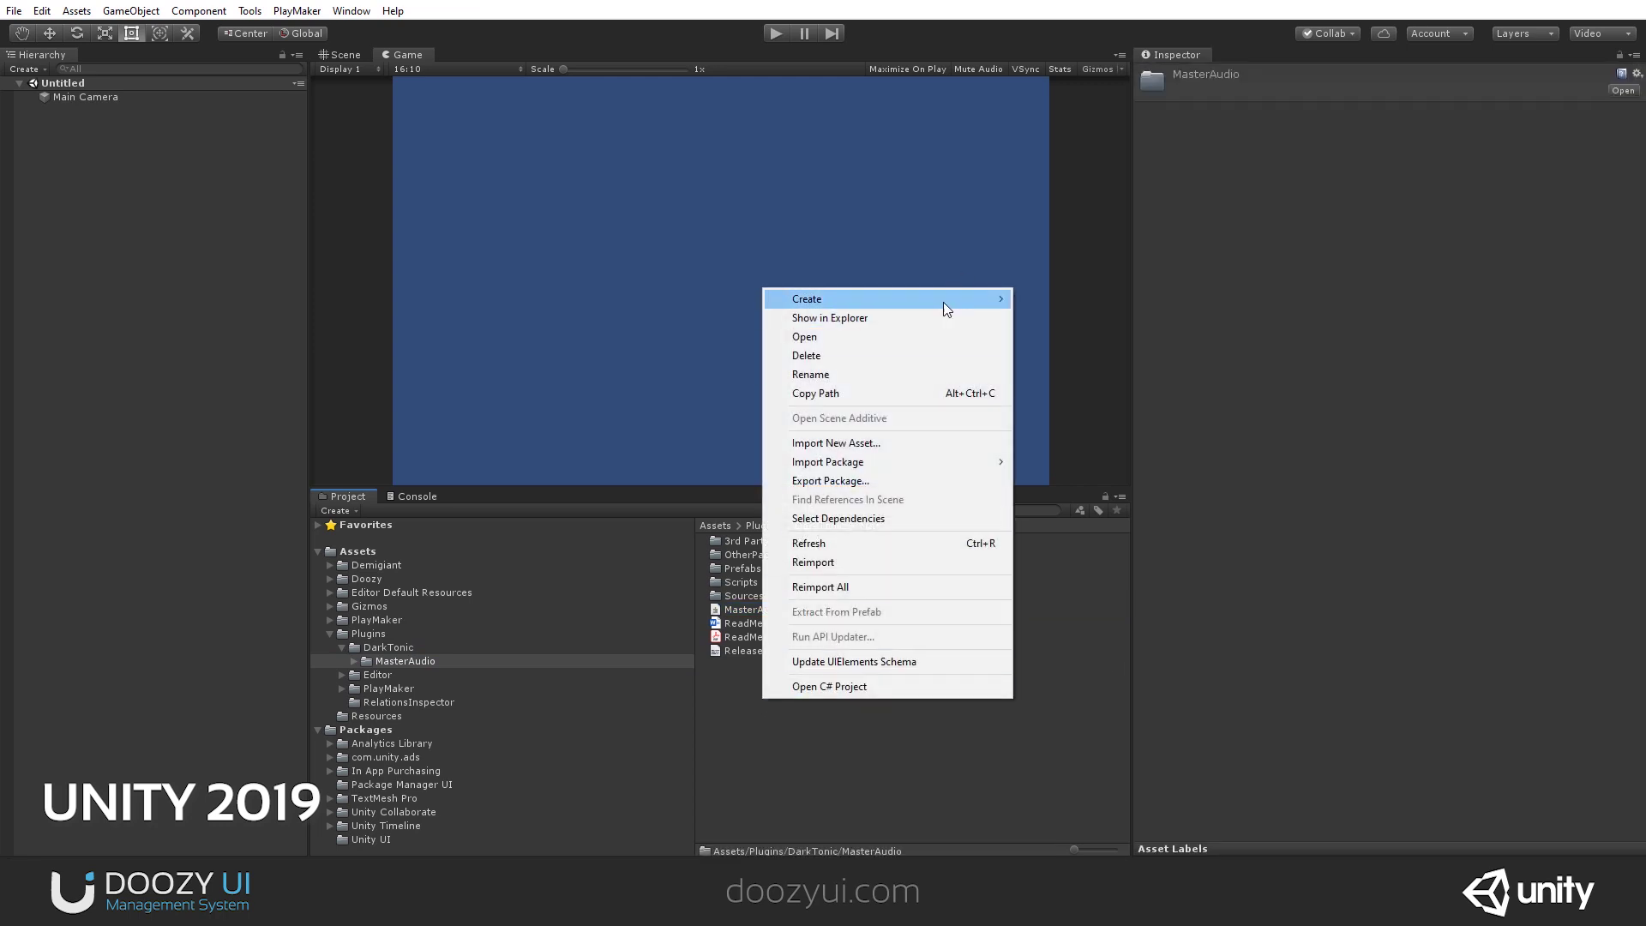
{"action": "mouse_move", "coordinate": [943, 302]}
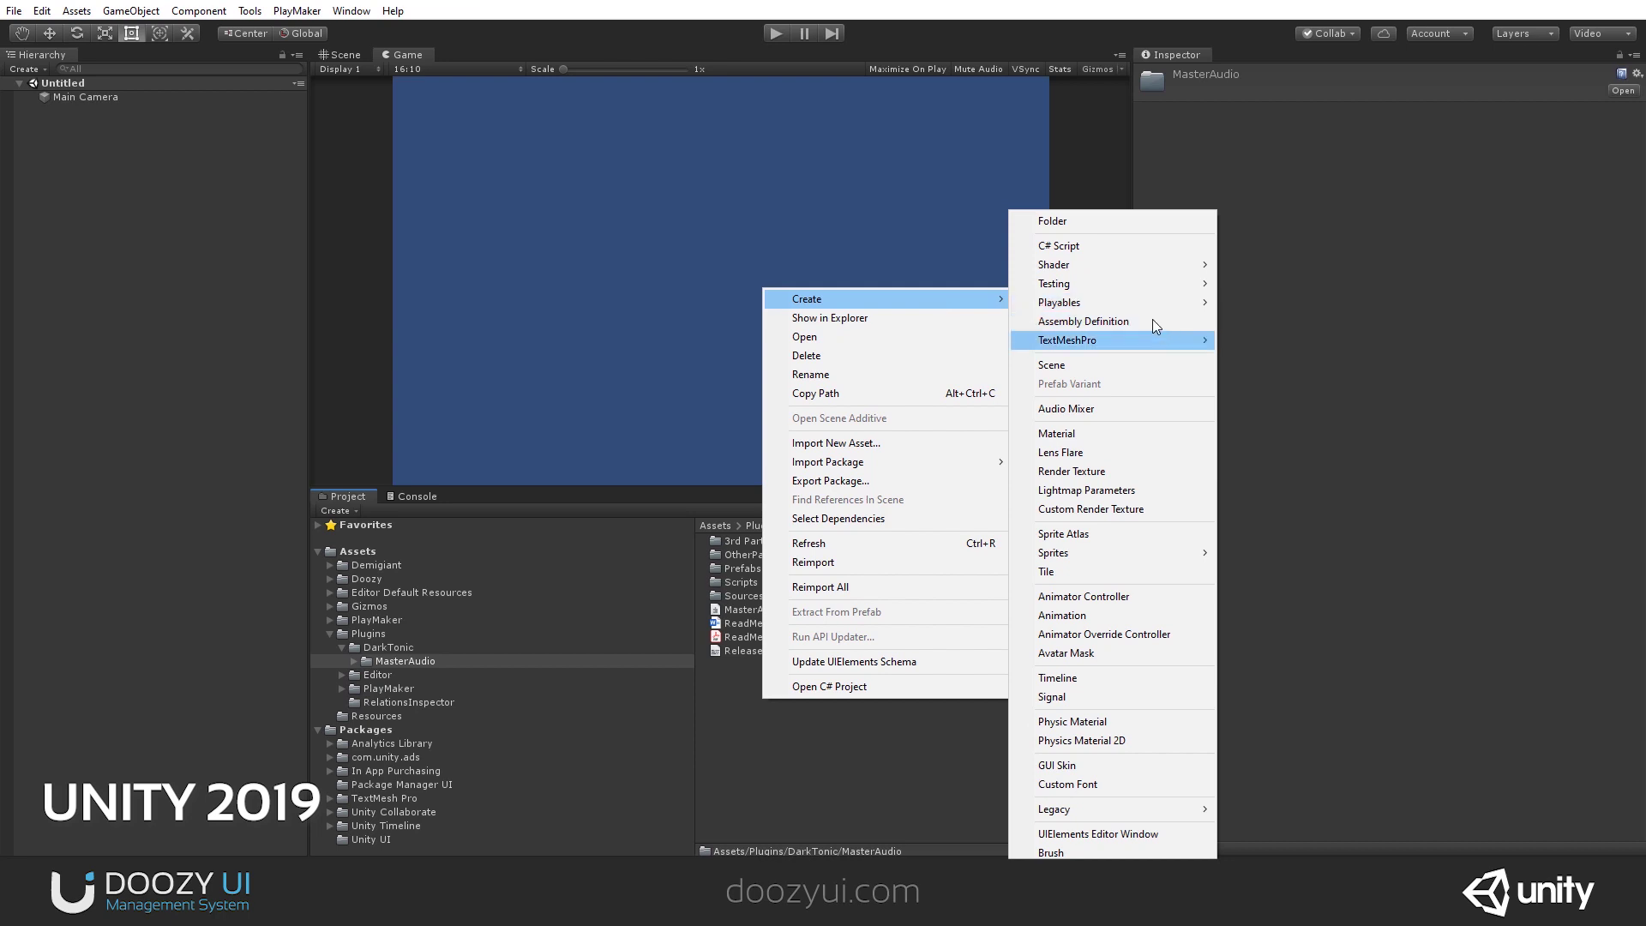
{"action": "left_click", "coordinate": [888, 795]}
Collapse the Plugins folder and check the console for messages.
{"action": "left_click", "coordinate": [329, 634]}
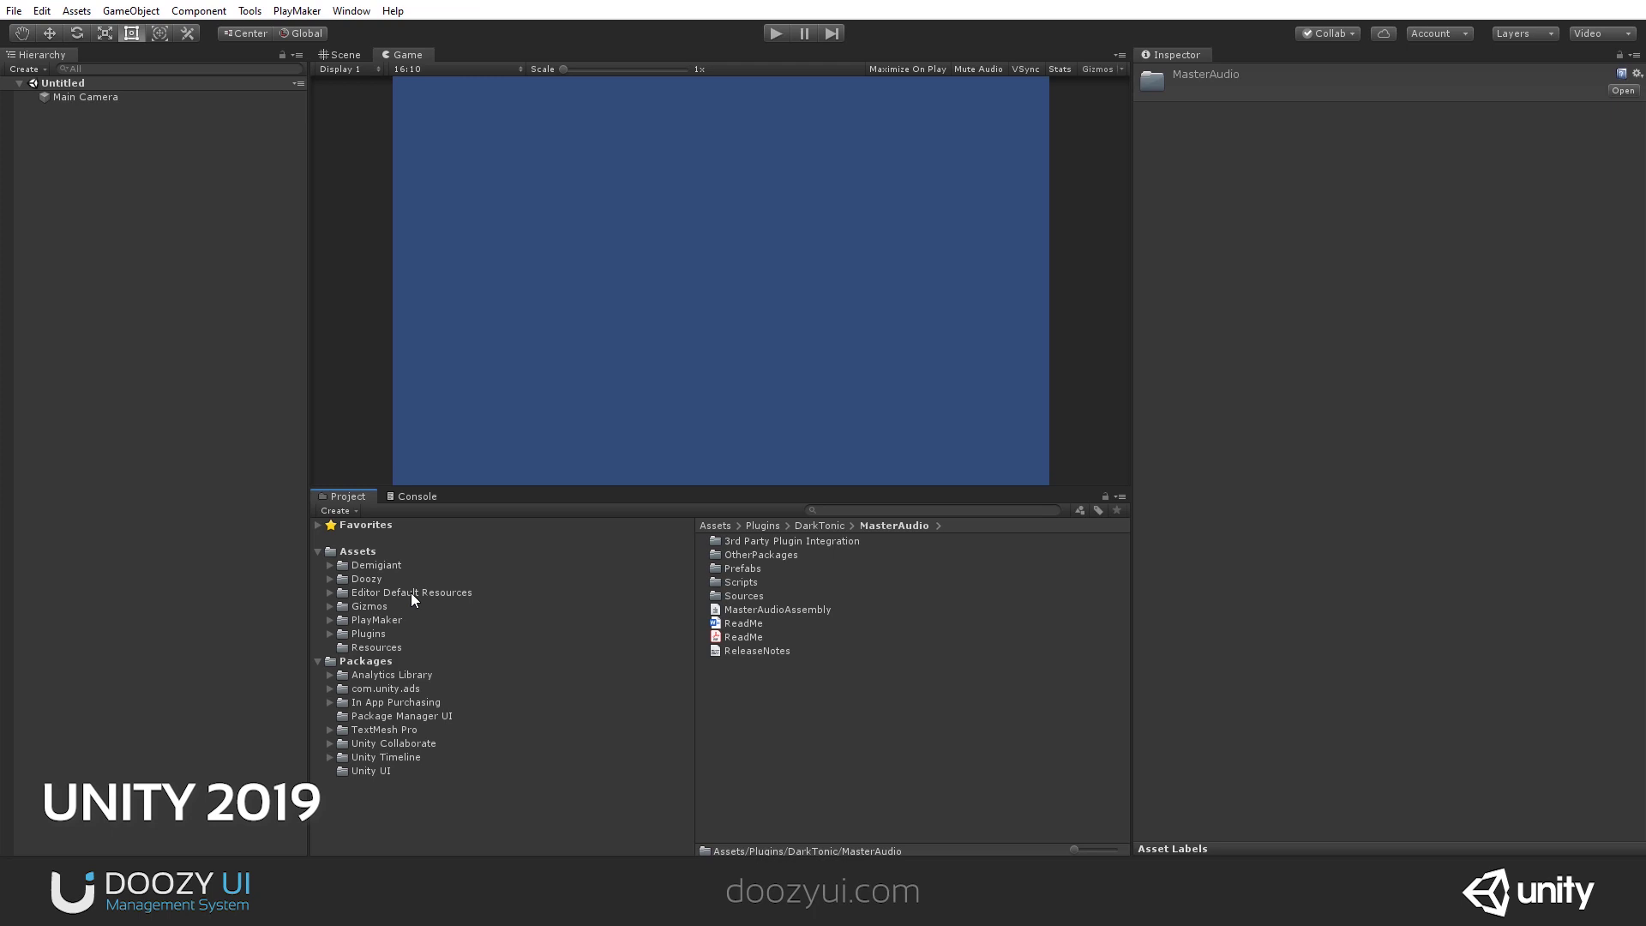
{"action": "left_click", "coordinate": [391, 495]}
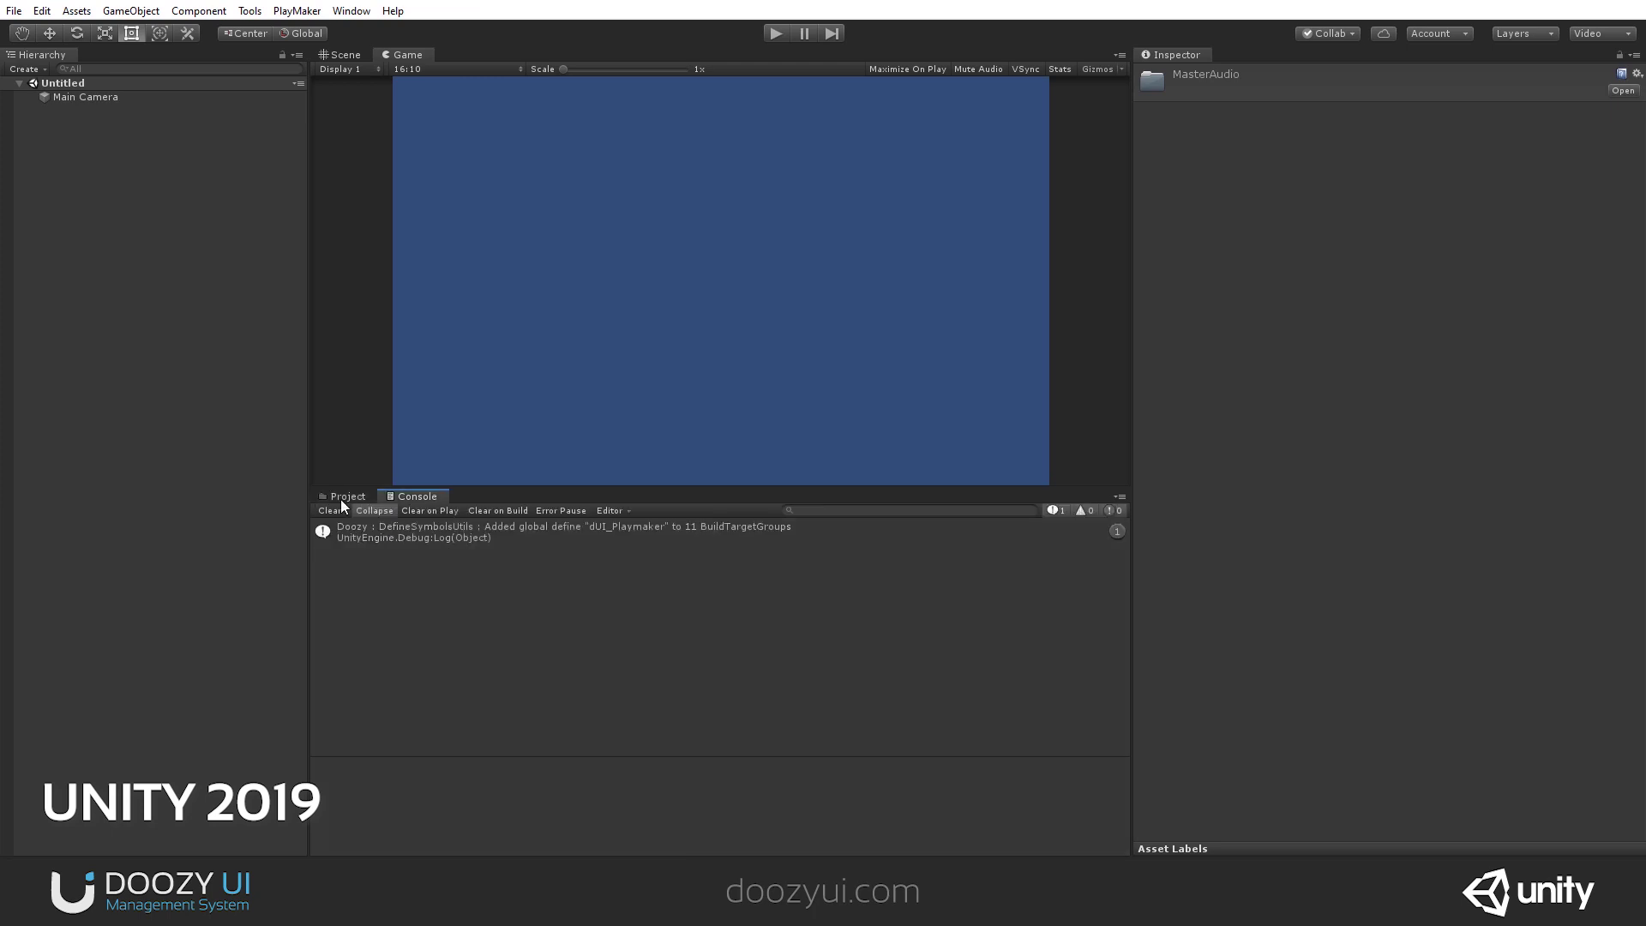
Check DoozyEngineAssembly's references in Doozy/Engine and browse the assembly definitions available for its Unity.TextMeshPro reference, leaving the selection as is.
{"action": "left_click", "coordinate": [338, 497]}
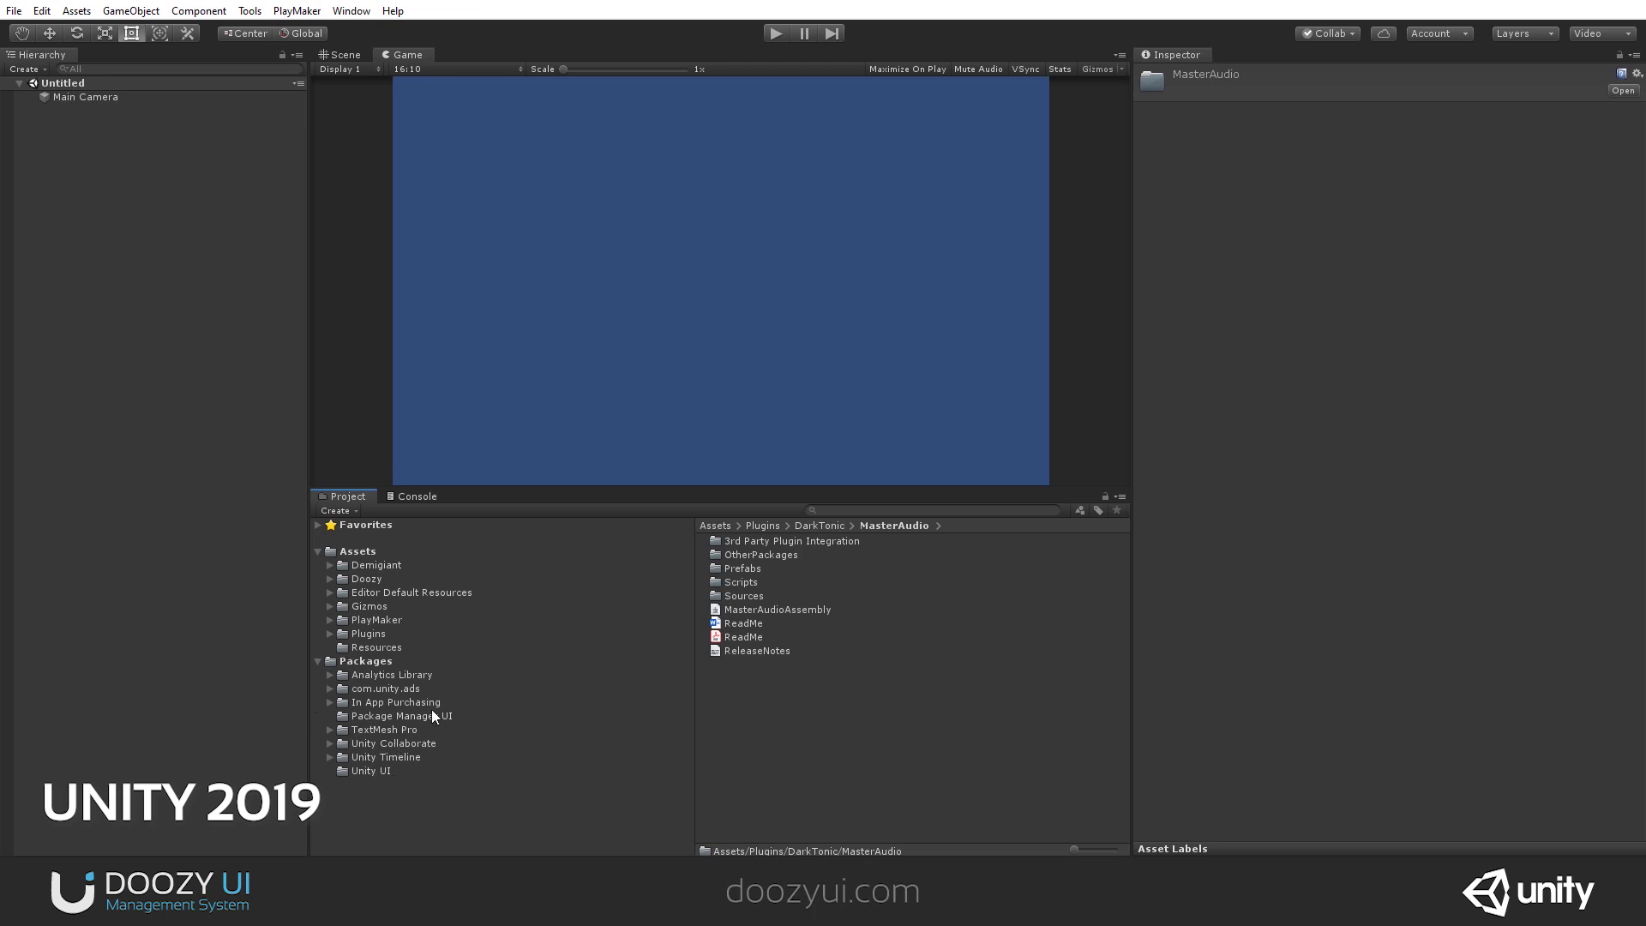
{"action": "left_click", "coordinate": [350, 576]}
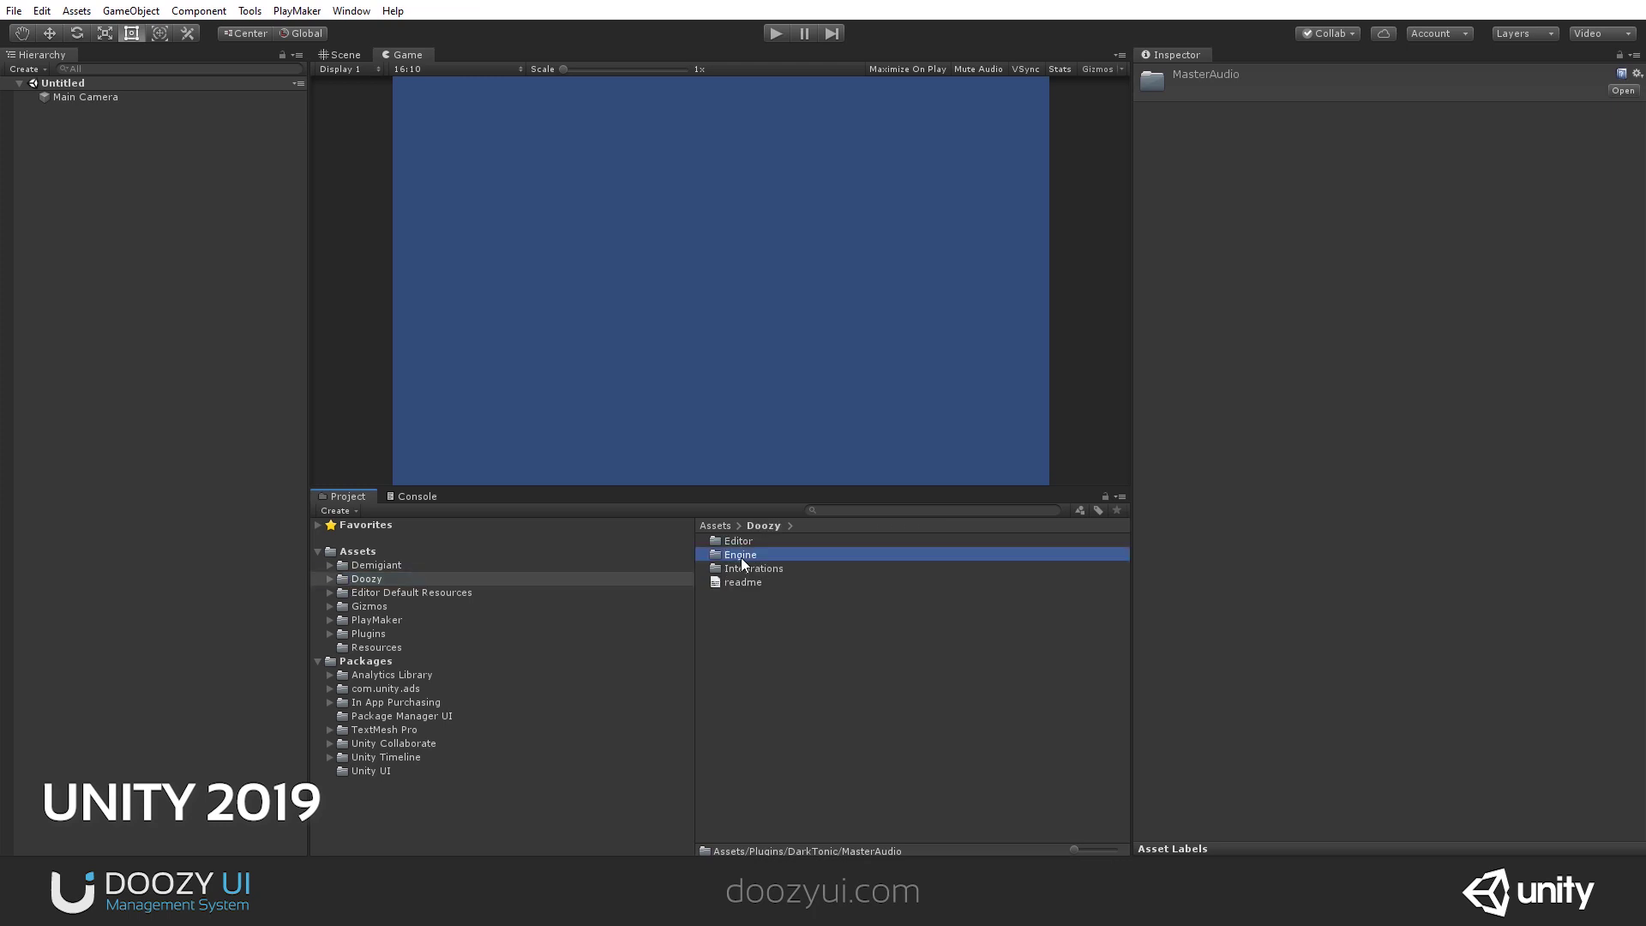
{"action": "double_click", "coordinate": [740, 557]}
{"action": "left_click", "coordinate": [754, 759]}
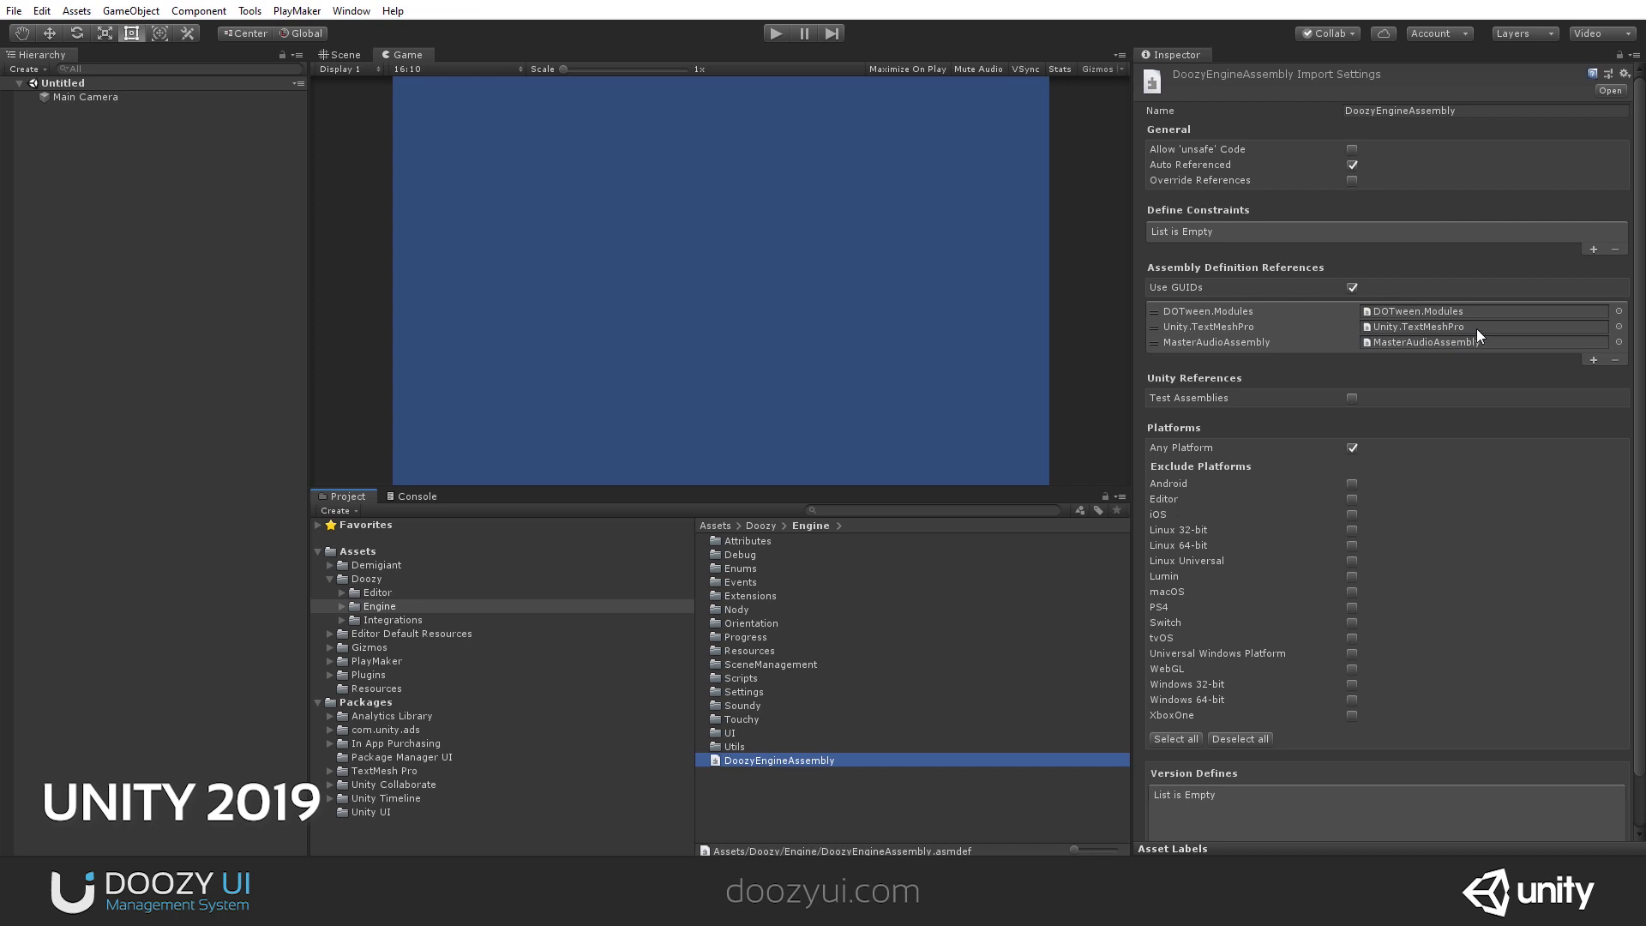
{"action": "left_click", "coordinate": [1619, 327]}
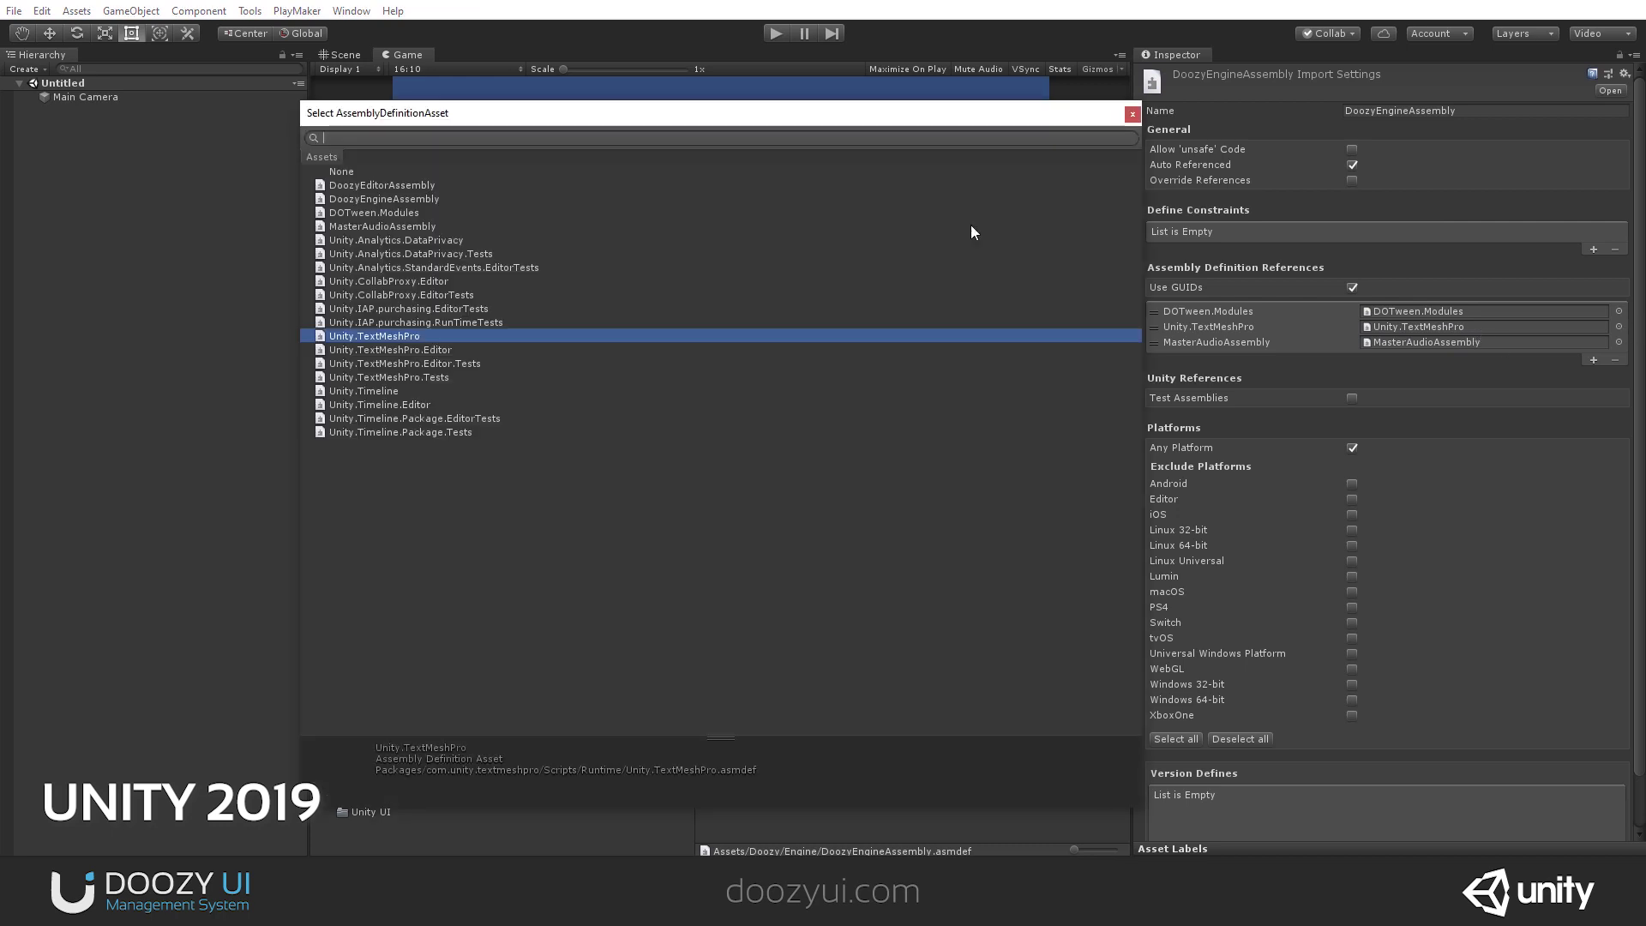
{"action": "left_click", "coordinate": [1145, 117]}
{"action": "left_click", "coordinate": [226, 292]}
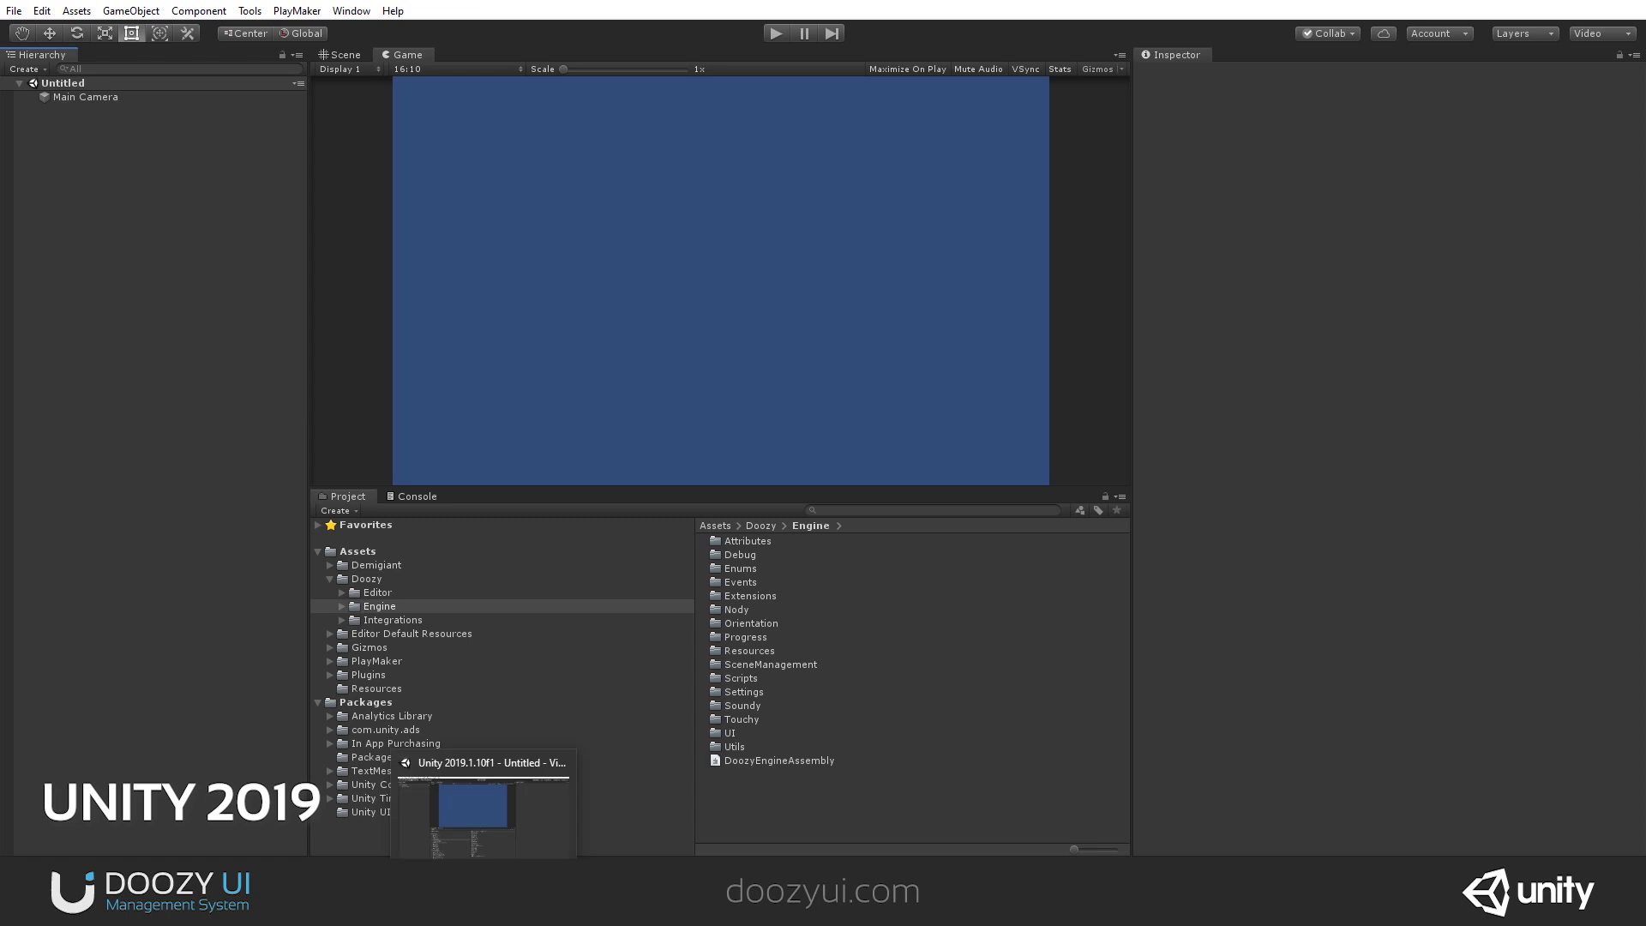
Switch to the empty Unity 2018 project and search the Asset Store for "doozy".
{"action": "left_click", "coordinate": [514, 814]}
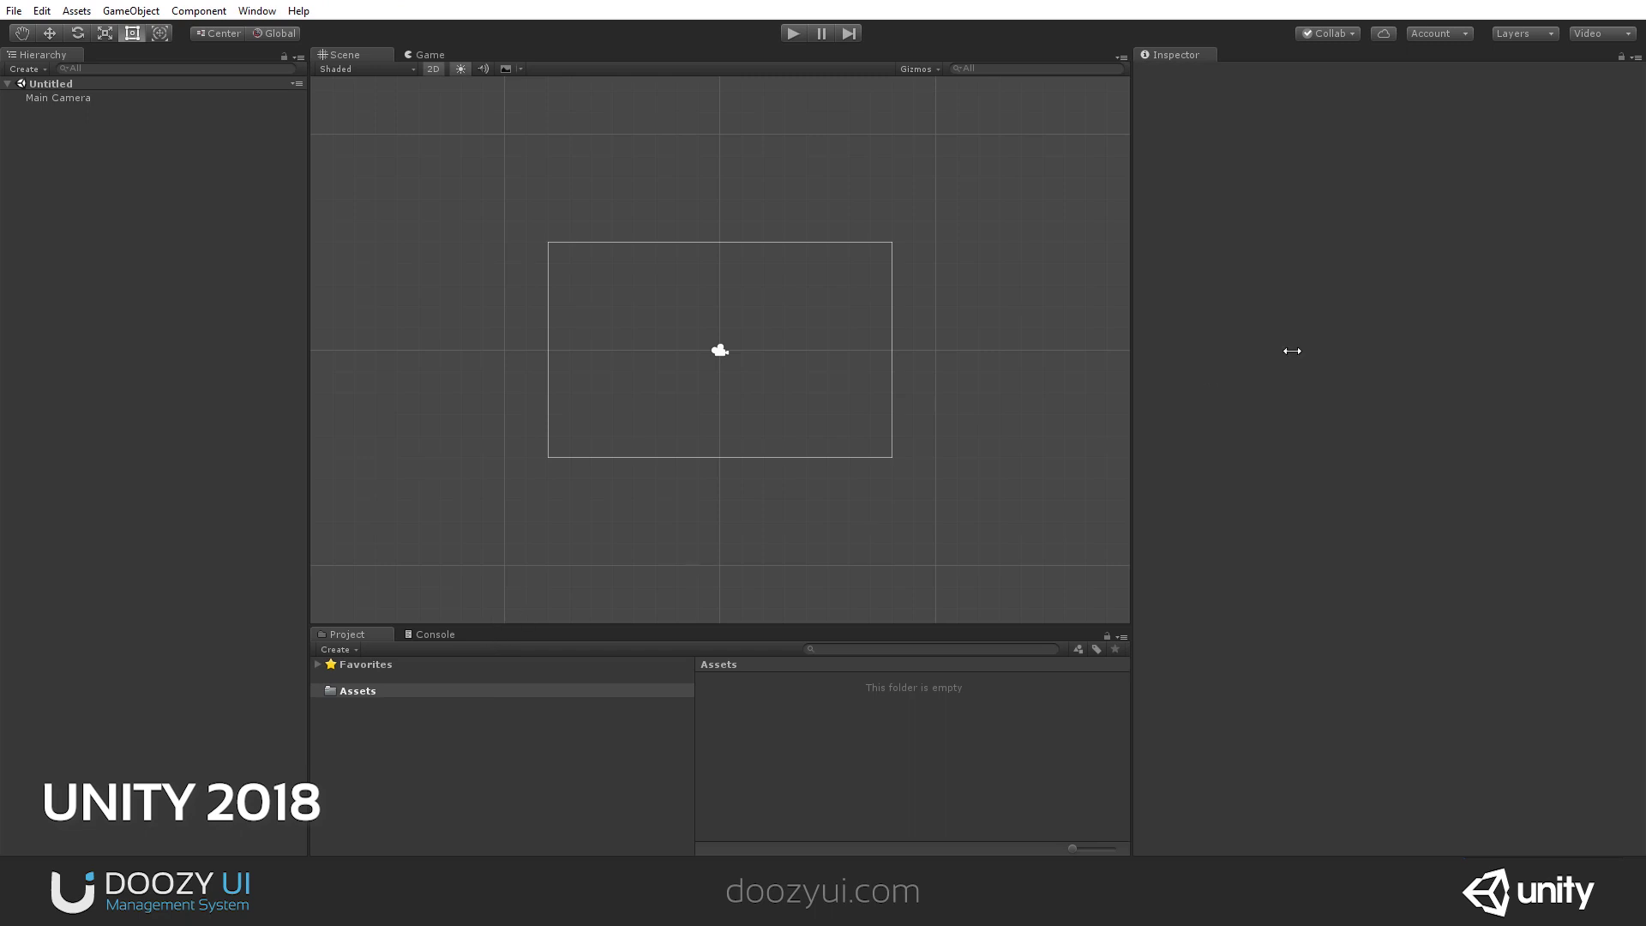
{"action": "left_click", "coordinate": [254, 16]}
{"action": "mouse_move", "coordinate": [289, 13]}
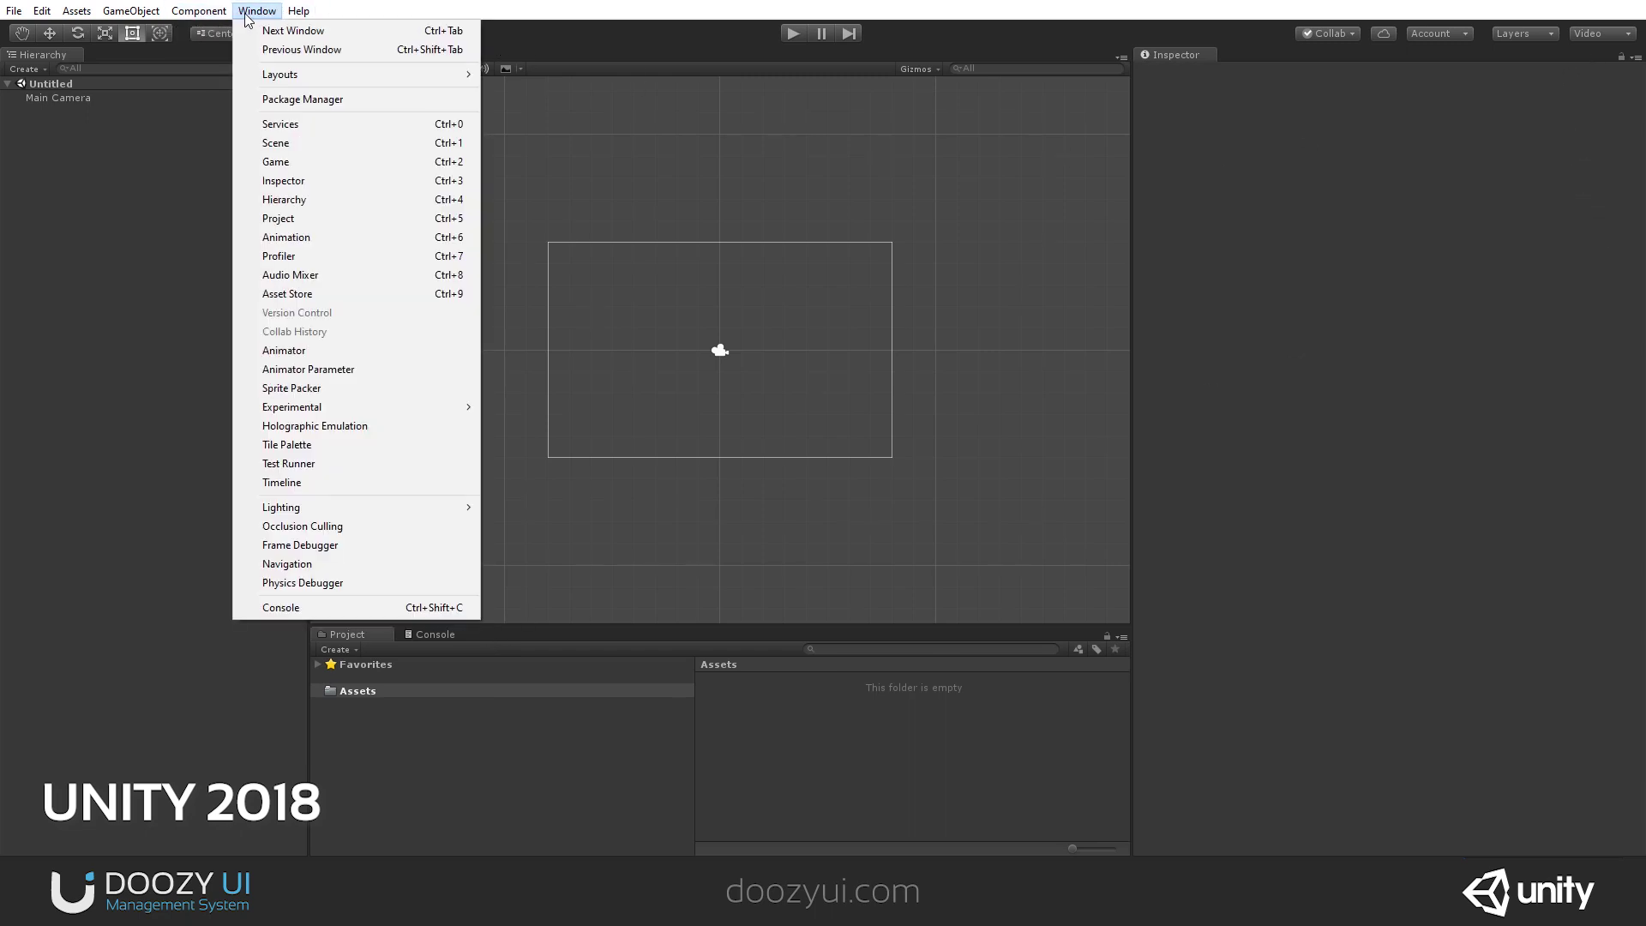
{"action": "left_click", "coordinate": [330, 296]}
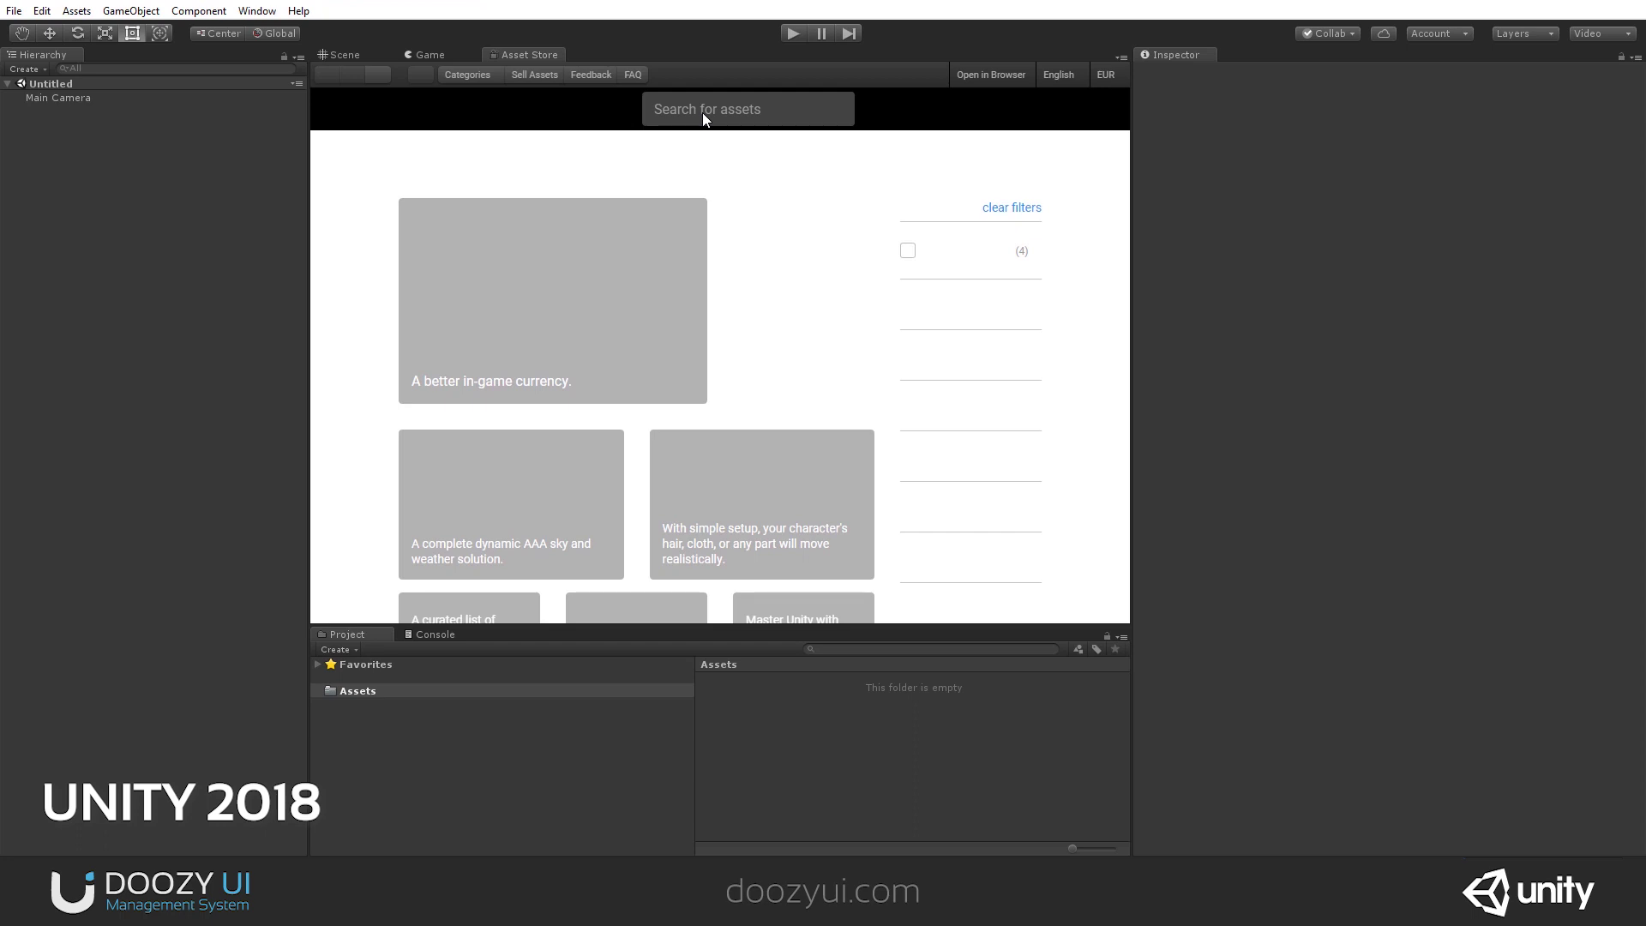
{"action": "left_click", "coordinate": [692, 109]}
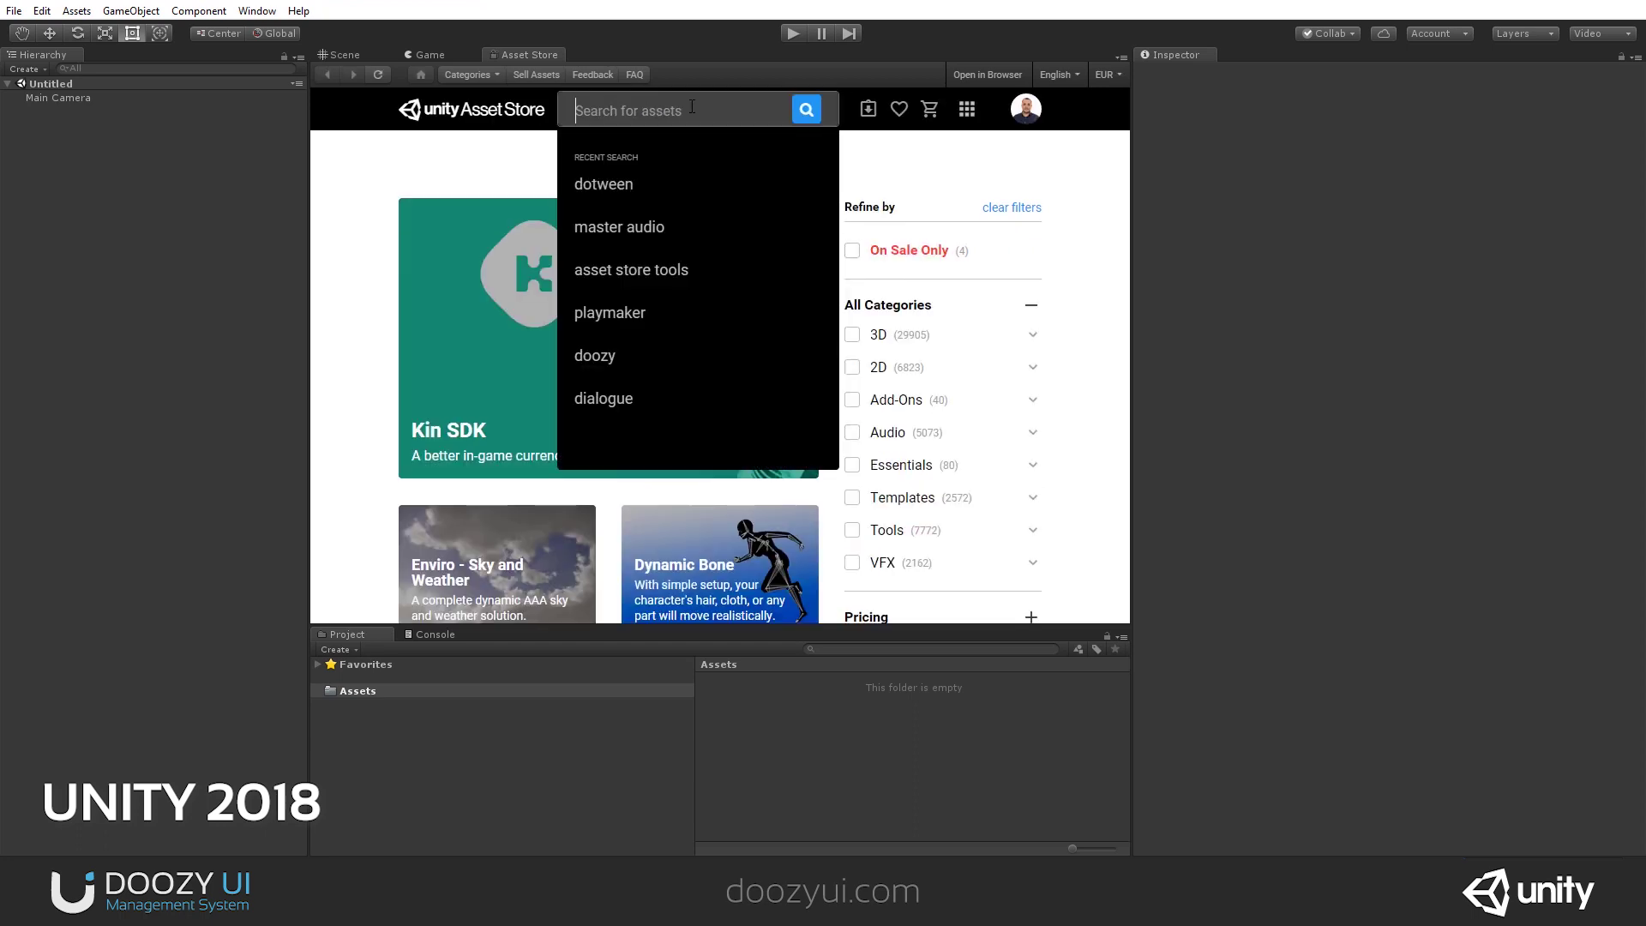
{"action": "left_click", "coordinate": [610, 356]}
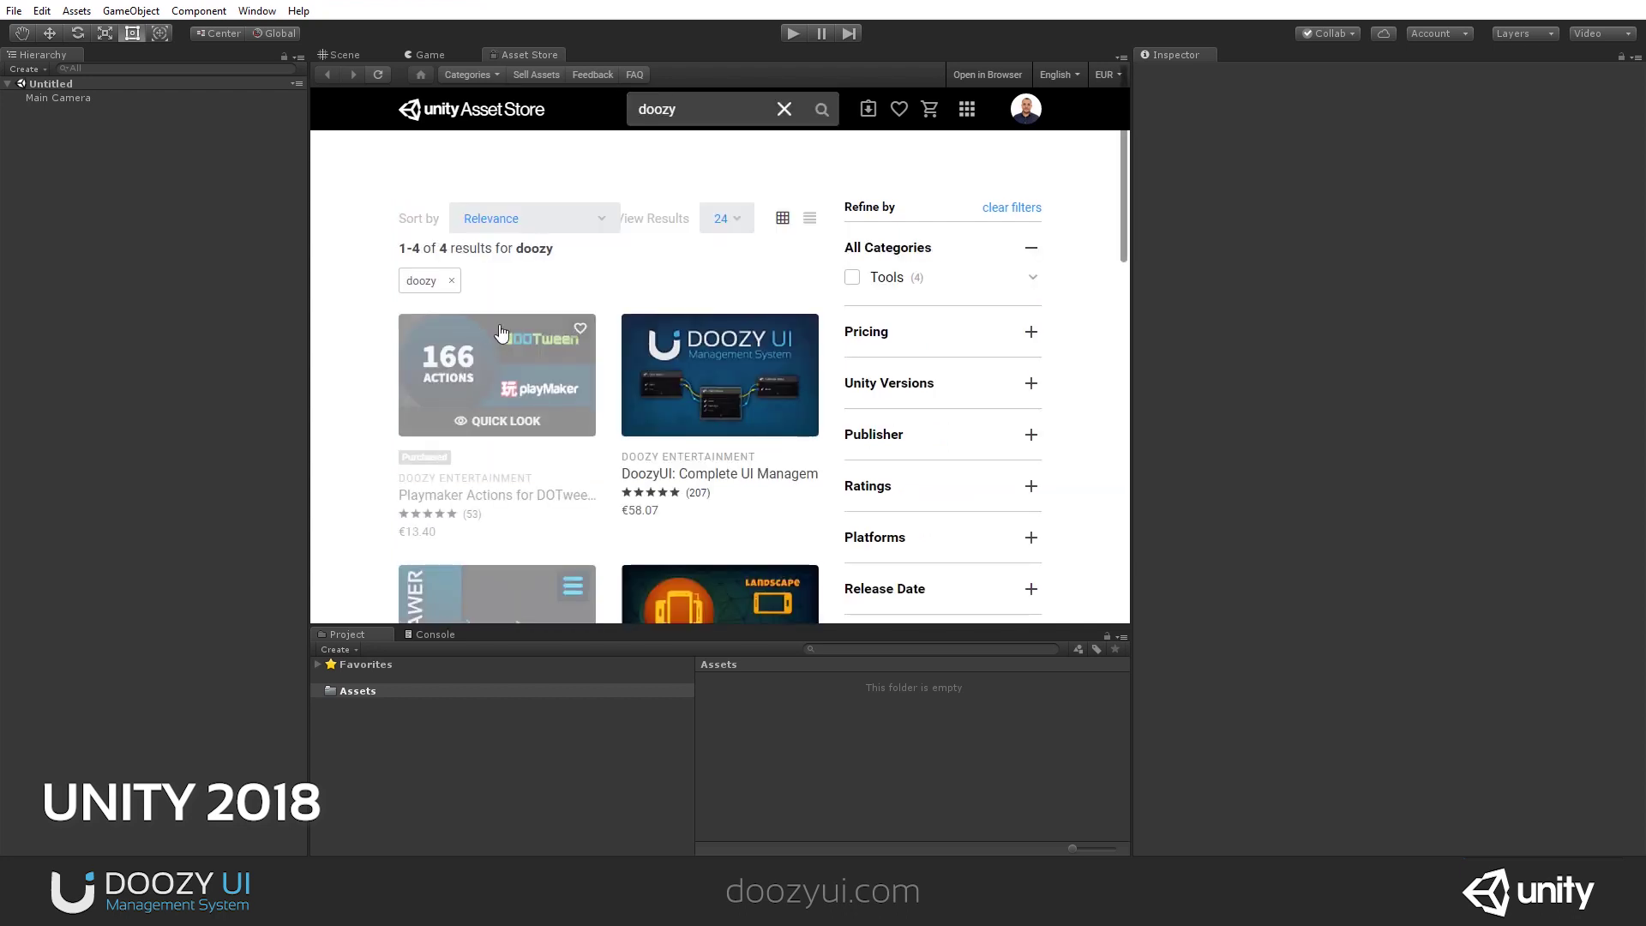
Import every item of the DoozyUI: Complete UI Management System package from its Asset Store page.
{"action": "left_click", "coordinate": [754, 384]}
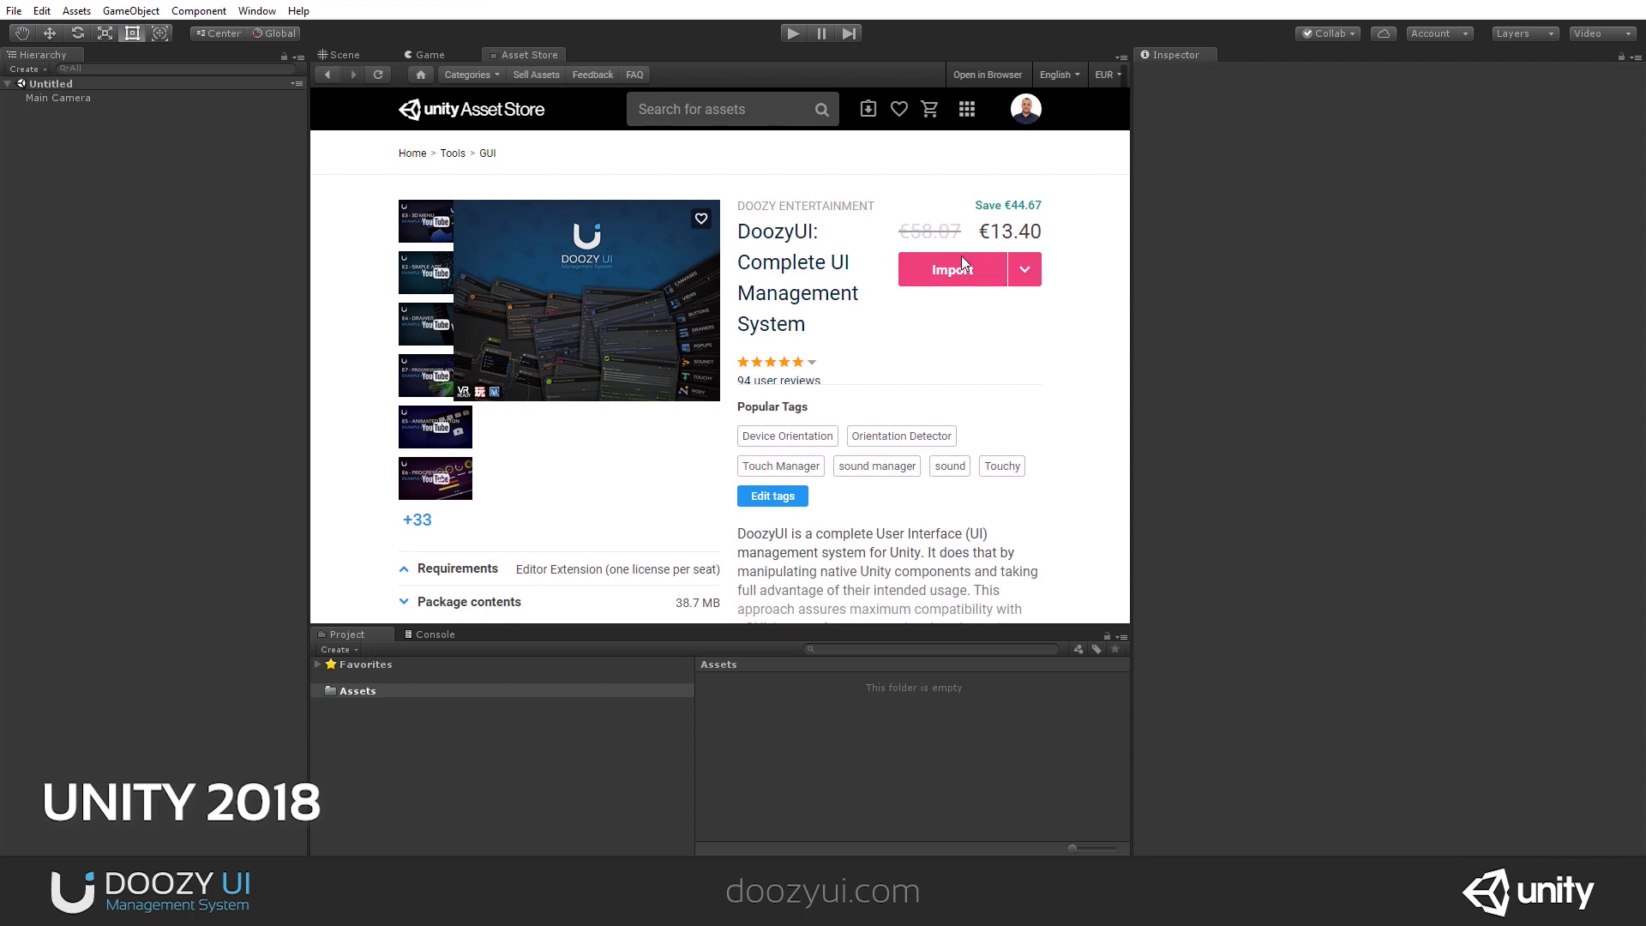
{"action": "left_click", "coordinate": [957, 265]}
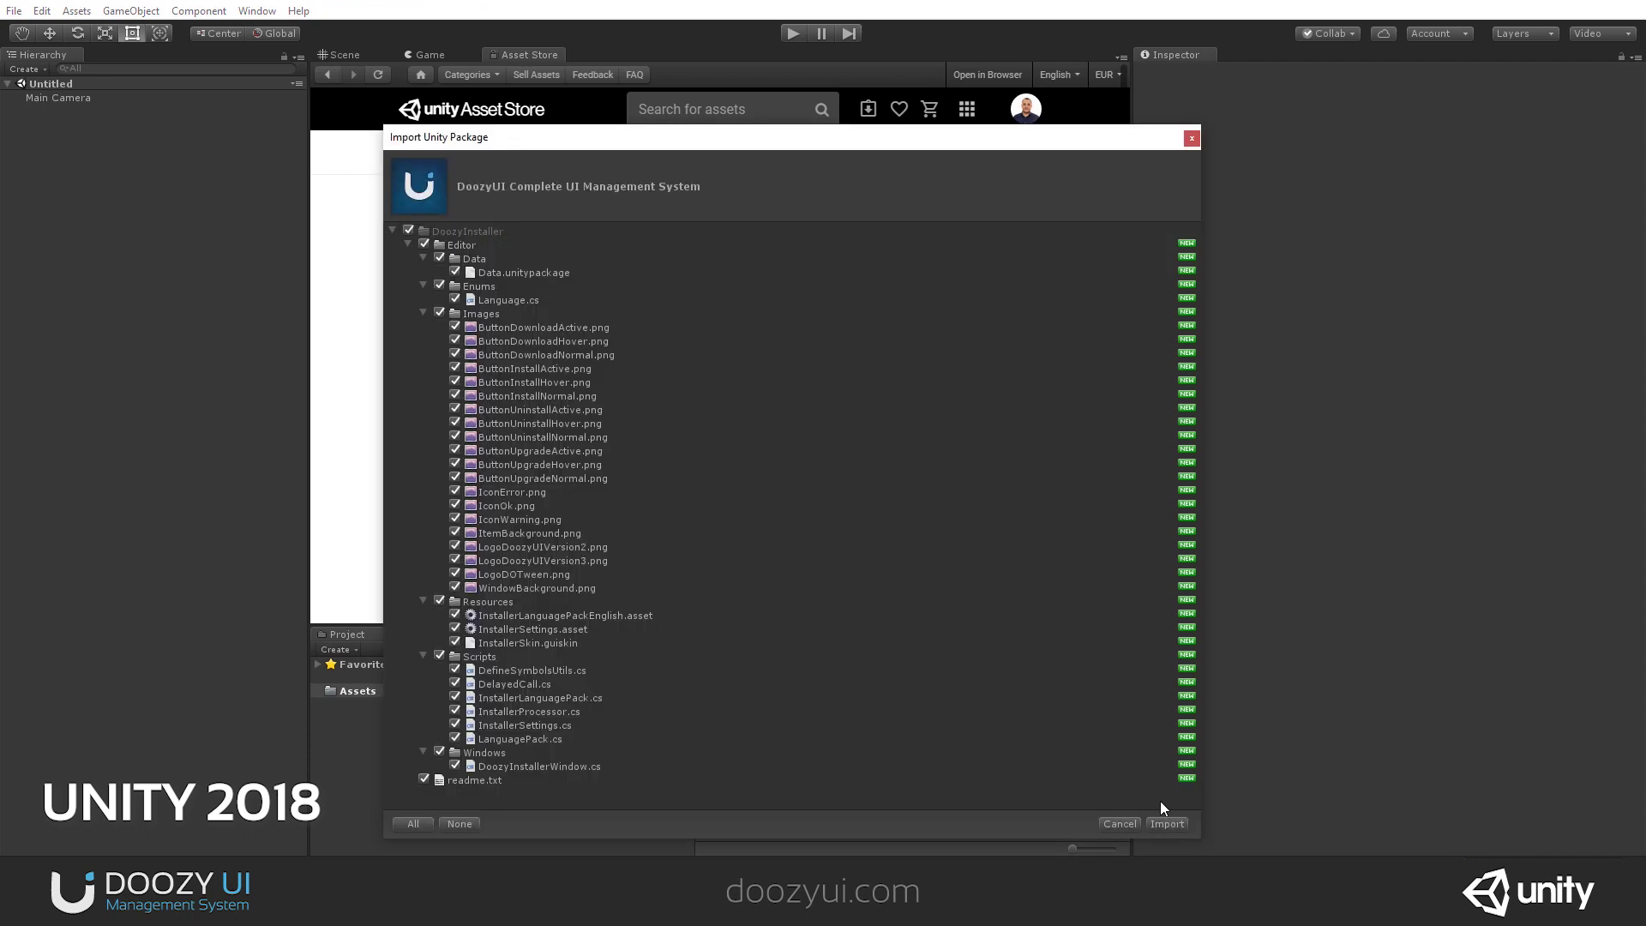
{"action": "left_click", "coordinate": [1165, 823]}
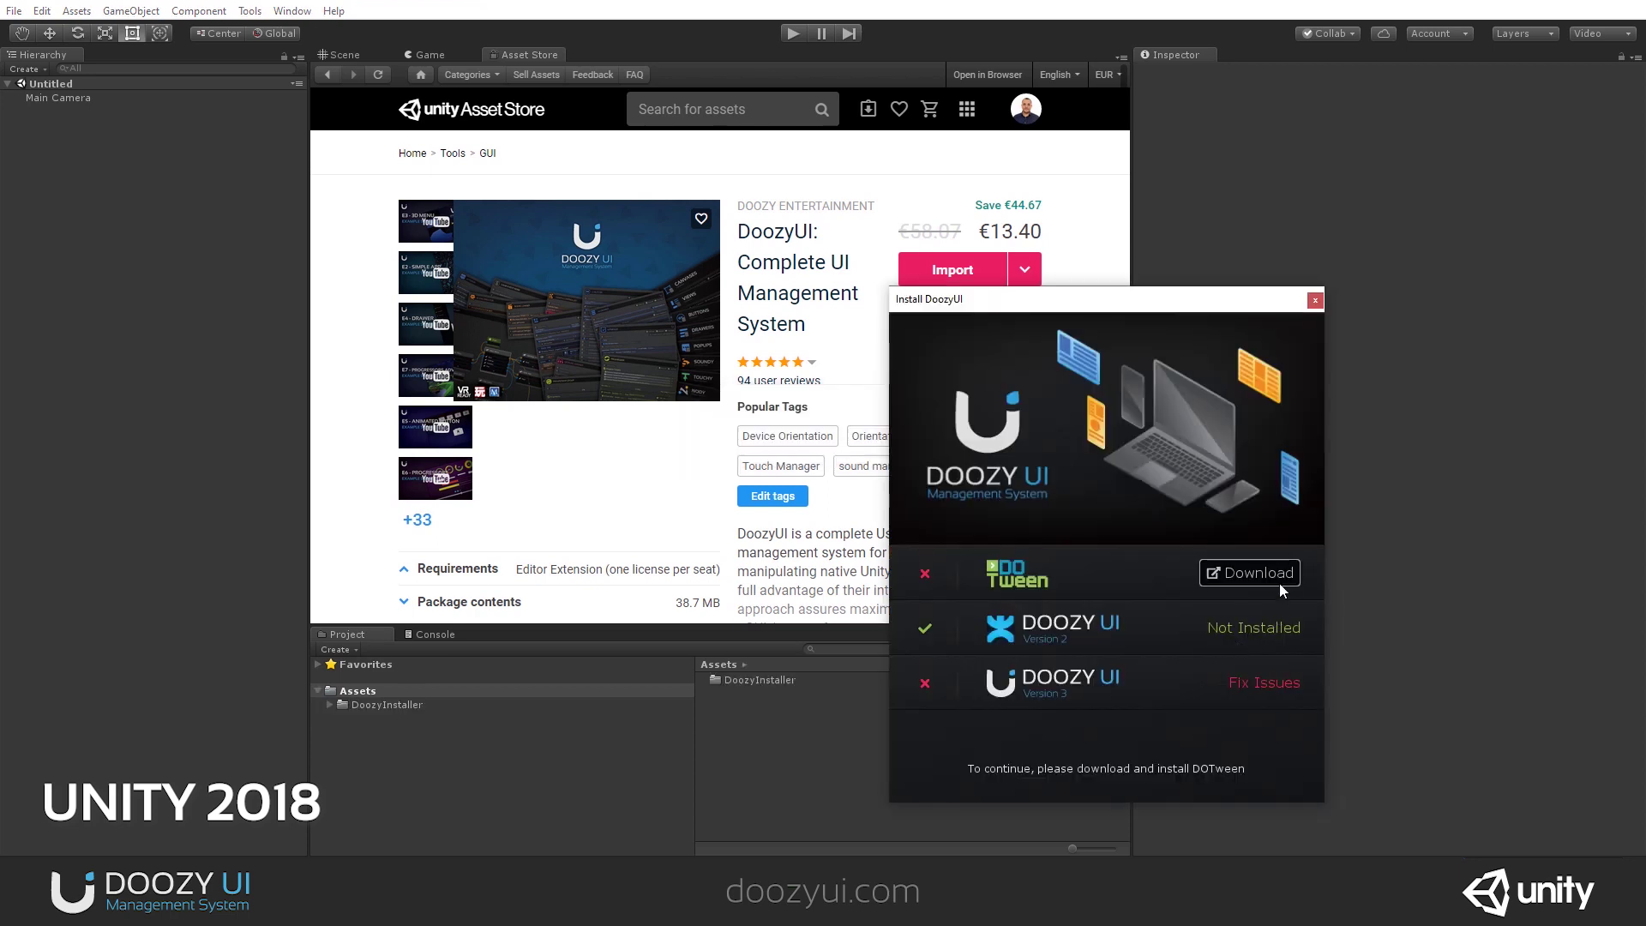
Get DOTween (HOTween v2) through the DoozyUI installer and import all its files from the Asset Store.
{"action": "left_click_drag", "start_coordinate": [1132, 300], "coordinate": [1377, 167]}
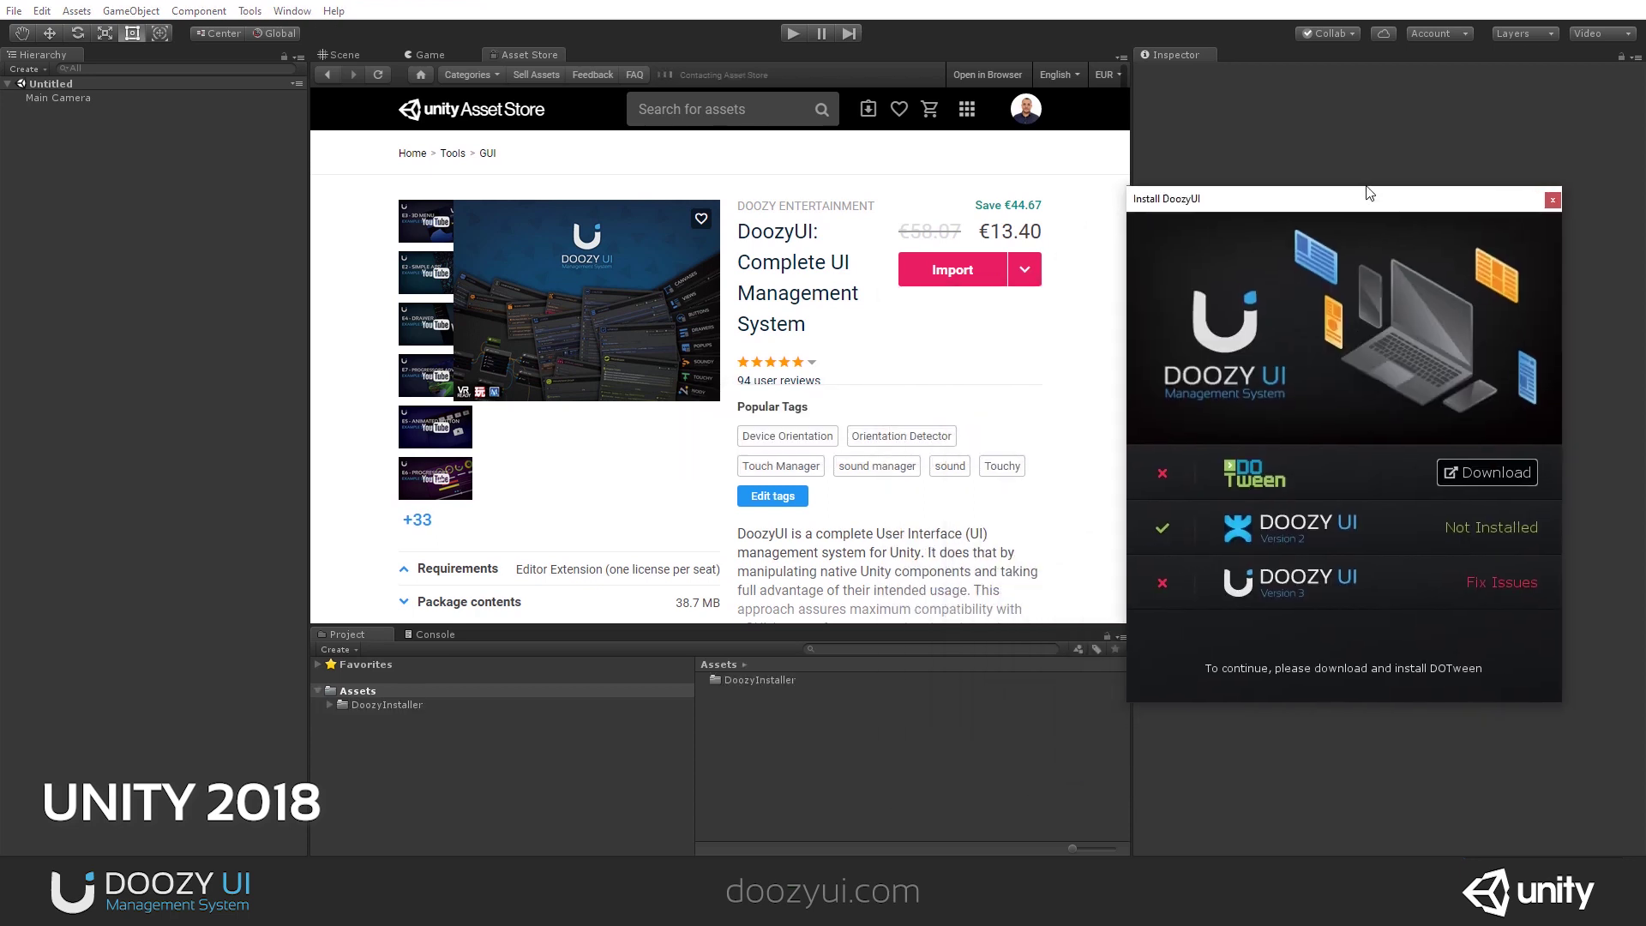
{"action": "left_click", "coordinate": [1494, 440]}
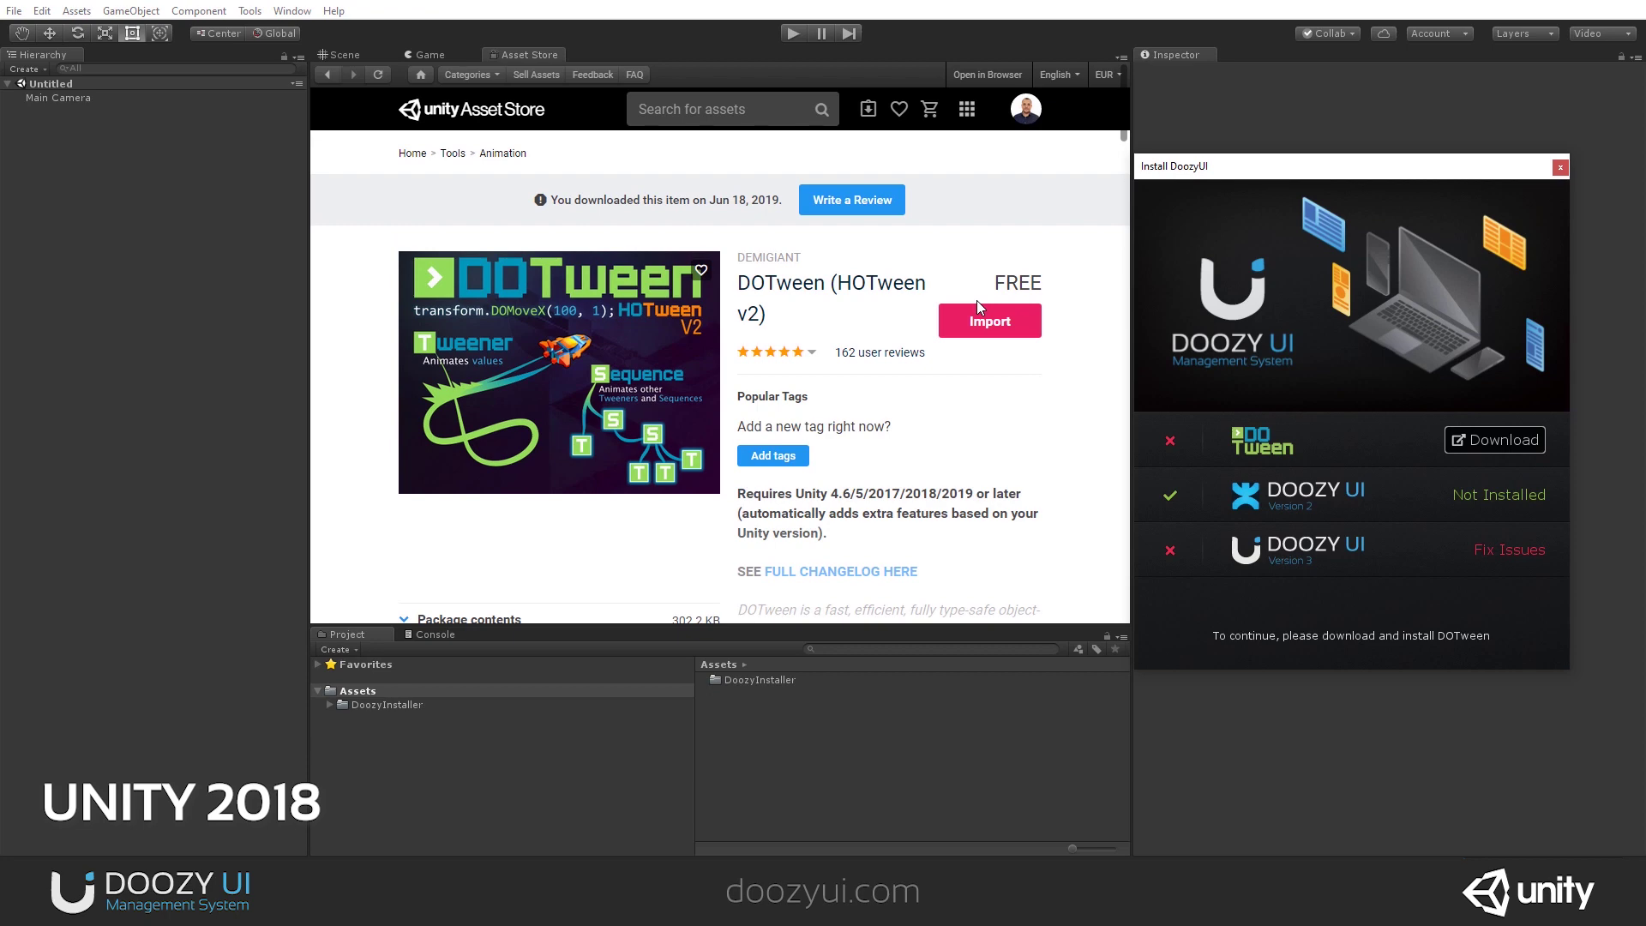
{"action": "left_click", "coordinate": [977, 308]}
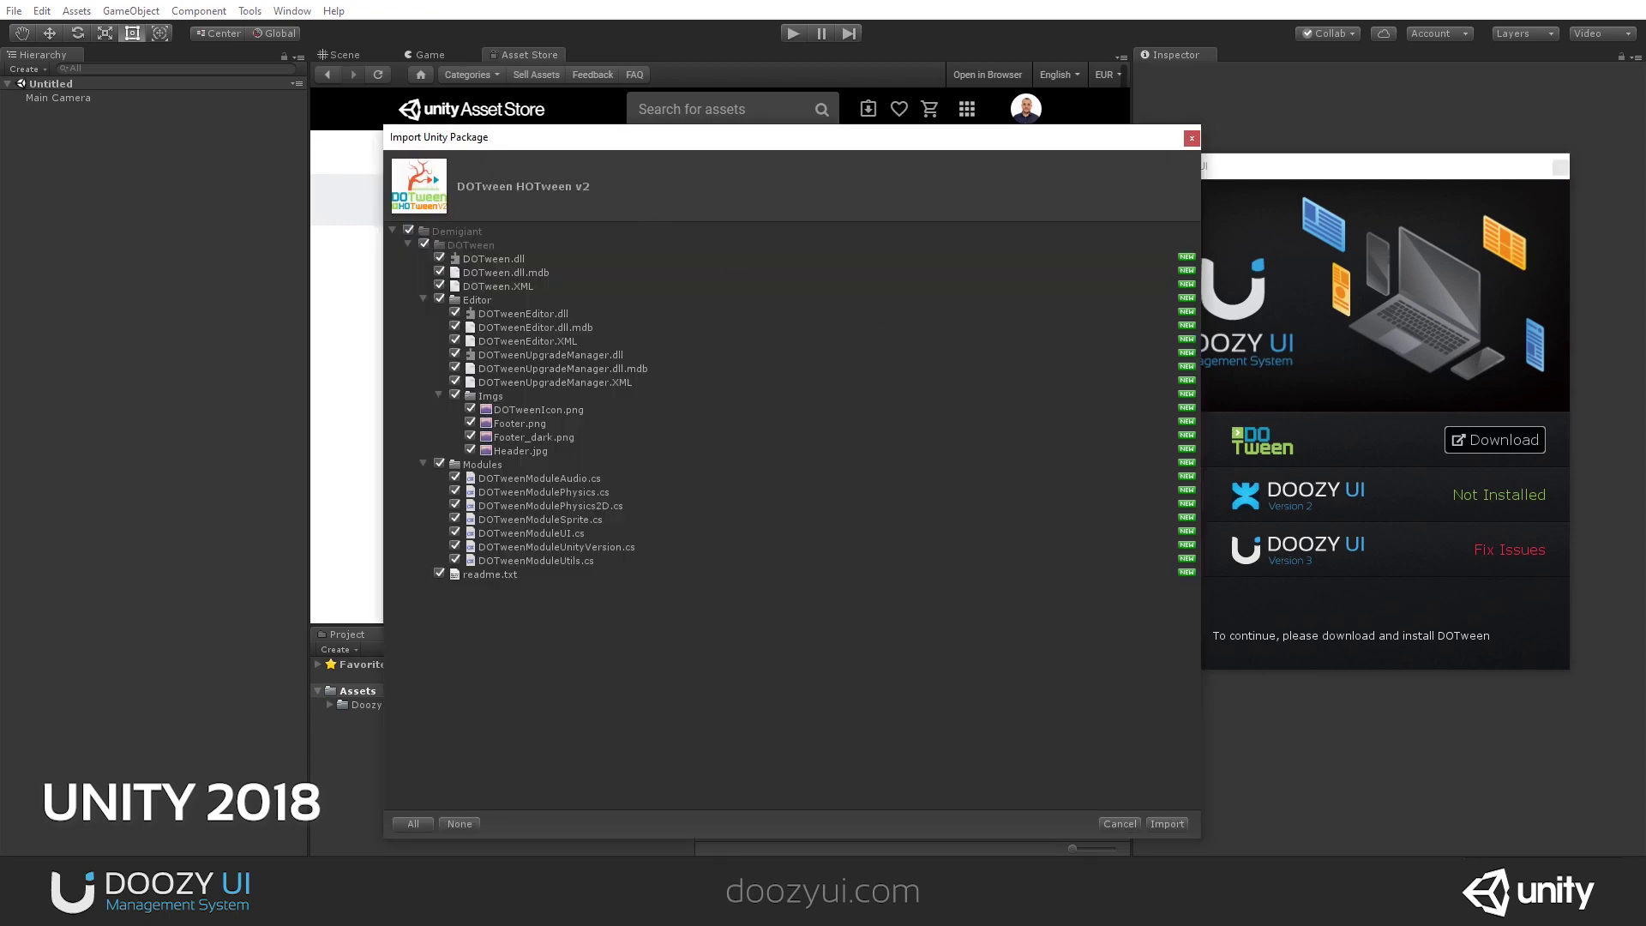
{"action": "left_click", "coordinate": [1166, 823]}
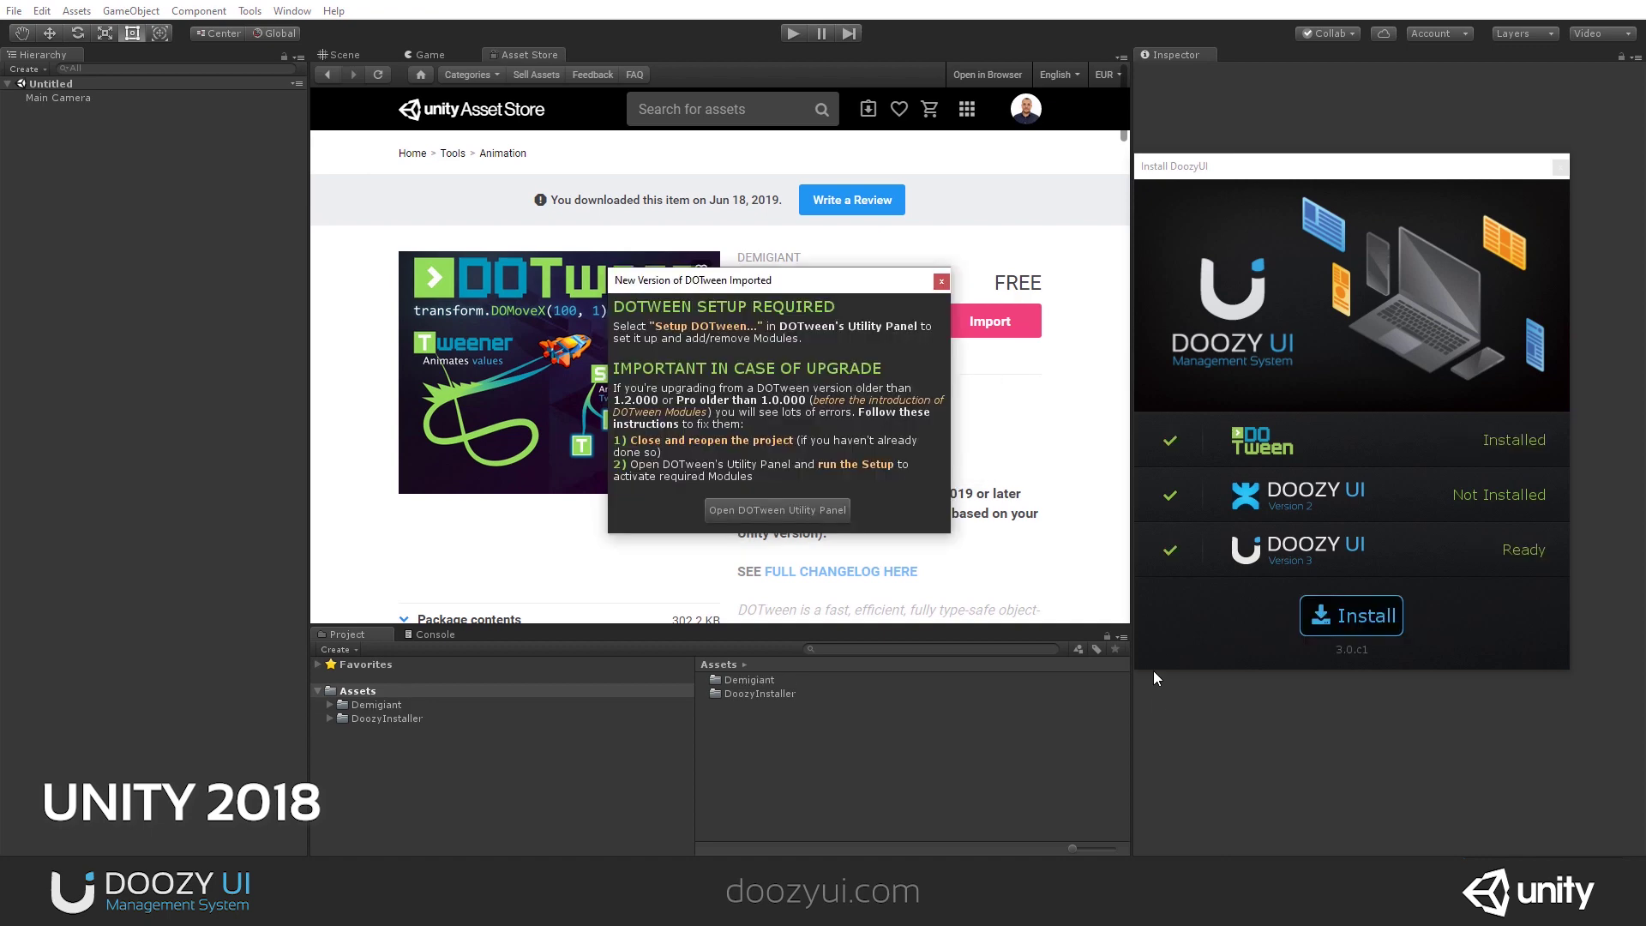
Run the DOTween setup with the Audio, Physics, Physics2D, Sprites and UI modules enabled.
{"action": "left_click", "coordinate": [759, 513]}
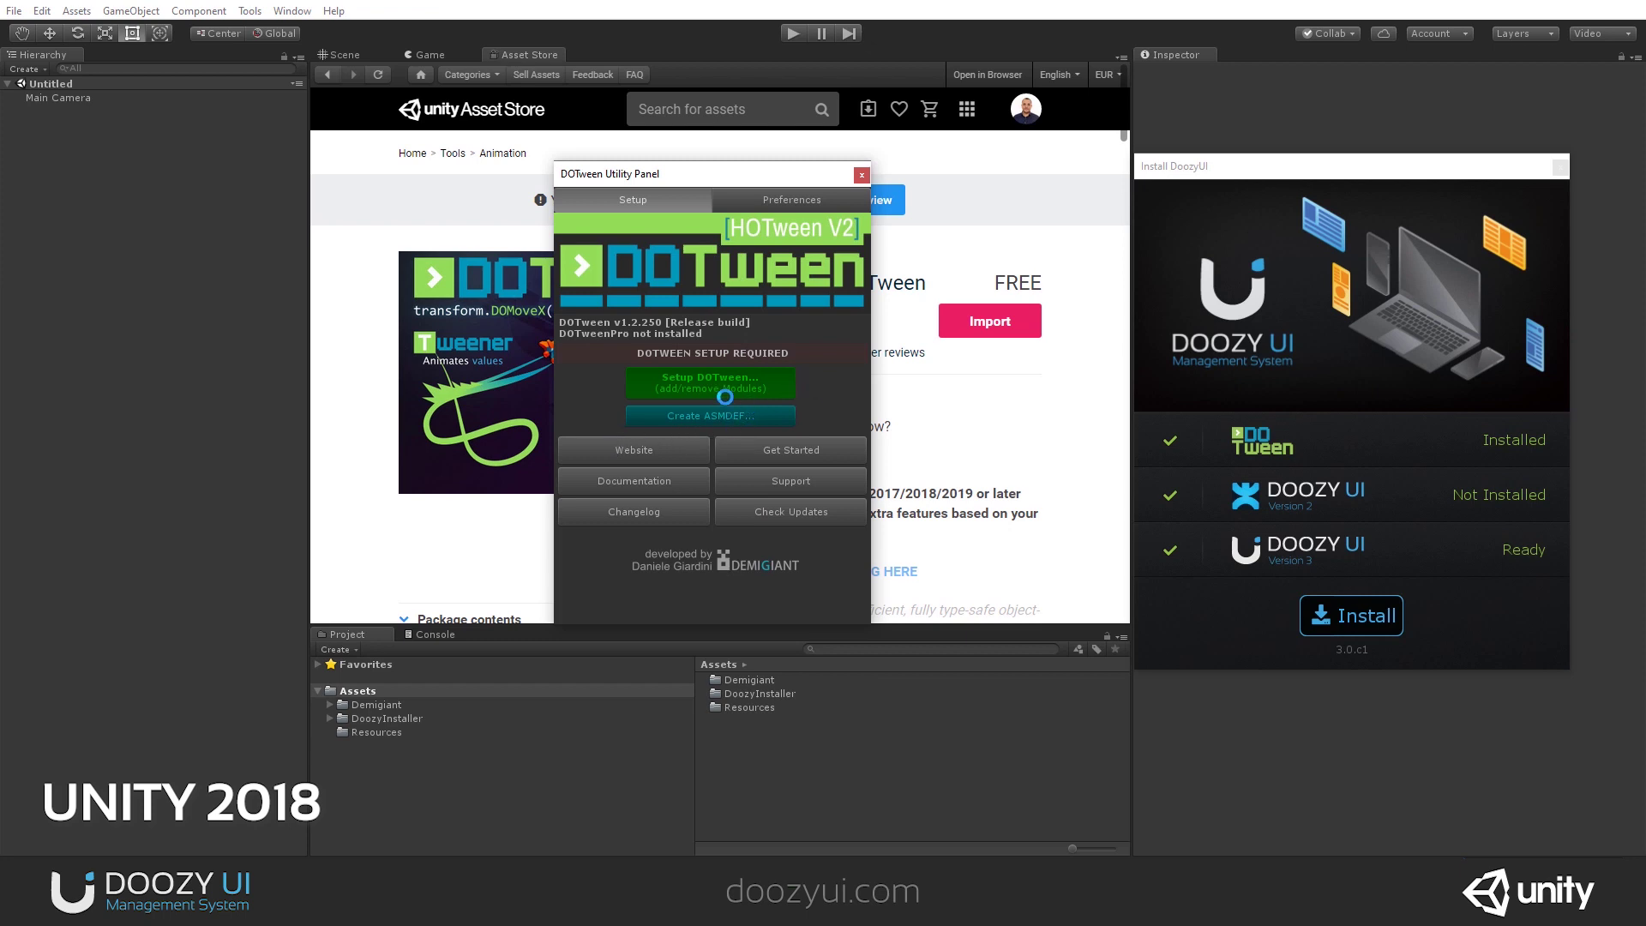
{"action": "left_click", "coordinate": [779, 390]}
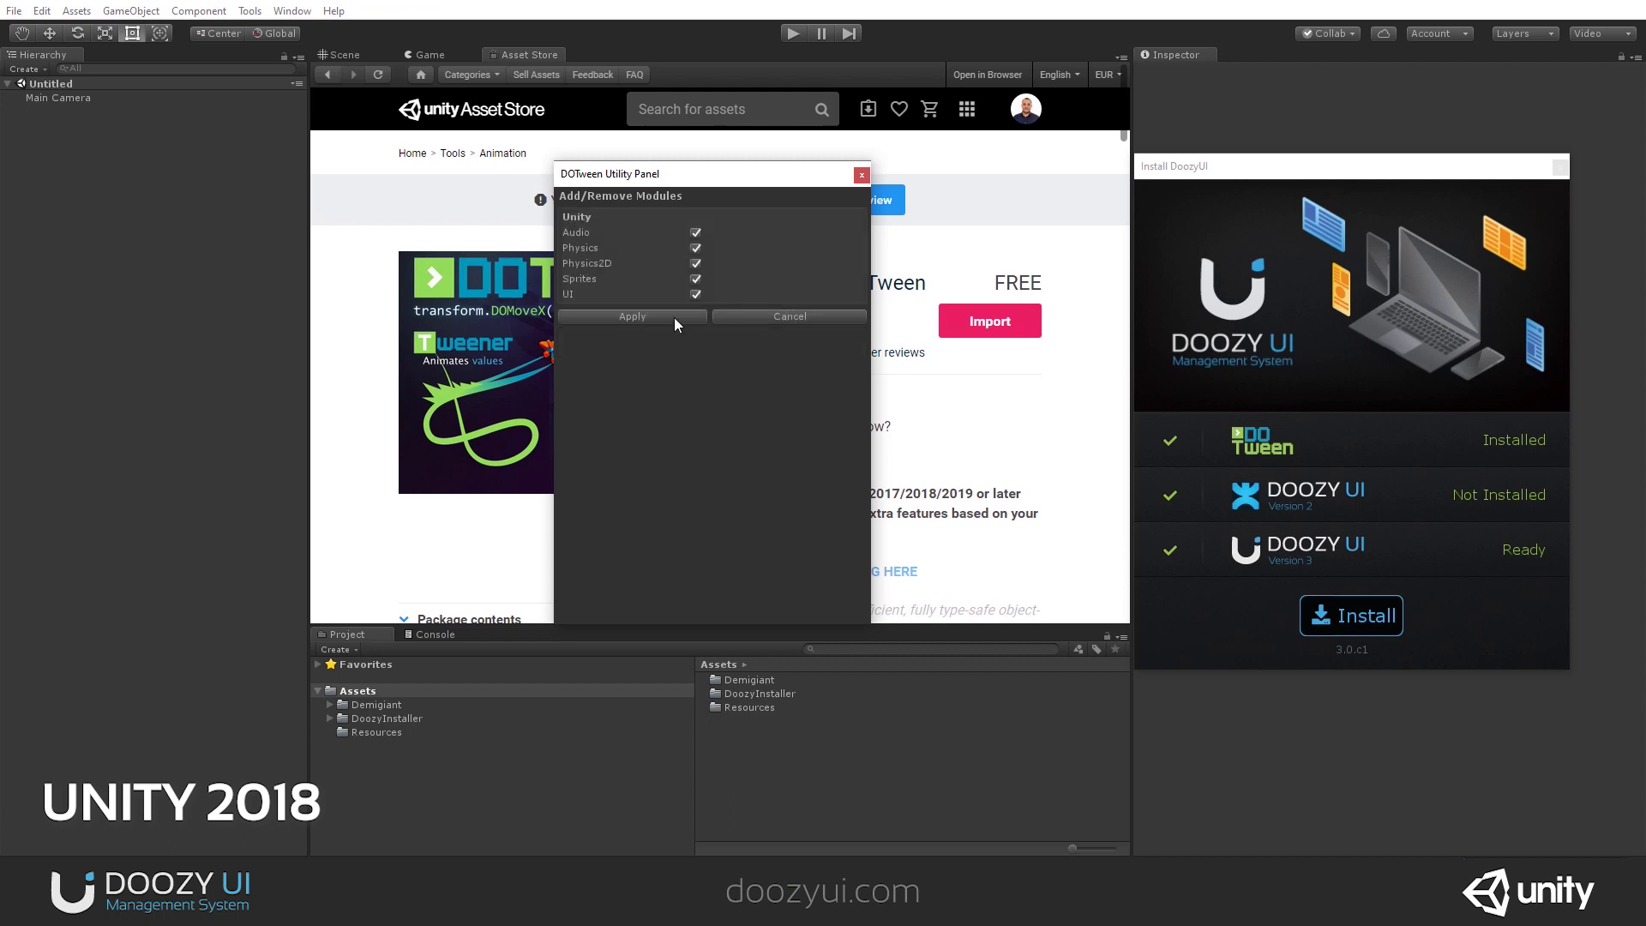
{"action": "left_click", "coordinate": [674, 317]}
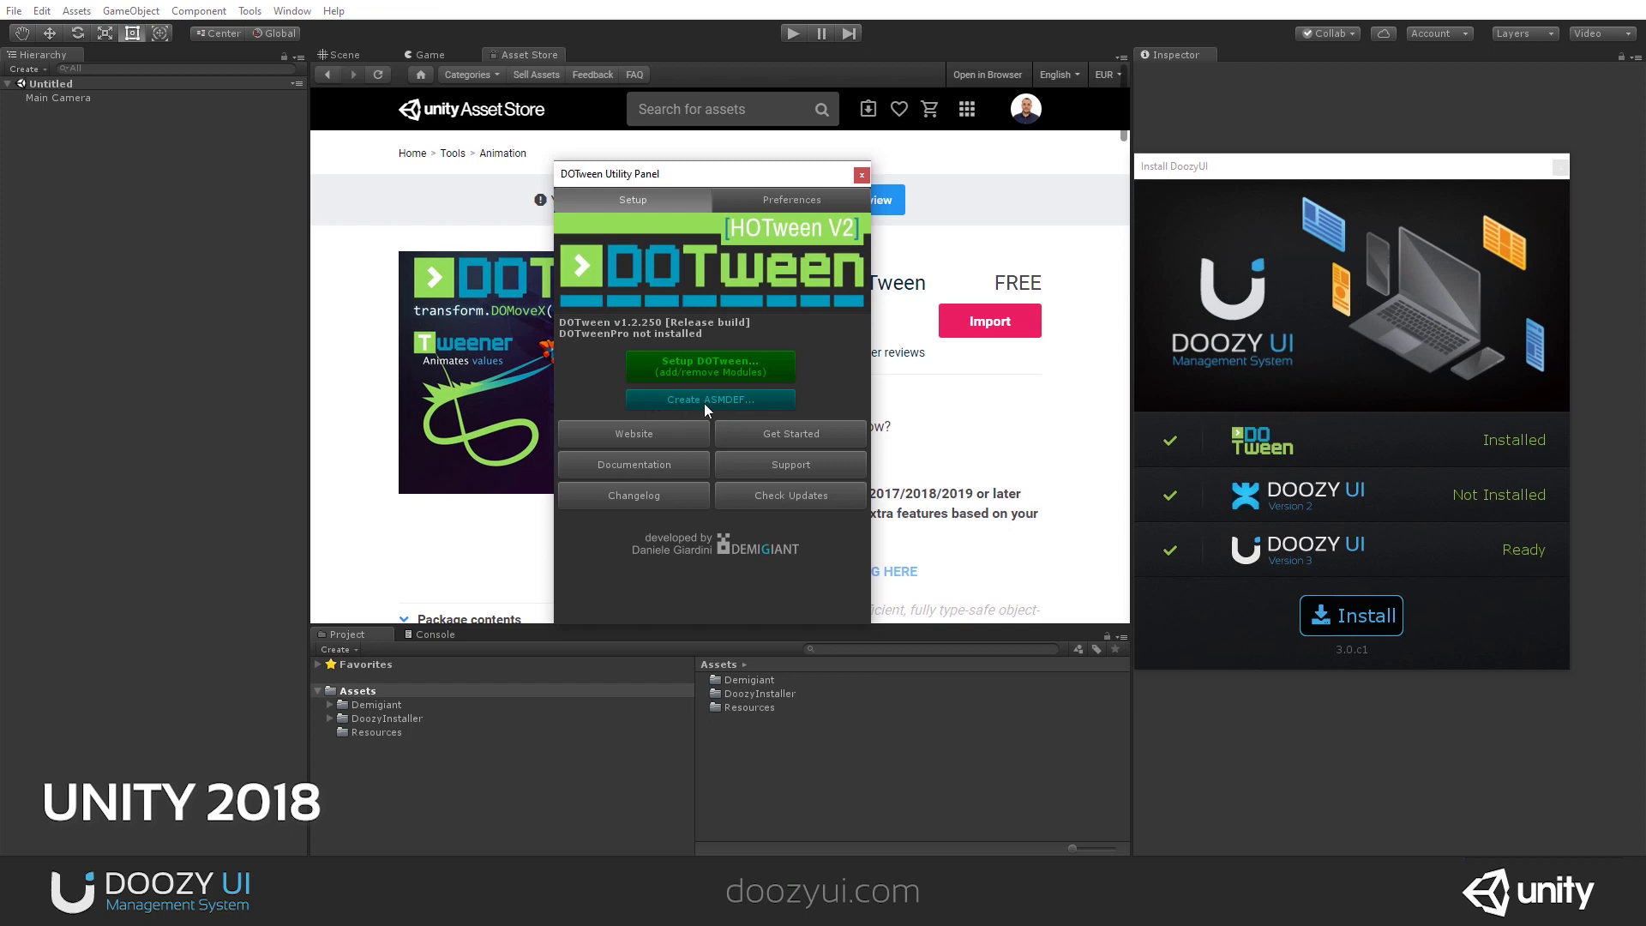
Create the DOTween.Modules assembly definition from the DOTween Utility Panel and close the panel.
{"action": "left_click", "coordinate": [733, 401]}
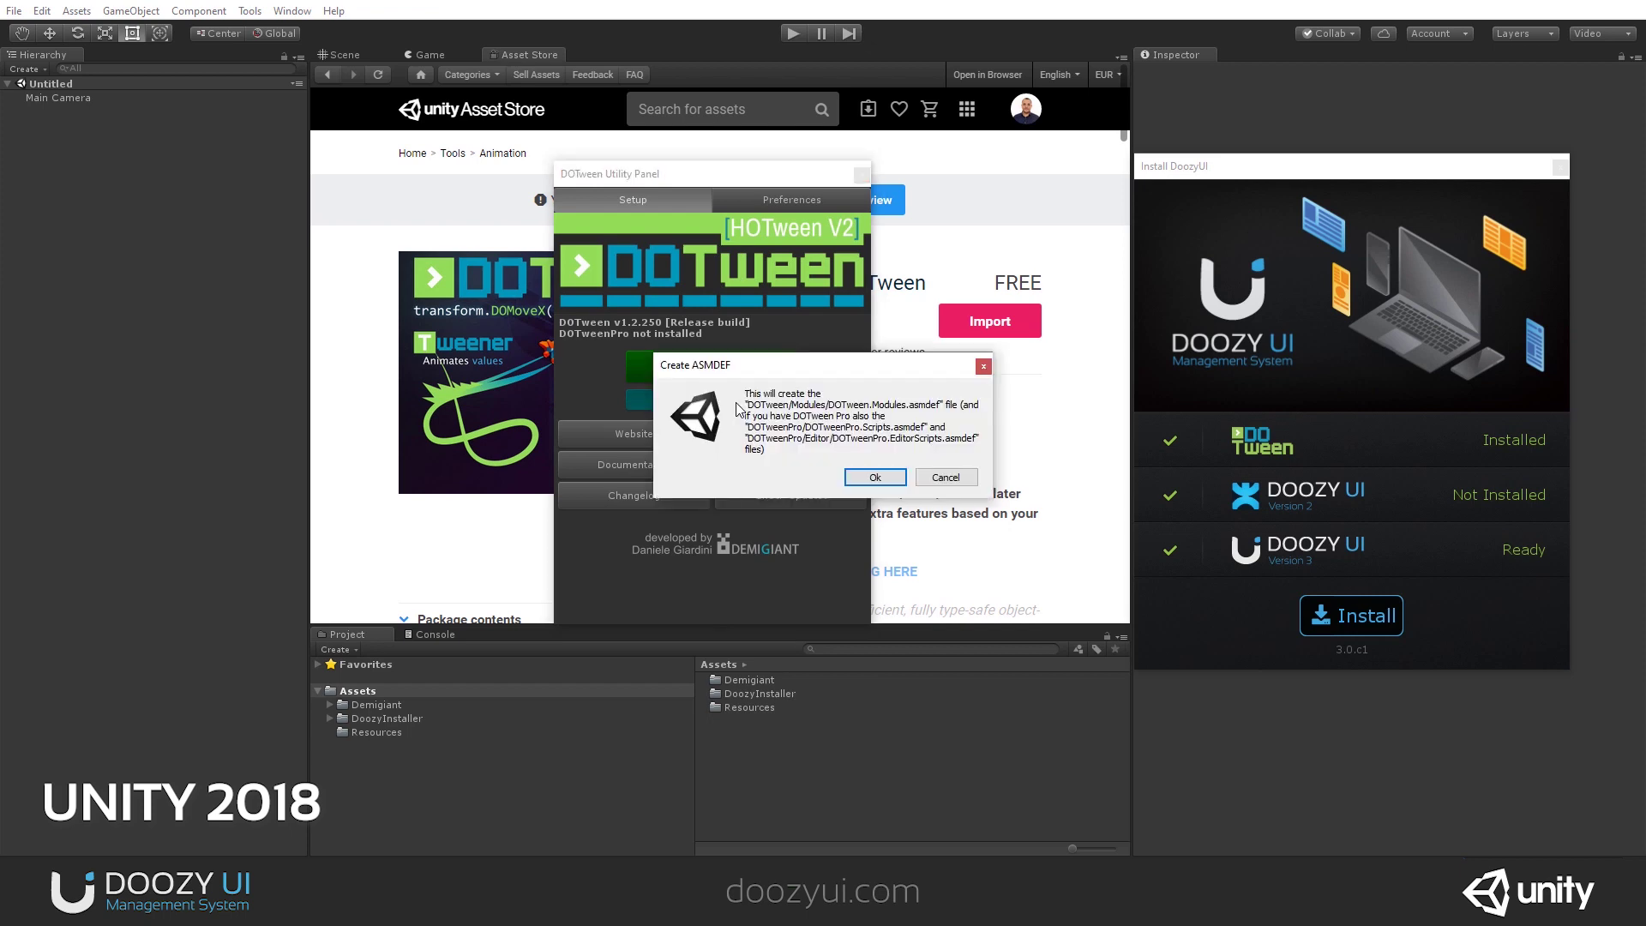
{"action": "left_click", "coordinate": [875, 482]}
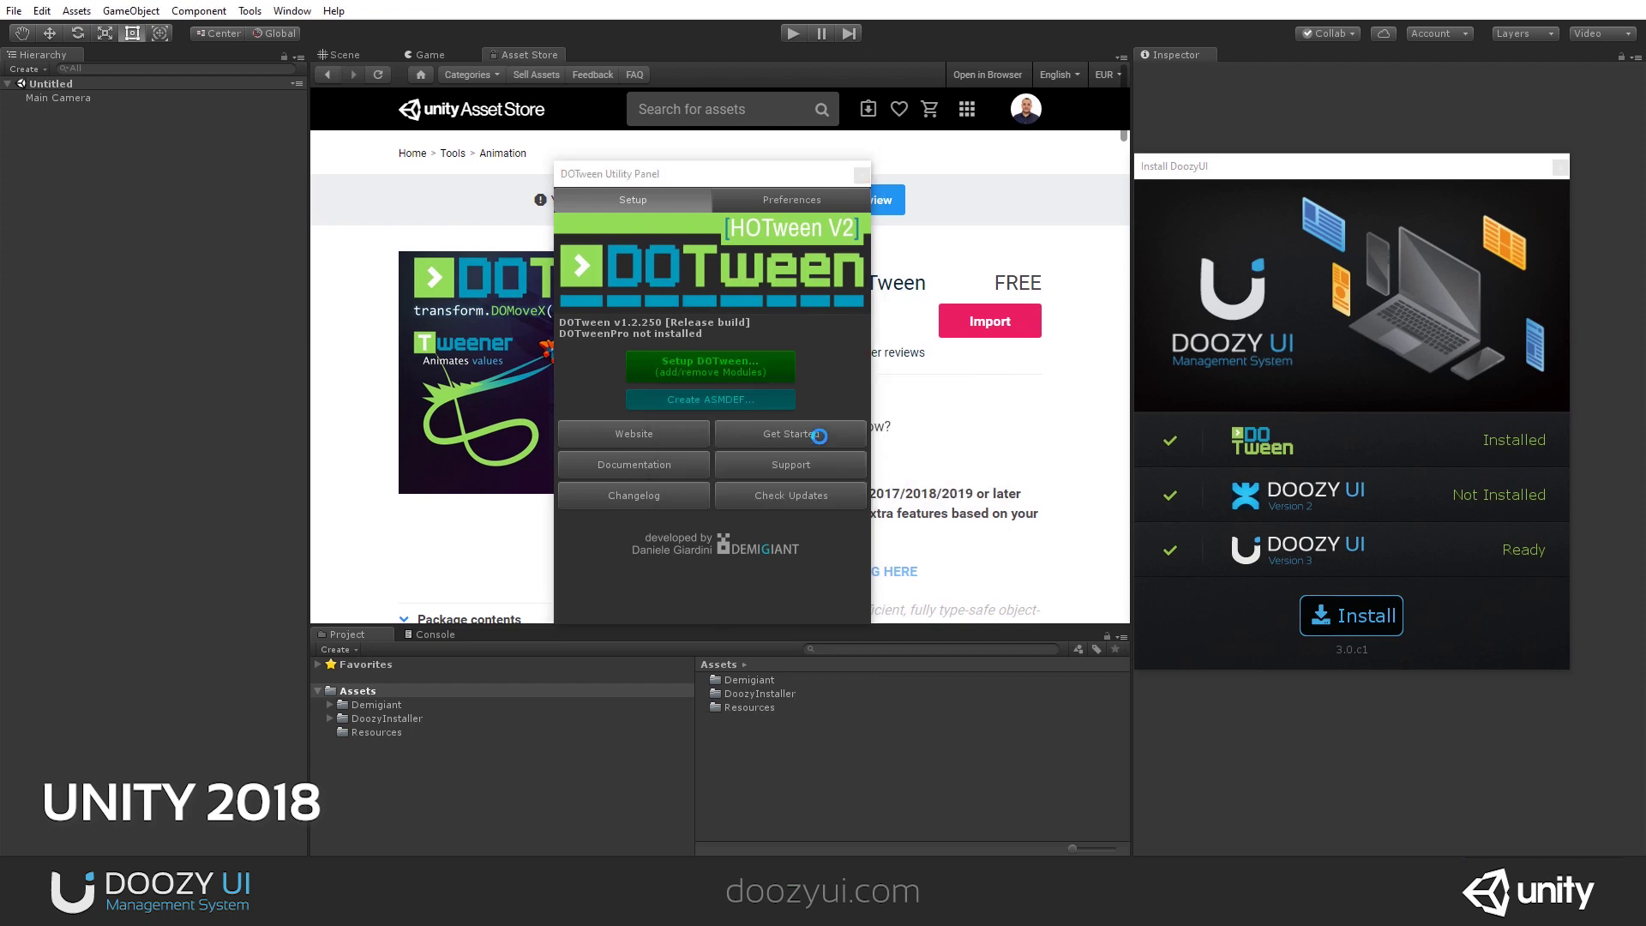
{"action": "left_click", "coordinate": [862, 175]}
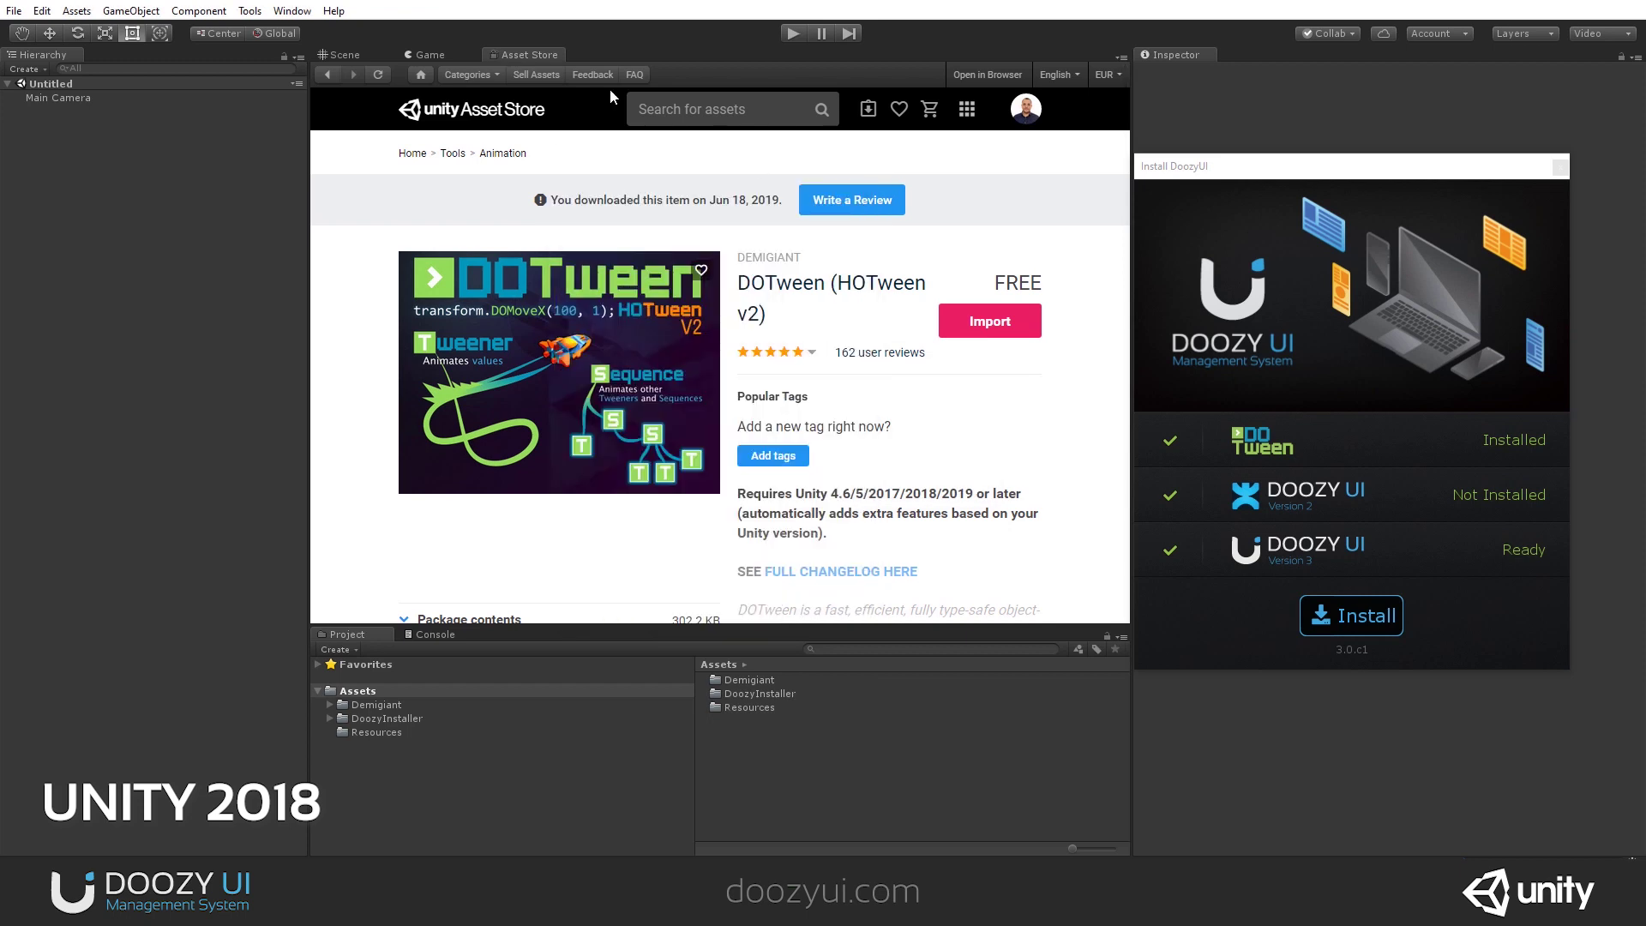
Show the Game view, start installing DoozyUI version 3, and exclude the Examples folder from the import.
{"action": "left_click", "coordinate": [431, 54]}
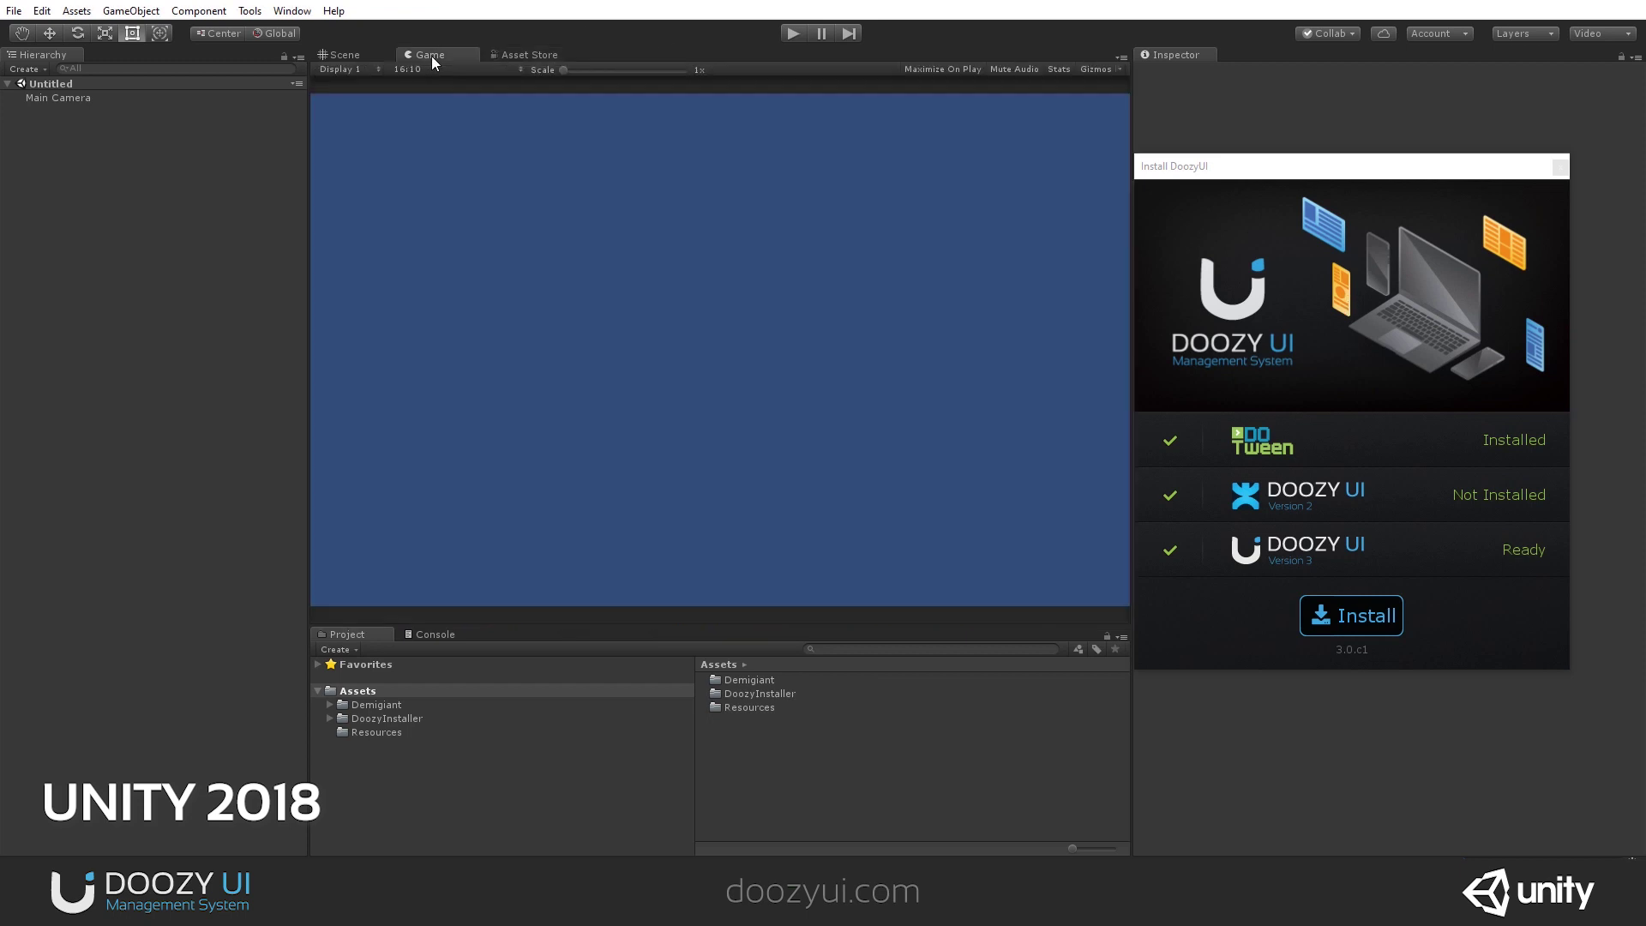
{"action": "left_click", "coordinate": [1349, 615]}
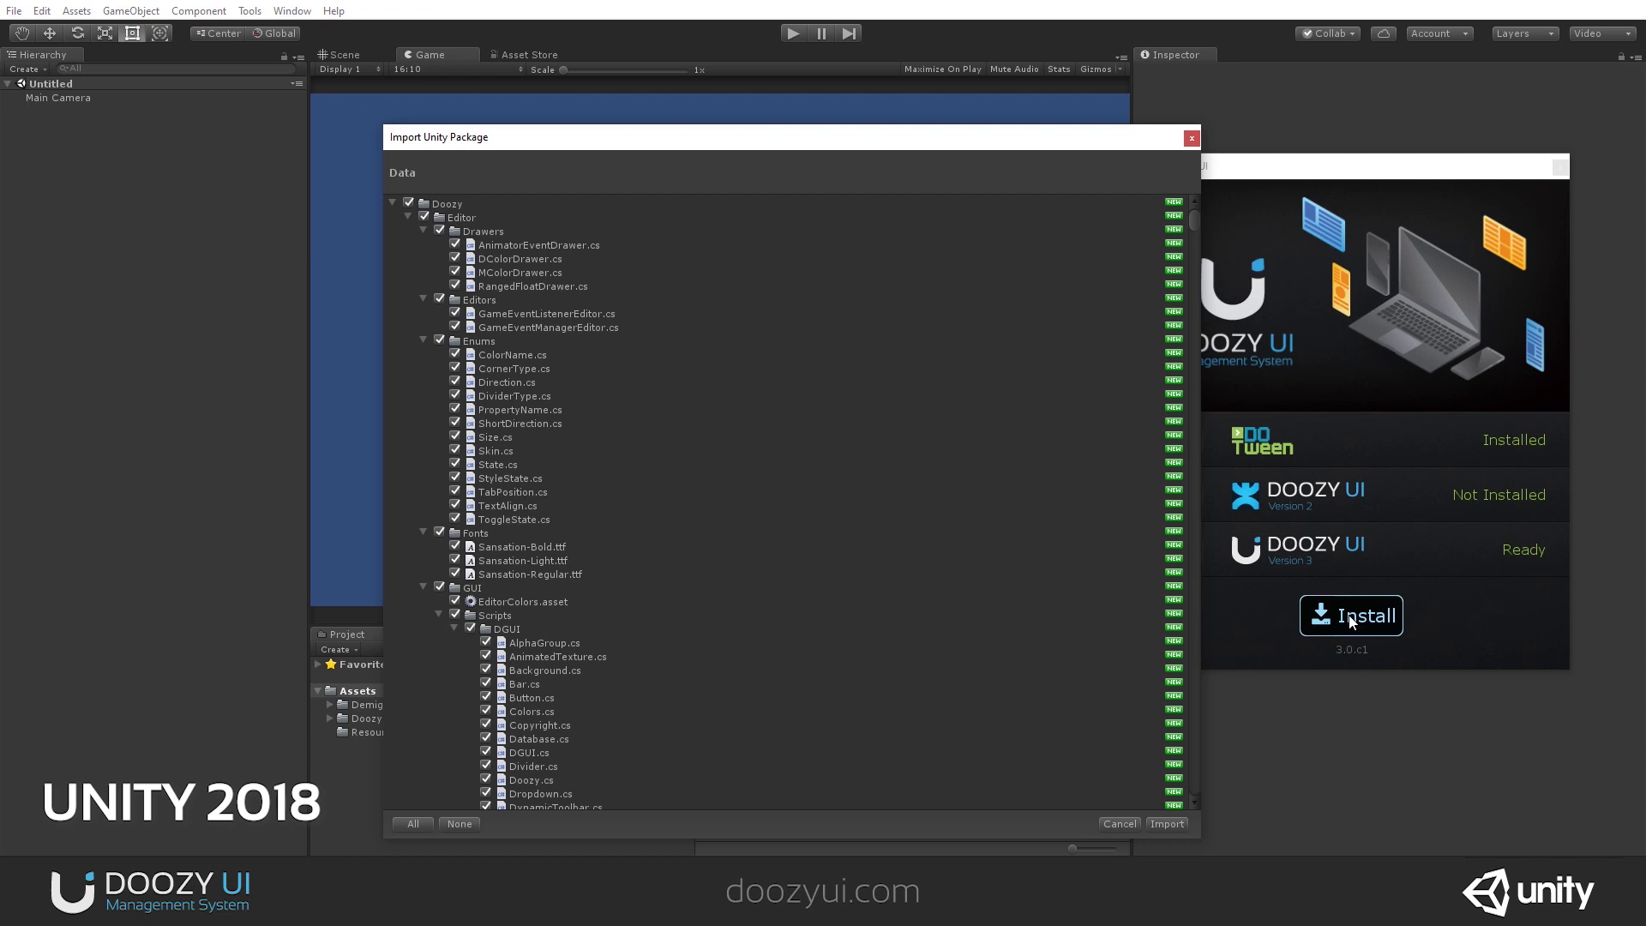
{"action": "left_click", "coordinate": [407, 217]}
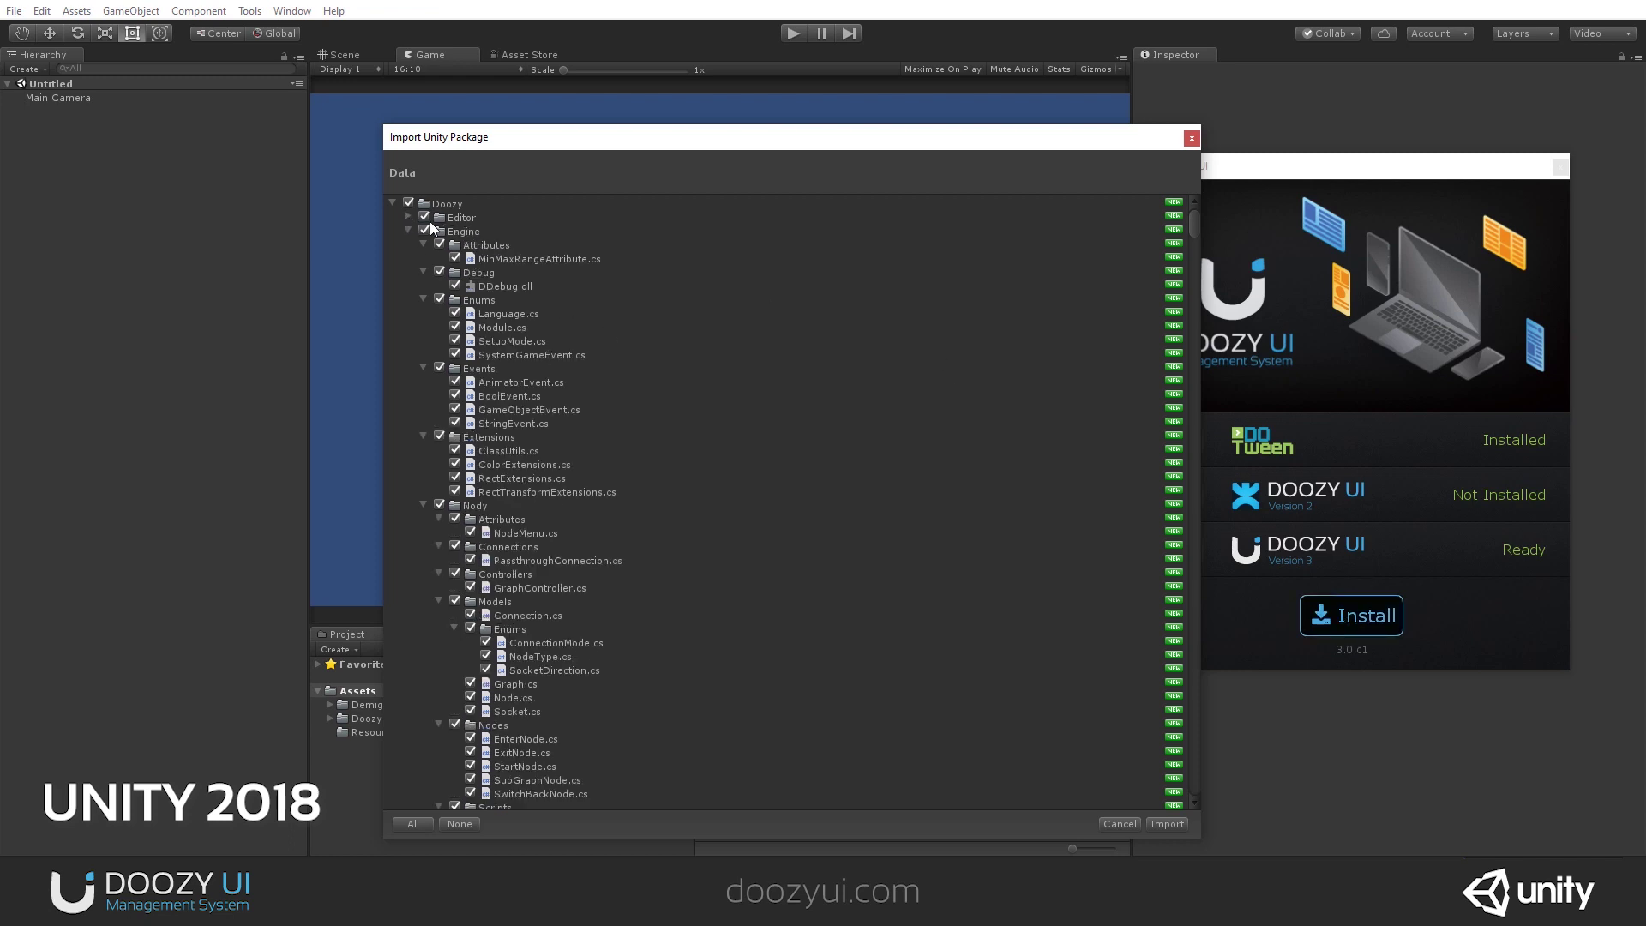
{"action": "left_click", "coordinate": [444, 219]}
{"action": "left_click", "coordinate": [408, 230]}
{"action": "left_click", "coordinate": [451, 246]}
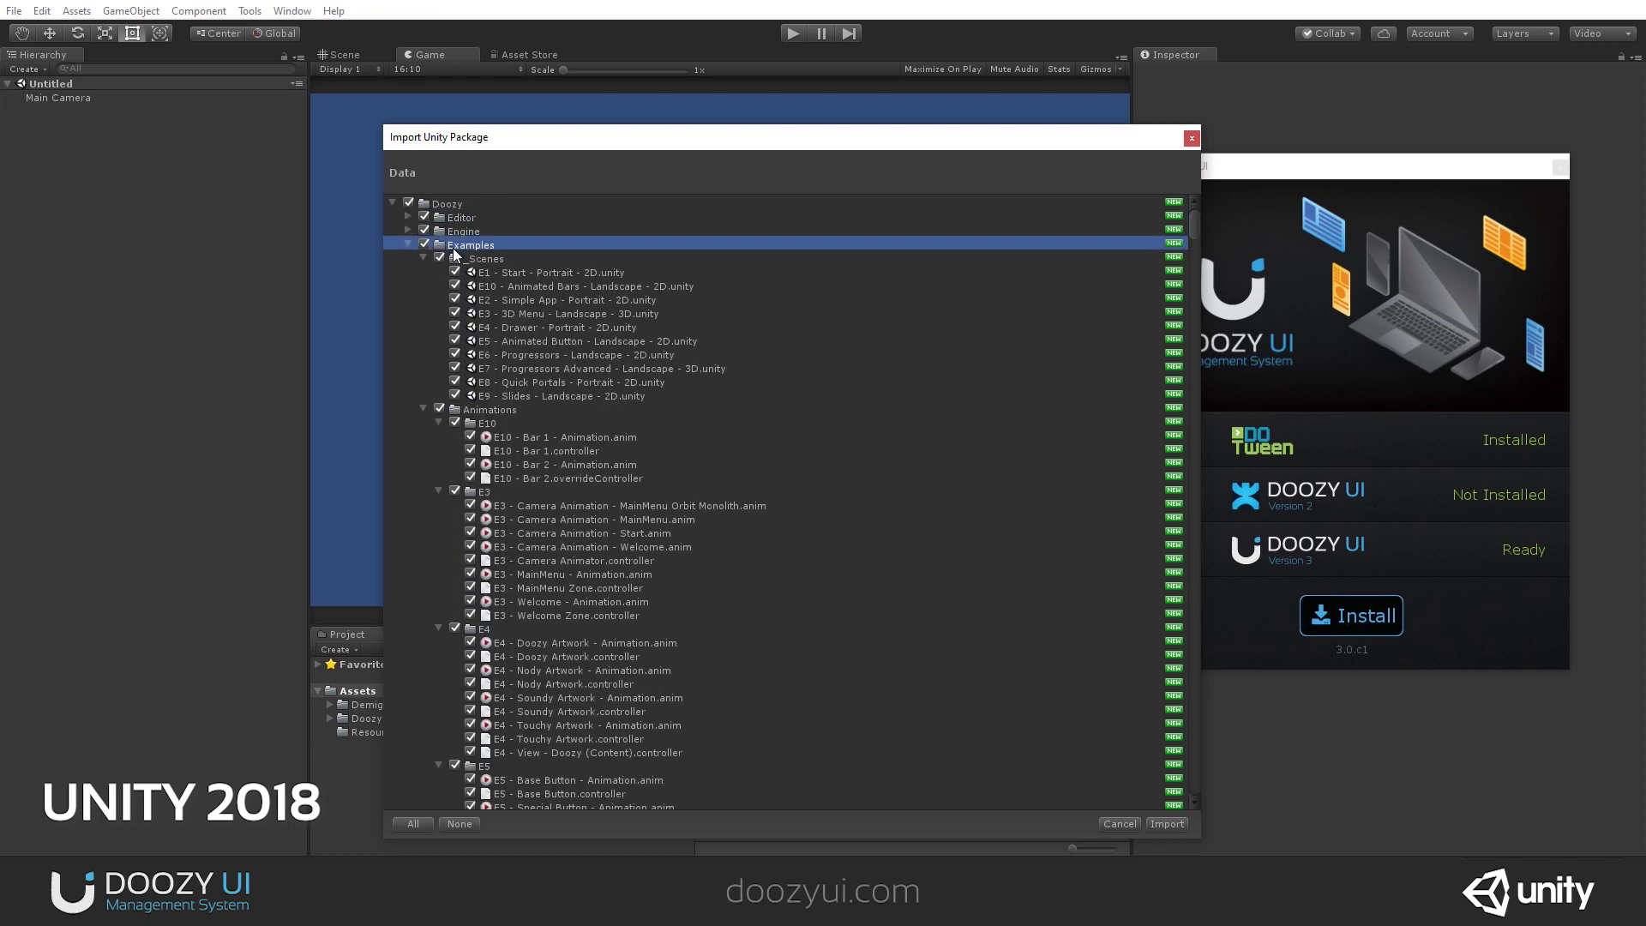
{"action": "left_click", "coordinate": [409, 245]}
Exclude the Logos folder as well and import the remaining DoozyUI files, keeping Integrations selected.
{"action": "left_click", "coordinate": [408, 258]}
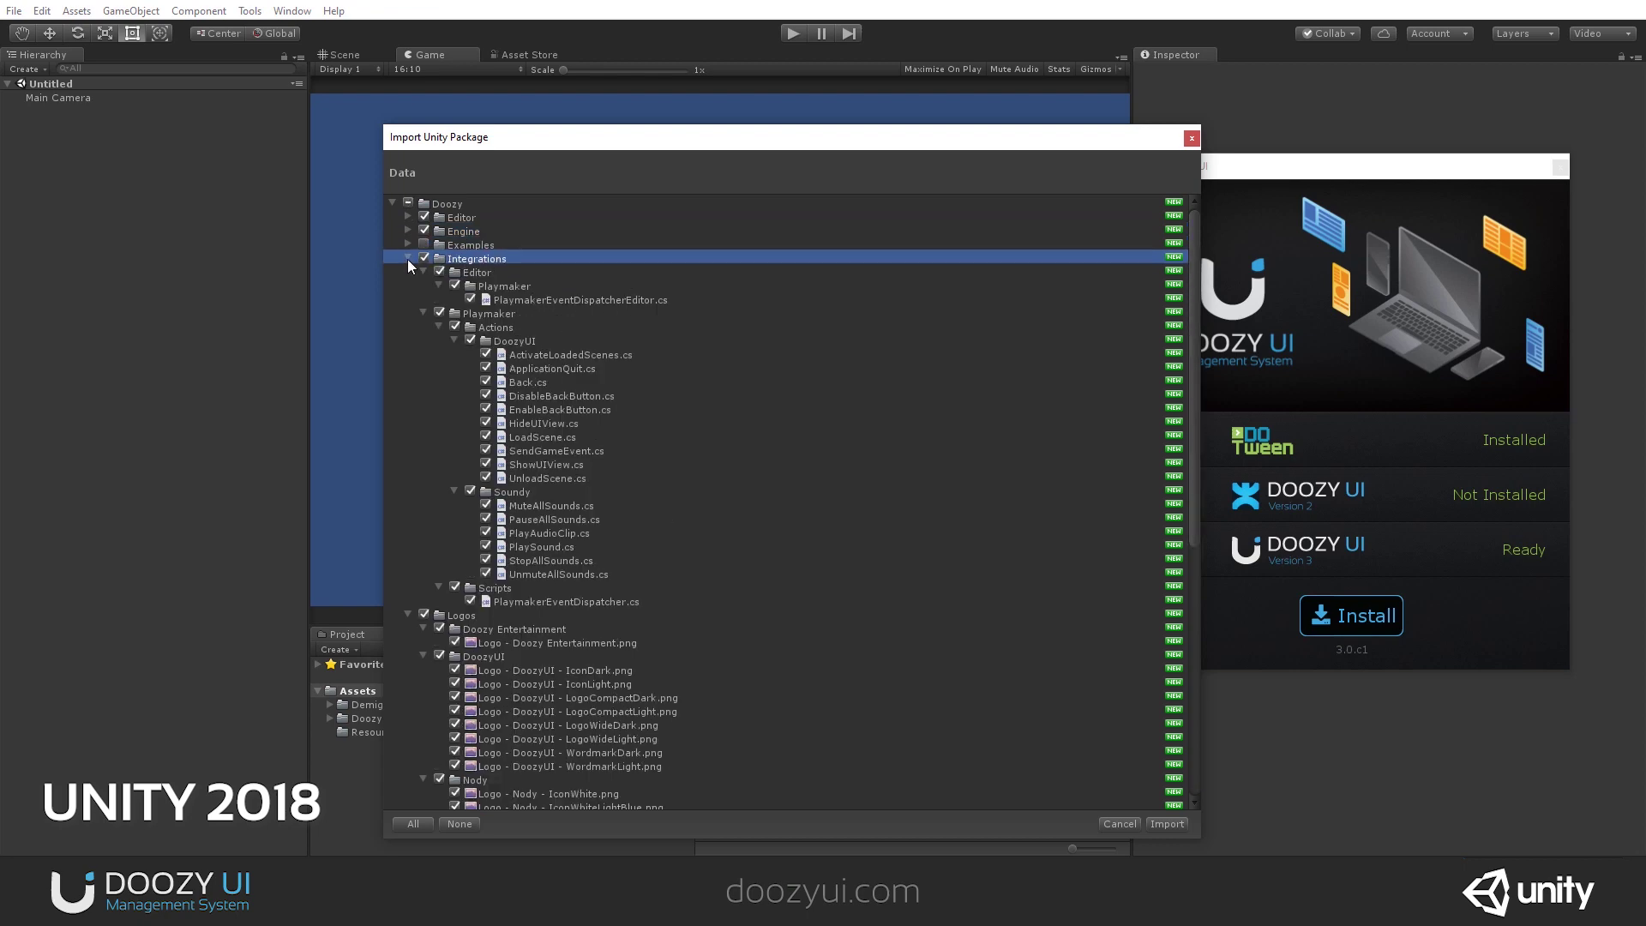
{"action": "left_click", "coordinate": [408, 259]}
{"action": "left_click", "coordinate": [444, 271]}
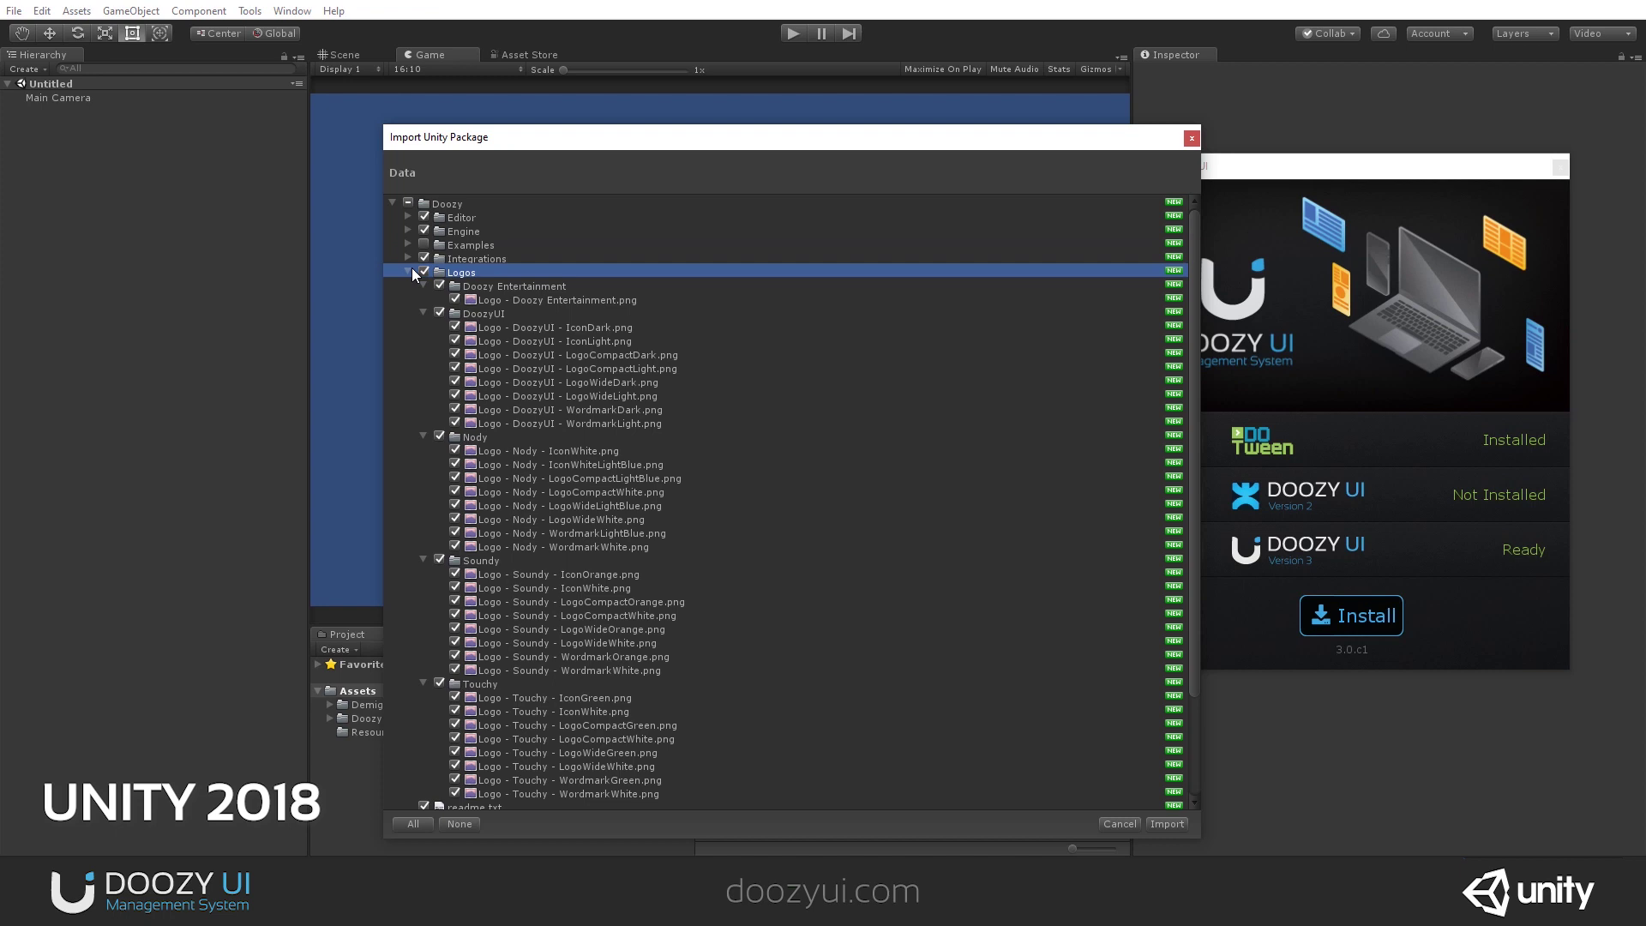
{"action": "left_click", "coordinate": [424, 270]}
{"action": "left_click", "coordinate": [409, 272]}
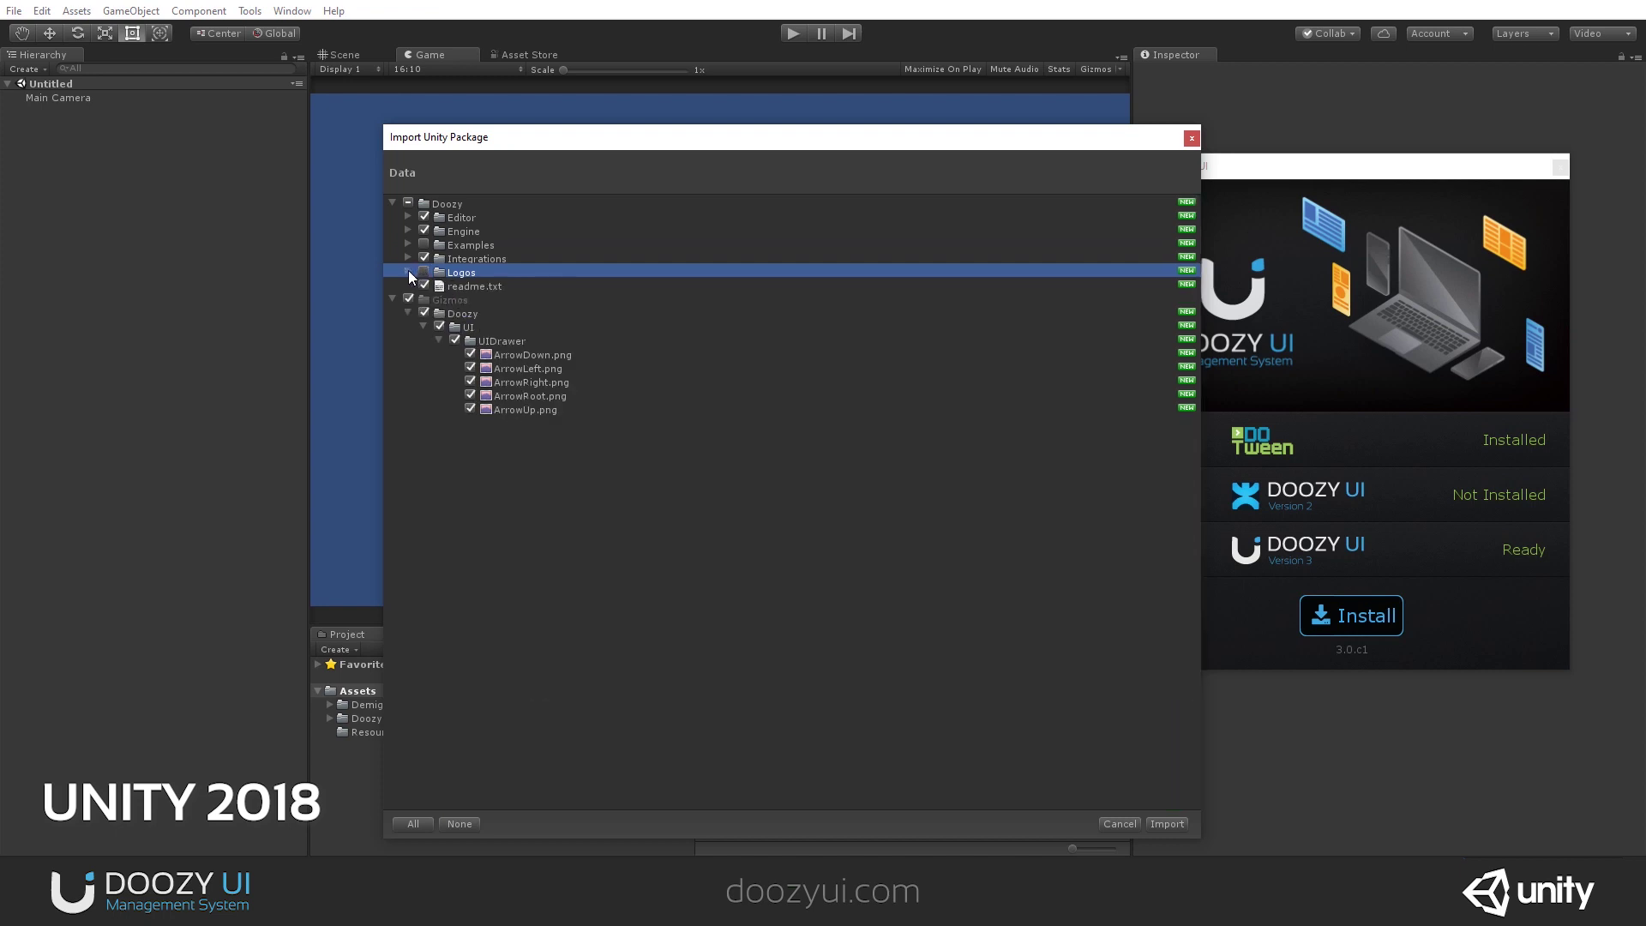
{"action": "left_click", "coordinate": [1167, 823]}
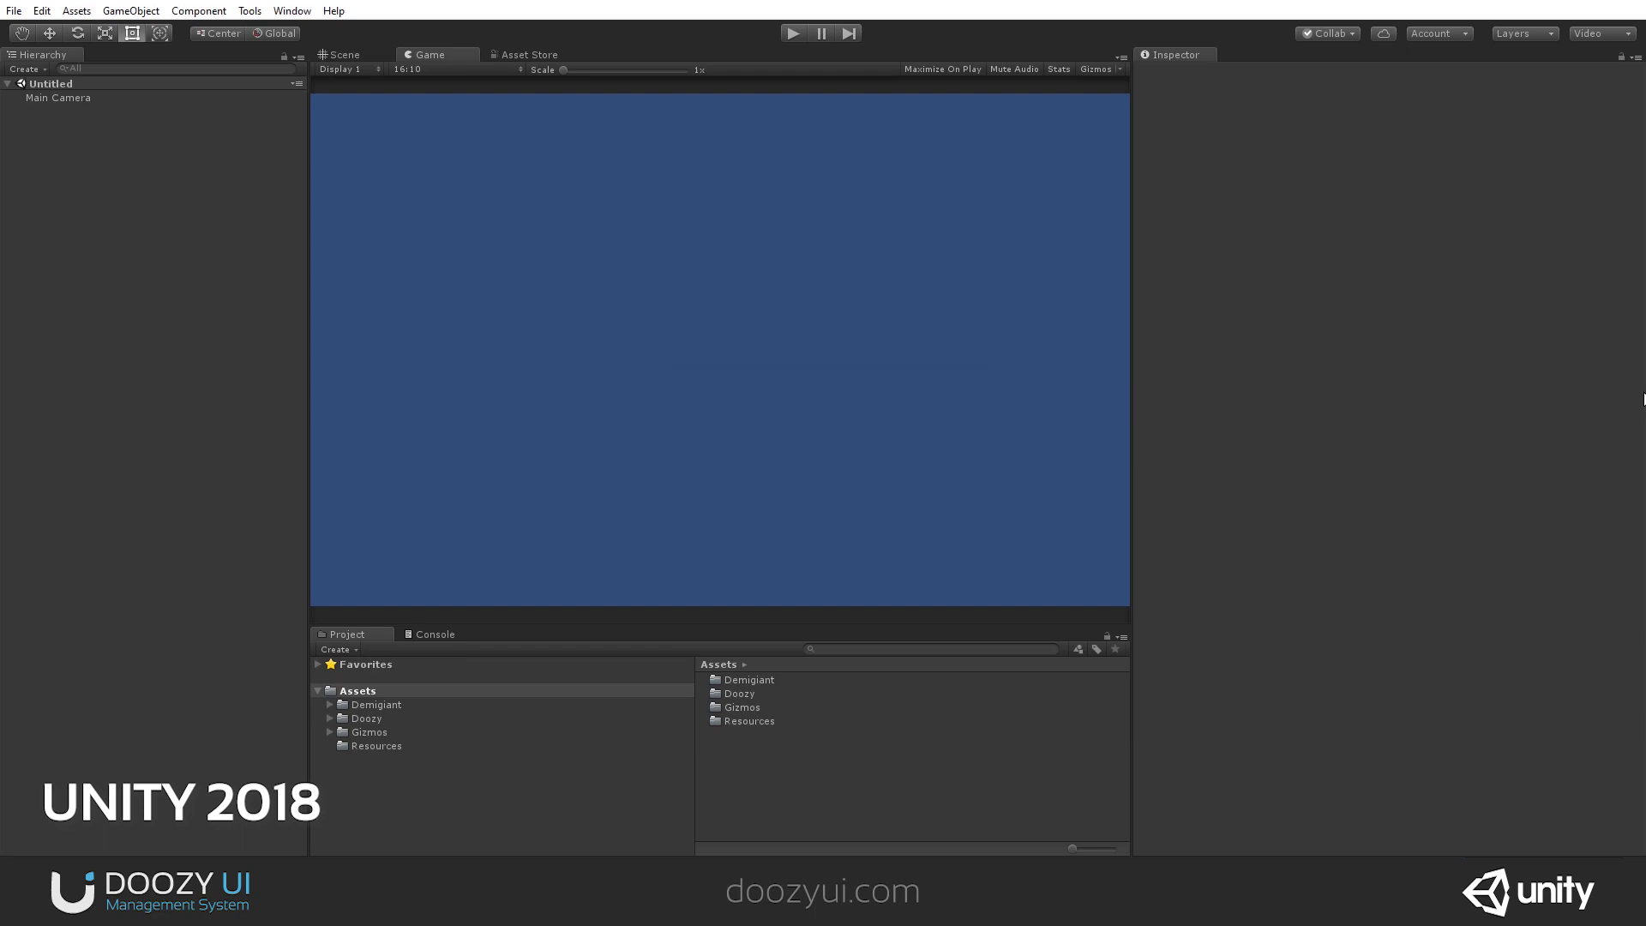
Check the console messages from the installation, clear them, and return to the project files.
{"action": "left_click", "coordinate": [435, 634]}
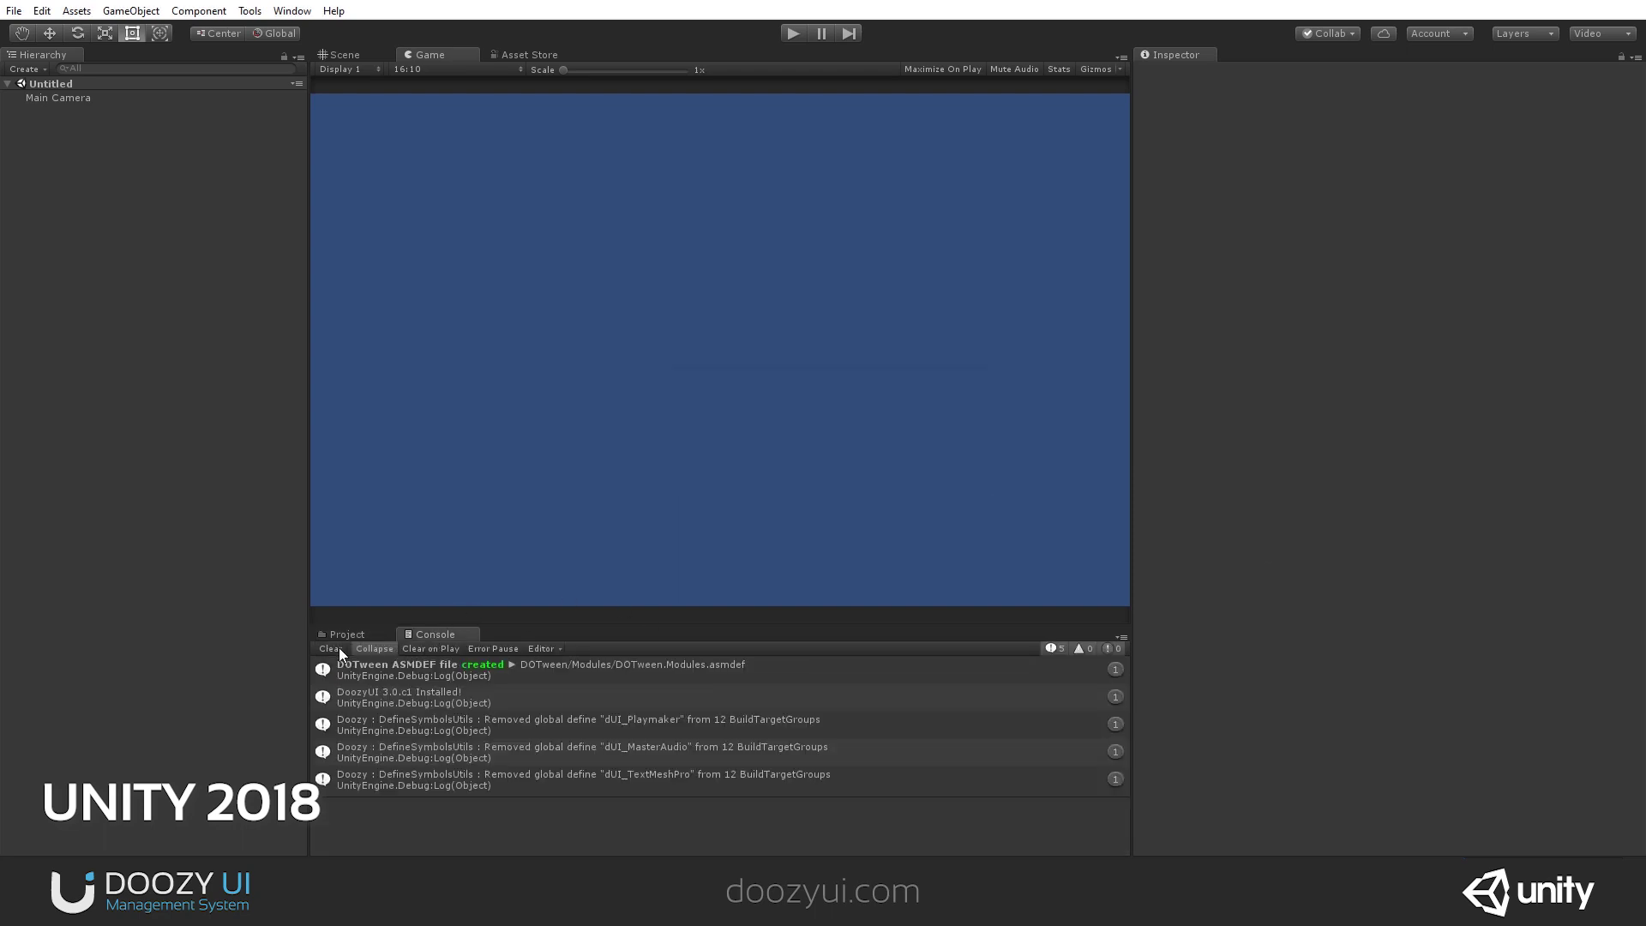
{"action": "left_click", "coordinate": [338, 649]}
{"action": "left_click", "coordinate": [360, 635]}
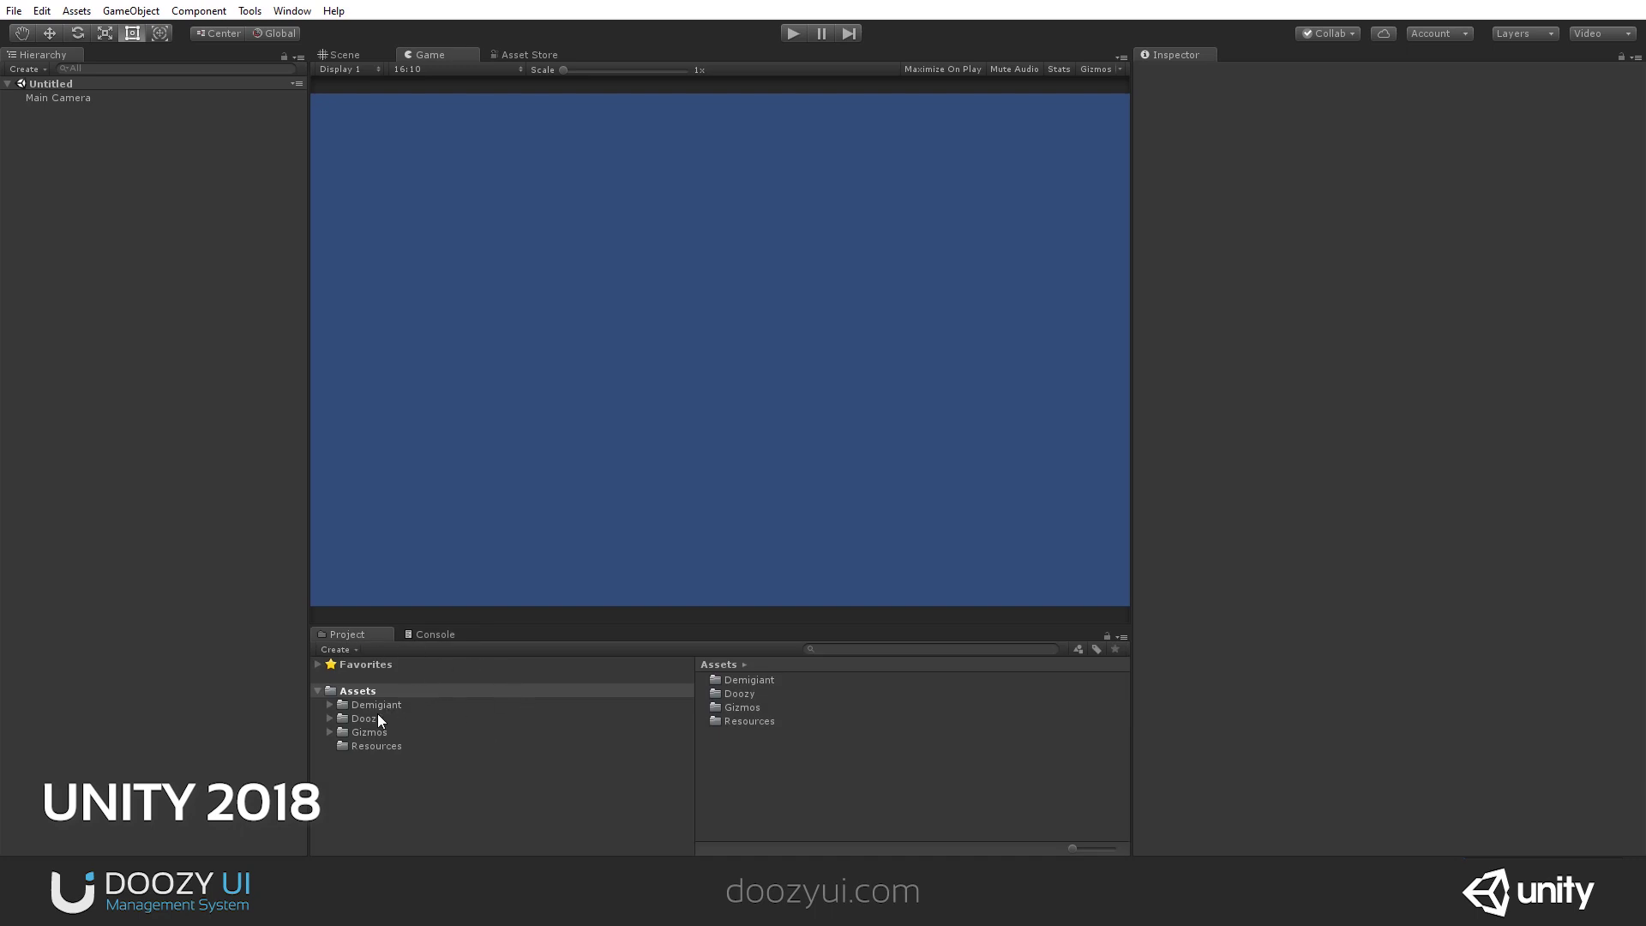
Open the Engine folder inside the Doozy folder and enlarge the project file area to show all its contents.
{"action": "left_click", "coordinate": [357, 722]}
{"action": "left_click", "coordinate": [329, 719]}
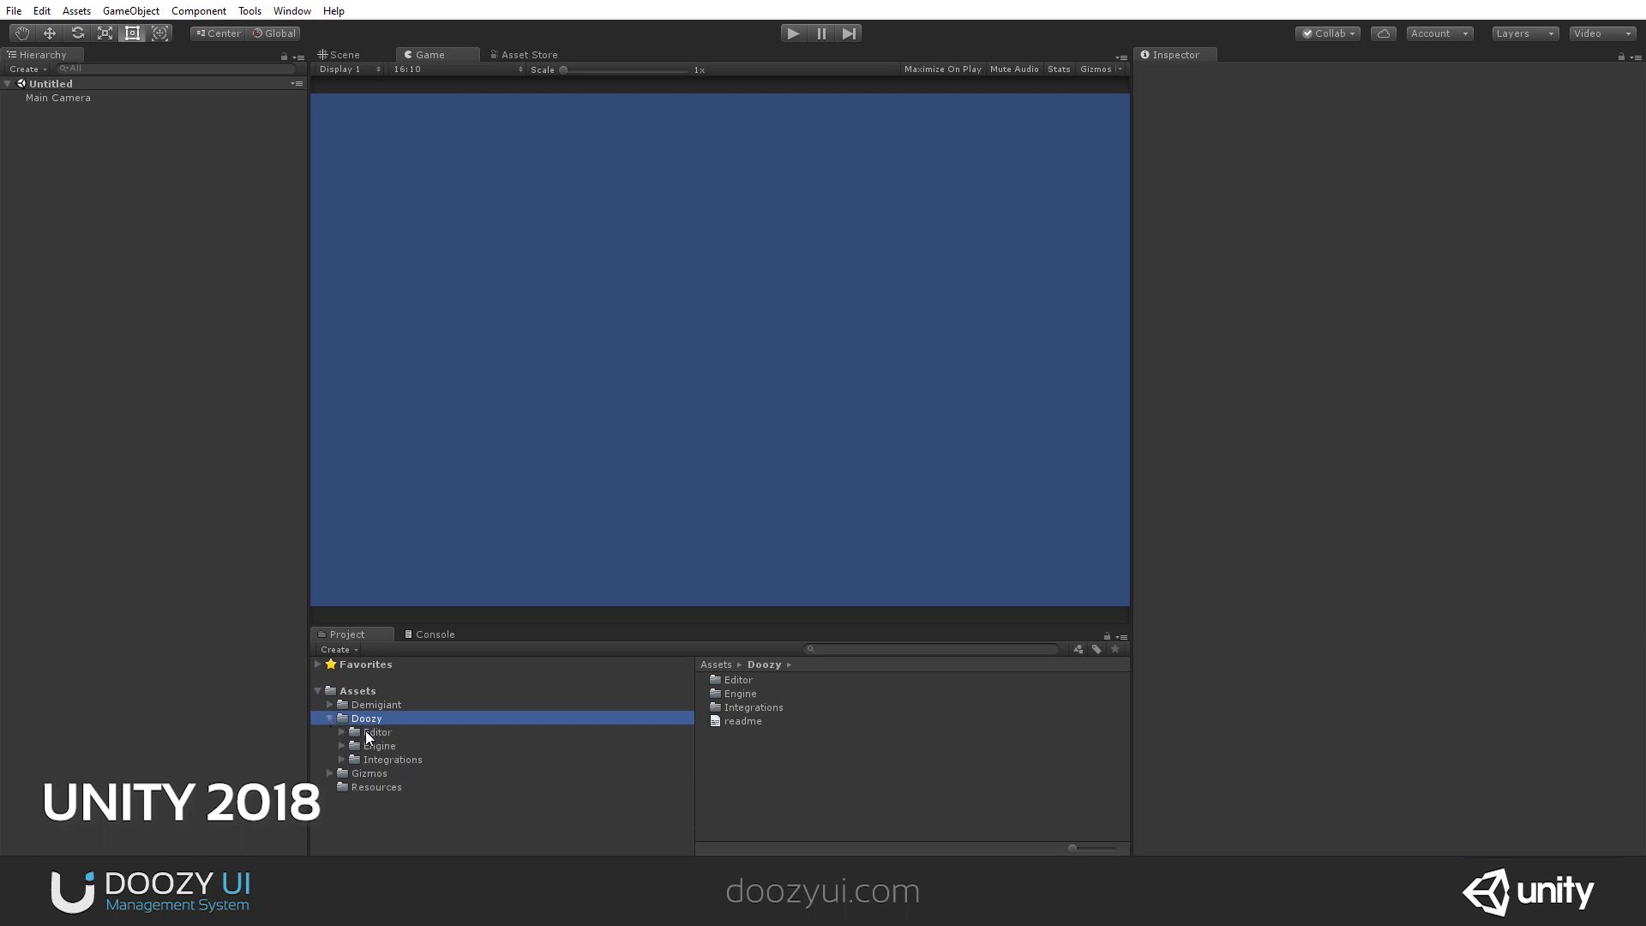
{"action": "left_click", "coordinate": [366, 731]}
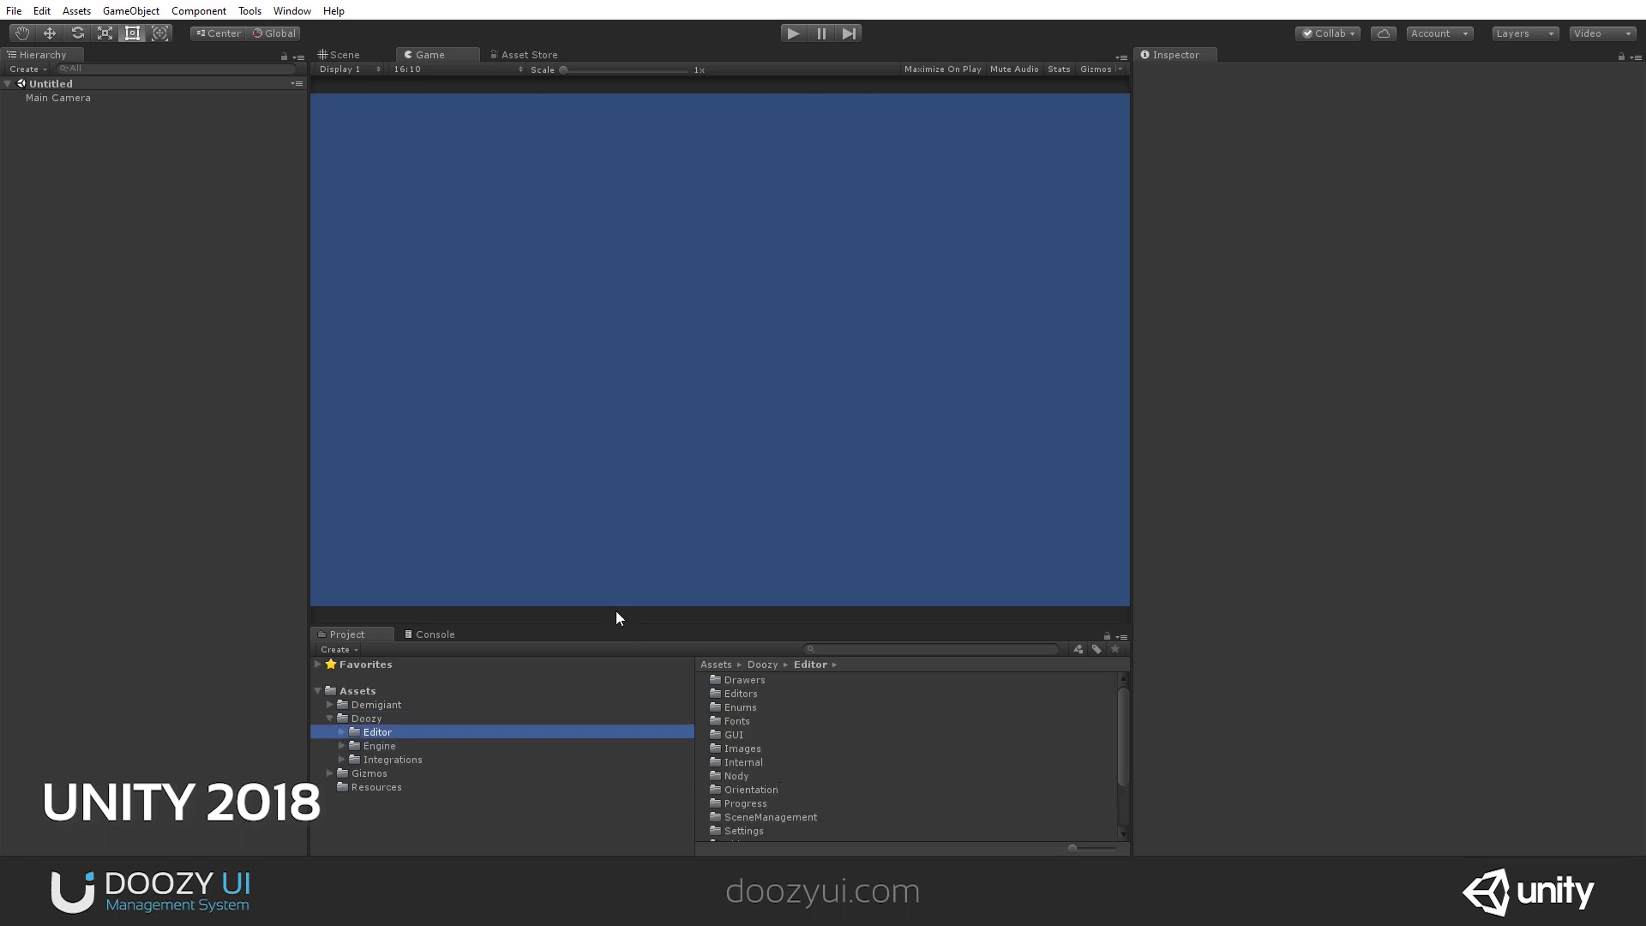
{"action": "left_click", "coordinate": [377, 746]}
{"action": "scroll", "coordinate": [732, 791], "scroll_direction": "down", "scroll_amount": 3}
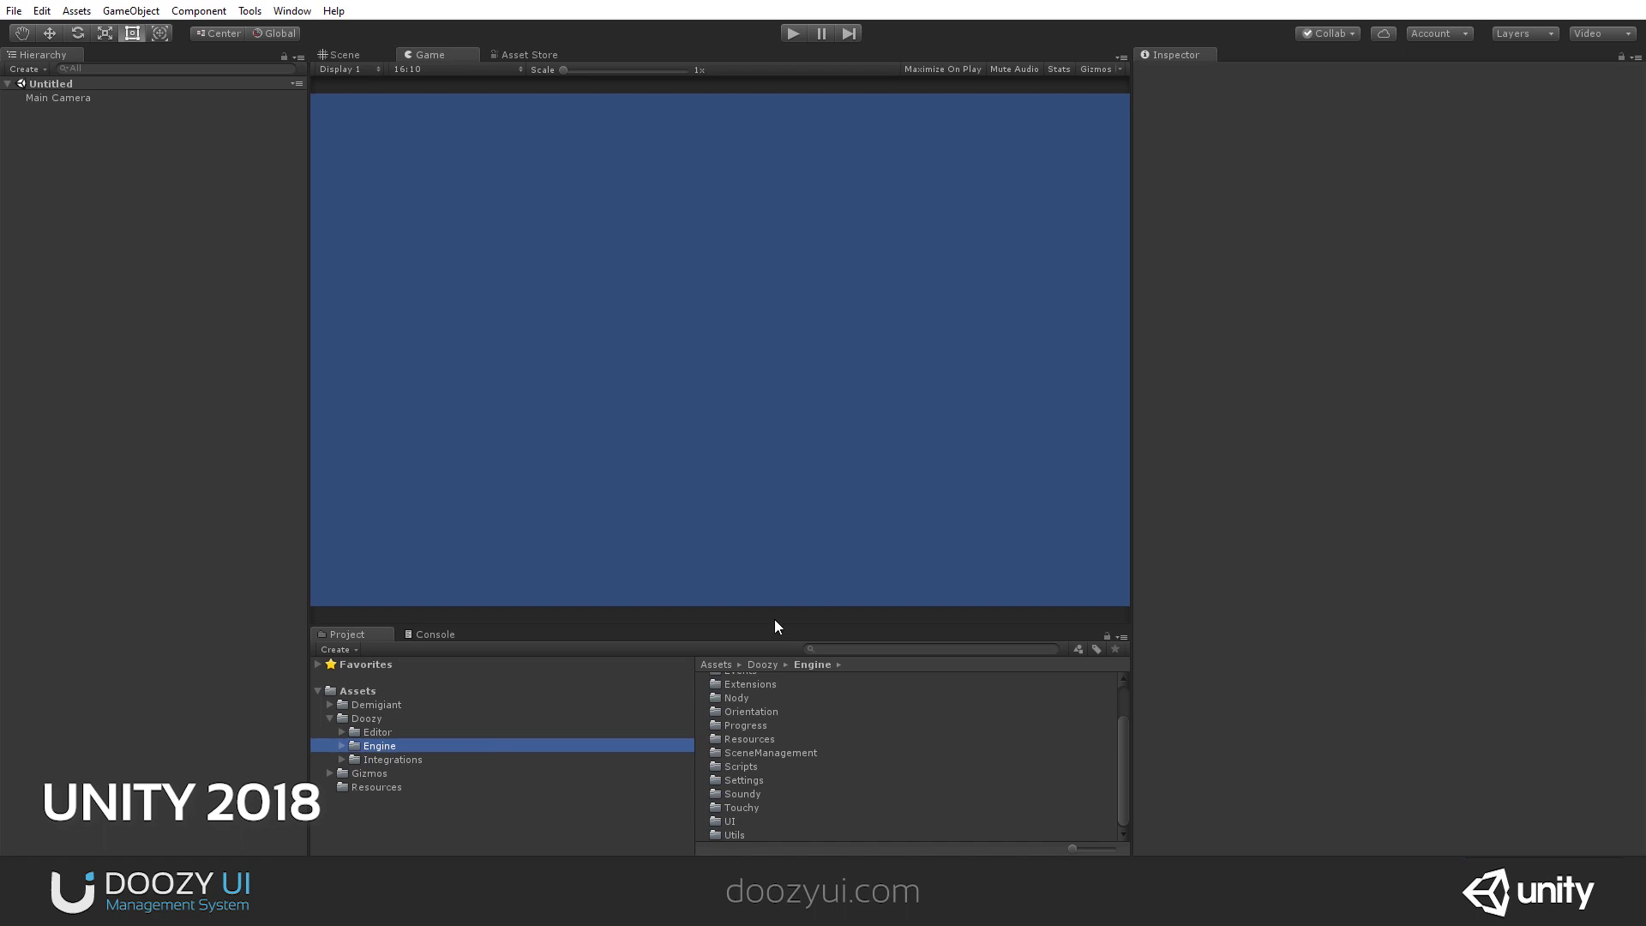
{"action": "left_click_drag", "start_coordinate": [743, 625], "coordinate": [735, 415]}
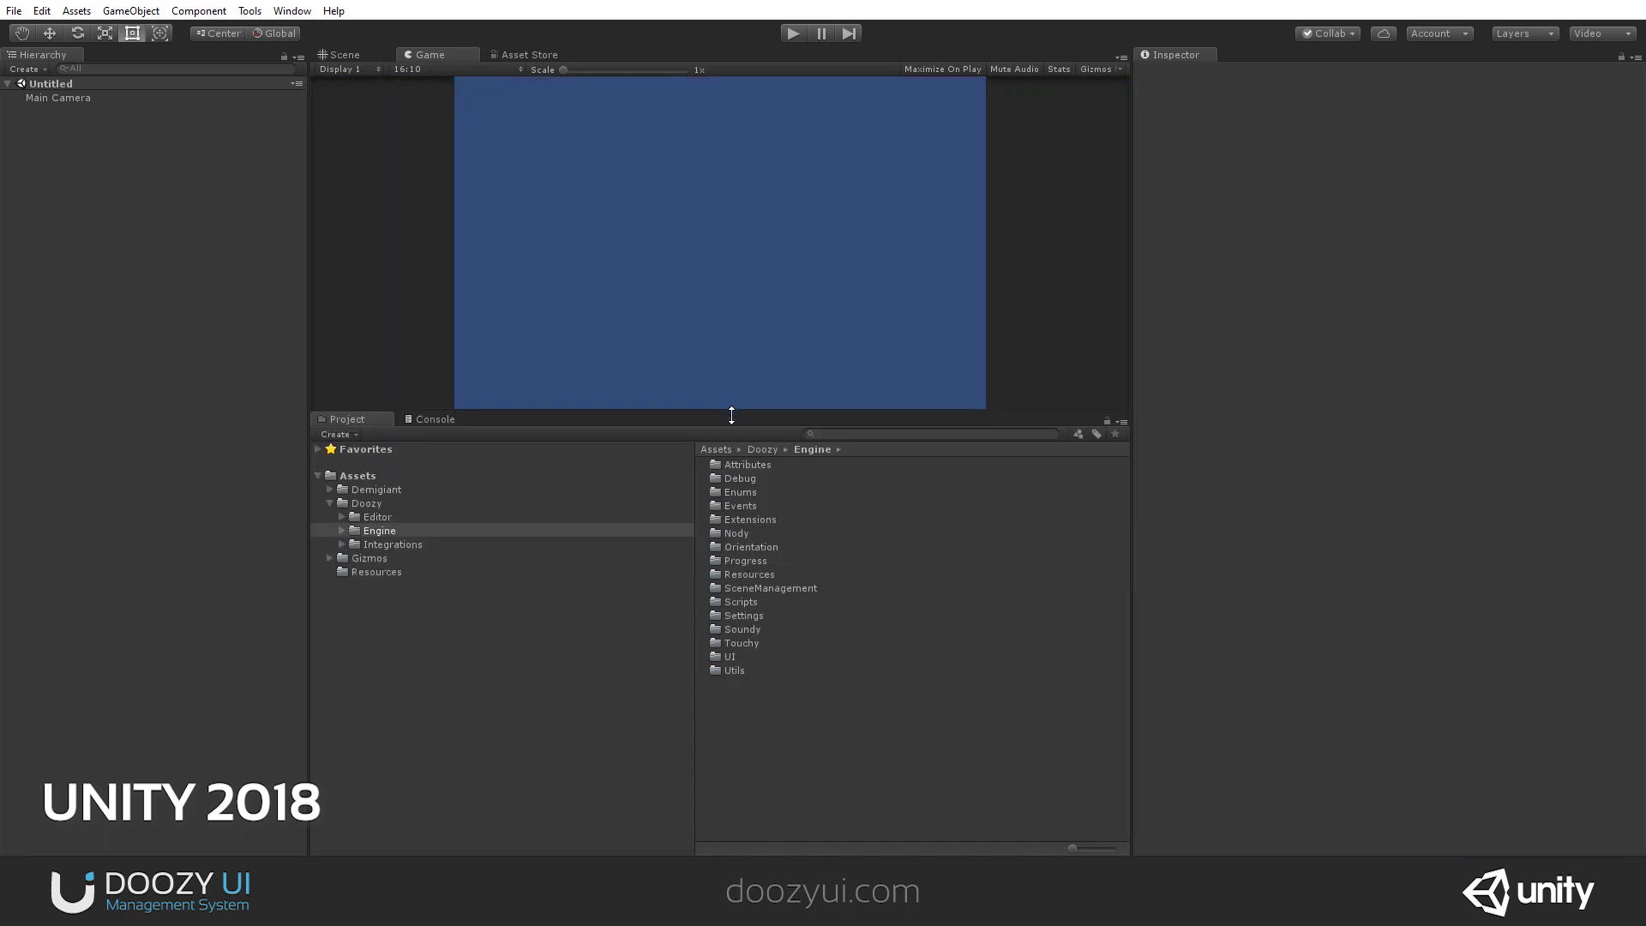
Create an assembly definition named DoozyEngineAssembly in the Doozy Engine folder.
{"action": "right_click", "coordinate": [774, 733]}
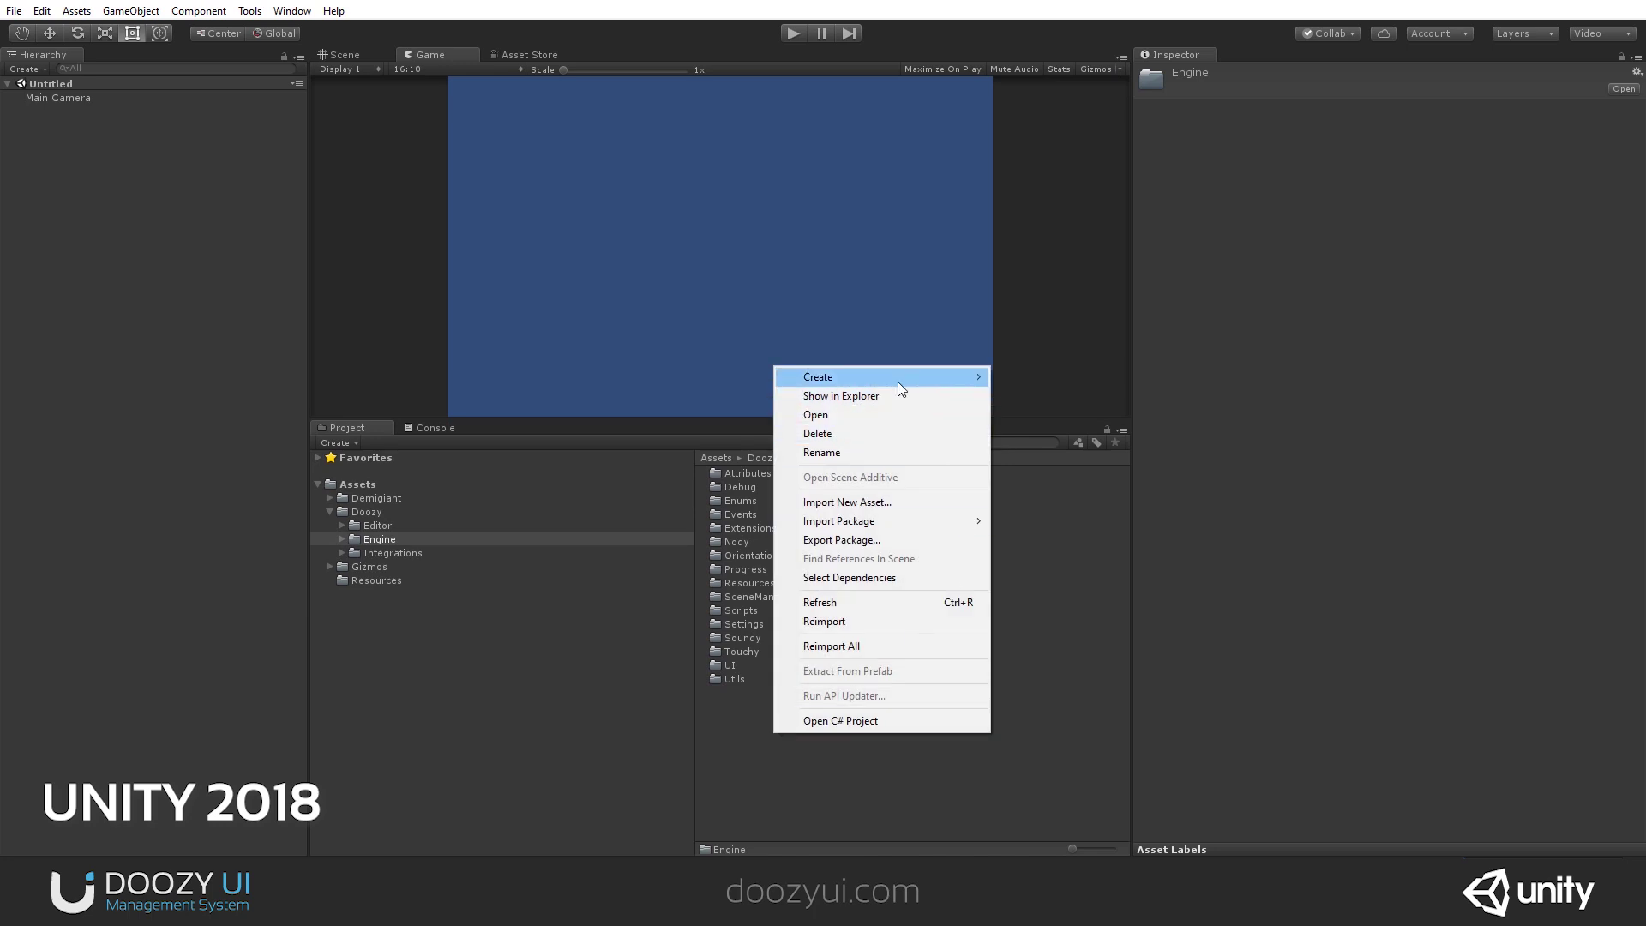
{"action": "mouse_move", "coordinate": [898, 382]}
{"action": "left_click", "coordinate": [1099, 419]}
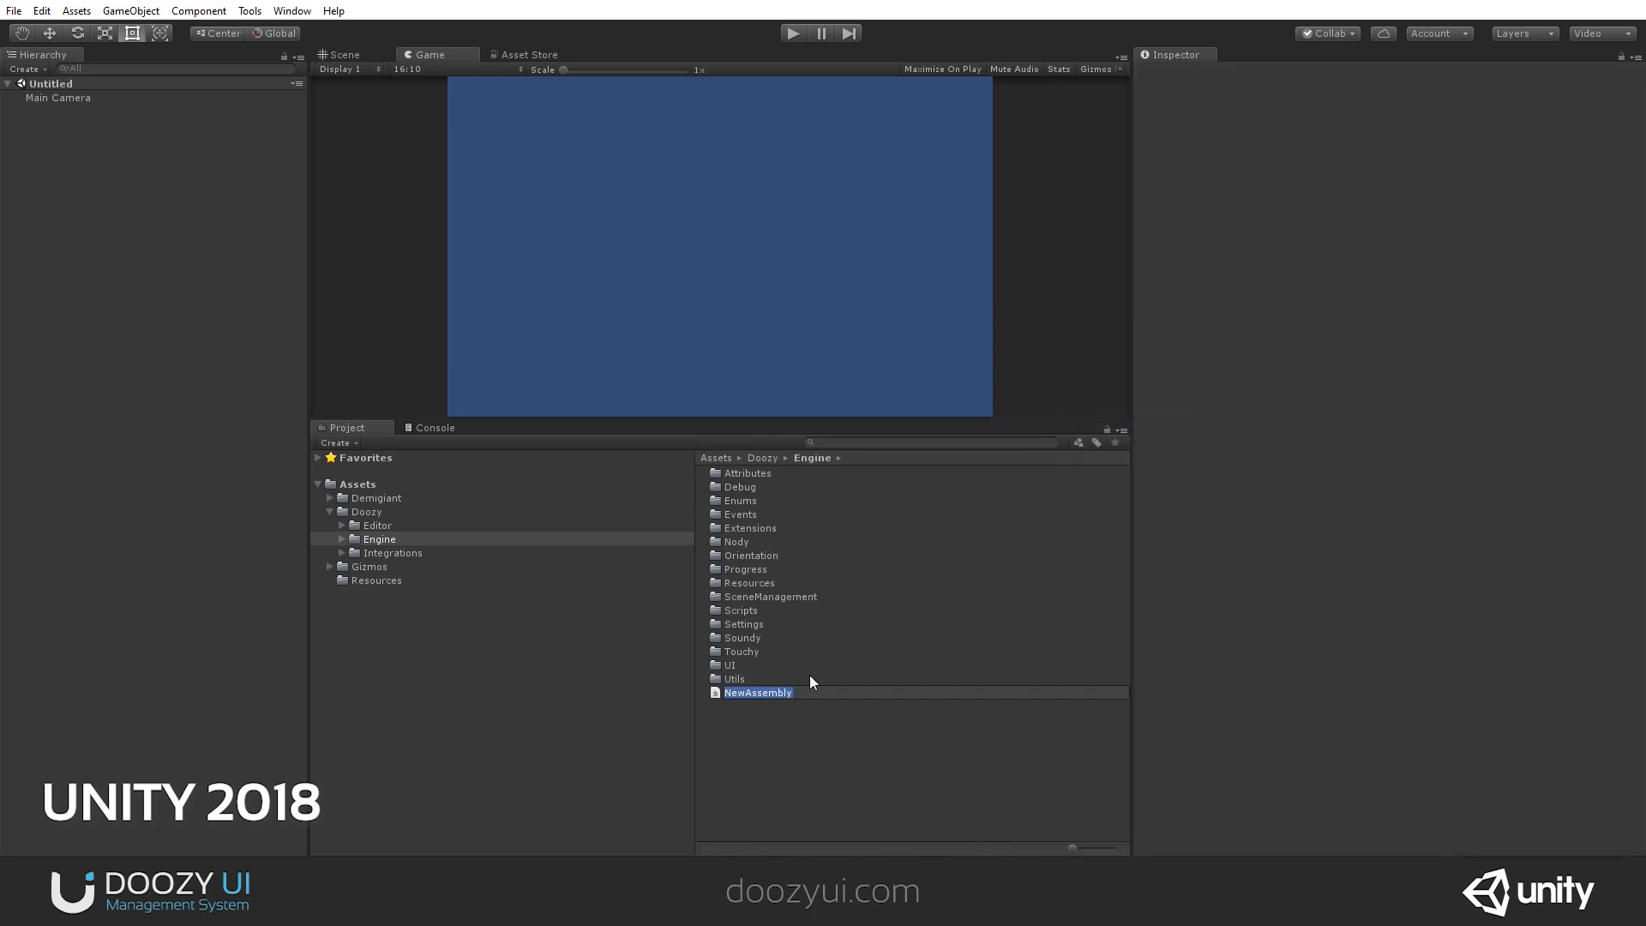
{"action": "key", "text": "Home"}
{"action": "key", "text": "Delete"}
{"action": "key", "text": "Delete"}
{"action": "key", "text": "Delete"}
{"action": "type", "text": "Doozy"}
{"action": "key", "text": "Return"}
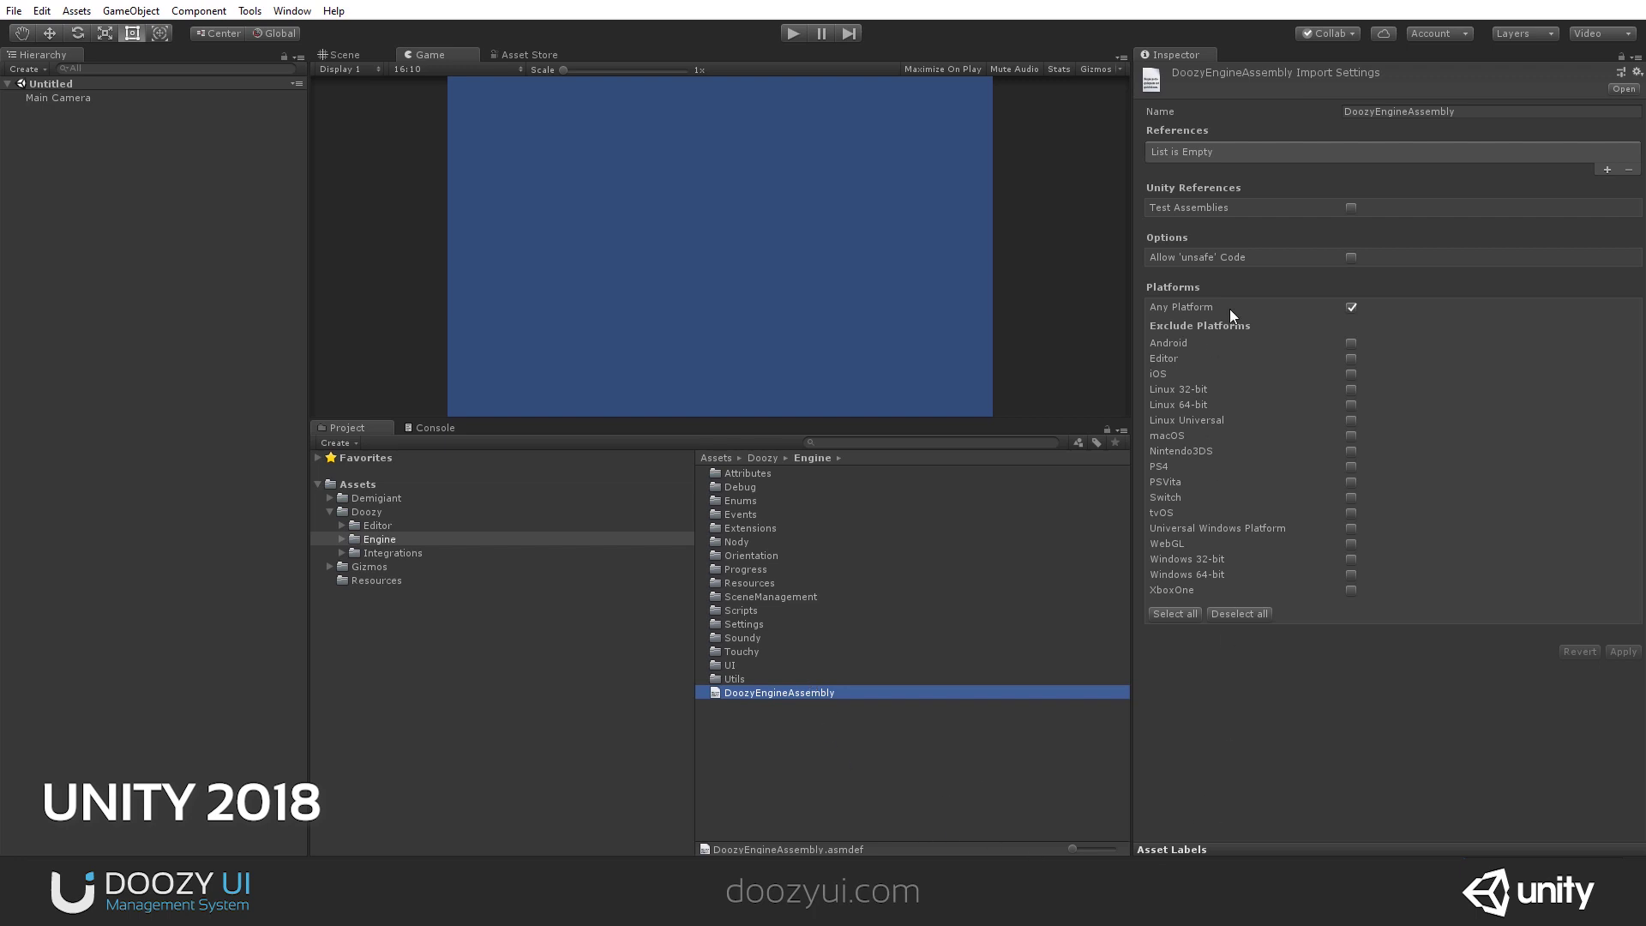
Add DOTween.Modules as a reference of DoozyEngineAssembly, apply the change, and check the console for errors.
{"action": "left_click", "coordinate": [1607, 169]}
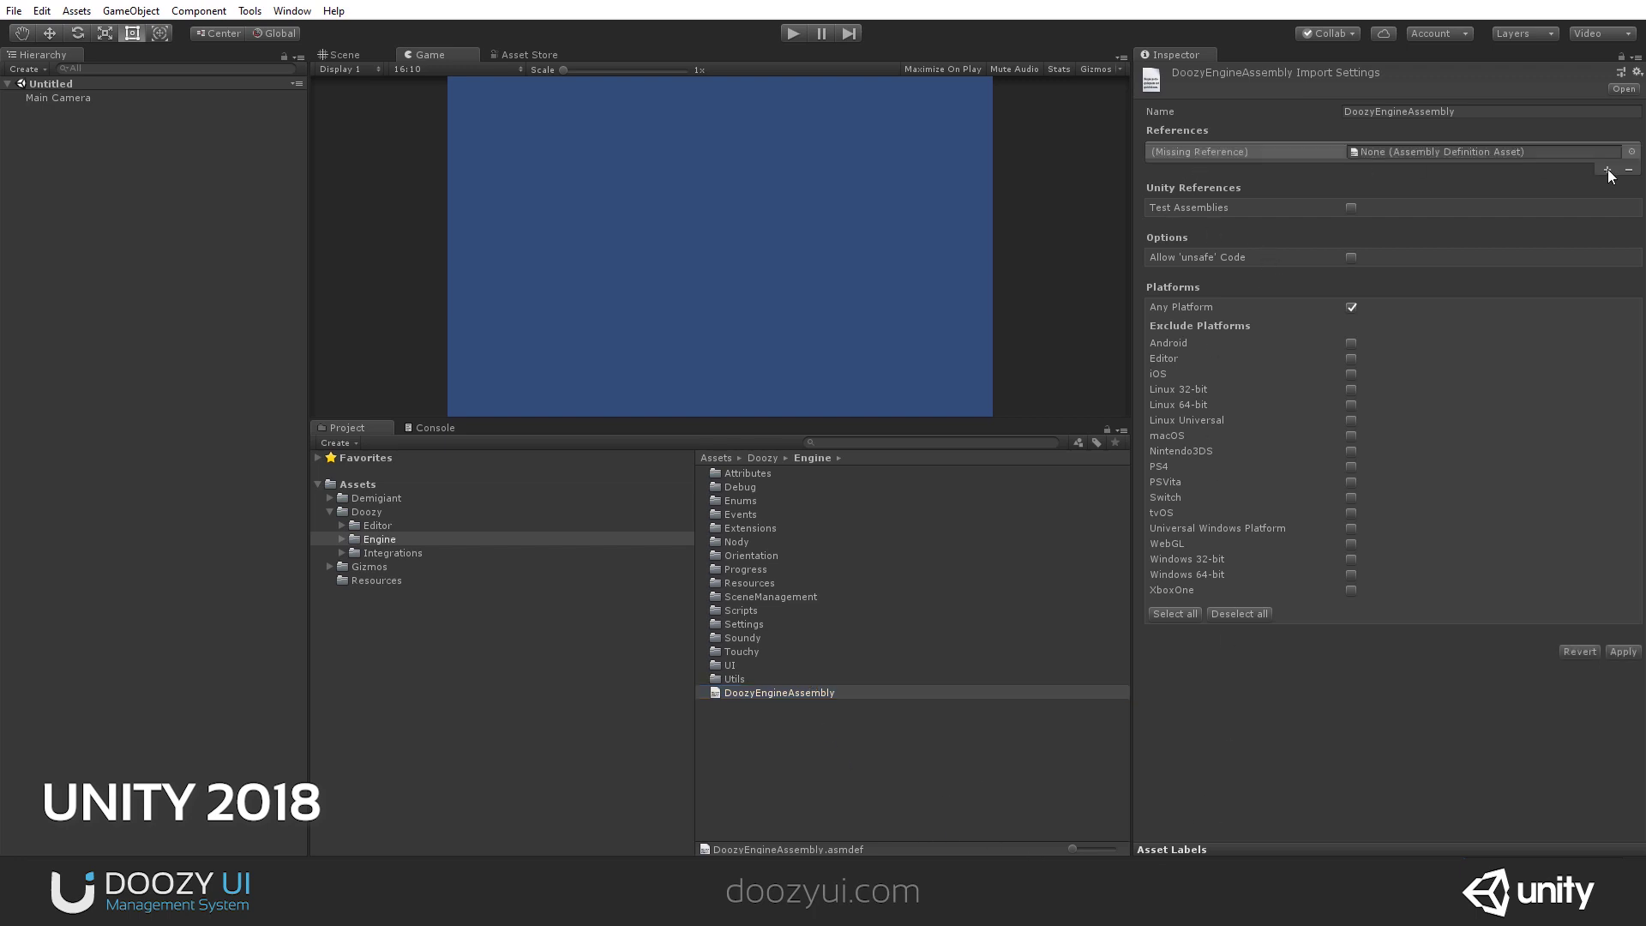
{"action": "left_click", "coordinate": [1631, 152]}
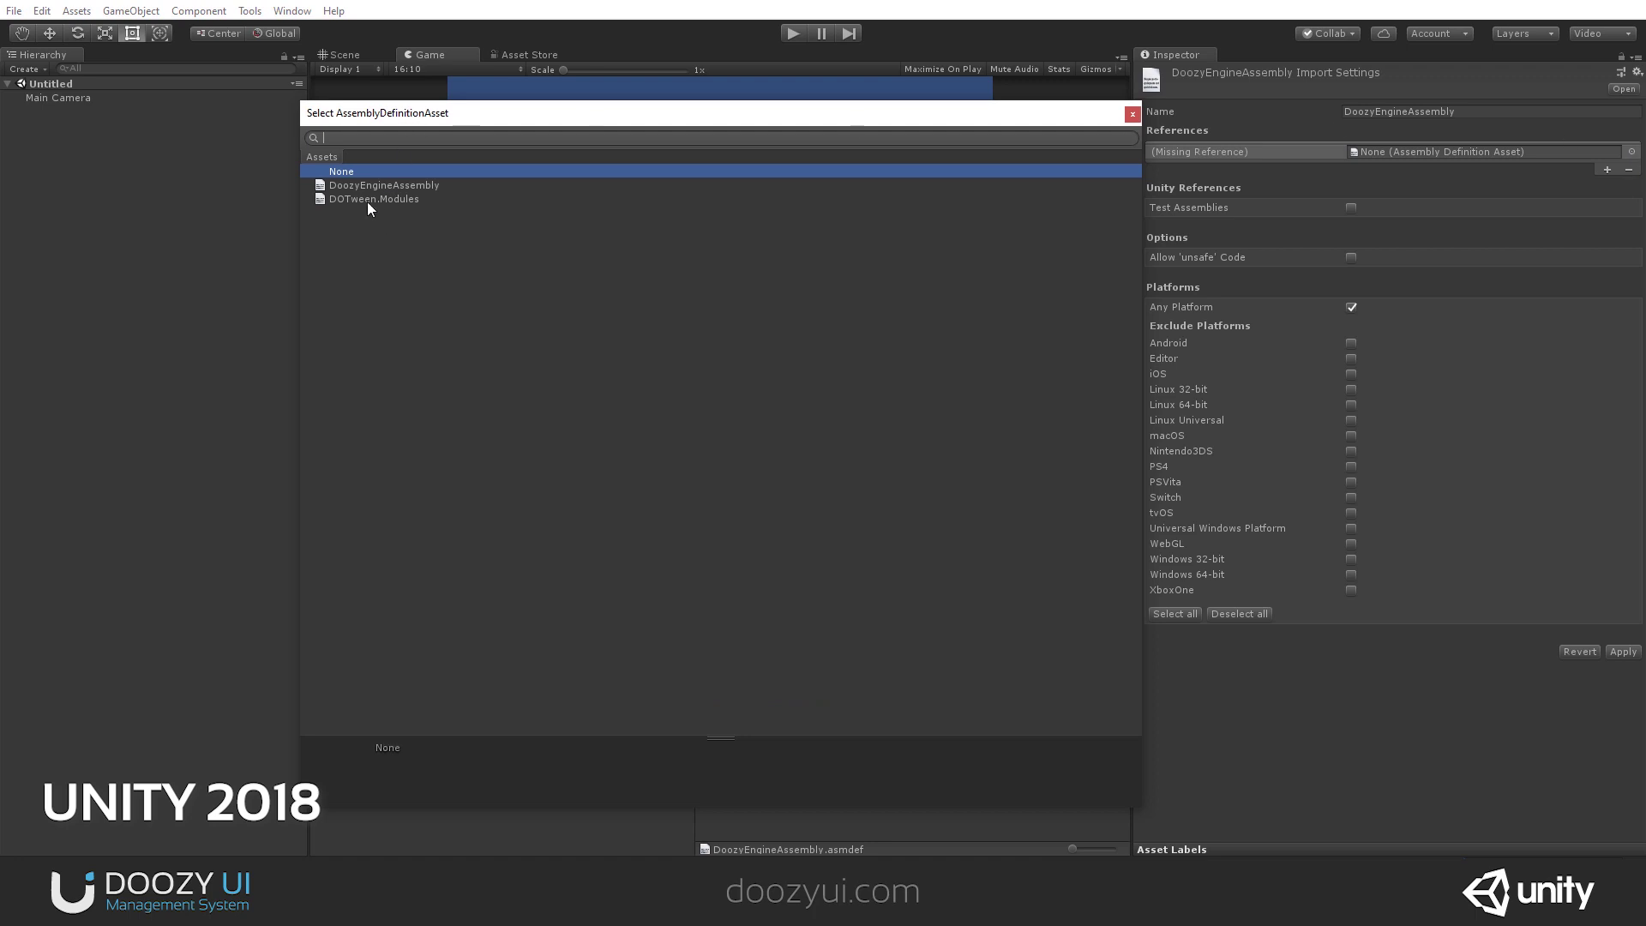
{"action": "double_click", "coordinate": [352, 200]}
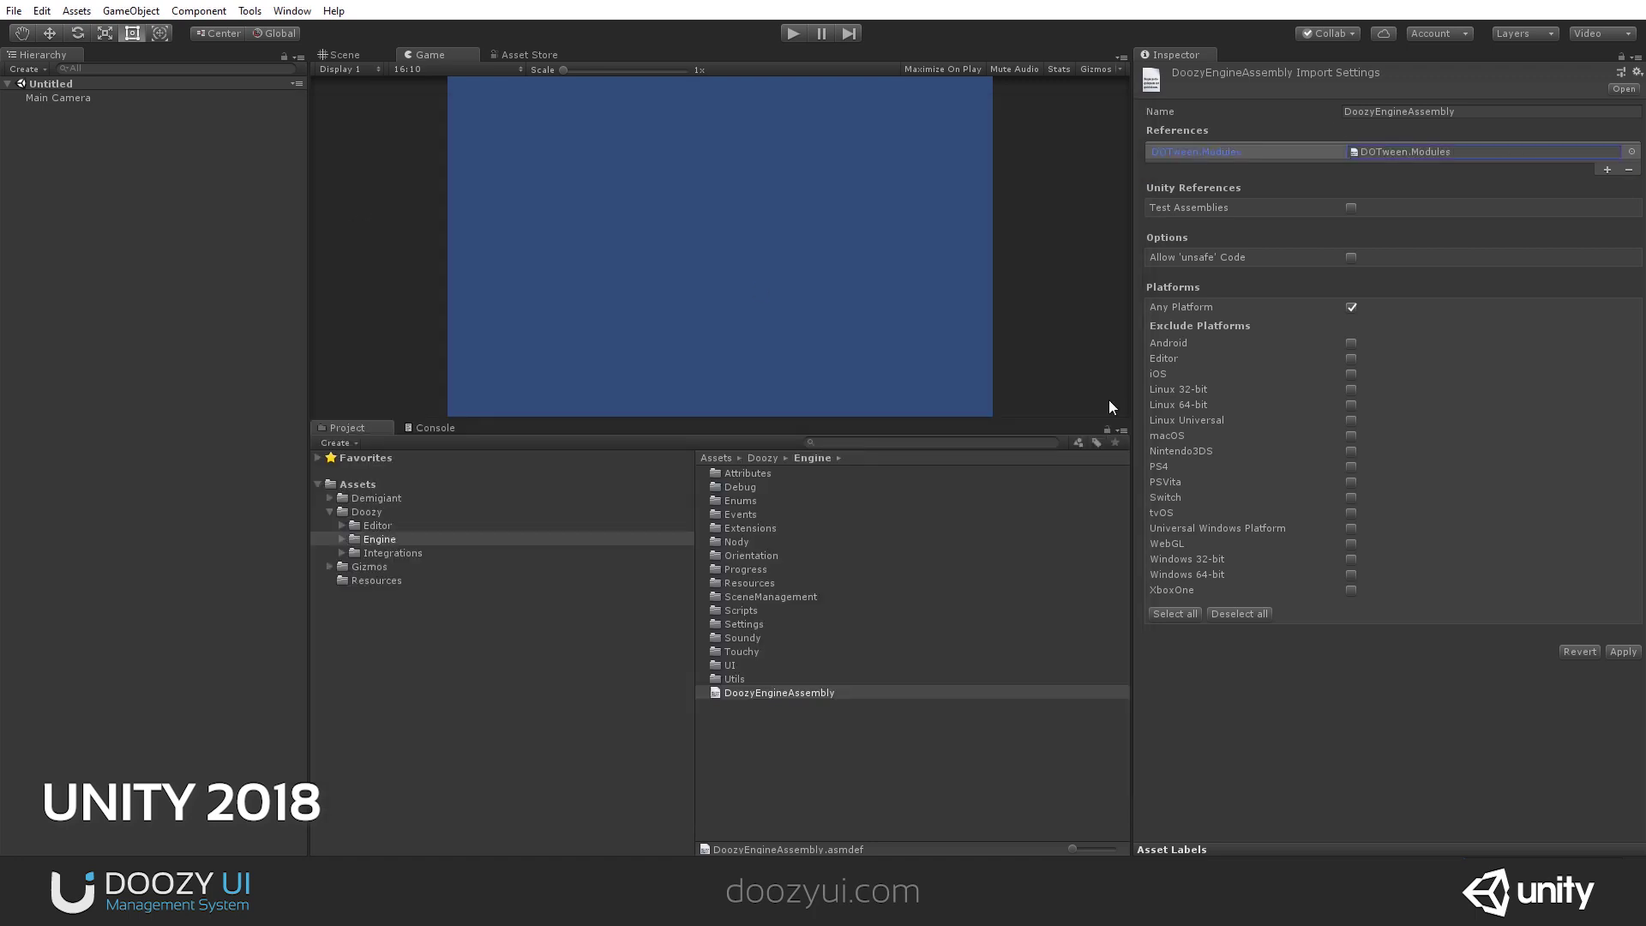
{"action": "left_click", "coordinate": [1621, 653]}
{"action": "left_click", "coordinate": [431, 429]}
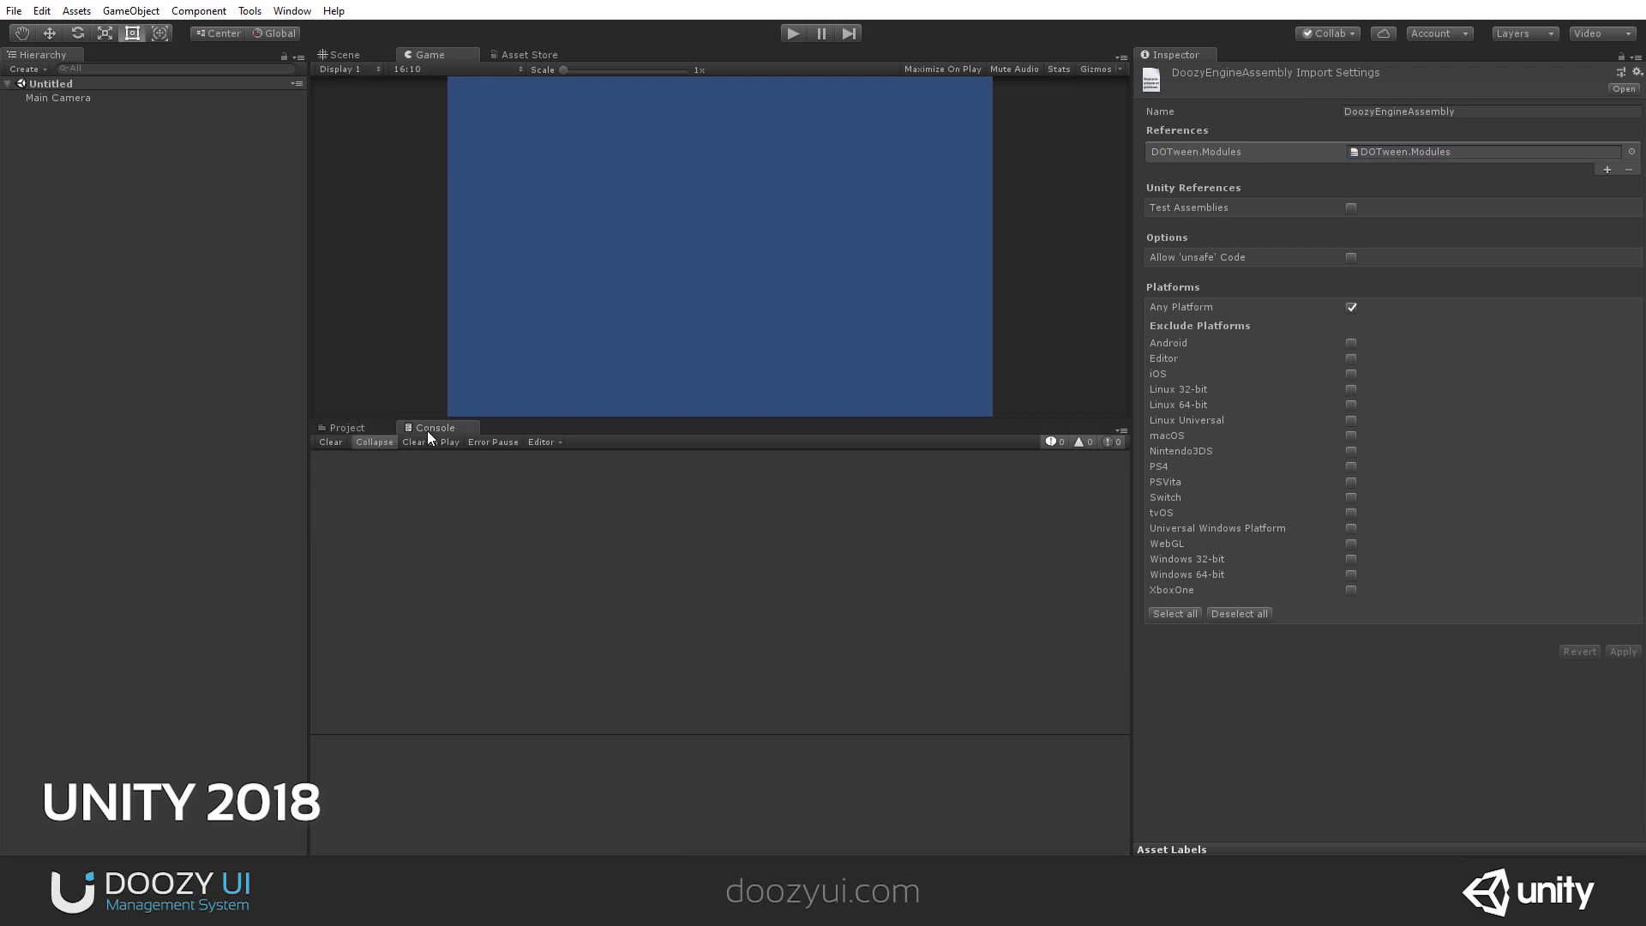
{"action": "left_click", "coordinate": [352, 428]}
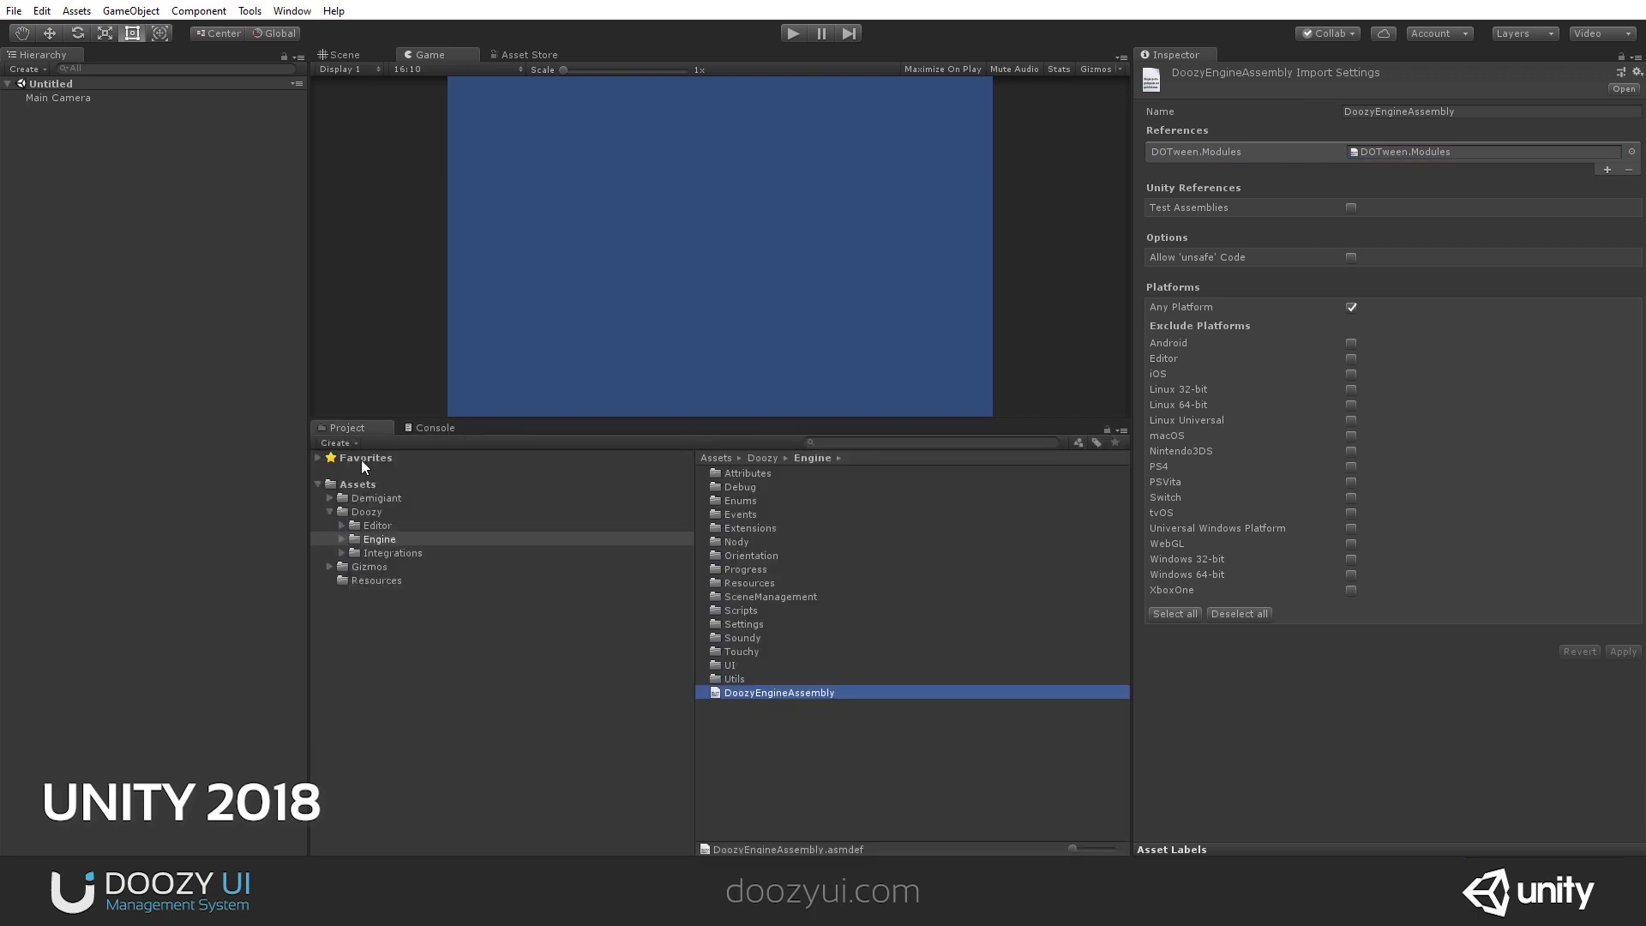
Create an assembly definition named DoozyEditorAssembly in the Doozy Editor folder.
{"action": "left_click", "coordinate": [378, 525]}
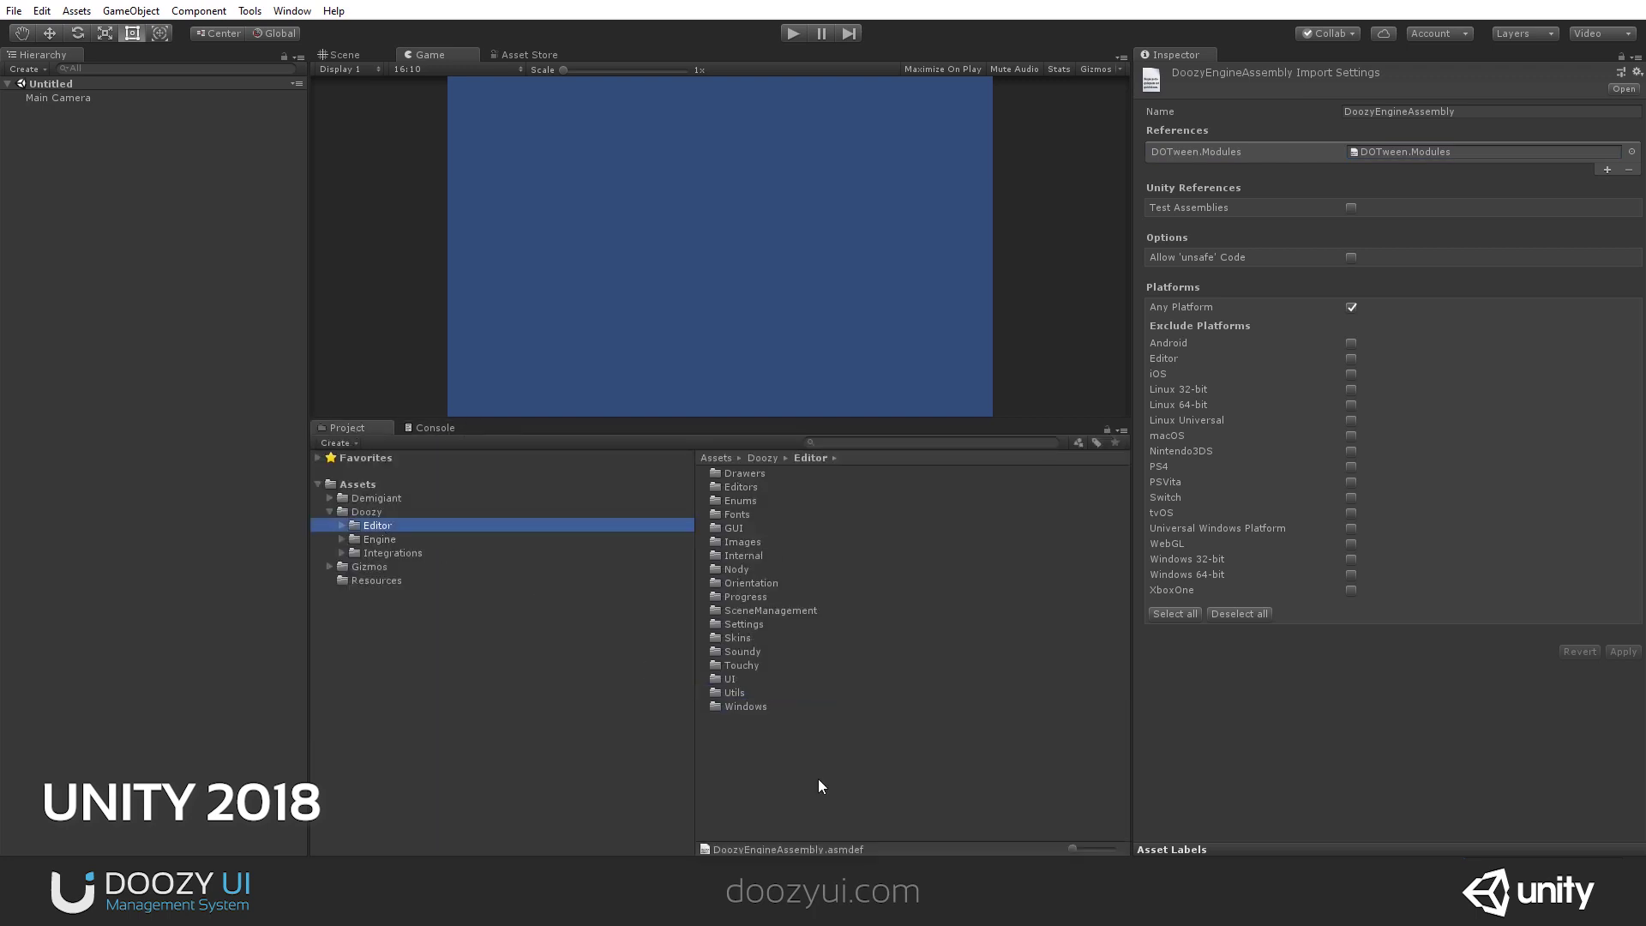
{"action": "right_click", "coordinate": [816, 780]}
{"action": "mouse_move", "coordinate": [898, 425]}
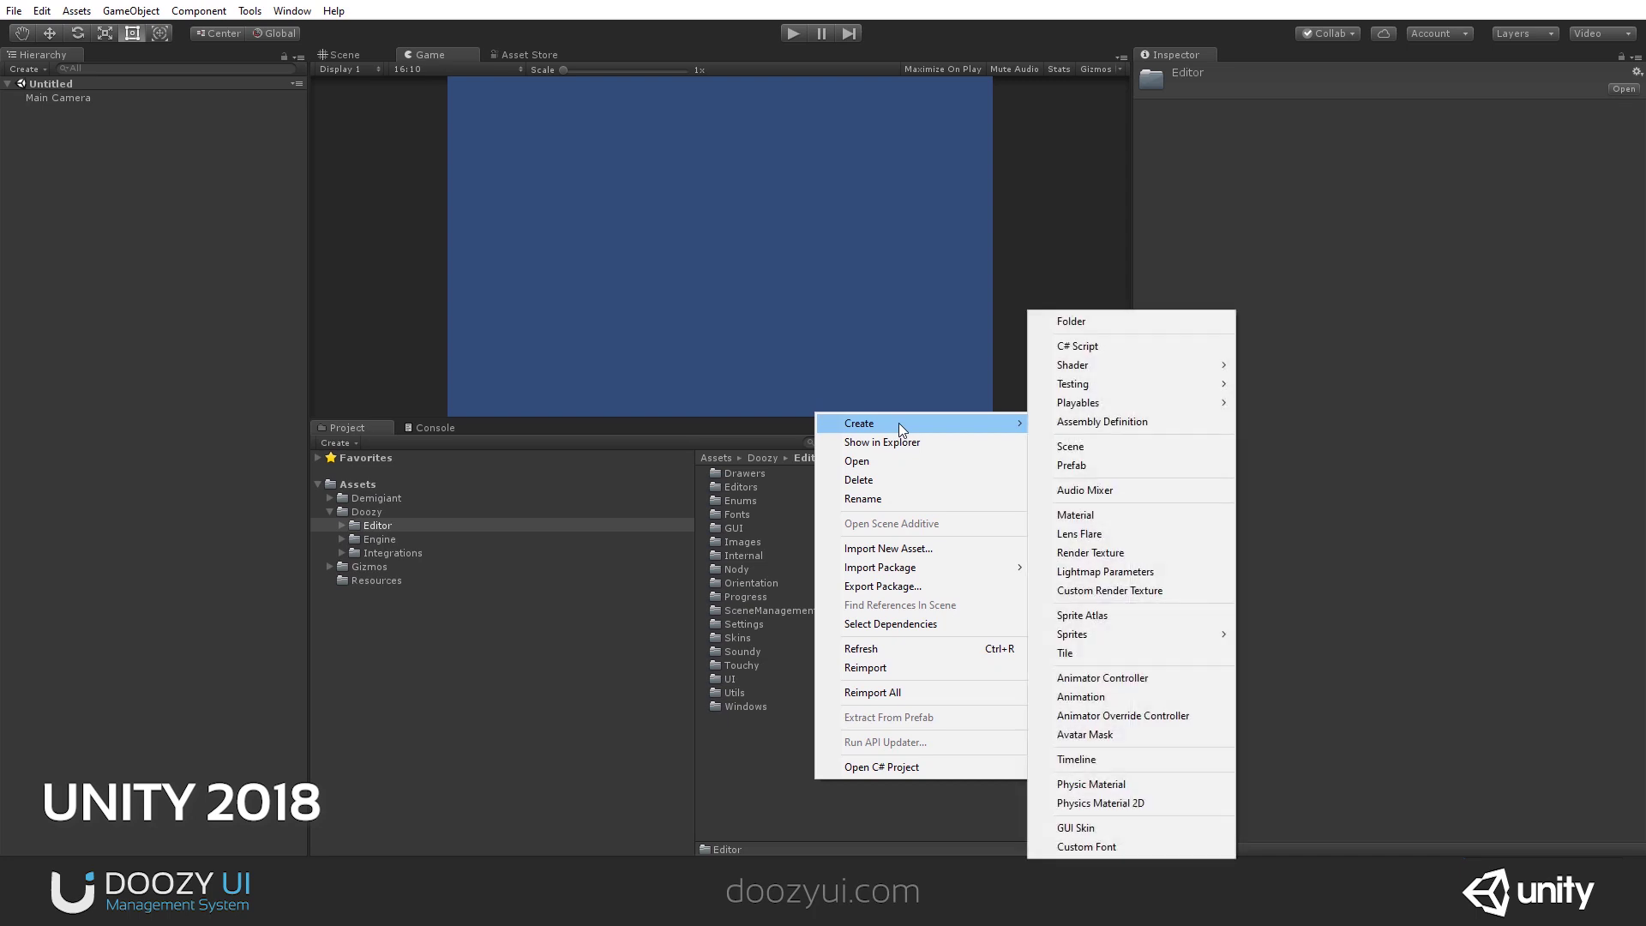
{"action": "left_click", "coordinate": [1164, 420]}
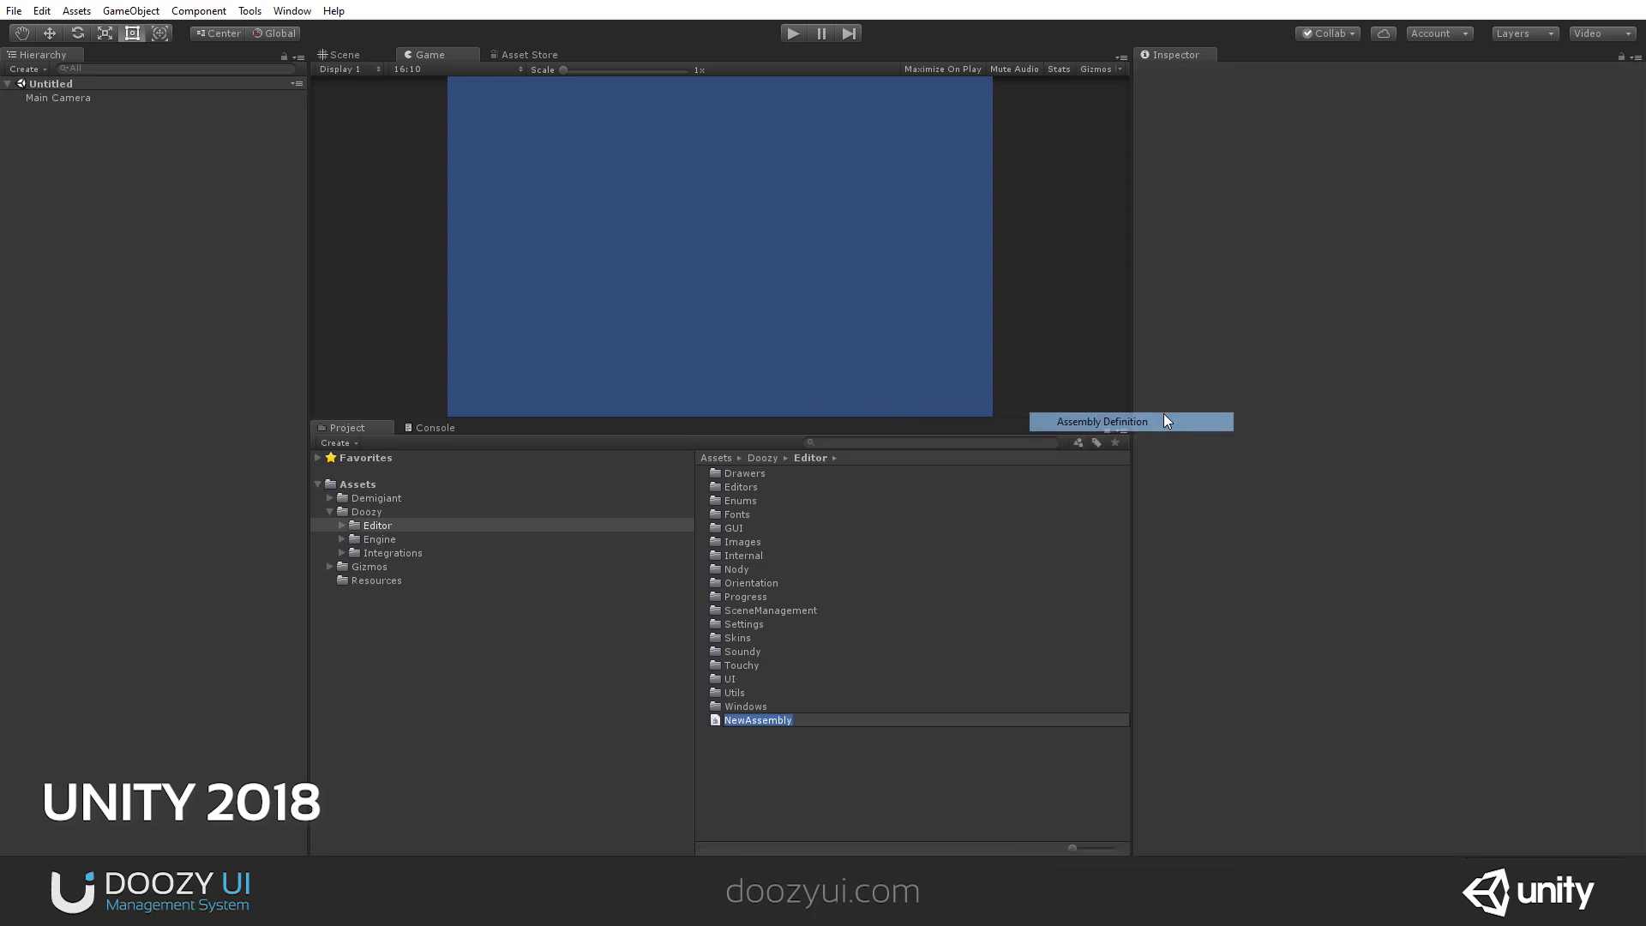
{"action": "key", "text": "Home"}
{"action": "key", "text": "Delete"}
{"action": "key", "text": "Delete"}
{"action": "key", "text": "Delete"}
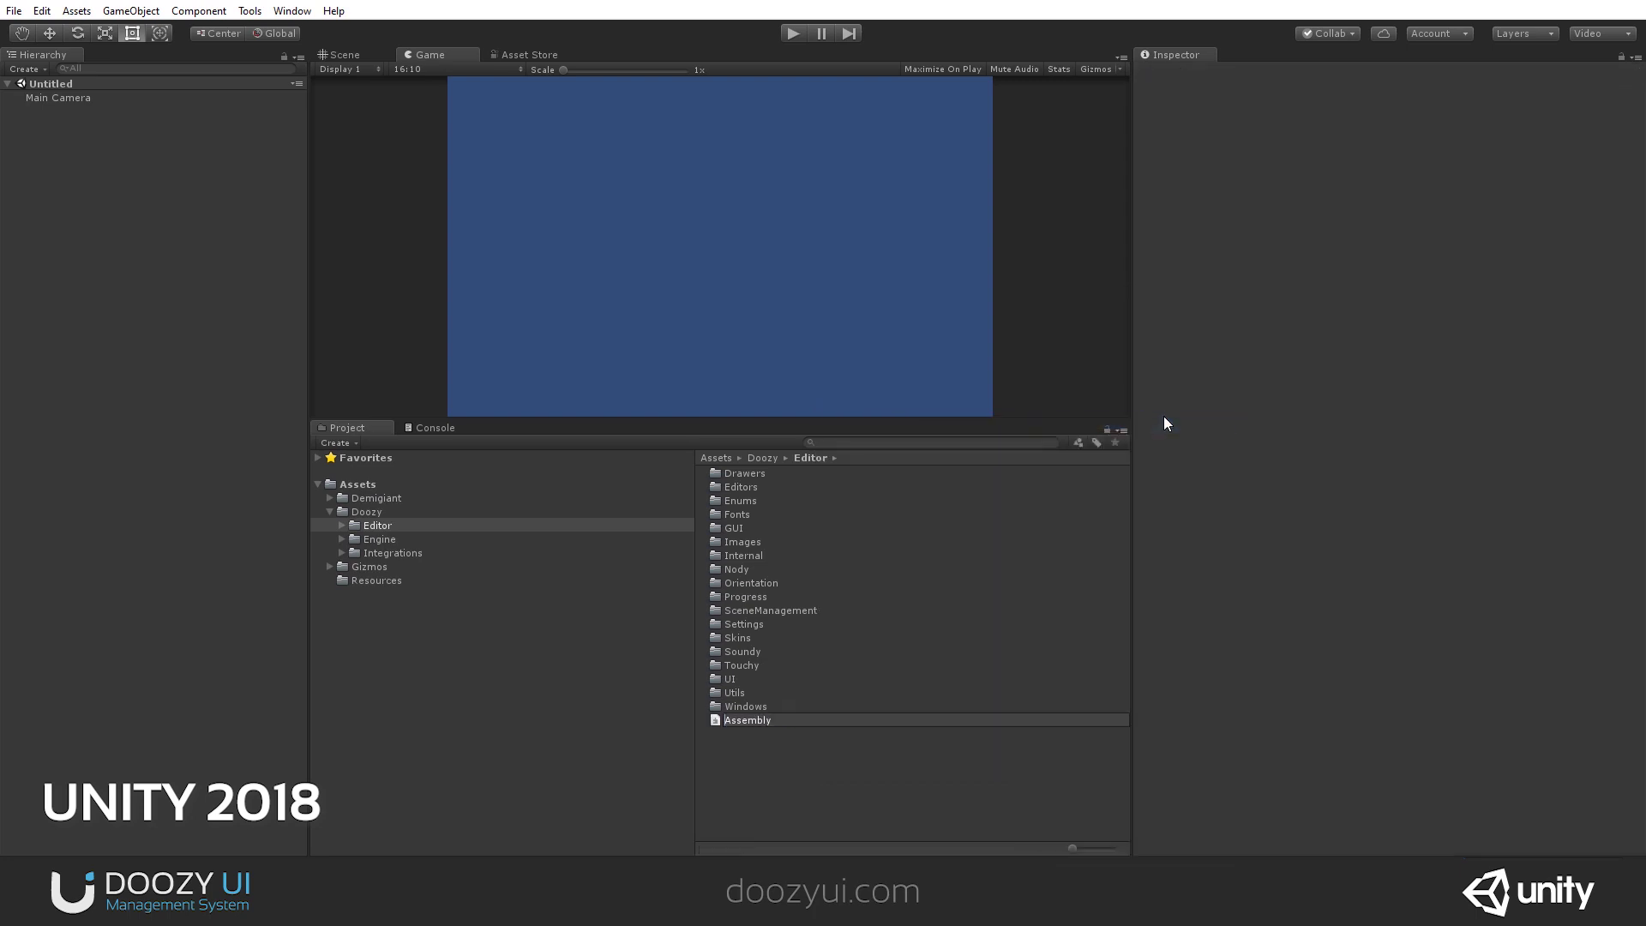
{"action": "type", "text": "DoozyEditor"}
{"action": "key", "text": "Return"}
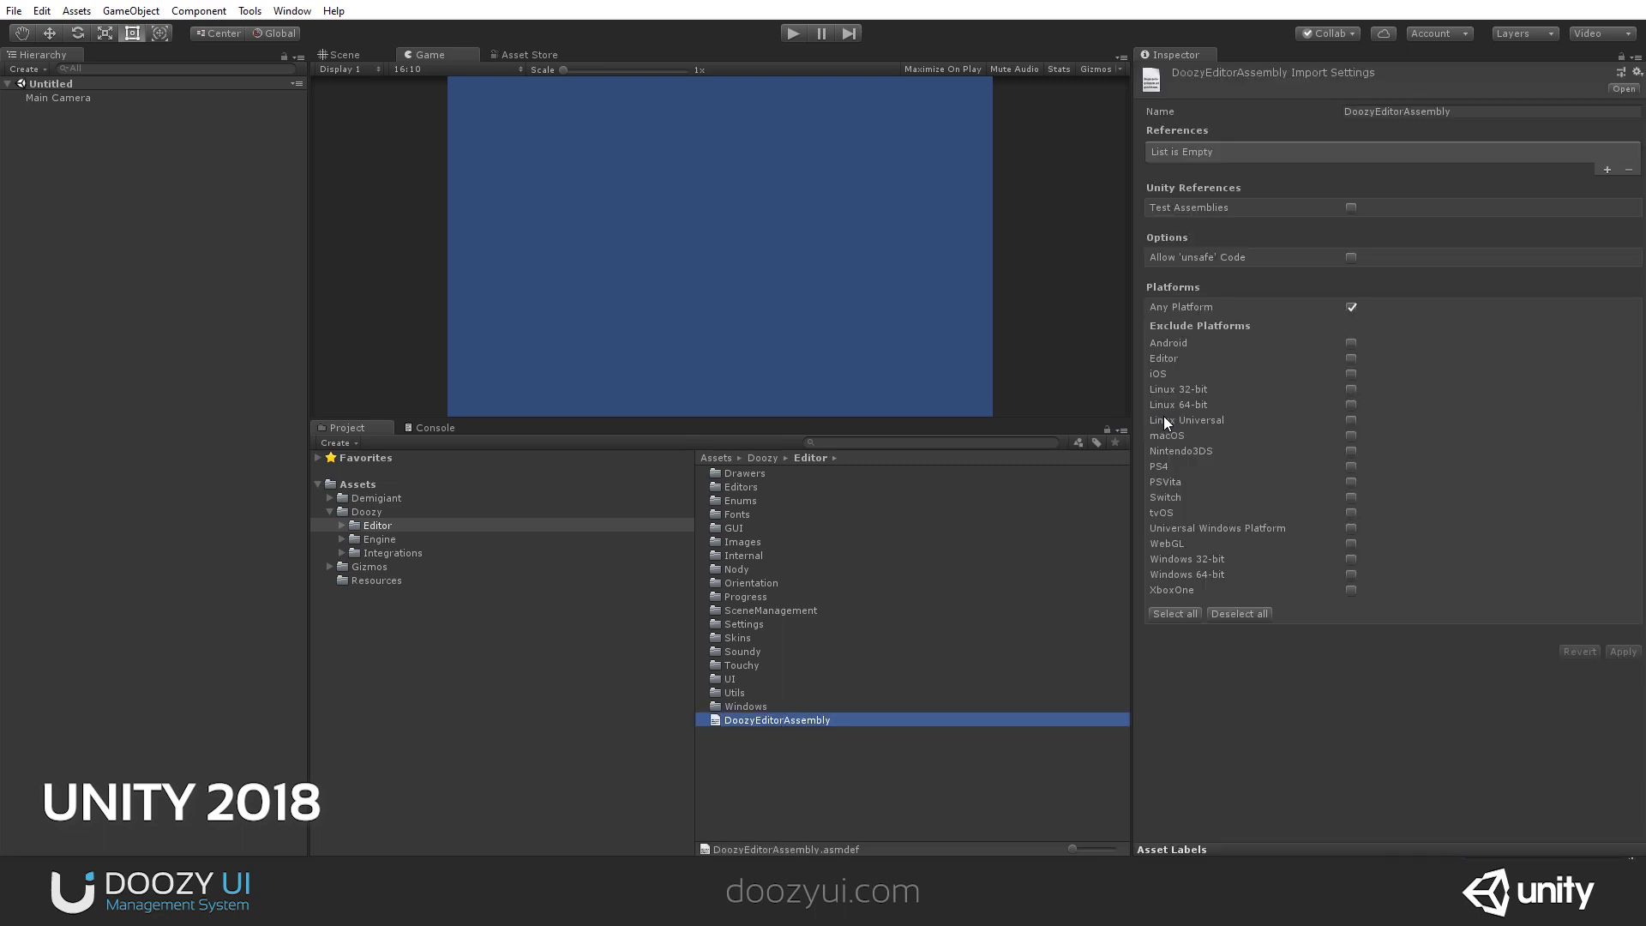
Add two references to DoozyEditorAssembly and assign DoozyEngineAssembly and DOTween.Modules to them.
{"action": "left_click", "coordinate": [1607, 169]}
{"action": "left_click", "coordinate": [1605, 170]}
{"action": "left_click", "coordinate": [1631, 167]}
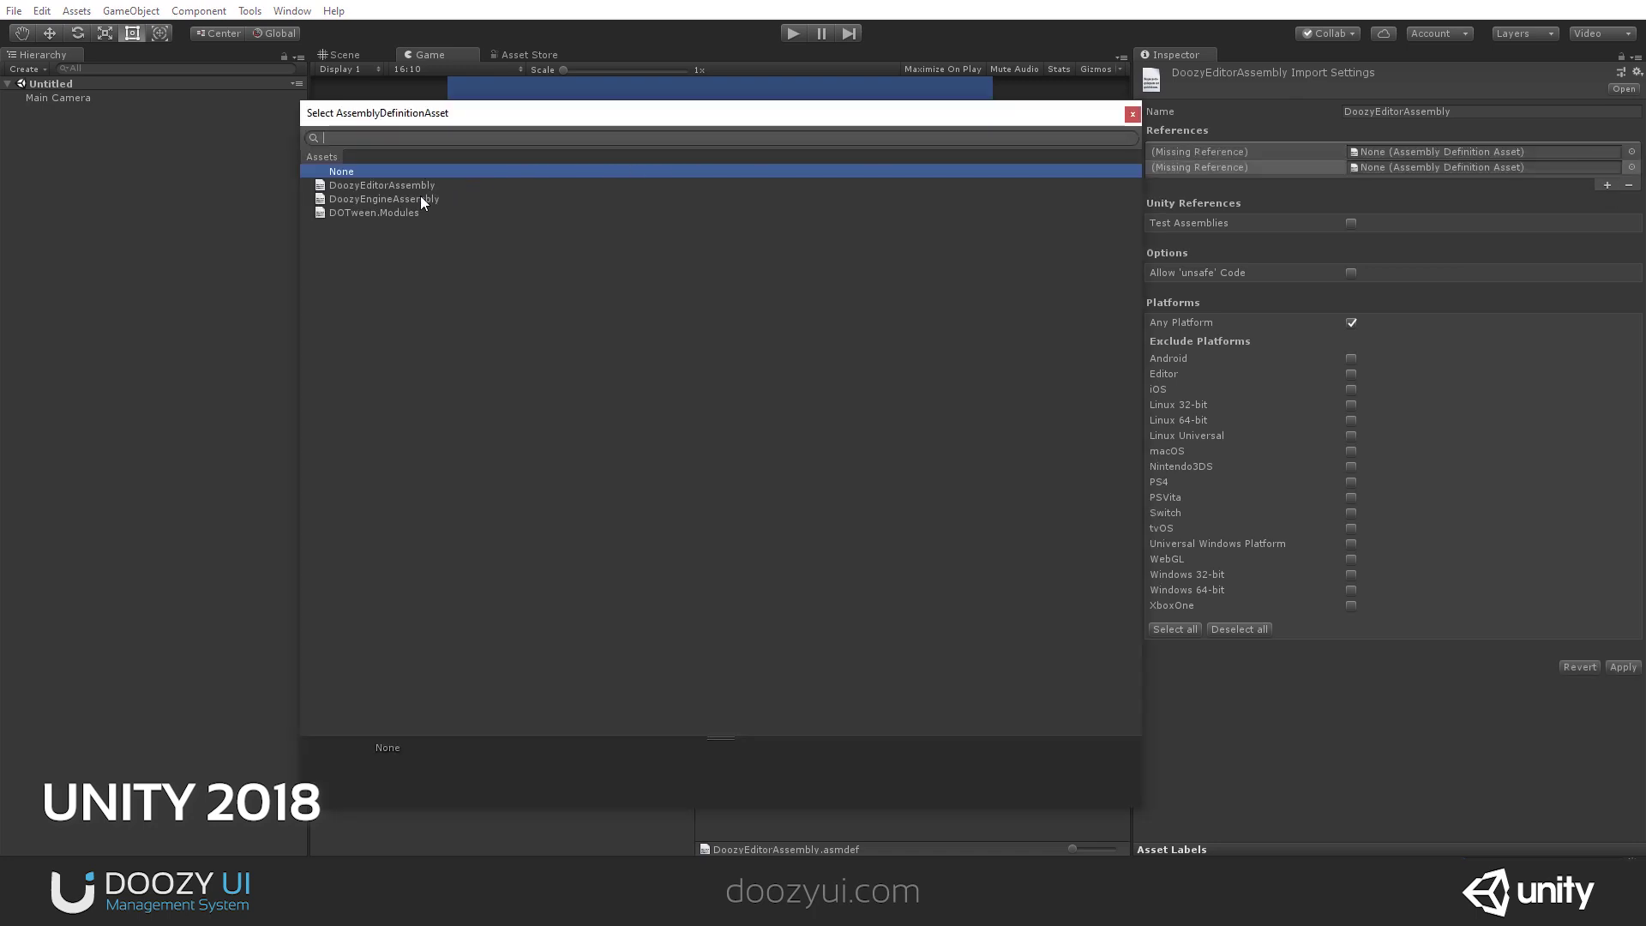
{"action": "double_click", "coordinate": [420, 199]}
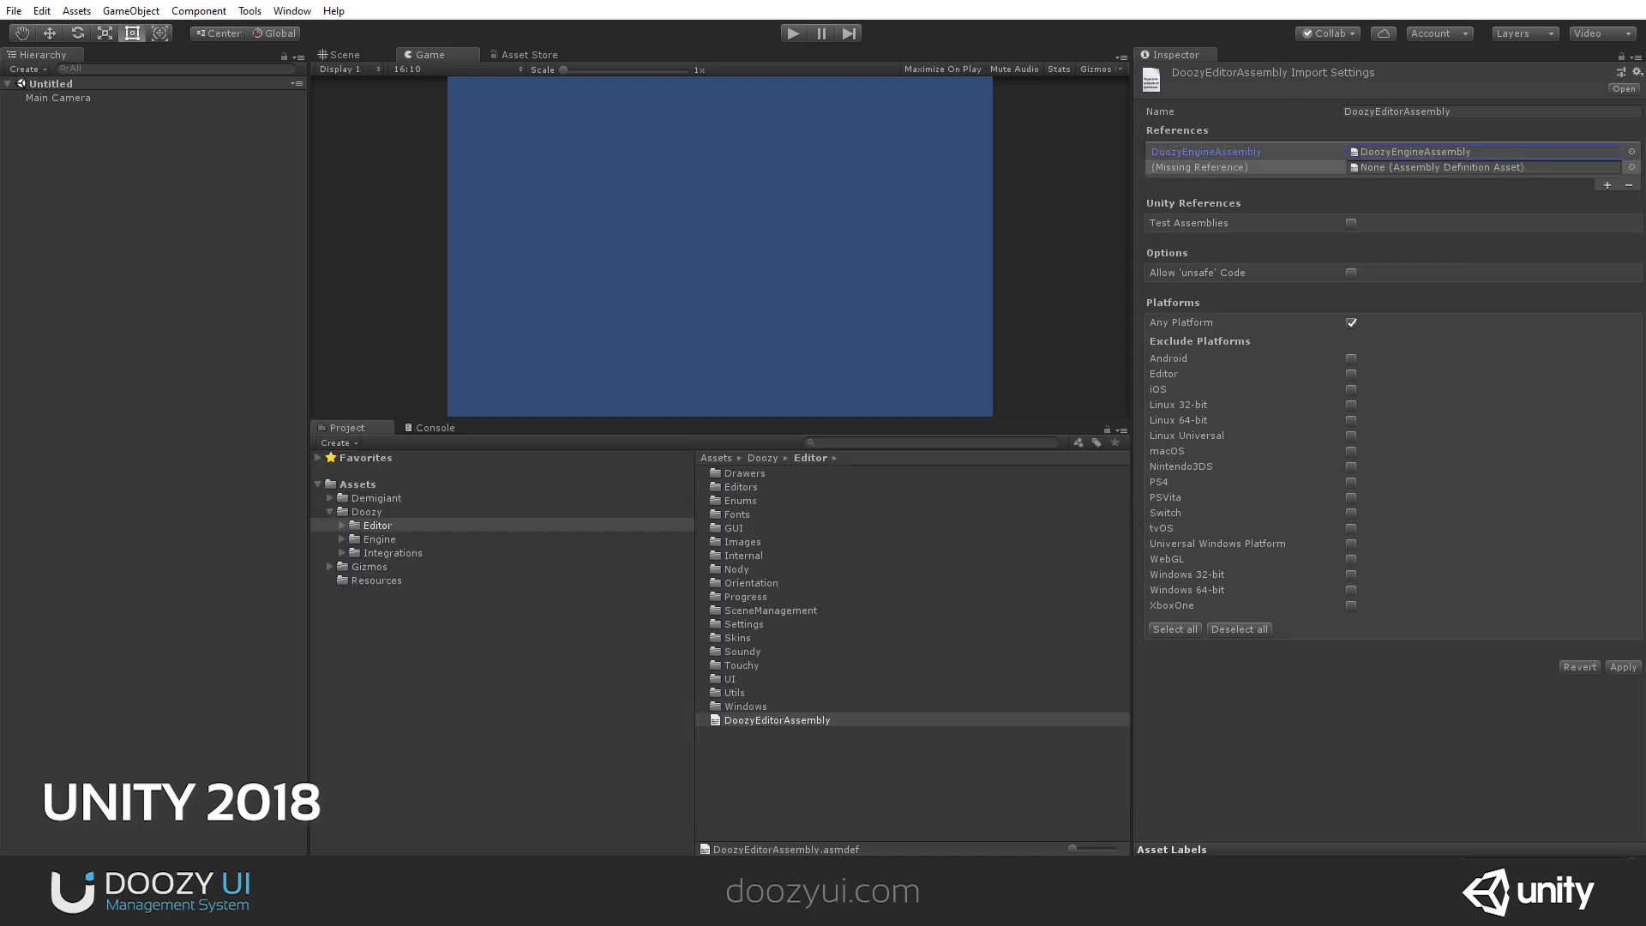
{"action": "left_click", "coordinate": [1631, 167]}
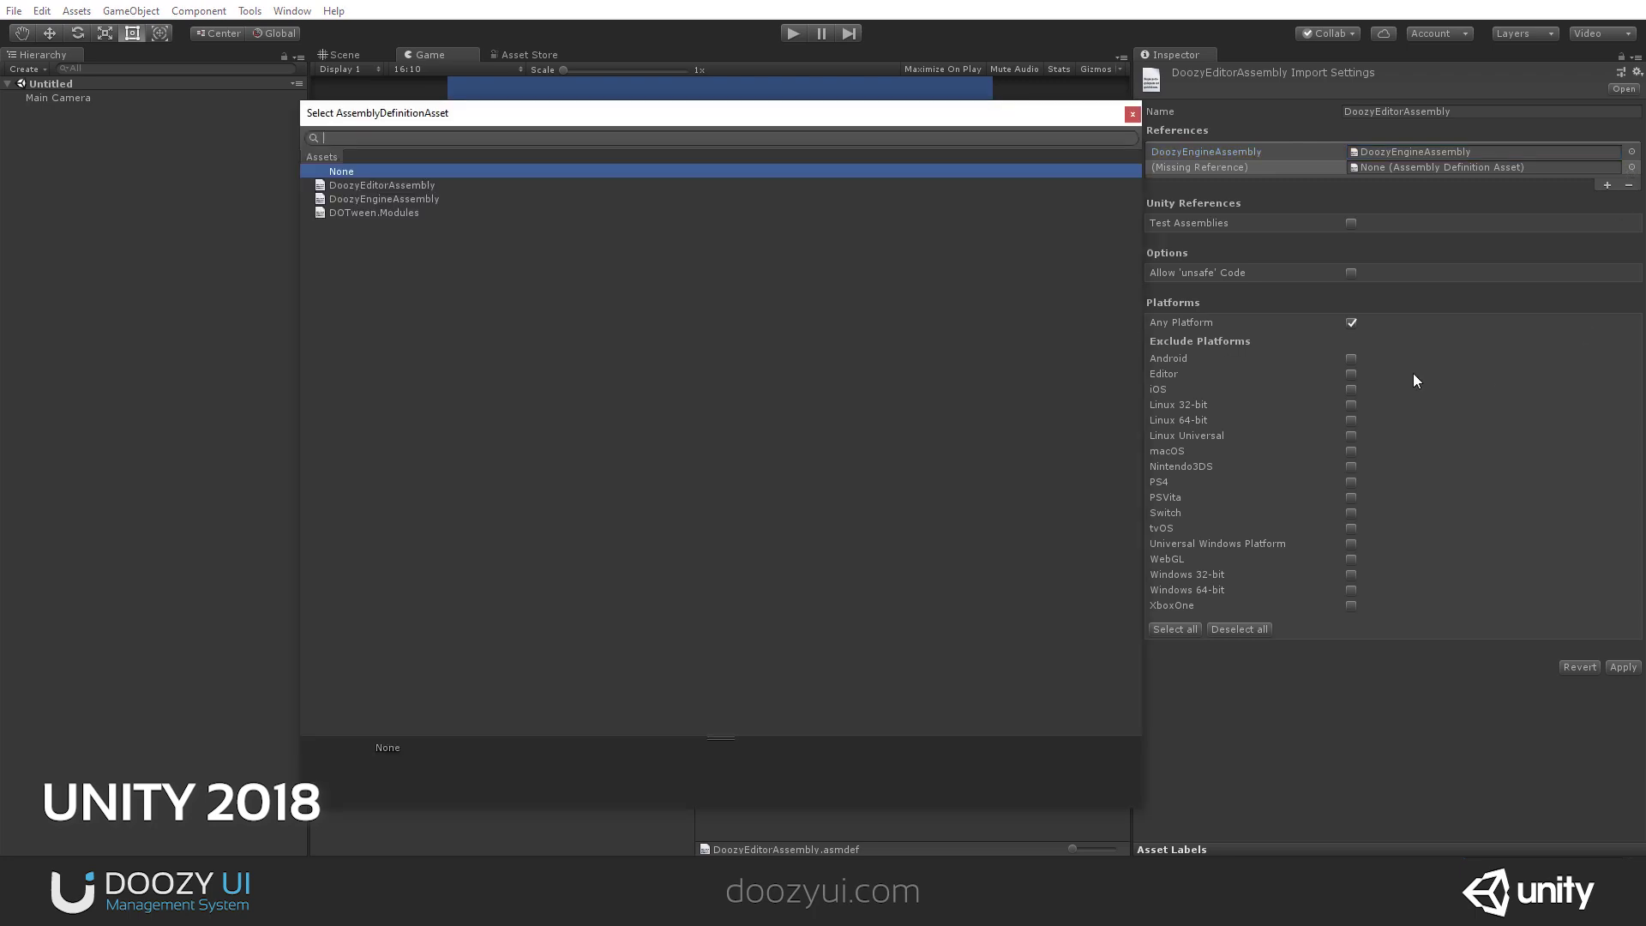
{"action": "double_click", "coordinate": [377, 213]}
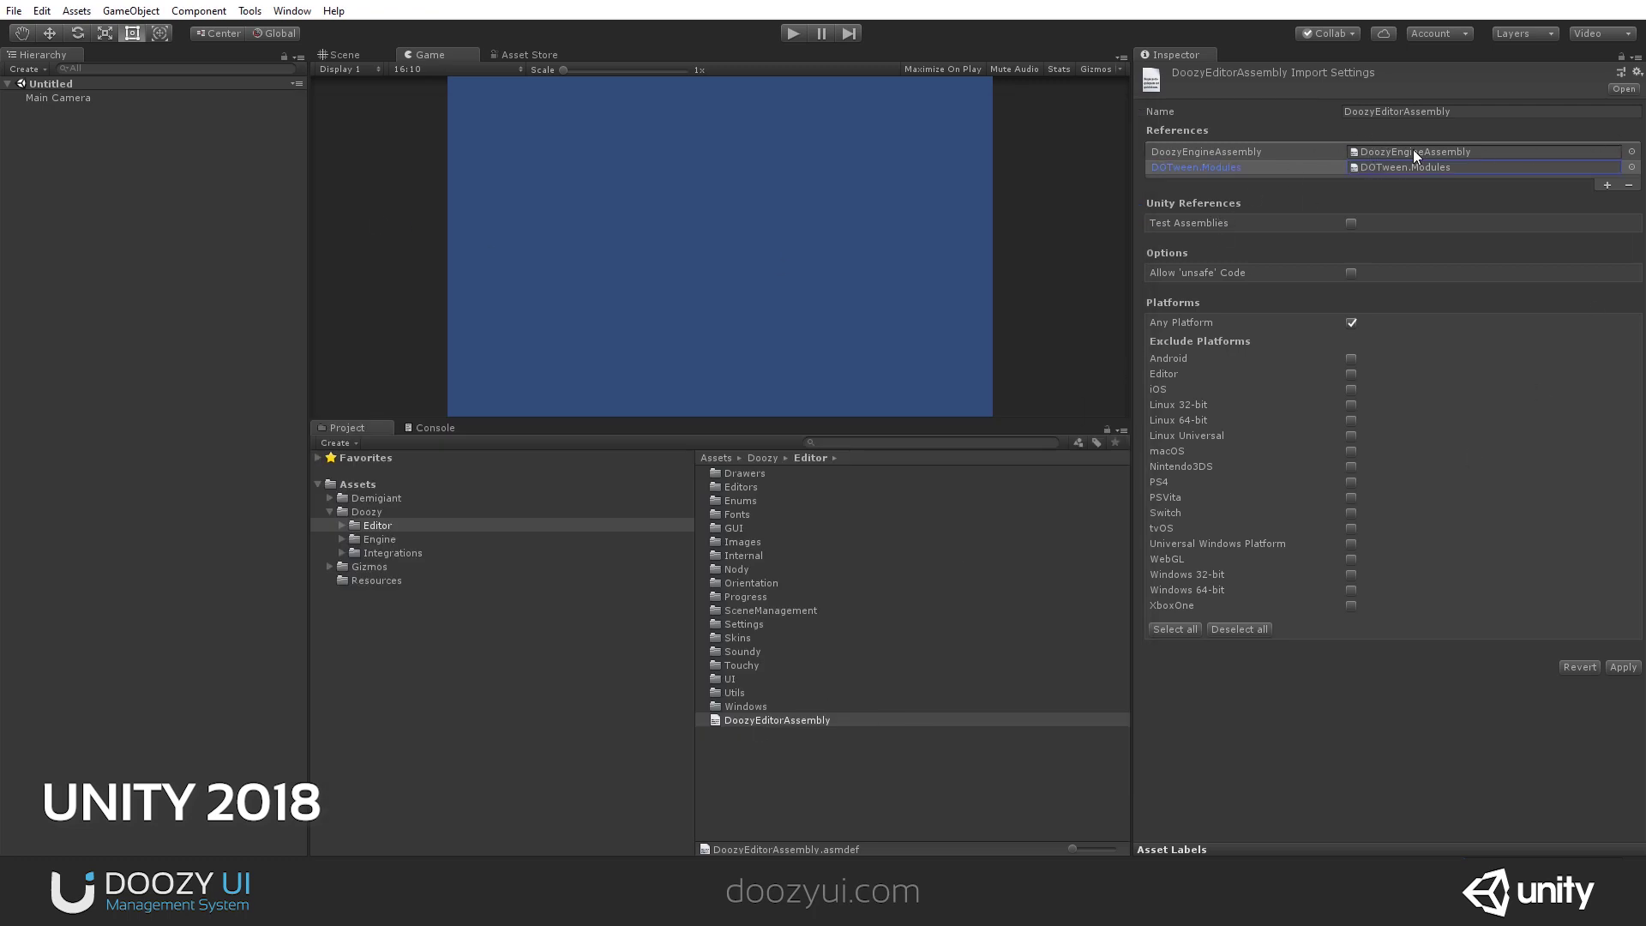
Apply the DoozyEditorAssembly references, check the console for errors, and return to the project files.
{"action": "left_click", "coordinate": [1622, 667]}
{"action": "left_click", "coordinate": [441, 428]}
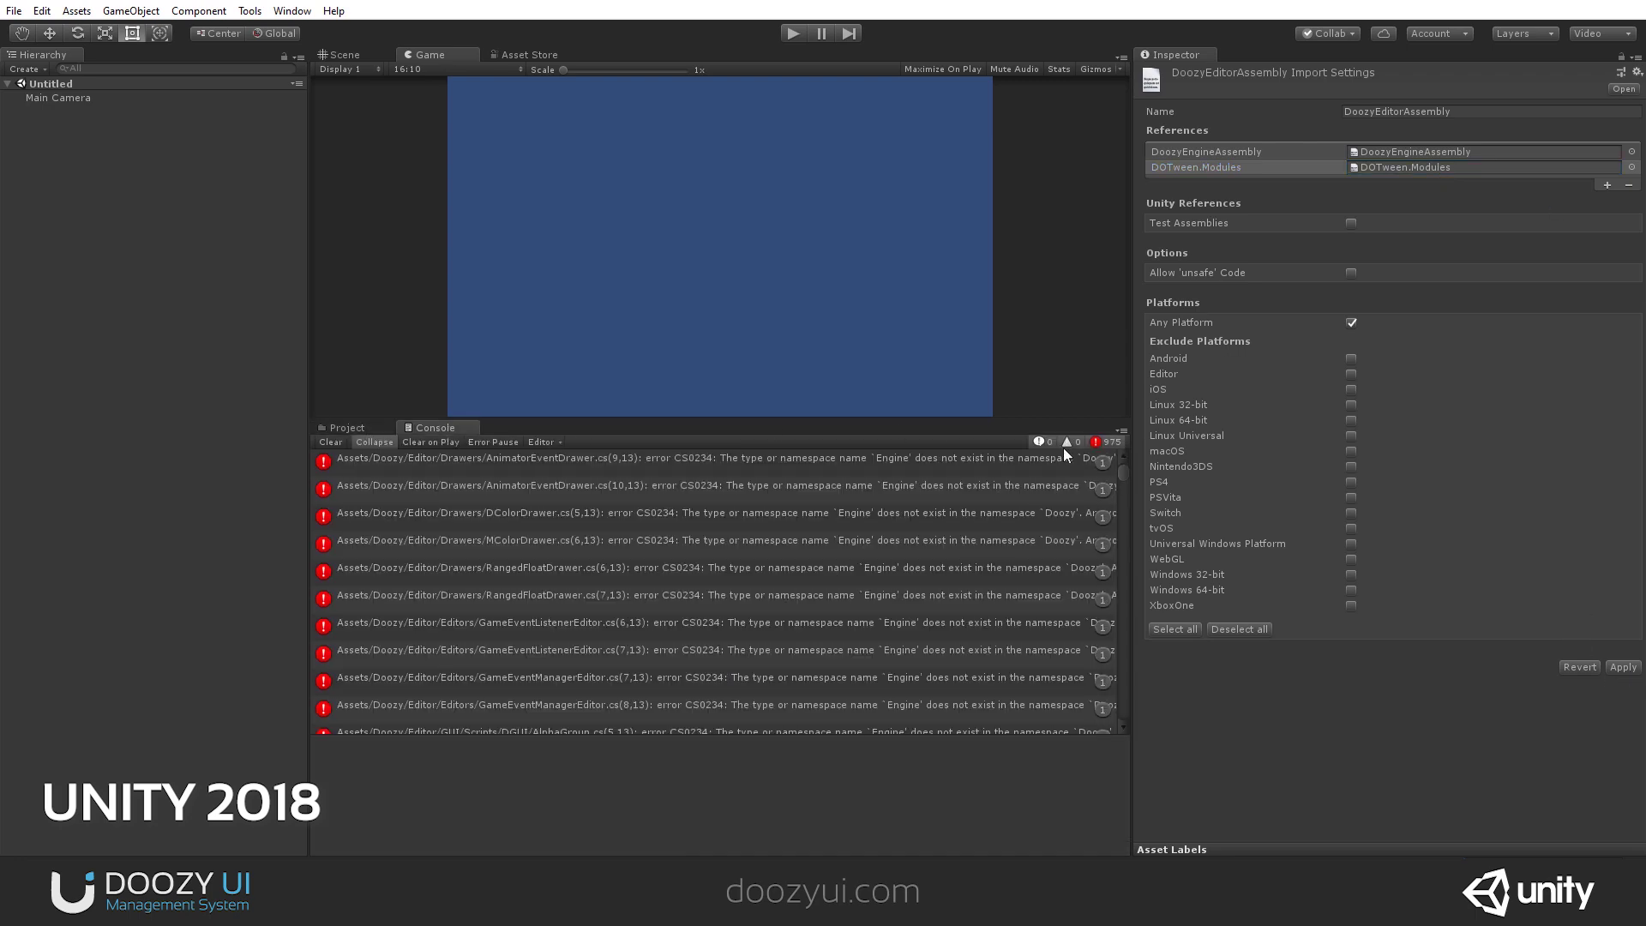
{"action": "left_click", "coordinate": [1623, 667]}
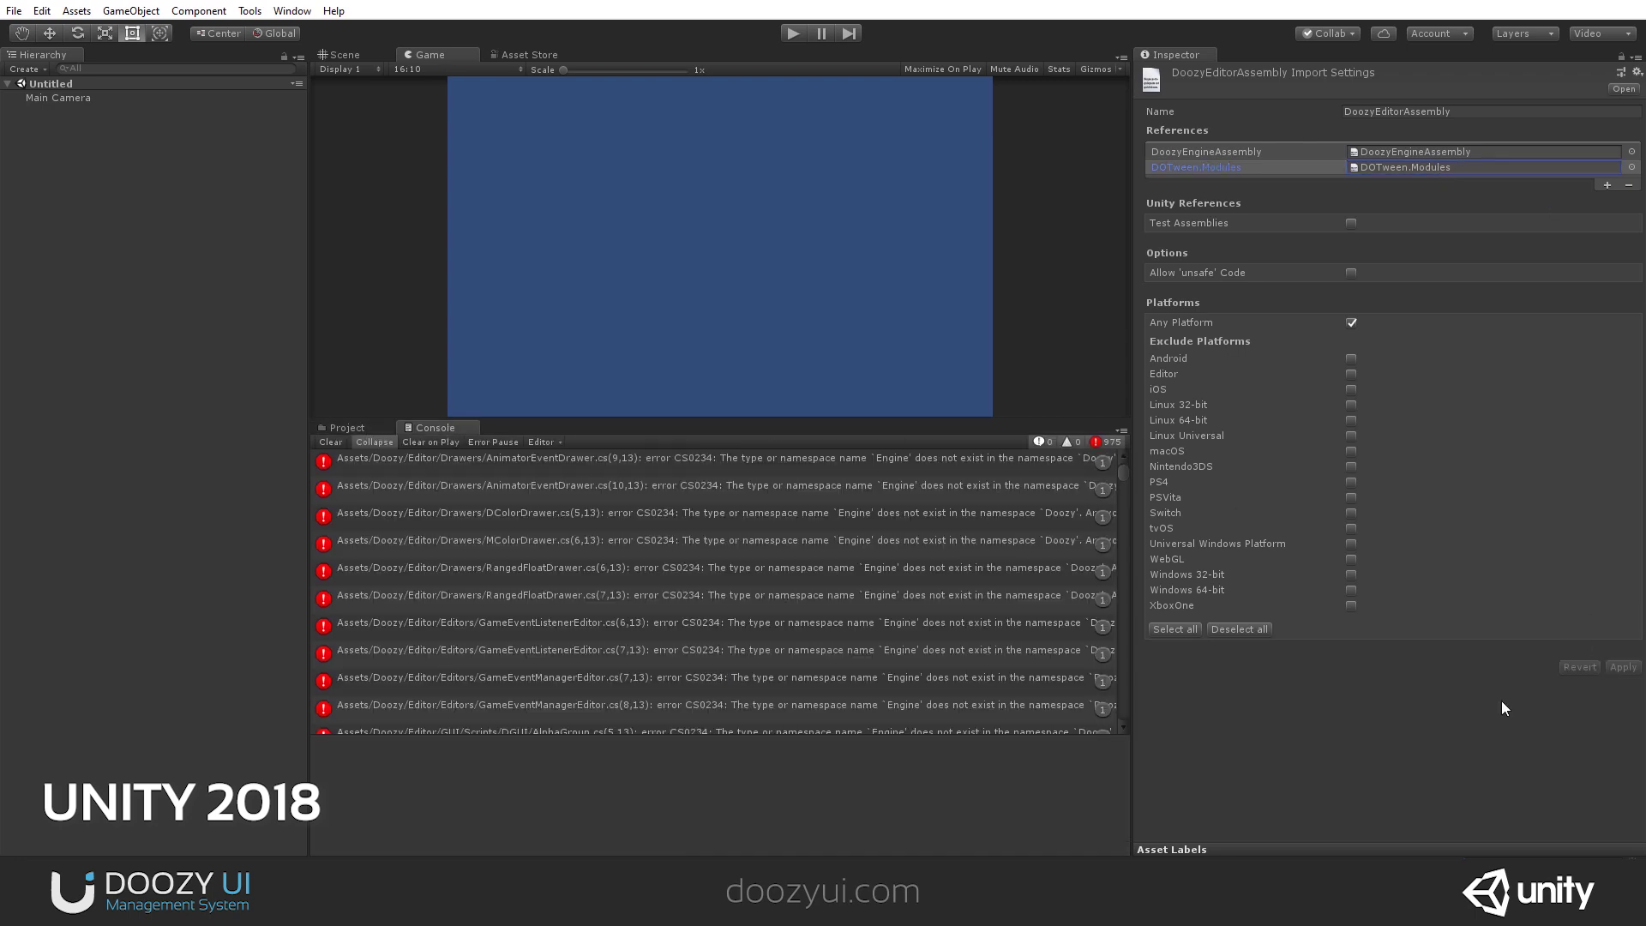
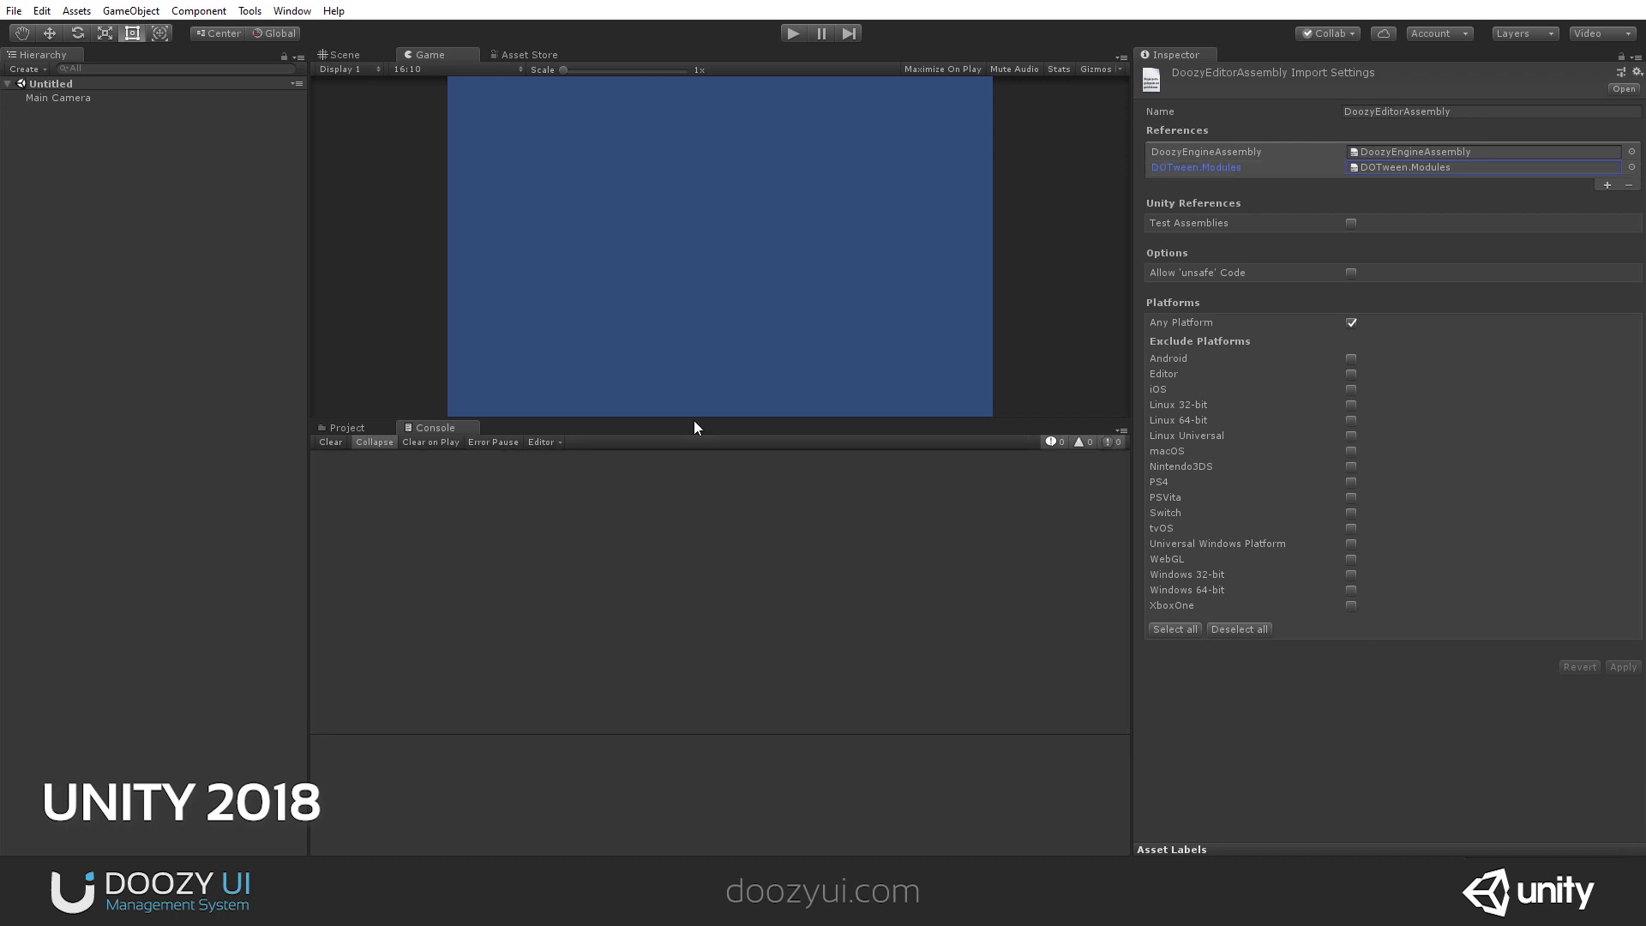
{"action": "left_click", "coordinate": [336, 427]}
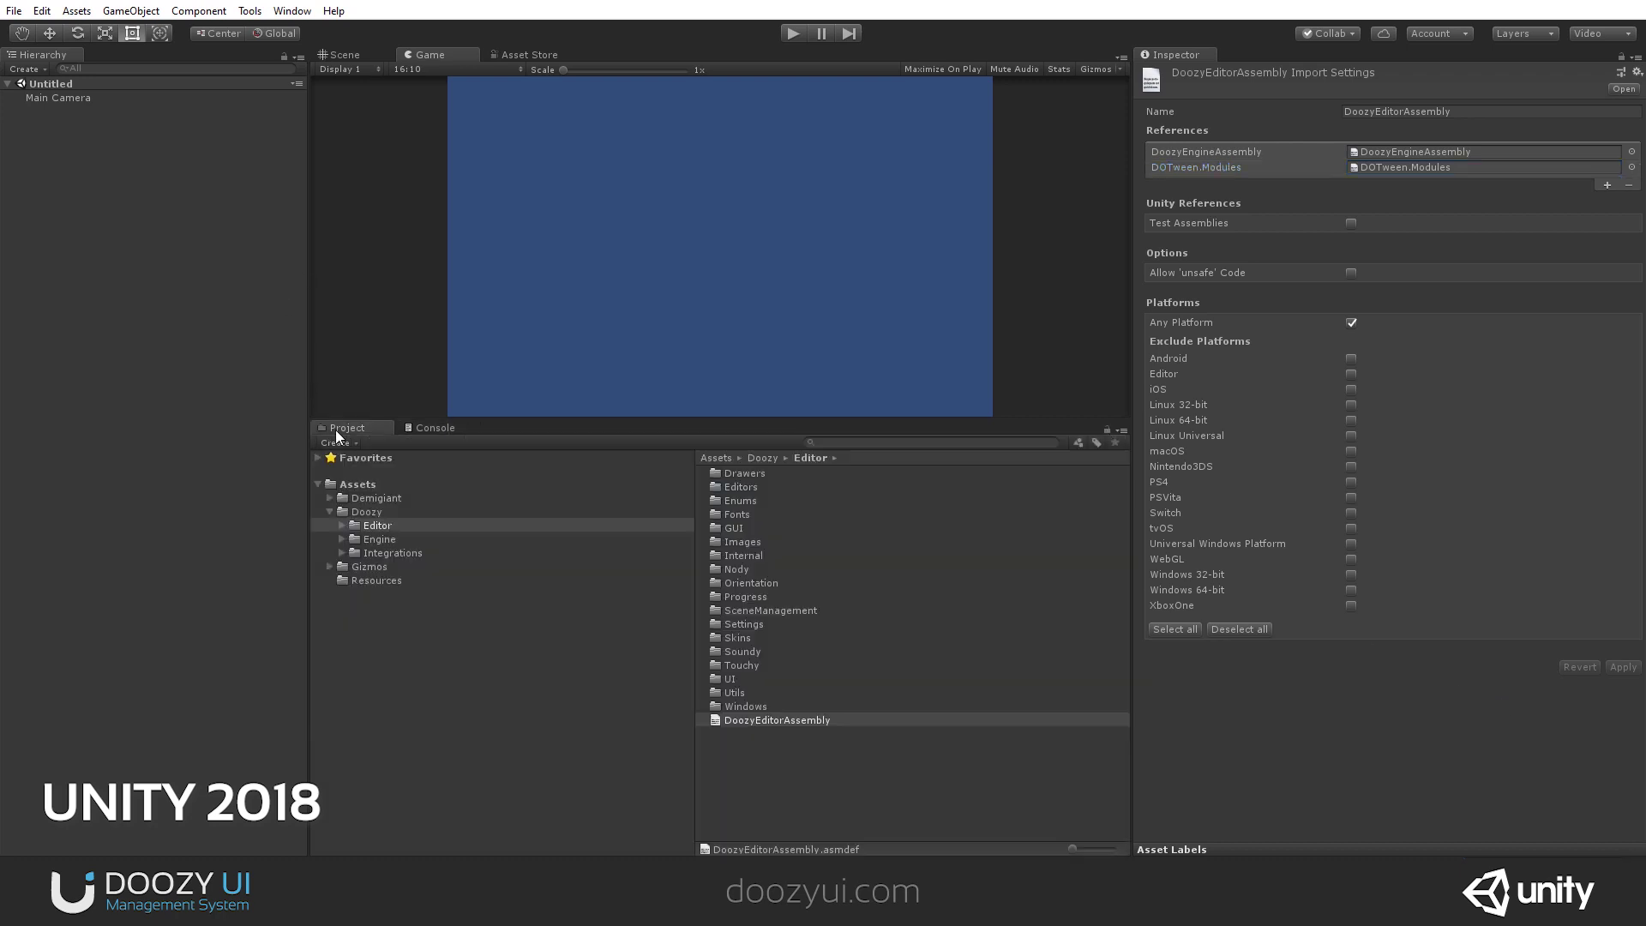
Open the Doozy Control Panel, check the status of the third-party integrations, and close it.
{"action": "left_click", "coordinate": [249, 11]}
{"action": "mouse_move", "coordinate": [270, 31]}
{"action": "left_click", "coordinate": [442, 34]}
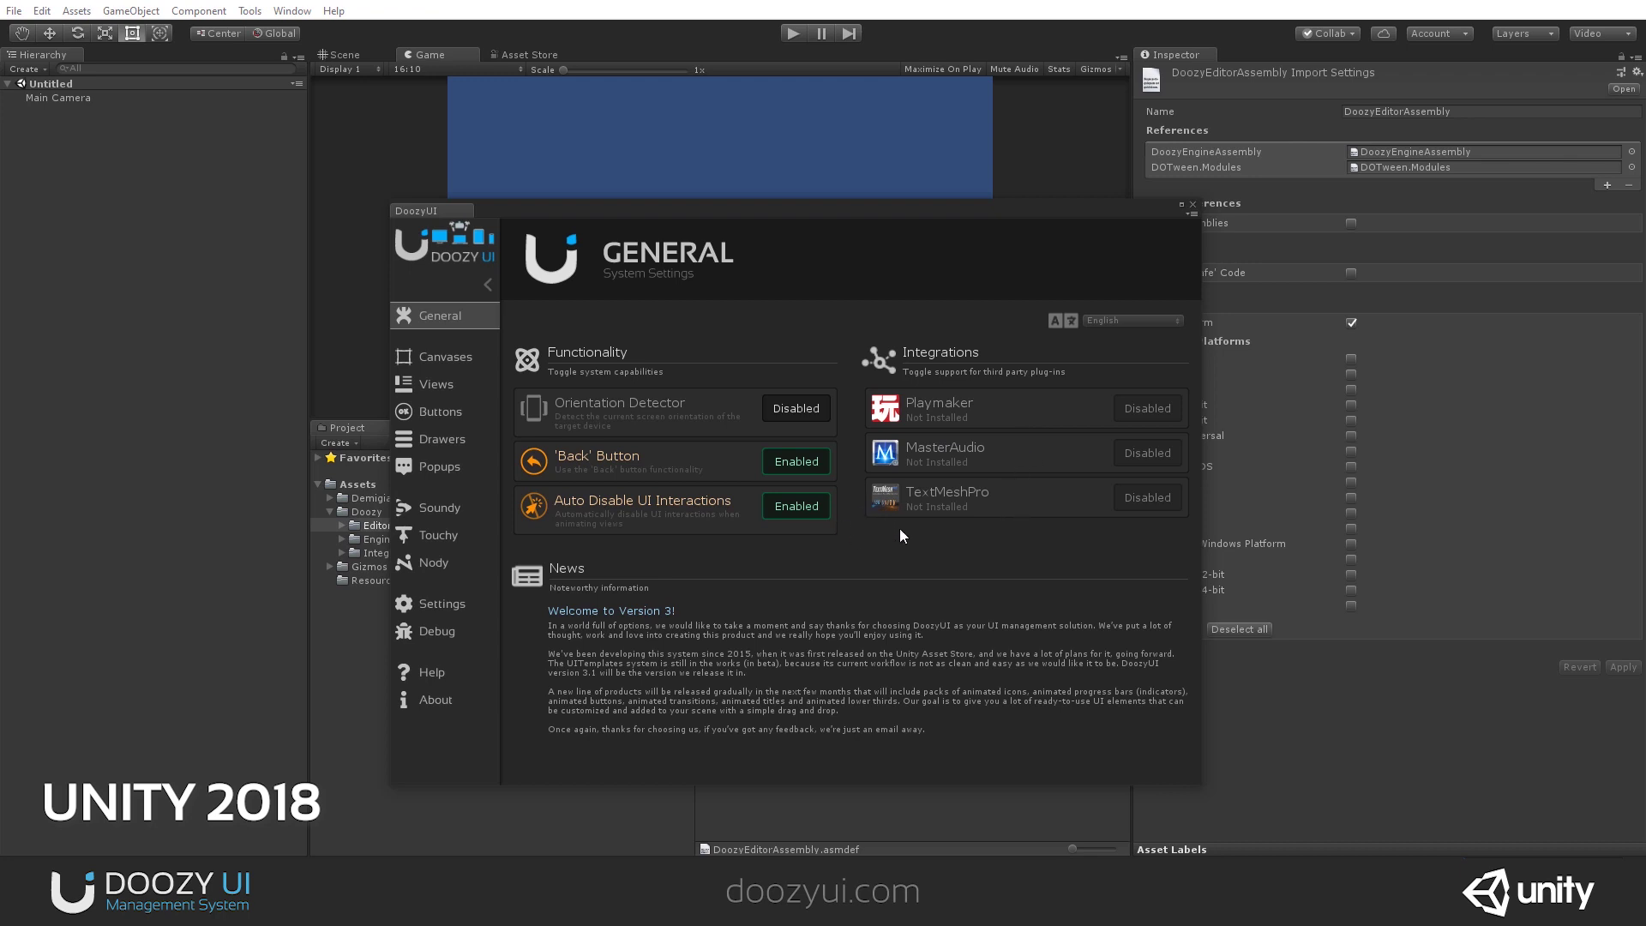
{"action": "left_click", "coordinate": [1192, 204]}
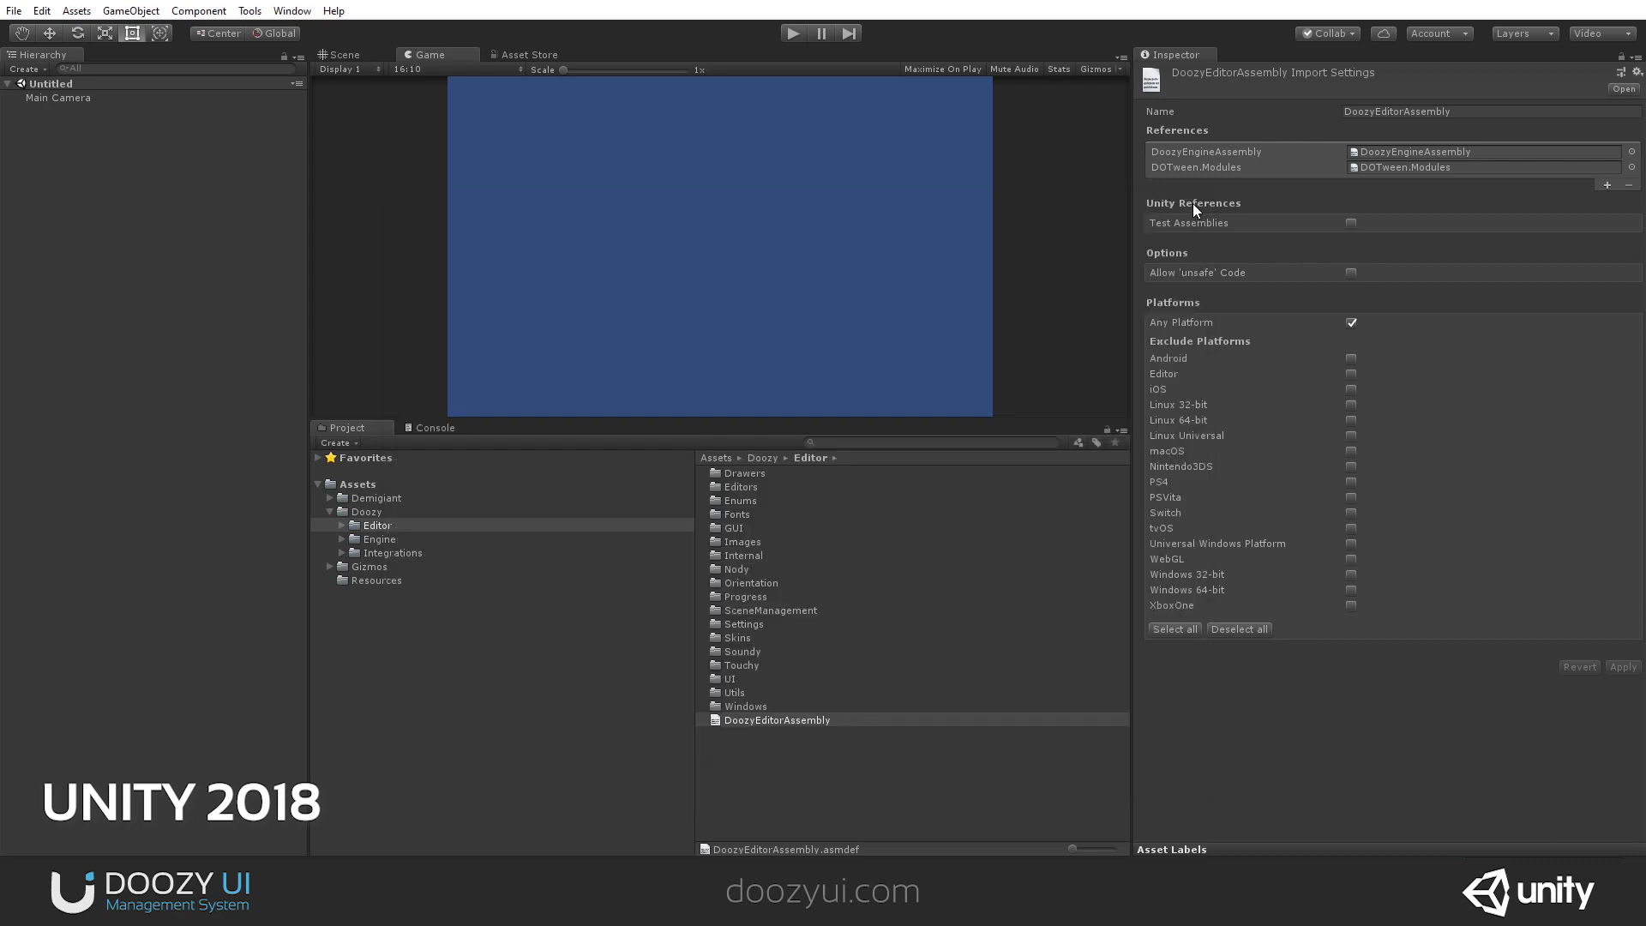
Install the TextMesh Pro 1.3.0 package through the Package Manager and close the package window.
{"action": "left_click", "coordinate": [330, 511]}
{"action": "left_click", "coordinate": [291, 10]}
{"action": "mouse_move", "coordinate": [257, 12]}
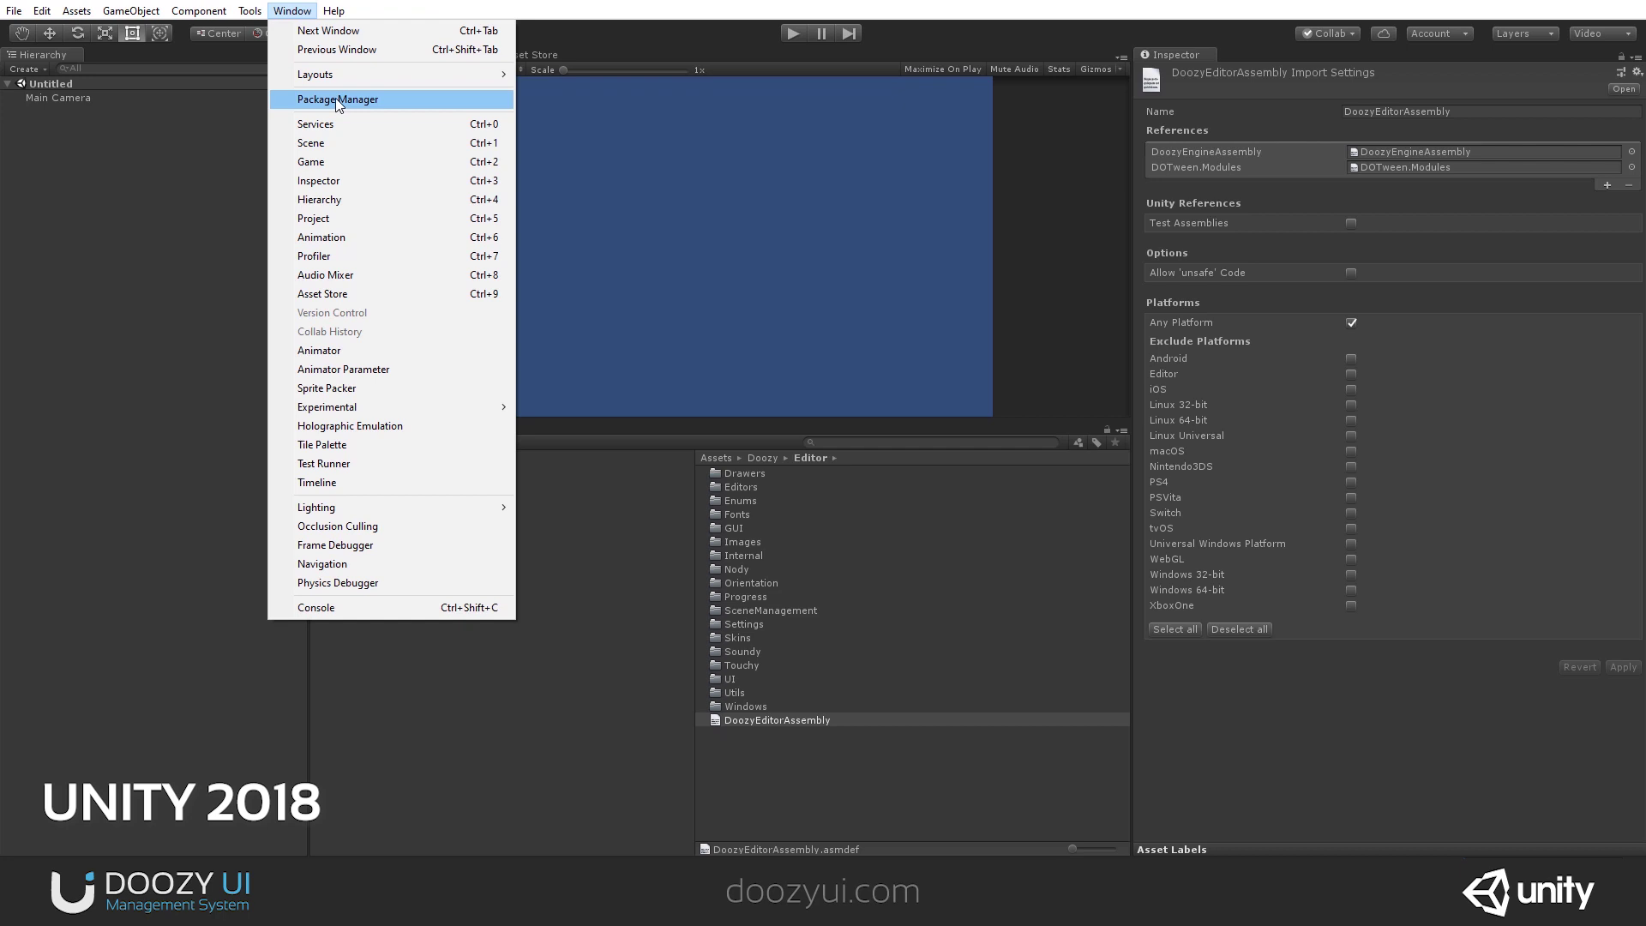
{"action": "left_click", "coordinate": [336, 98]}
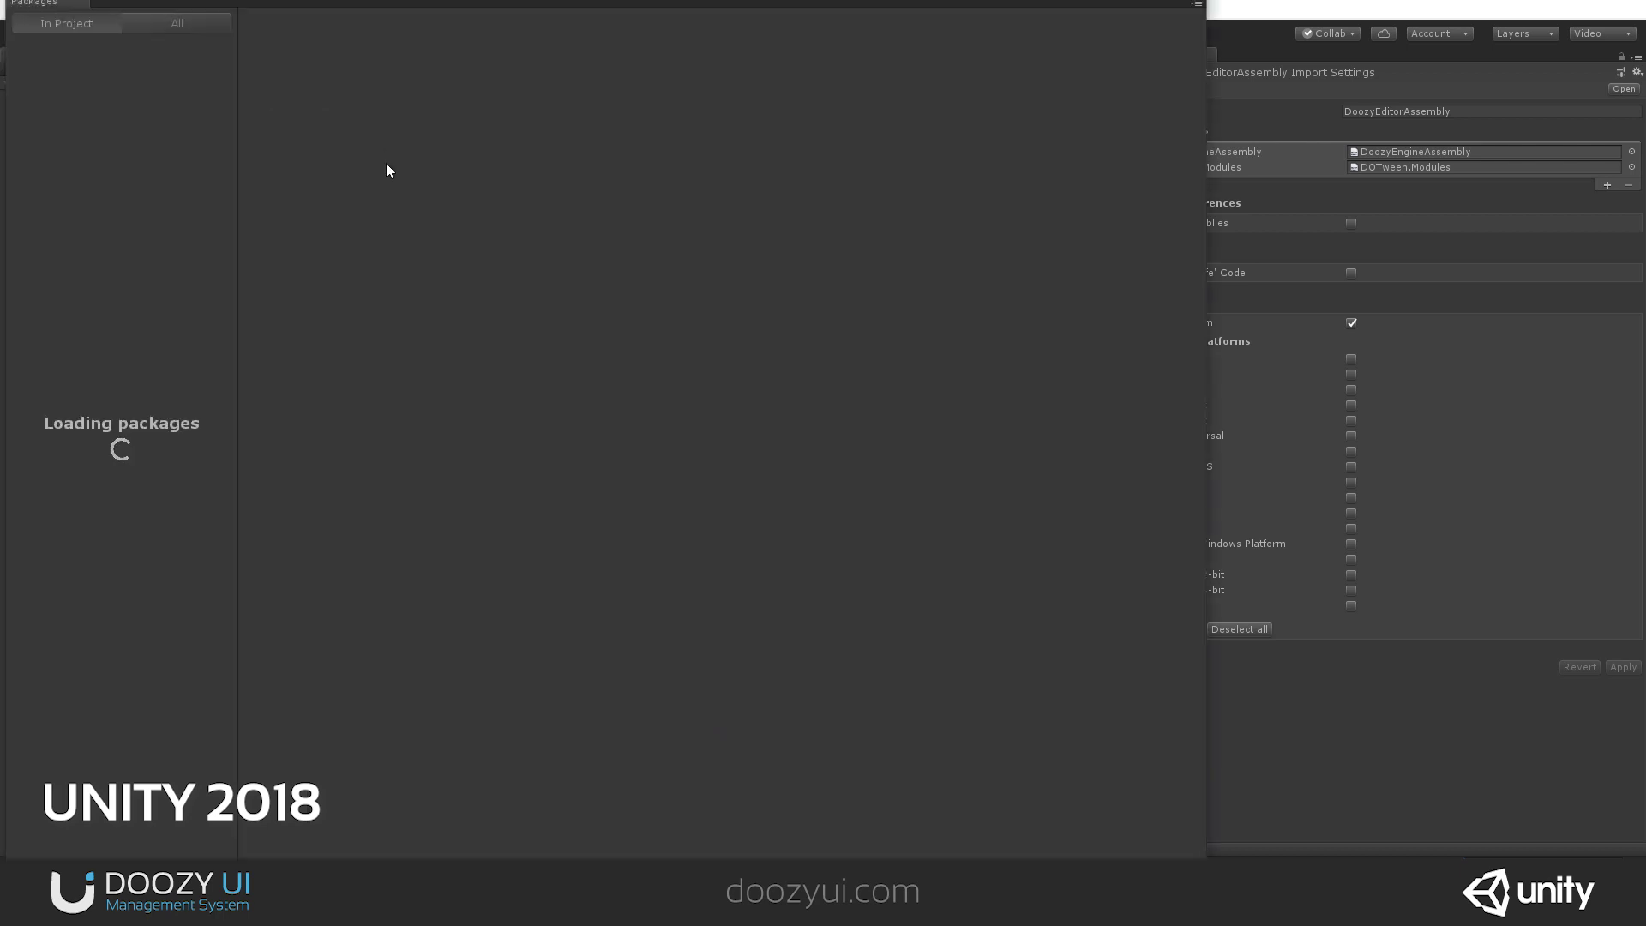
{"action": "left_click", "coordinate": [180, 26]}
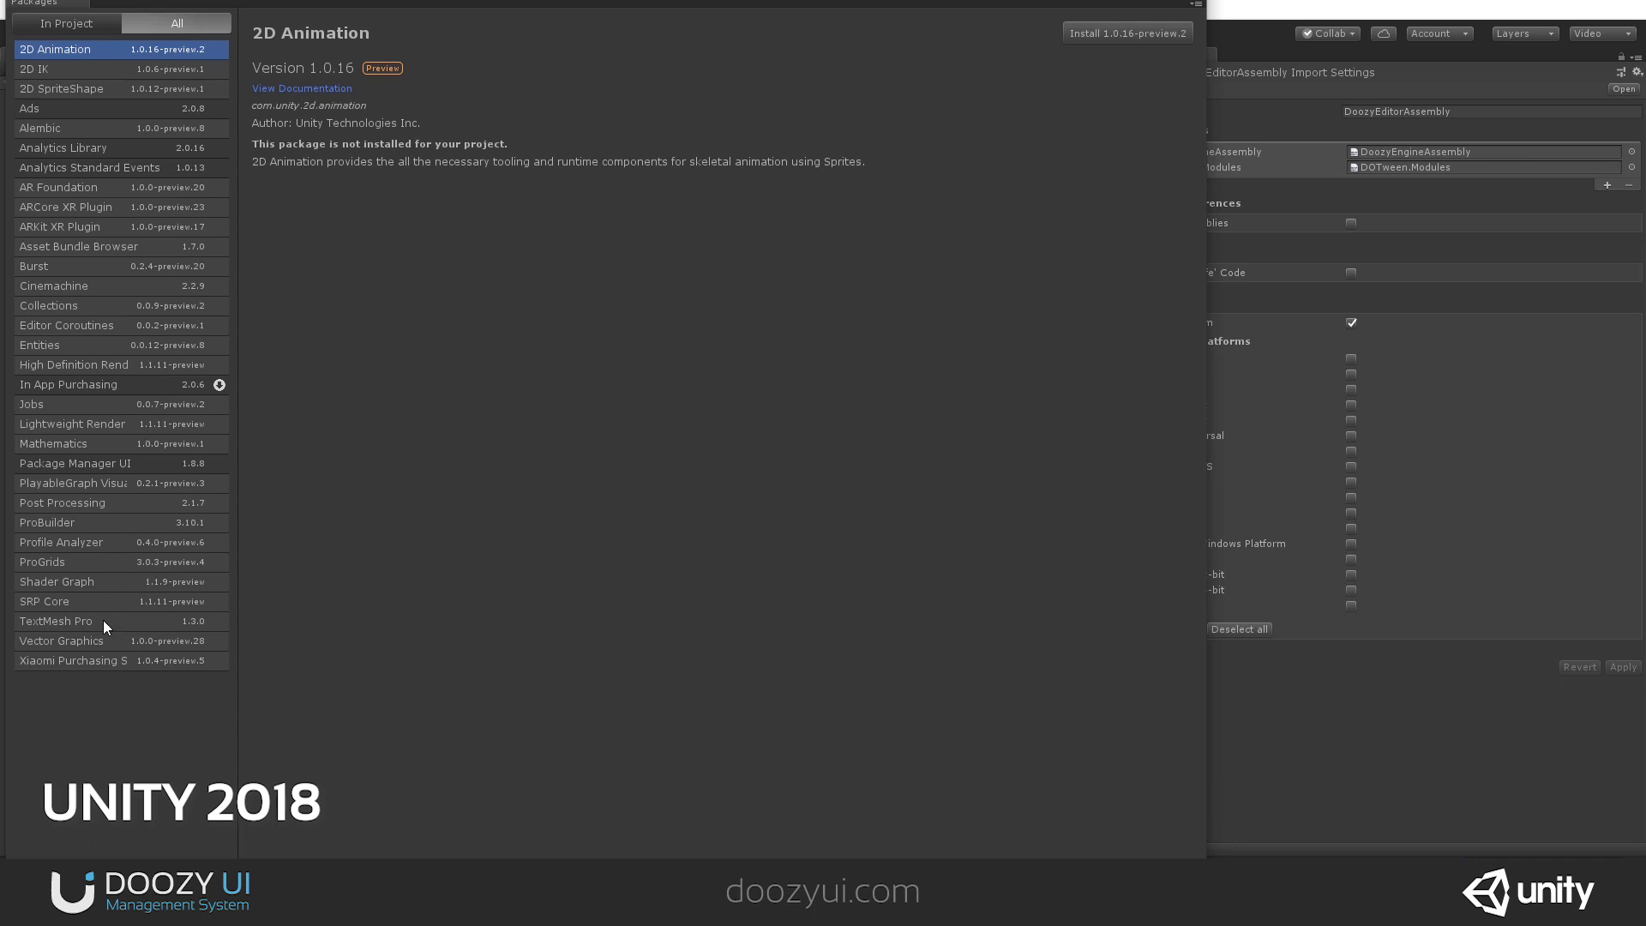
{"action": "left_click", "coordinate": [98, 625]}
{"action": "left_click", "coordinate": [1140, 34]}
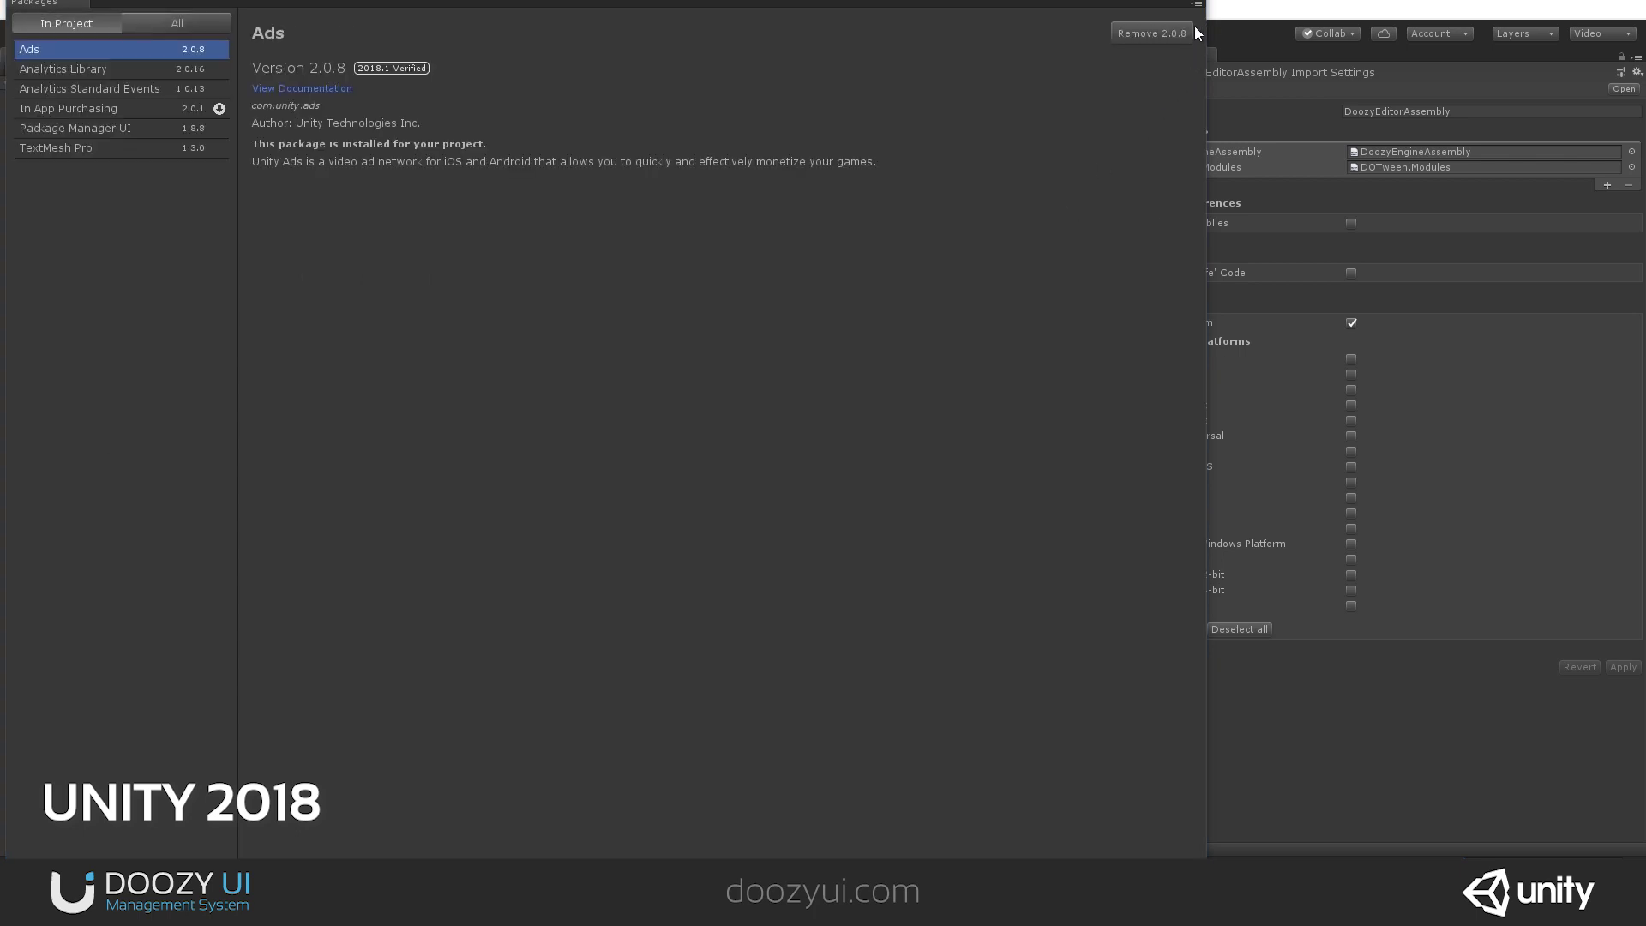
{"action": "left_click", "coordinate": [1201, 8]}
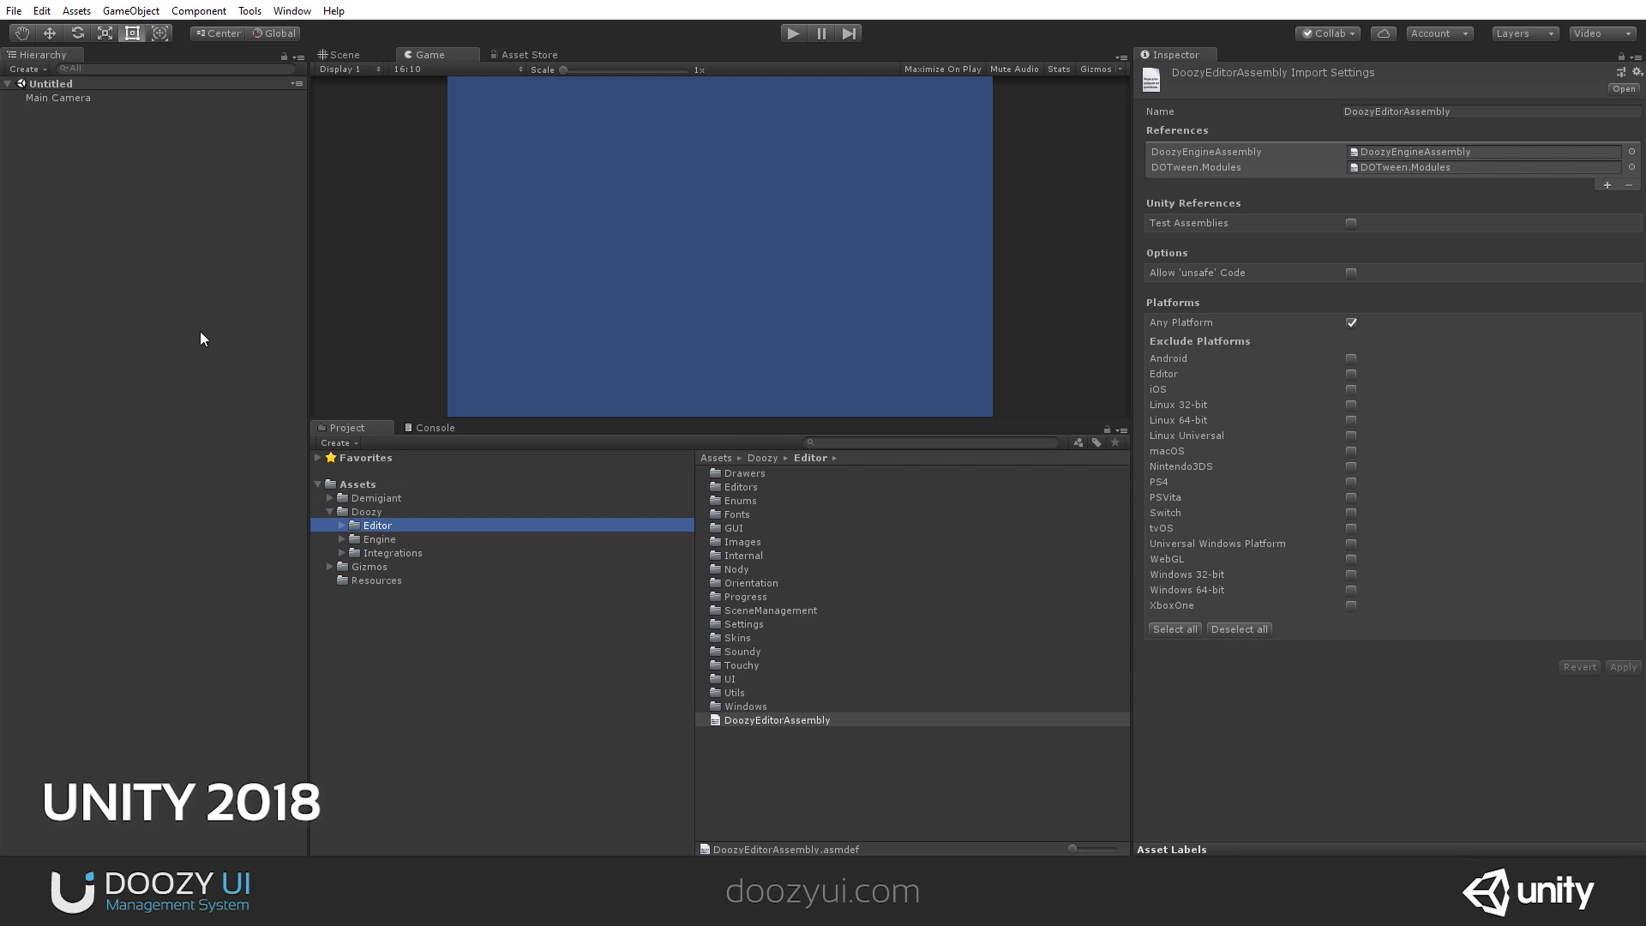
Enable the TextMeshPro integration in the Doozy Control Panel for all build target groups and close the panel.
{"action": "left_click", "coordinate": [250, 10]}
{"action": "mouse_move", "coordinate": [249, 31]}
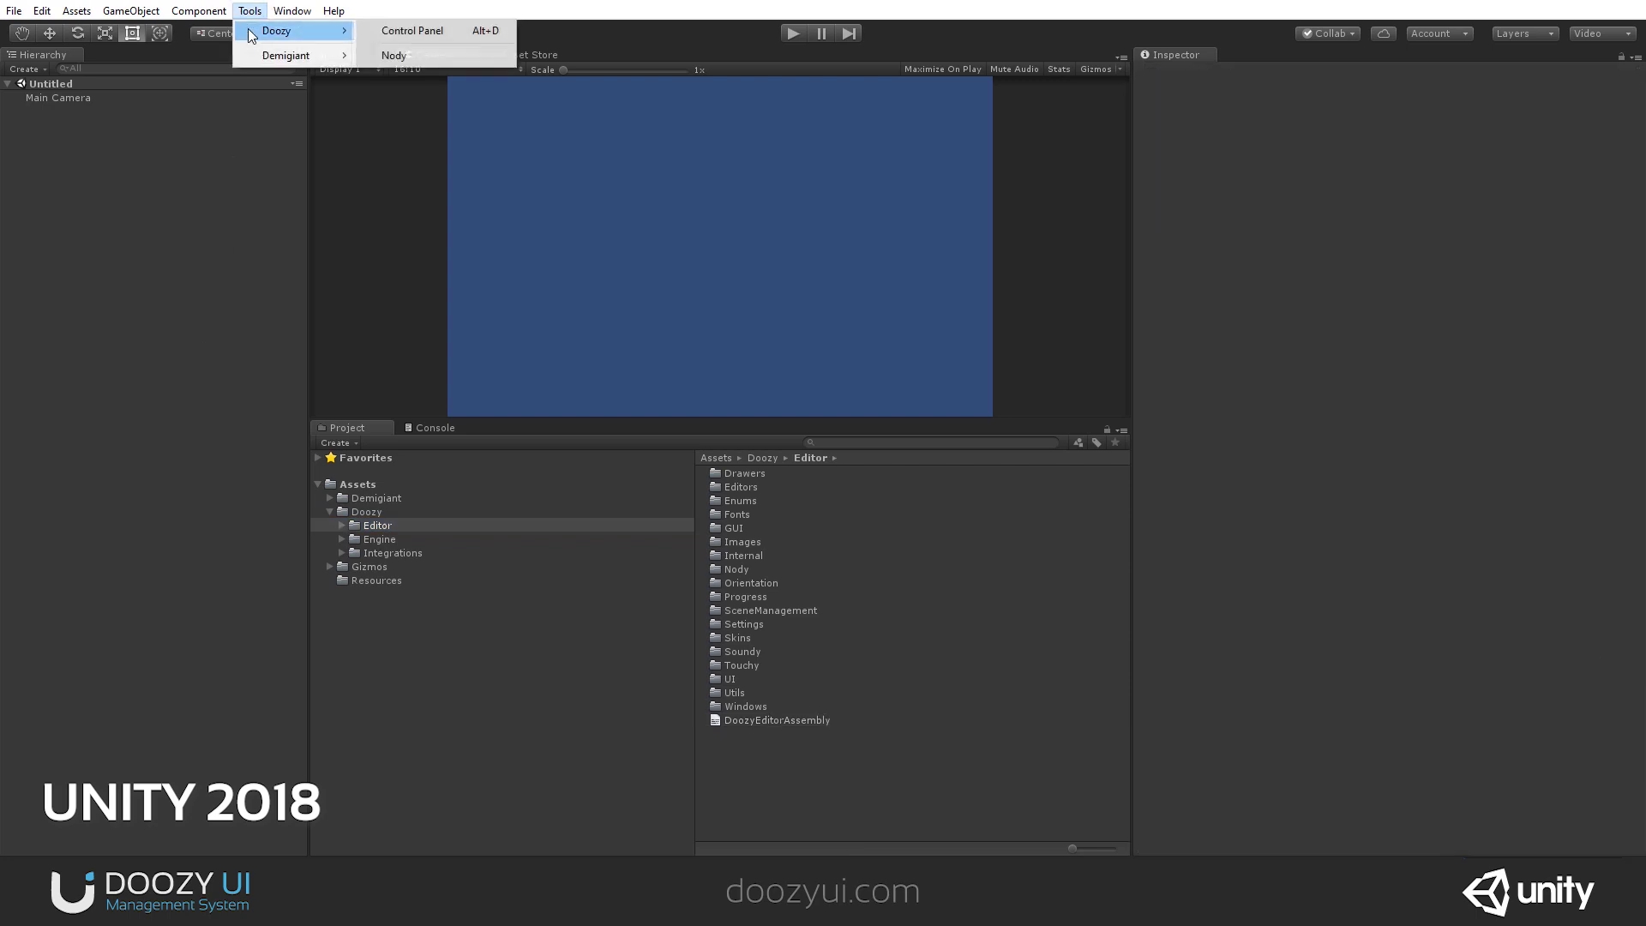
{"action": "left_click", "coordinate": [412, 31]}
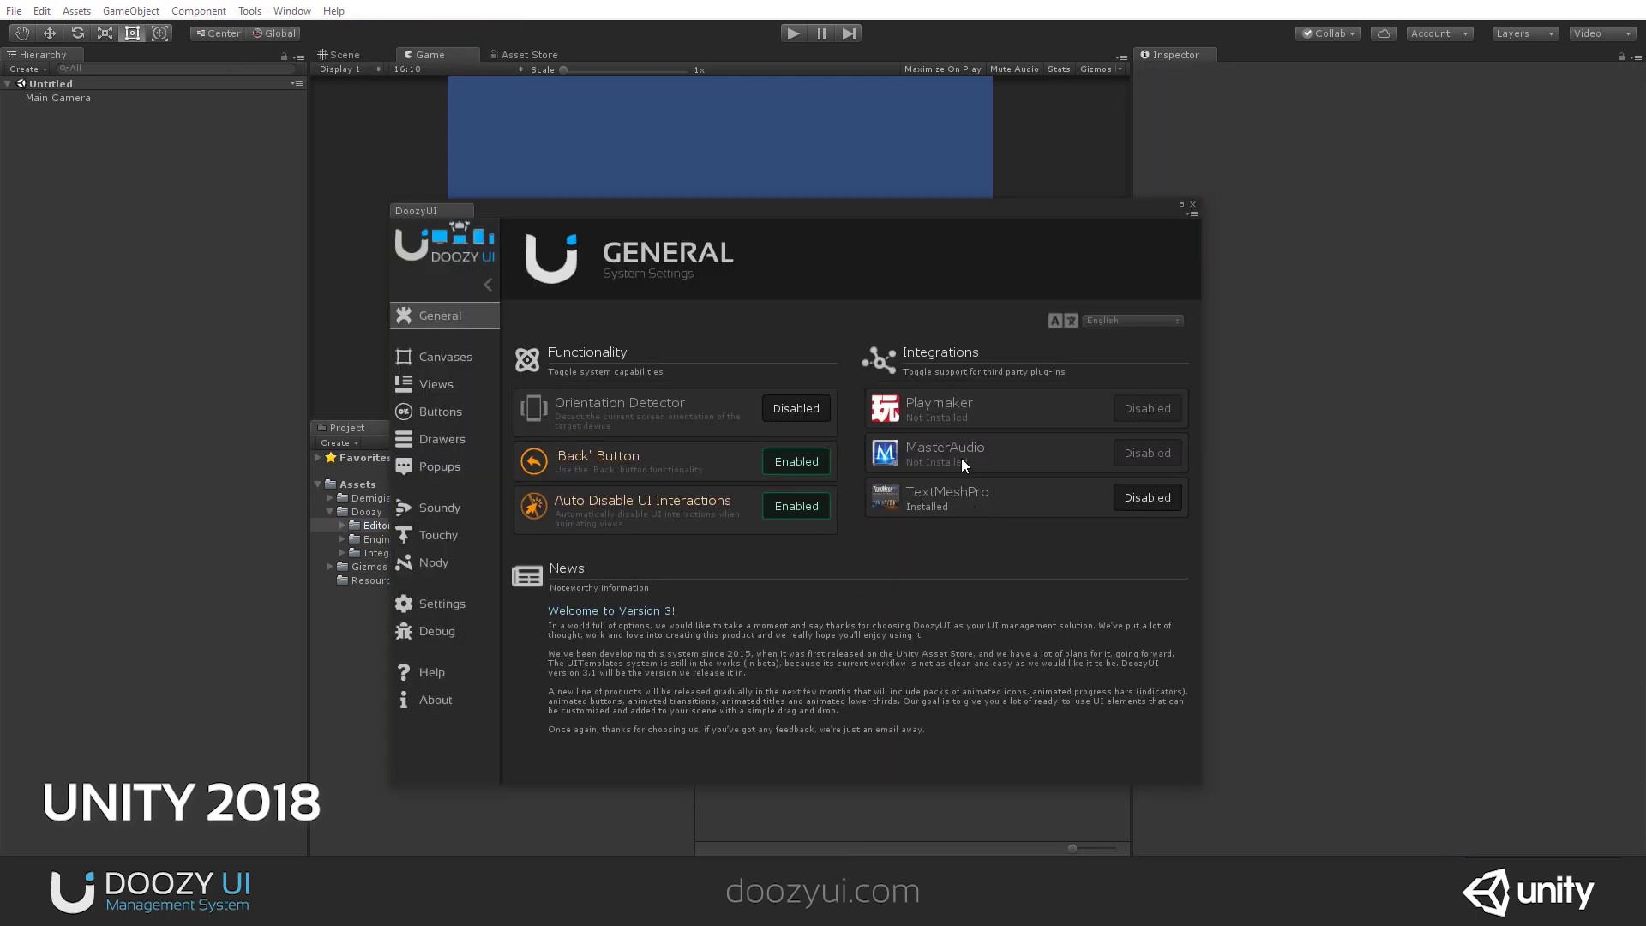
{"action": "left_click", "coordinate": [1152, 498]}
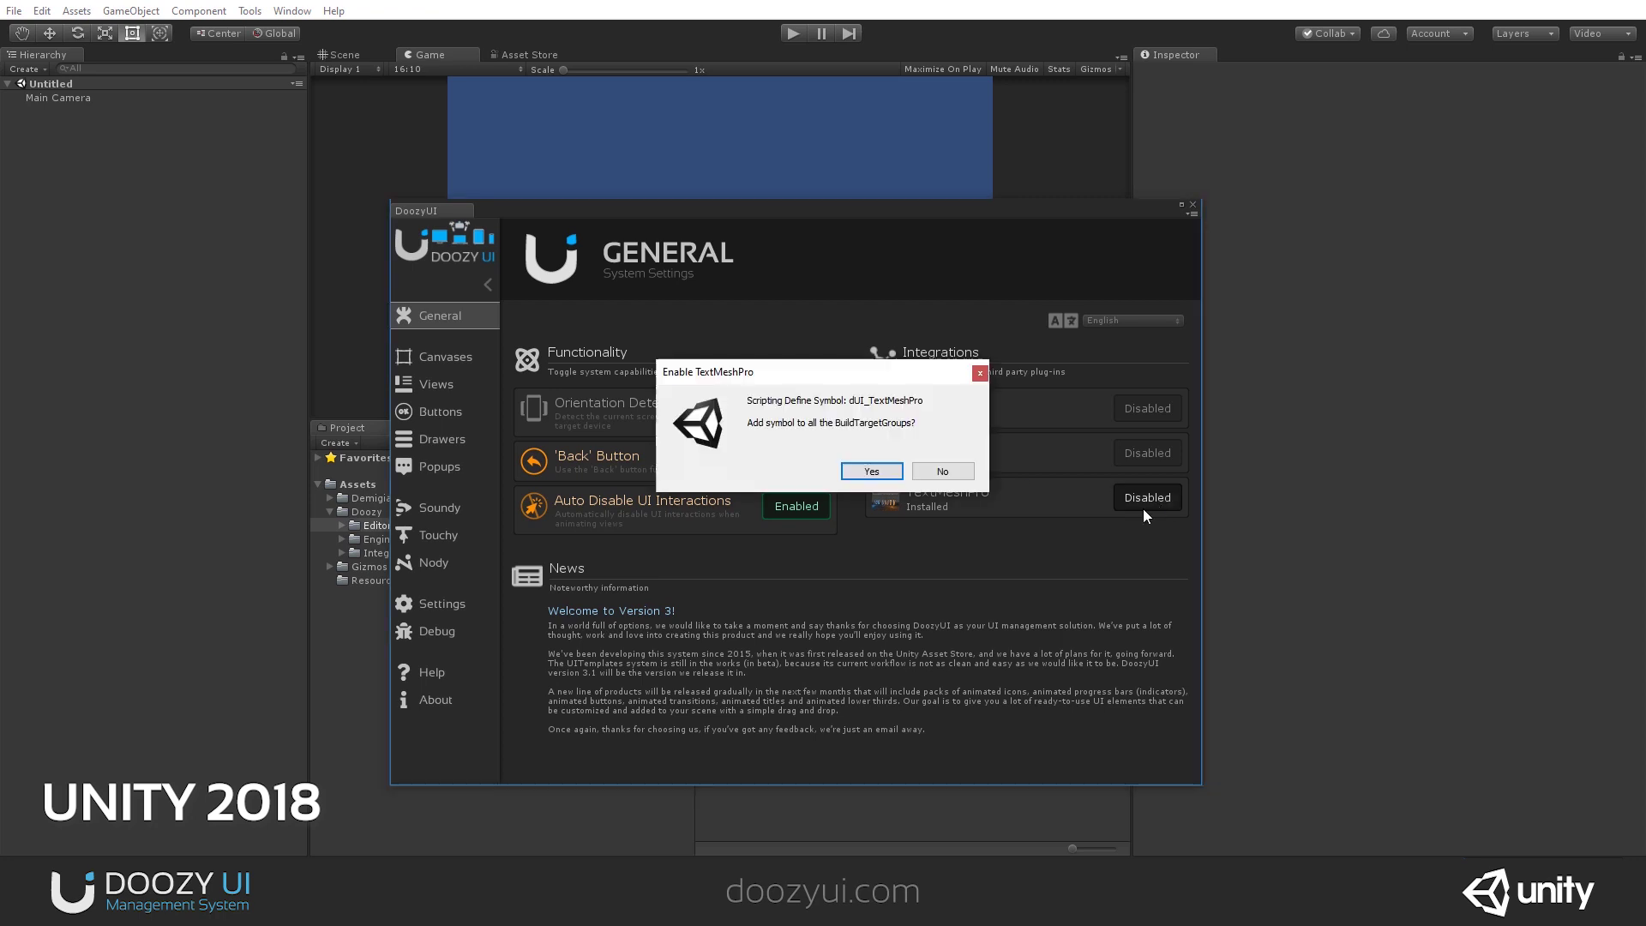
{"action": "left_click", "coordinate": [871, 476]}
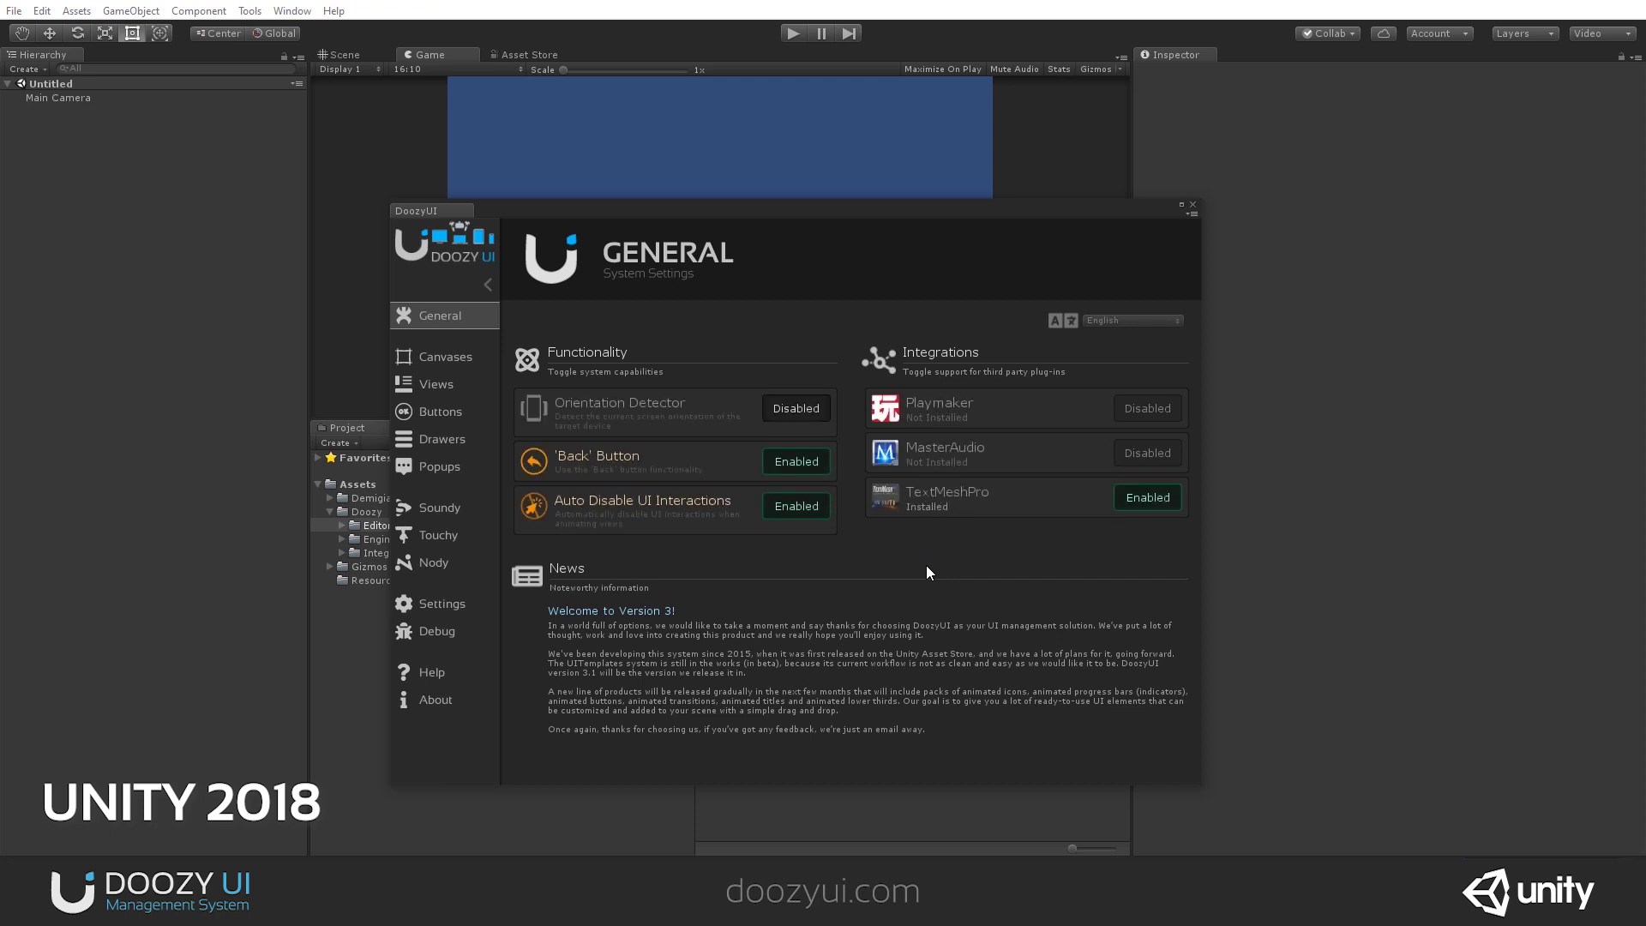
{"action": "left_click", "coordinate": [1192, 206]}
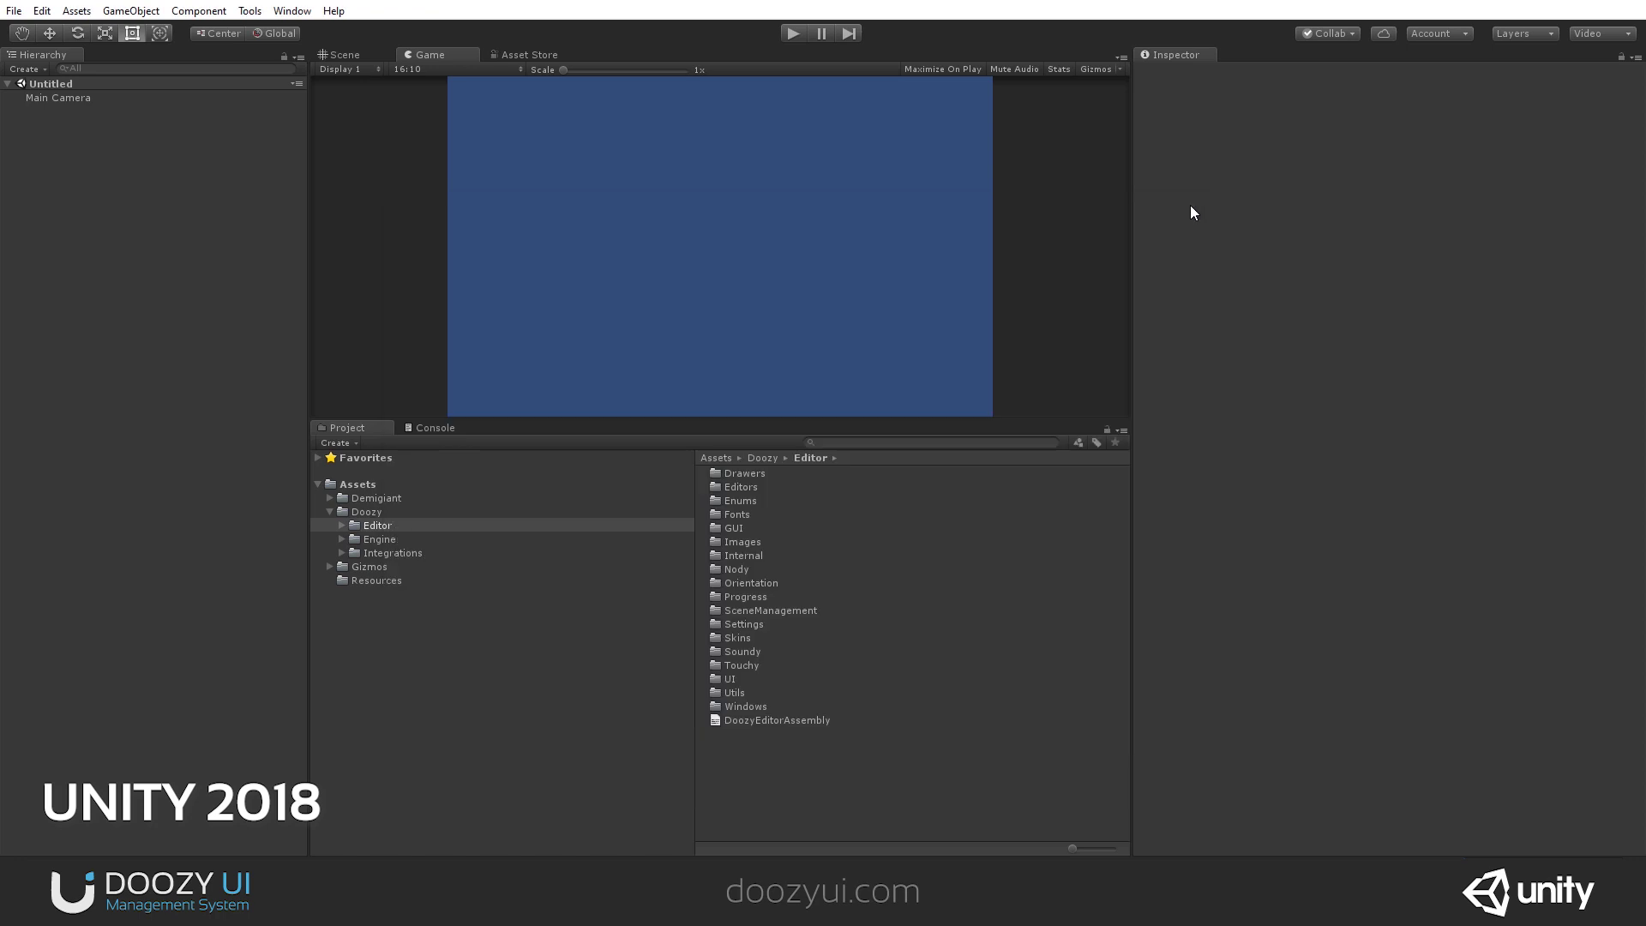
Select DoozyEngineAssembly in the Doozy Engine folder, check the console for errors, and return to the project files.
{"action": "left_click", "coordinate": [330, 512]}
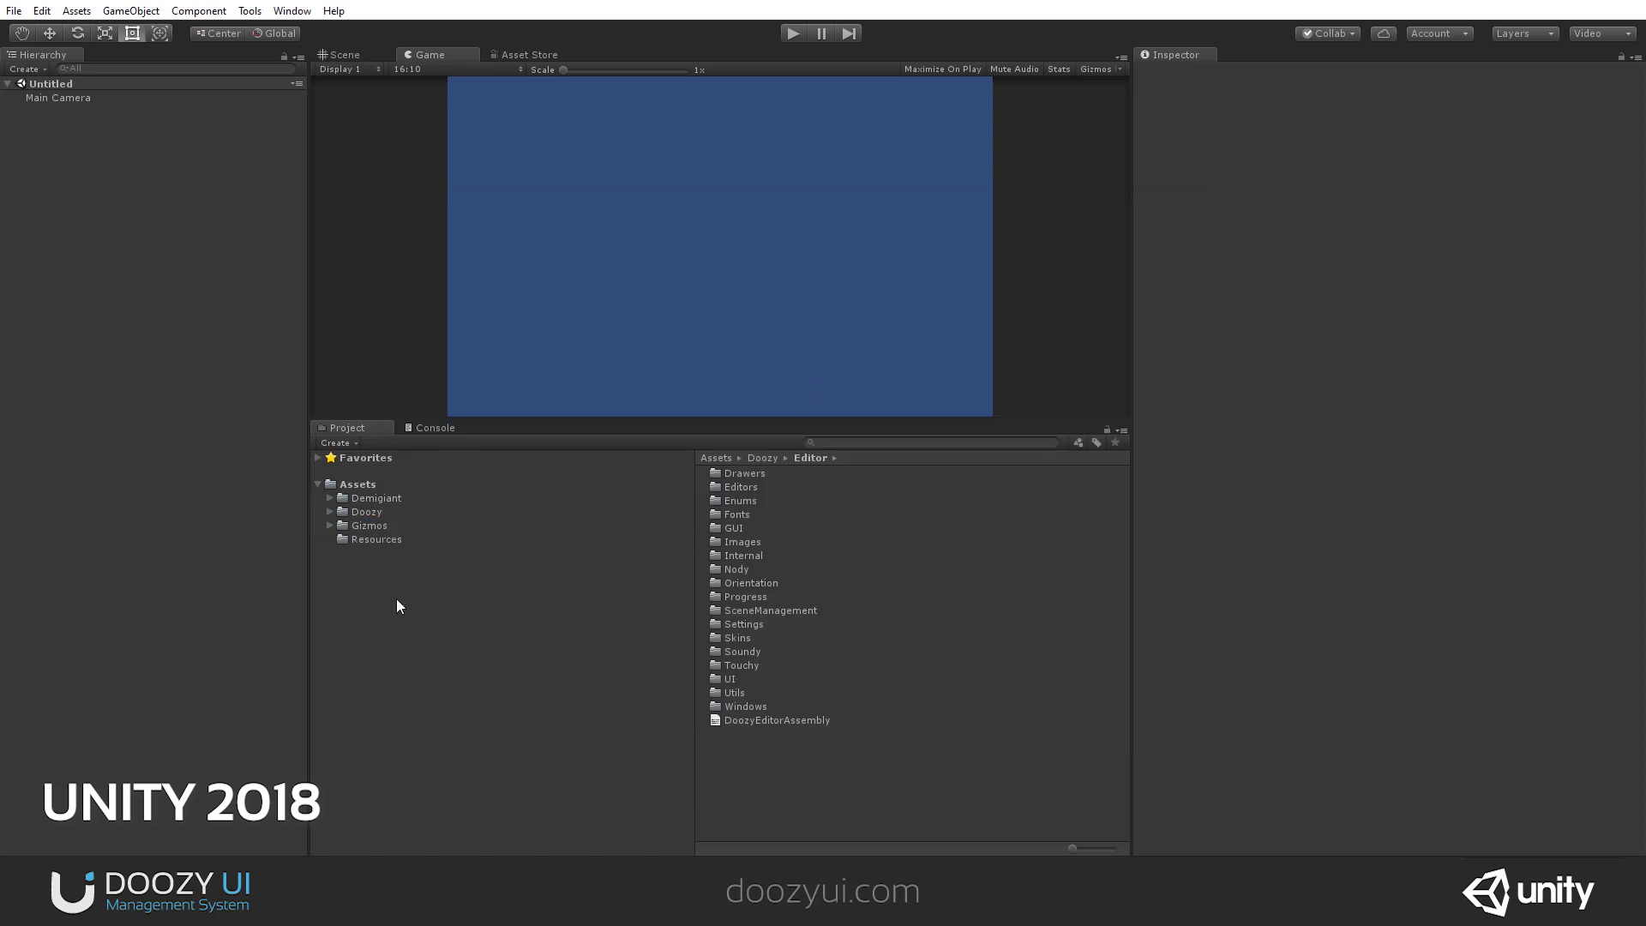
{"action": "left_click", "coordinate": [330, 512]}
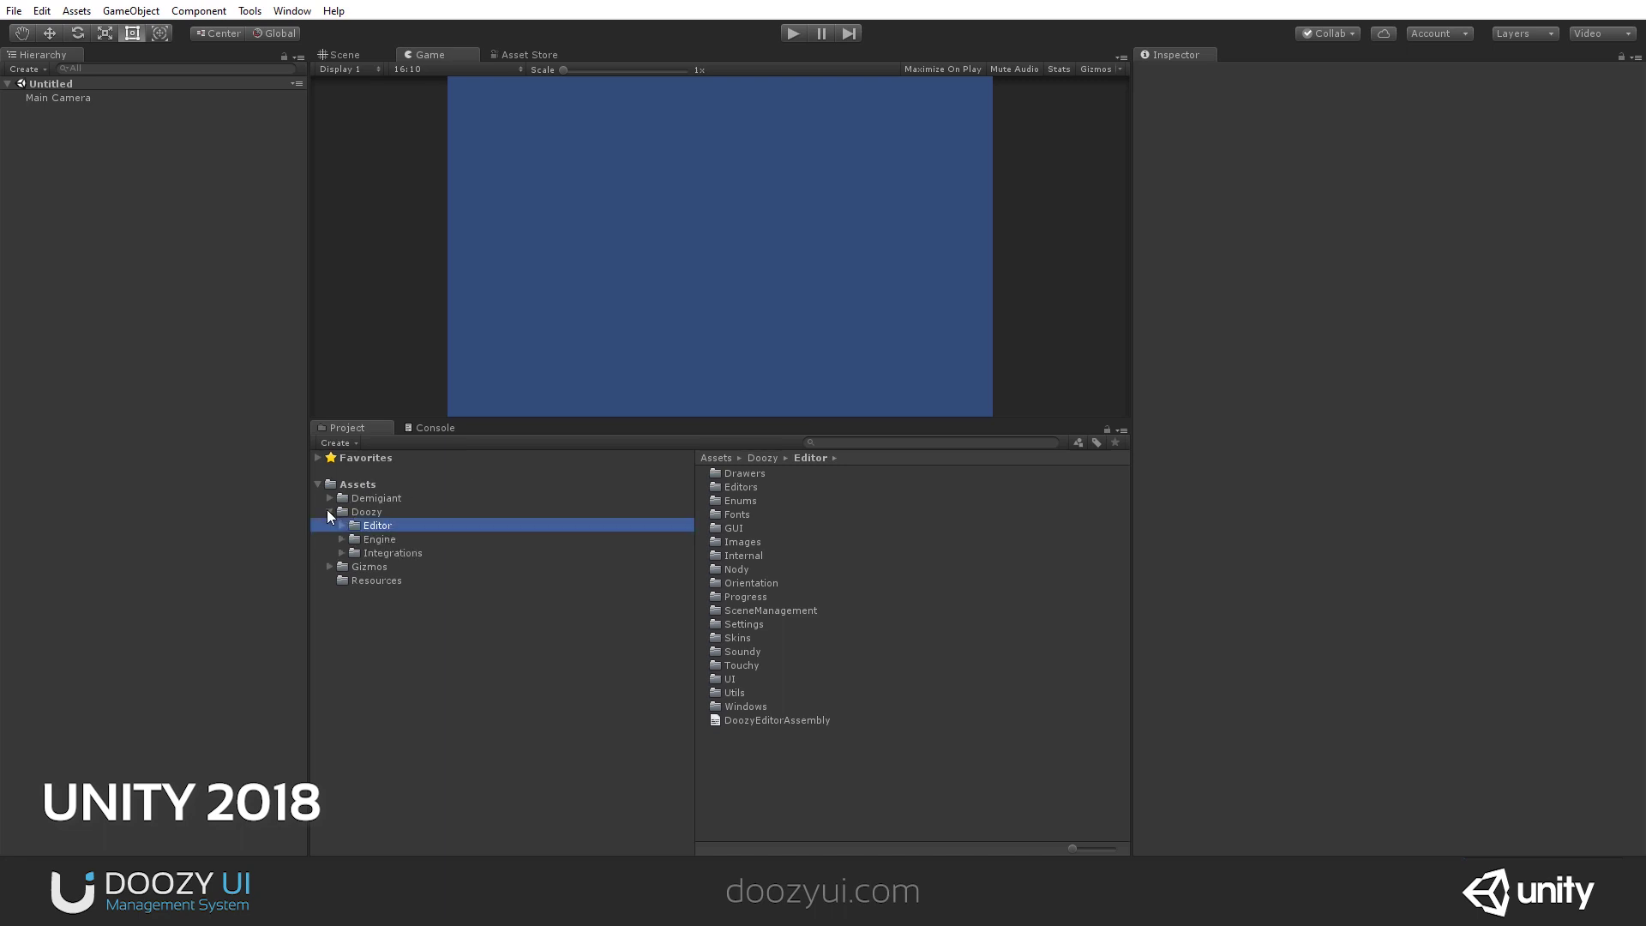
{"action": "left_click", "coordinate": [404, 534]}
{"action": "left_click", "coordinate": [801, 693]}
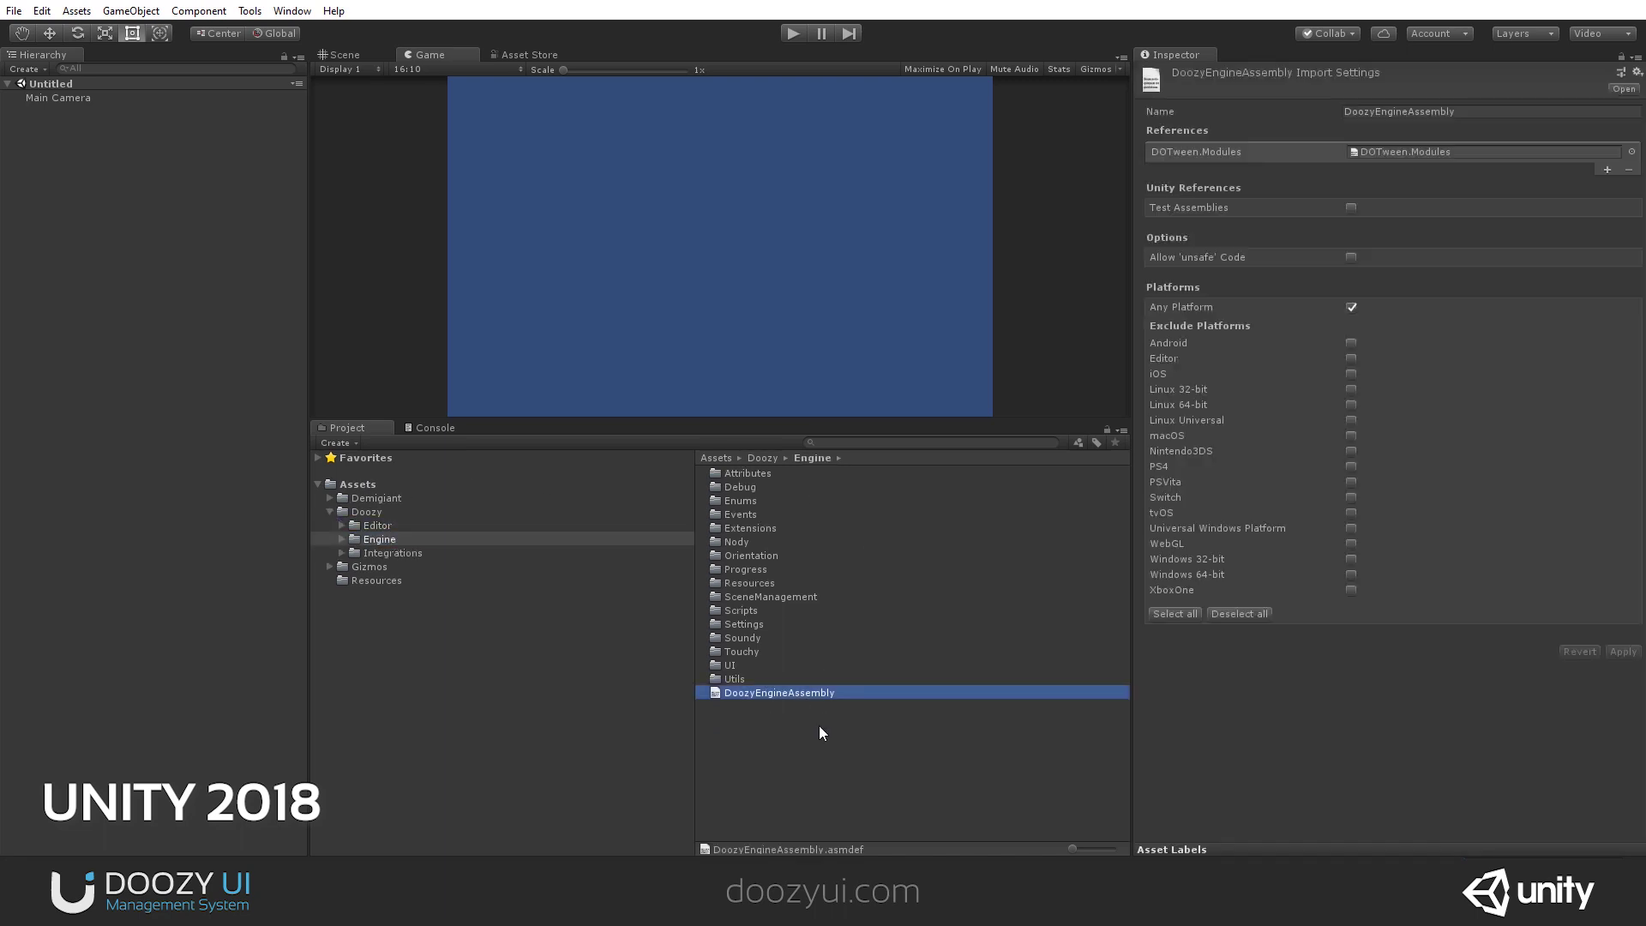
{"action": "left_click", "coordinate": [428, 428]}
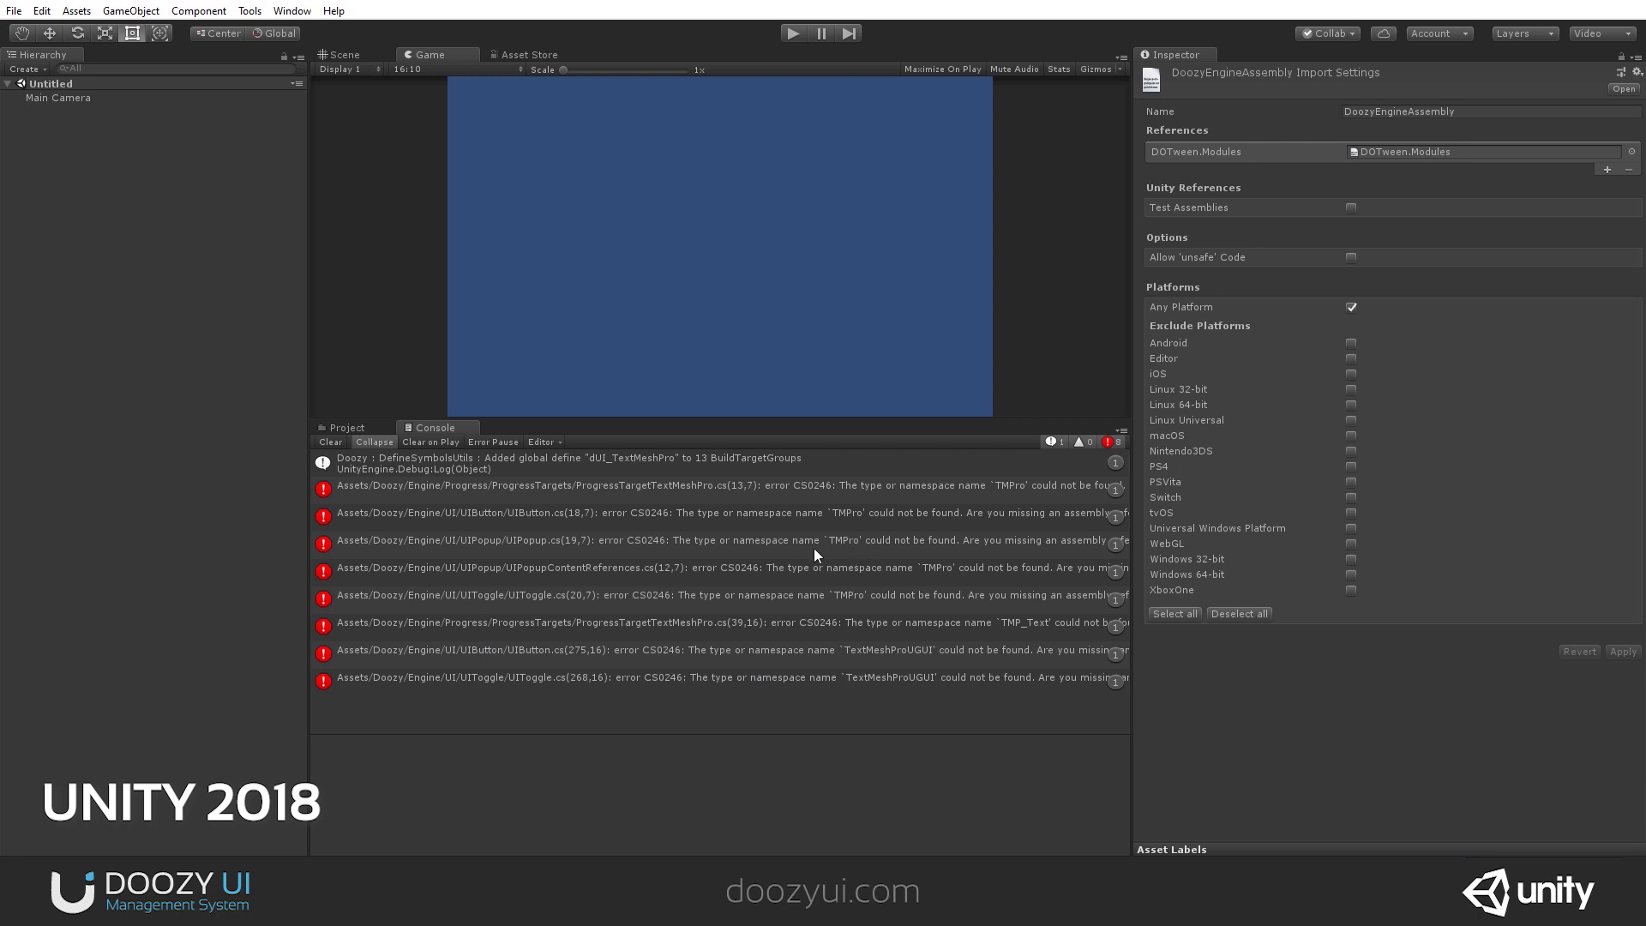
{"action": "left_click", "coordinate": [353, 429]}
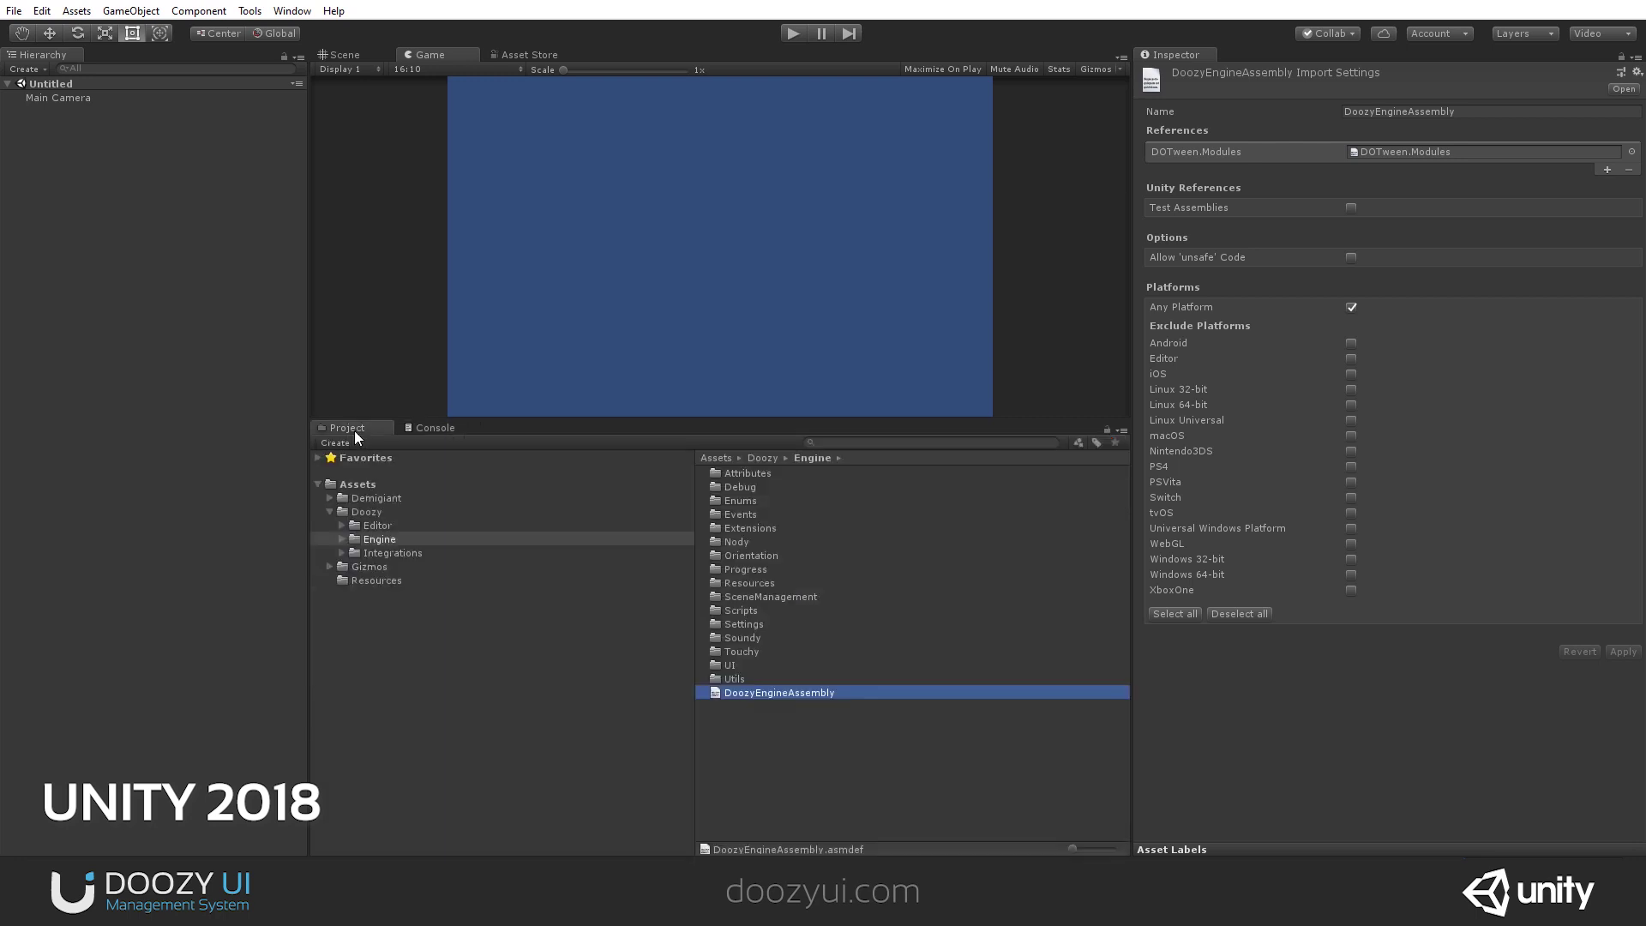
Try to add a TextMeshPro reference to DoozyEngineAssembly from the list of available assembly definitions.
{"action": "left_click", "coordinate": [1606, 170]}
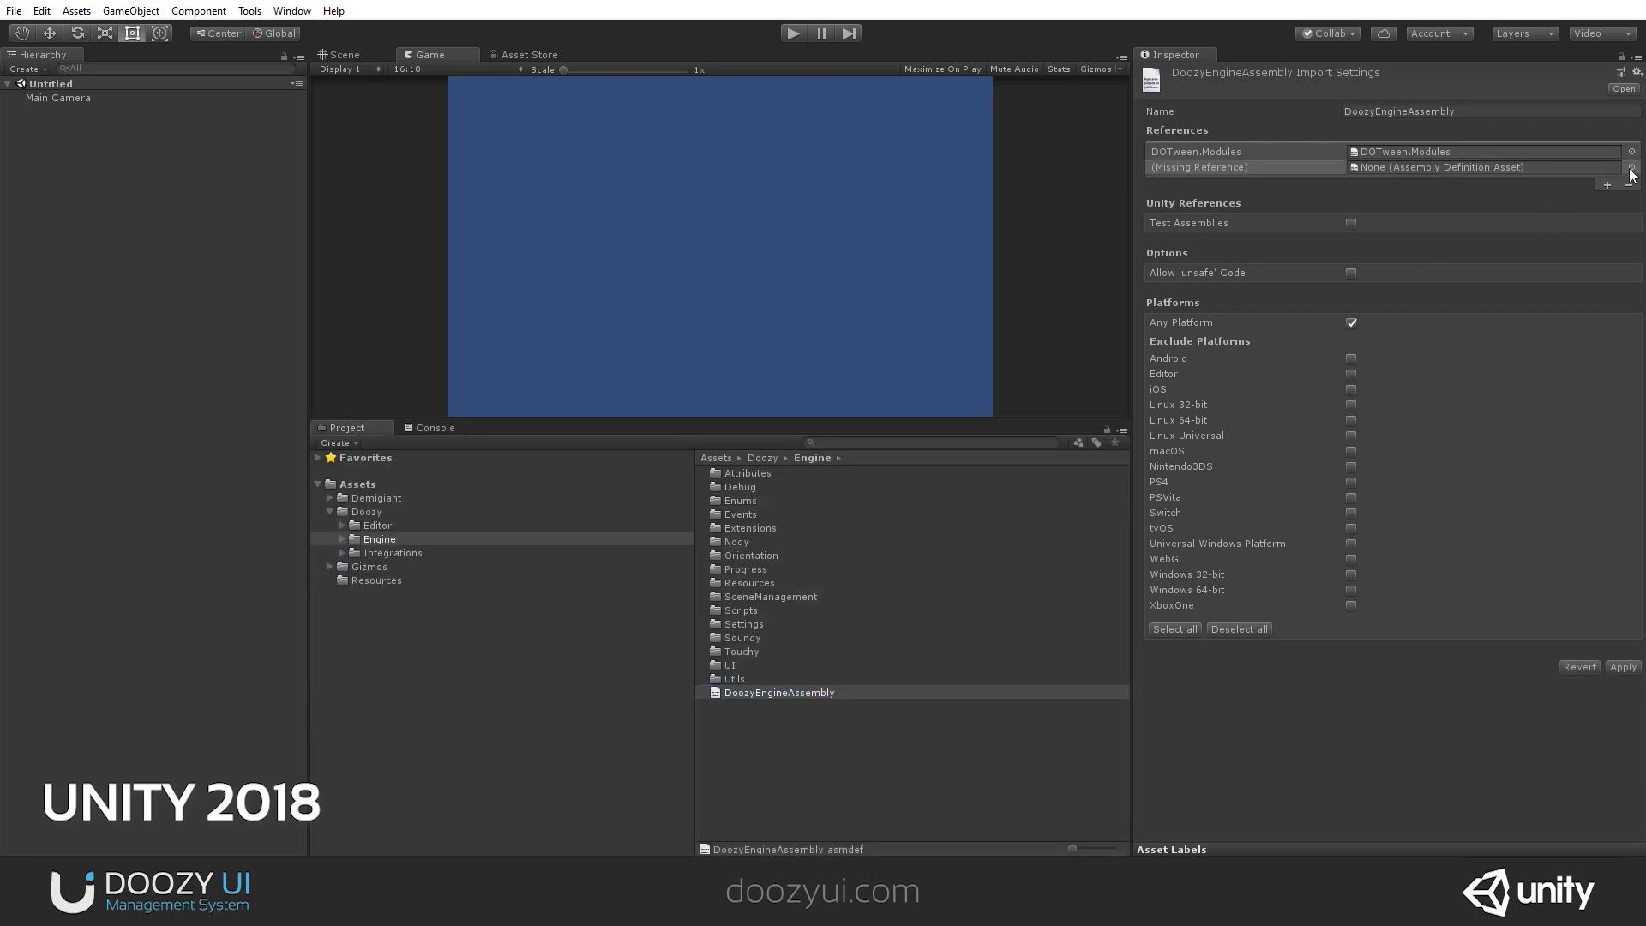
{"action": "left_click", "coordinate": [1632, 168]}
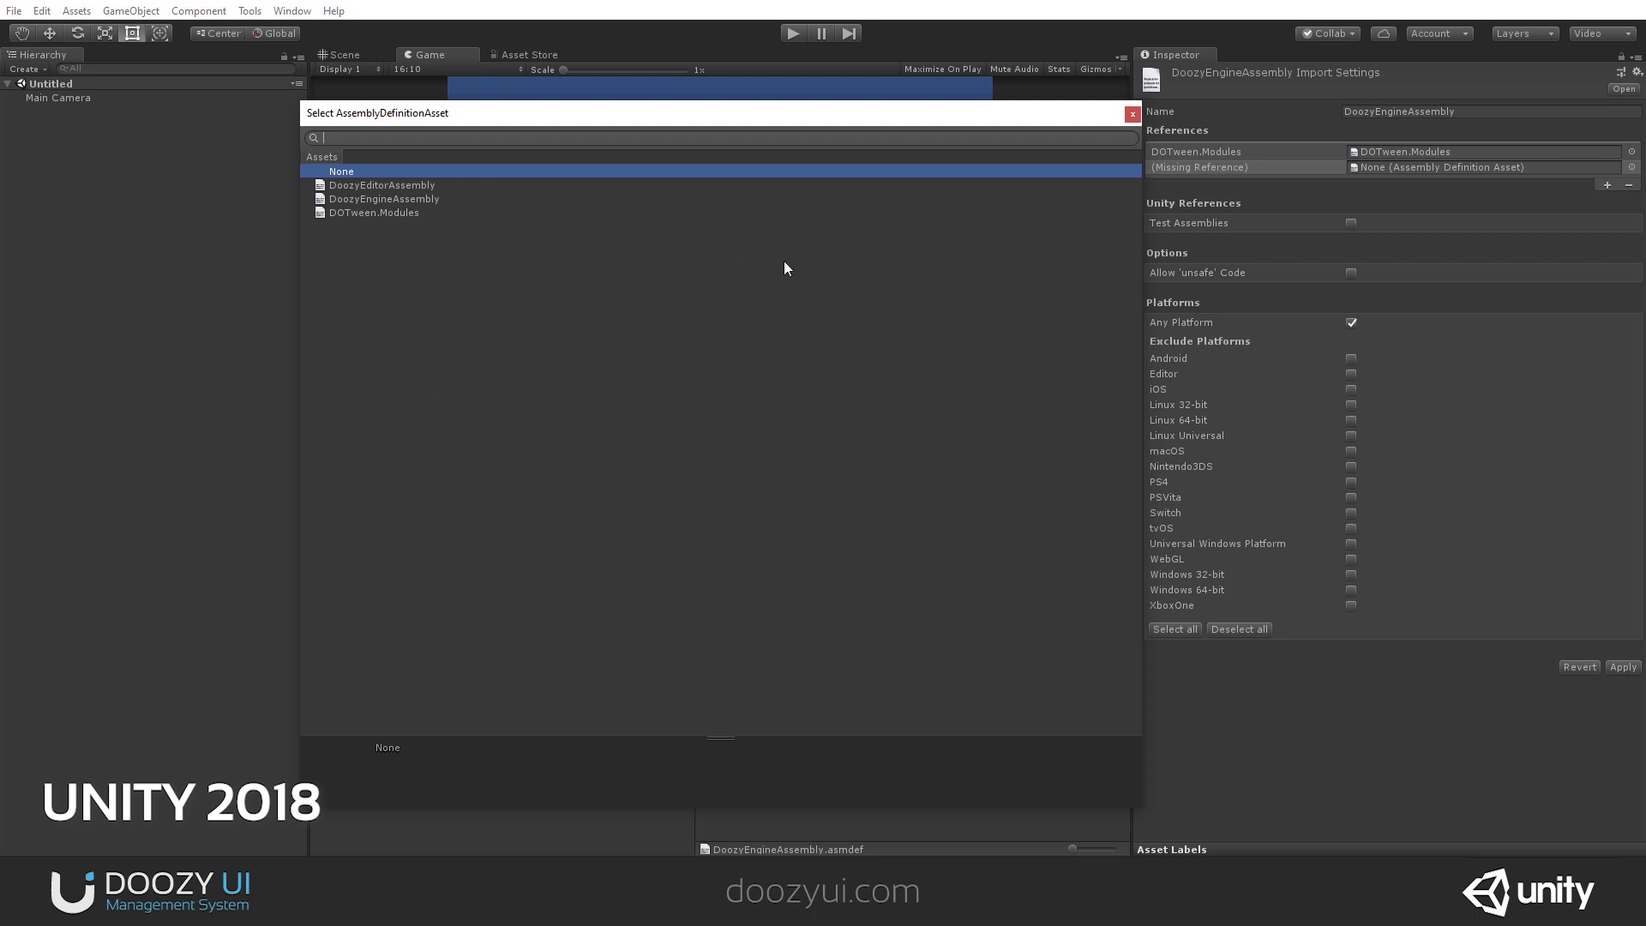
{"action": "left_click", "coordinate": [1132, 114]}
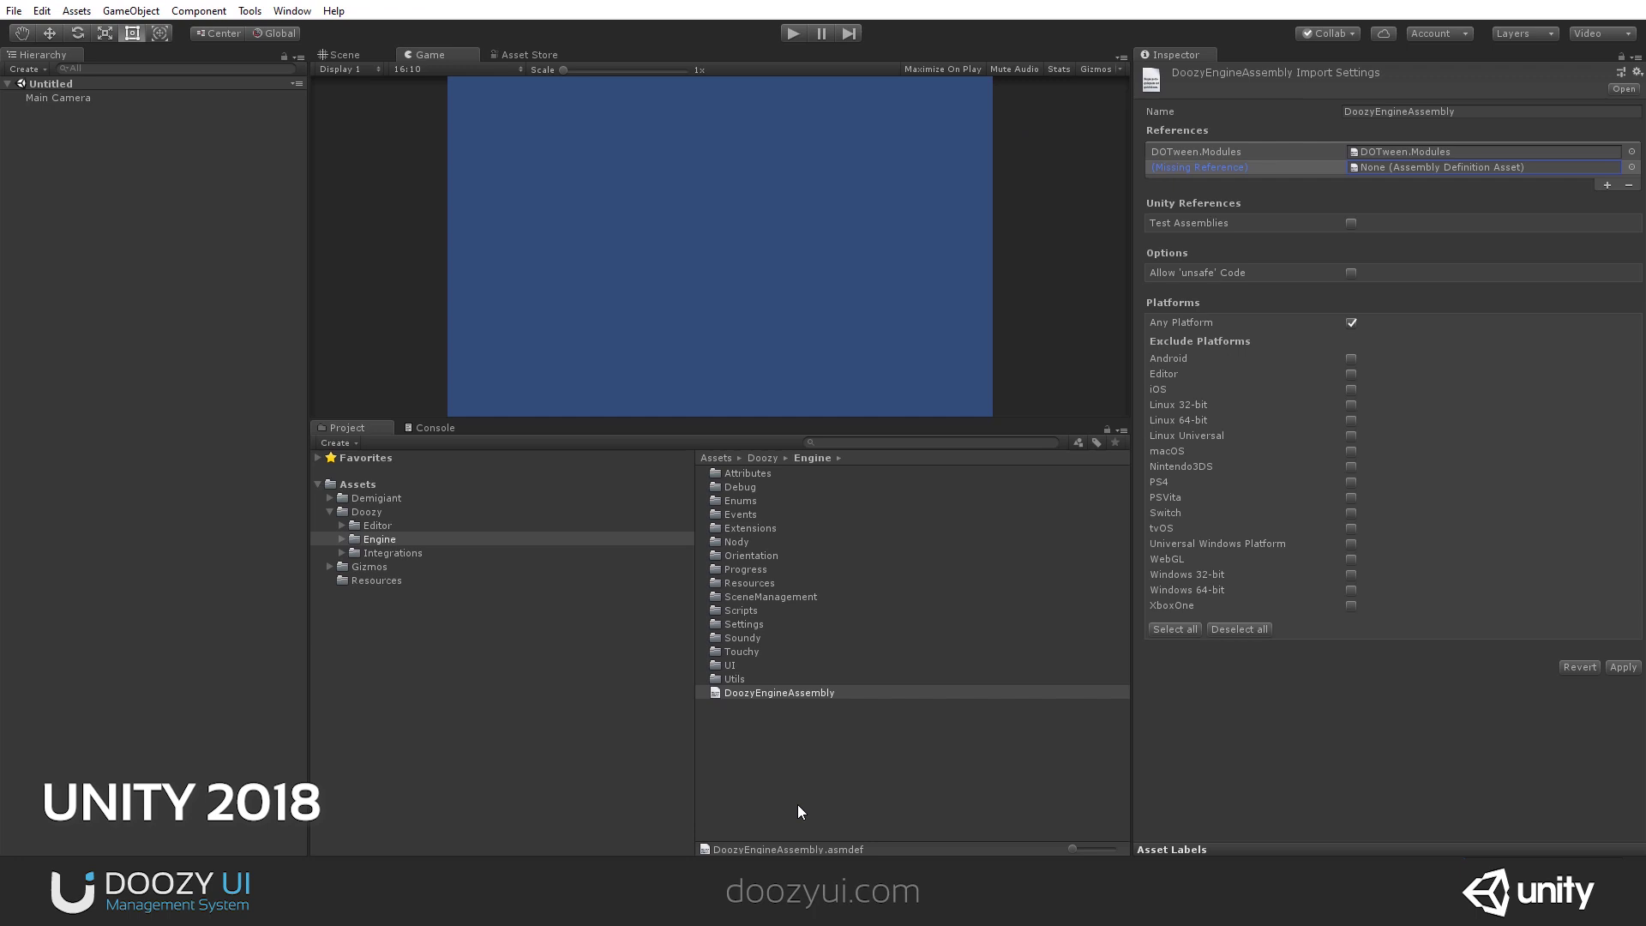
Open the DoozyEngineAssembly.asmdef file in the text editor, add "Unity.TextMeshPro" to its references, save it, and return to Unity.
{"action": "right_click", "coordinate": [773, 695]}
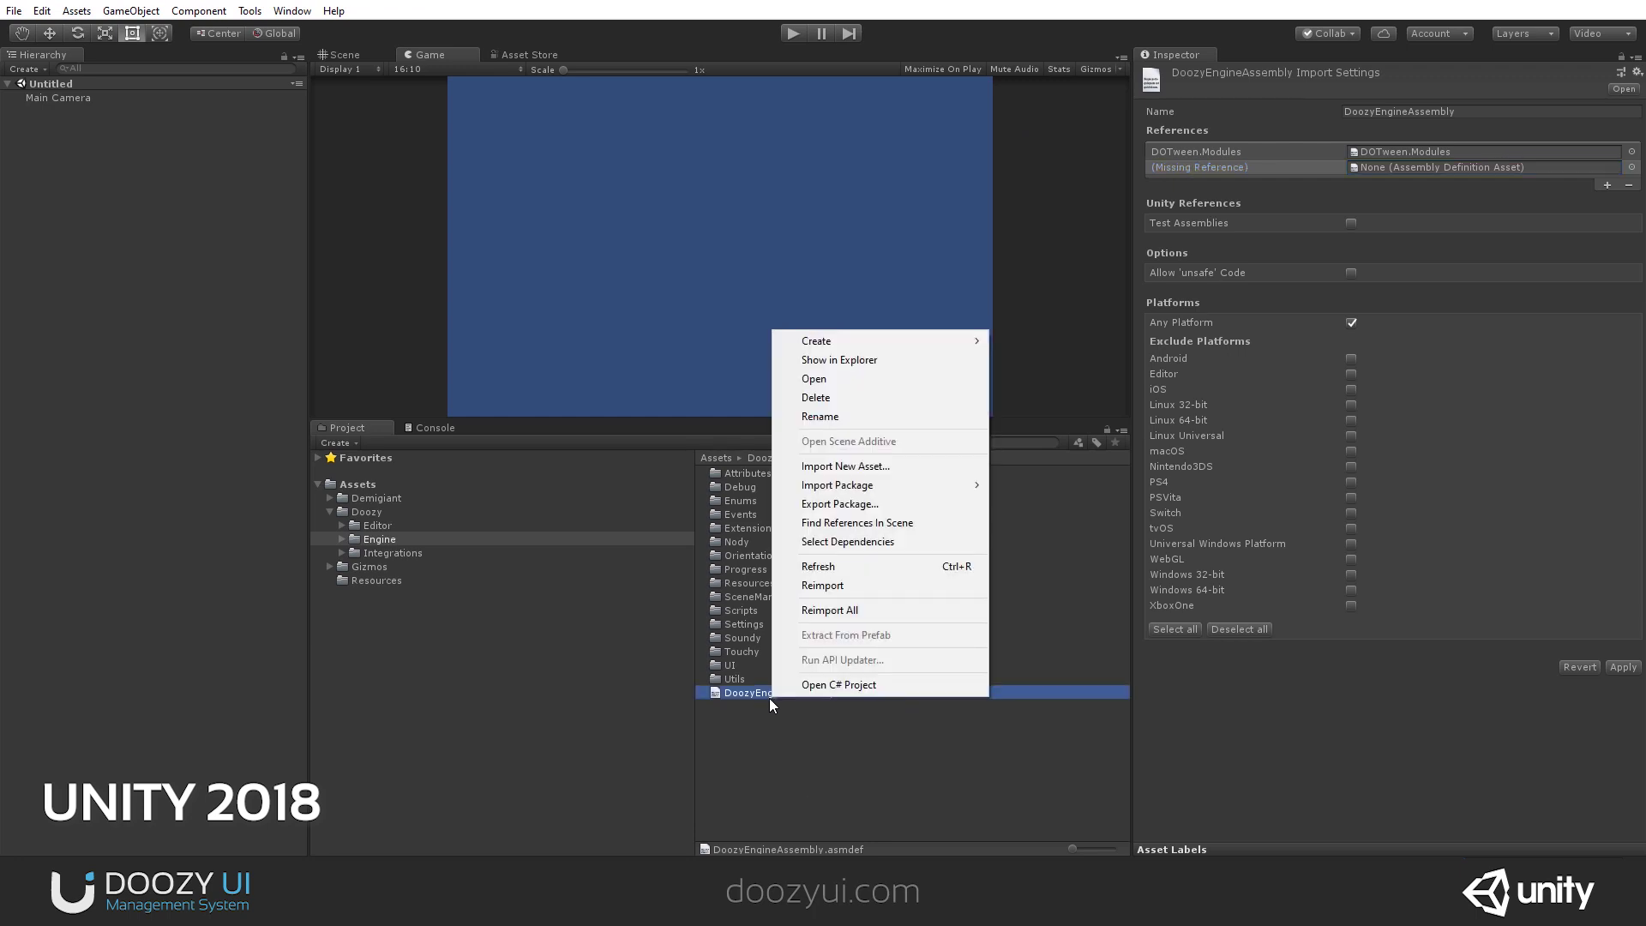
{"action": "left_click", "coordinate": [858, 360]}
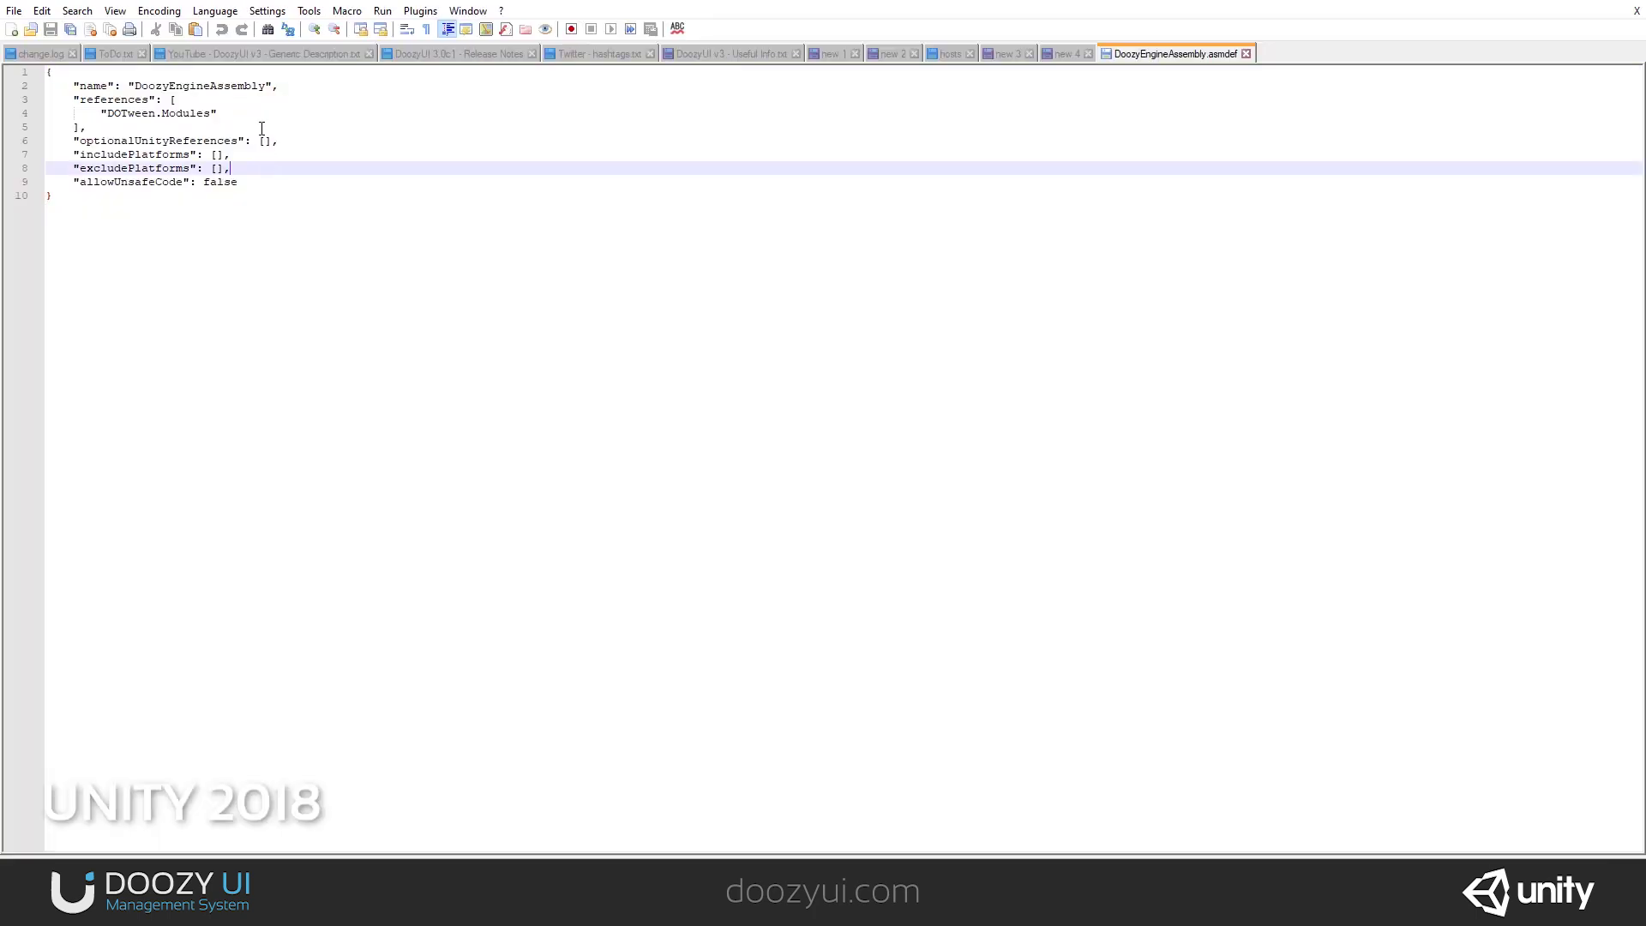
{"action": "left_click", "coordinate": [283, 113]}
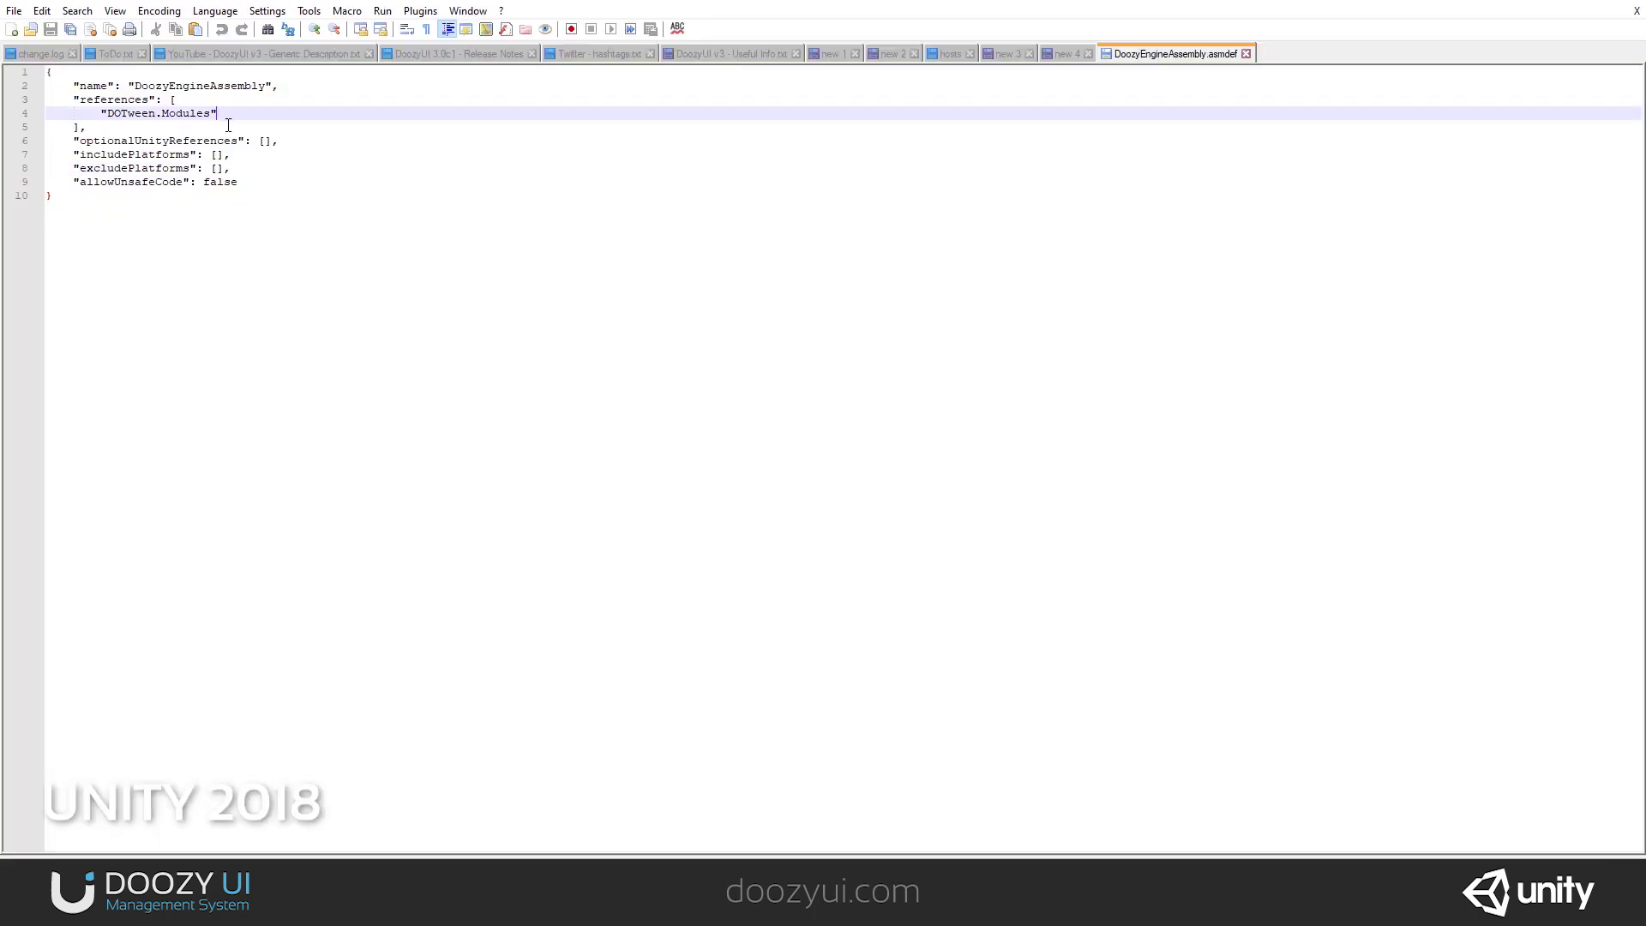
{"action": "type", "text": ","}
{"action": "key", "text": "Return"}
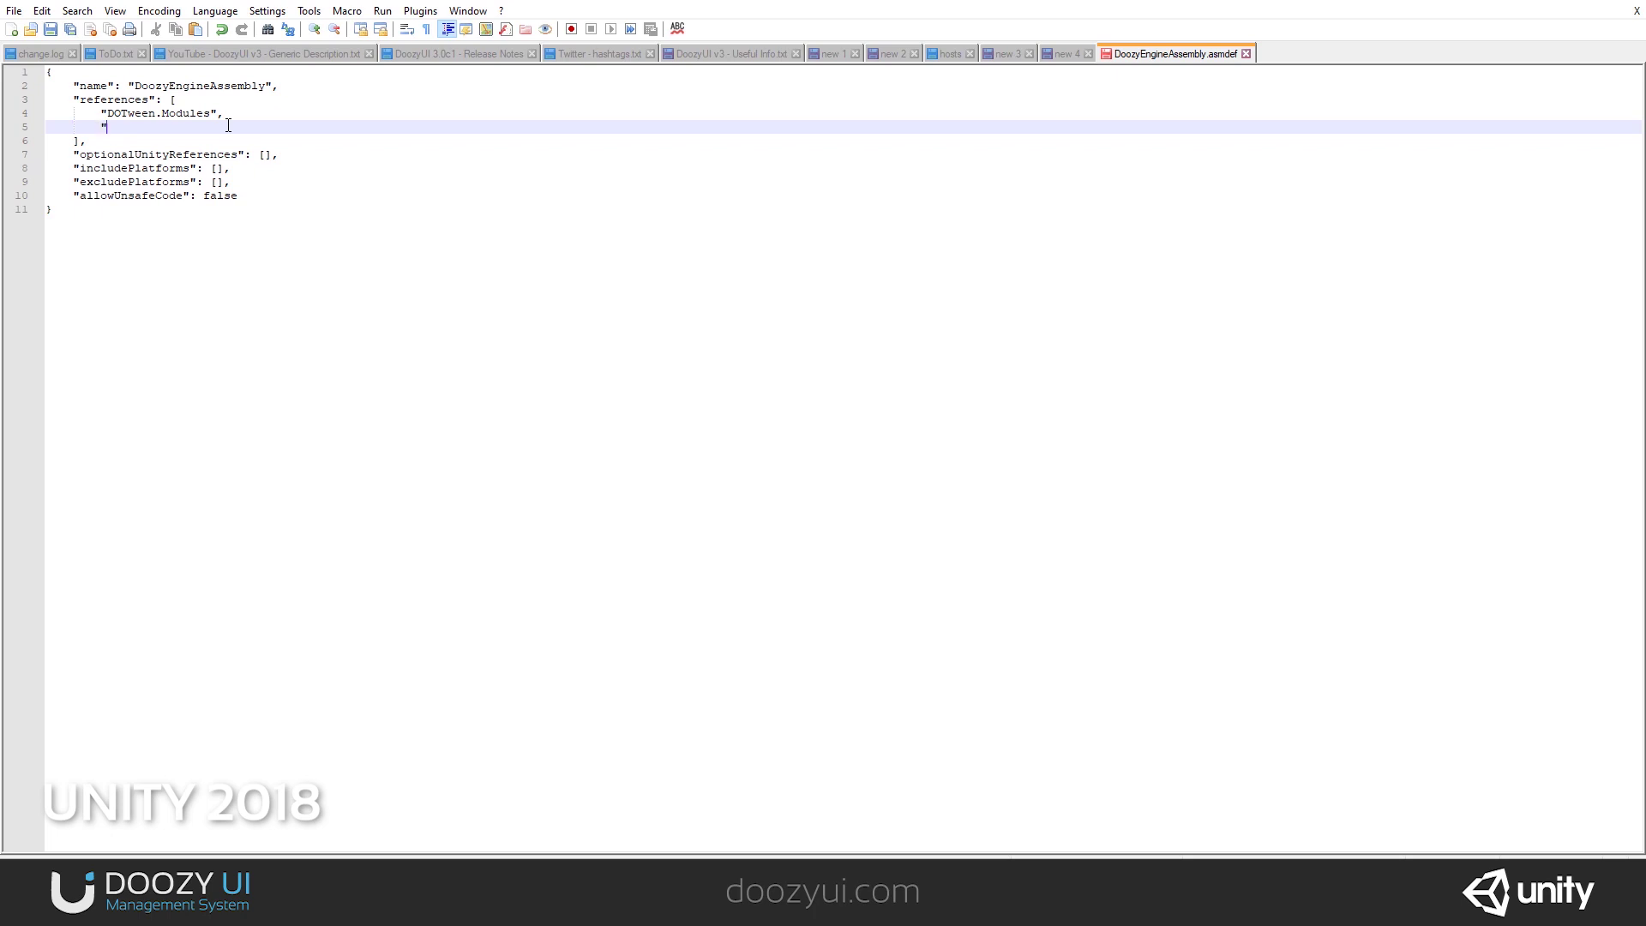
{"action": "type", "text": "\"Unity.TextMeshPro\""}
{"action": "key", "text": "ctrl+s"}
{"action": "key", "text": "alt+Tab"}
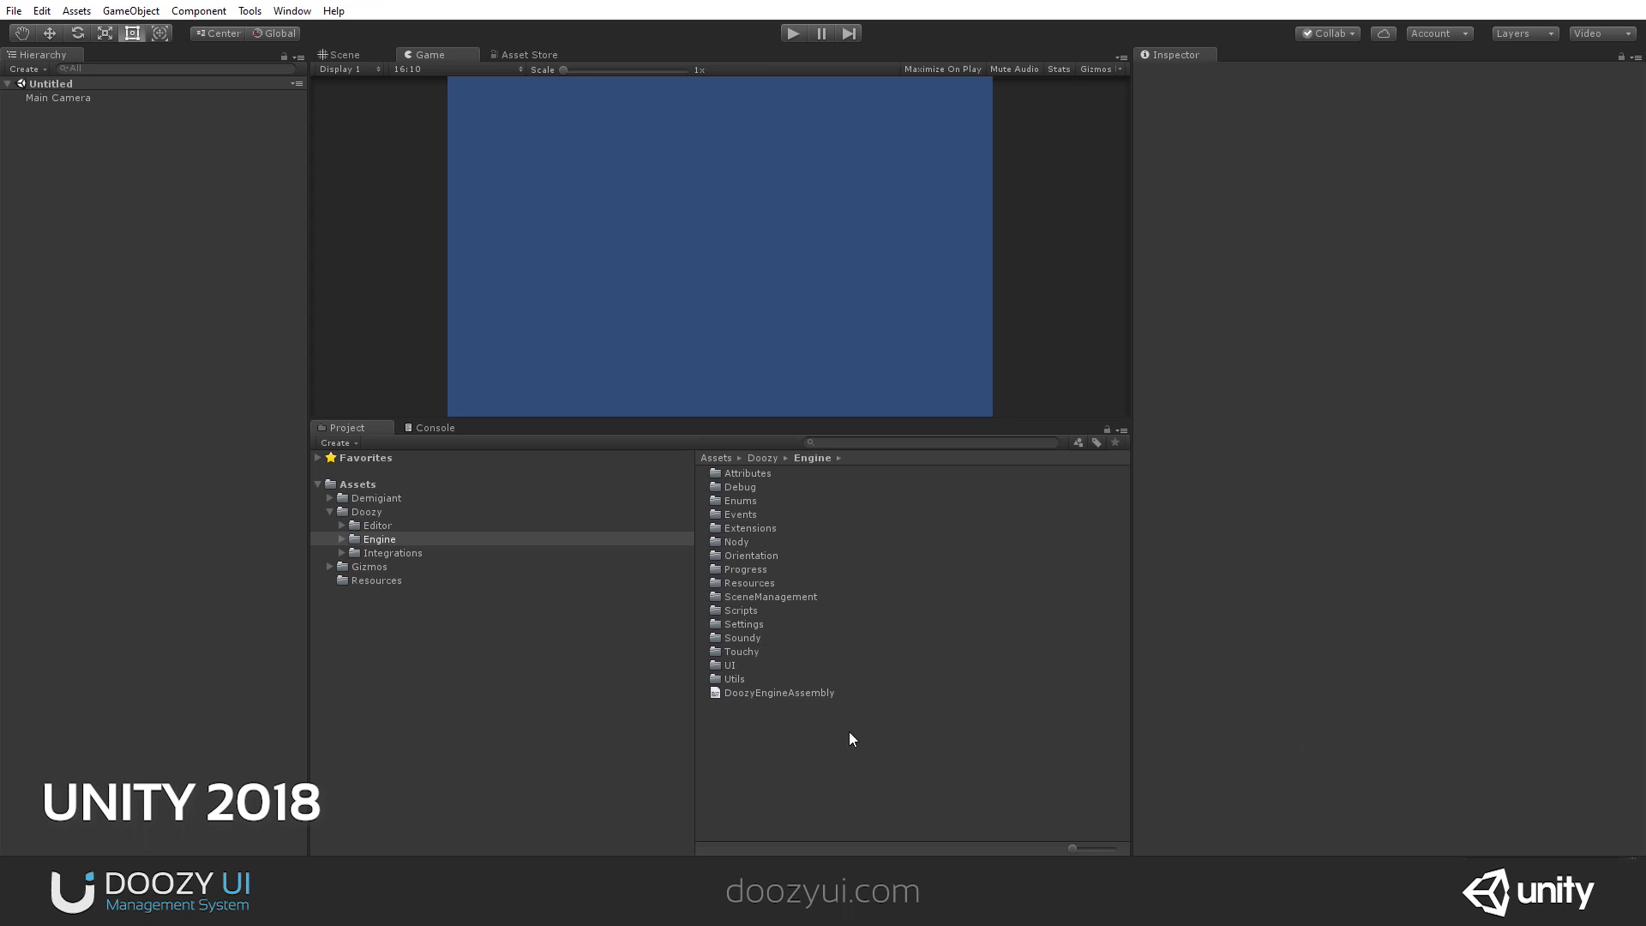
Check the updated references of DoozyEngineAssembly and look for remaining errors in the console.
{"action": "left_click", "coordinate": [825, 692]}
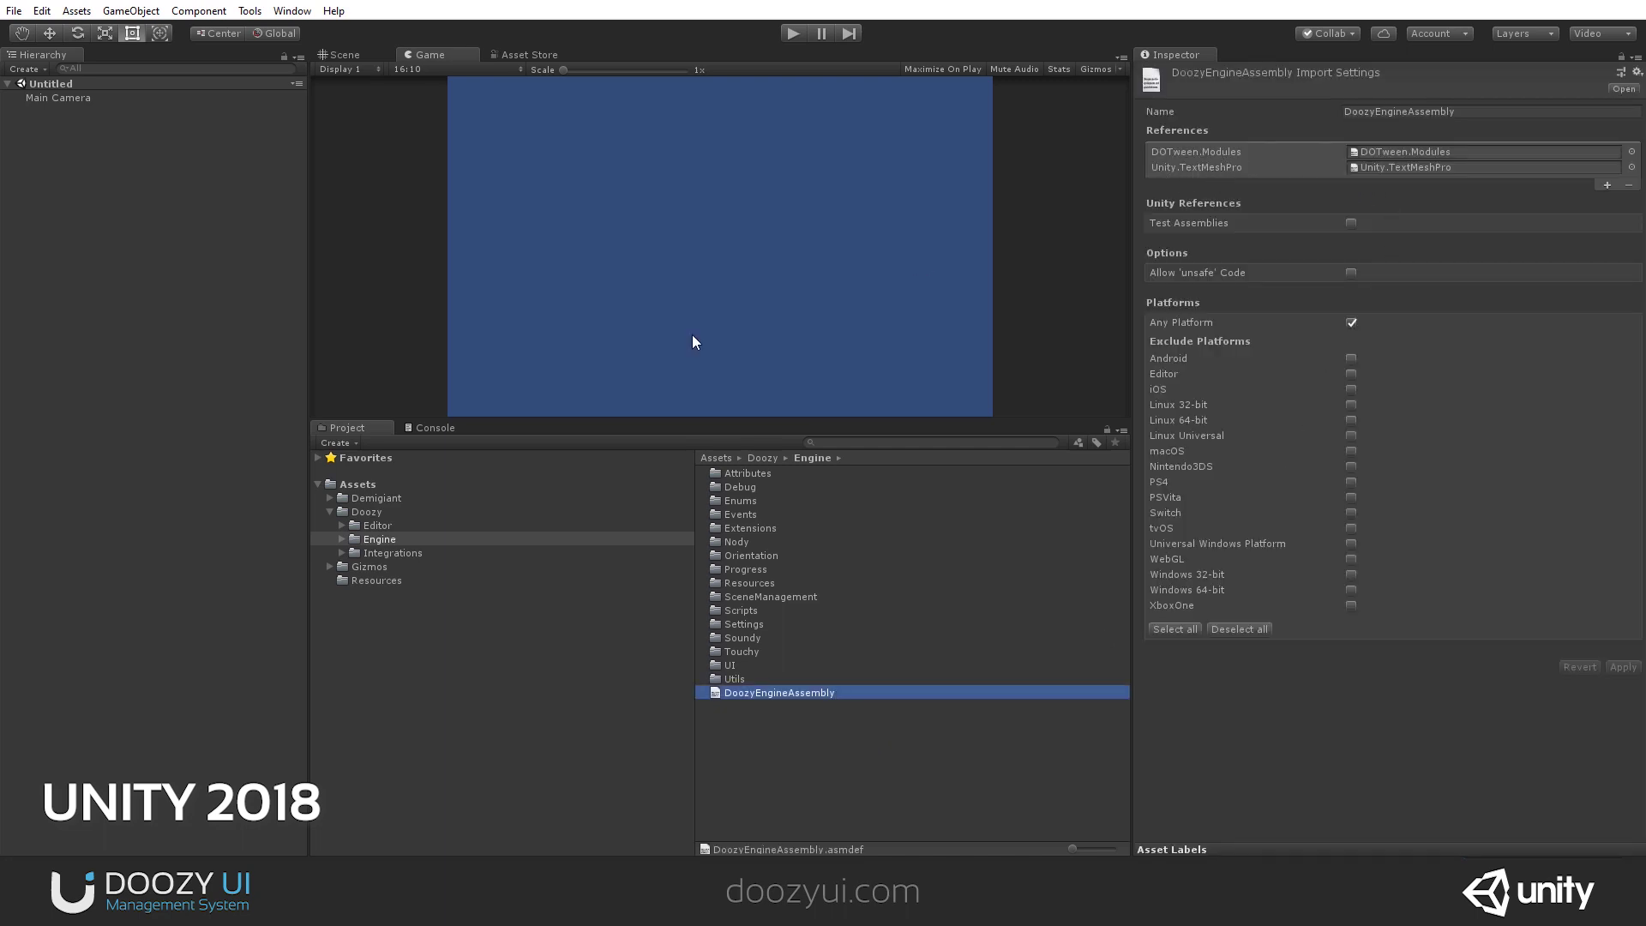
{"action": "left_click", "coordinate": [428, 427]}
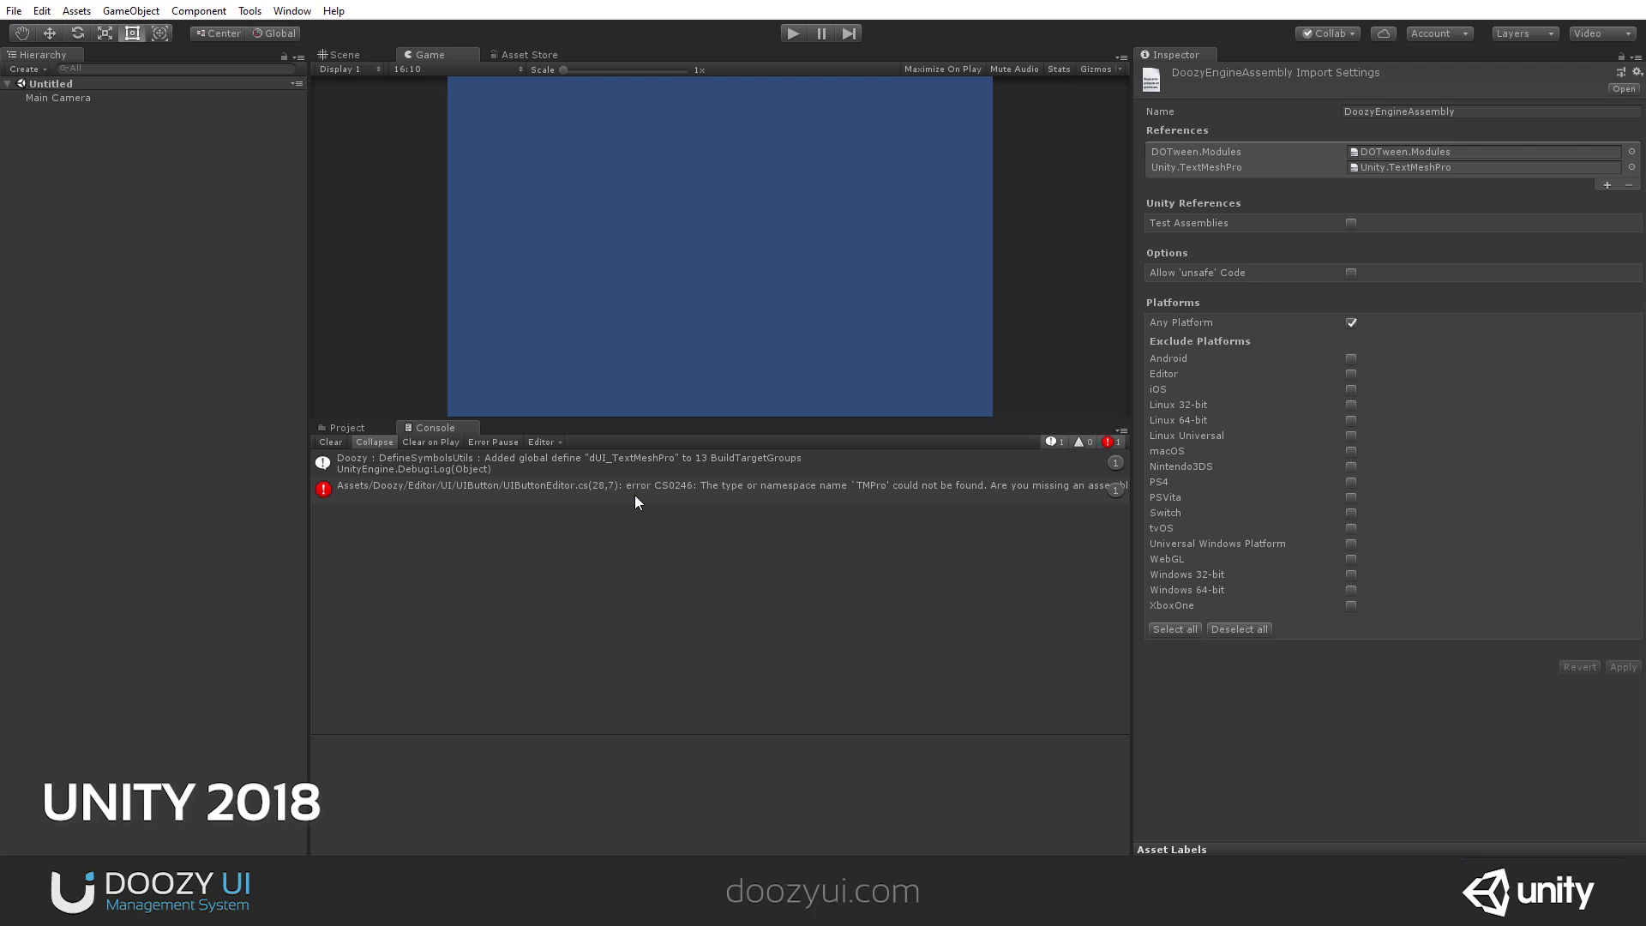
{"action": "left_click", "coordinate": [346, 428]}
Open DoozyEditorAssembly.asmdef from the Doozy Editor folder in the text editor, add the "Unity.TextMeshPro" reference, save it, and return to Unity.
{"action": "left_click", "coordinate": [377, 525]}
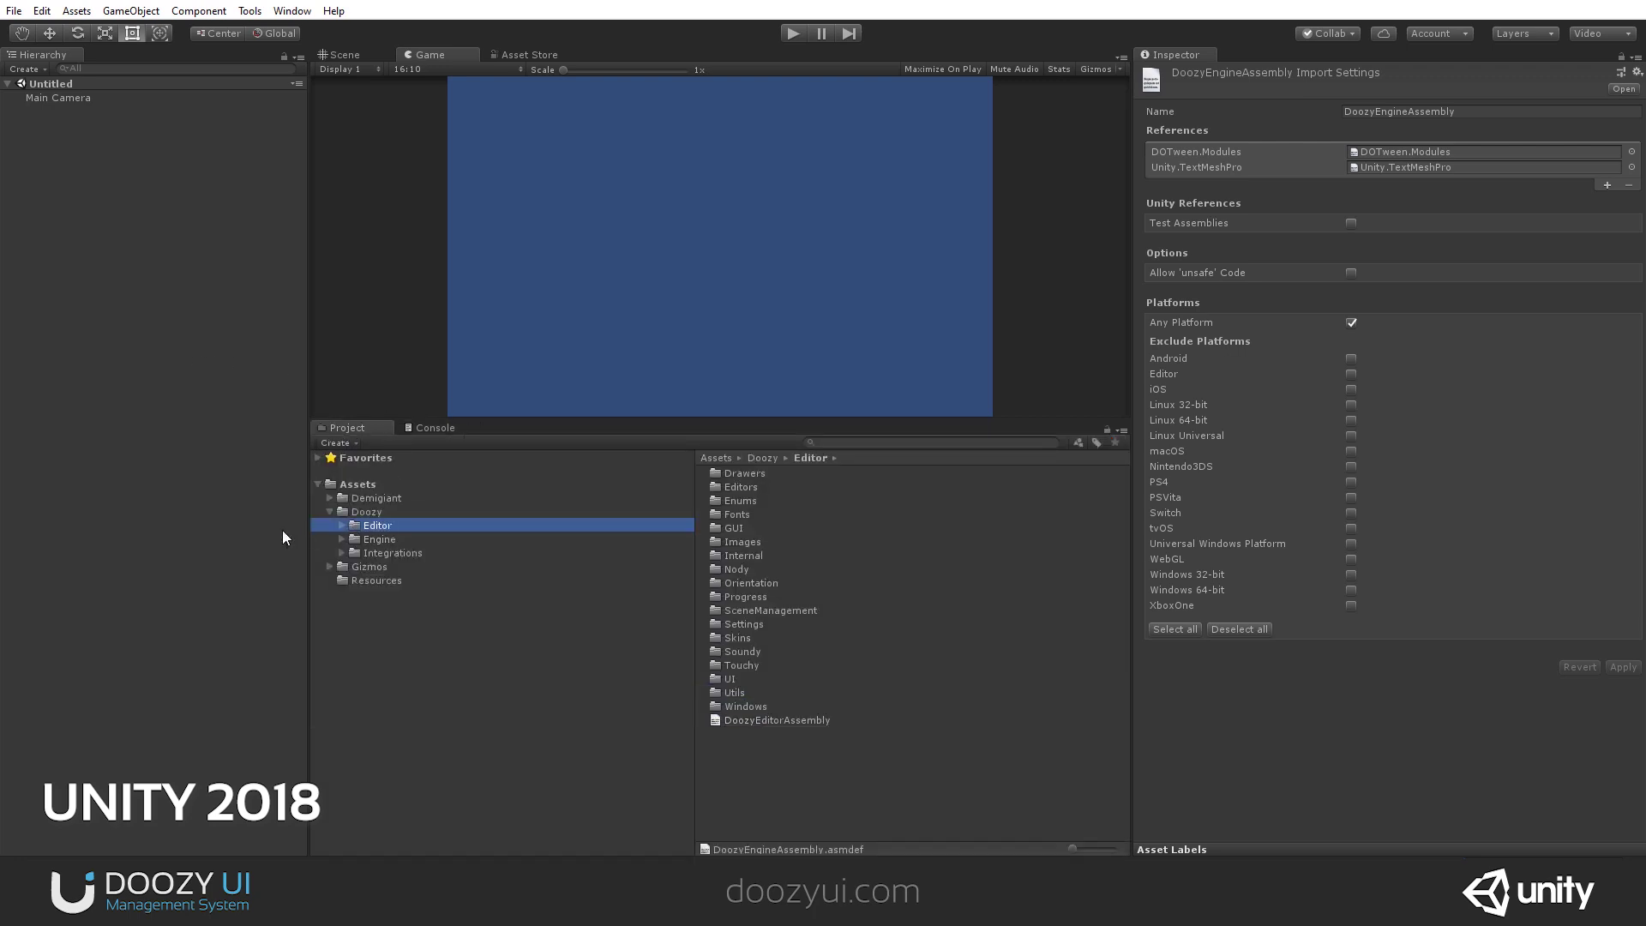
{"action": "left_click", "coordinate": [799, 720]}
{"action": "right_click", "coordinate": [799, 720]}
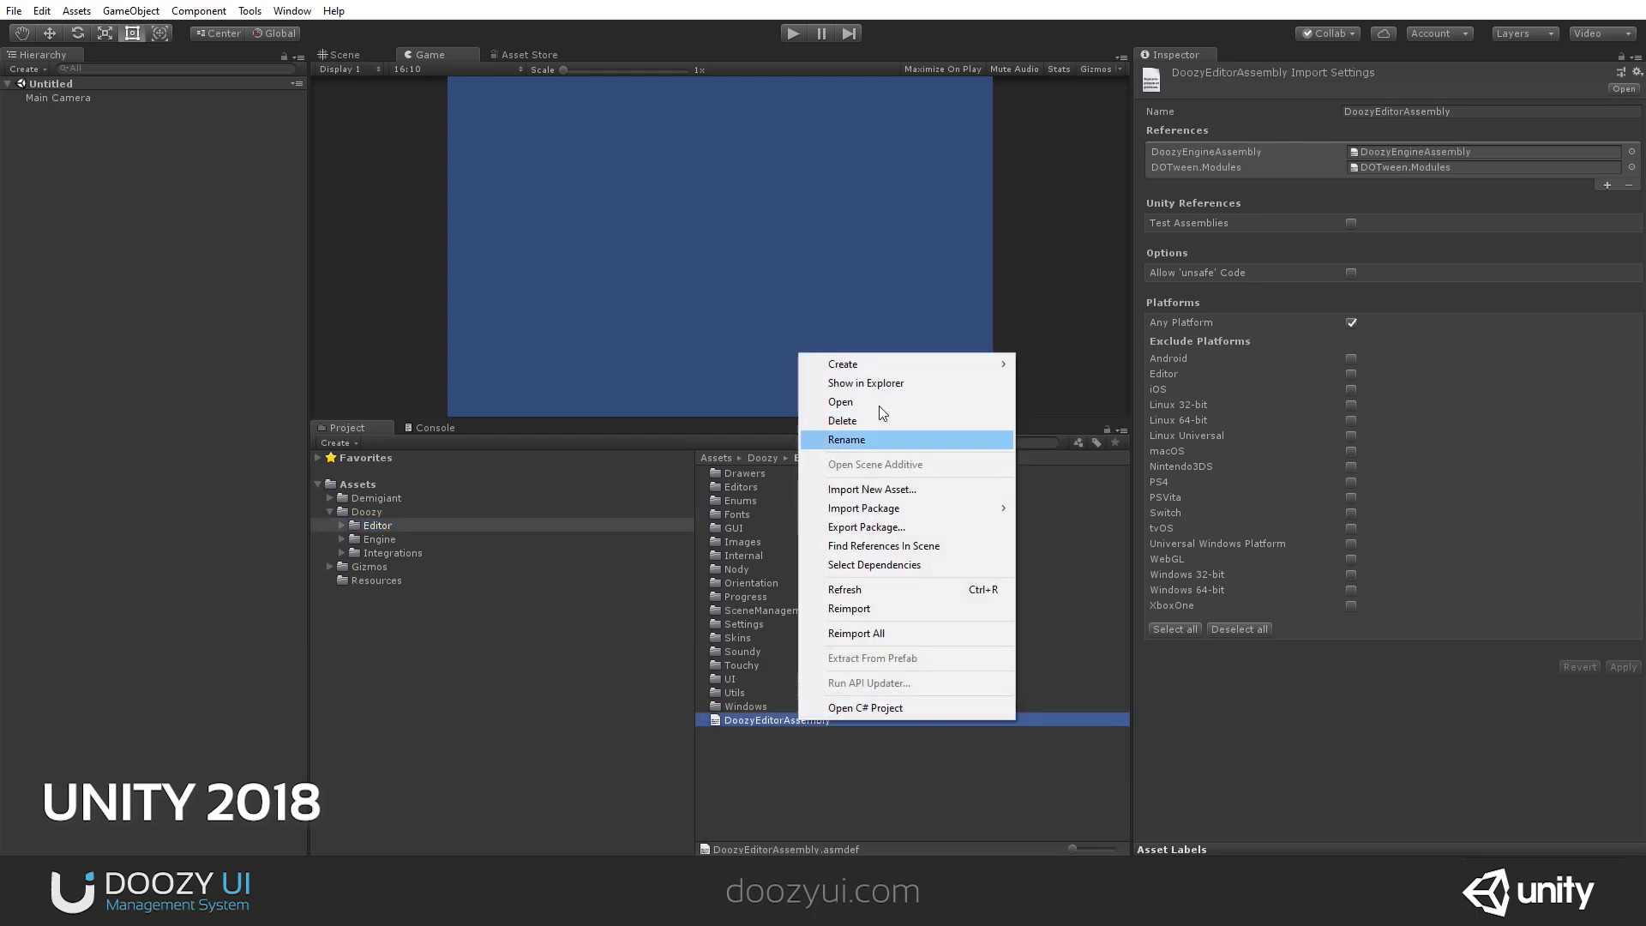
{"action": "left_click", "coordinate": [872, 386]}
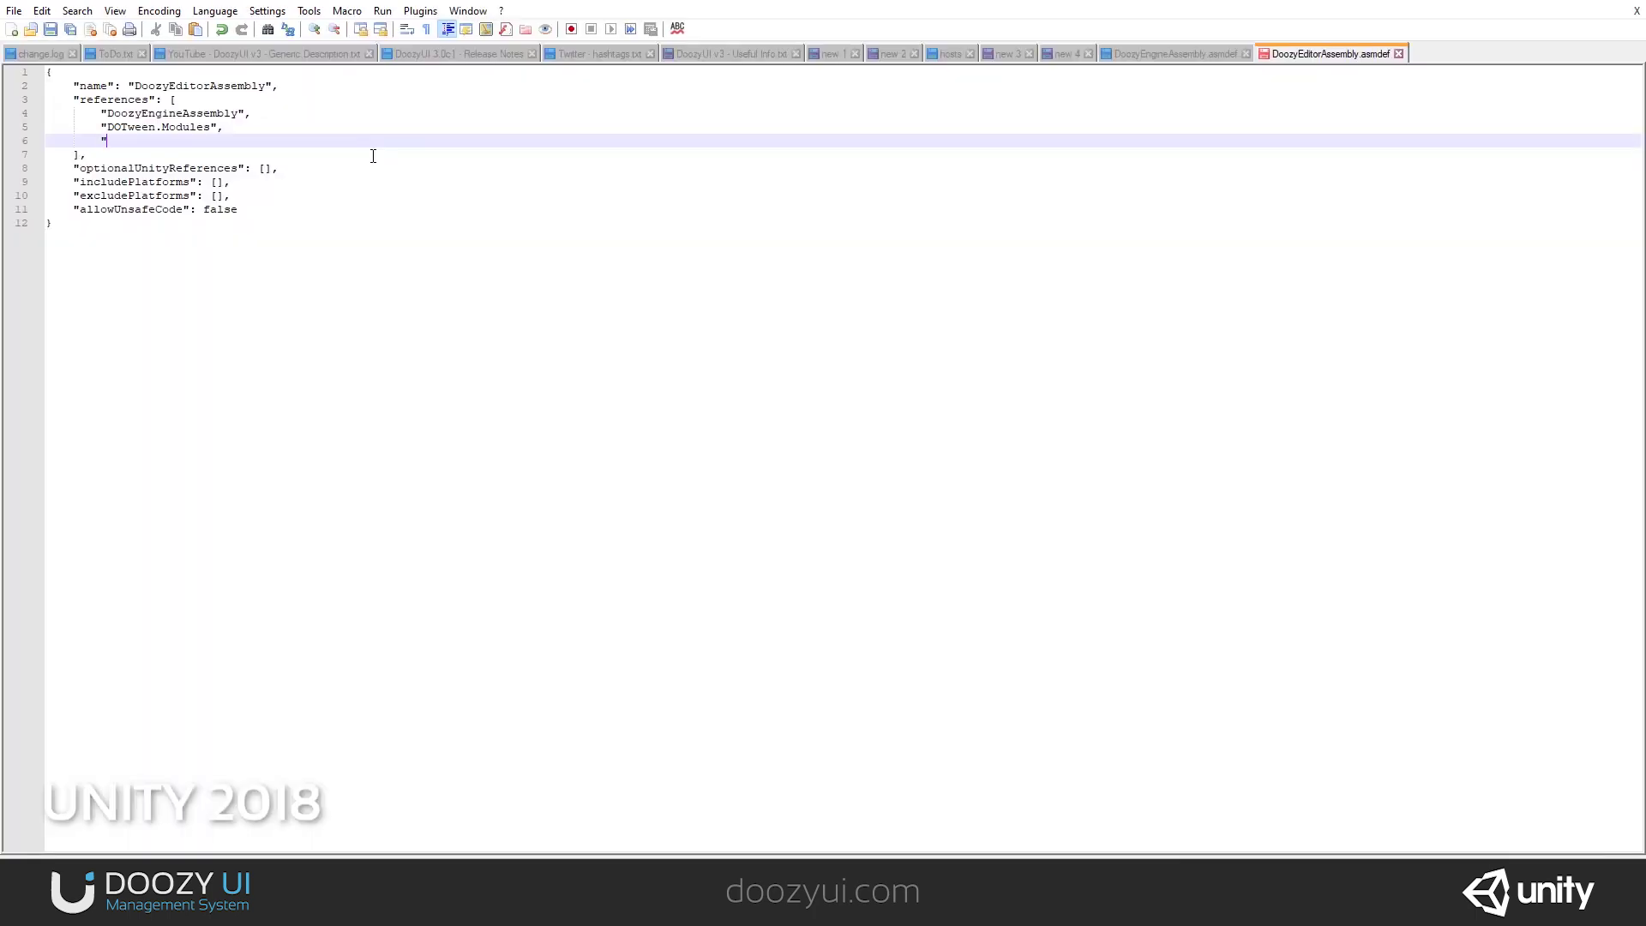
{"action": "type", "text": "Unity.TextMeshPro\""}
{"action": "key", "text": "ctrl+s"}
{"action": "key", "text": "alt+Tab"}
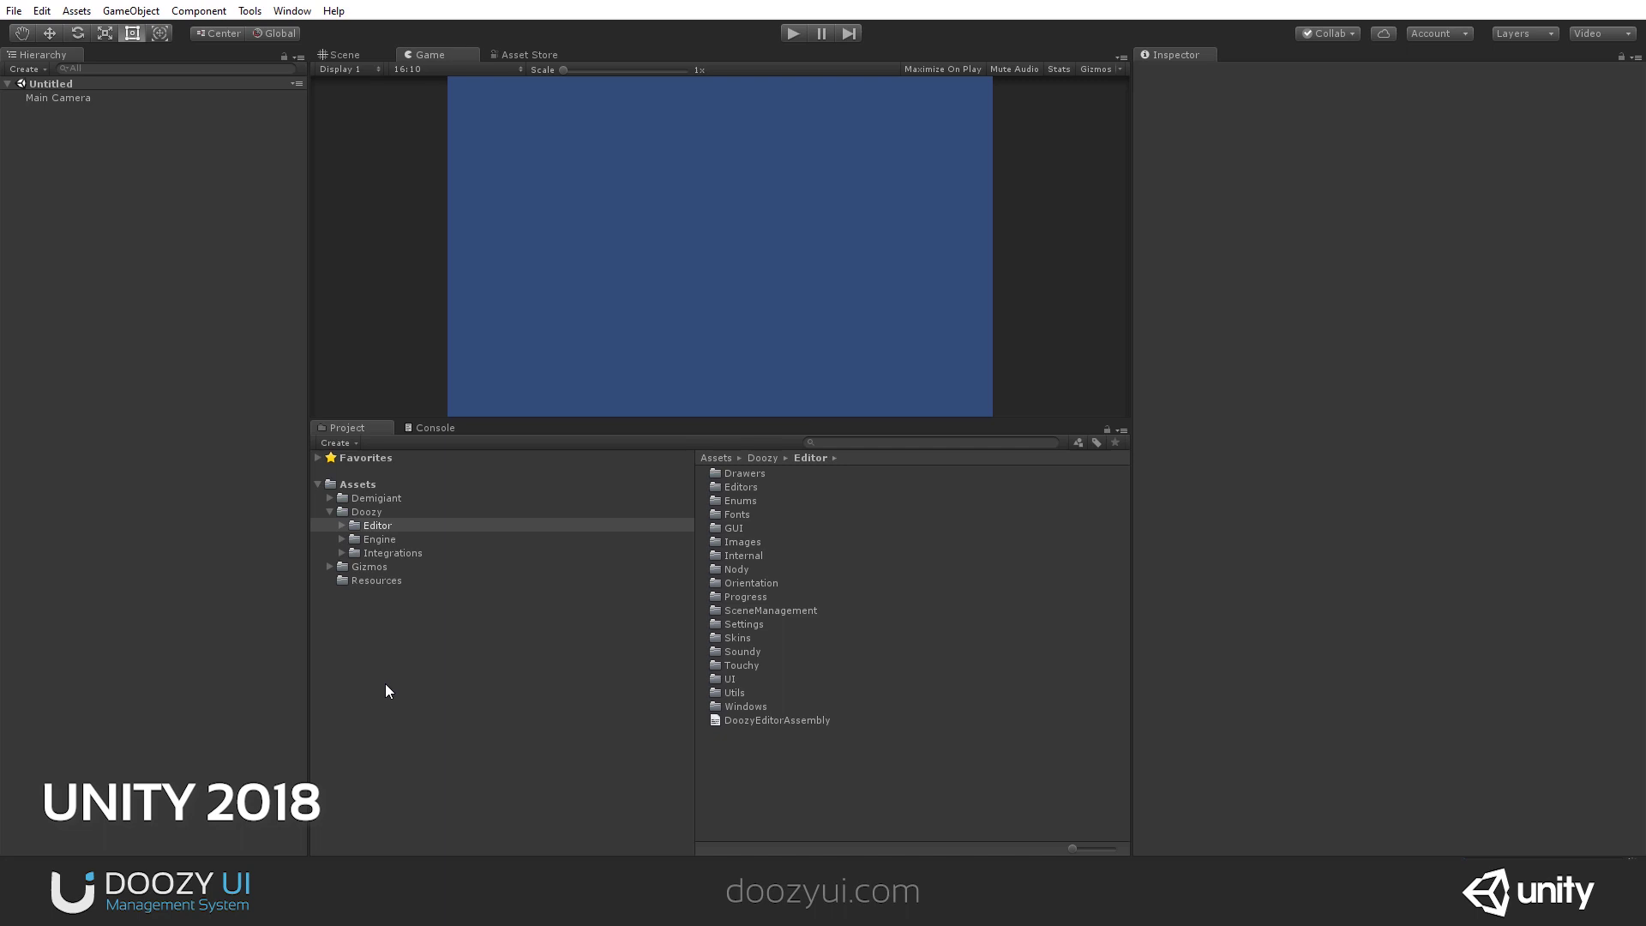
Check the console for errors, clear its messages, and return to the project files.
{"action": "left_click", "coordinate": [420, 428]}
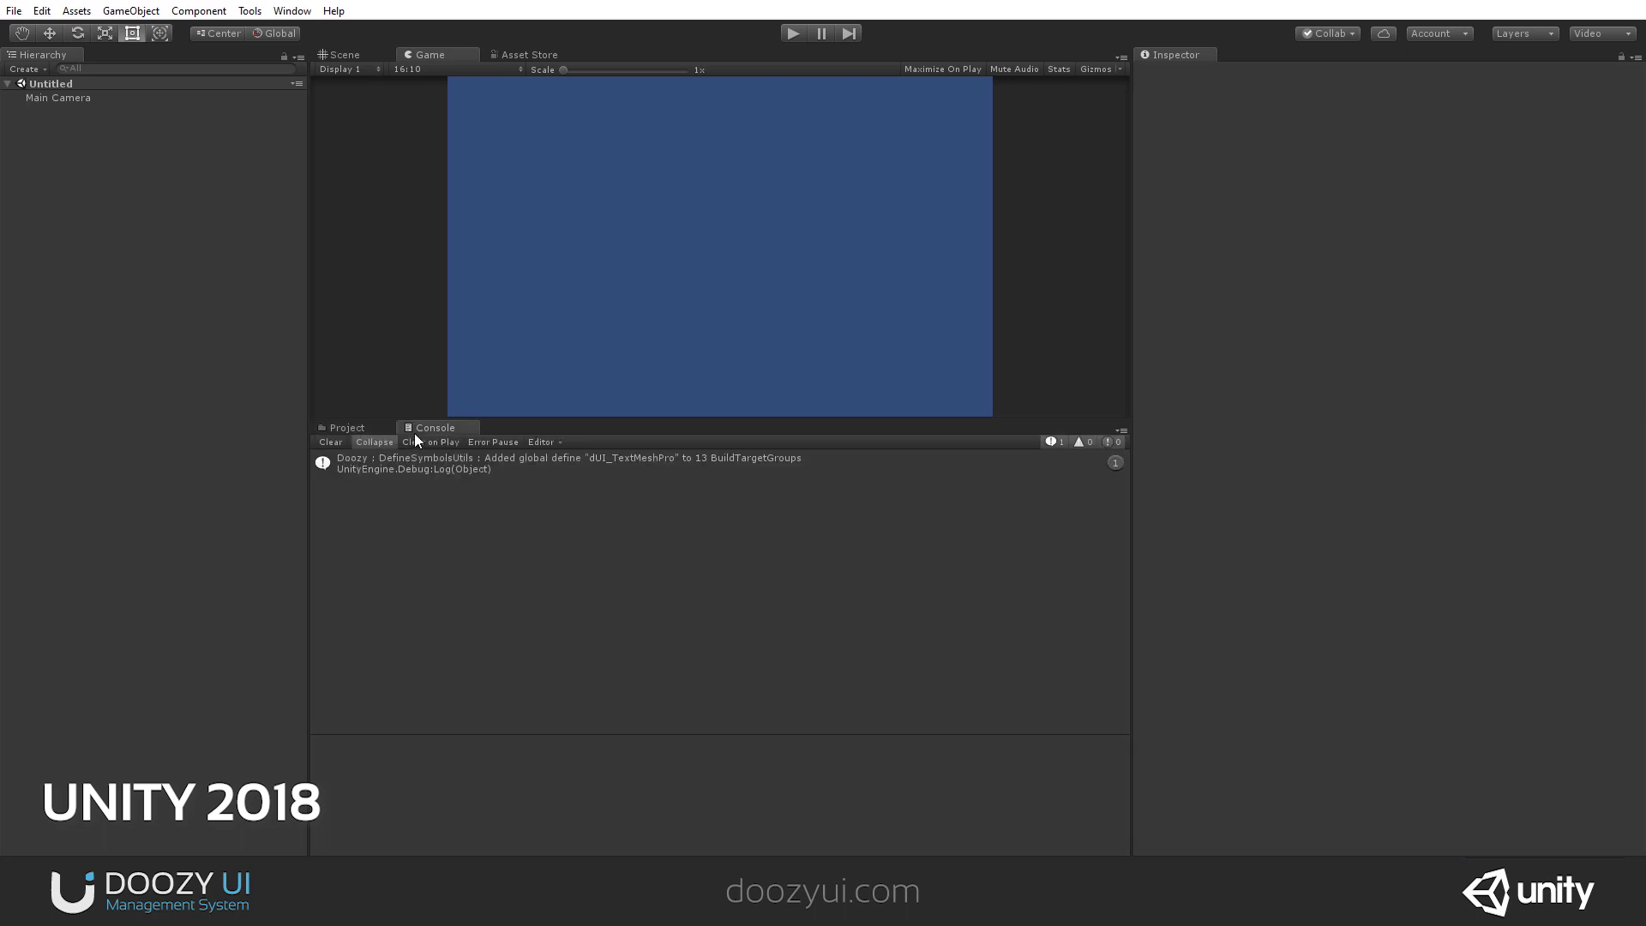
{"action": "left_click", "coordinate": [326, 439]}
{"action": "left_click", "coordinate": [336, 427]}
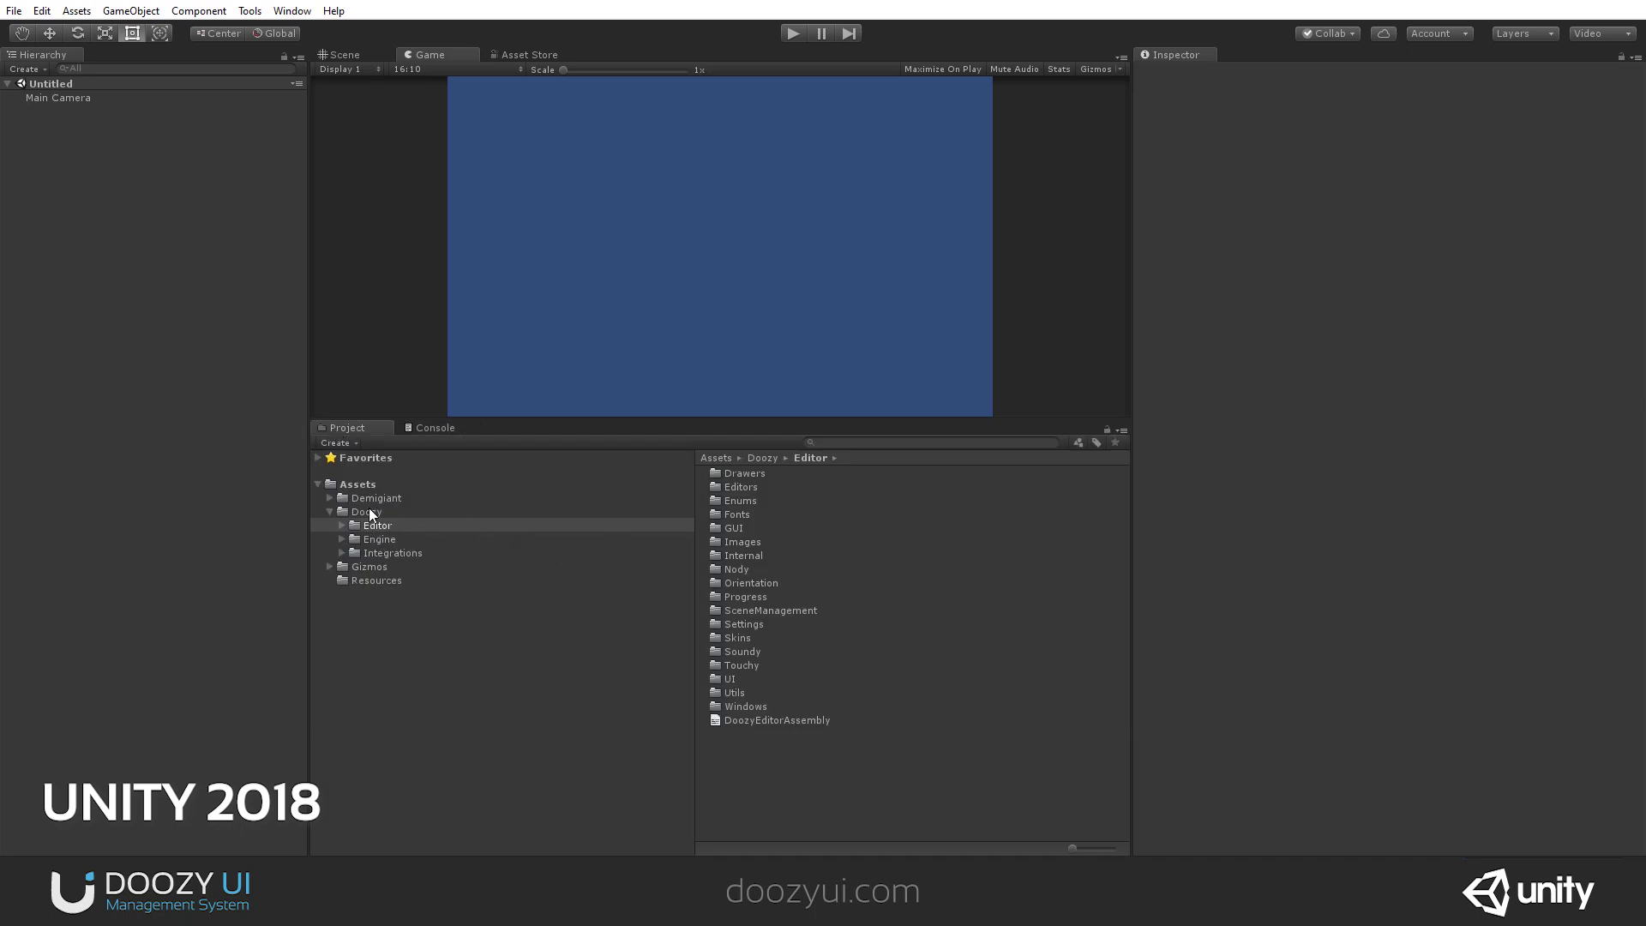
Examine the assembly references of DoozyEditorAssembly and DoozyEngineAssembly.
{"action": "left_click", "coordinate": [804, 720]}
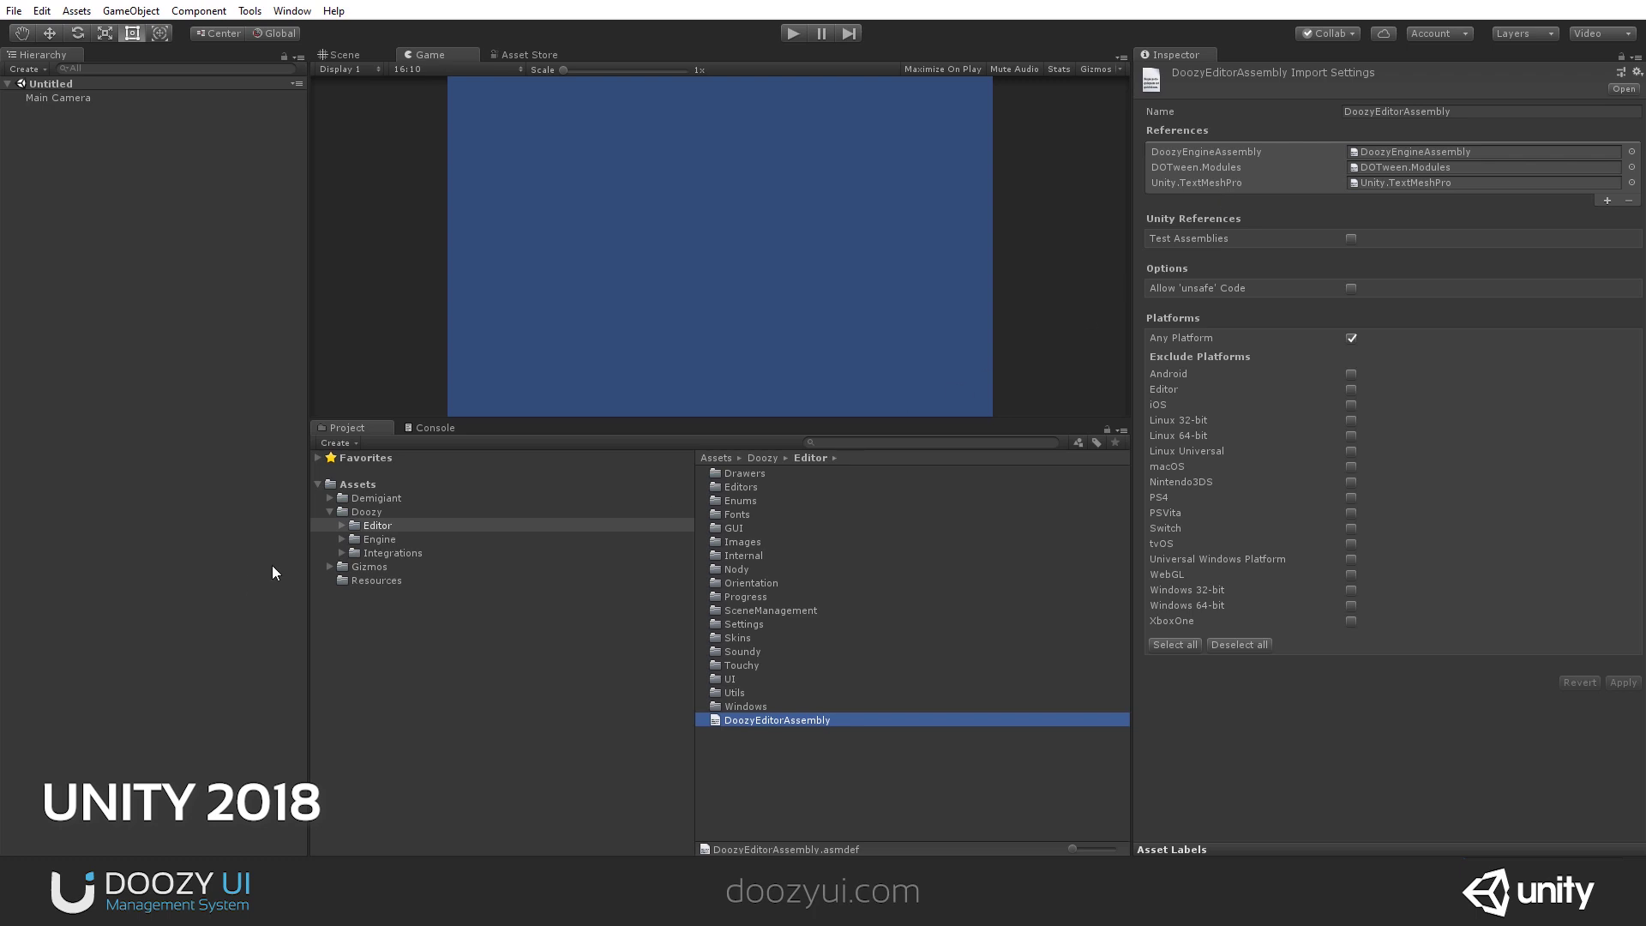
{"action": "left_click", "coordinate": [388, 541]}
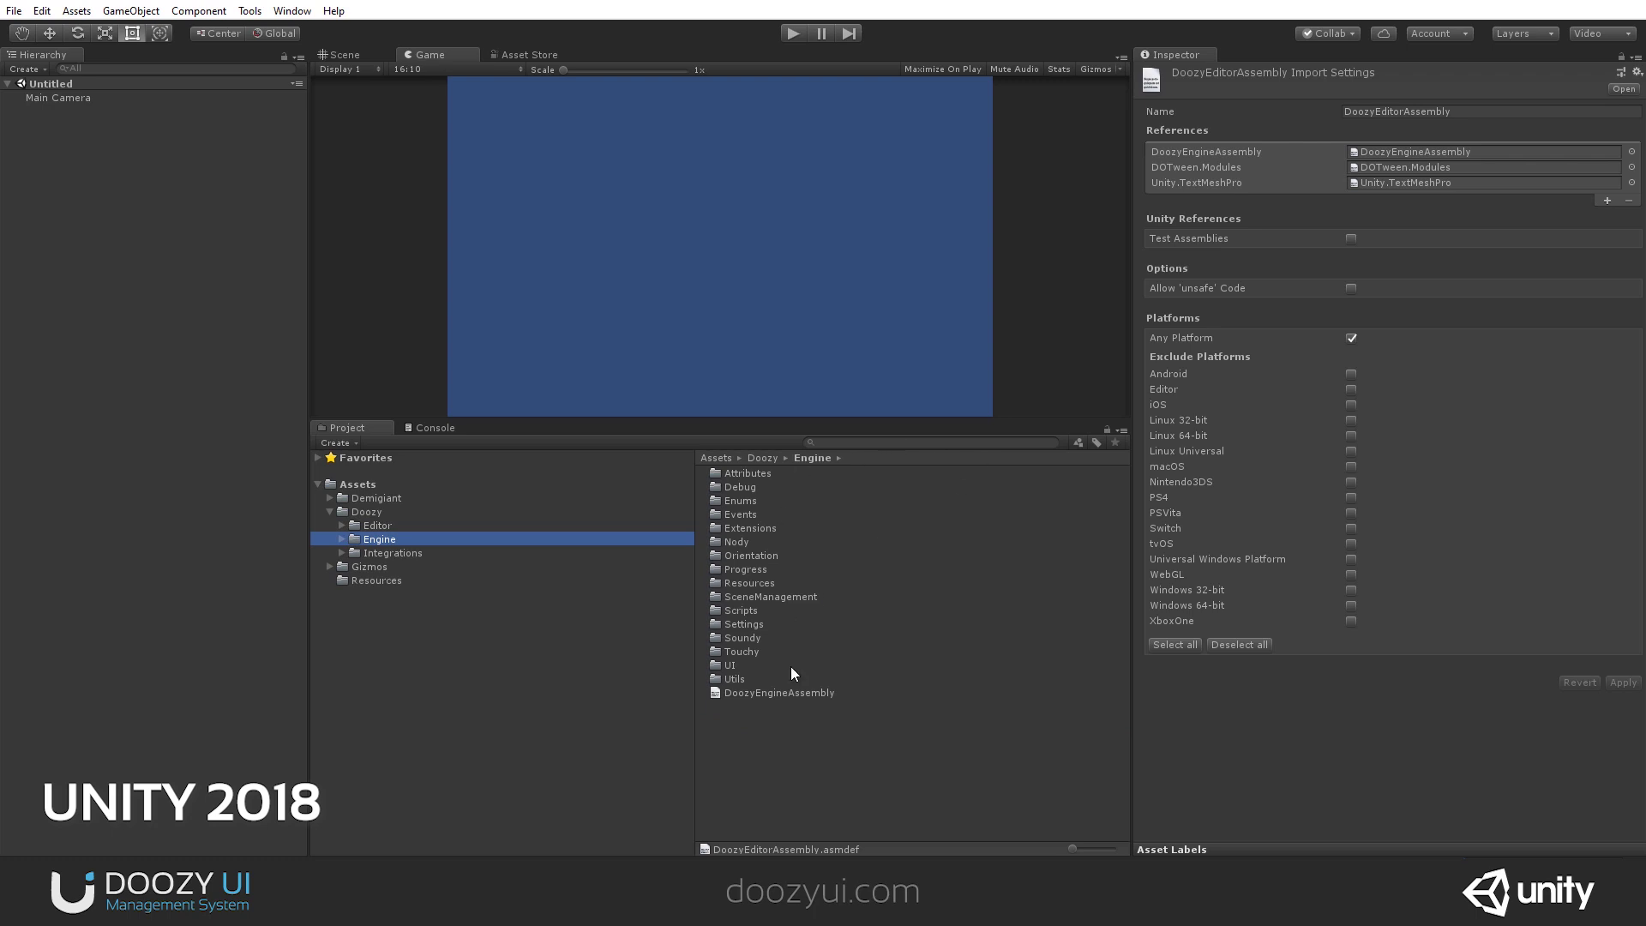
{"action": "left_click", "coordinate": [775, 693]}
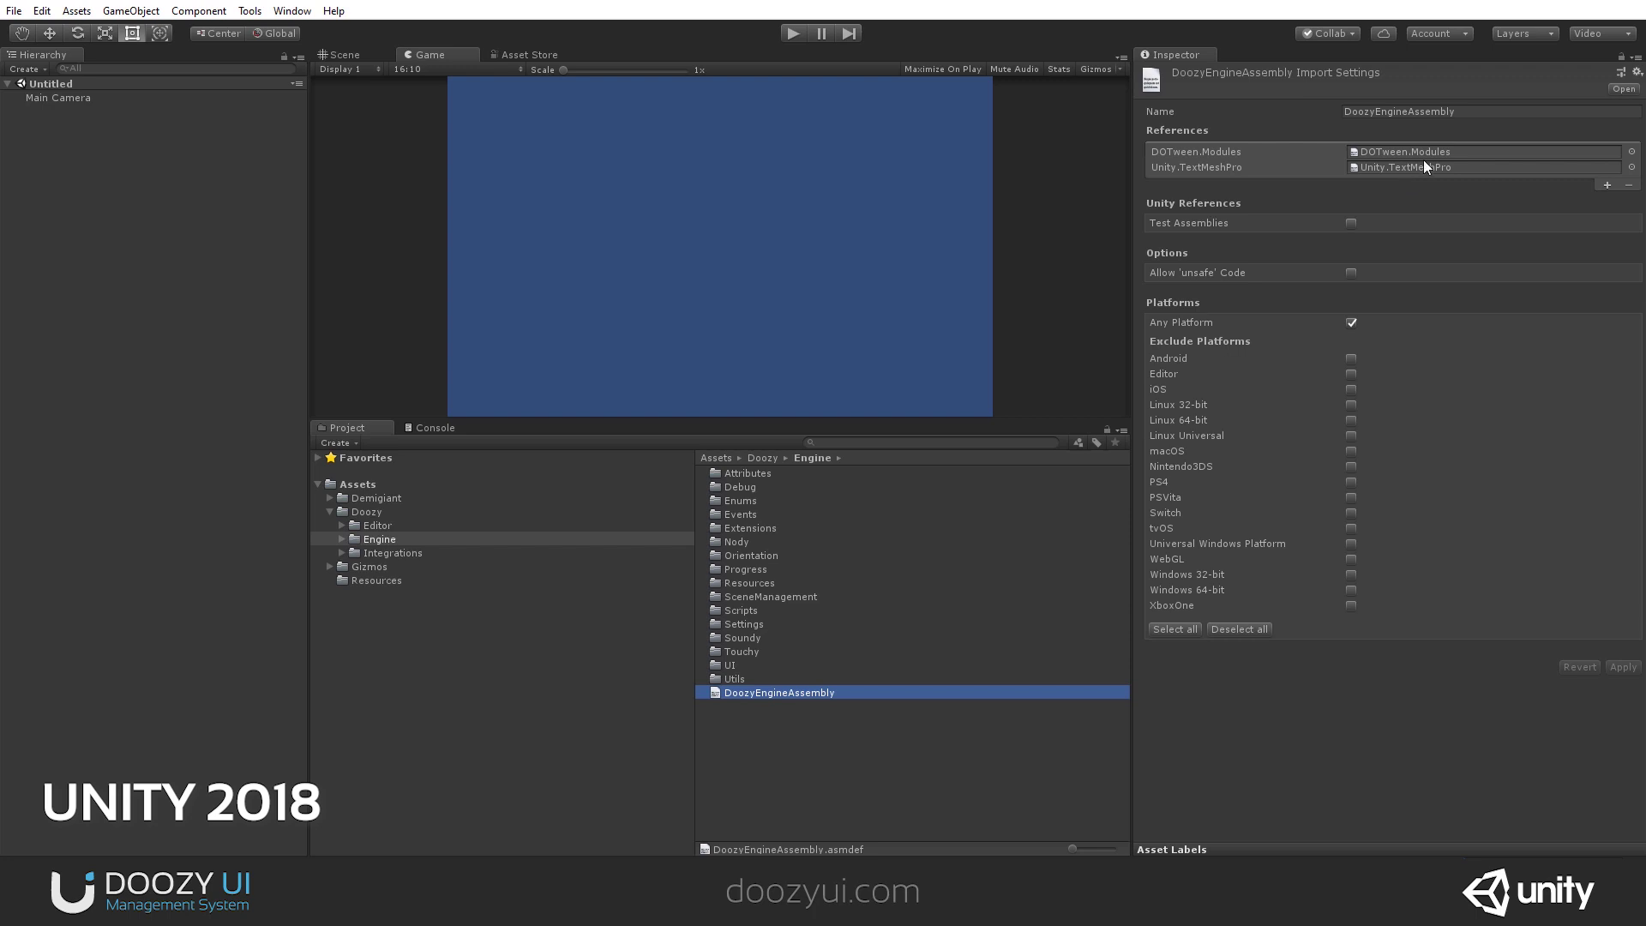
Search the Asset Store for "master audio" and open the Master Audio: AAA Sound page.
{"action": "left_click", "coordinate": [538, 55]}
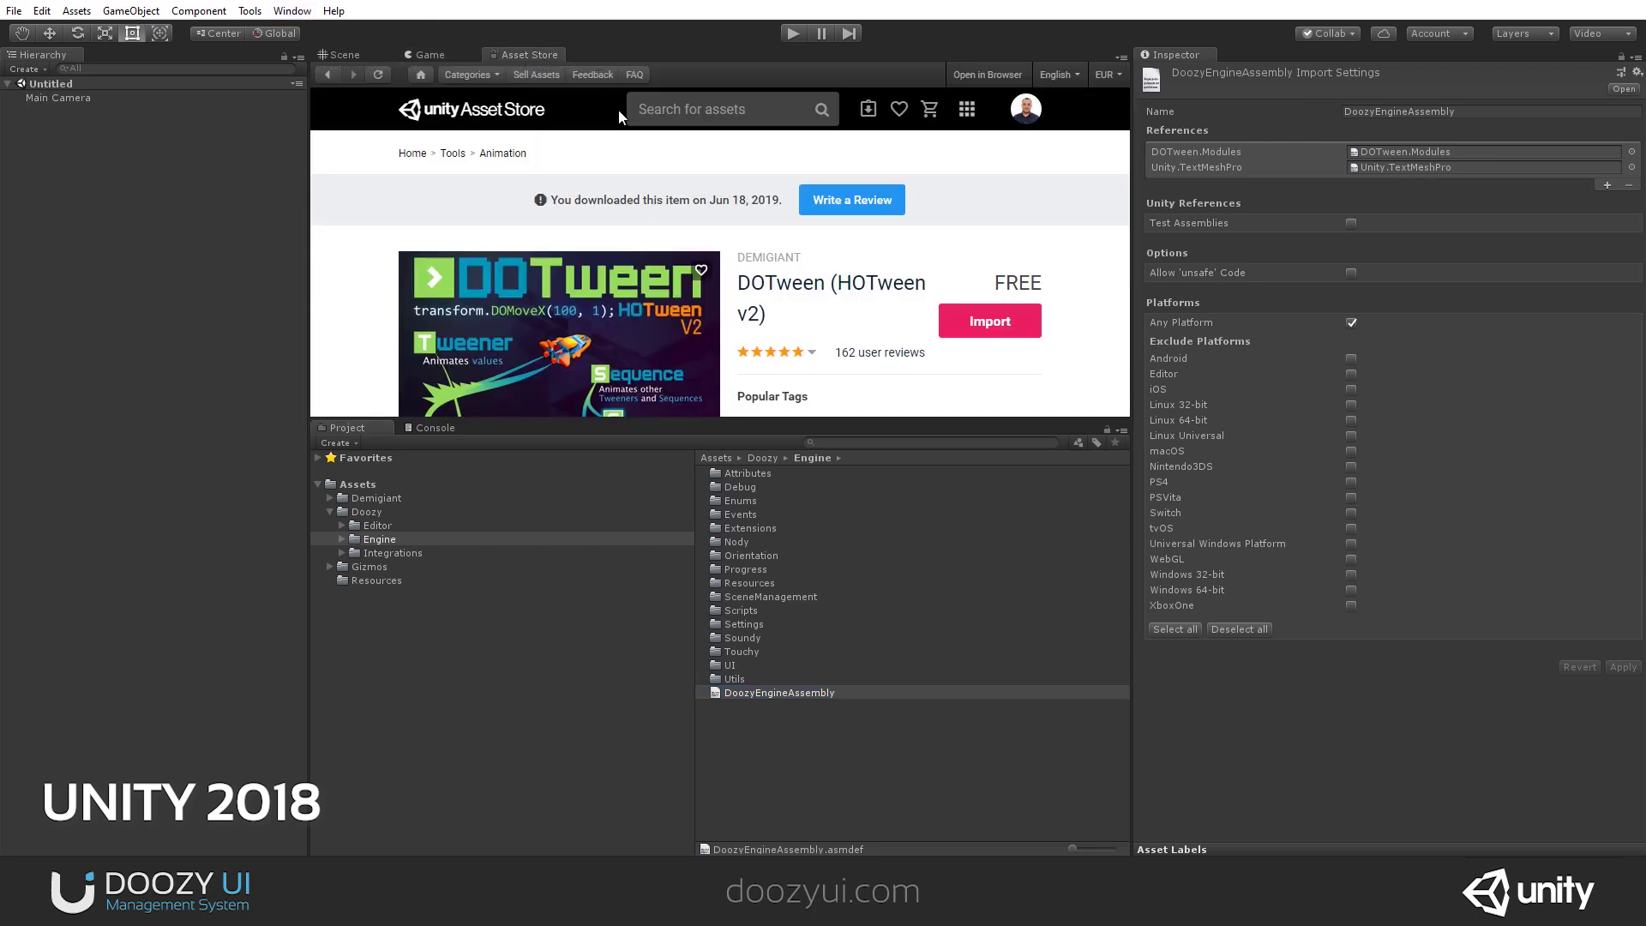
{"action": "left_click", "coordinate": [687, 109]}
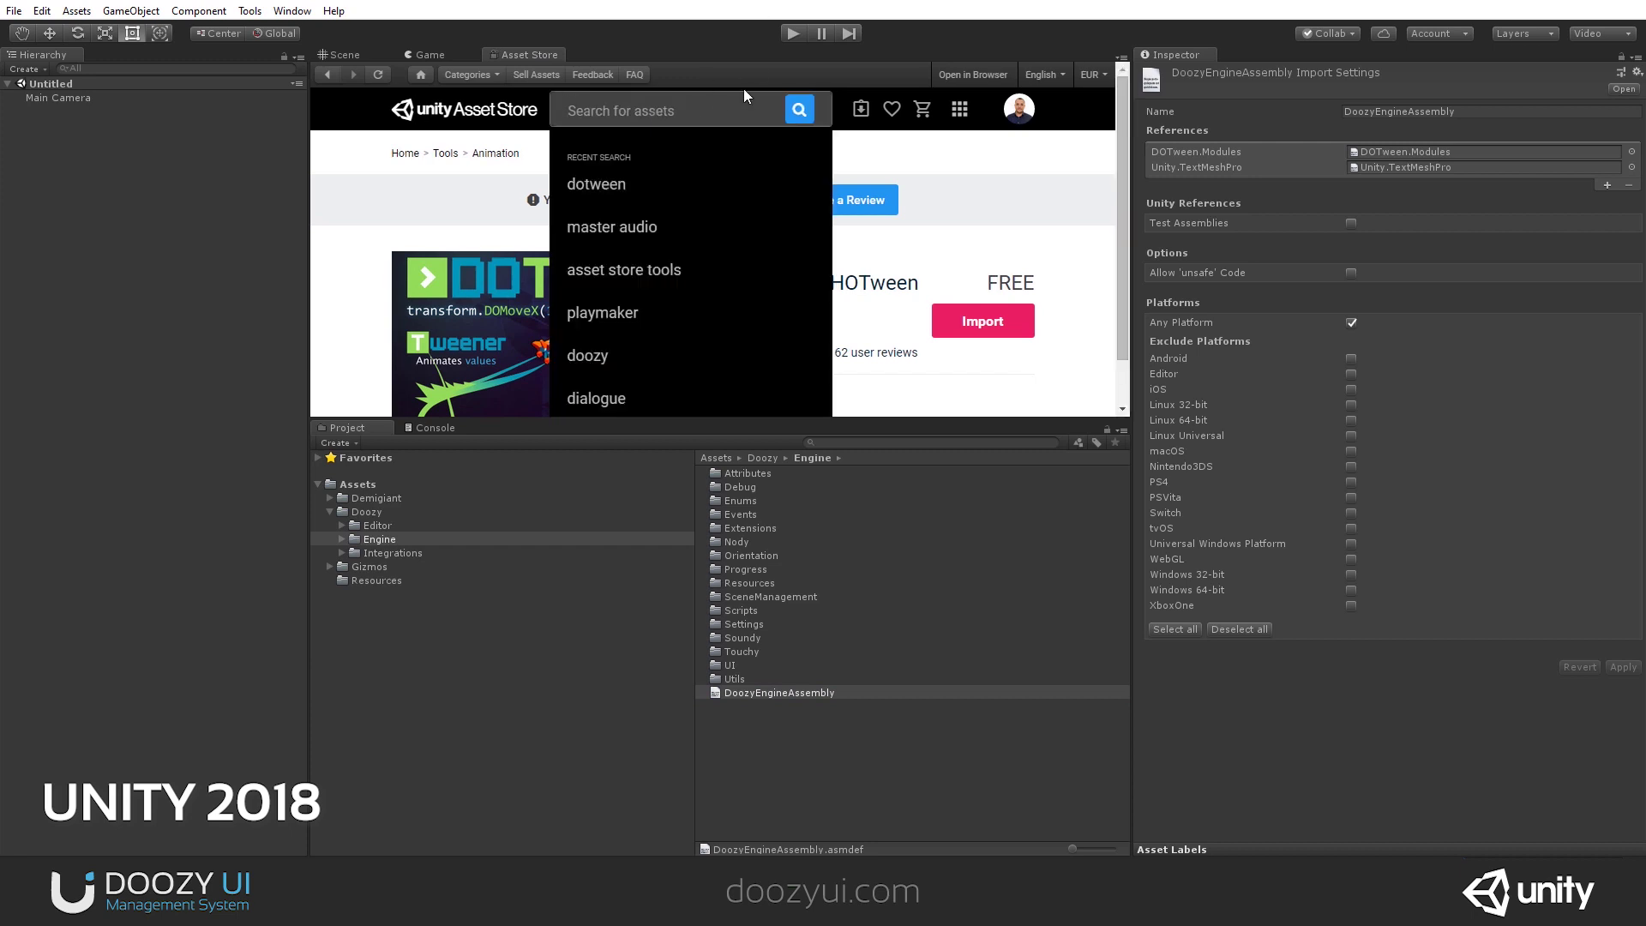
{"action": "left_click", "coordinate": [611, 227]}
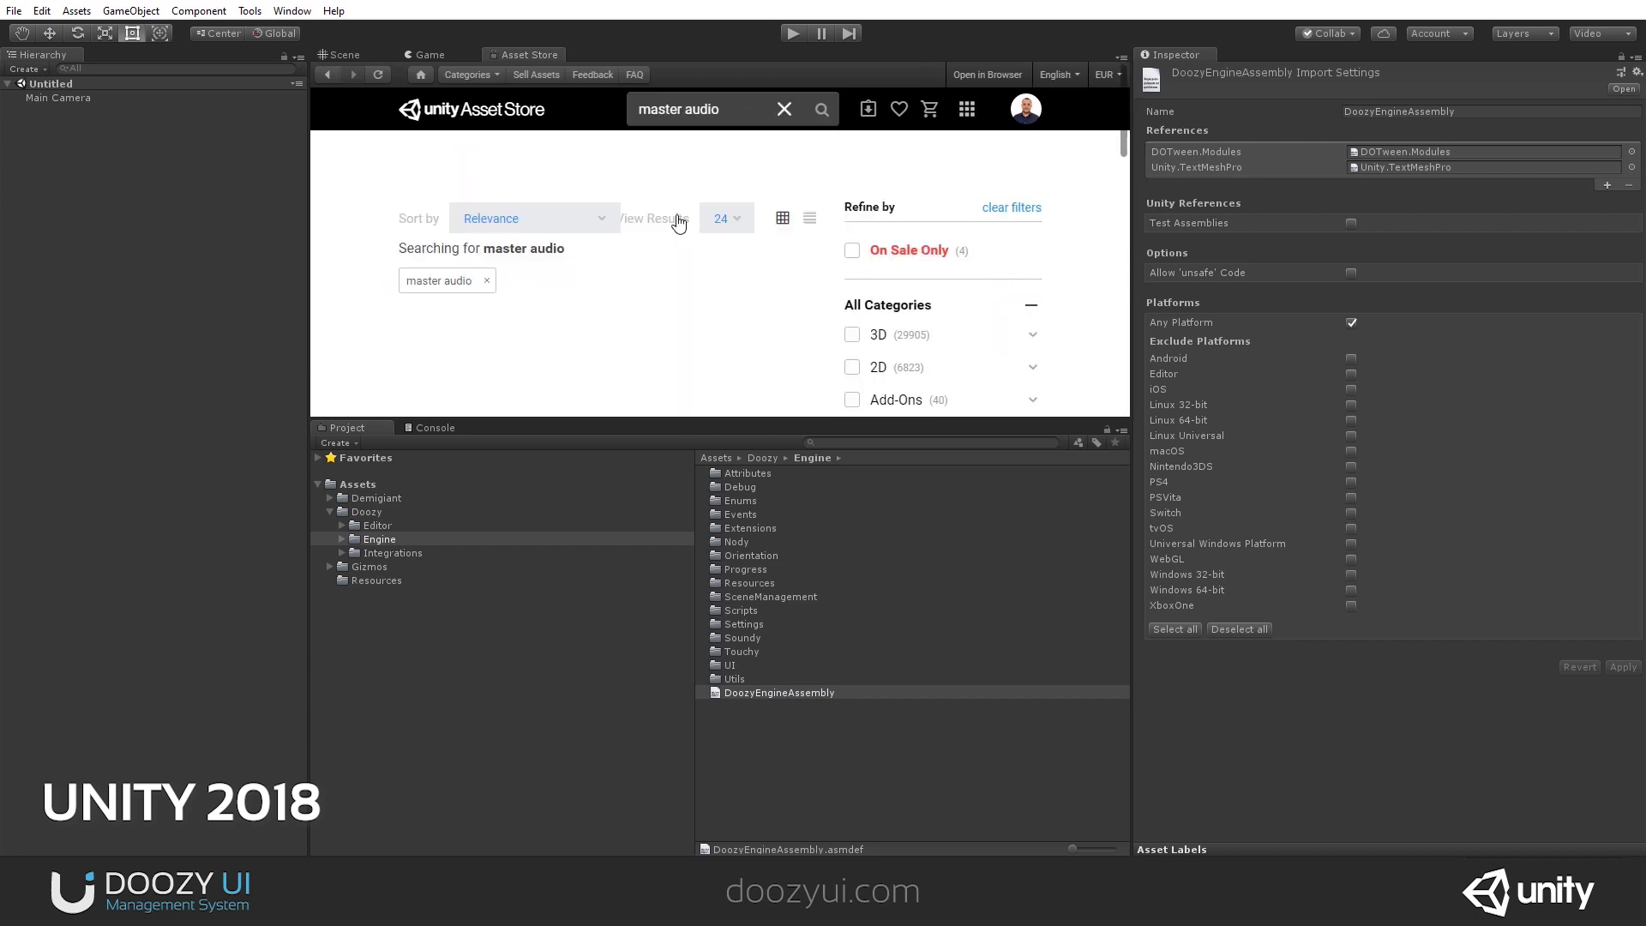
{"action": "scroll", "coordinate": [674, 270], "scroll_direction": "down", "scroll_amount": 1}
{"action": "mouse_move", "coordinate": [673, 262]}
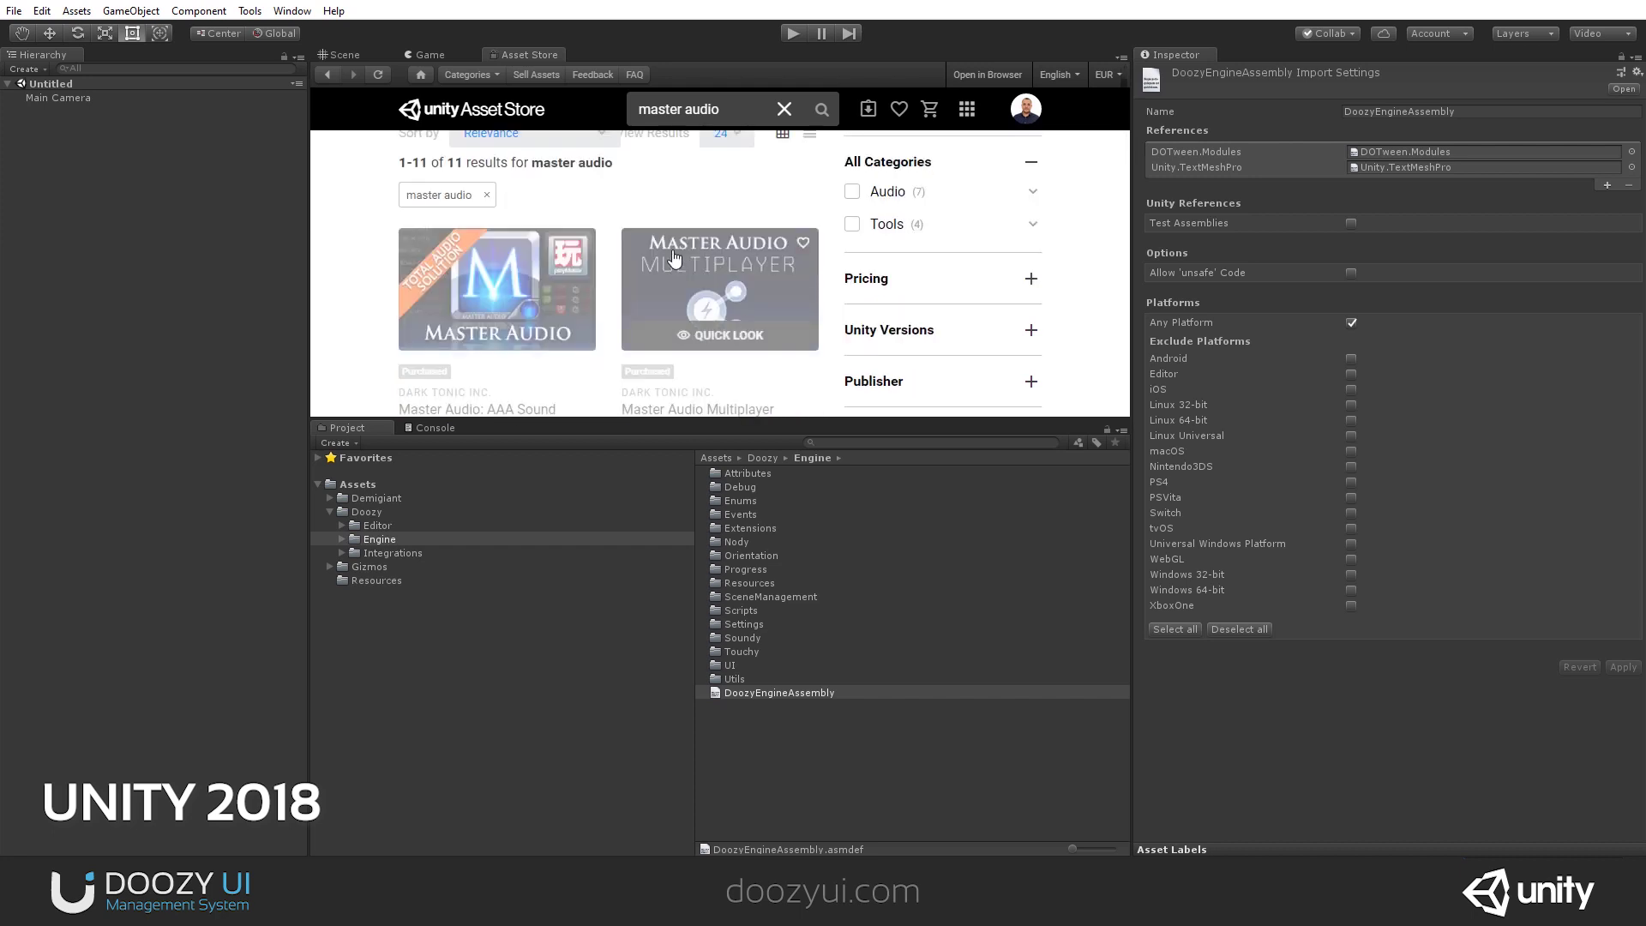
{"action": "left_click", "coordinate": [512, 292]}
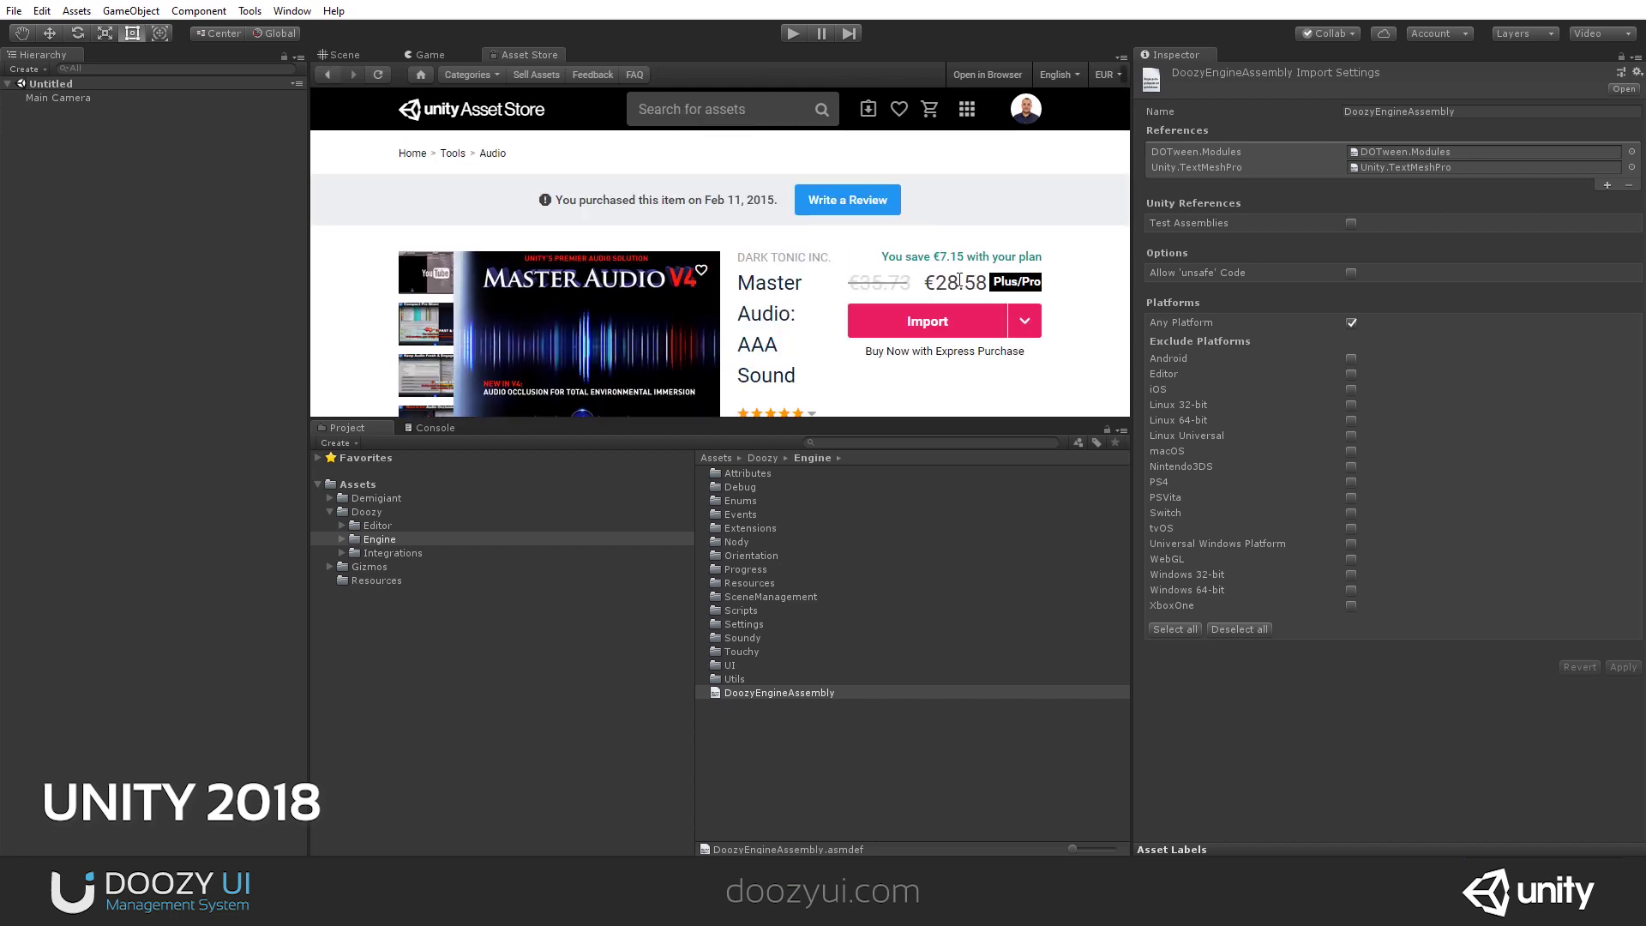
Import the Master Audio AAA Sound package into the project, leaving out its ExampleScenes folder.
{"action": "left_click", "coordinate": [938, 324]}
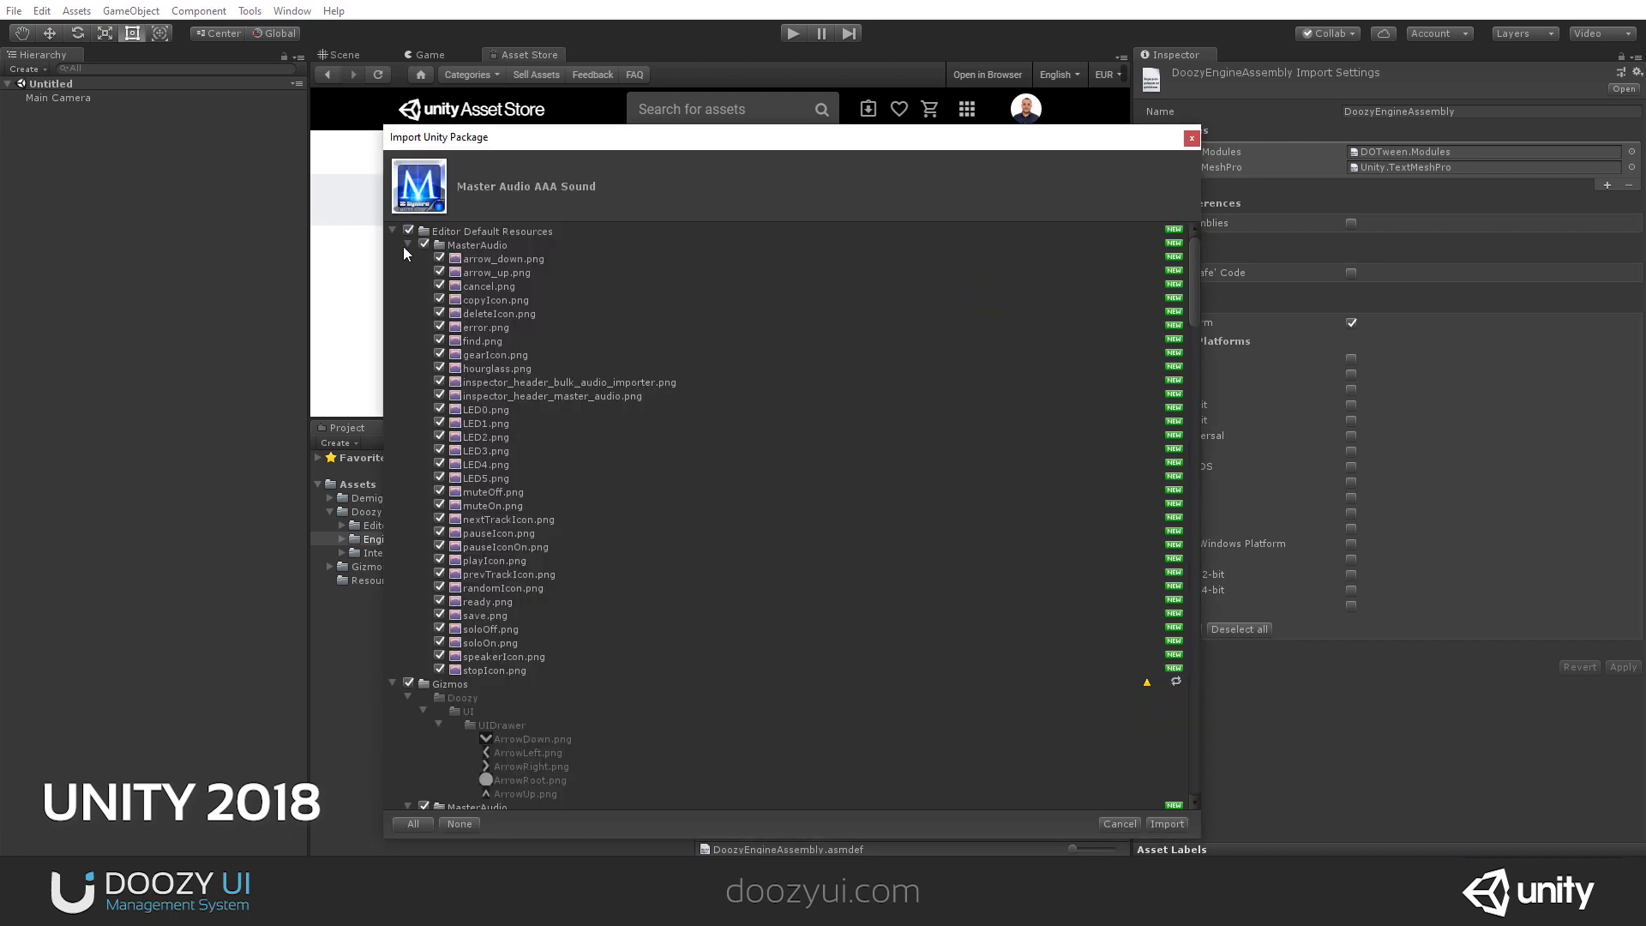
{"action": "left_click", "coordinate": [407, 246]}
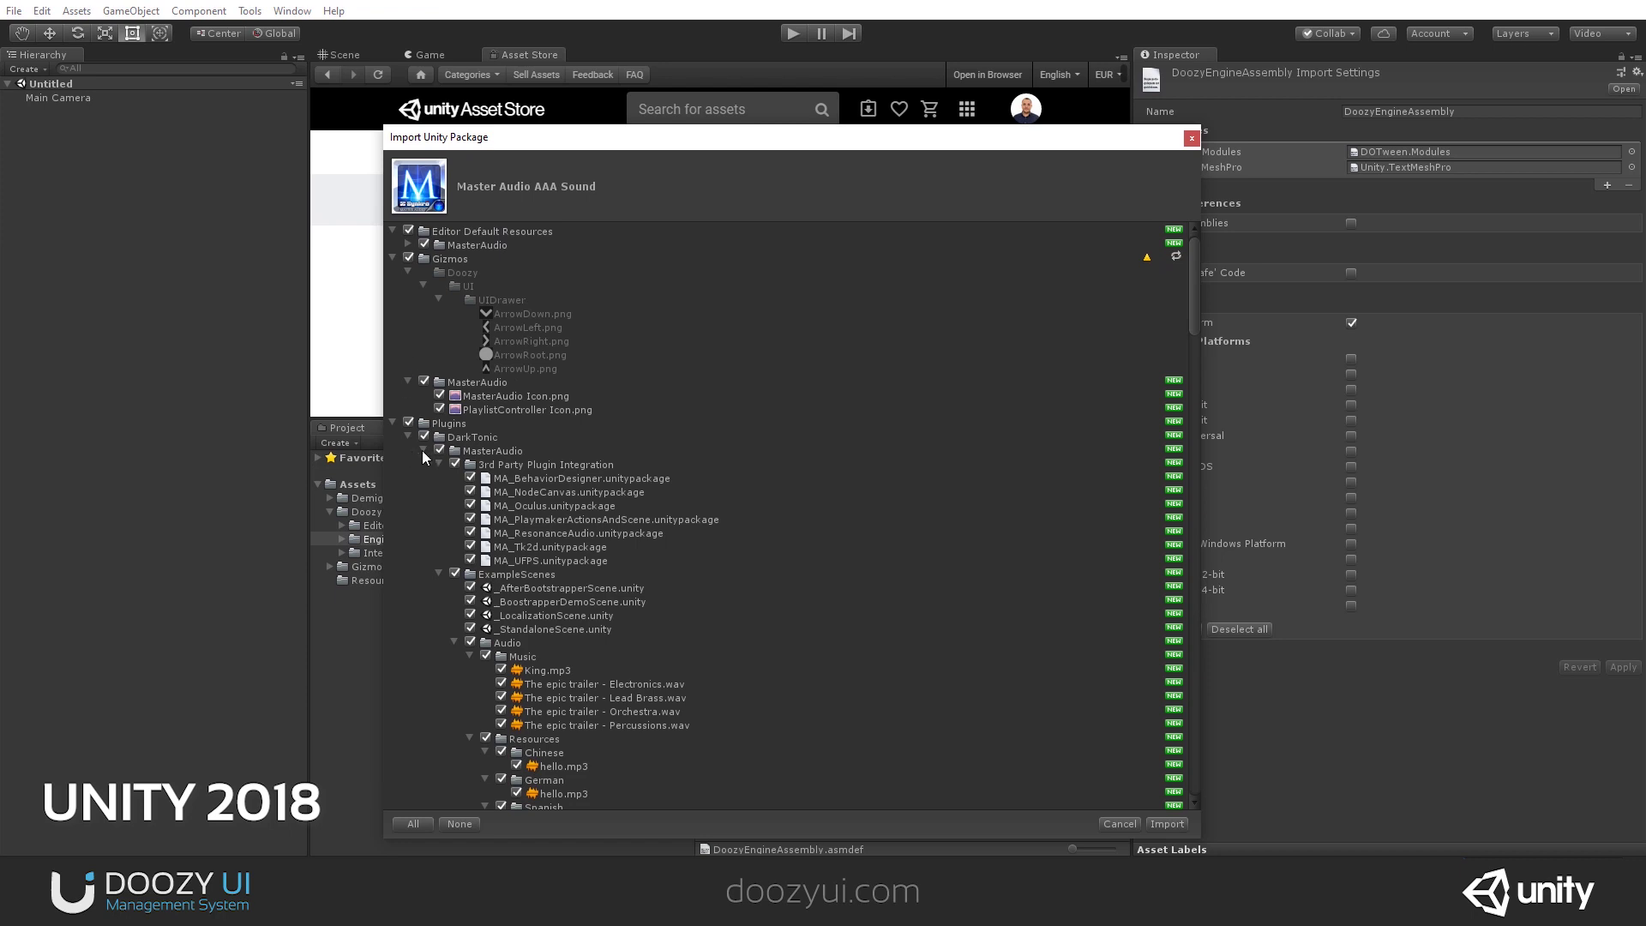
{"action": "left_click", "coordinate": [439, 463]}
{"action": "left_click", "coordinate": [440, 476]}
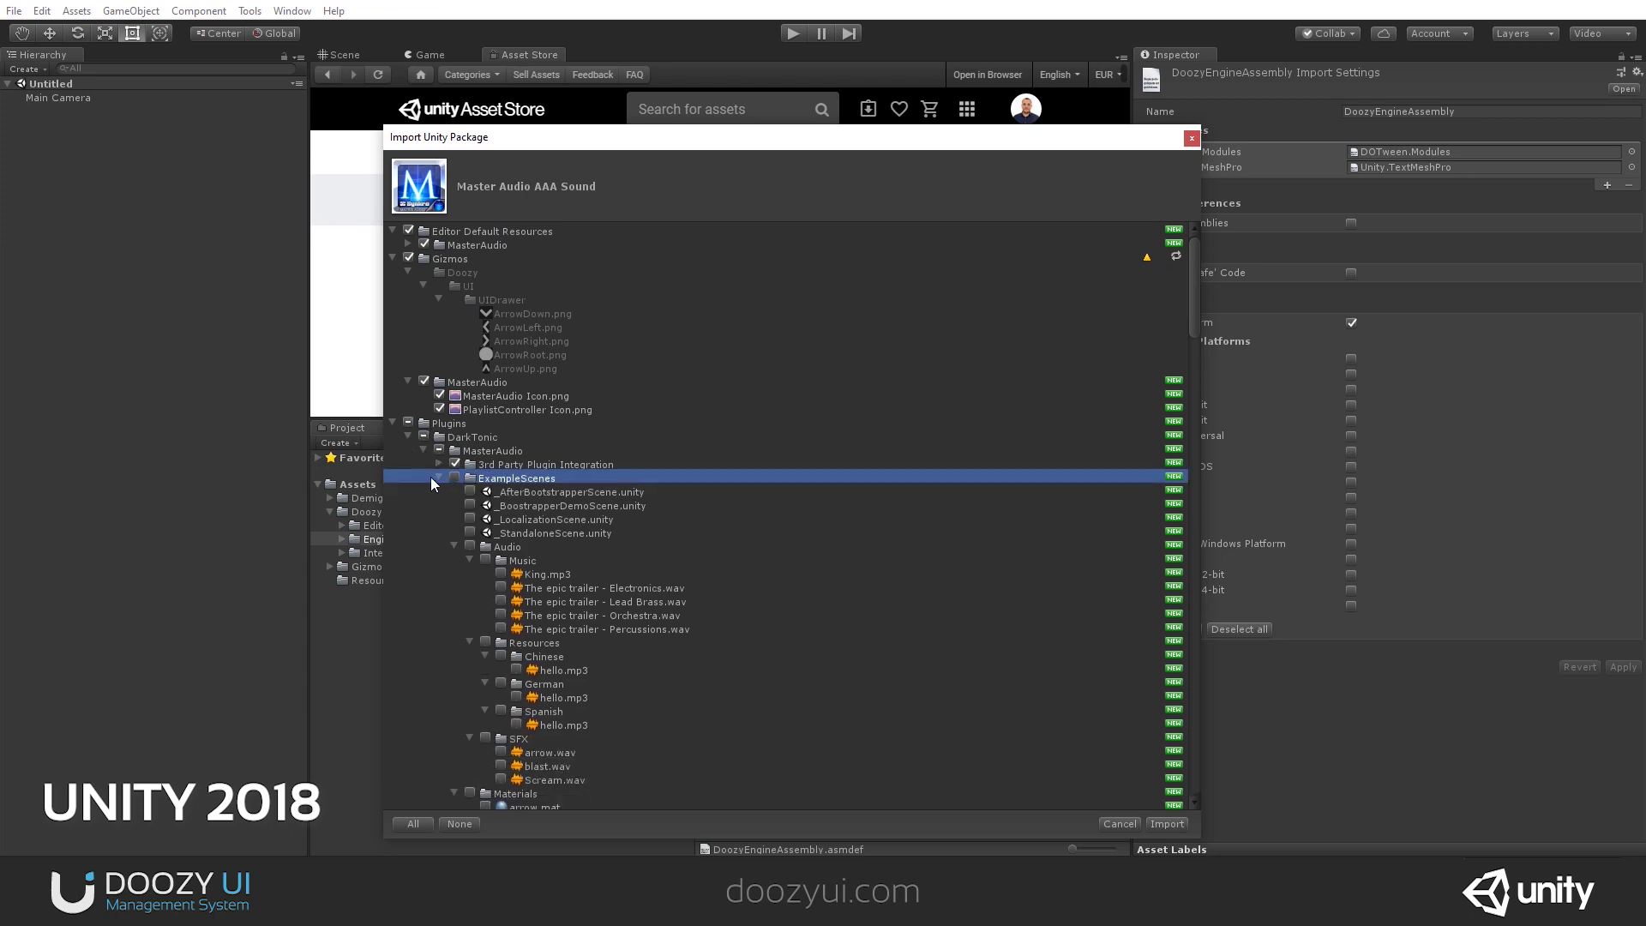
{"action": "left_click", "coordinate": [435, 478]}
{"action": "left_click", "coordinate": [1162, 824]}
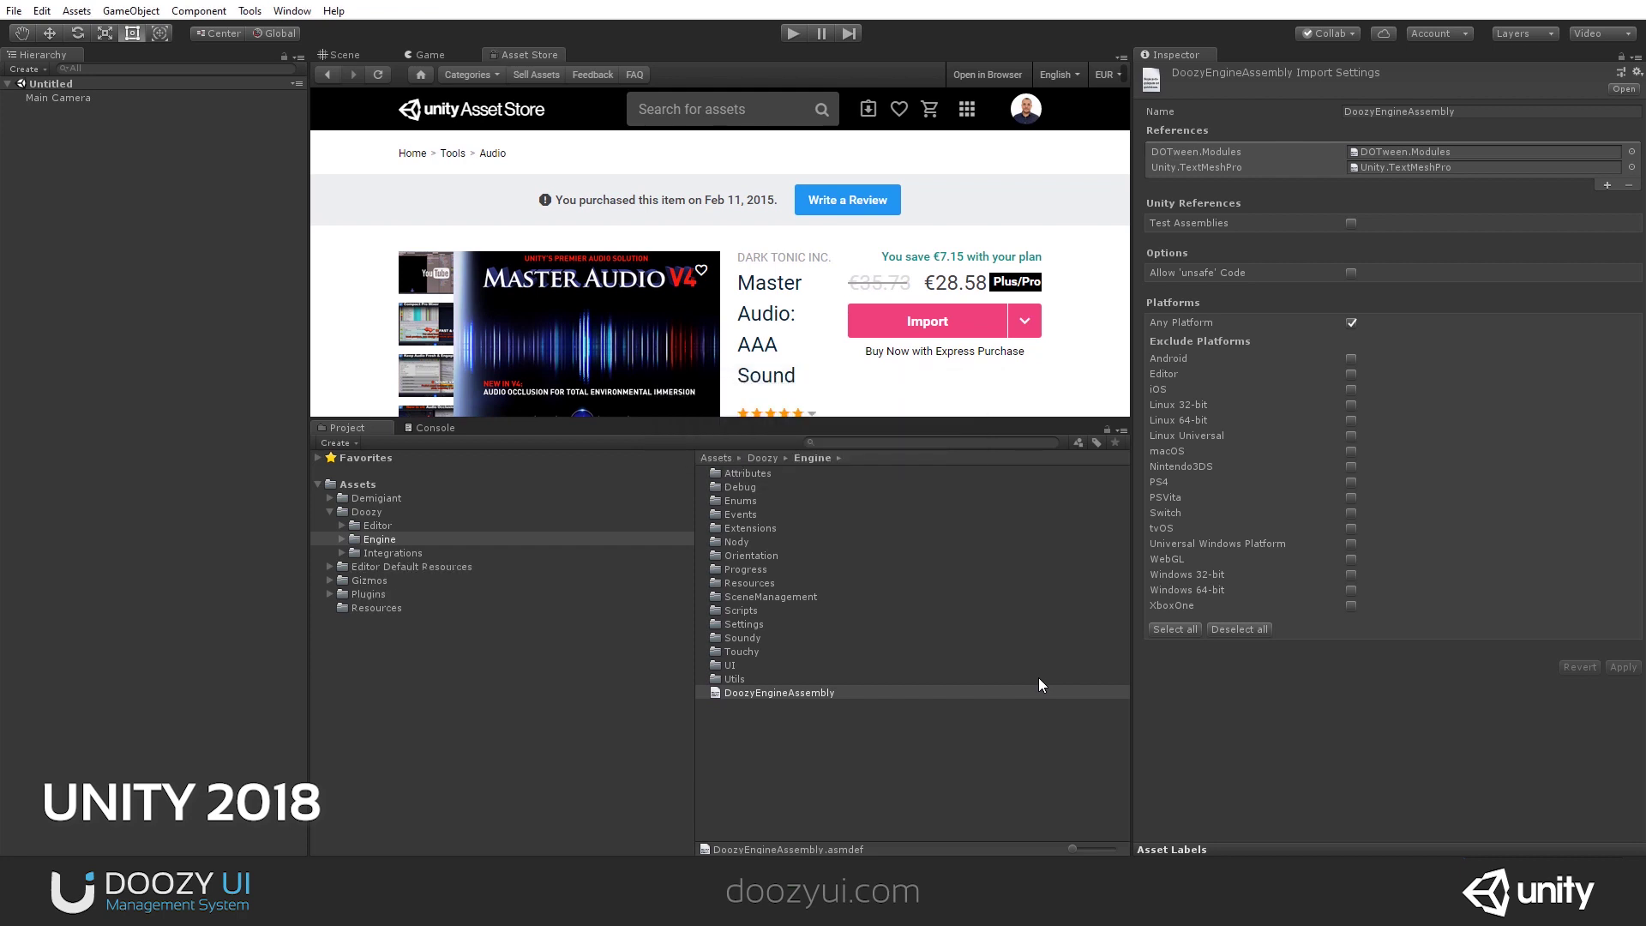
Close the Asset Store and open the MasterAudio folder inside Plugins/DarkTonic in the project files.
{"action": "right_click", "coordinate": [542, 59]}
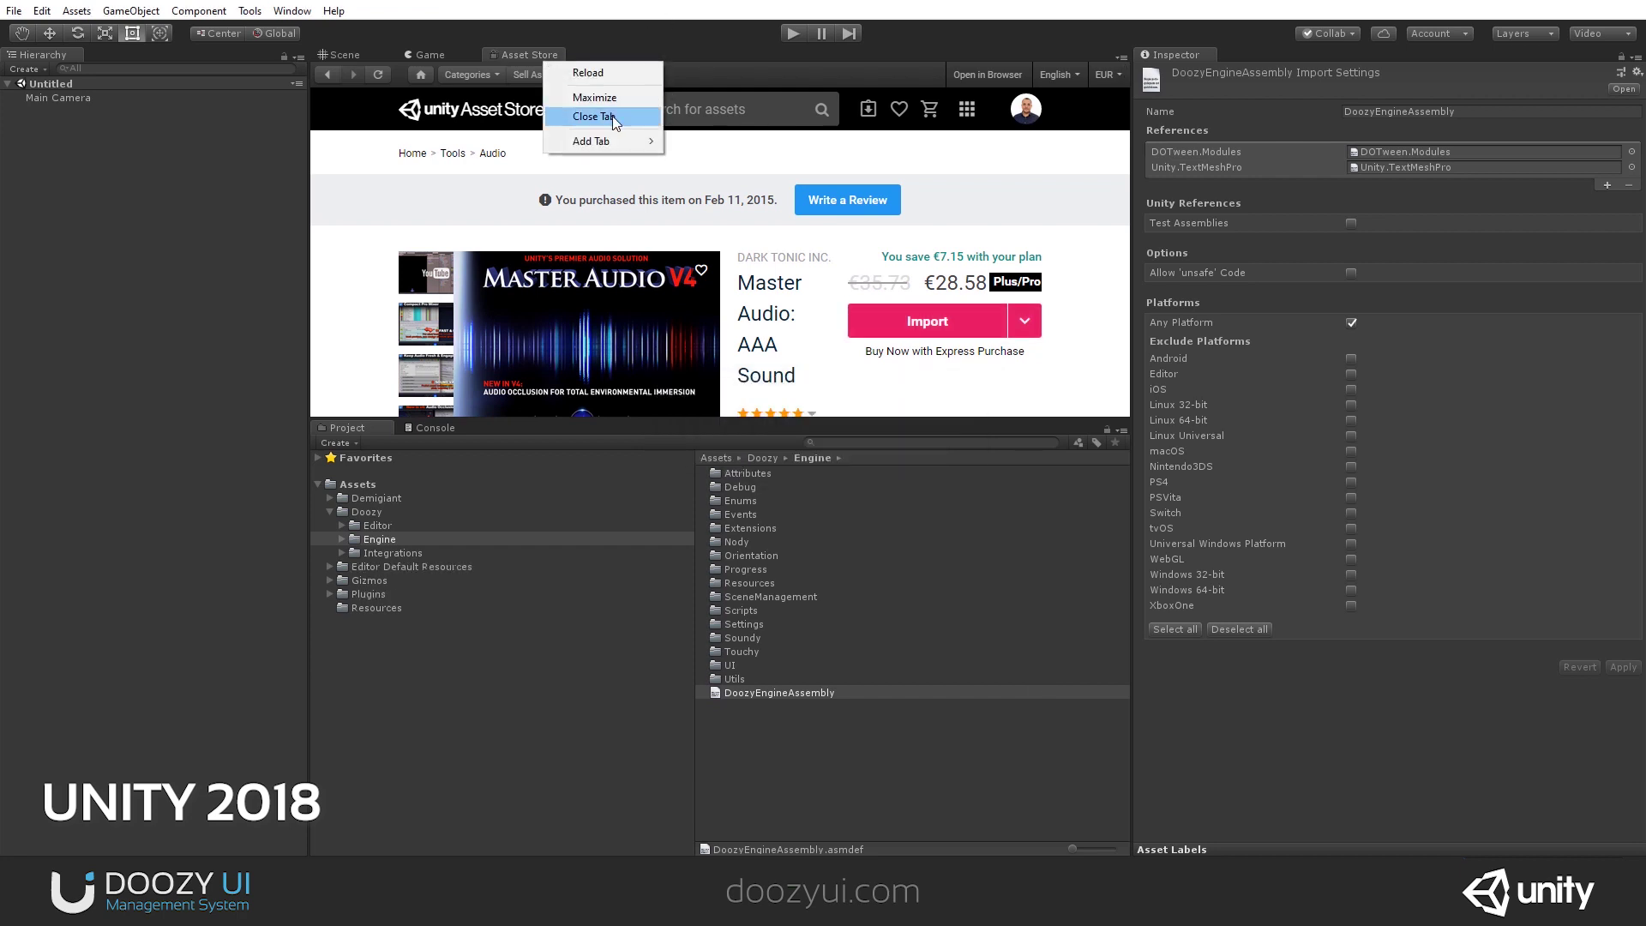
{"action": "left_click", "coordinate": [594, 116]}
{"action": "left_click", "coordinate": [329, 512]}
{"action": "left_click", "coordinate": [334, 540]}
{"action": "left_click", "coordinate": [330, 540]}
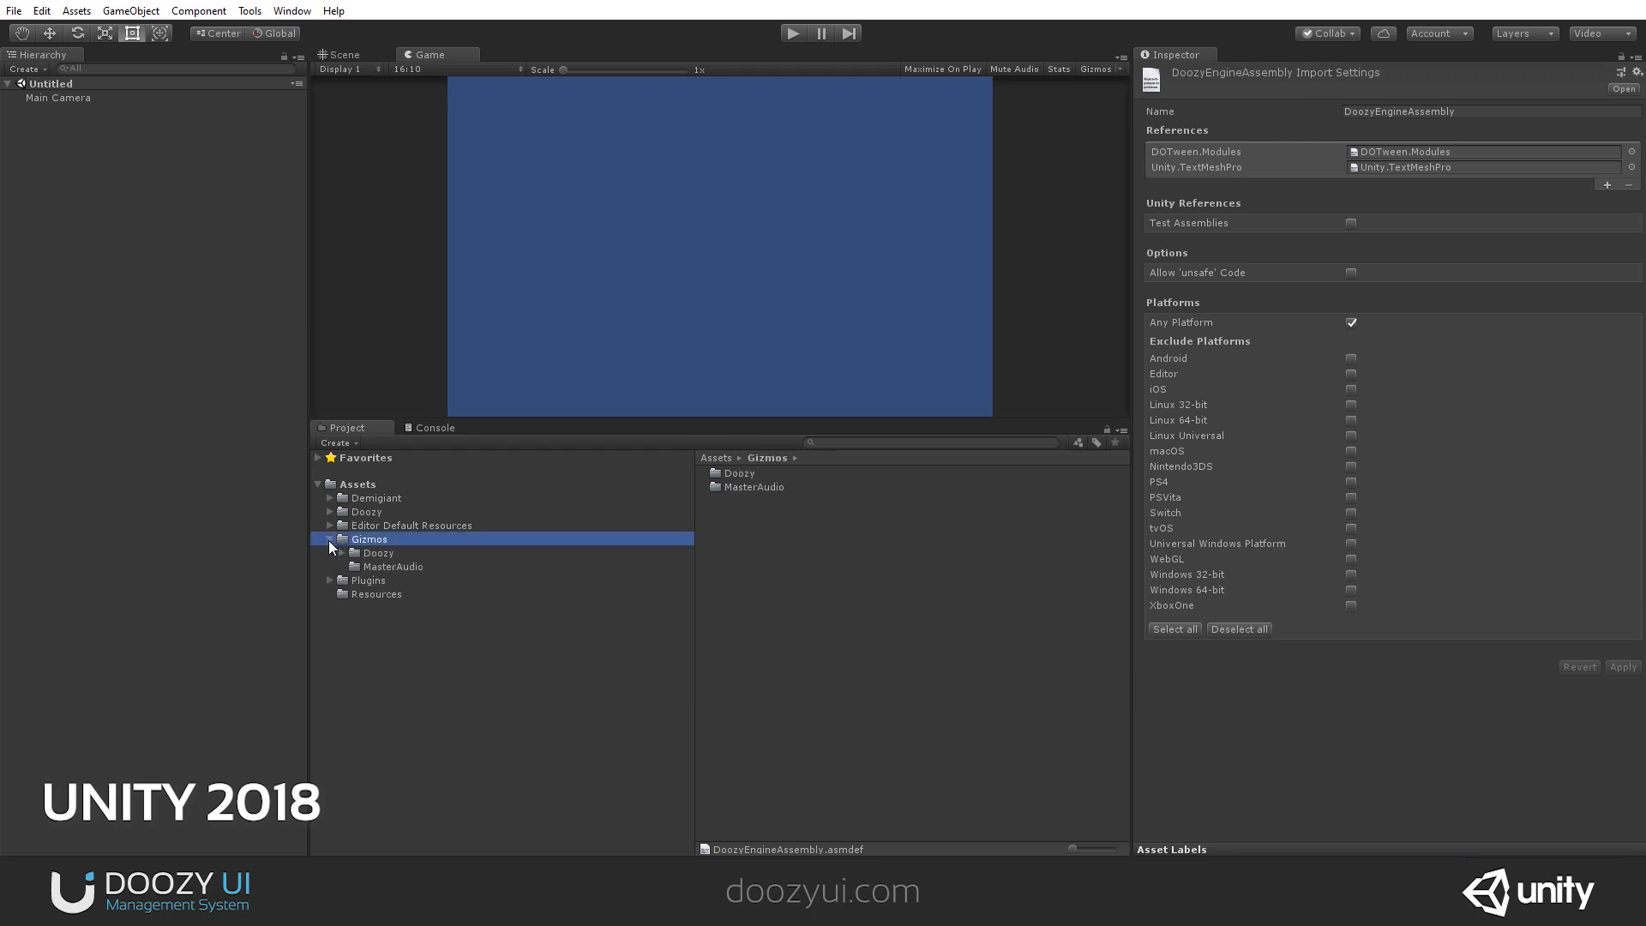
{"action": "left_click", "coordinate": [330, 540]}
{"action": "left_click", "coordinate": [330, 554]}
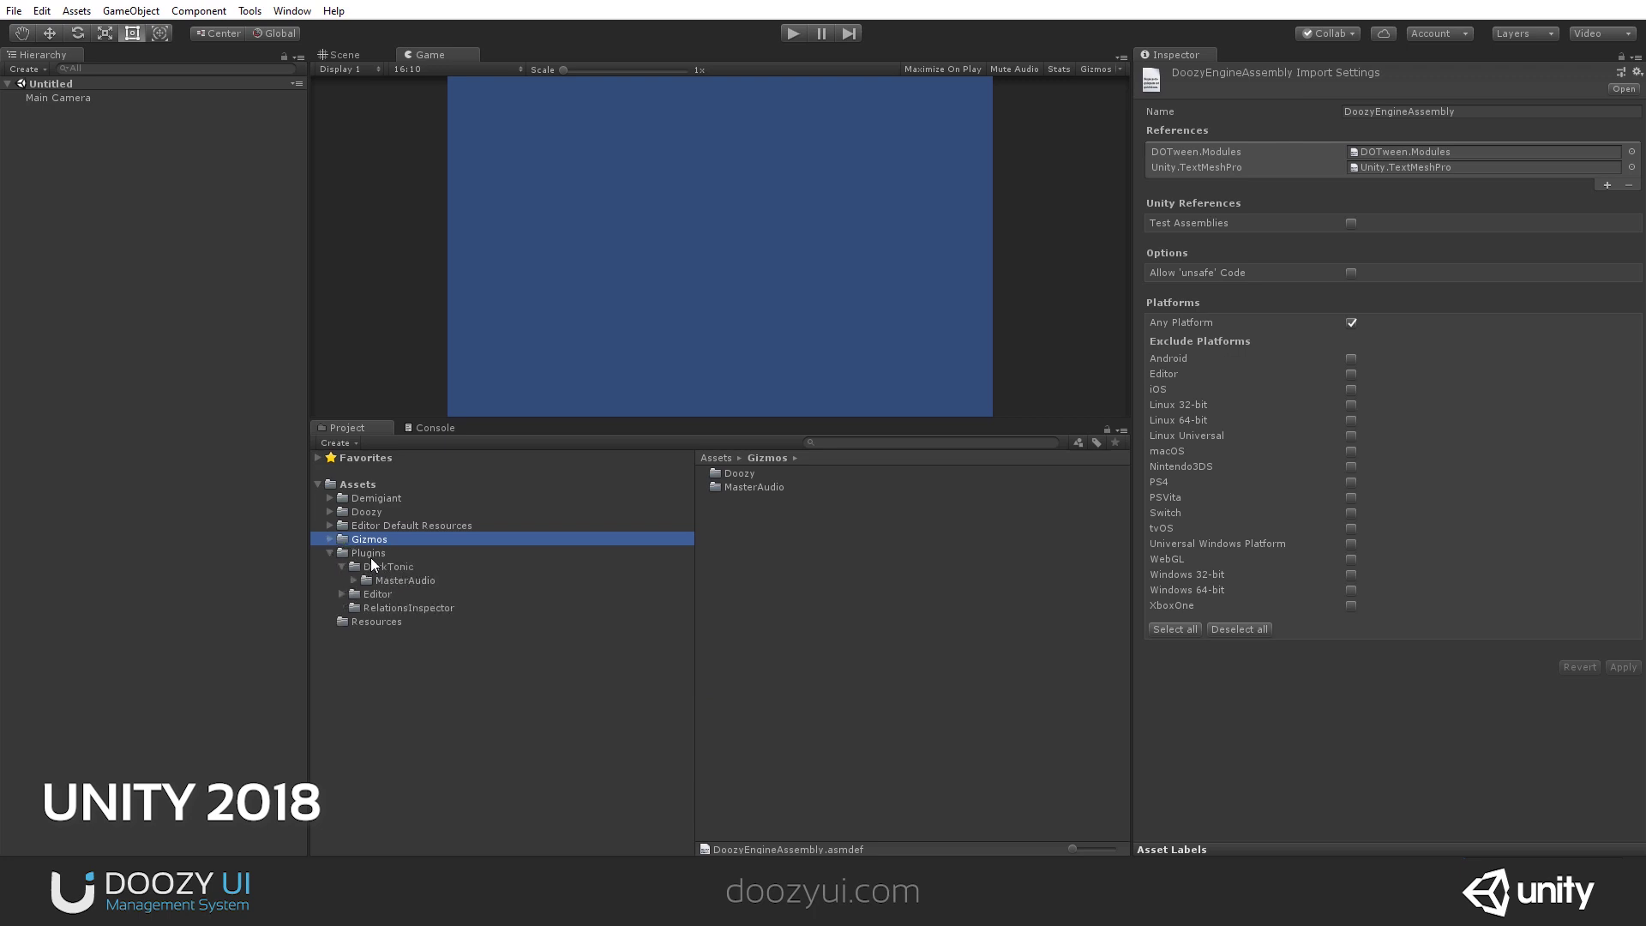
{"action": "left_click", "coordinate": [378, 568]}
{"action": "left_click", "coordinate": [405, 581]}
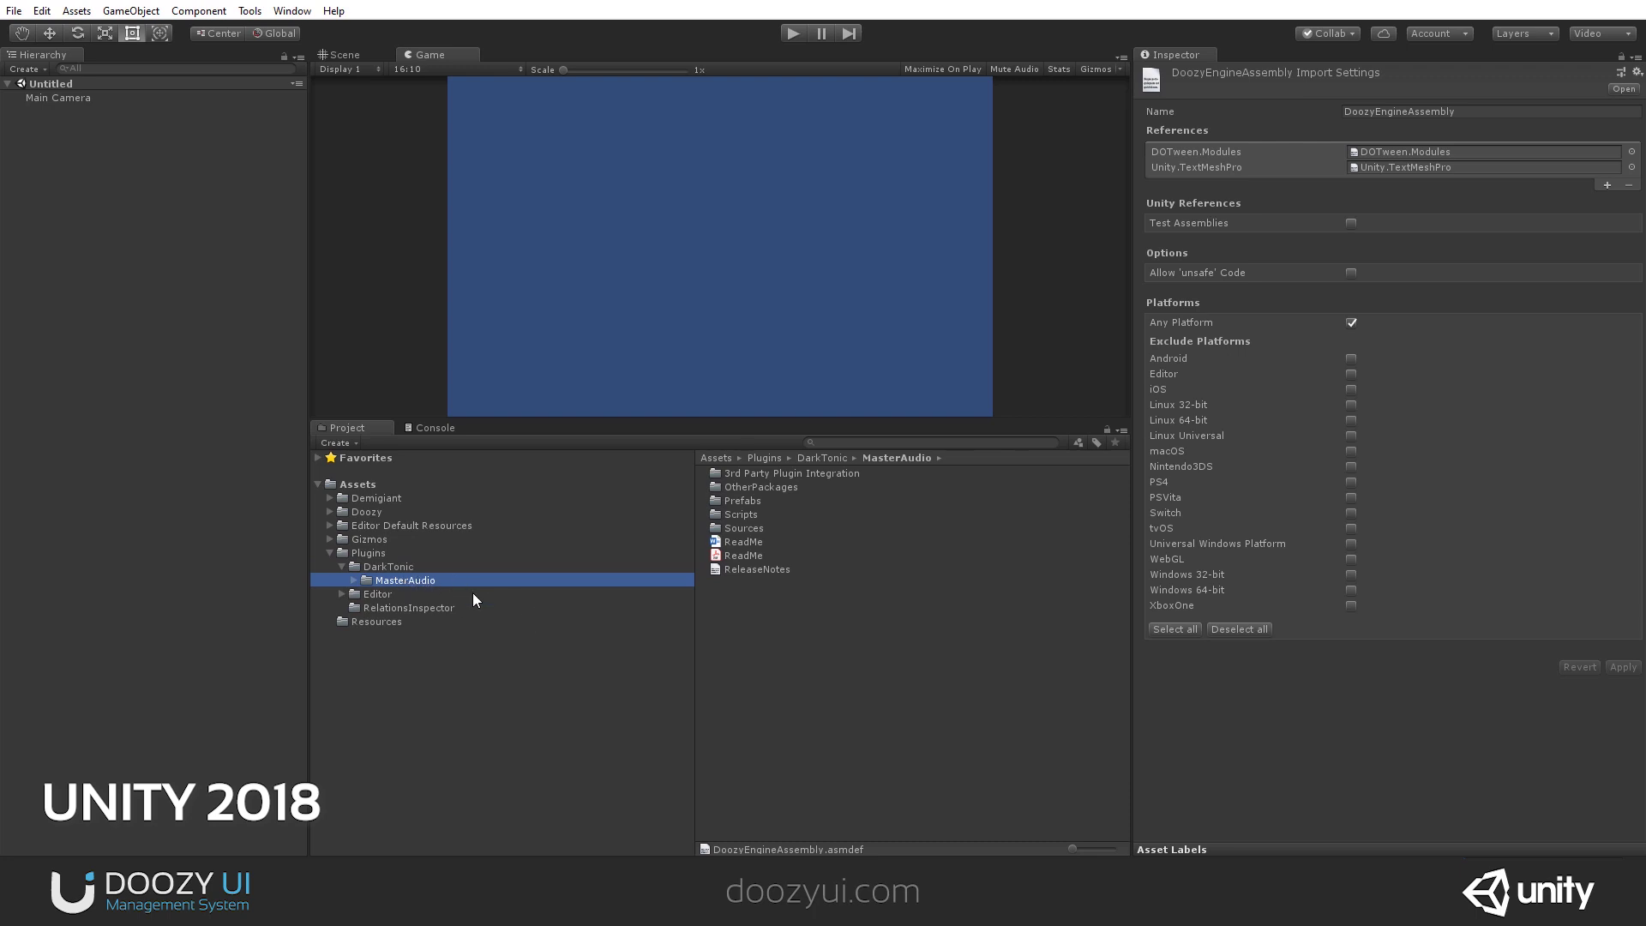
Create an assembly definition named MasterAudioAssembly in the MasterAudio folder.
{"action": "right_click", "coordinate": [793, 625]}
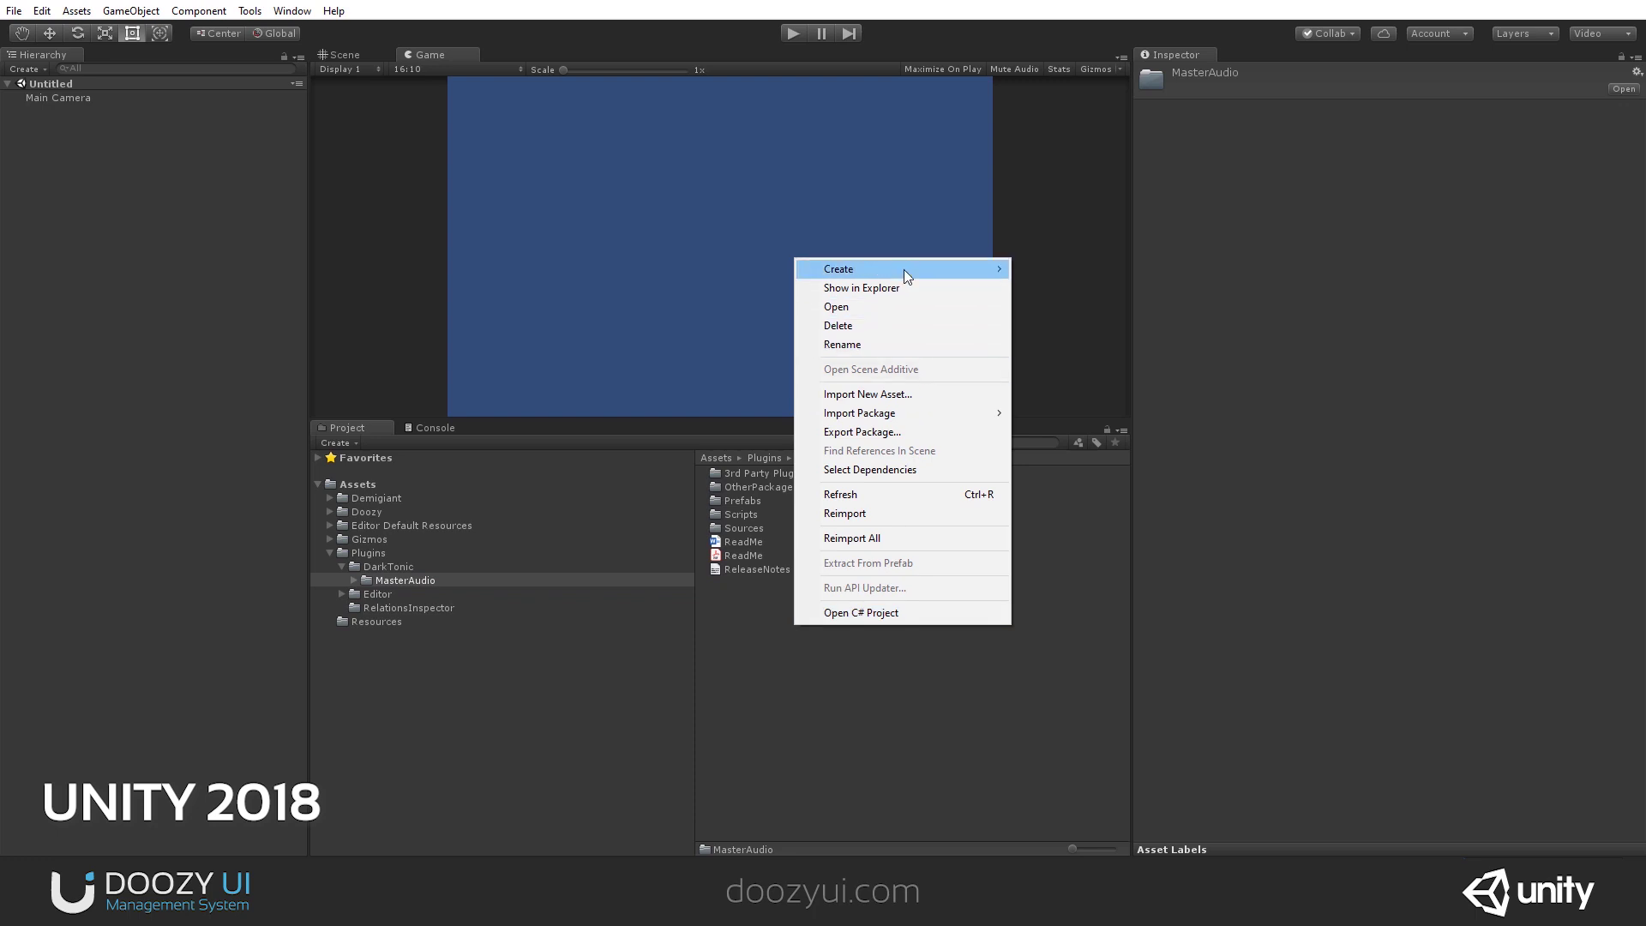
{"action": "mouse_move", "coordinate": [922, 270]}
{"action": "left_click", "coordinate": [1139, 369]}
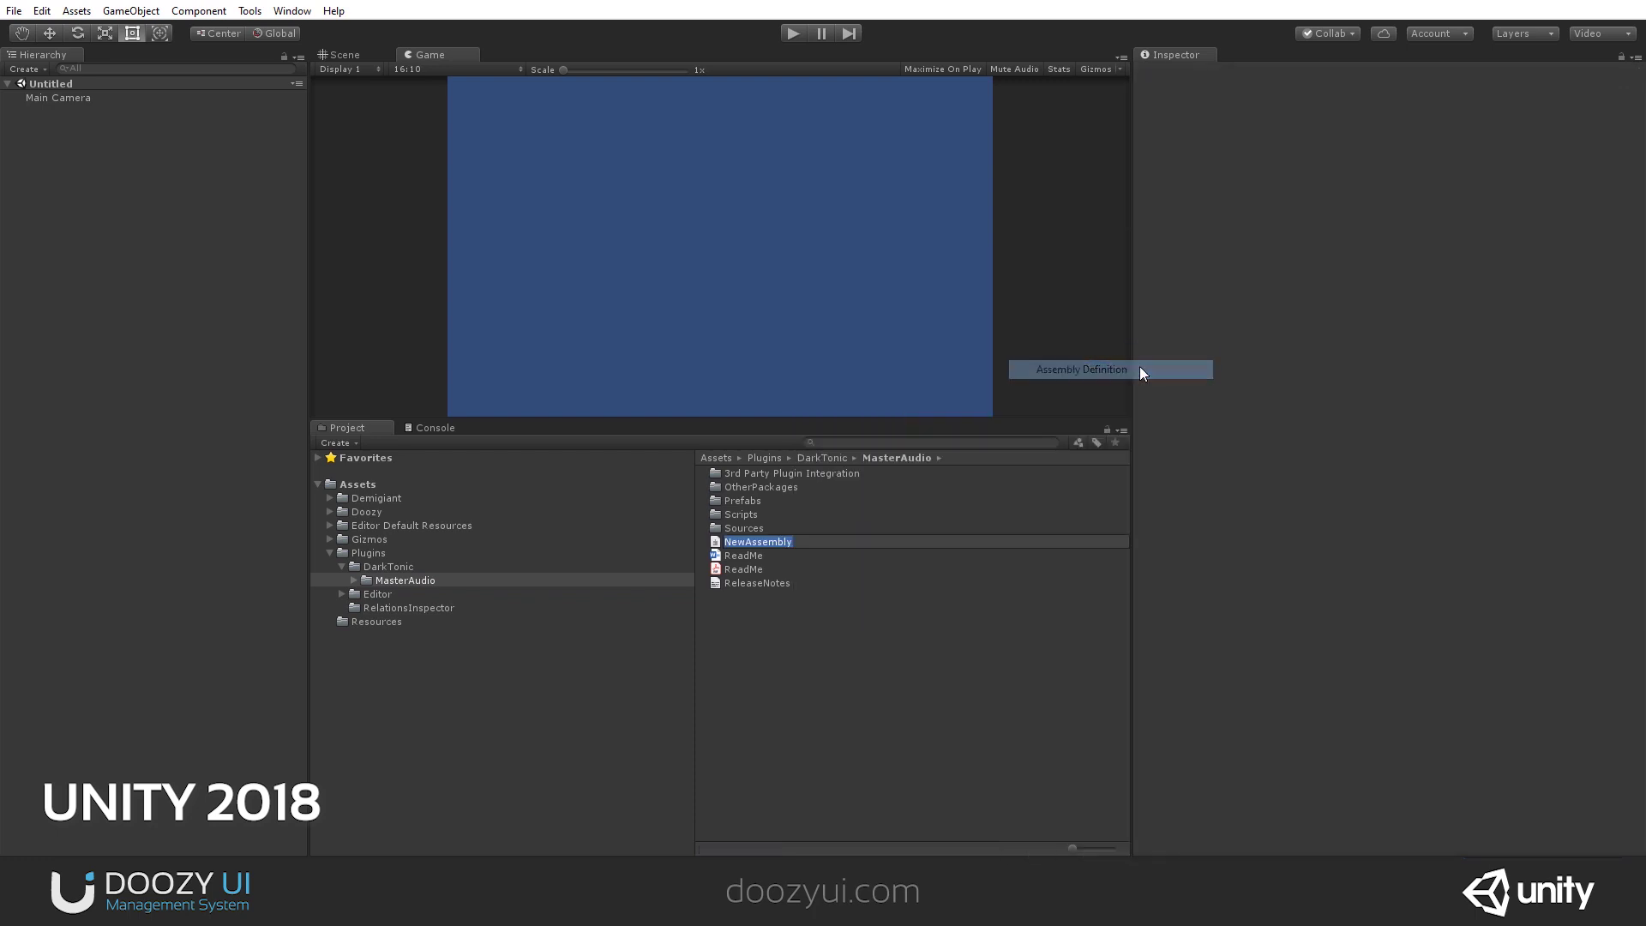
{"action": "key", "text": "Home"}
{"action": "key", "text": "Delete"}
{"action": "key", "text": "Delete"}
{"action": "key", "text": "Delete"}
{"action": "type", "text": "MasterAudio"}
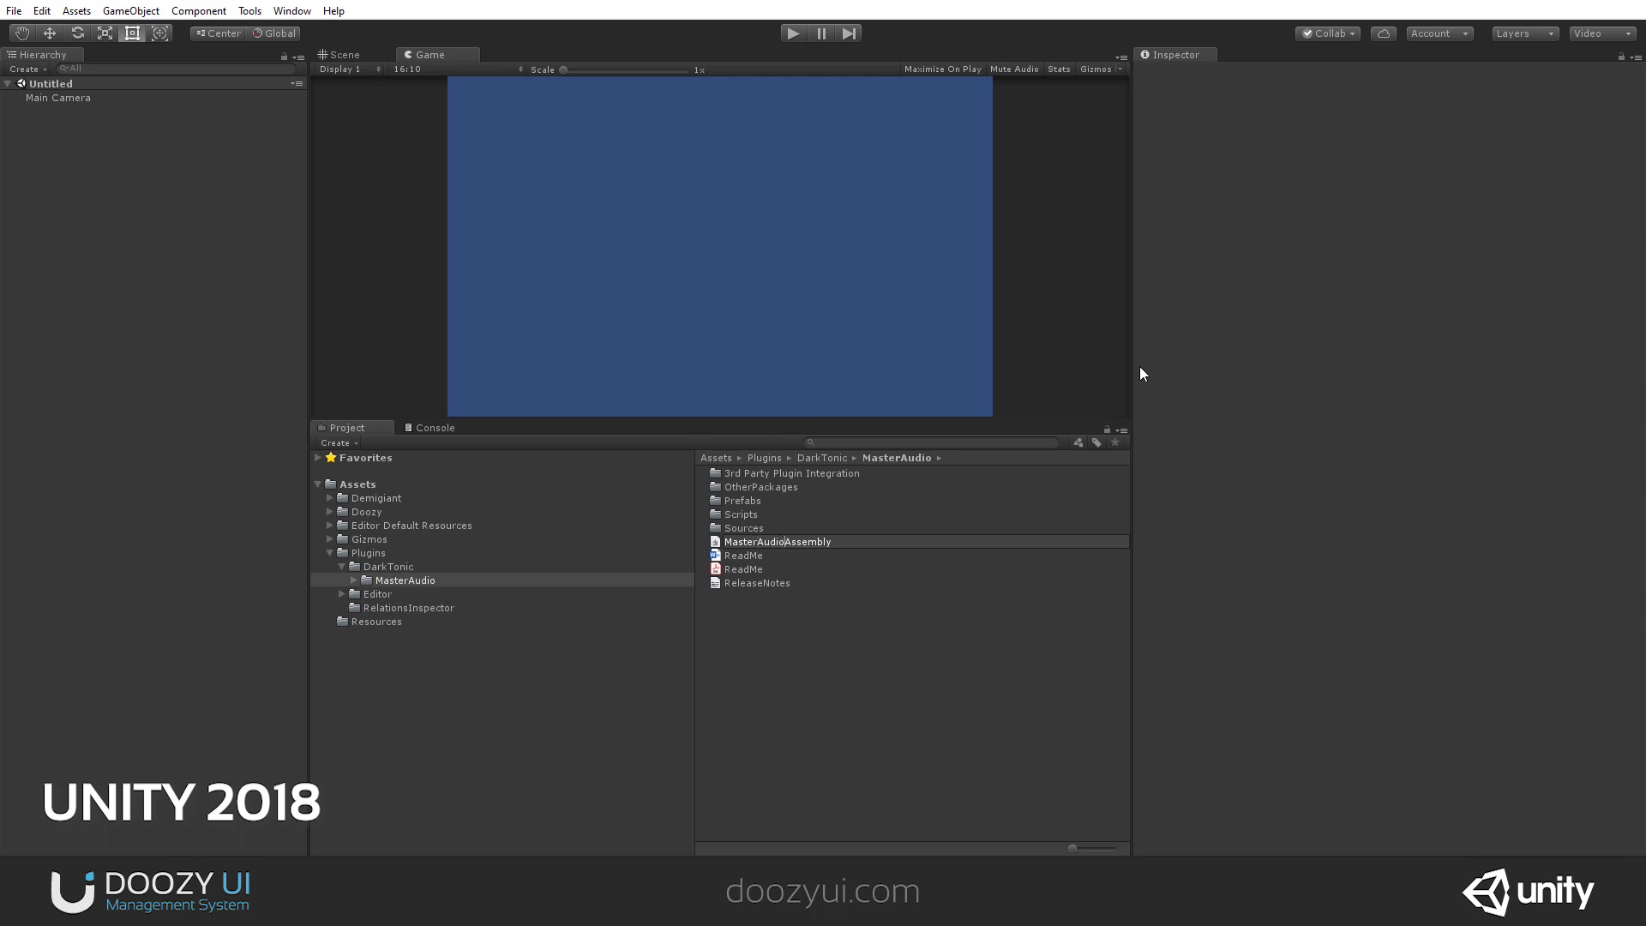
{"action": "key", "text": "Return"}
Select DoozyEngineAssembly in the Doozy Engine folder to view its assembly references.
{"action": "left_click", "coordinate": [329, 553]}
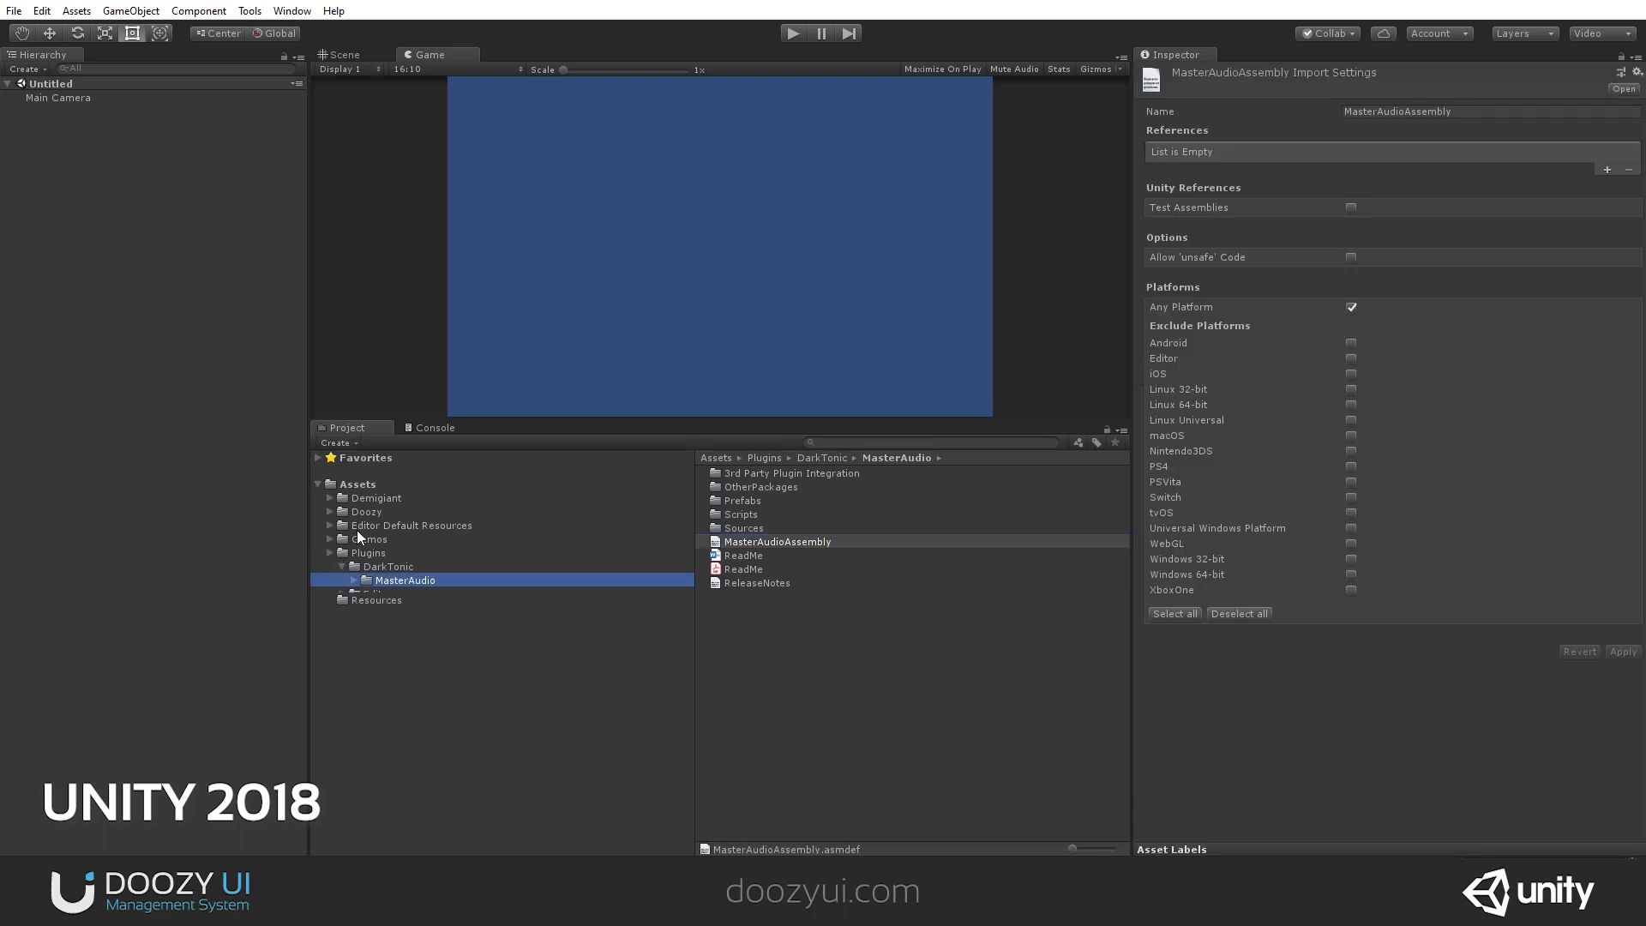
{"action": "left_click", "coordinate": [368, 513]}
{"action": "left_click", "coordinate": [329, 512]}
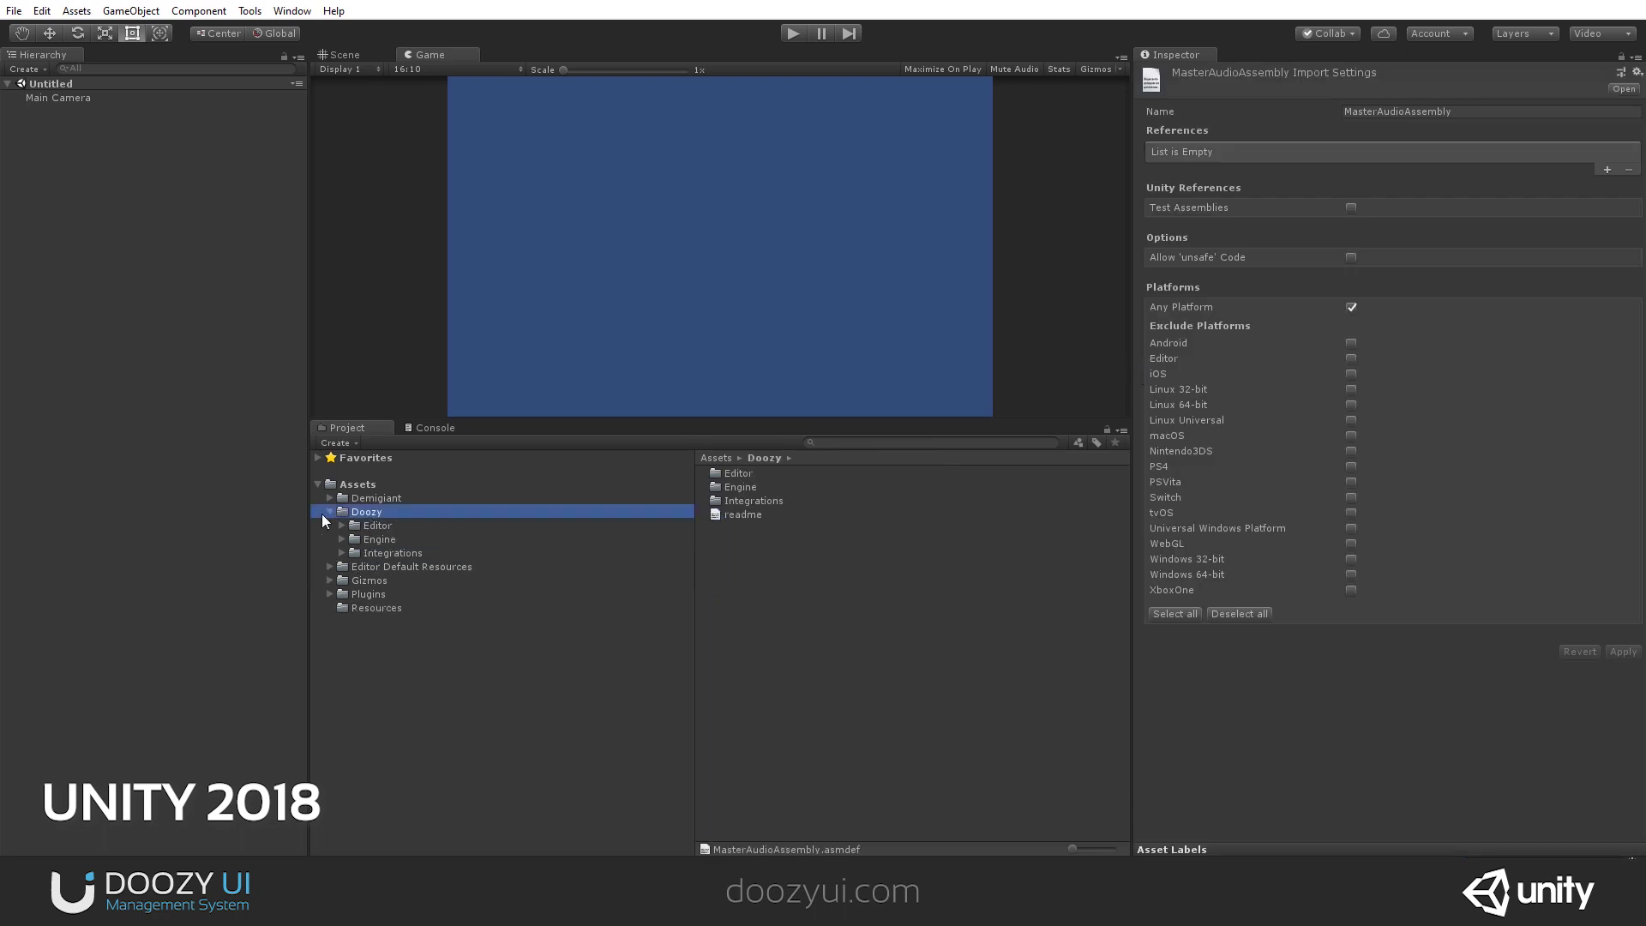
{"action": "left_click", "coordinate": [379, 540]}
{"action": "left_click", "coordinate": [780, 693]}
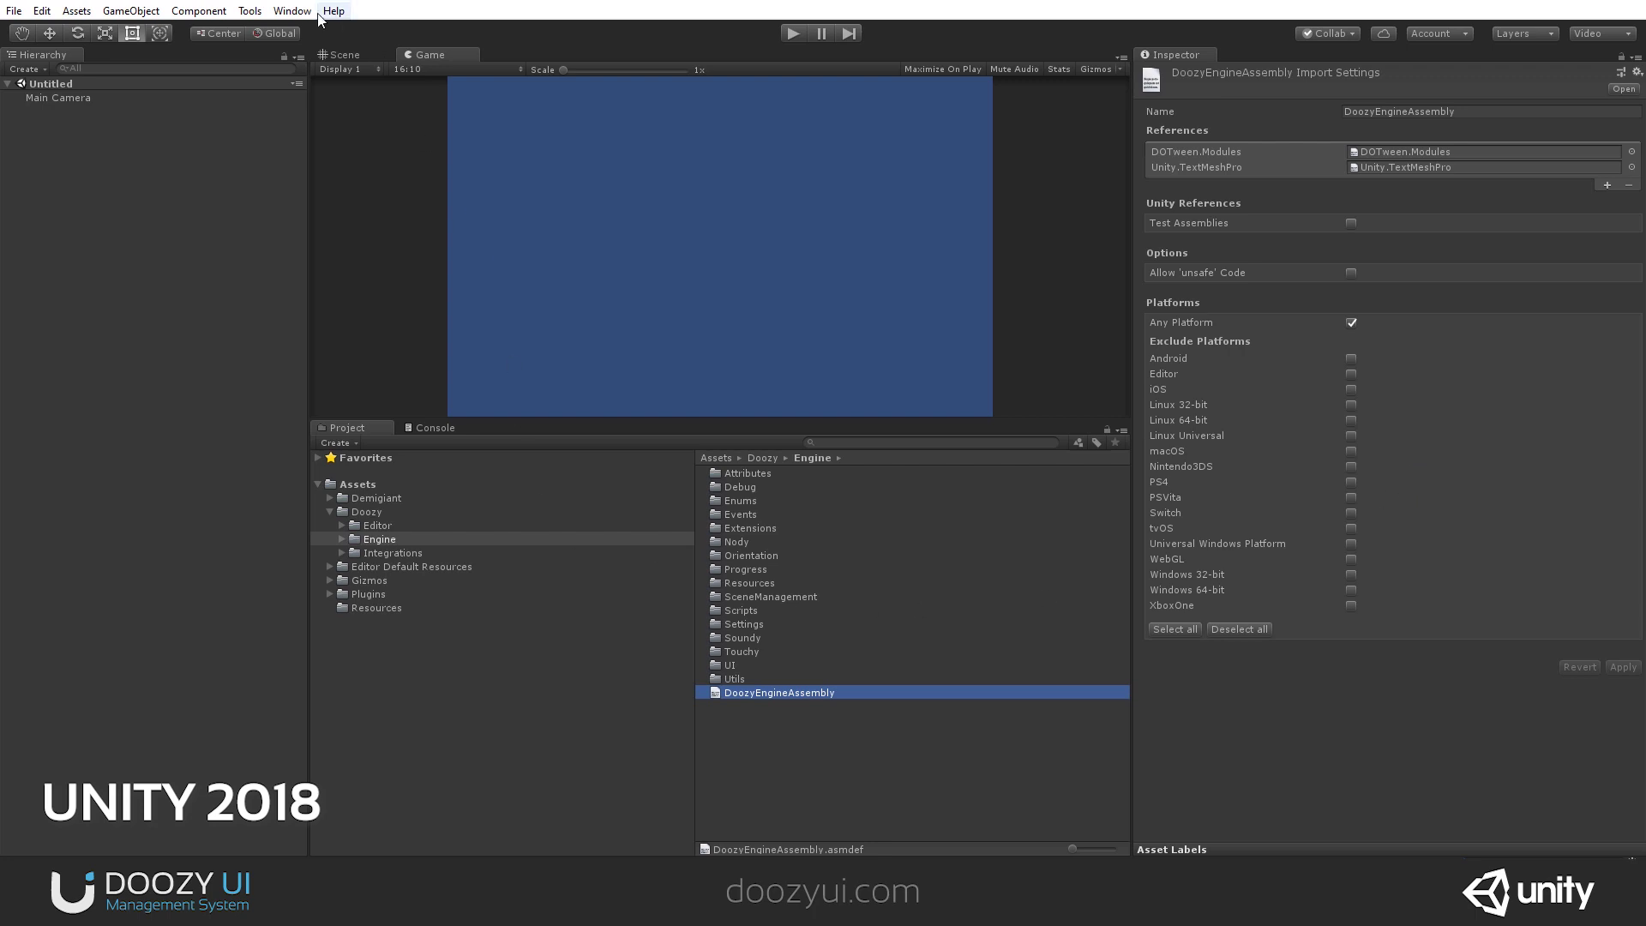
Enable the MasterAudio integration in the Doozy Control Panel, then close the panel.
{"action": "left_click", "coordinate": [249, 10]}
{"action": "mouse_move", "coordinate": [291, 31]}
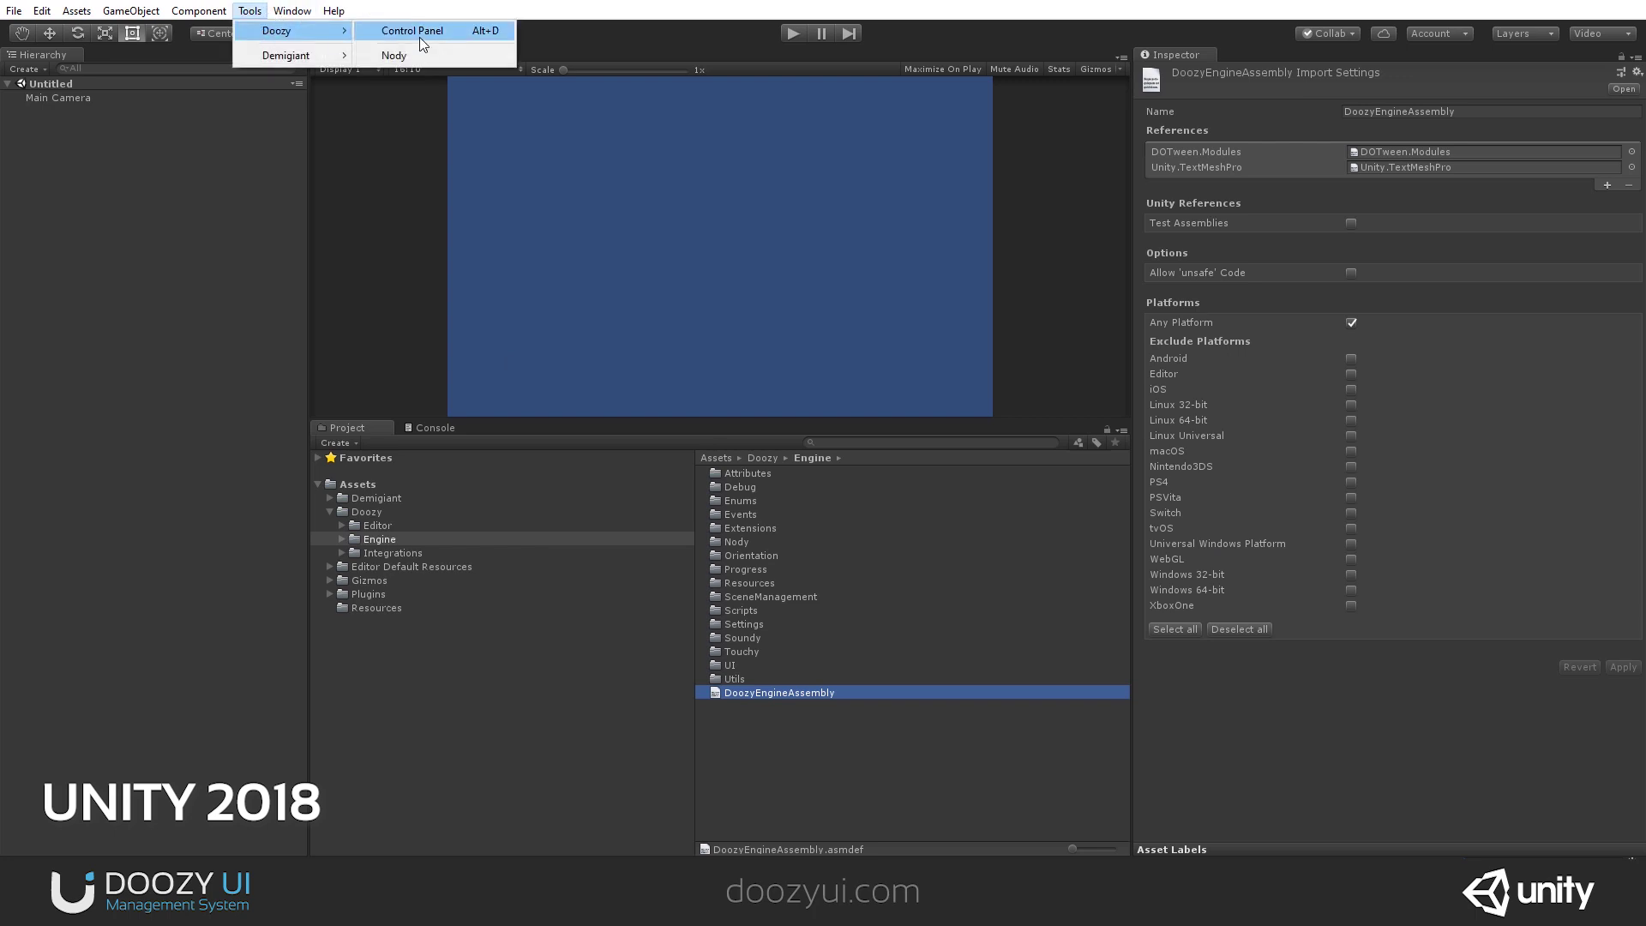
{"action": "left_click", "coordinate": [408, 32]}
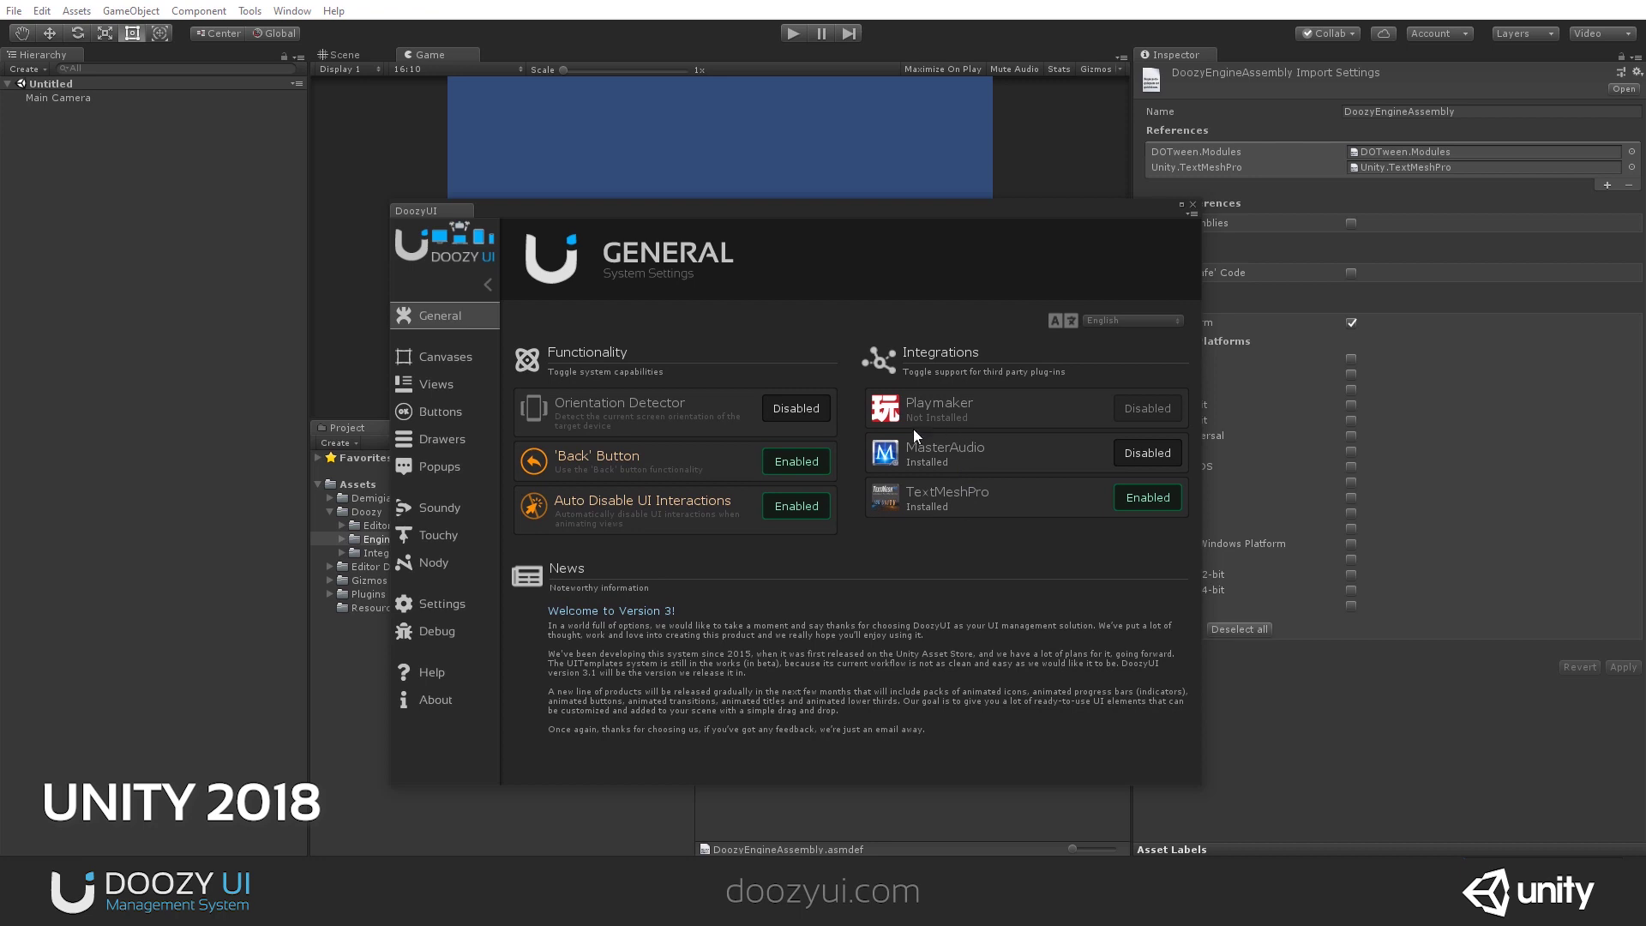
{"action": "left_click", "coordinate": [1134, 447]}
{"action": "left_click", "coordinate": [866, 473]}
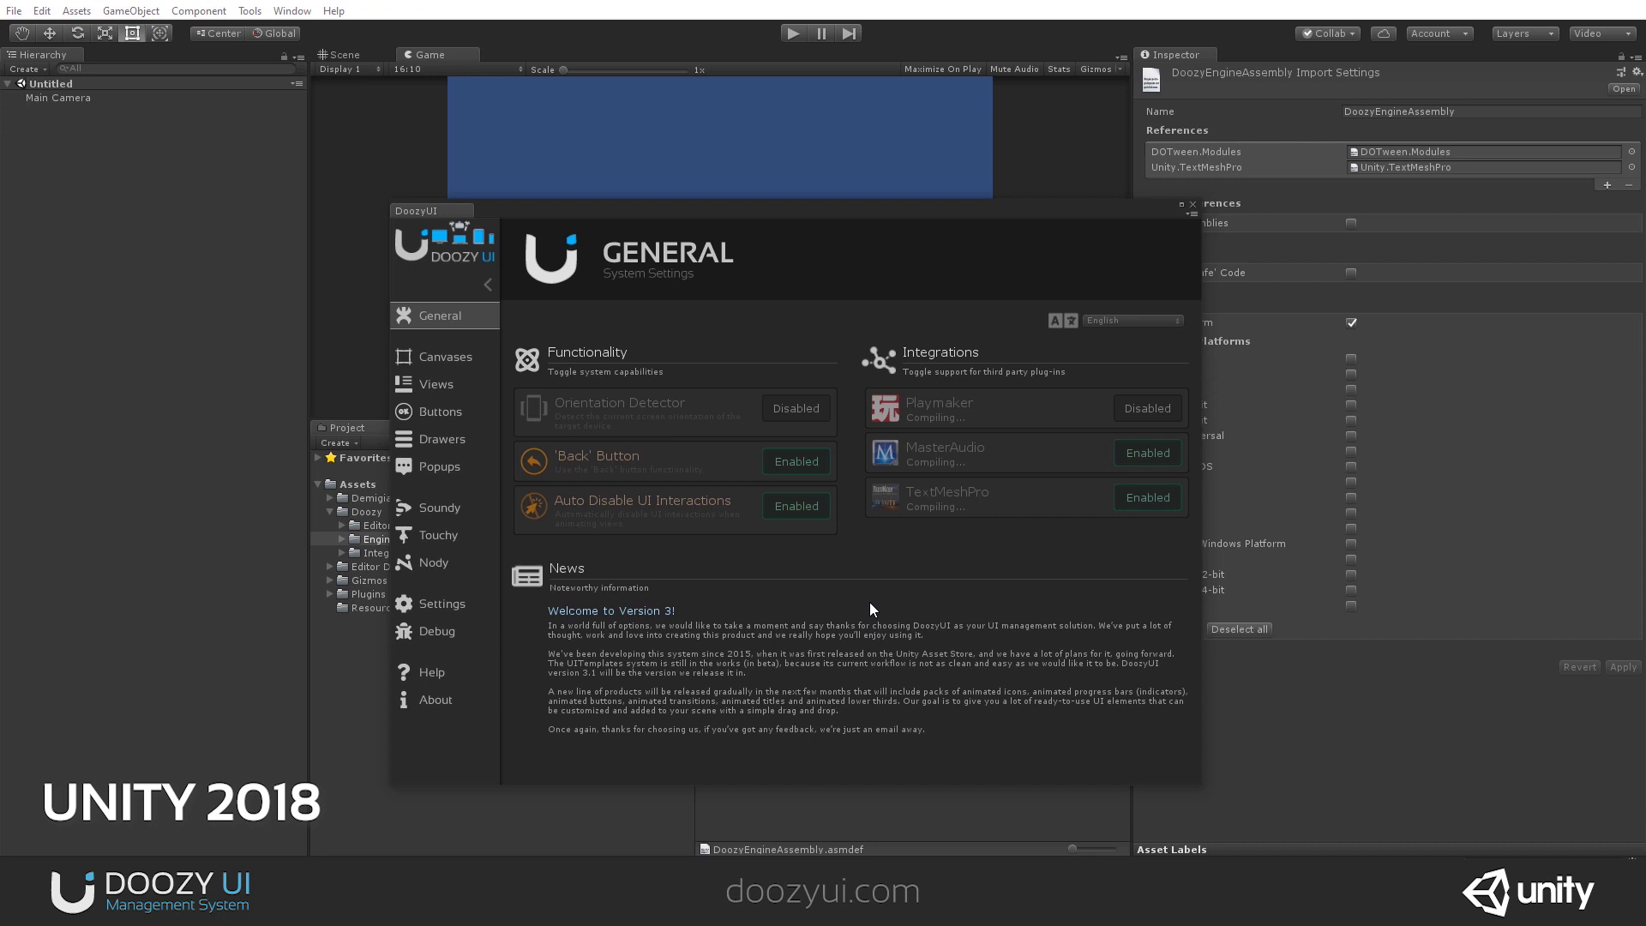
{"action": "left_click", "coordinate": [1192, 204]}
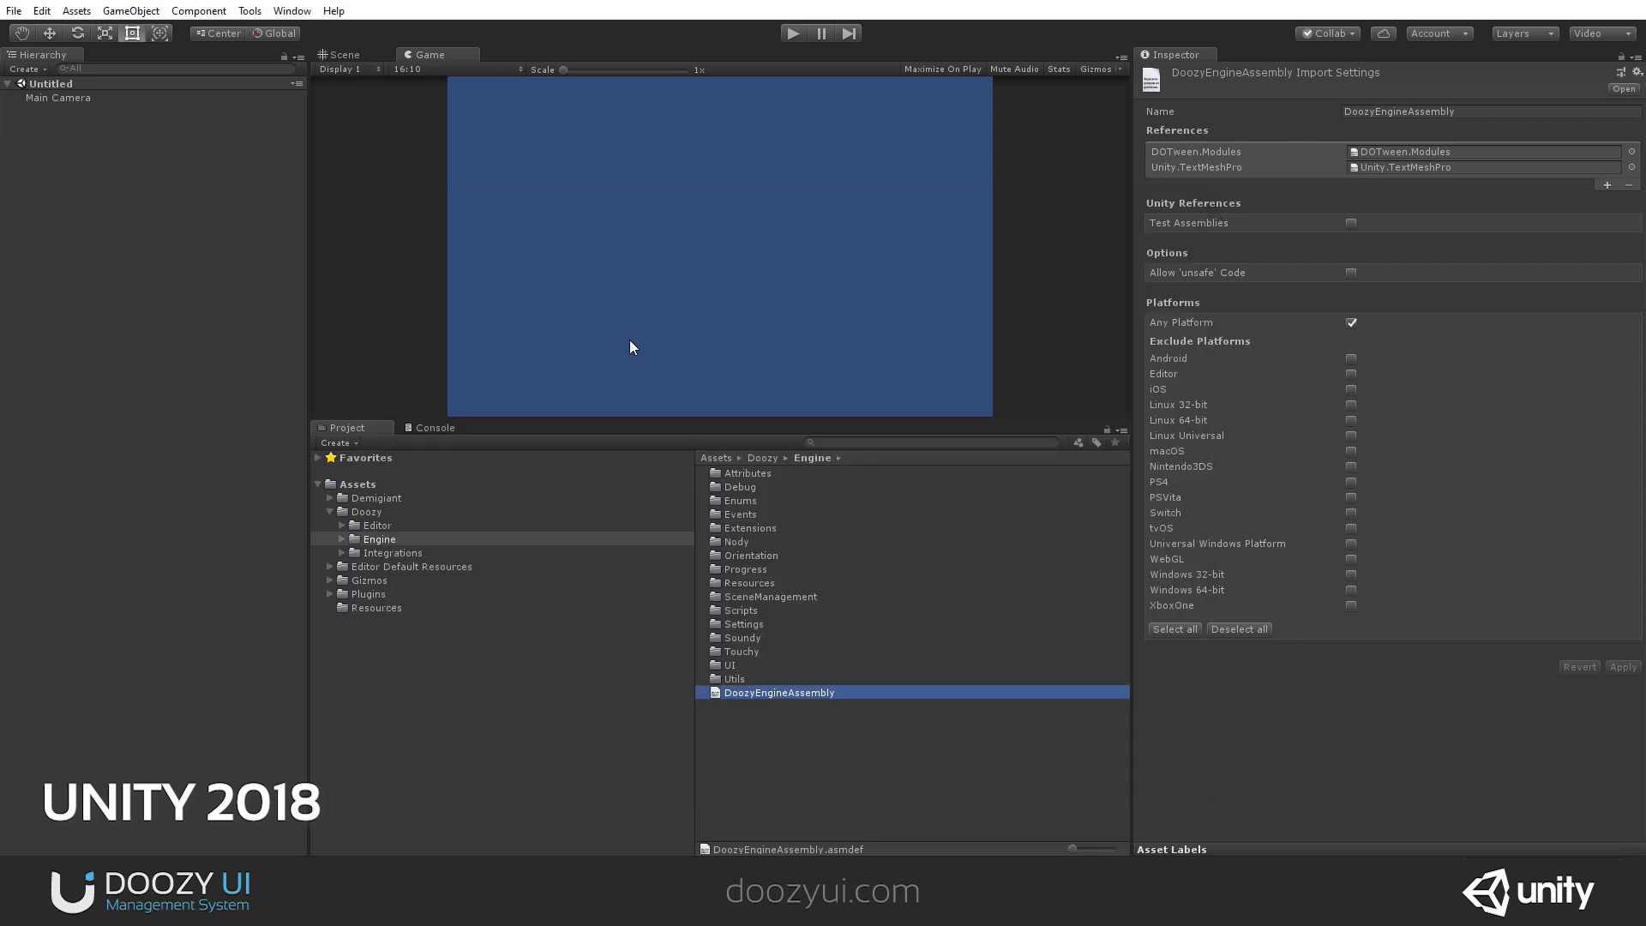
Check the console for SoundyManager compile errors and return to the project files.
{"action": "left_click", "coordinate": [425, 429]}
{"action": "left_click", "coordinate": [769, 493]}
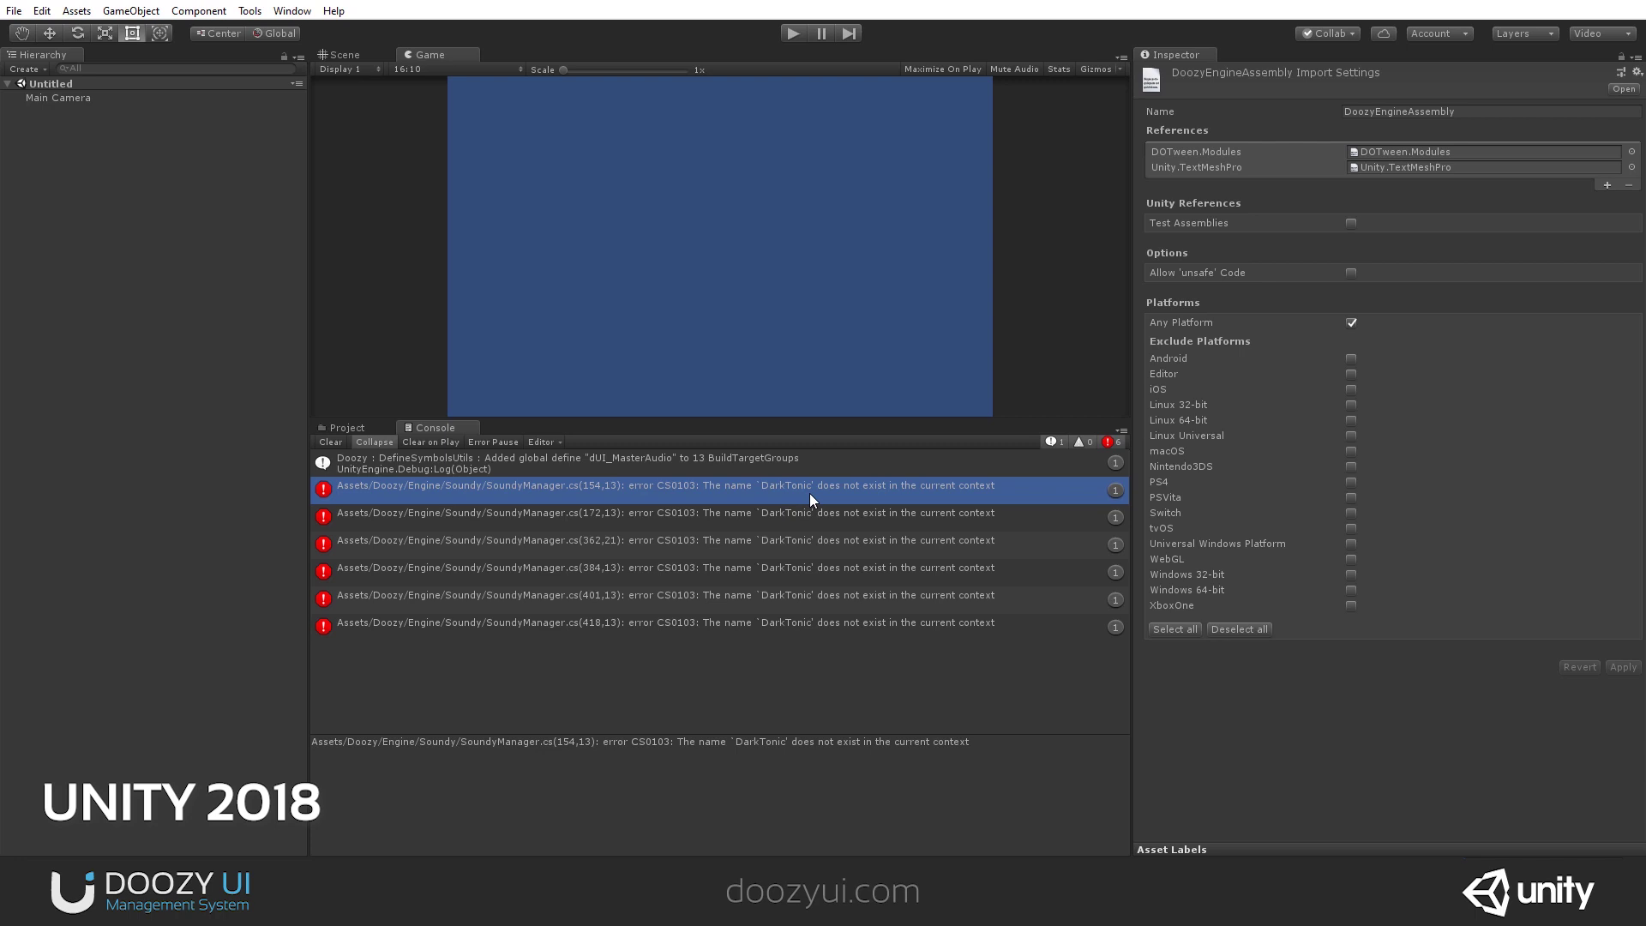
{"action": "left_click", "coordinate": [351, 428]}
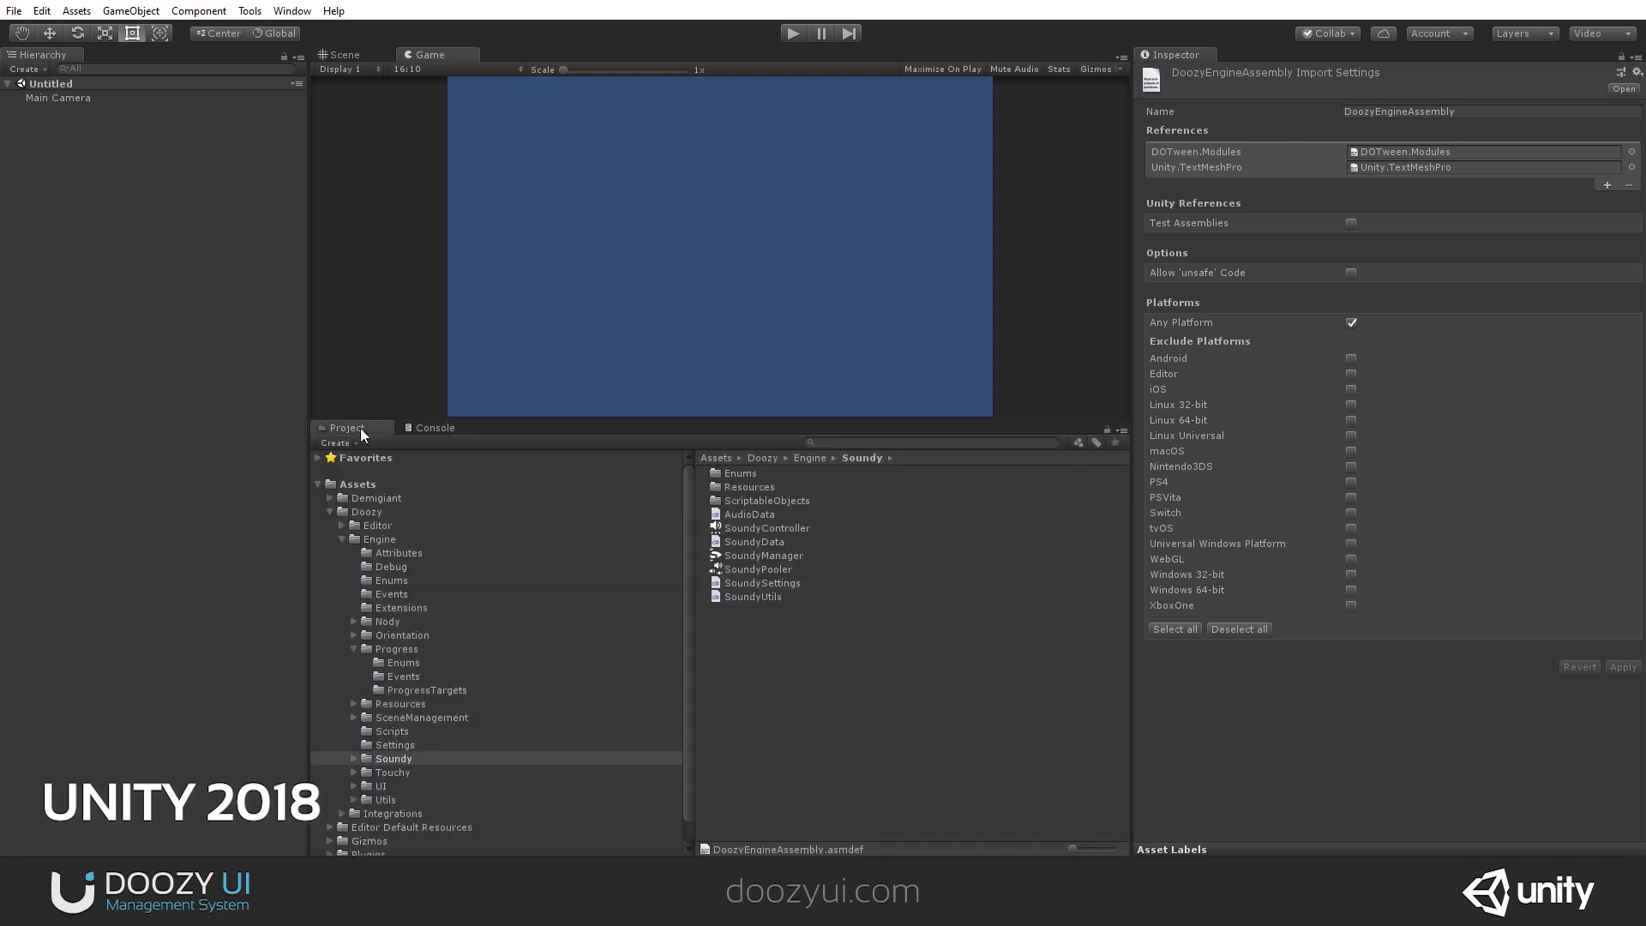
Add MasterAudioAssembly to the references of DoozyEngineAssembly in the Doozy Engine folder and apply the change.
{"action": "left_click", "coordinate": [345, 550]}
{"action": "left_click", "coordinate": [347, 542]}
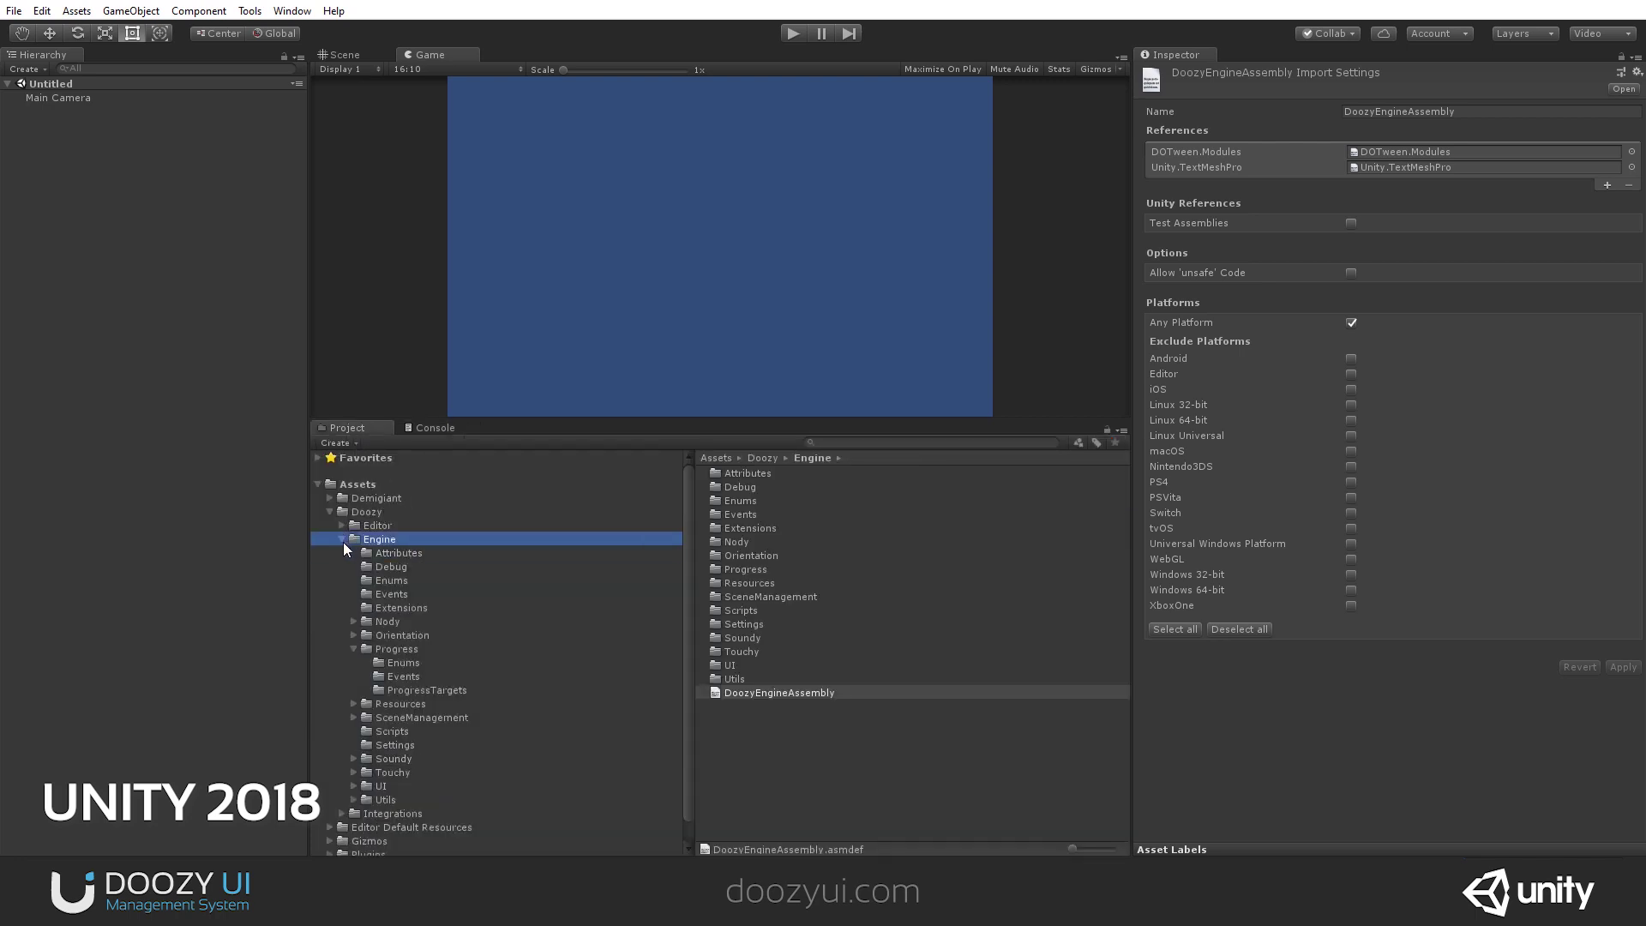
{"action": "left_click", "coordinate": [343, 540]}
{"action": "left_click", "coordinate": [785, 693]}
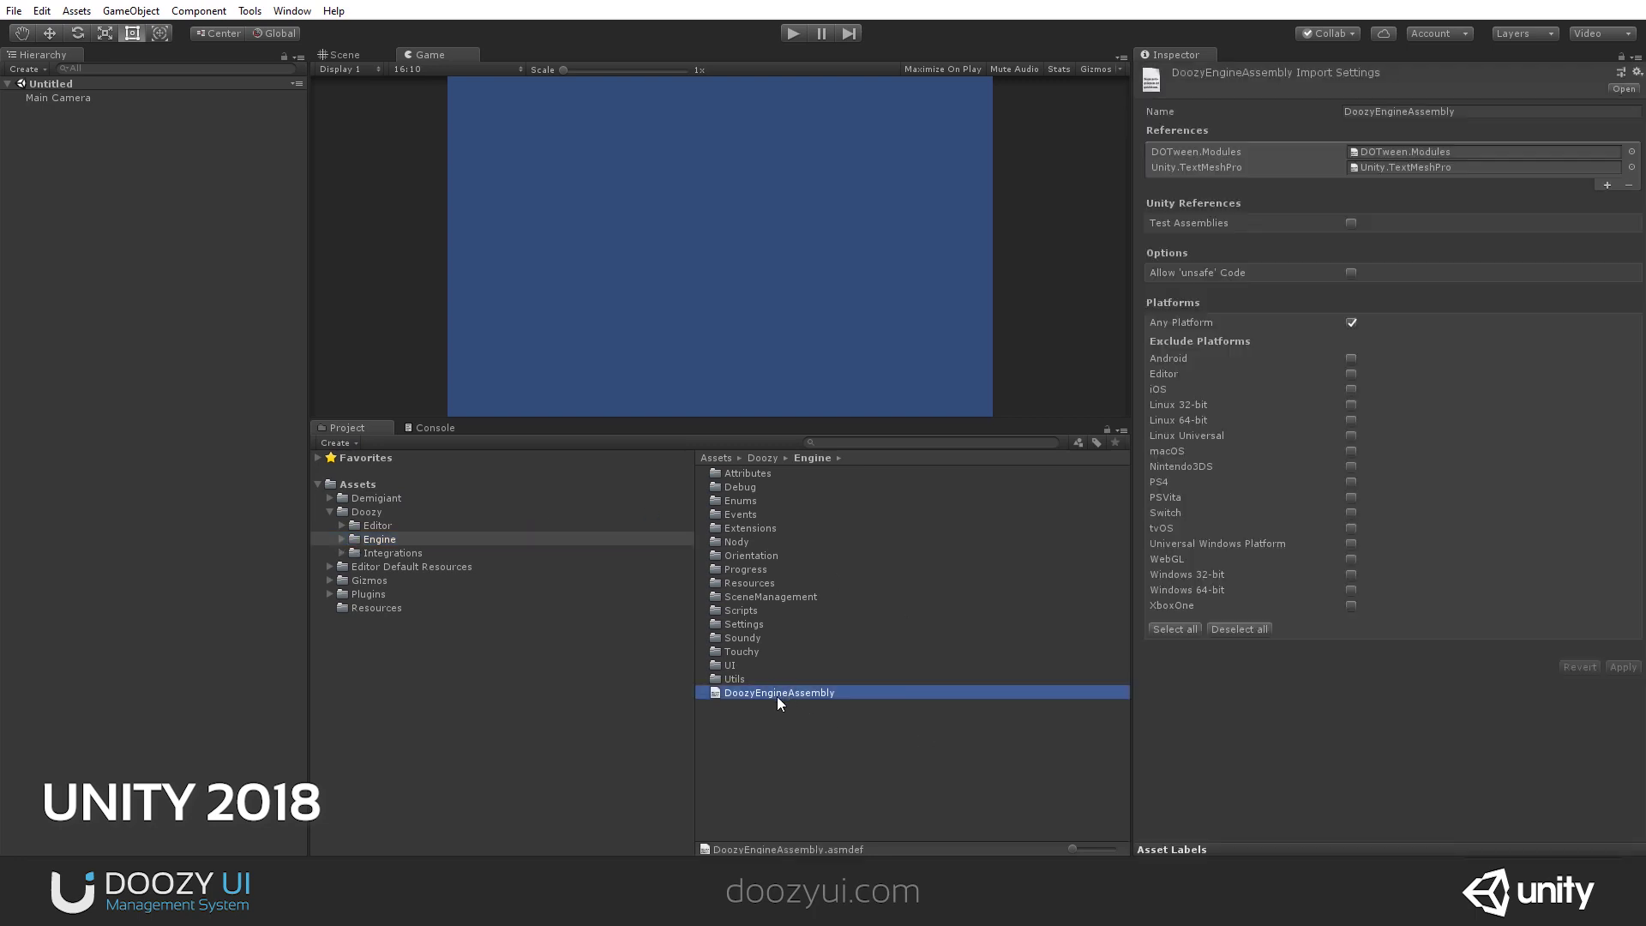
{"action": "left_click", "coordinate": [1608, 185]}
{"action": "left_click", "coordinate": [1630, 182]}
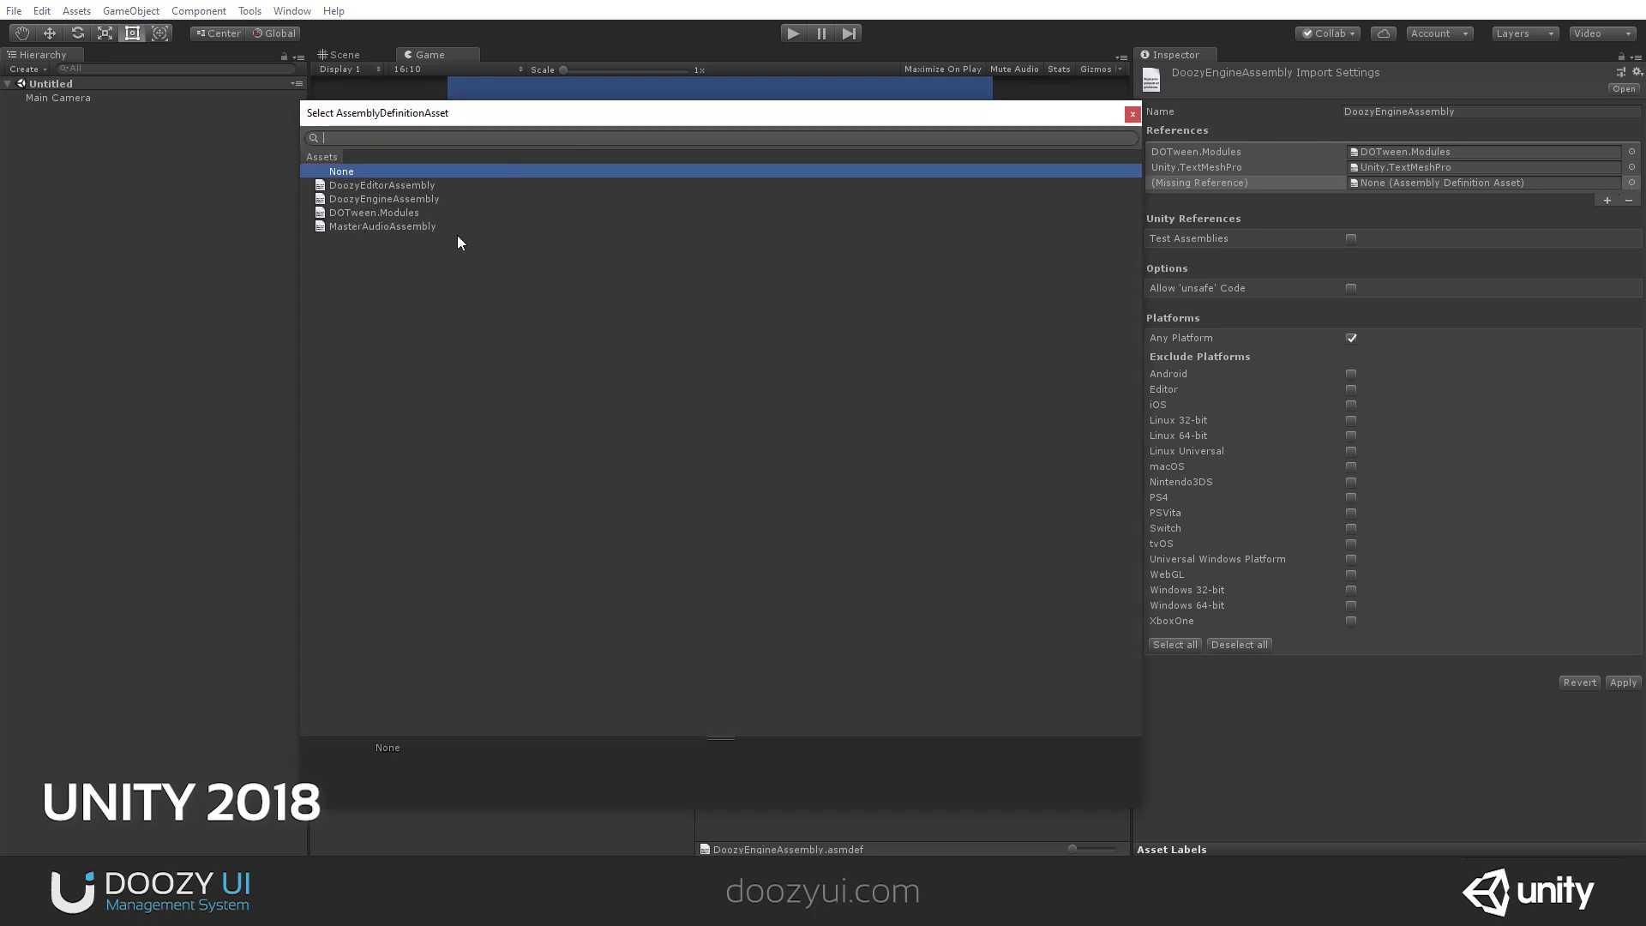
{"action": "left_click", "coordinate": [448, 226]}
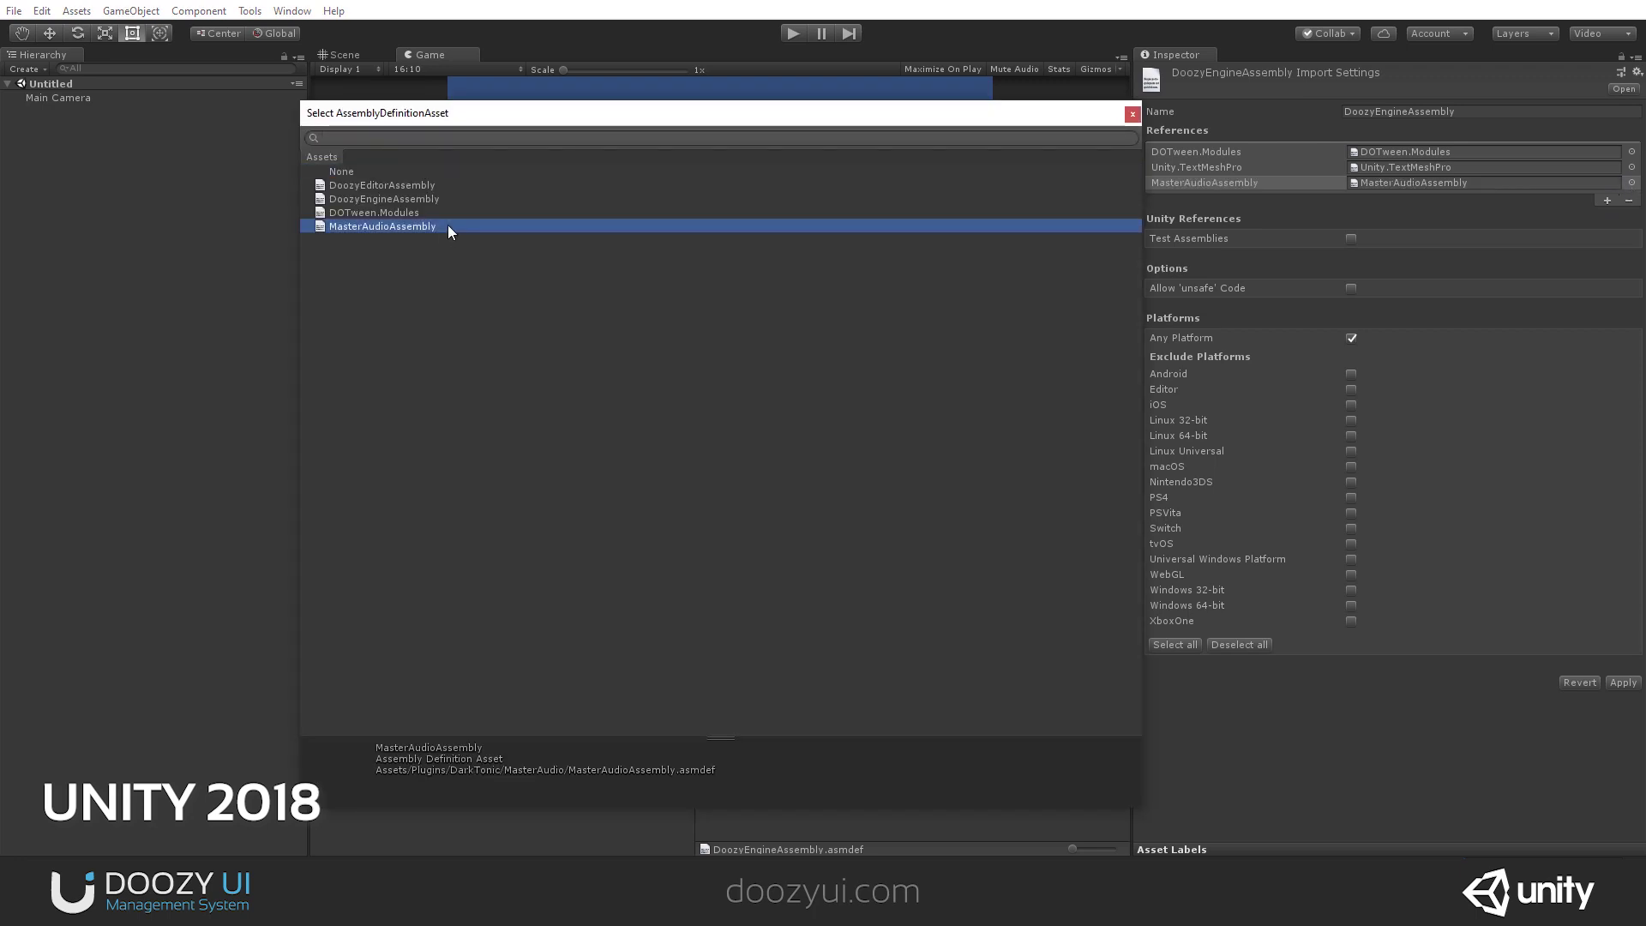
{"action": "double_click", "coordinate": [447, 226]}
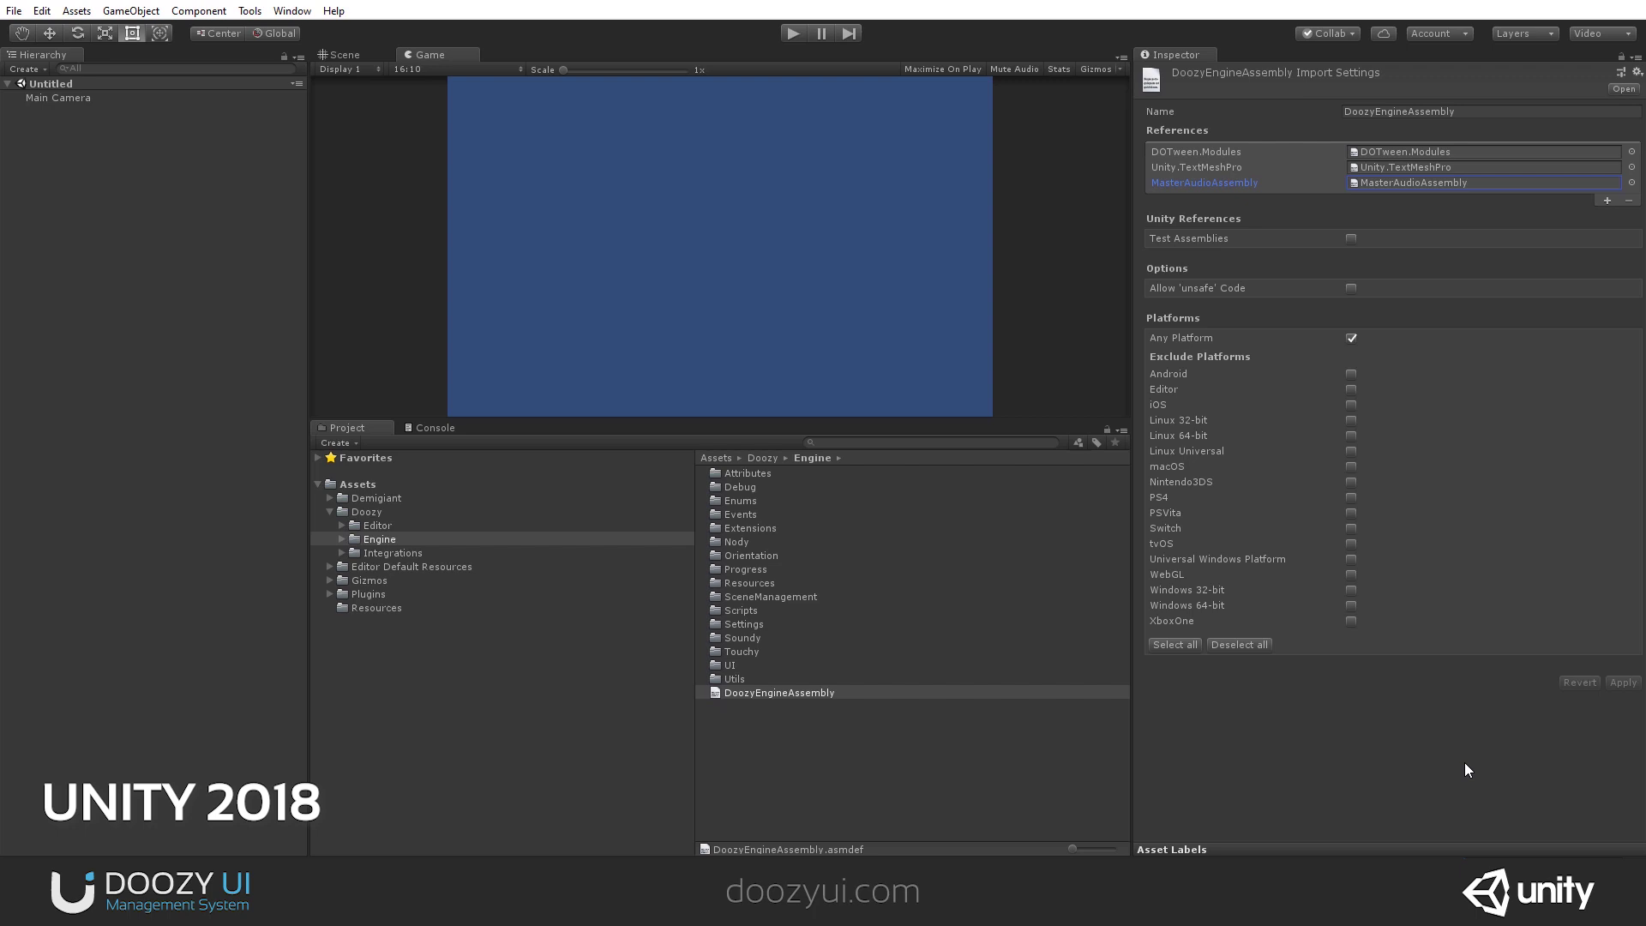
Clear the console and briefly run the scene in Play mode to test the setup.
{"action": "left_click", "coordinate": [428, 427]}
{"action": "left_click", "coordinate": [336, 441]}
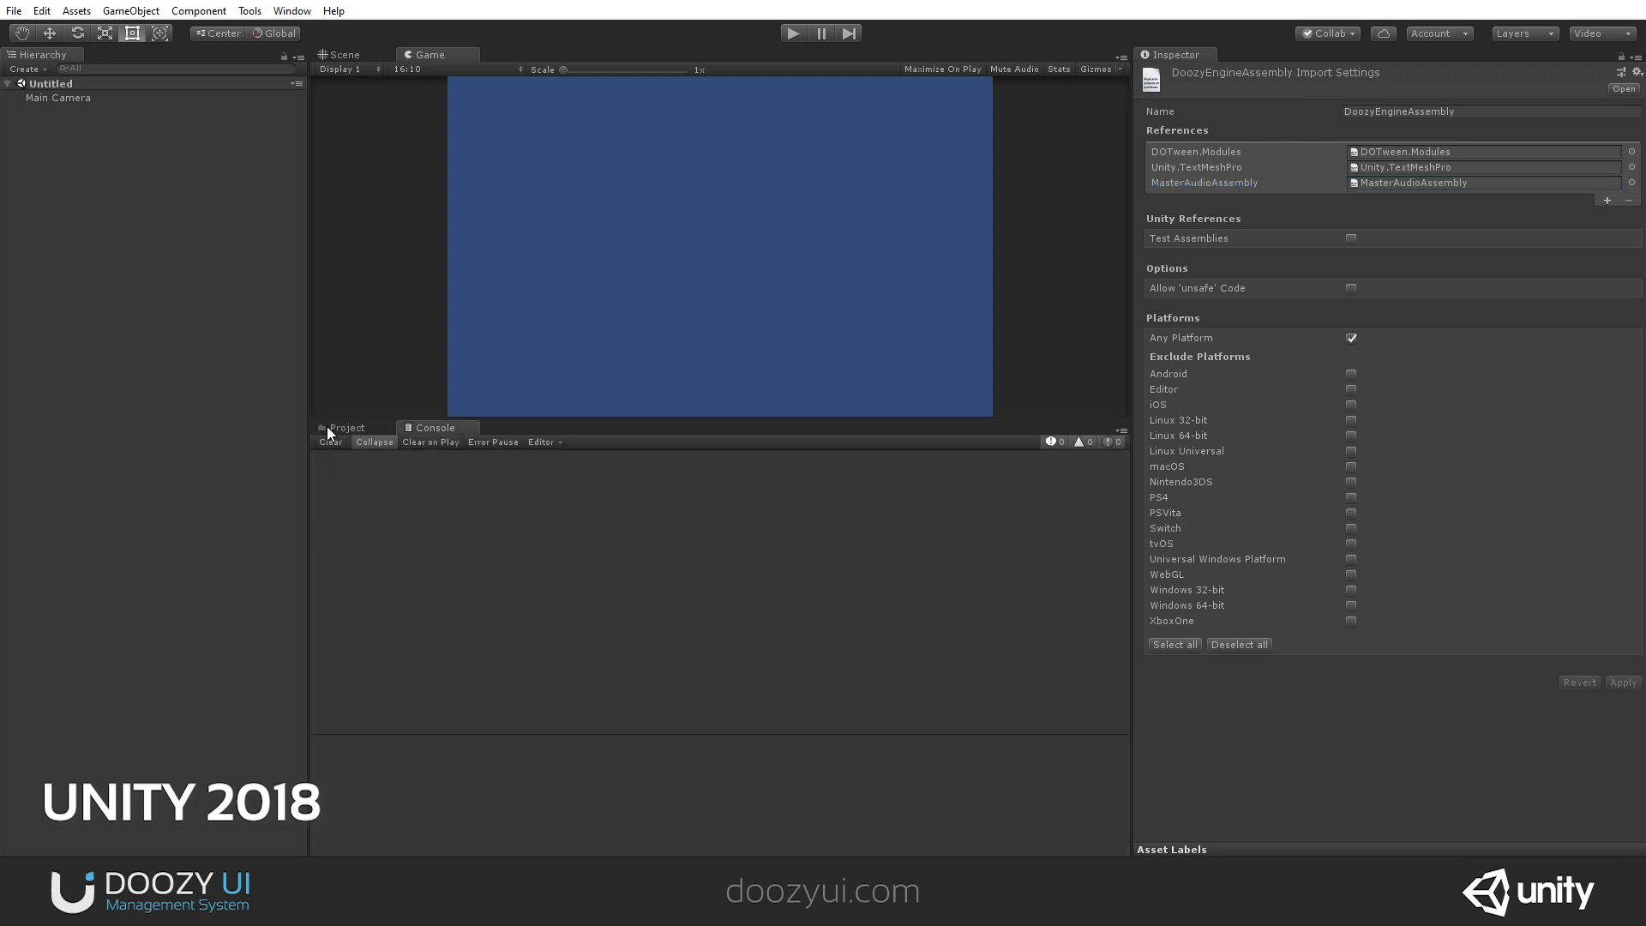
{"action": "left_click", "coordinate": [329, 427]}
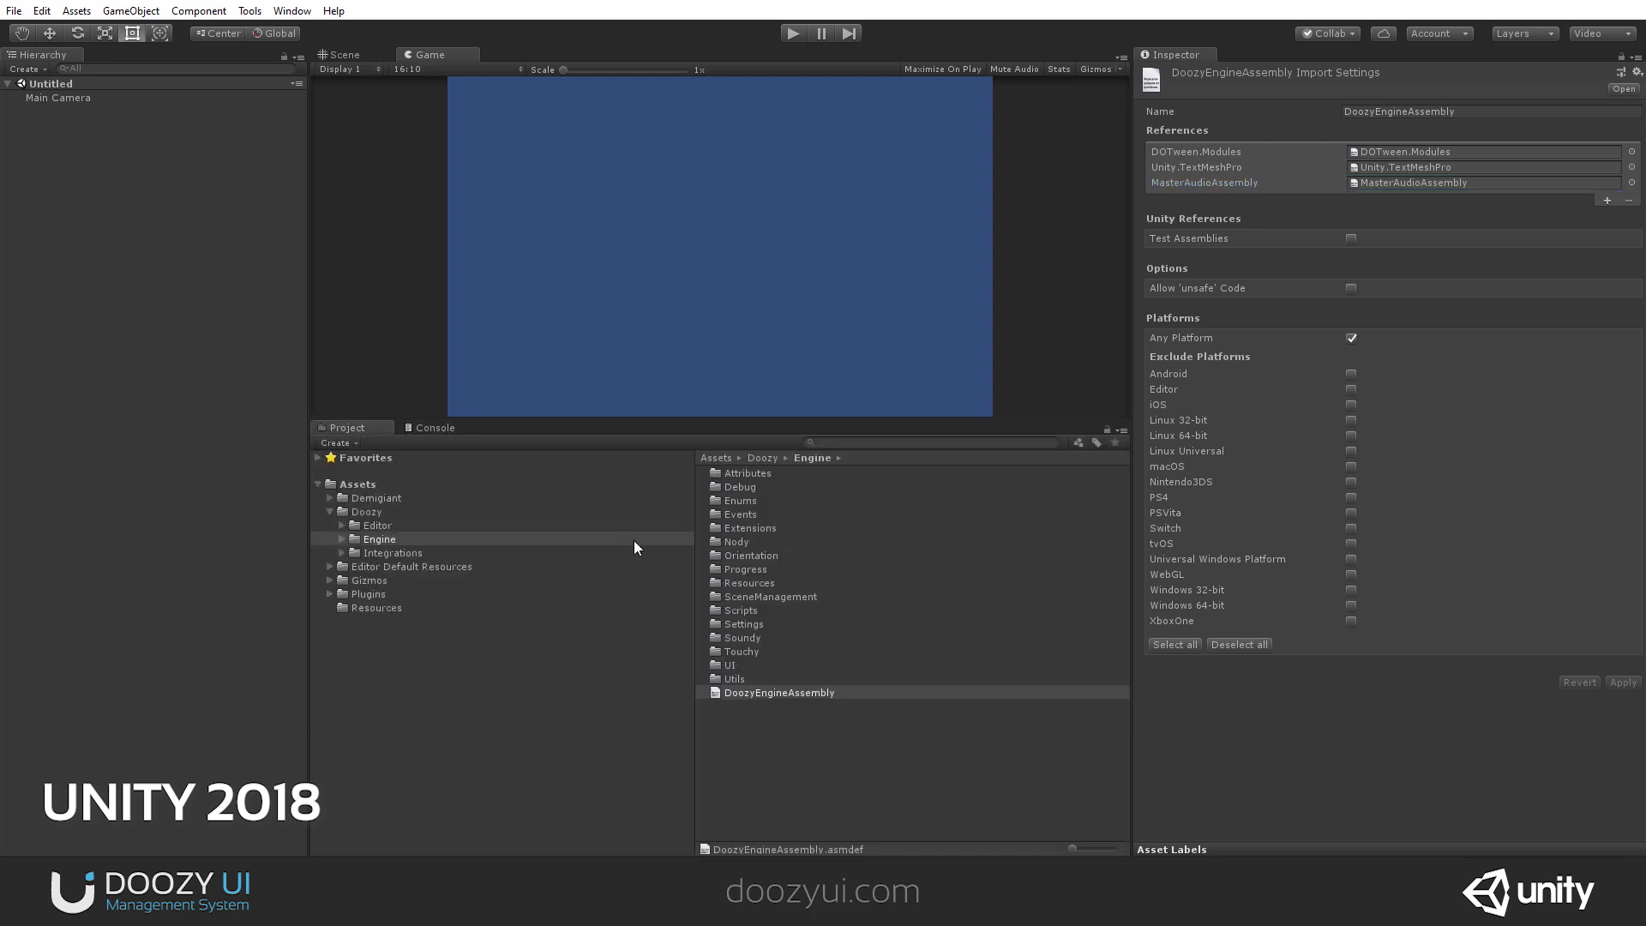
{"action": "left_click", "coordinate": [787, 31]}
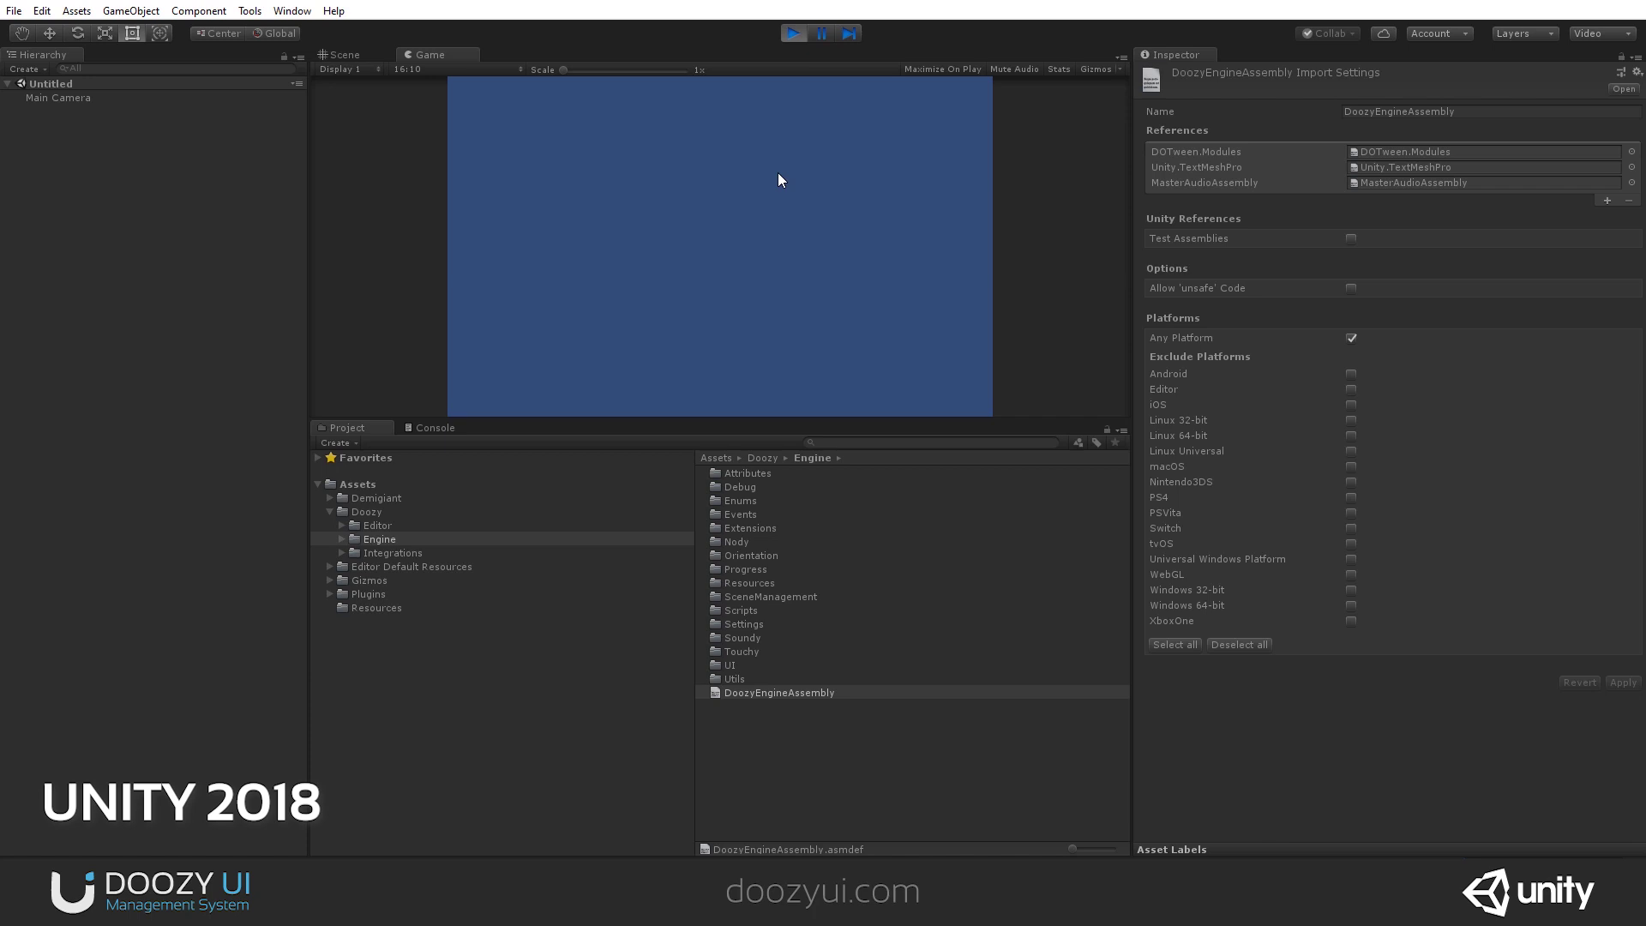
{"action": "left_click", "coordinate": [794, 32]}
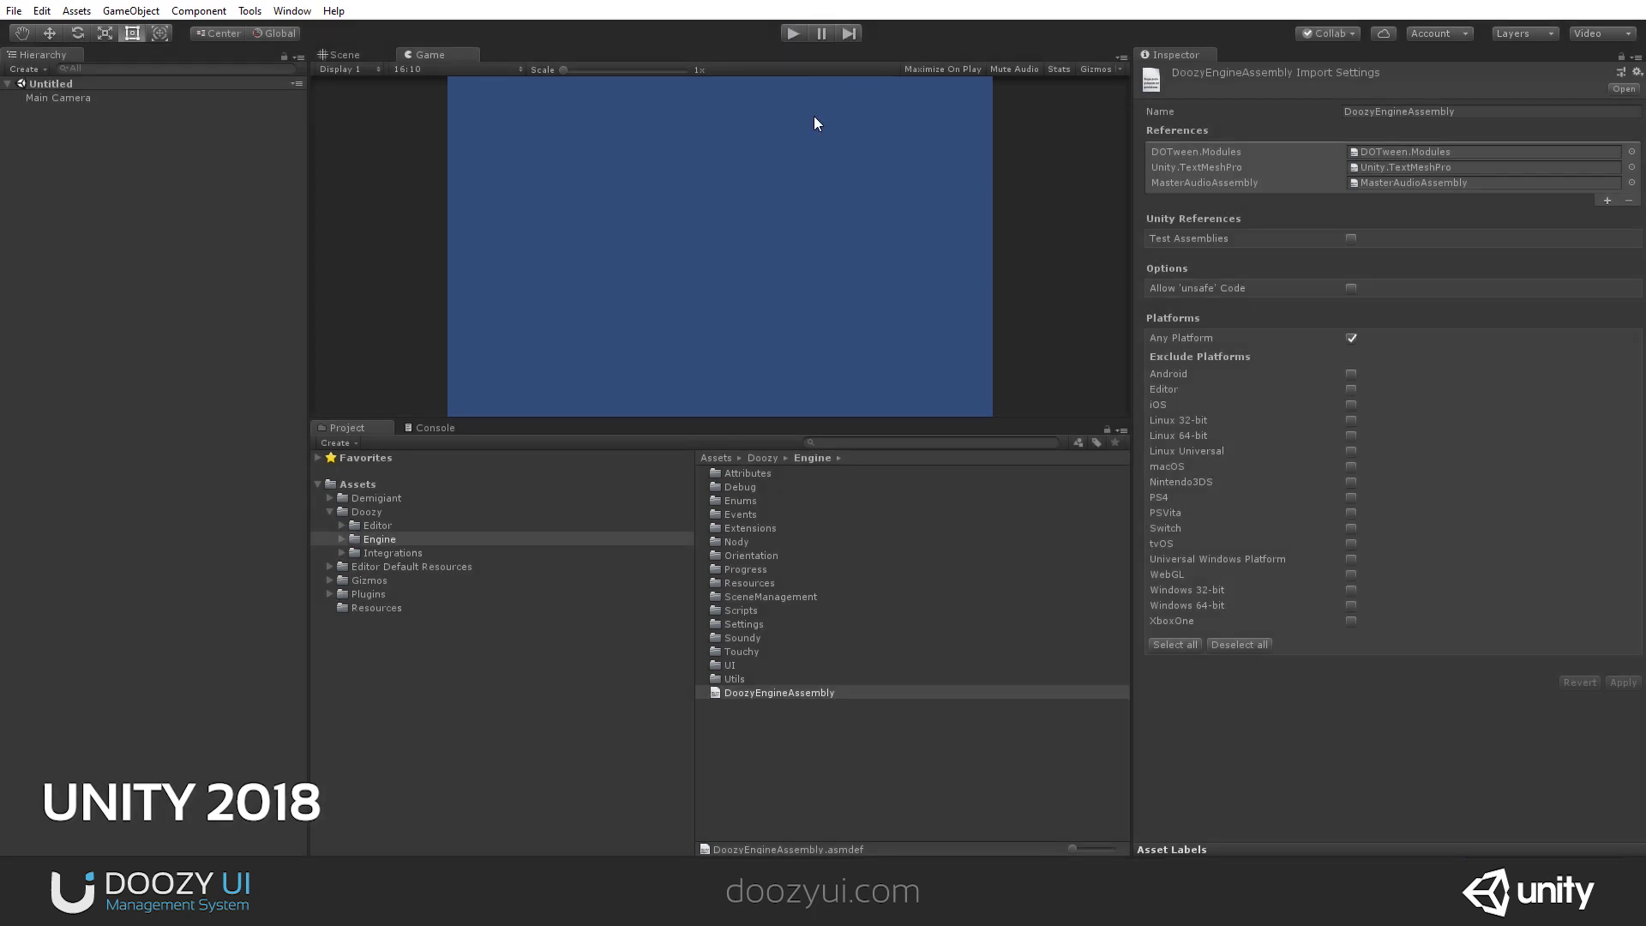